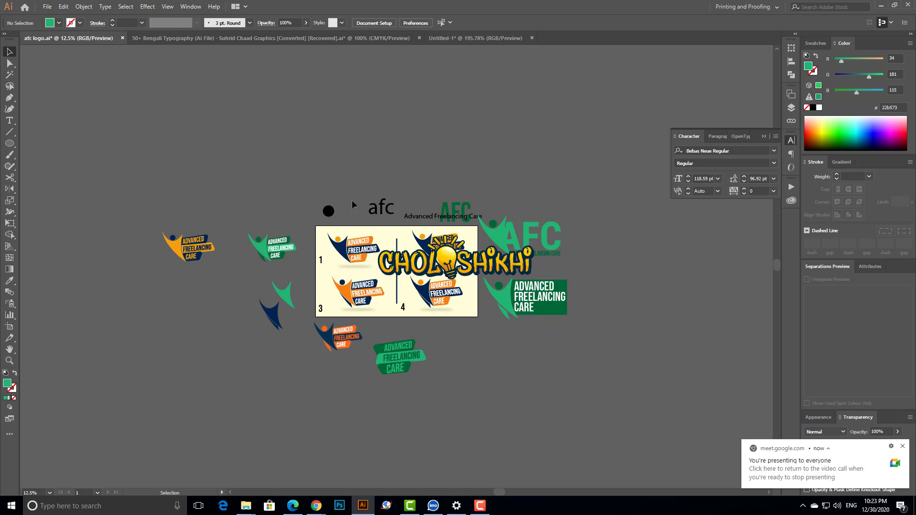
Step: Examine the four numbered Advanced Freelancing Care logo variants and the AFC drafts around the artboard, ending close up on logo 4
scroll(626, 397, up, 1)
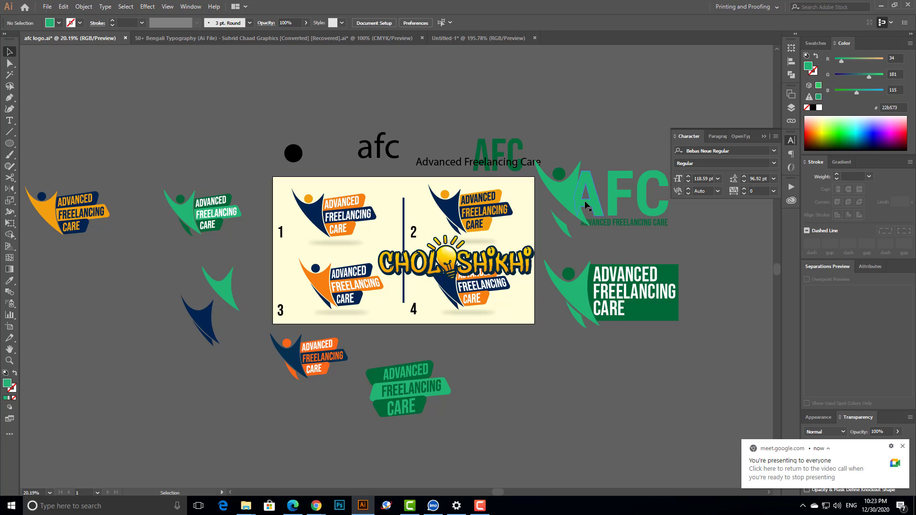
mouse_move(588, 201)
mouse_down()
mouse_move(597, 208)
mouse_move(598, 196)
mouse_up()
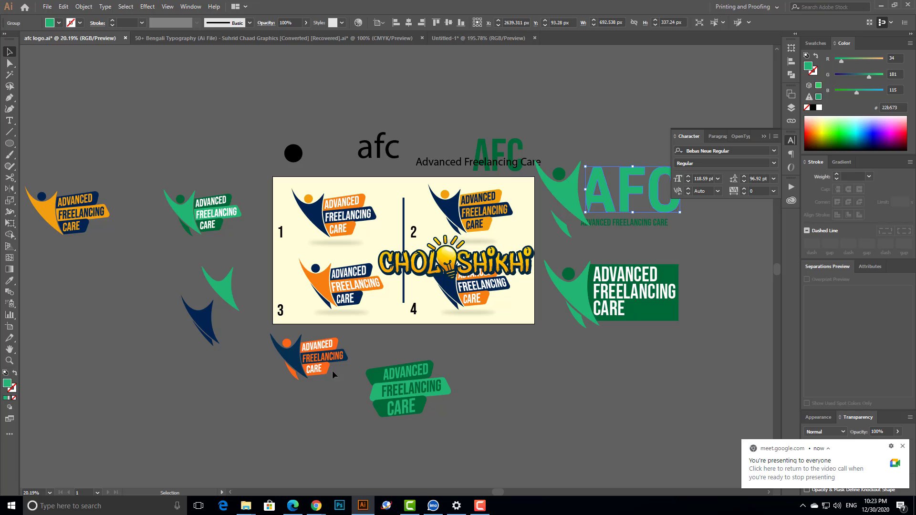
key(space)
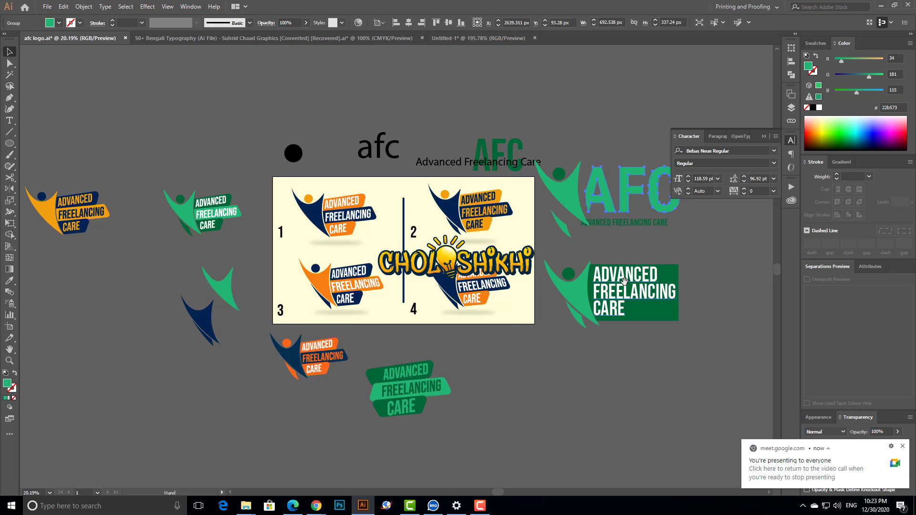
drag(624, 280, 563, 287)
drag(286, 215, 349, 276)
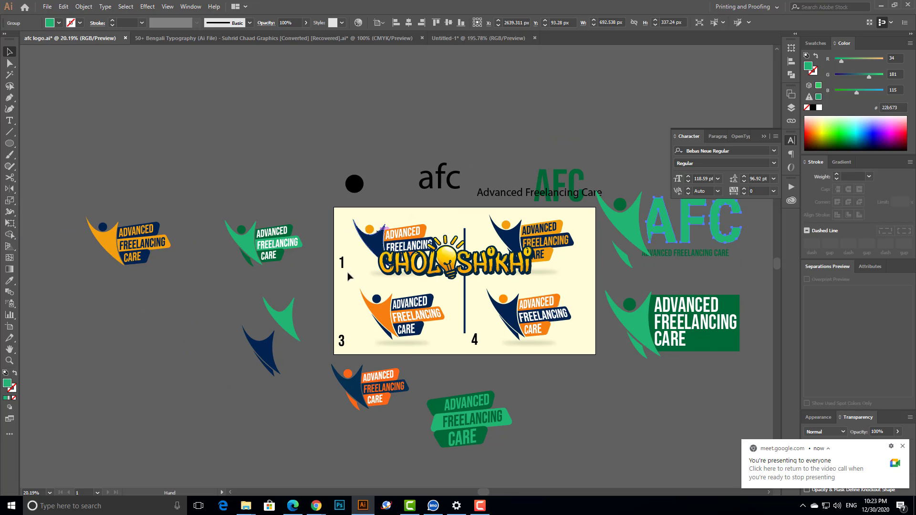
key(ctrl+equal)
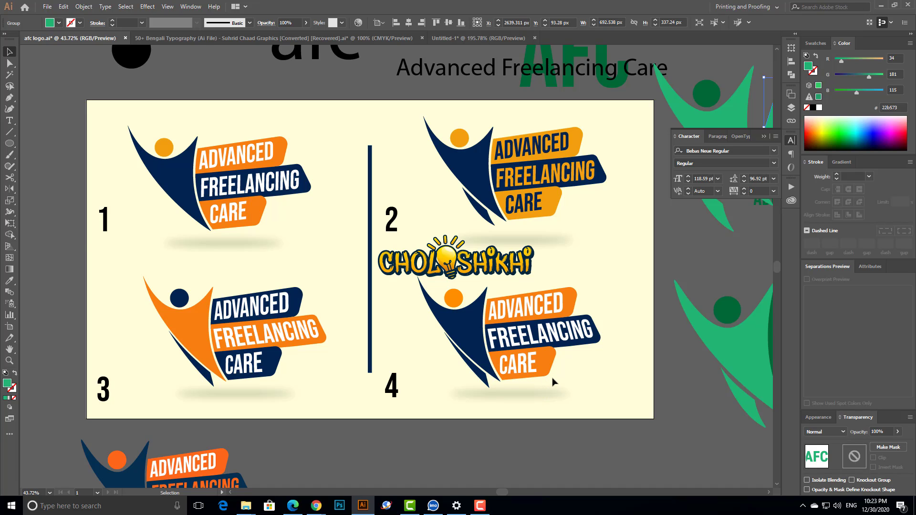
key(a)
key(ctrl+minus)
key(ctrl+minus)
scroll(508, 381, left, 5)
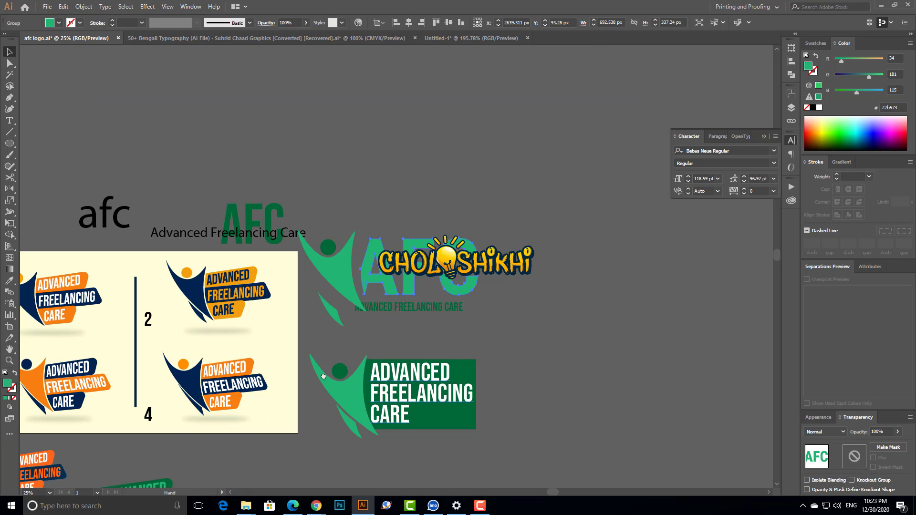
drag(287, 401, 368, 395)
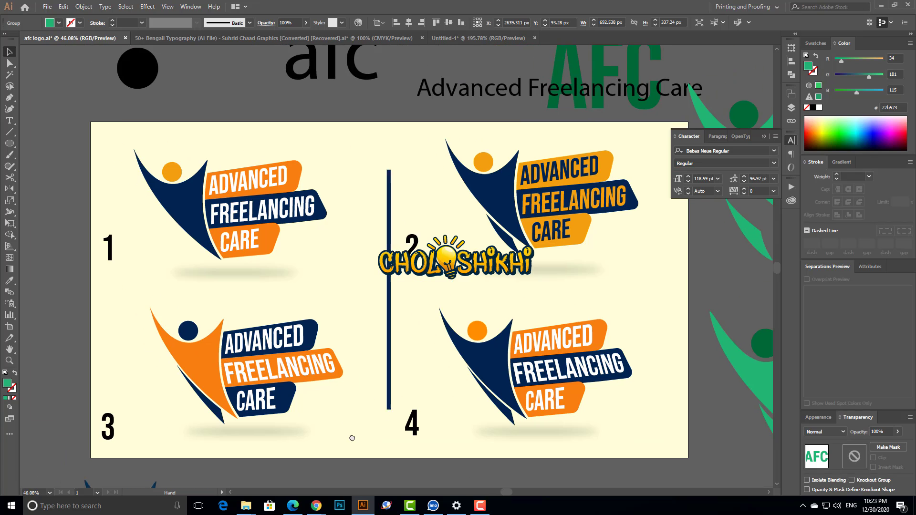
key(ctrl+minus)
key(ctrl+minus)
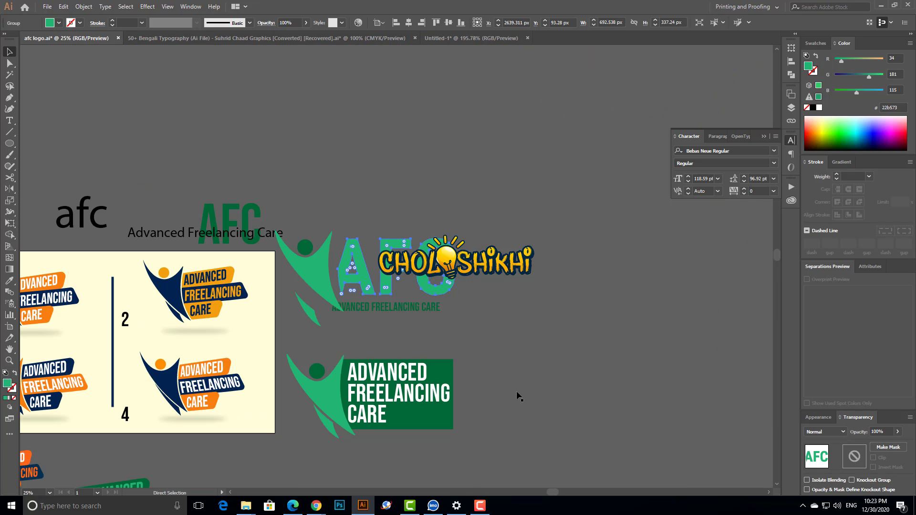
drag(283, 242, 476, 257)
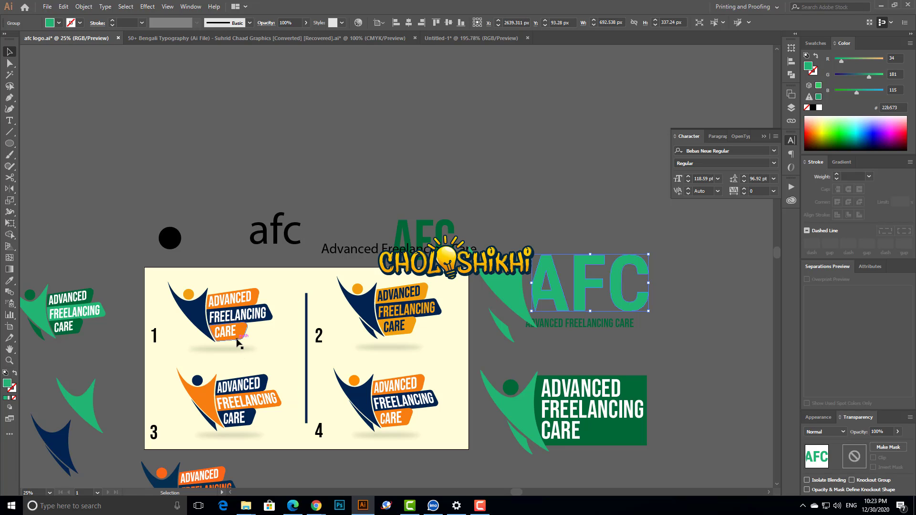
scroll(553, 442, up, 2)
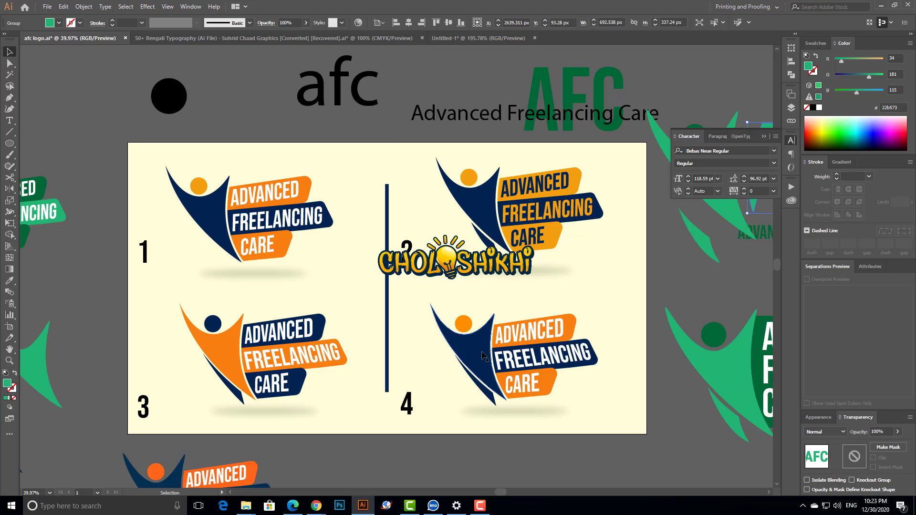
key(ctrl+space)
drag(388, 294, 685, 451)
Step: Switch to the Google Meet call in Chrome to admit the waiting participant, and return to Illustrator
mouse_move(317, 507)
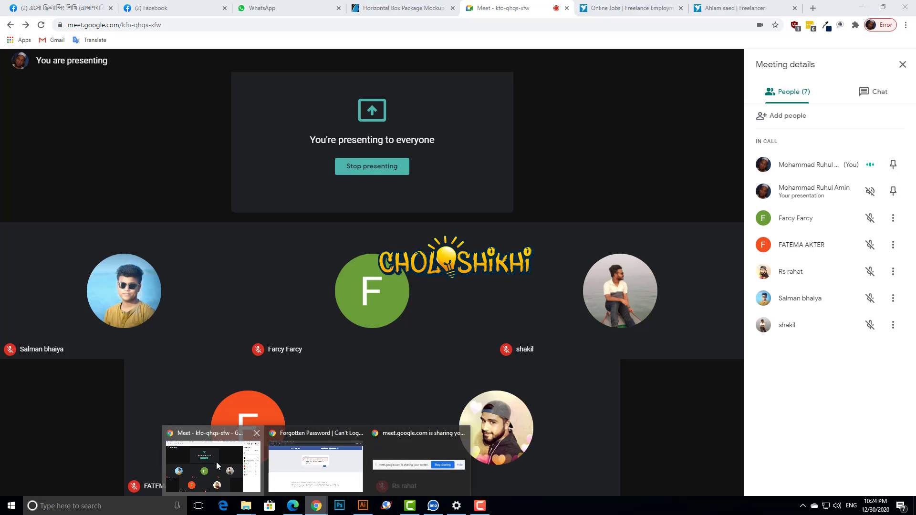
click(216, 462)
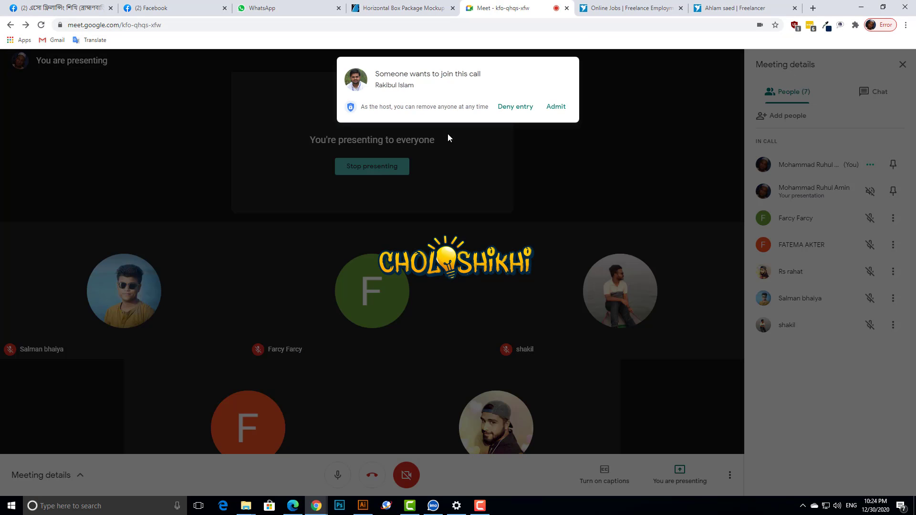
click(555, 106)
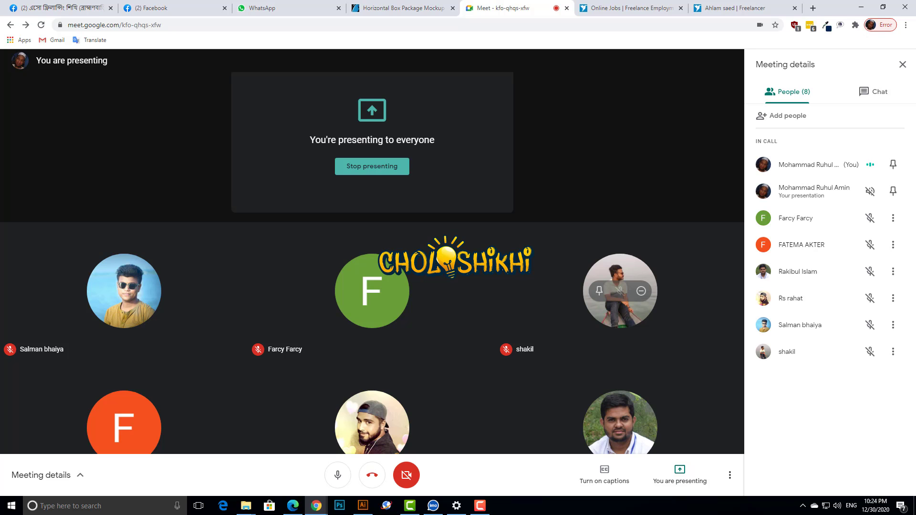
key(alt+Tab)
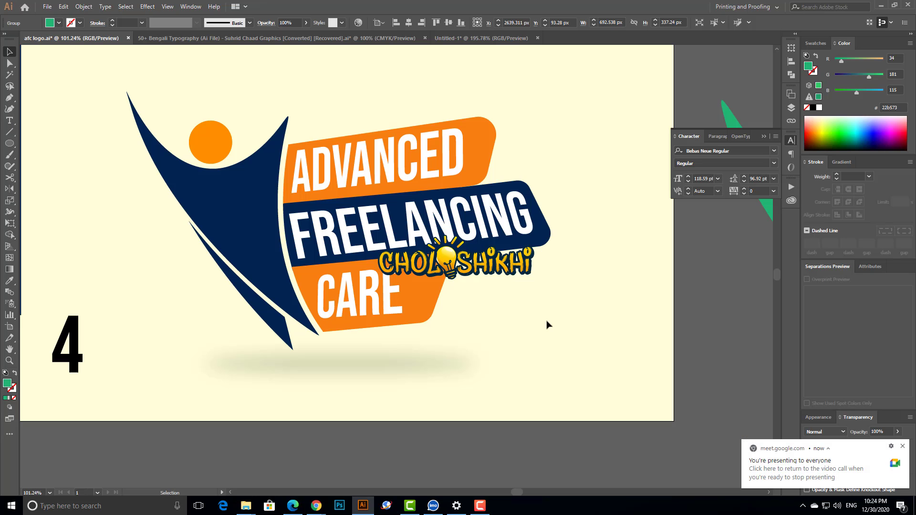
Step: Try logo 4 without the narrow leg shape beneath the figure's body, and undo the deletion
click(304, 424)
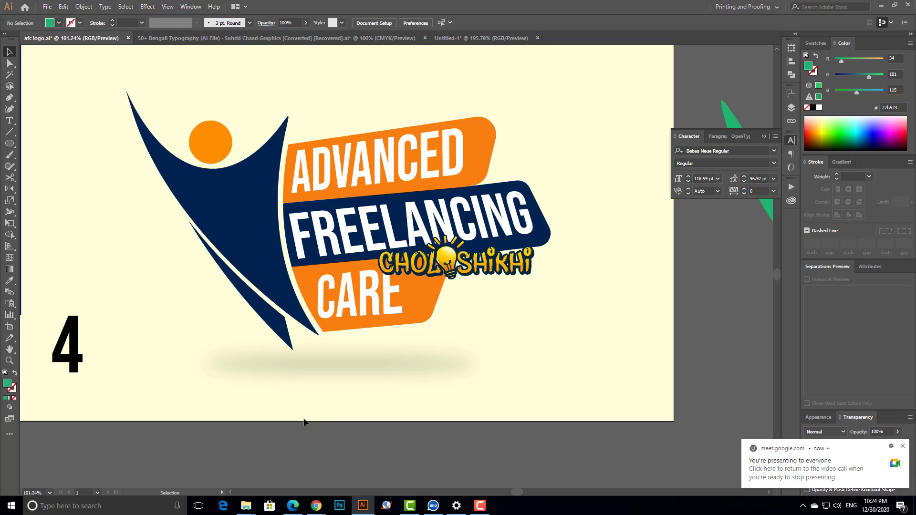
scroll(250, 303, left, 5)
scroll(387, 185, up, 3)
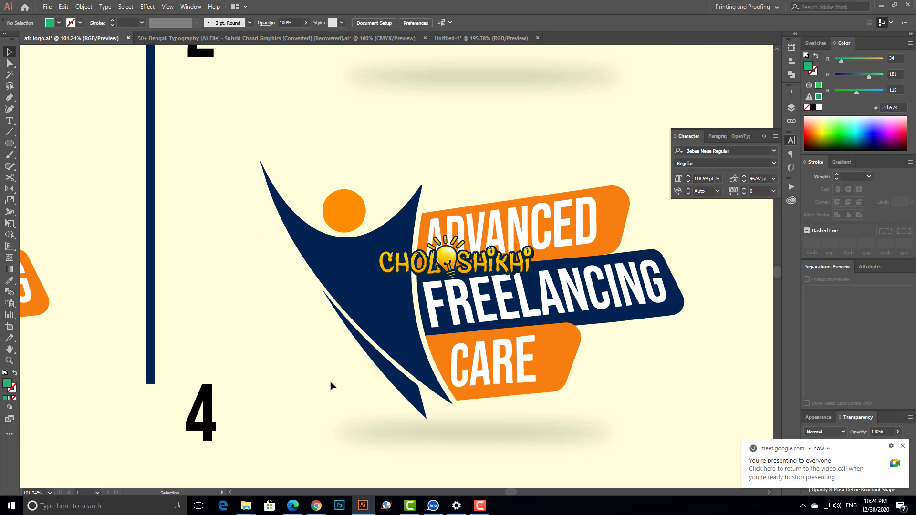
scroll(289, 367, up, 2)
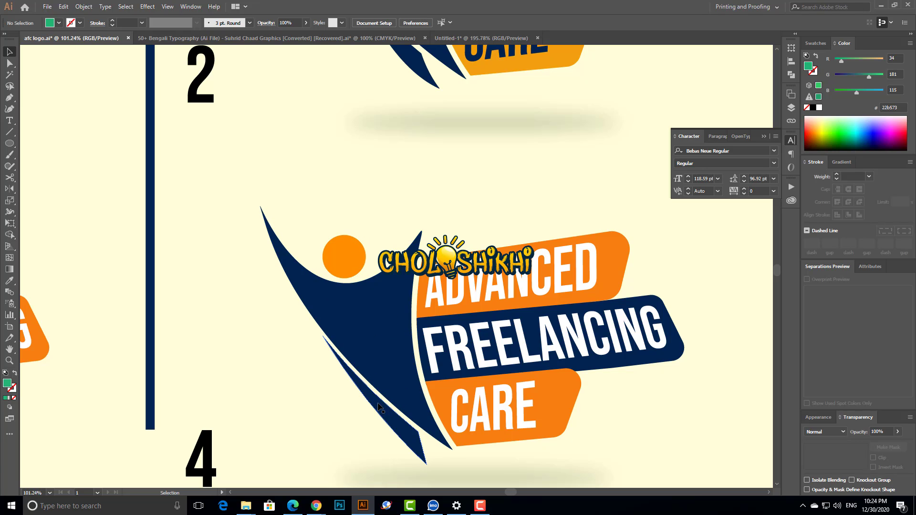
click(400, 429)
key(Delete)
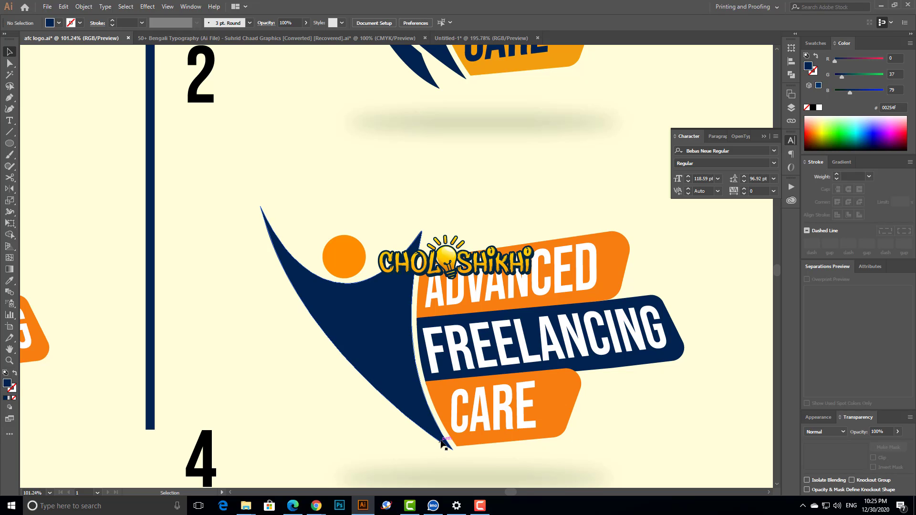
key(ctrl+z)
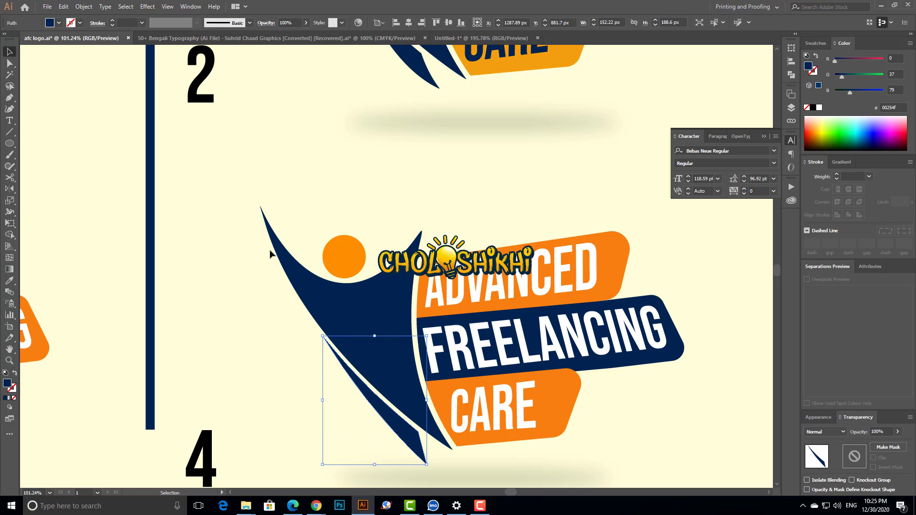
click(305, 365)
Step: Compare the figure and its separate narrow leg shape in logo variants 2 and 4
scroll(307, 368, up, 3)
scroll(307, 368, left, 2)
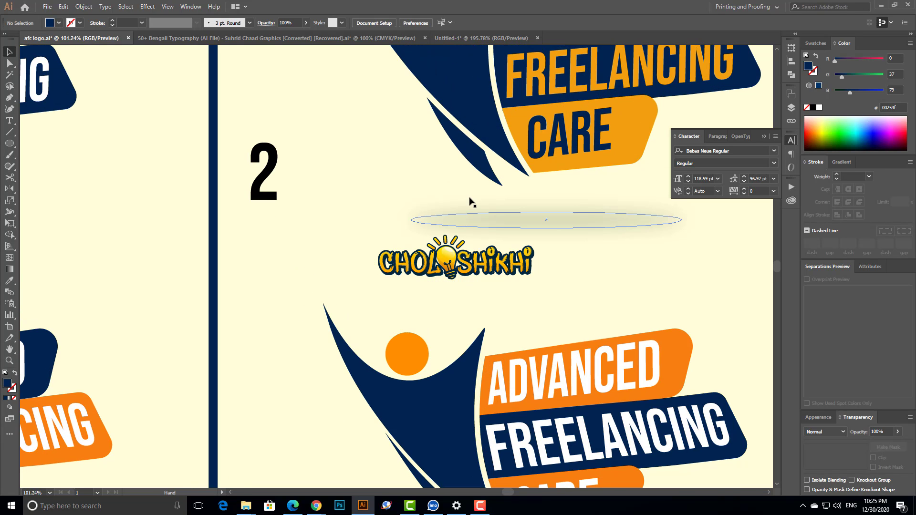
key(p)
key(ctrl+minus)
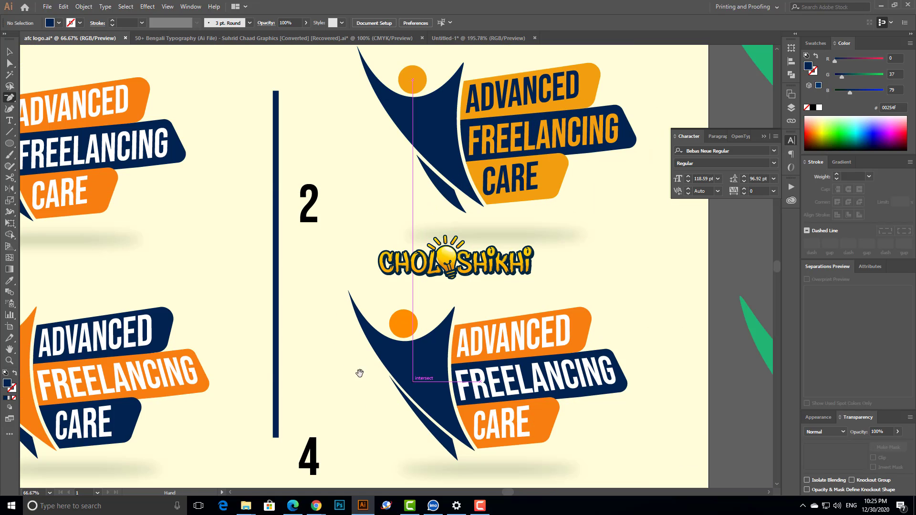
drag(360, 375, 359, 324)
key(v)
scroll(421, 301, up, 1)
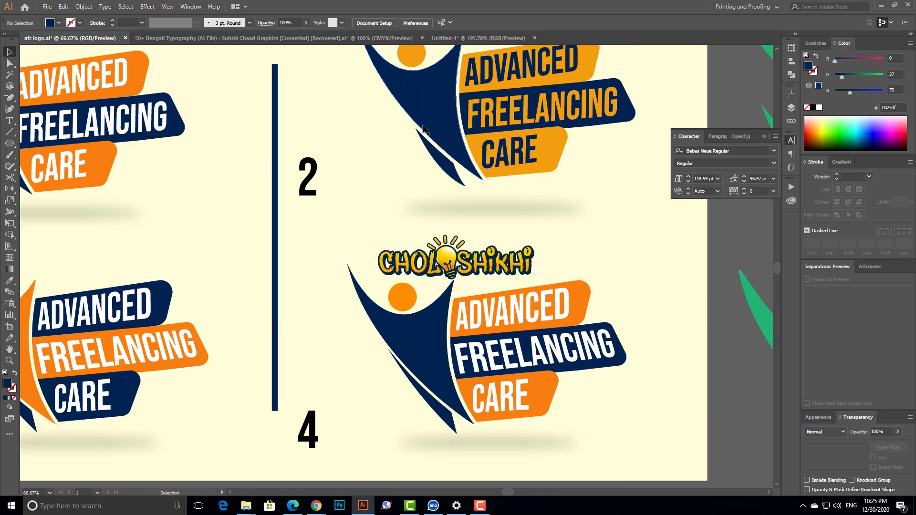
click(454, 210)
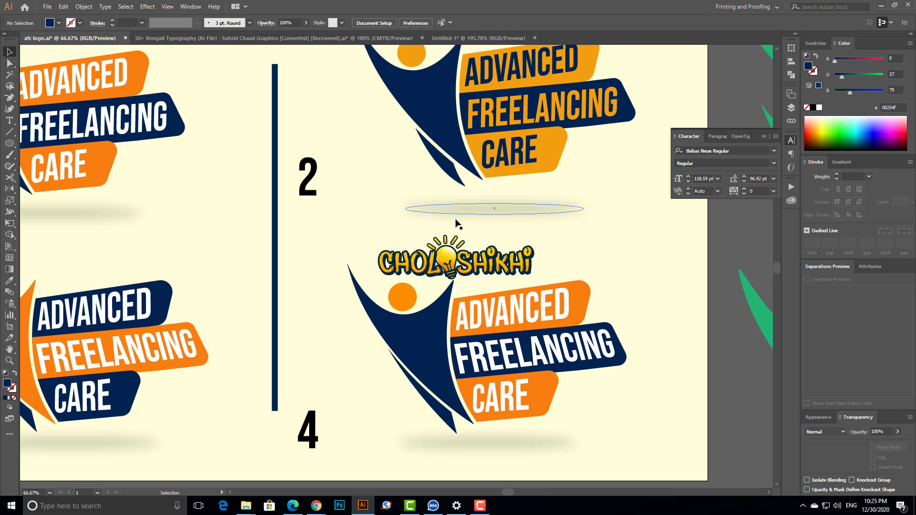
scroll(455, 213, up, 1)
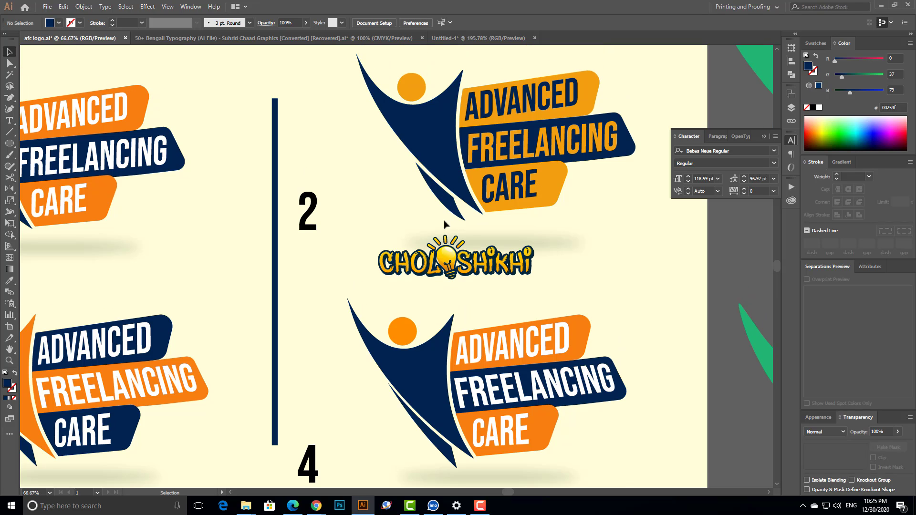
scroll(394, 386, down, 3)
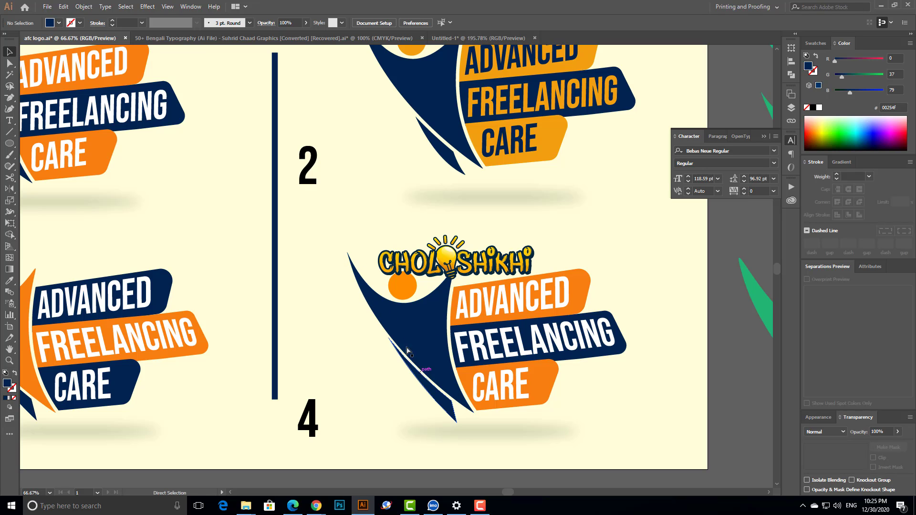
Step: Examine logo 4 up close, focusing on the gap between the figure's body and its narrow leg shape
key(ctrl+space)
drag(327, 280, 510, 433)
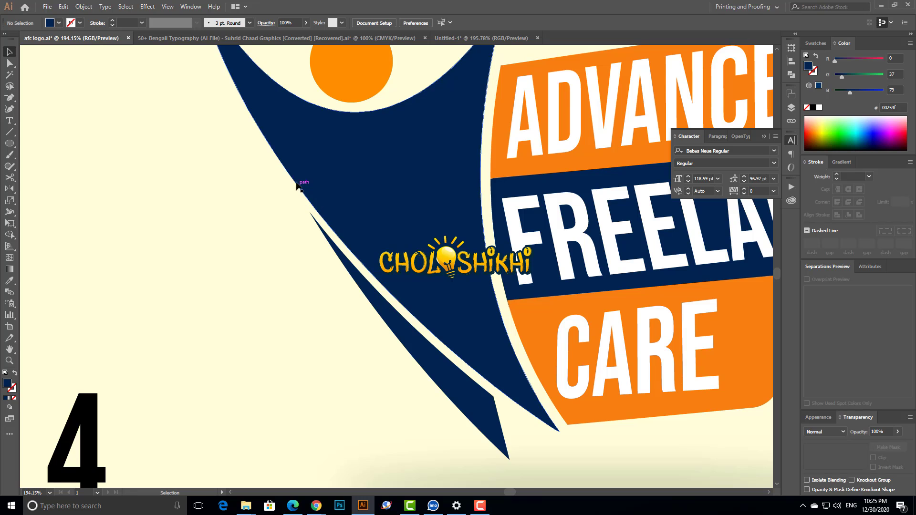
key(ctrl+minus)
key(ctrl+minus)
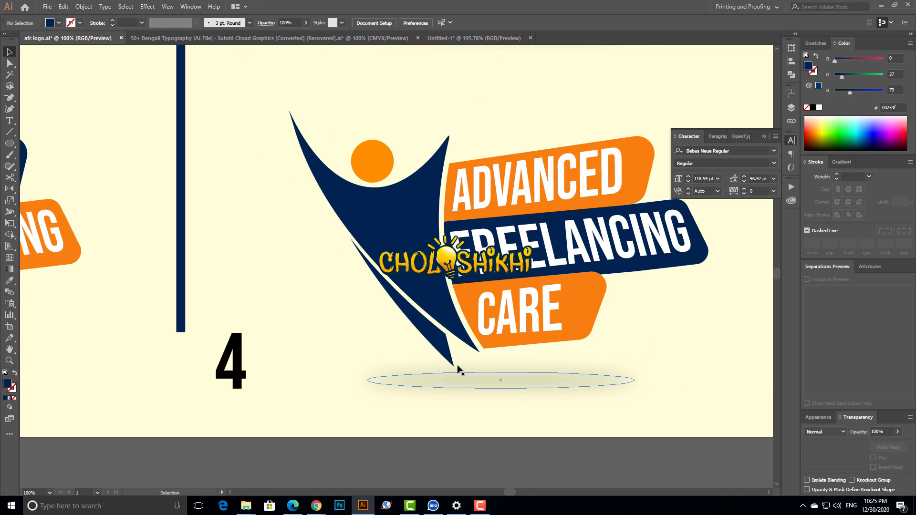
scroll(459, 370, up, 5)
key(ctrl+minus)
key(ctrl+minus)
key(ctrl+minus)
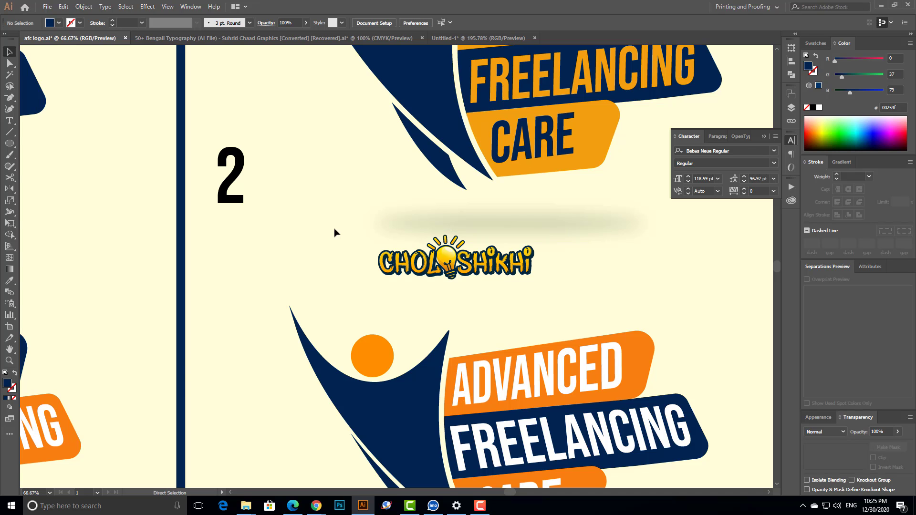
scroll(440, 370, up, 5)
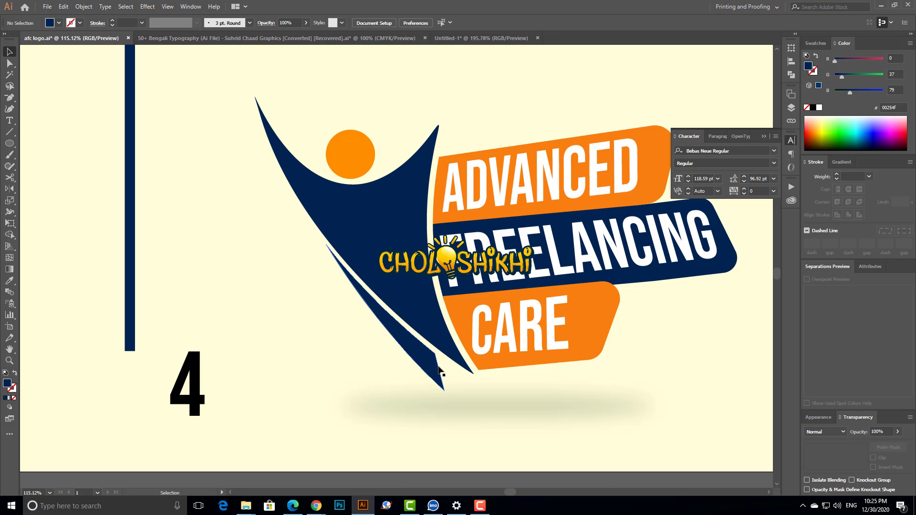
scroll(422, 351, down, 4)
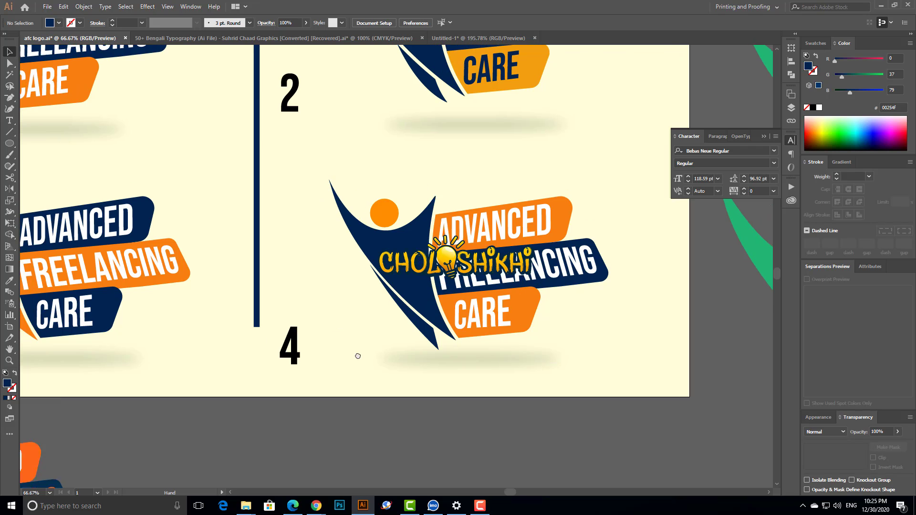
scroll(282, 363, up, 1)
scroll(523, 395, up, 5)
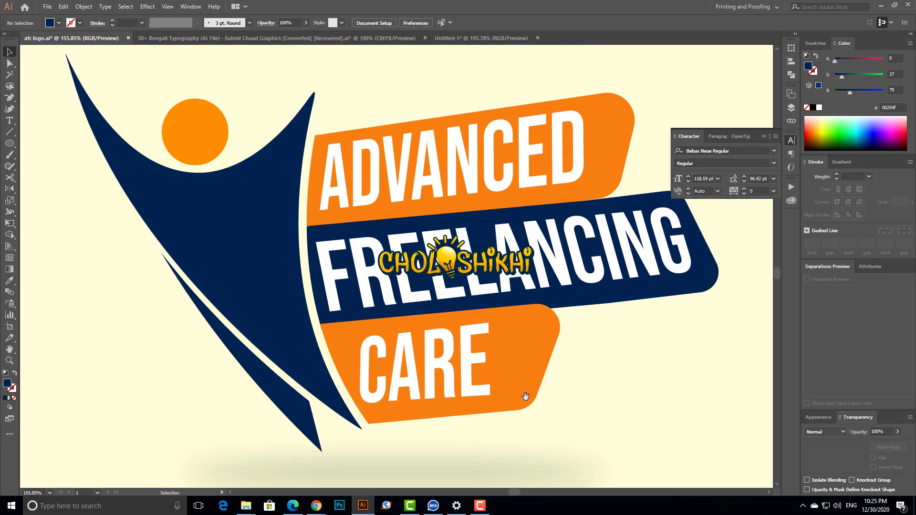
scroll(380, 383, down, 5)
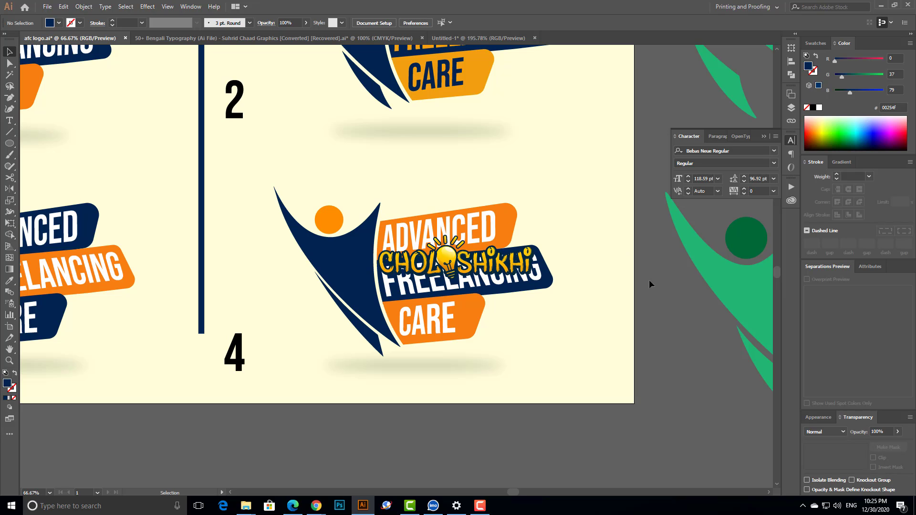
Step: Inspect the paths of the figure's navy body and the orange ADVANCED banner in logo 4 by selecting each
key(a)
key(v)
click(353, 254)
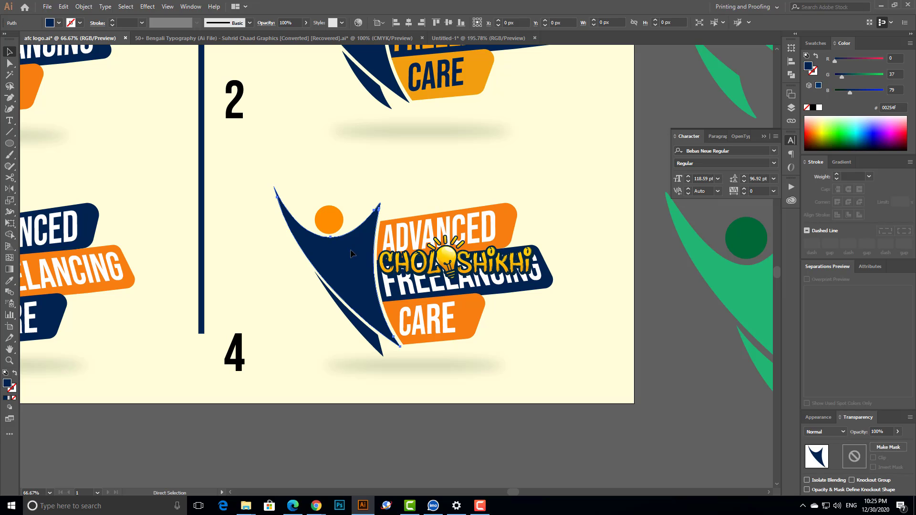
click(508, 213)
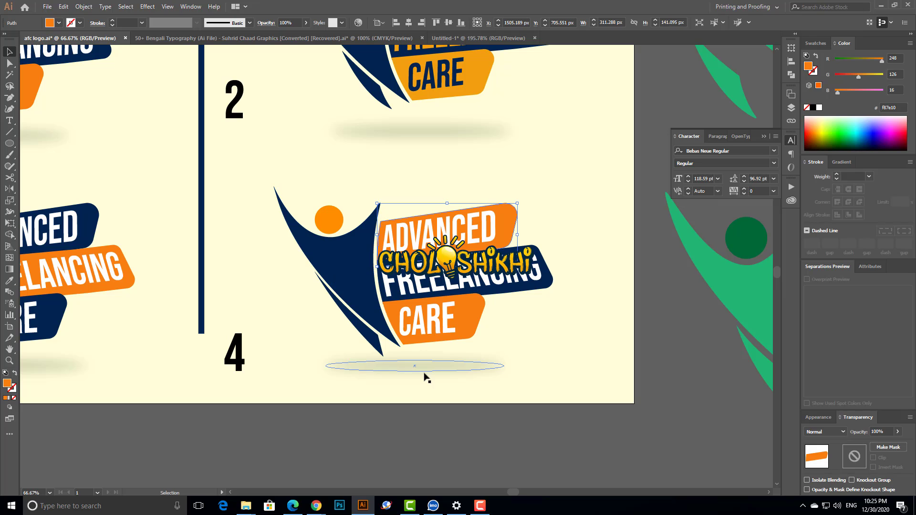
click(674, 356)
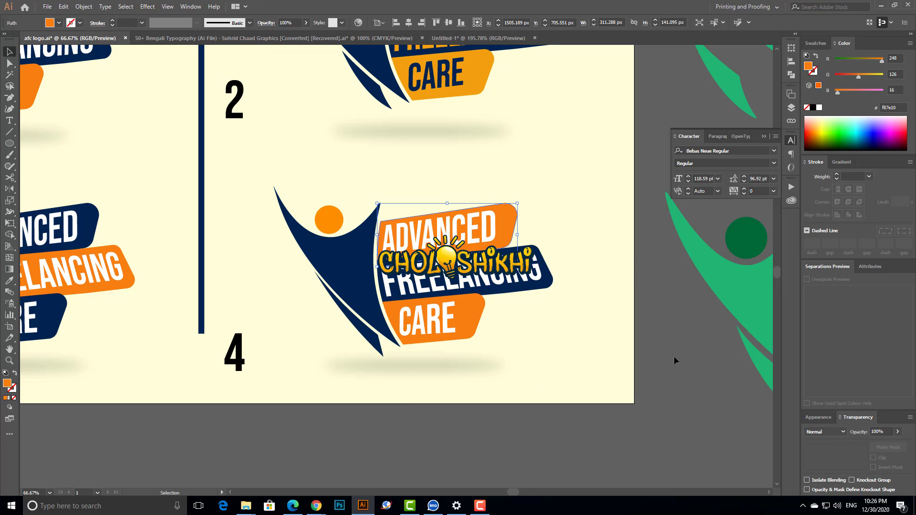
Step: Look through the available Illustrator effects, including the 3D and Path groups
key(z)
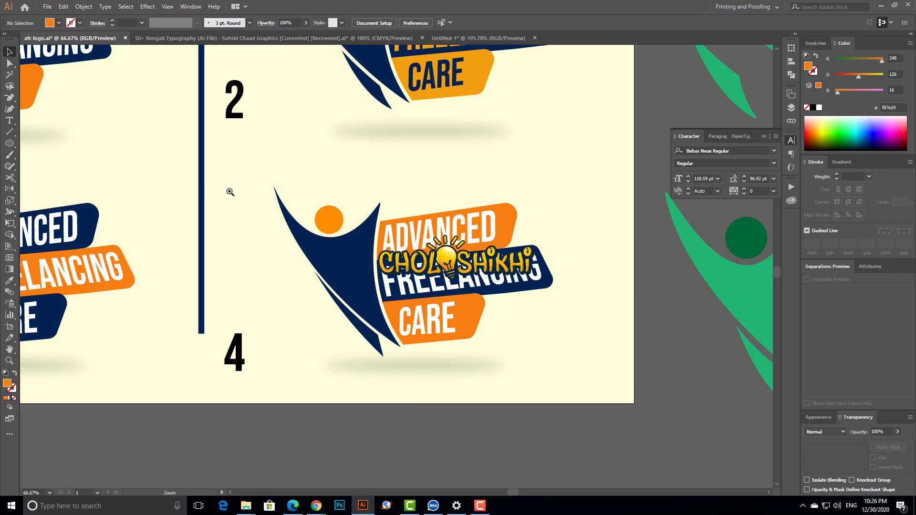
click(621, 429)
alt+click(621, 430)
key(v)
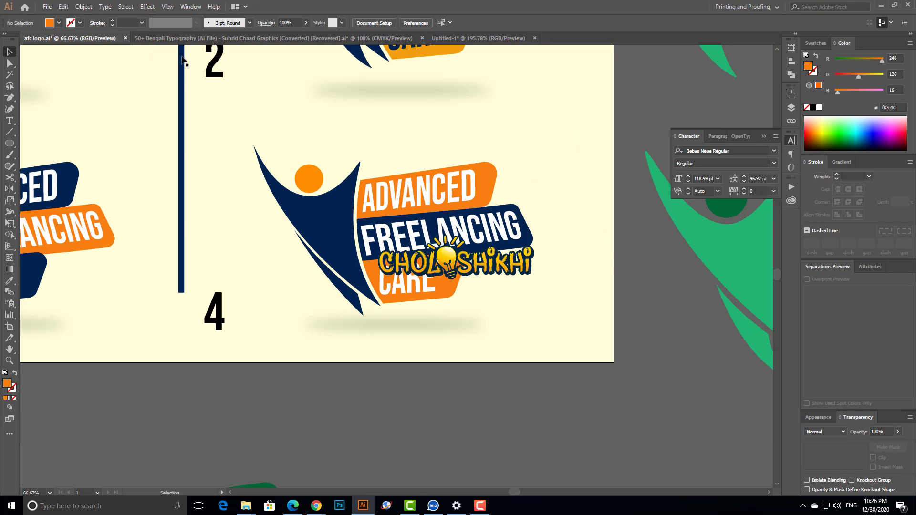
click(147, 7)
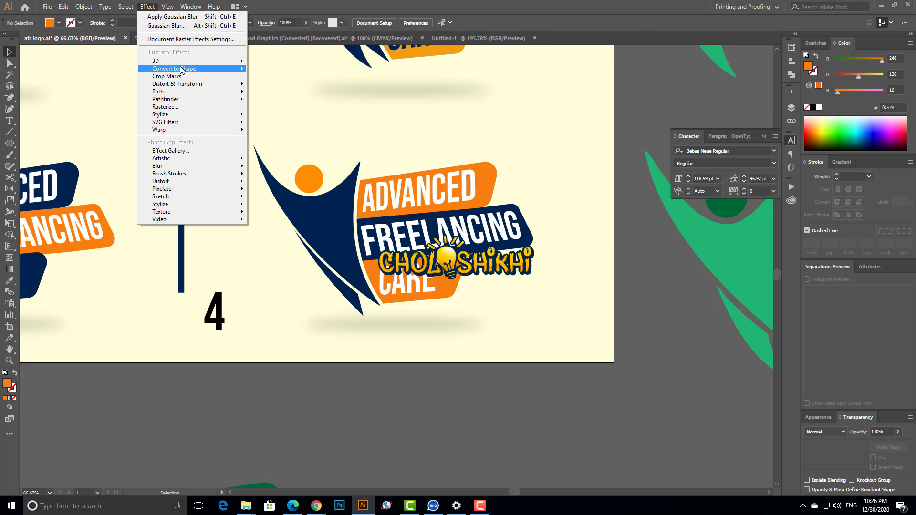
mouse_move(153, 62)
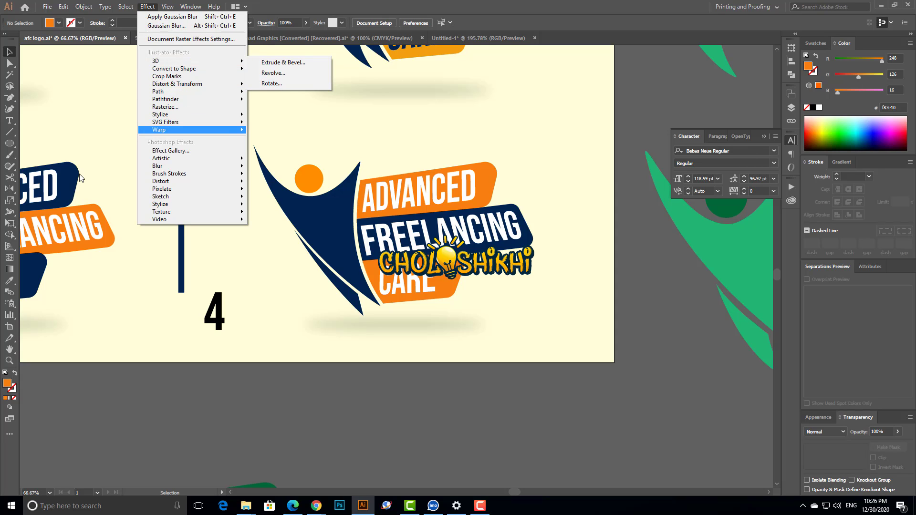
click(8, 225)
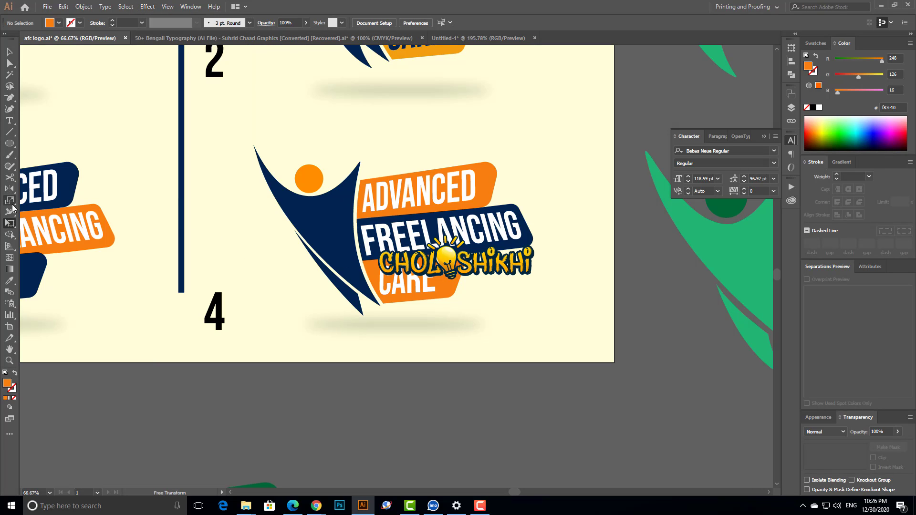
click(9, 53)
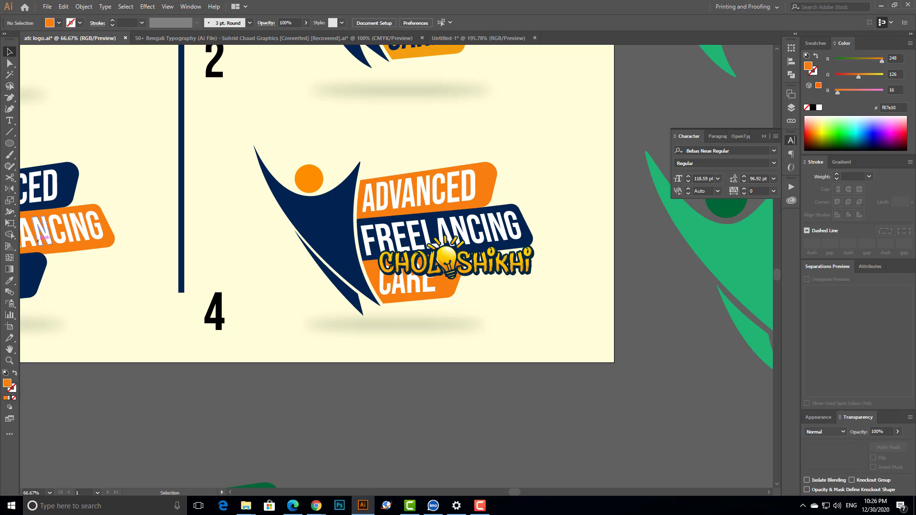
click(147, 6)
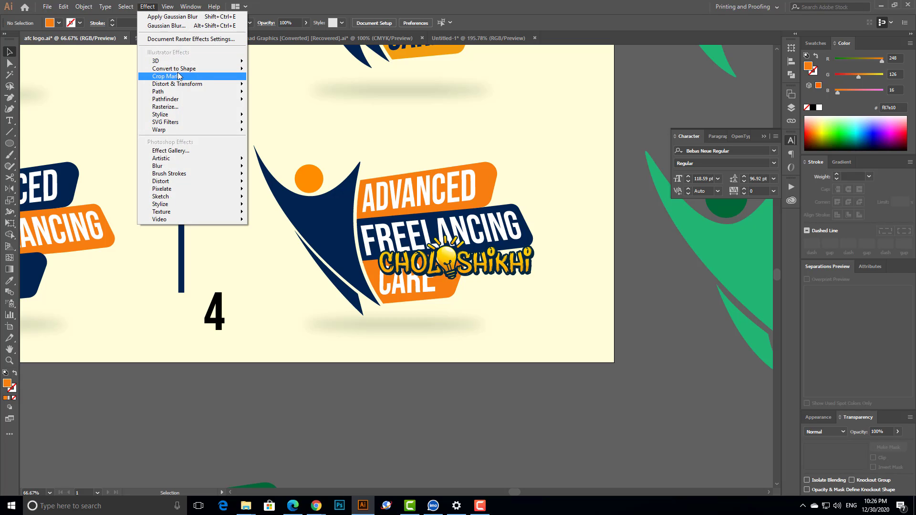
mouse_move(203, 86)
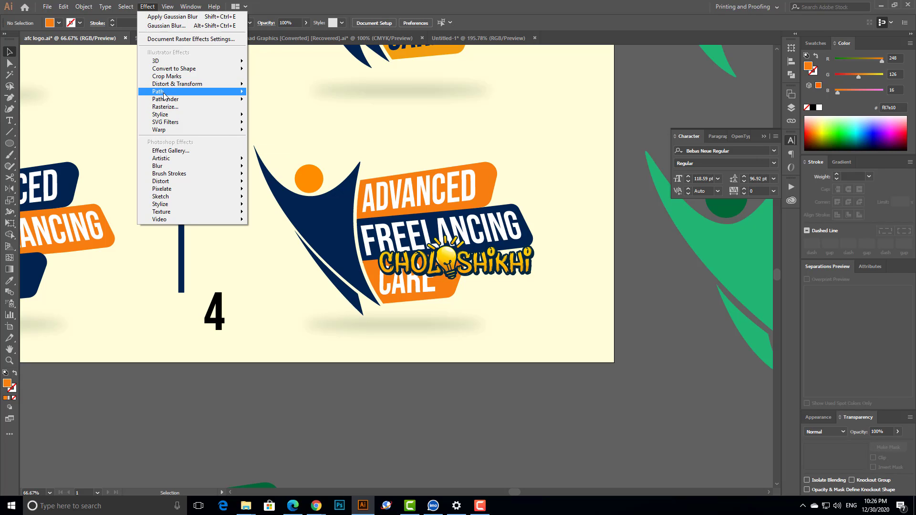
mouse_move(164, 92)
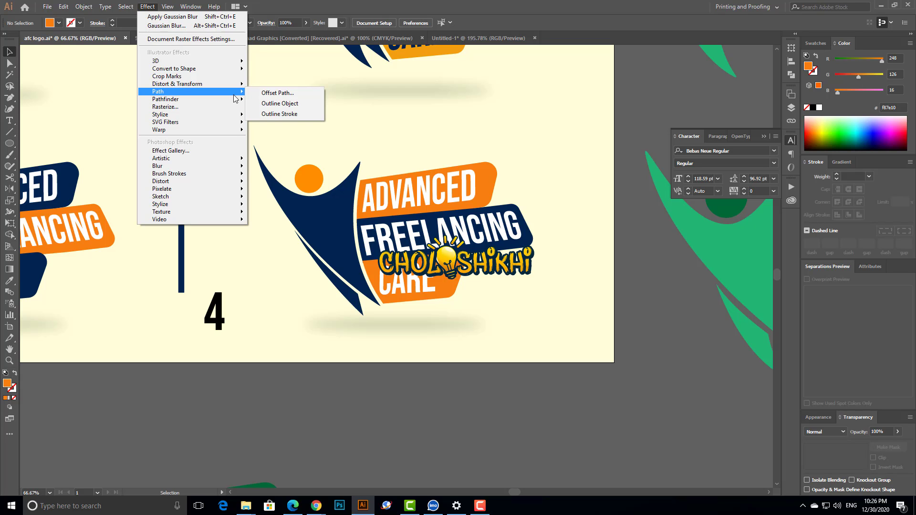
click(384, 365)
Step: Draw an orange-filled square of about 448 px in the empty area below the artboard
key(ctrl+minus)
key(ctrl+minus)
key(ctrl+minus)
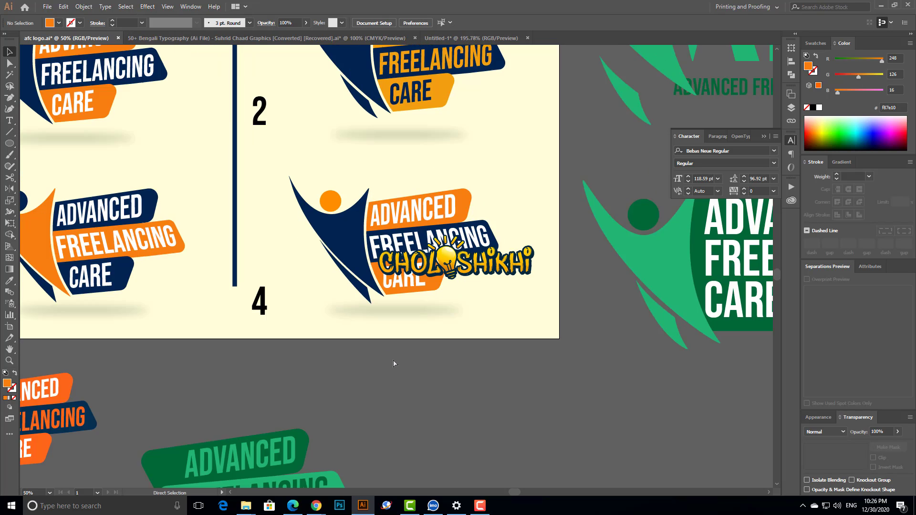
drag(10, 144, 47, 144)
drag(424, 338, 502, 409)
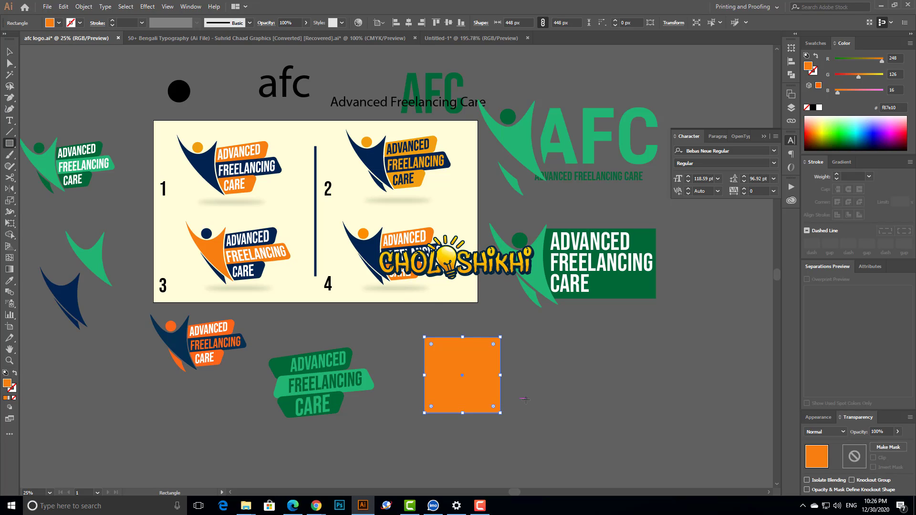
Step: Duplicate the orange square to its right and turn the copy into an unfilled orange outline with a 10 pt stroke
key(v)
scroll(419, 286, up, 3)
mouse_move(389, 235)
mouse_down()
mouse_move(664, 242)
mouse_move(637, 241)
mouse_up()
key(shift+x)
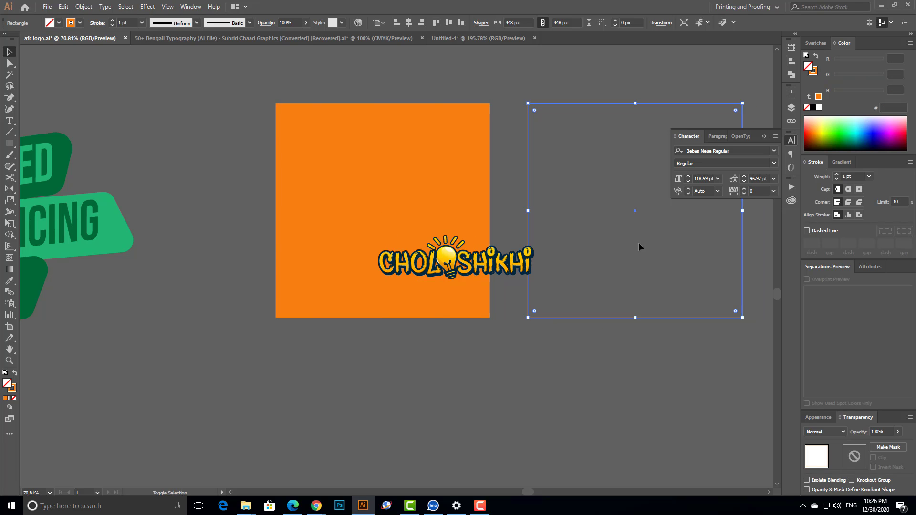
click(837, 175)
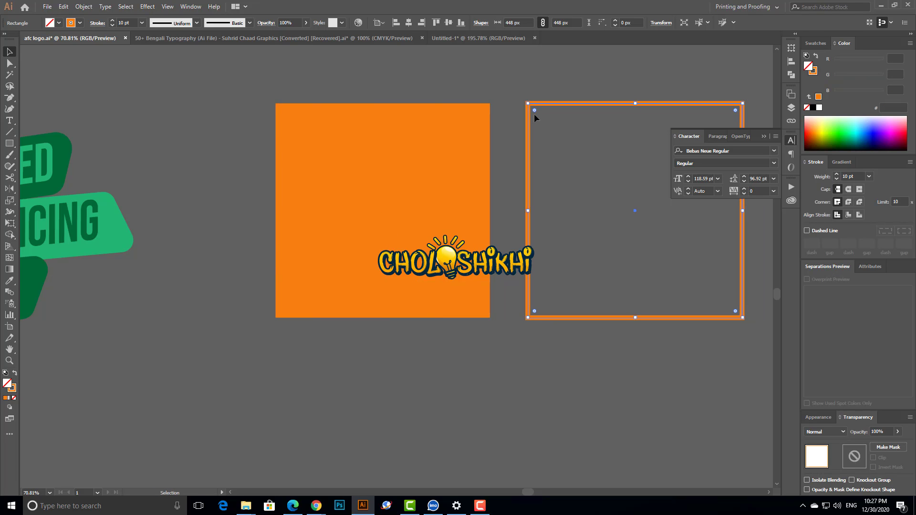
click(501, 128)
Step: Compare the filled orange square with the outlined one by selecting each in turn
key(ctrl+minus)
key(ctrl+minus)
drag(406, 211, 435, 239)
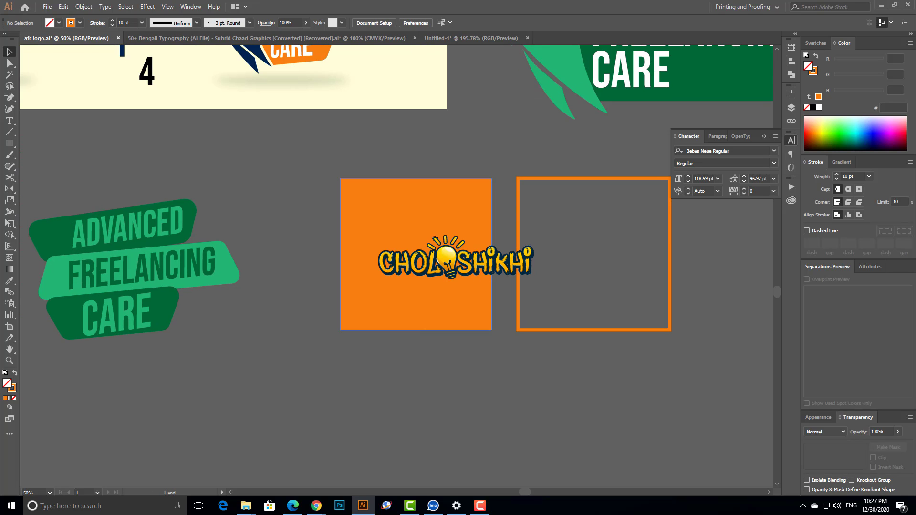
drag(534, 149, 423, 221)
drag(408, 156, 500, 223)
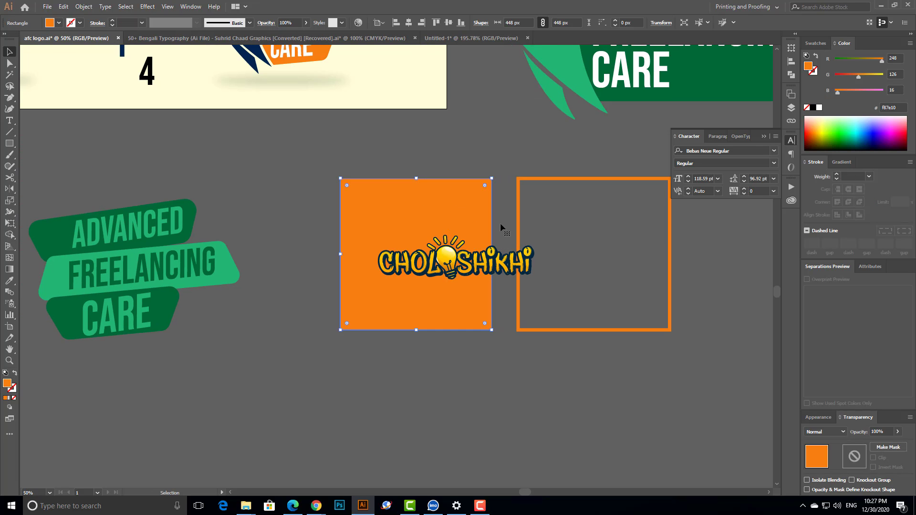
click(584, 244)
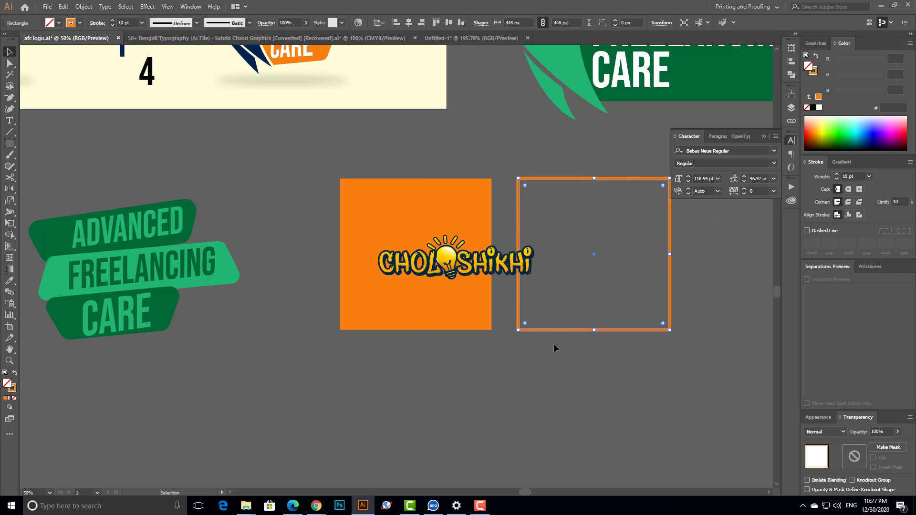
scroll(455, 307, up, 2)
click(417, 298)
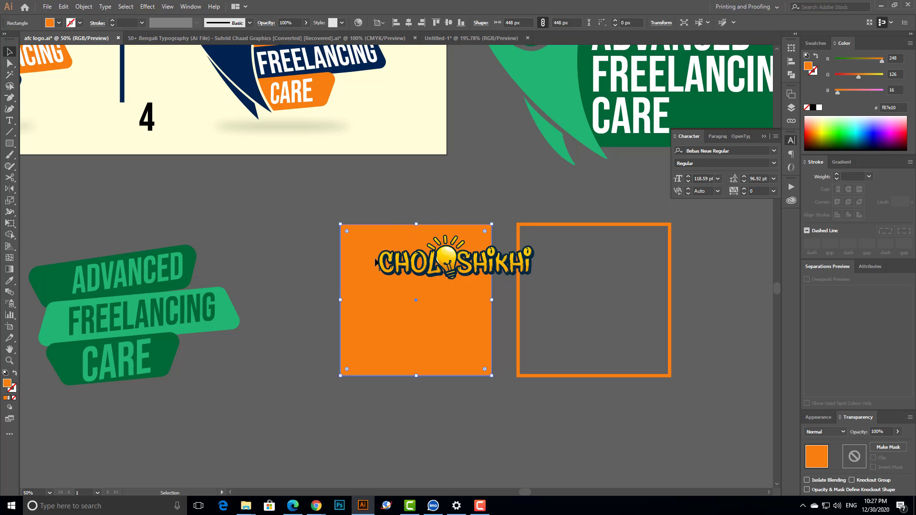
click(545, 225)
Step: Inspect the letter paths of the white FREELANCING text in logo 4 up close
key(ctrl+minus)
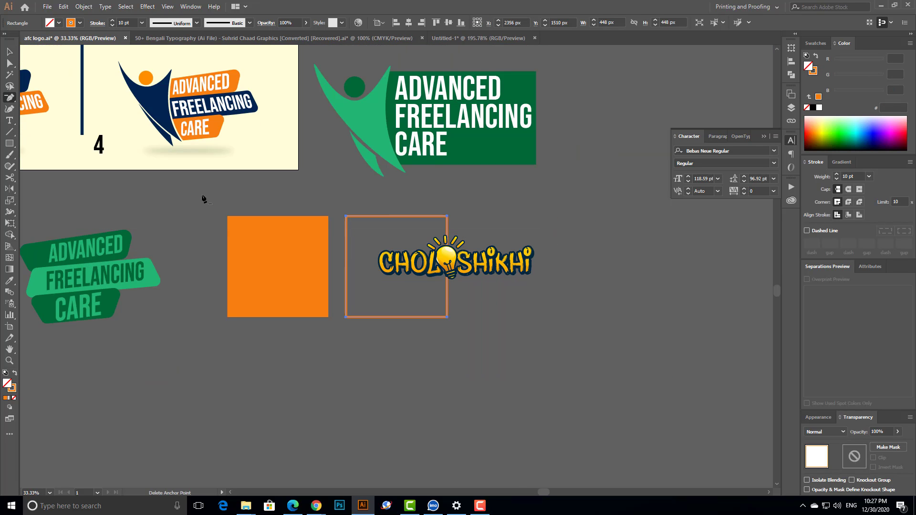
drag(201, 198, 338, 272)
key(v)
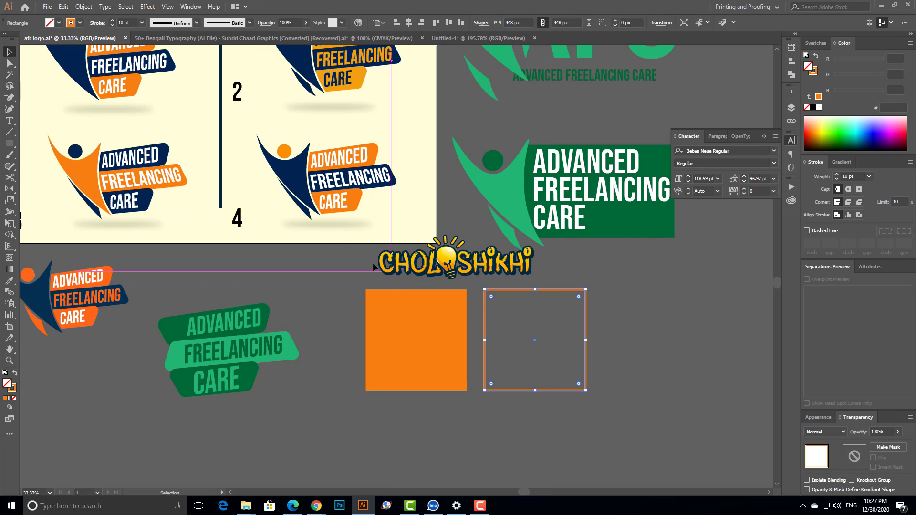
click(329, 190)
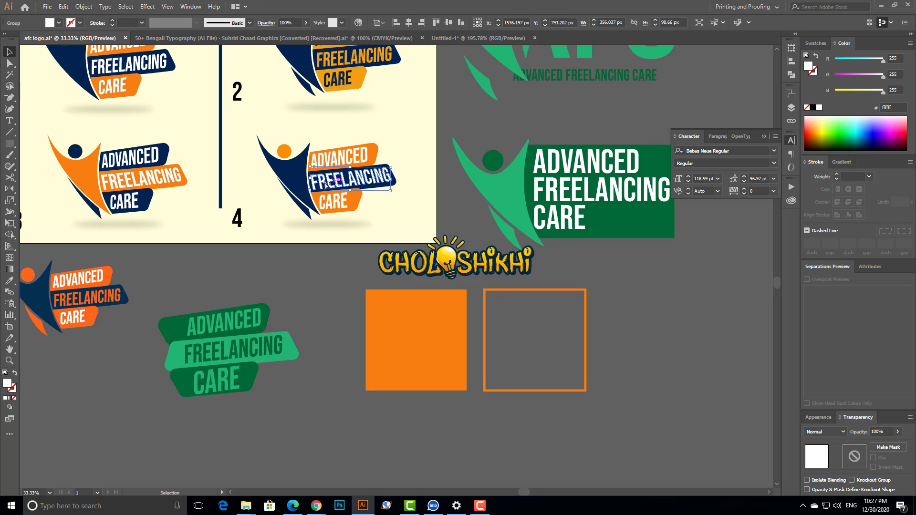
key(a)
scroll(334, 191, up, 5)
scroll(337, 246, down, 4)
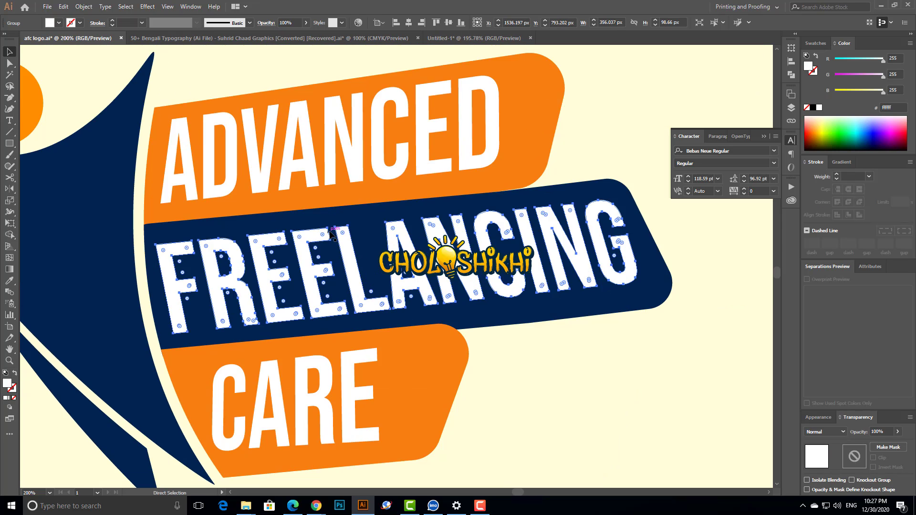
key(v)
Step: Review the Stylize and Warp effect options with the two orange squares in view
scroll(334, 237, down, 3)
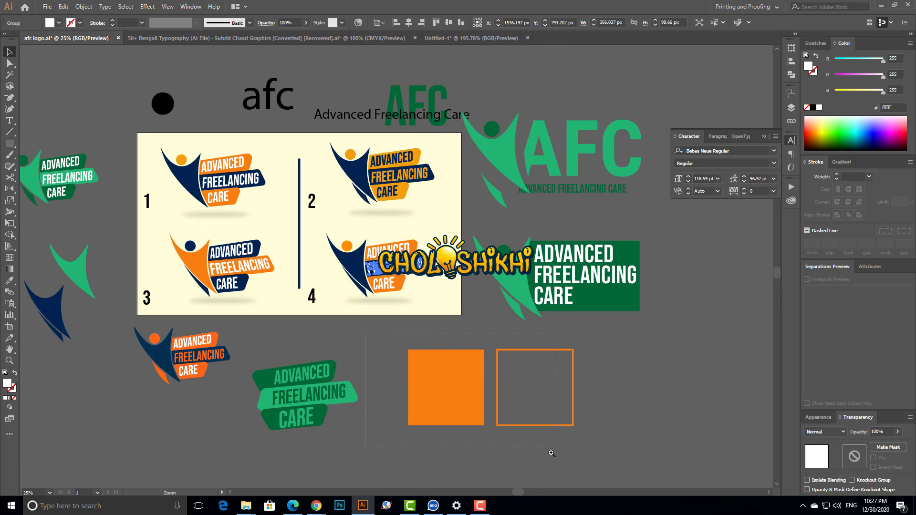
scroll(549, 449, up, 4)
drag(133, 128, 169, 154)
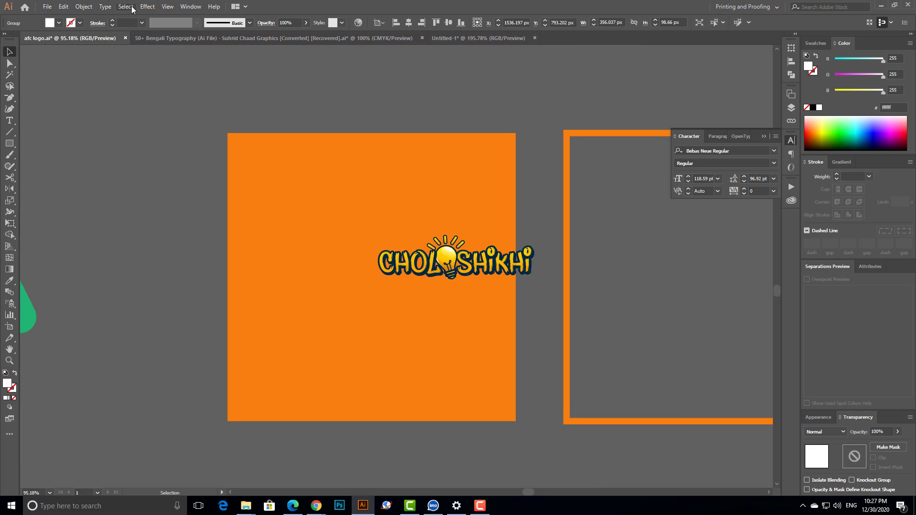
click(148, 7)
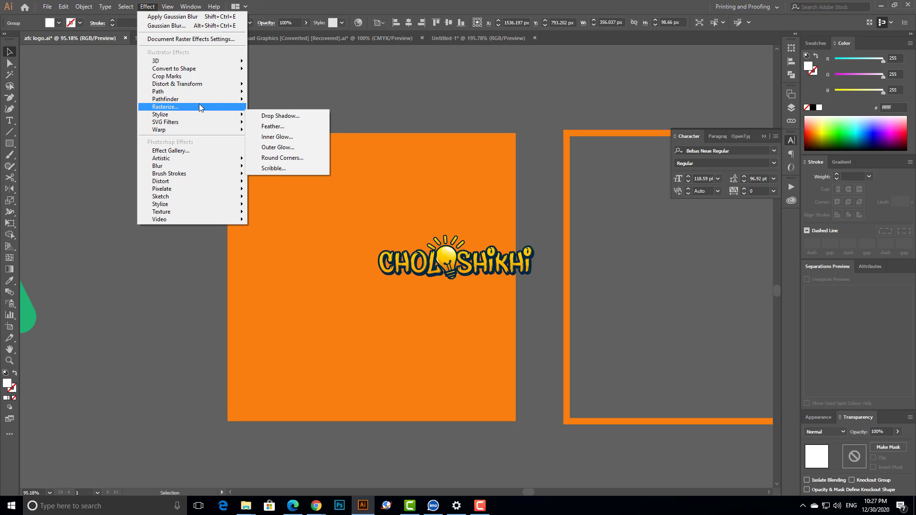
mouse_move(199, 93)
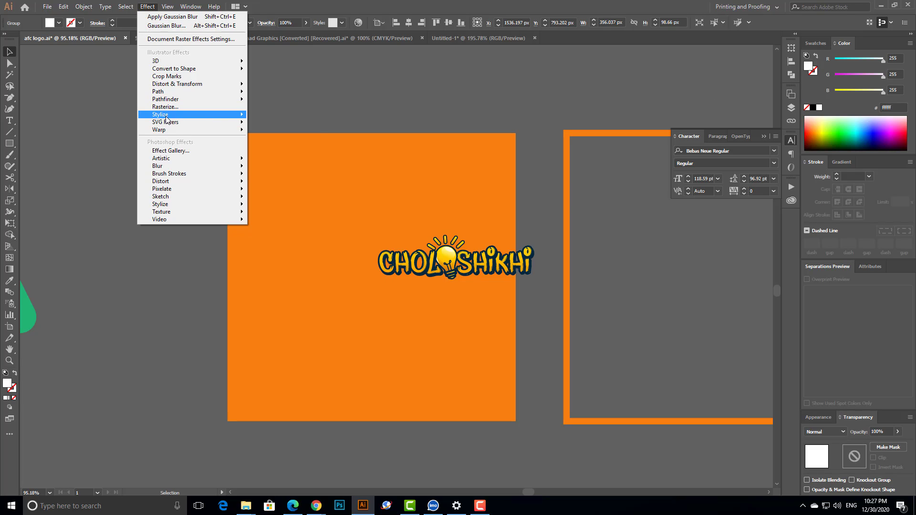
mouse_move(167, 117)
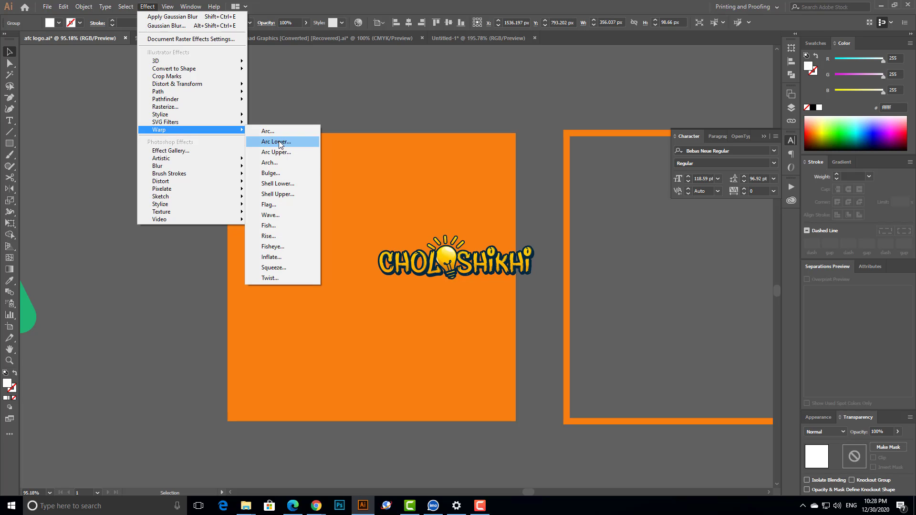
click(354, 110)
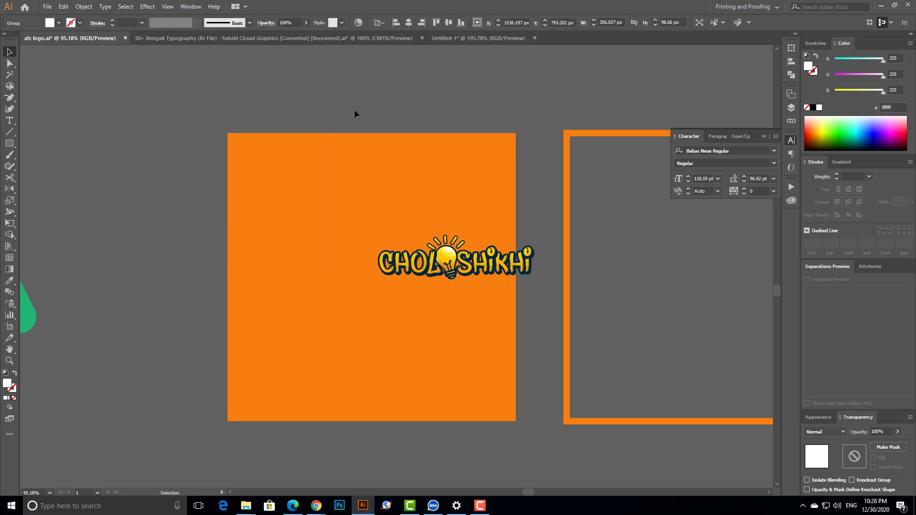
Step: Place a copy of the white ADVANCED FREELANCING CARE text from the green logo in the empty area below the orange squares
key(ctrl+minus)
key(ctrl+minus)
key(ctrl+minus)
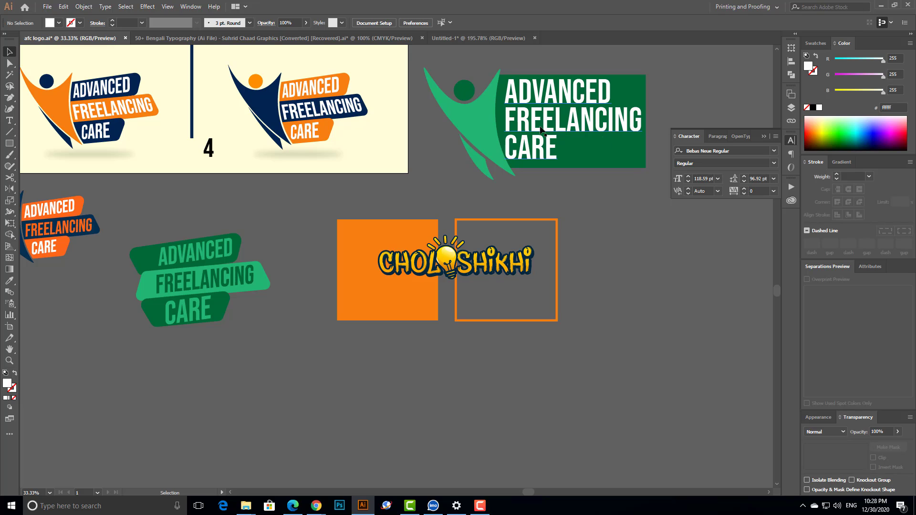
drag(542, 127, 494, 424)
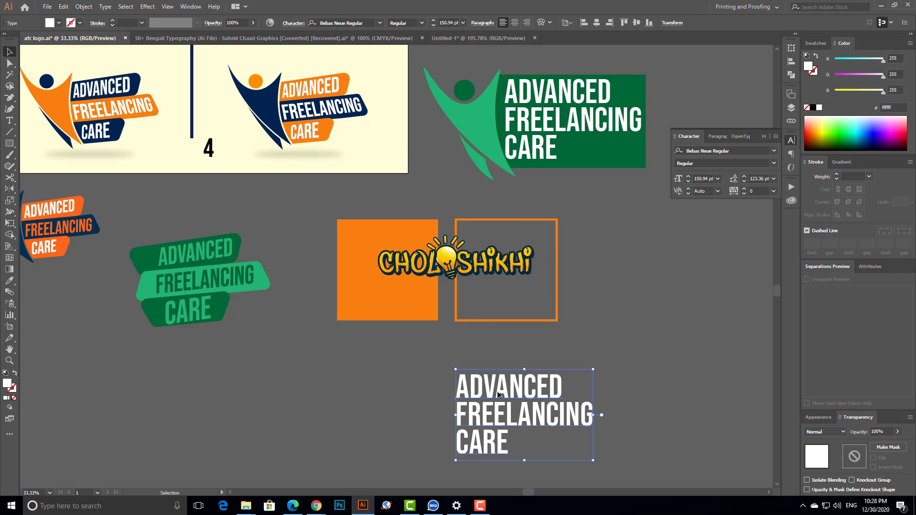
Step: Join the copied text's three lines into a single line reading ADVANCED FREELANCING CARE
key(t)
click(459, 420)
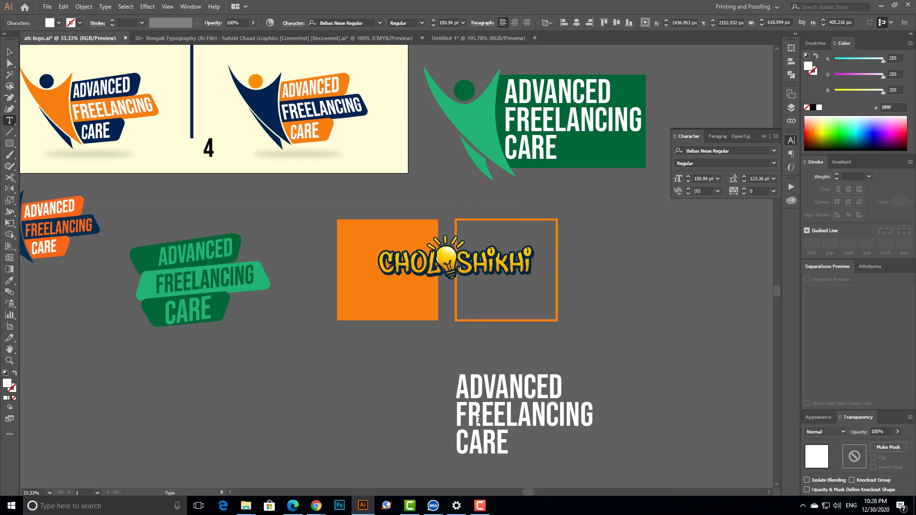
key(BackSpace)
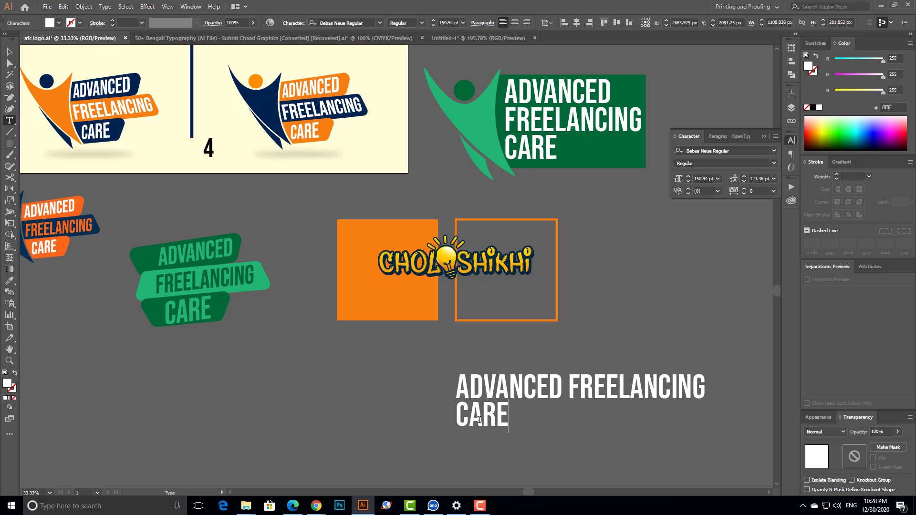
key(Left)
key(Left)
key(Left)
key(Left)
key(BackSpace)
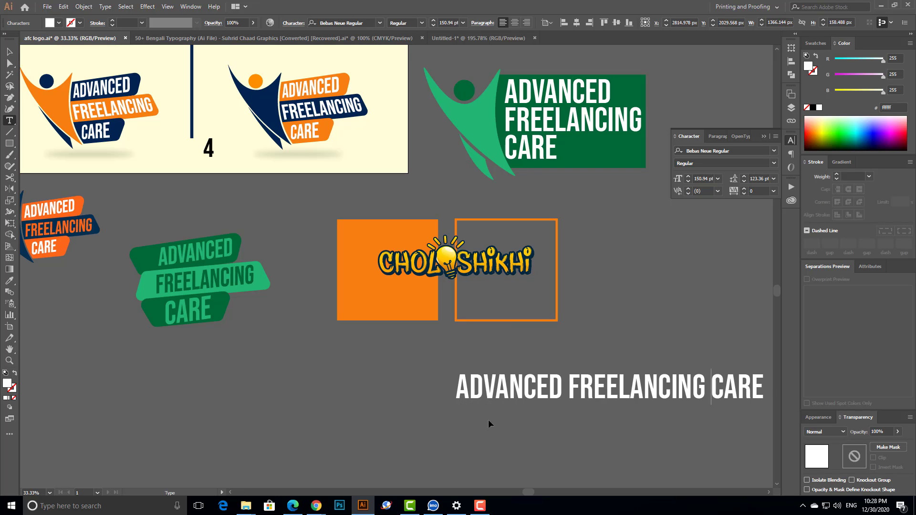
key(Escape)
Step: Move the single-line text so it sits just beneath the two orange squares
drag(519, 382, 327, 331)
scroll(391, 351, down, 11)
drag(401, 209, 407, 235)
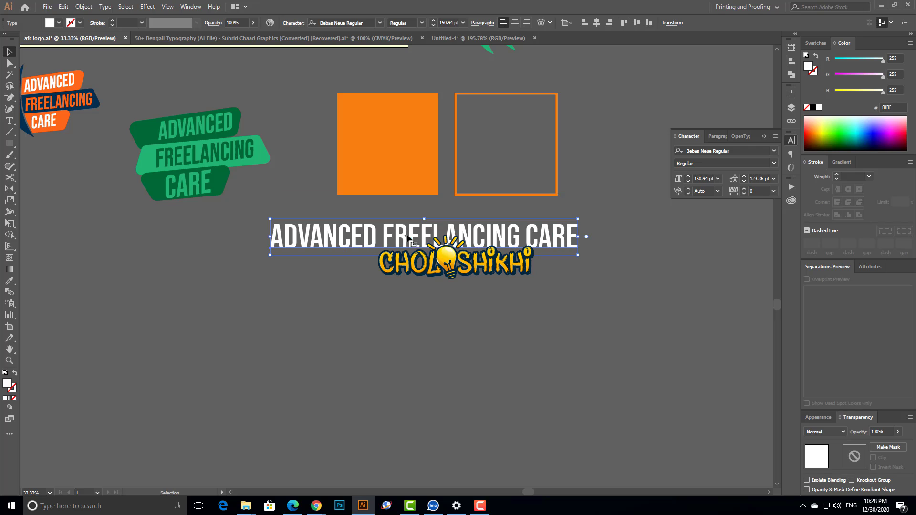
Step: Draw a white circle about 696 px in diameter beneath the single-line text
drag(10, 145, 45, 166)
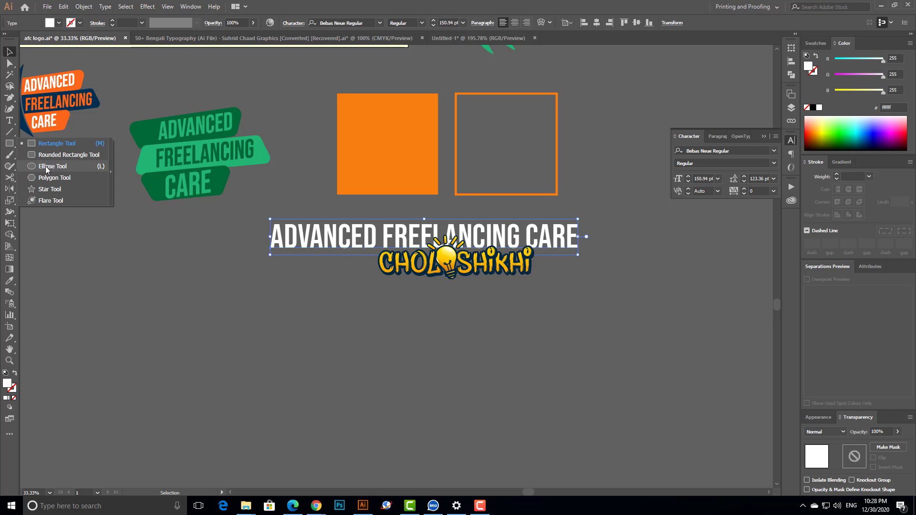
drag(408, 328, 467, 408)
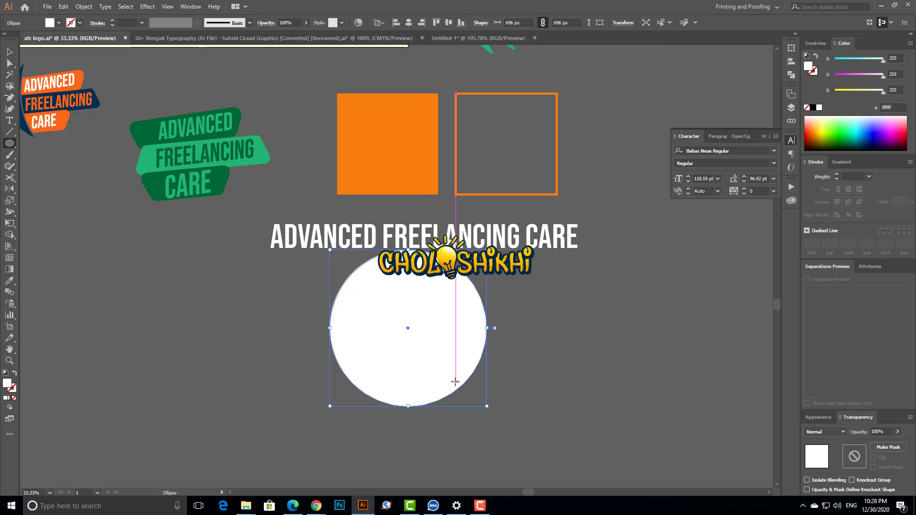
Step: Move the white circle lower and run a copy of the ADVANCED FREELANCING CARE text along its outline
key(v)
drag(416, 318, 426, 365)
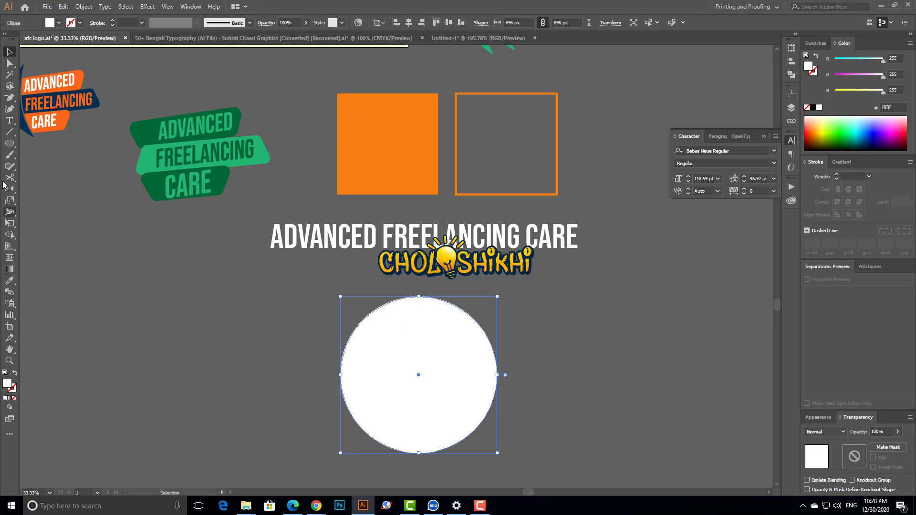
drag(9, 120, 60, 148)
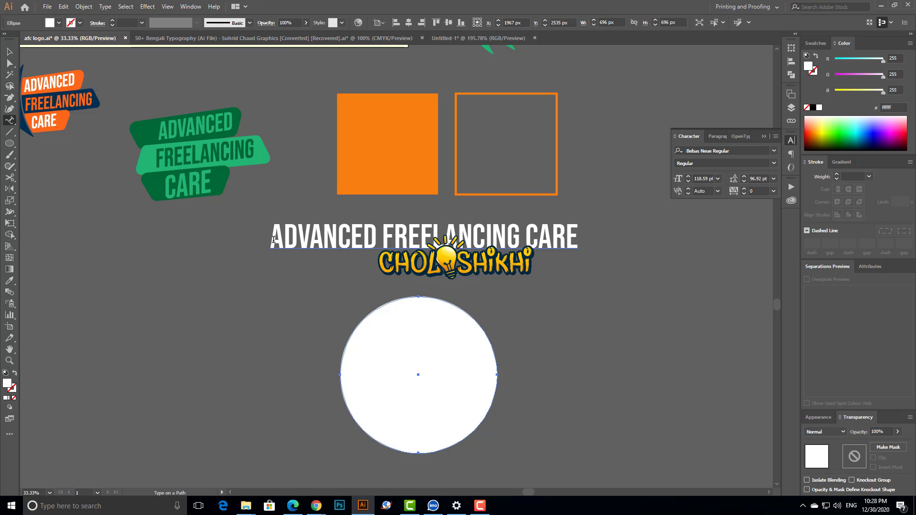
drag(273, 238, 600, 253)
key(ctrl+c)
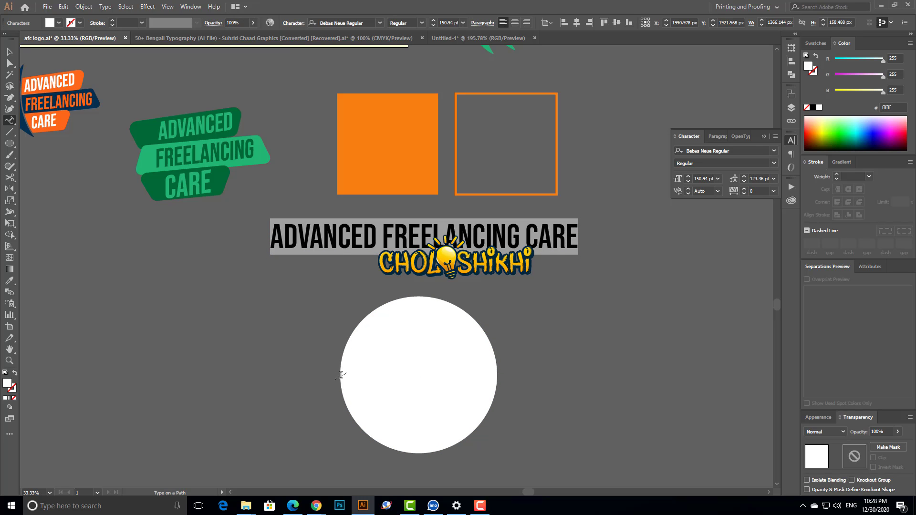
click(343, 369)
key(ctrl+v)
key(Escape)
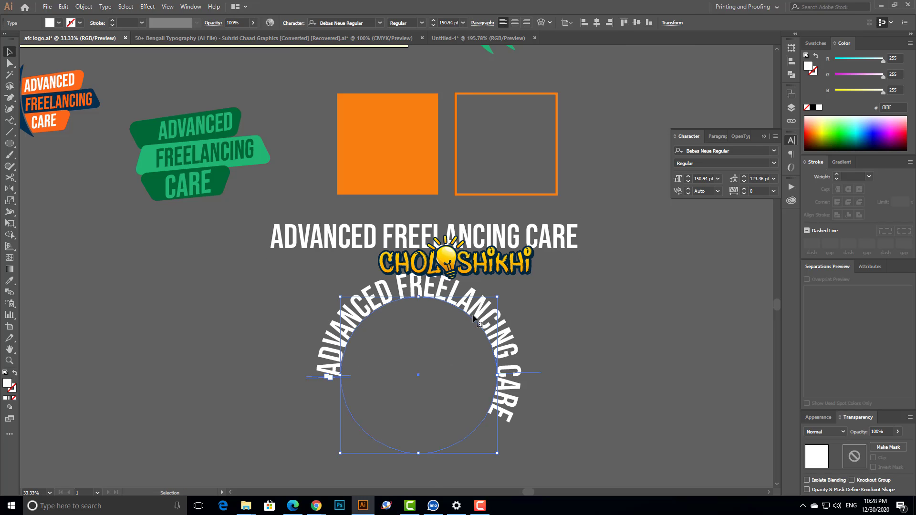
Step: Reduce the circular text's font size to 128.94 pt and place it to the right of the straight text
drag(474, 318, 539, 328)
key(ctrl+minus)
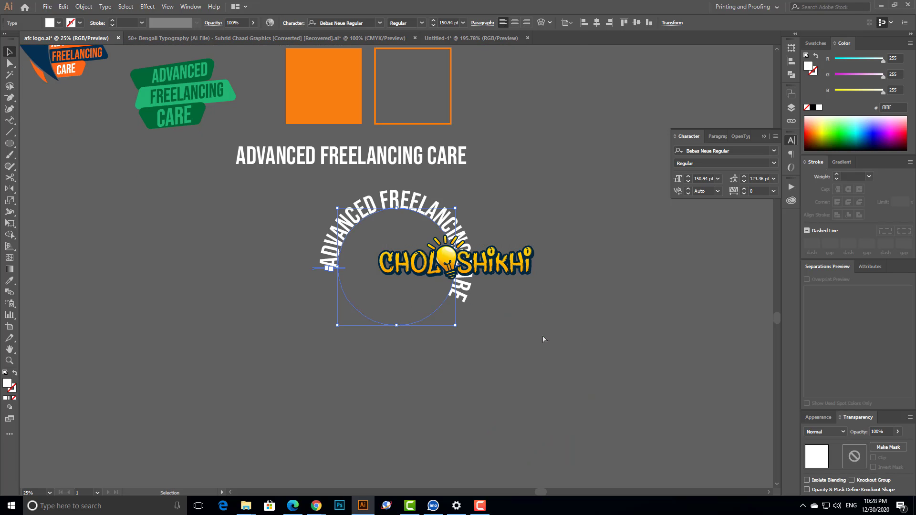
key(ctrl+shift+comma)
key(ctrl+shift+comma)
key(ctrl+shift+comma)
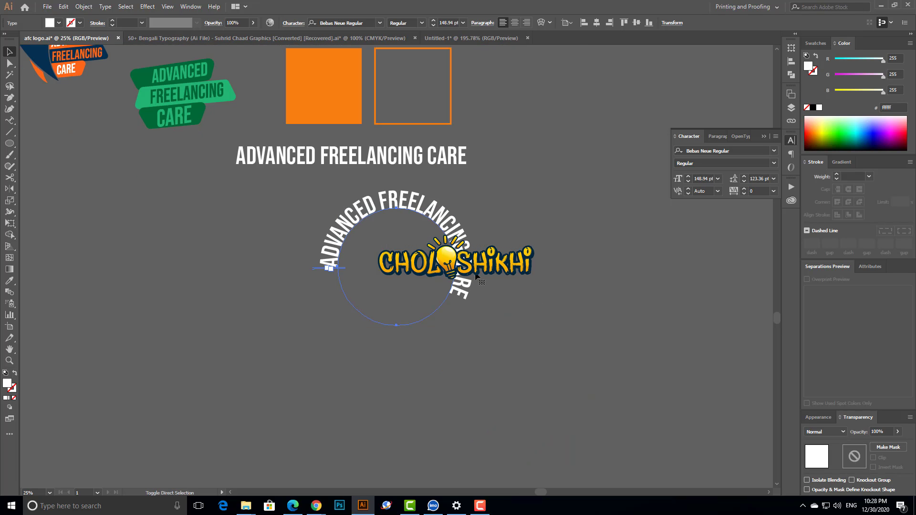
key(ctrl+shift+comma)
key(ctrl+shift+comma)
key(ctrl+shift+comma)
key(ctrl+shift+comma)
key(ctrl+shift+comma)
key(ctrl+shift+comma)
key(ctrl+shift+comma)
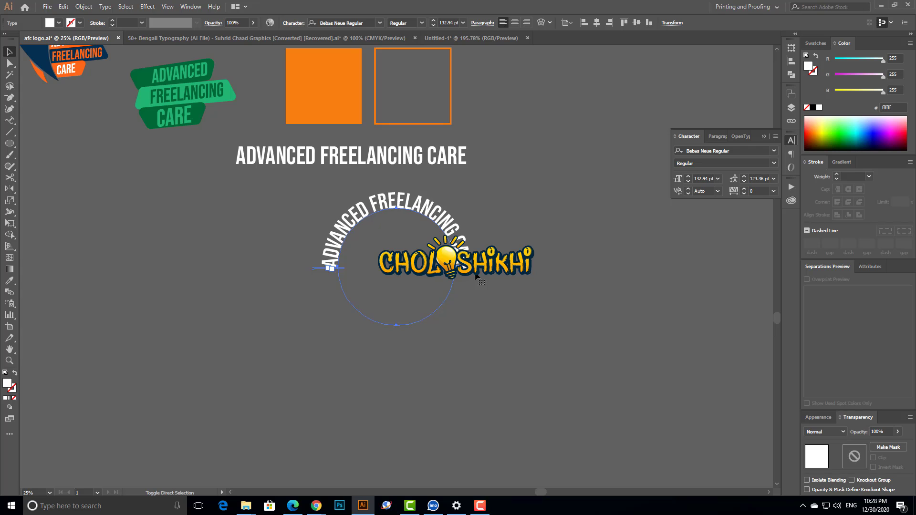
key(ctrl+shift+comma)
key(ctrl+shift+a)
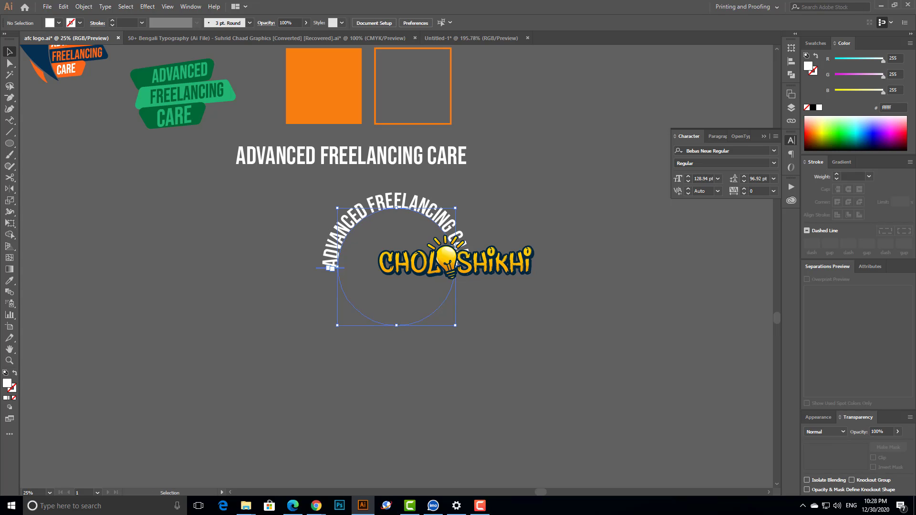
drag(448, 213, 647, 119)
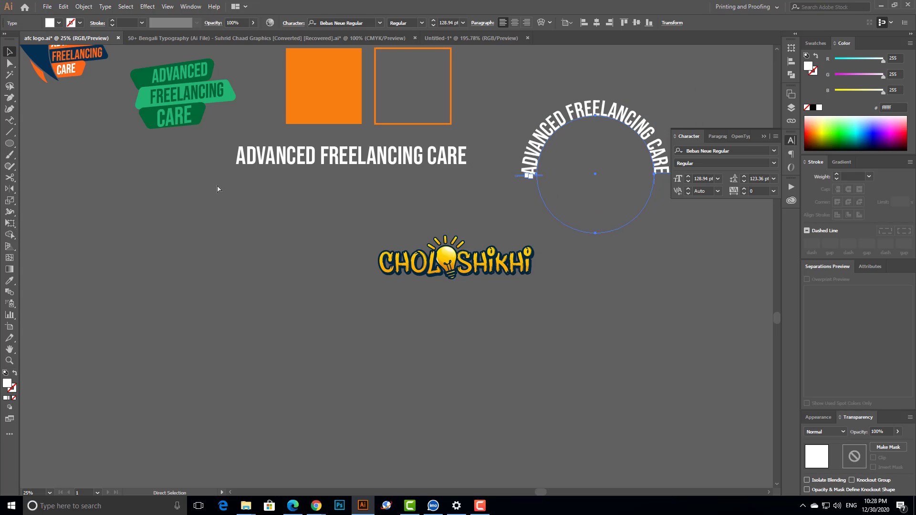
Step: Move the straight ADVANCED FREELANCING CARE text slightly lower beneath the orange squares
click(340, 161)
key(ctrl+shift+period)
key(ctrl+shift+period)
key(ctrl+shift+period)
key(ctrl+shift+period)
key(ctrl+shift+period)
key(ctrl+shift+period)
key(ctrl+shift+period)
key(ctrl+shift+period)
key(ctrl+shift+period)
key(ctrl+shift+period)
key(ctrl+shift+period)
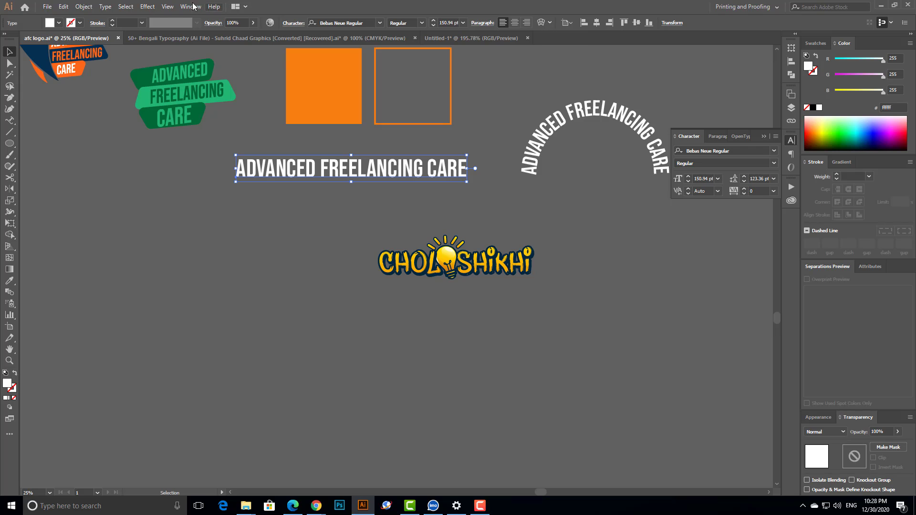
Step: Start a horizontal Arc warp effect on the straight text with the preview on and the bend at 92%
click(148, 7)
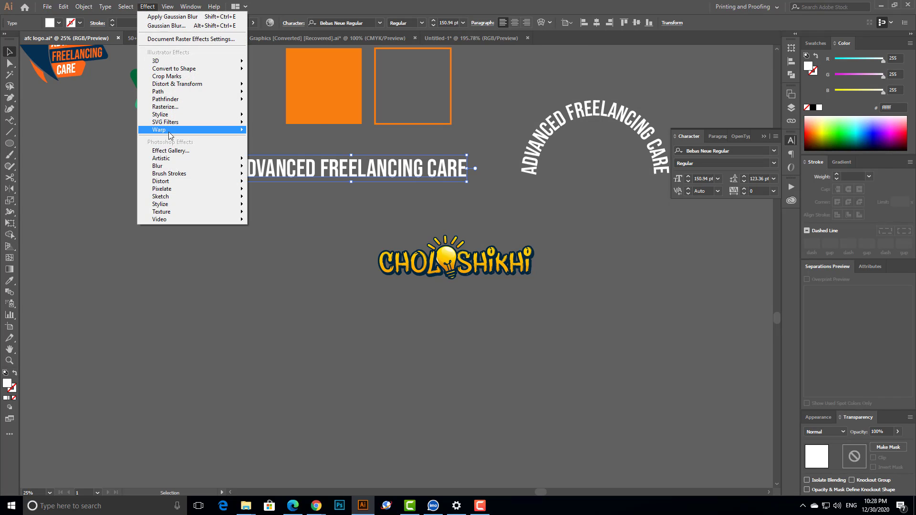
click(274, 134)
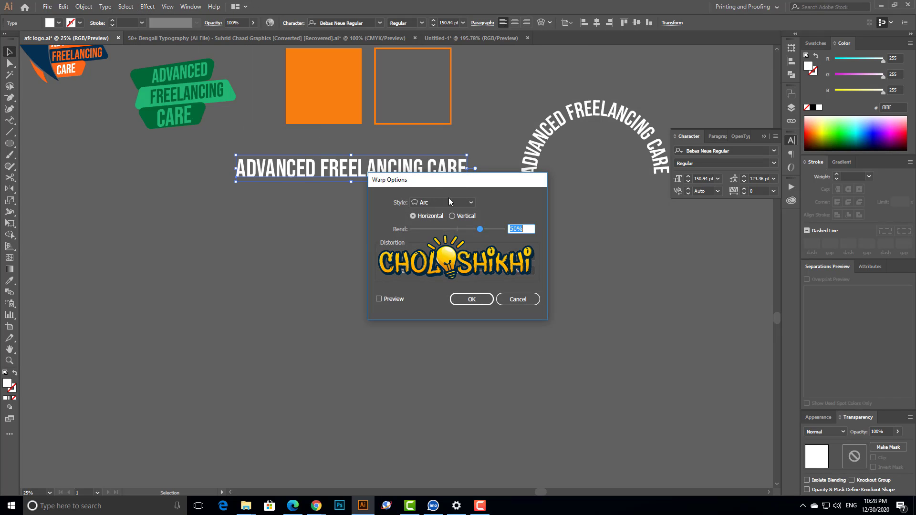
drag(470, 199, 582, 256)
click(516, 311)
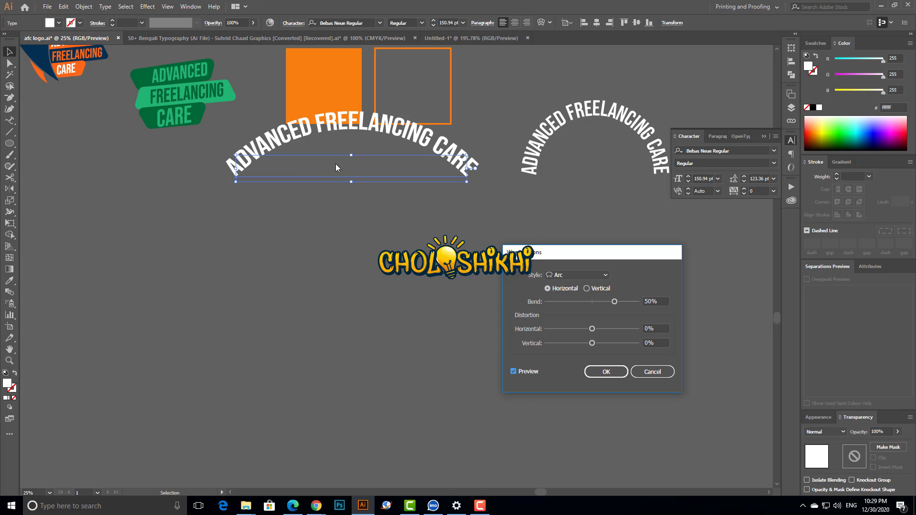
drag(617, 302, 636, 306)
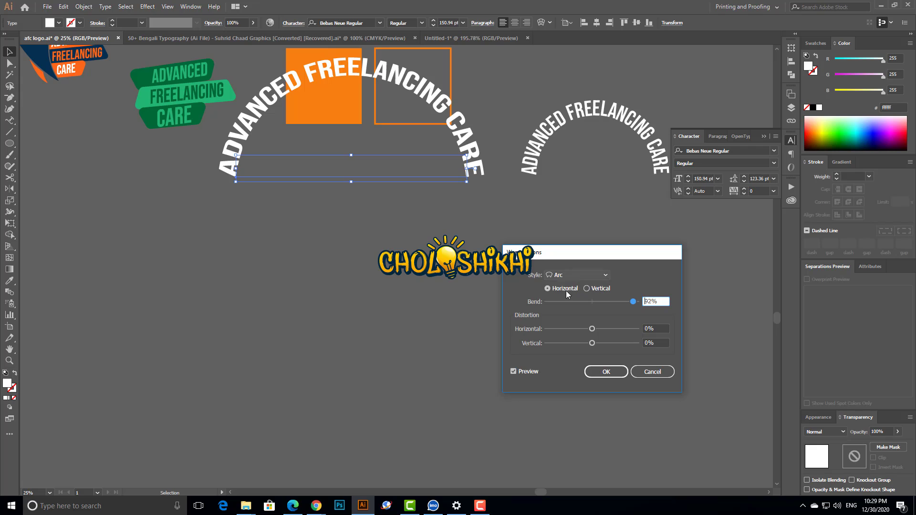
Step: Try the Arc Lower and Arc Upper warp styles on the straight text
click(568, 274)
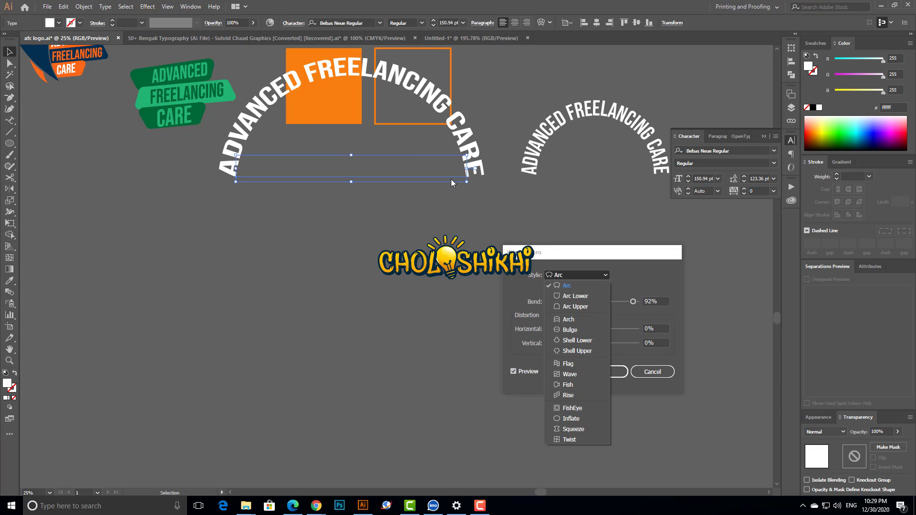
click(568, 296)
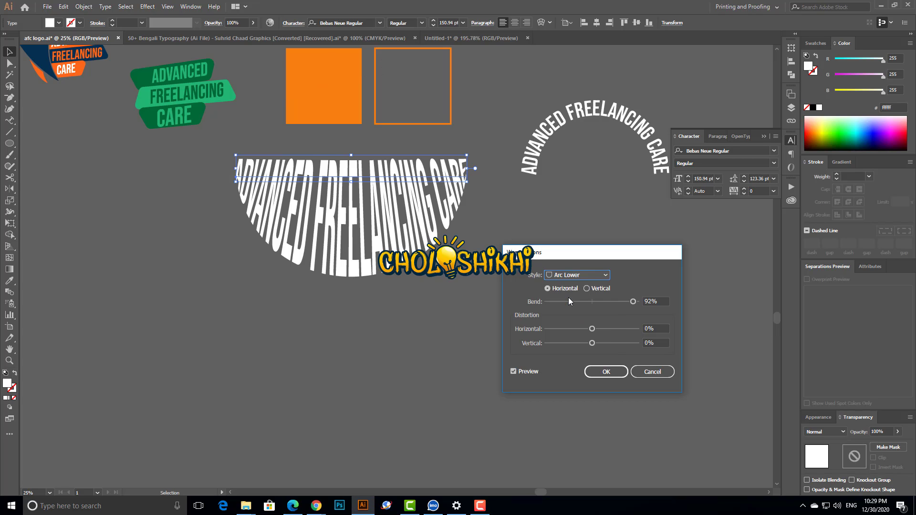
click(572, 275)
click(577, 307)
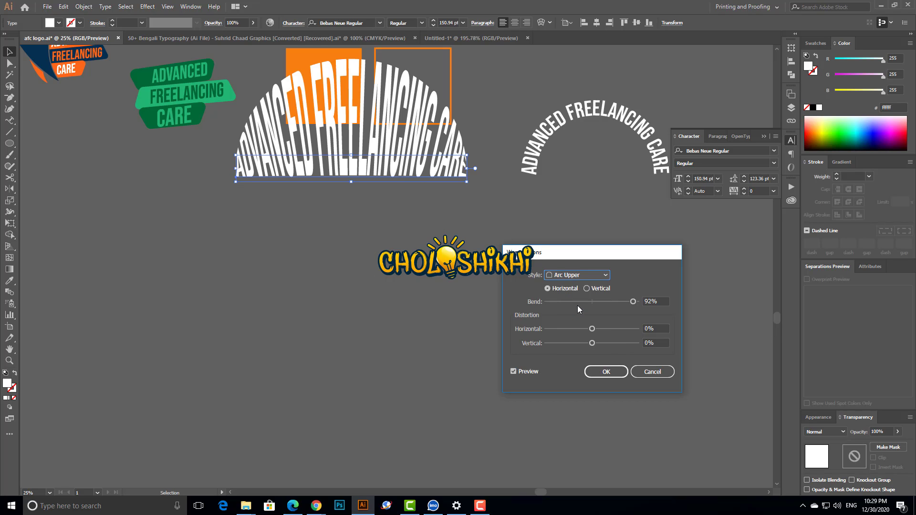
Step: Switch the warp style to Arch and set the bend to 59%
click(571, 275)
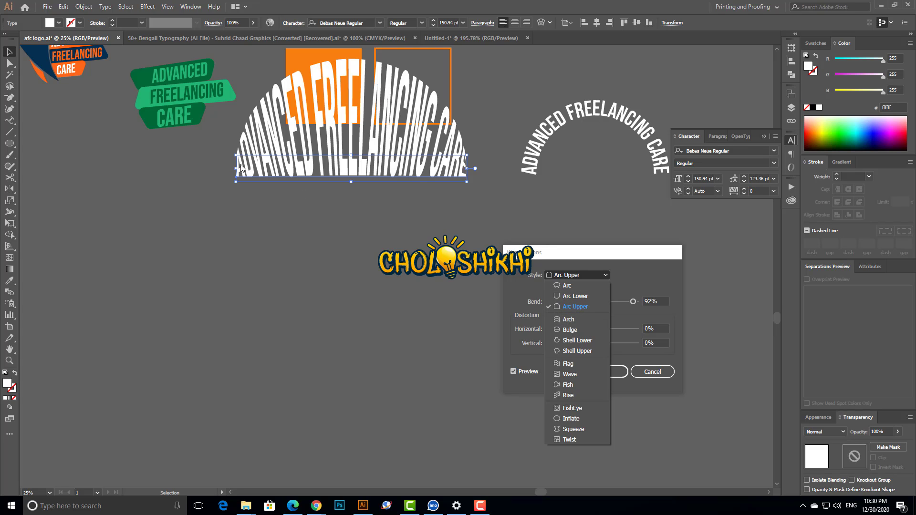
click(572, 320)
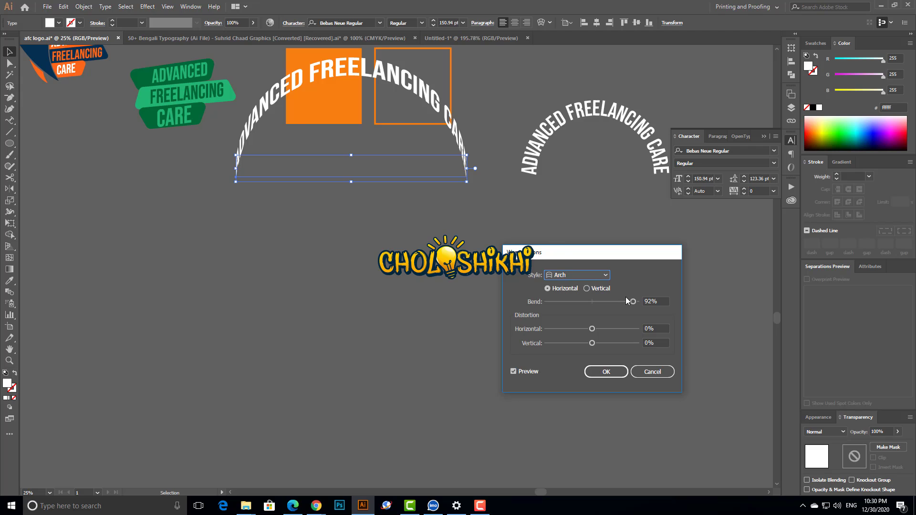
drag(631, 302, 617, 306)
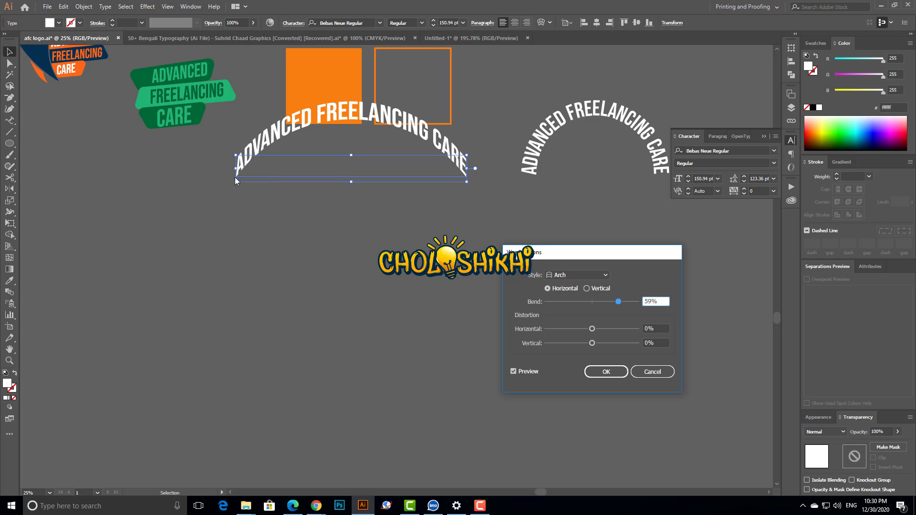
Step: Compare the Arc style with Arch on the warped text, going back to Arch
click(555, 274)
click(567, 287)
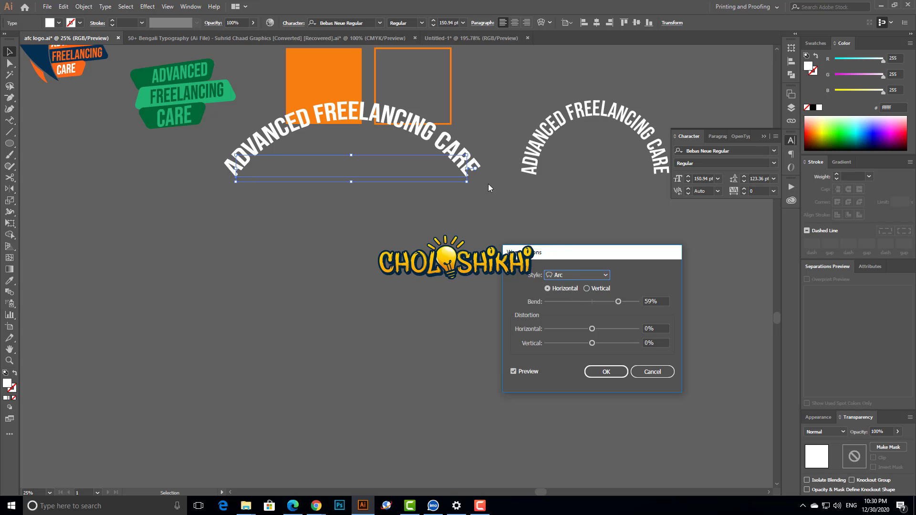
click(572, 274)
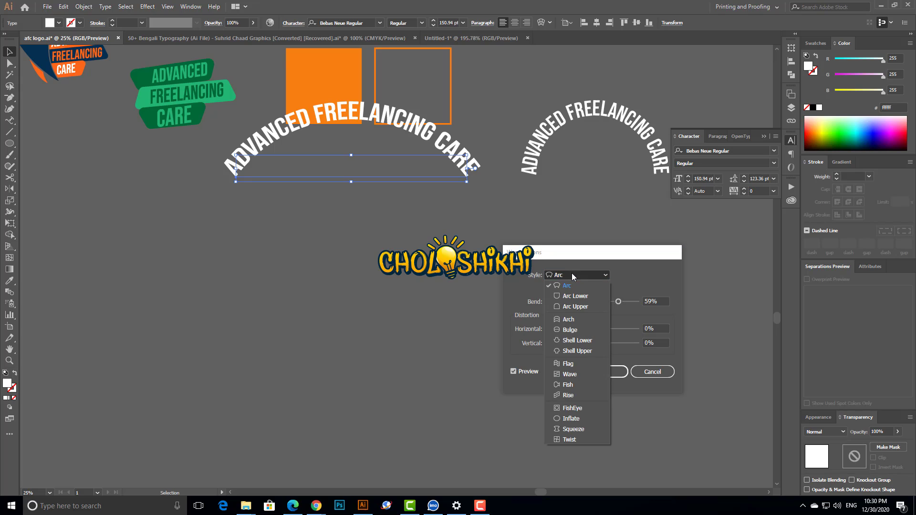
click(572, 322)
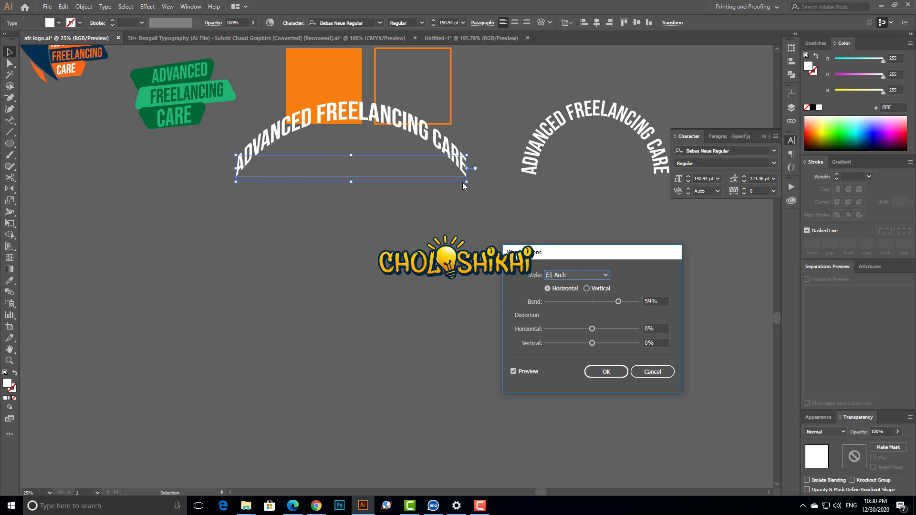
click(554, 278)
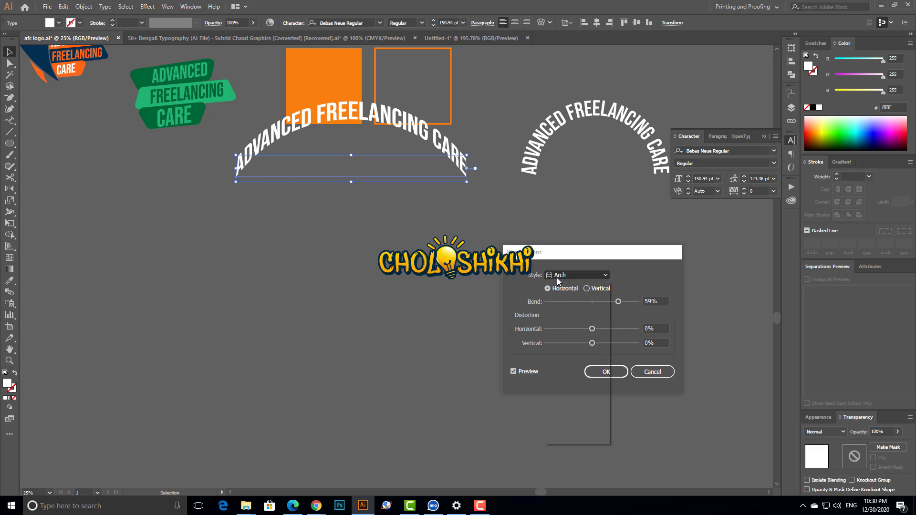
click(558, 277)
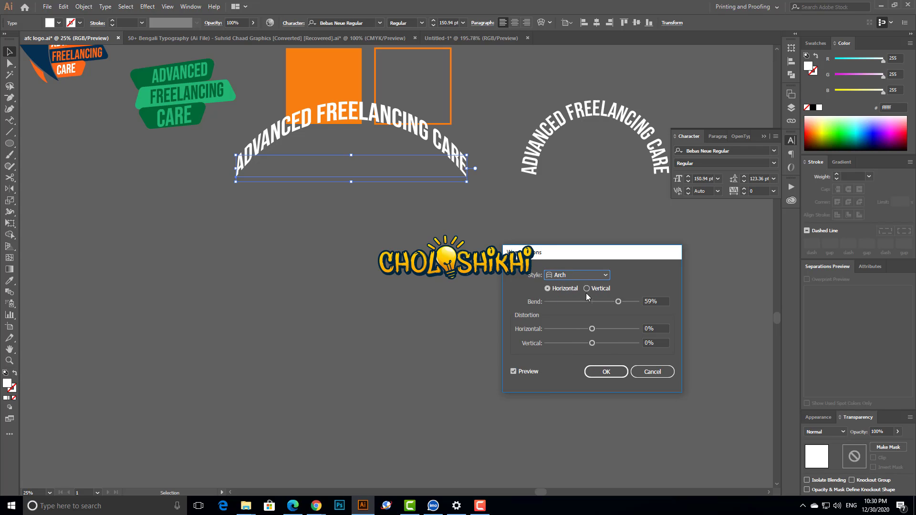
Step: Try the vertical Arch direction, return to horizontal, and curve the text downward with a bend of -40%
click(588, 289)
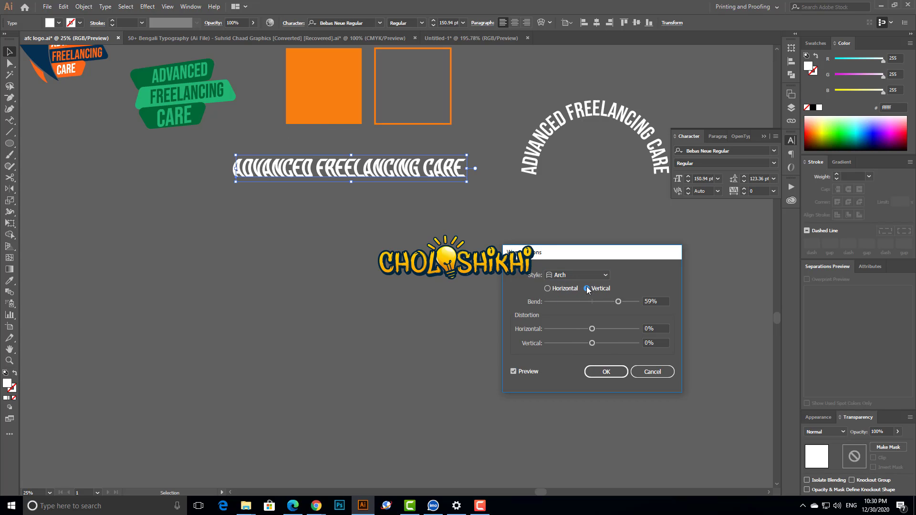
click(557, 288)
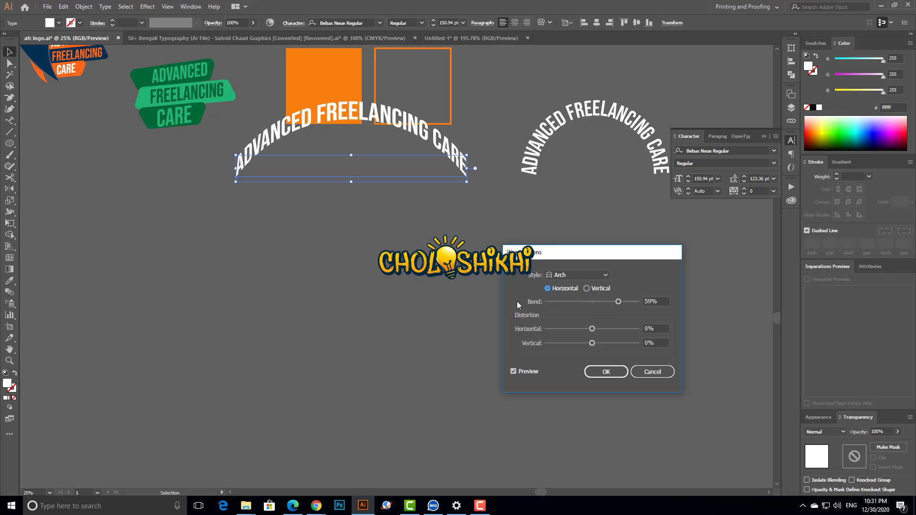
click(585, 302)
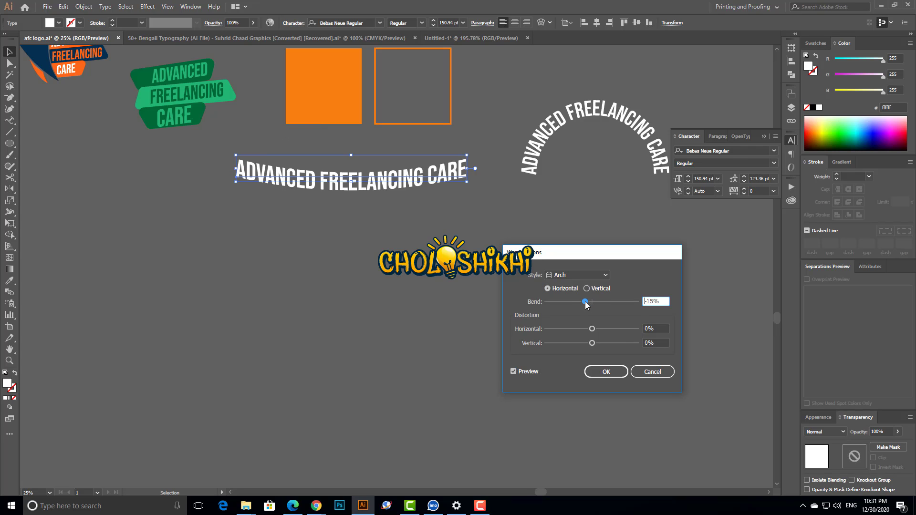
click(575, 303)
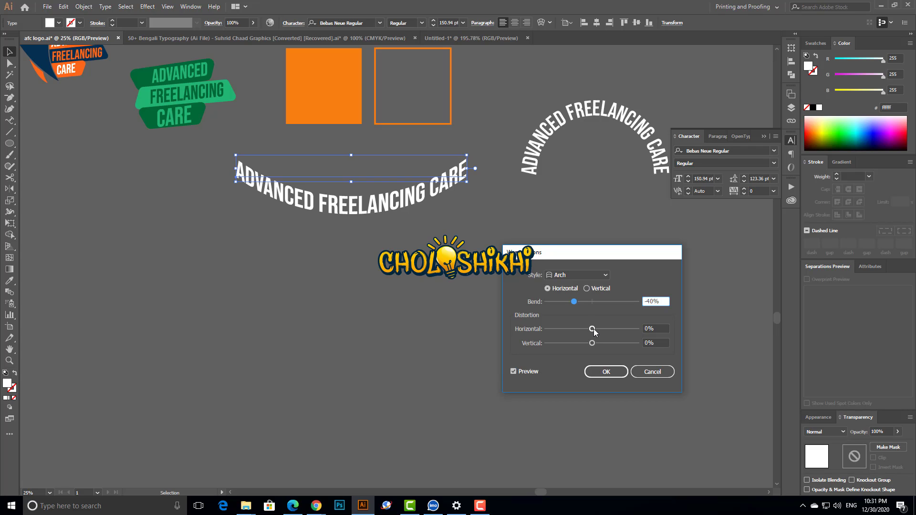
Step: Try horizontal distortion values of 24%, 2% and 76% on the arched text
drag(594, 328, 602, 329)
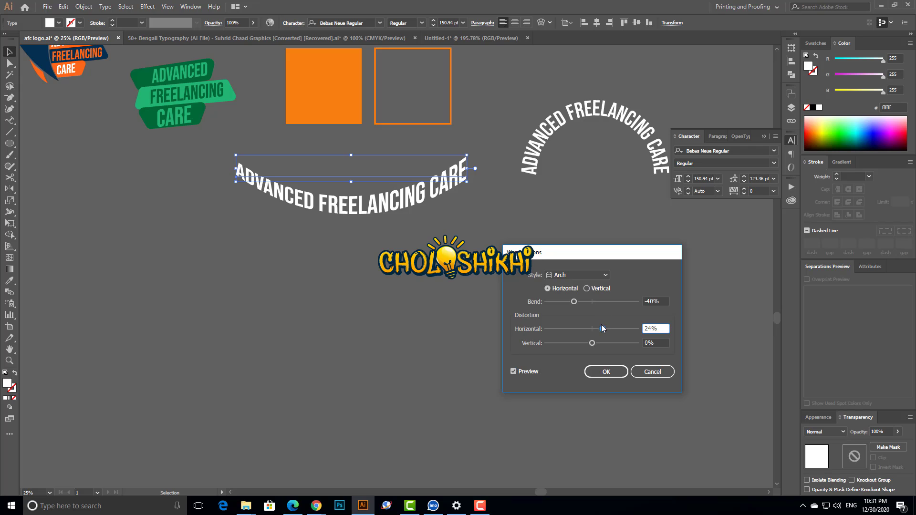
drag(602, 325, 594, 326)
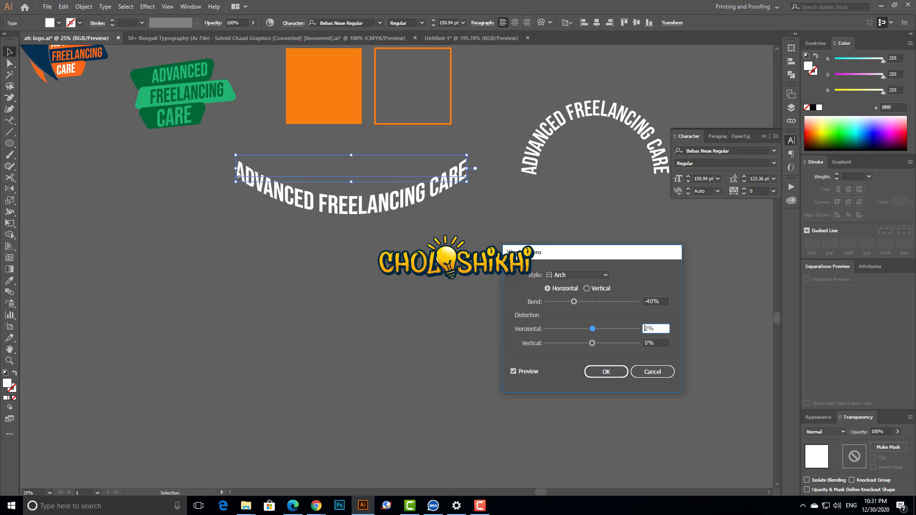
drag(594, 329, 627, 331)
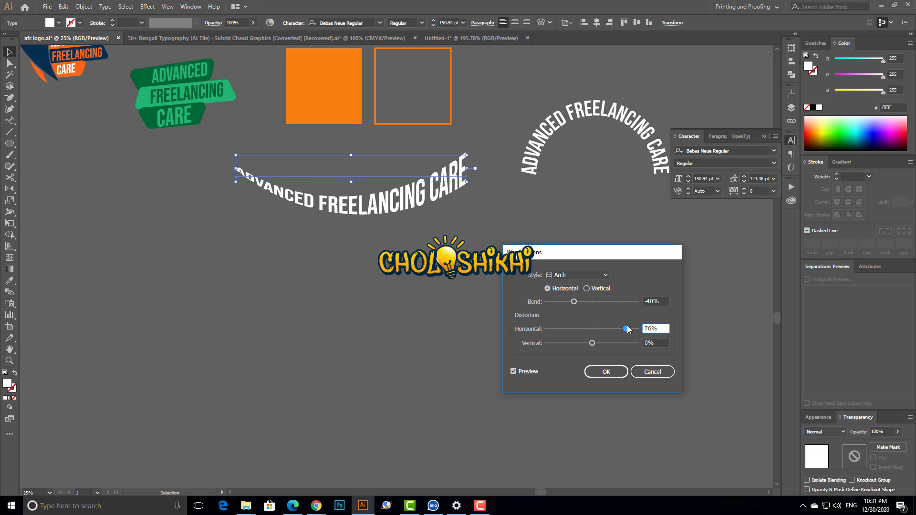
Step: Set the horizontal distortion to -2%, and try vertical distortions of 17% and -11% before setting it to 1%
drag(583, 328, 601, 349)
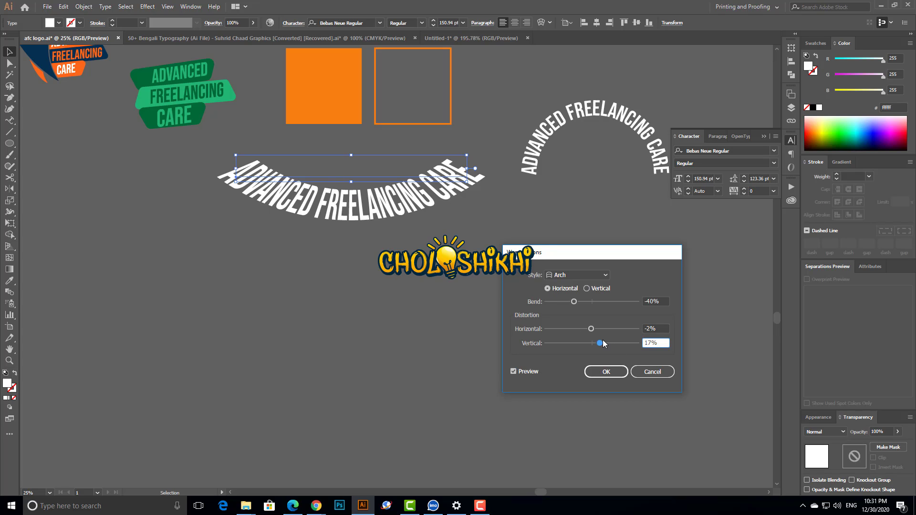
mouse_move(600, 343)
mouse_down()
mouse_move(611, 342)
mouse_move(587, 348)
mouse_up()
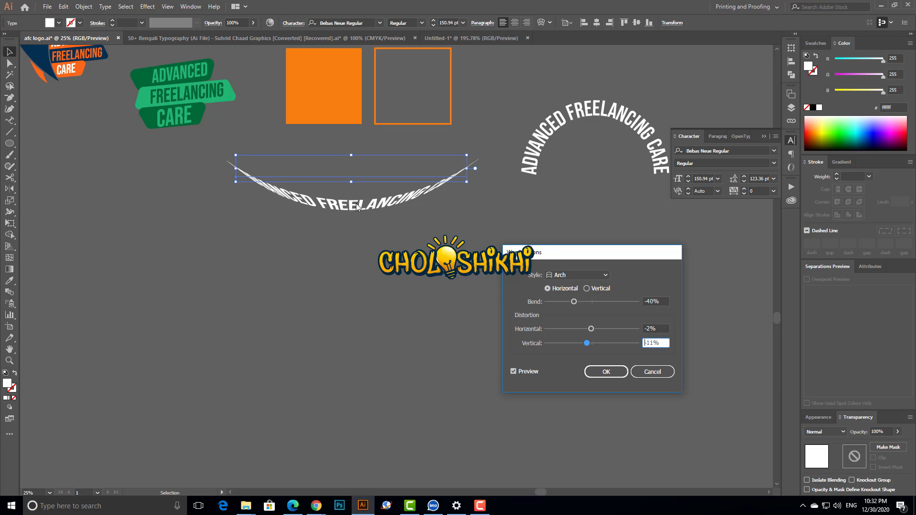
drag(586, 343, 593, 342)
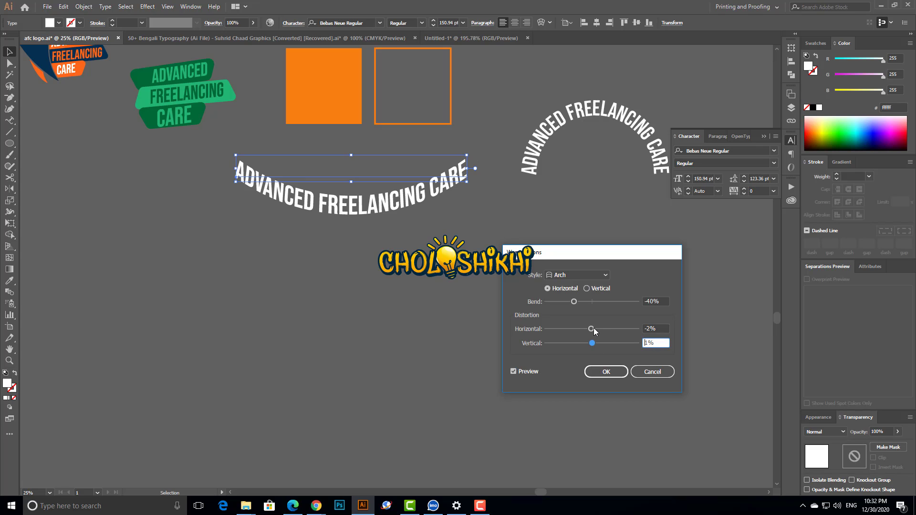
Step: Set the arched text's horizontal distortion to 0%
key(shift+Tab)
text(0)
key(Tab)
key(Tab)
Step: Try the Bulge warp style on the text with bends of 33% and 24%, moving the options dialog clear of the artwork
click(560, 277)
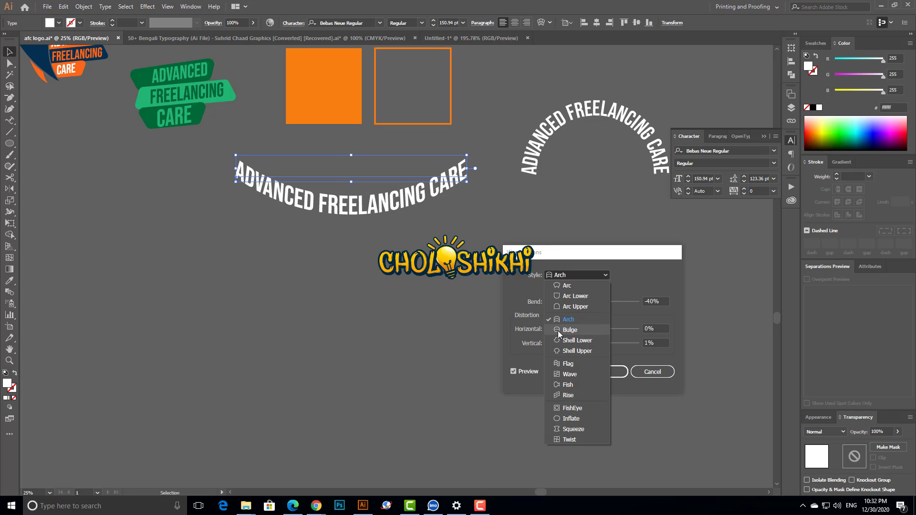
click(571, 330)
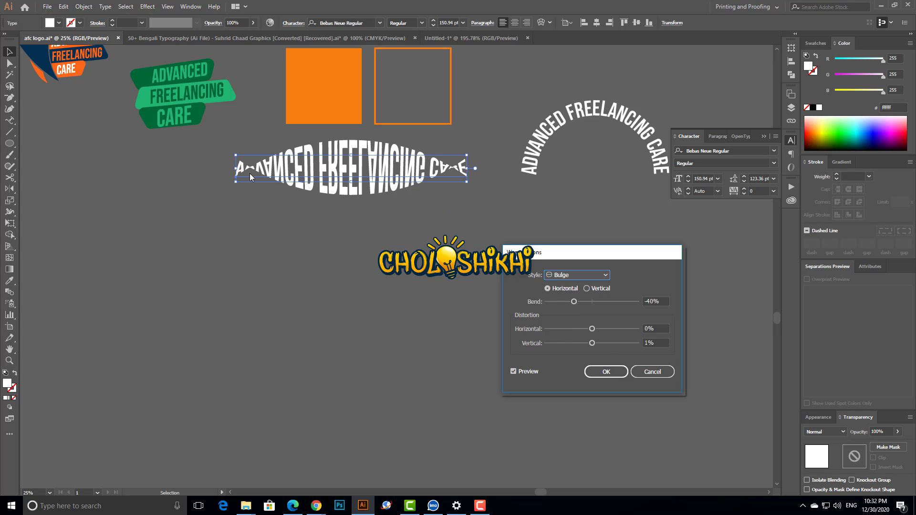
click(577, 274)
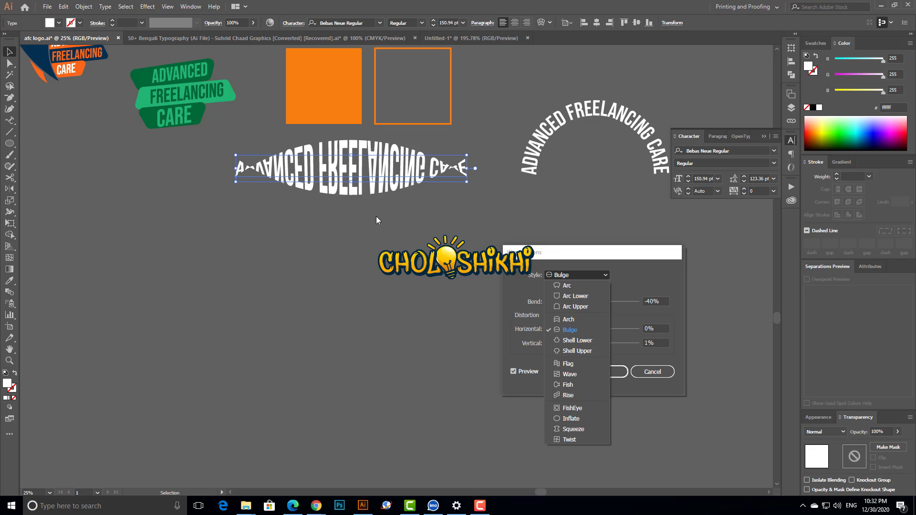
click(635, 280)
drag(574, 302, 608, 302)
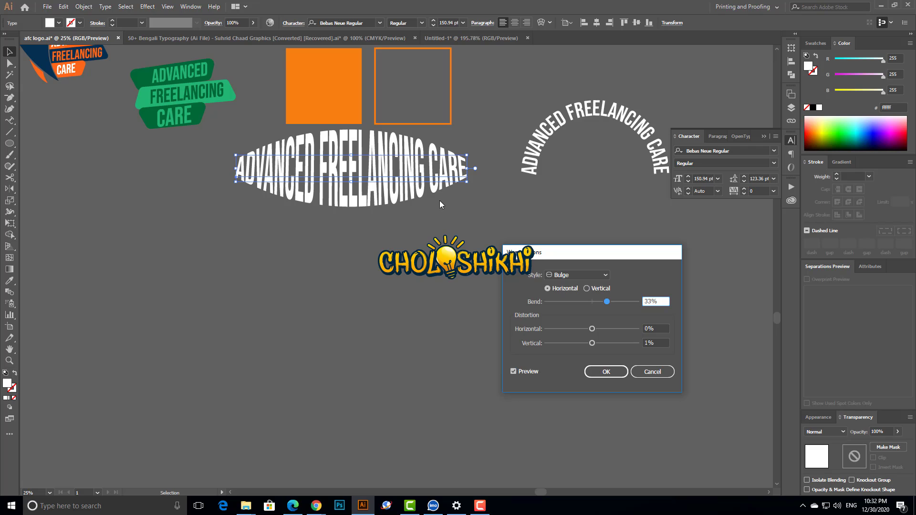
drag(606, 300, 603, 300)
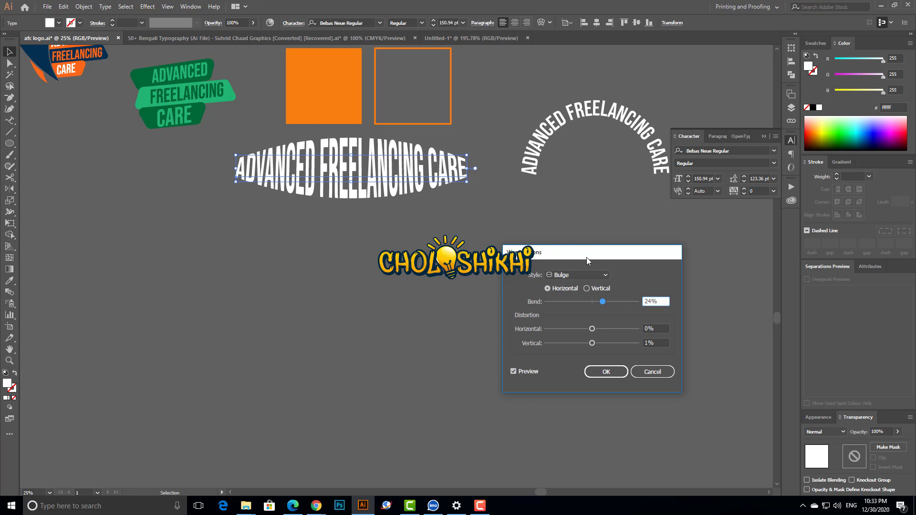
drag(586, 256, 532, 248)
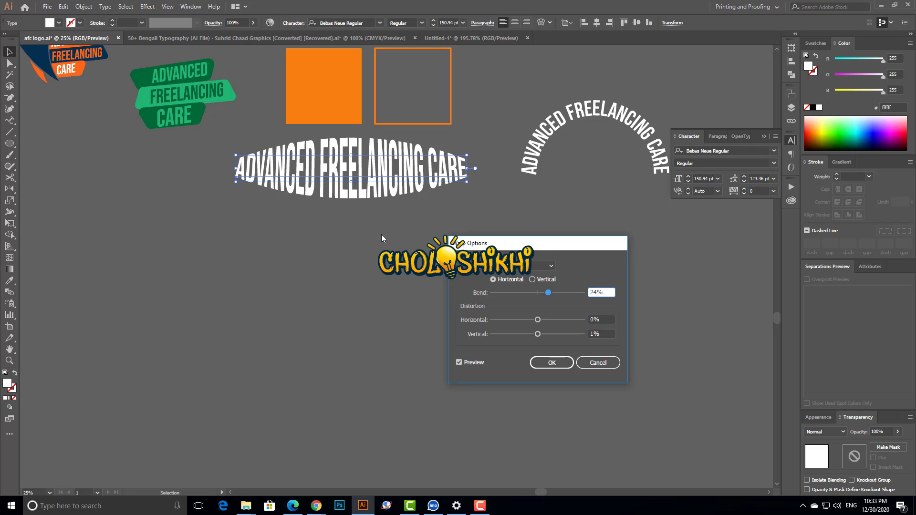
drag(558, 200, 564, 220)
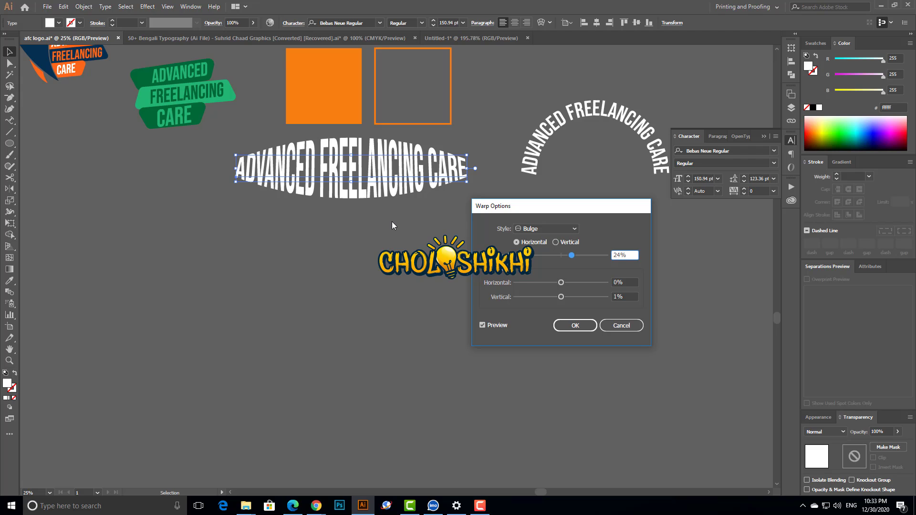
Step: Try the Shell Lower style with a bend of 51%, and compare it with Shell Upper
click(549, 229)
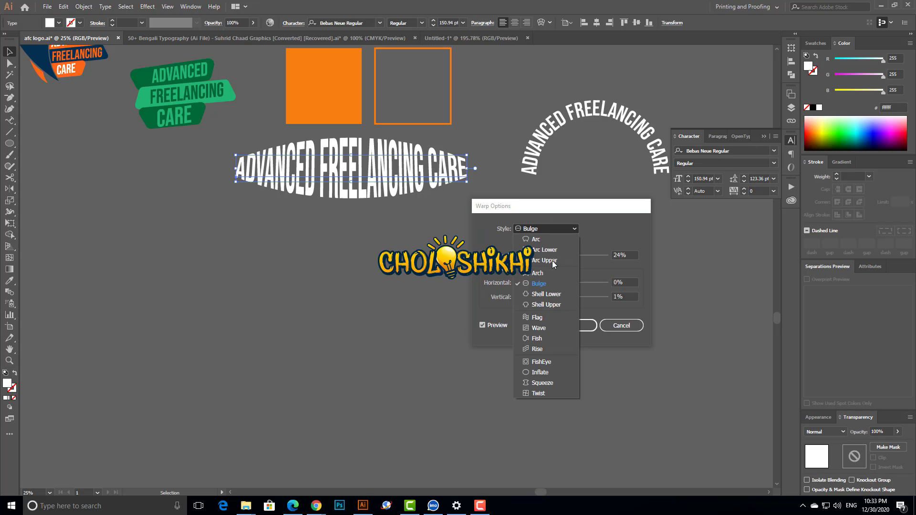
click(545, 294)
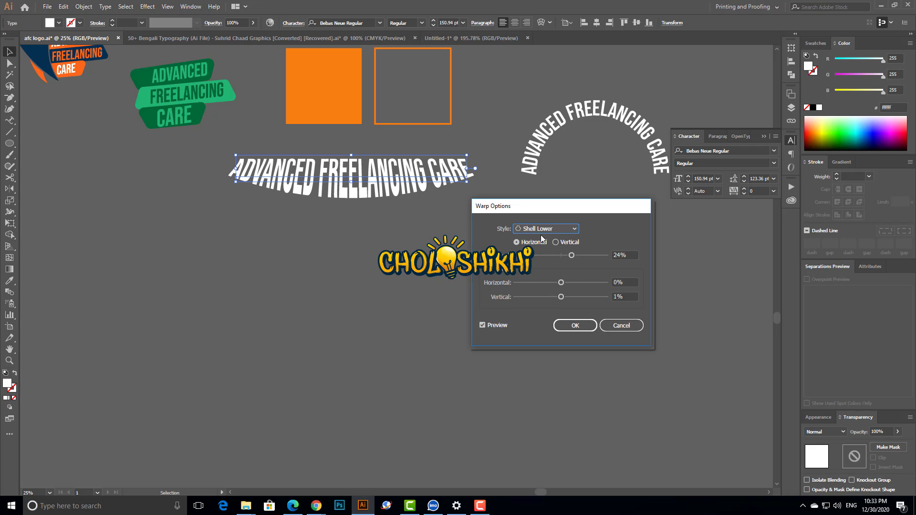
drag(571, 256, 585, 257)
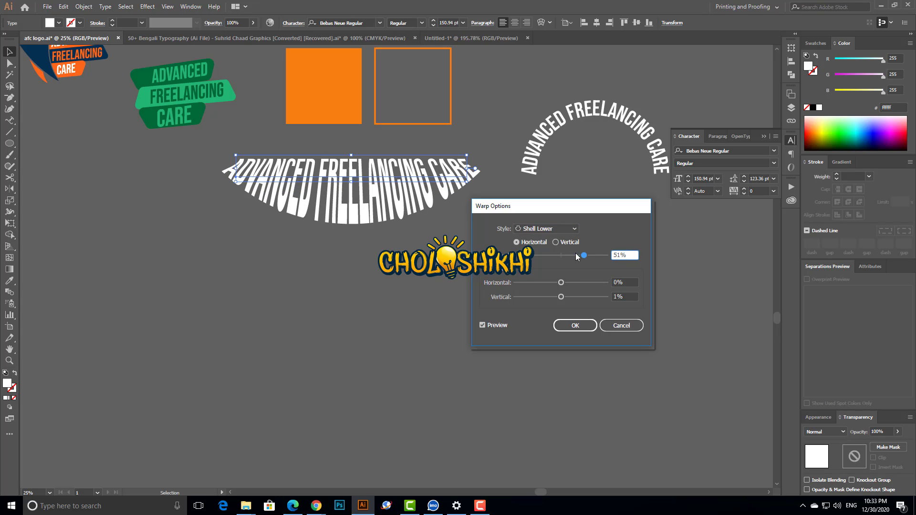
click(561, 230)
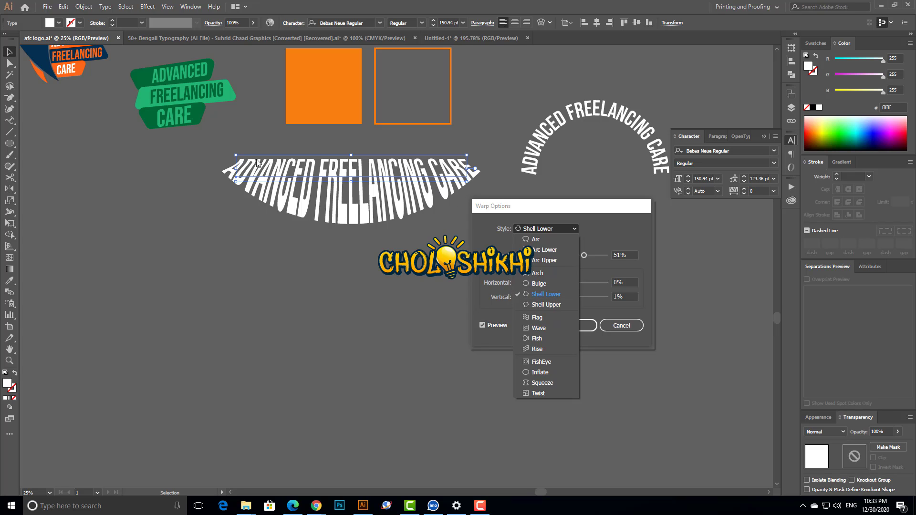
click(547, 305)
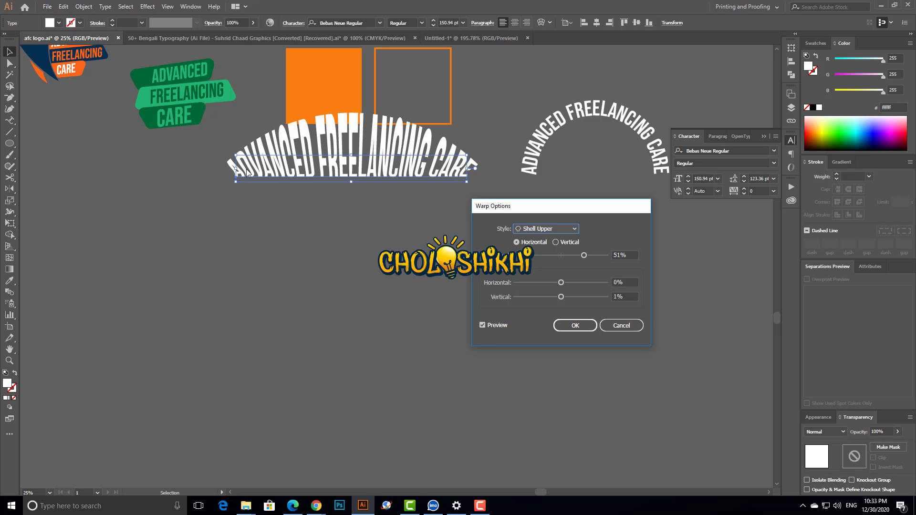
Step: Switch to the Google Meet call in Chrome to check the screen presentation, and return to Illustrator
click(553, 230)
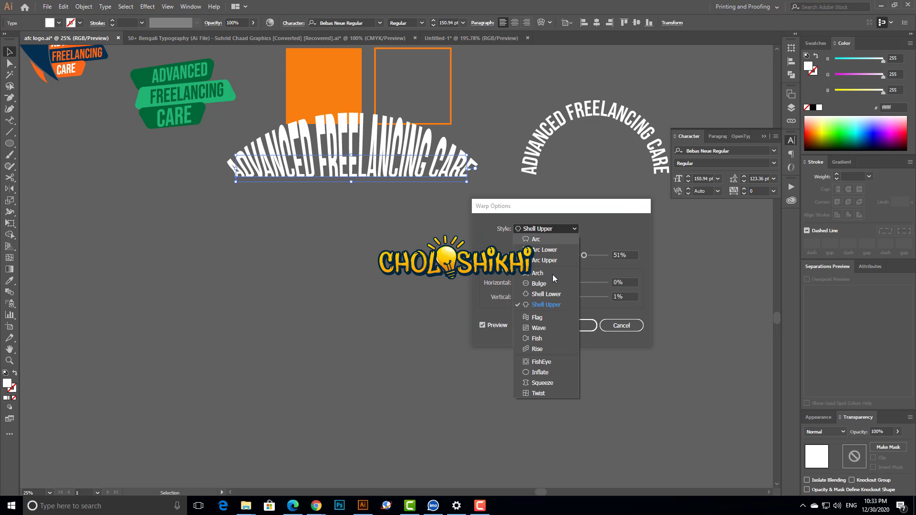
click(317, 506)
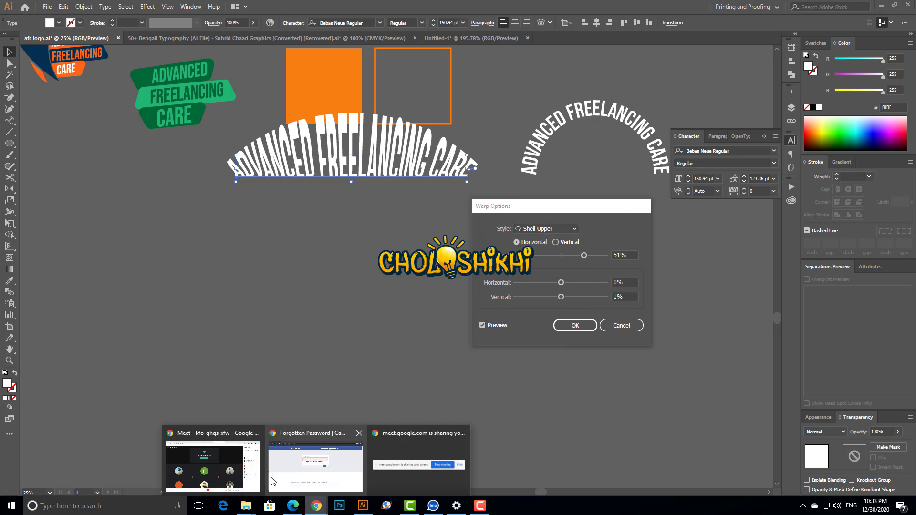
click(232, 470)
click(554, 113)
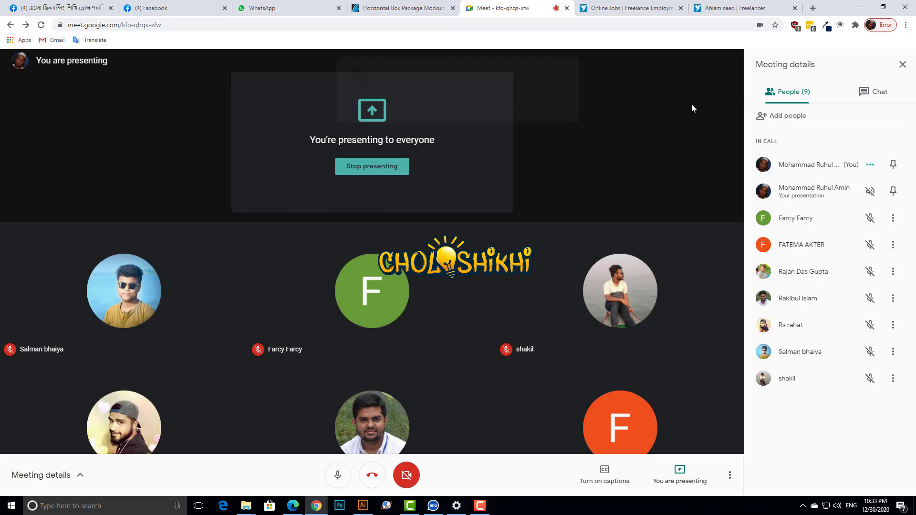
click(862, 7)
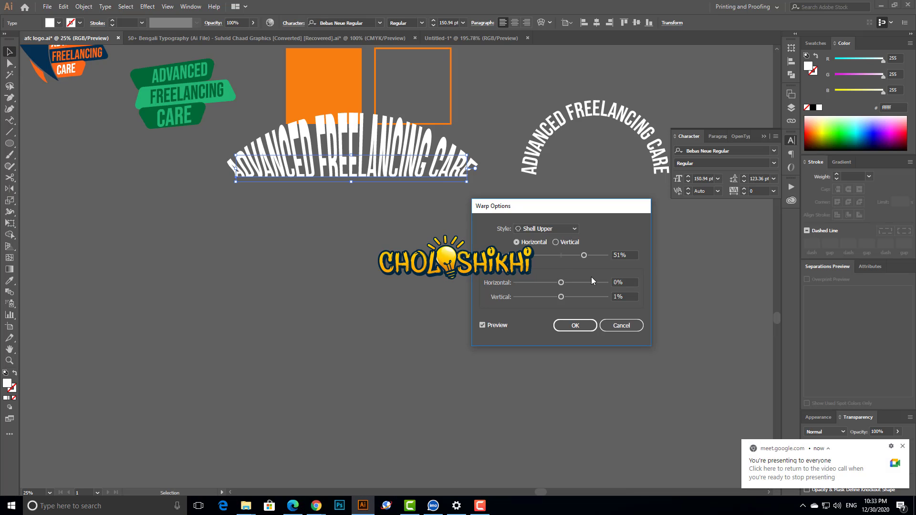
Step: Try the Flag warp style on the text with a bend of 83%
click(533, 231)
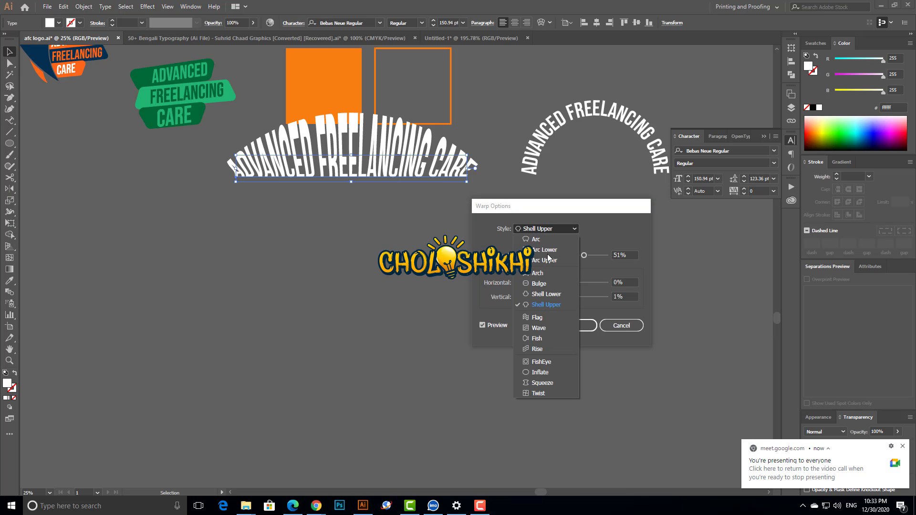
click(547, 317)
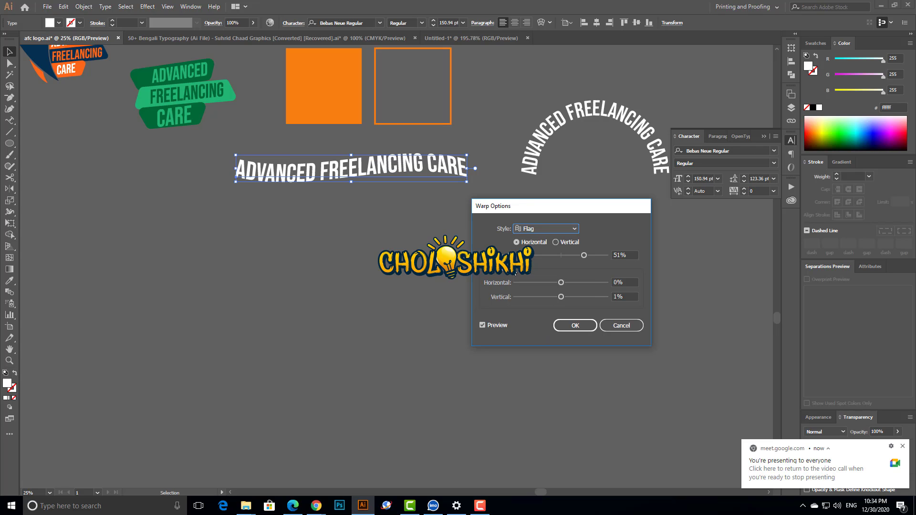
mouse_move(585, 255)
mouse_down()
mouse_move(603, 259)
mouse_move(542, 248)
mouse_move(598, 259)
mouse_up()
Step: Set the horizontal and vertical distortion to 0%, and reduce the Flag bend to 74%
mouse_move(562, 283)
mouse_down()
mouse_move(580, 282)
mouse_move(563, 285)
mouse_up()
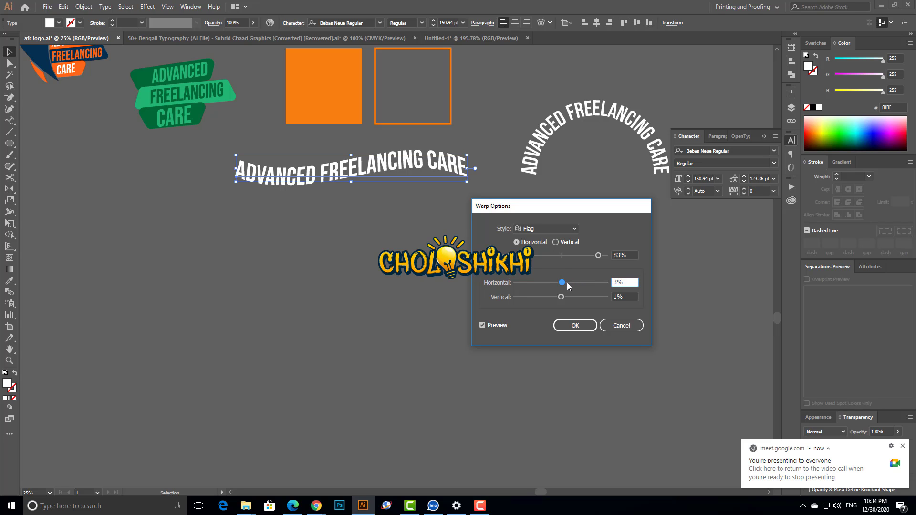
text(0)
key(Tab)
text(0)
key(Tab)
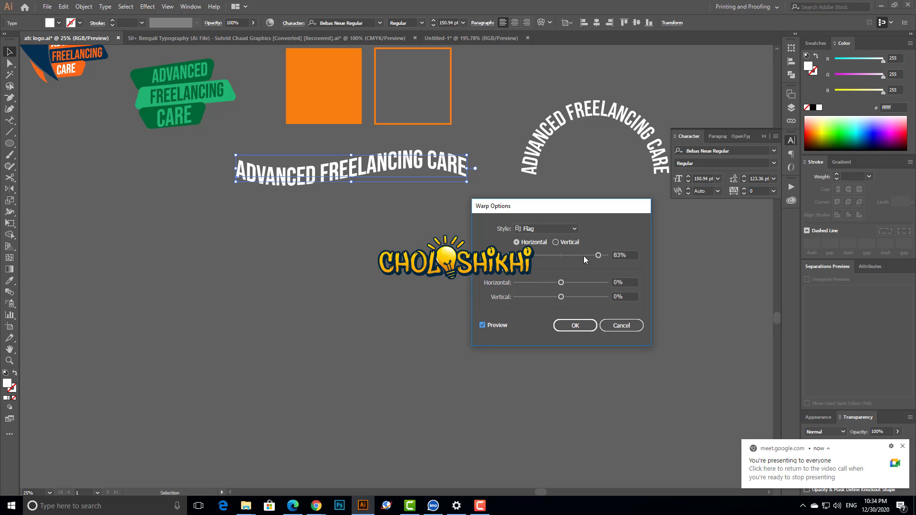
mouse_move(598, 256)
mouse_down()
mouse_move(534, 257)
mouse_move(591, 256)
mouse_up()
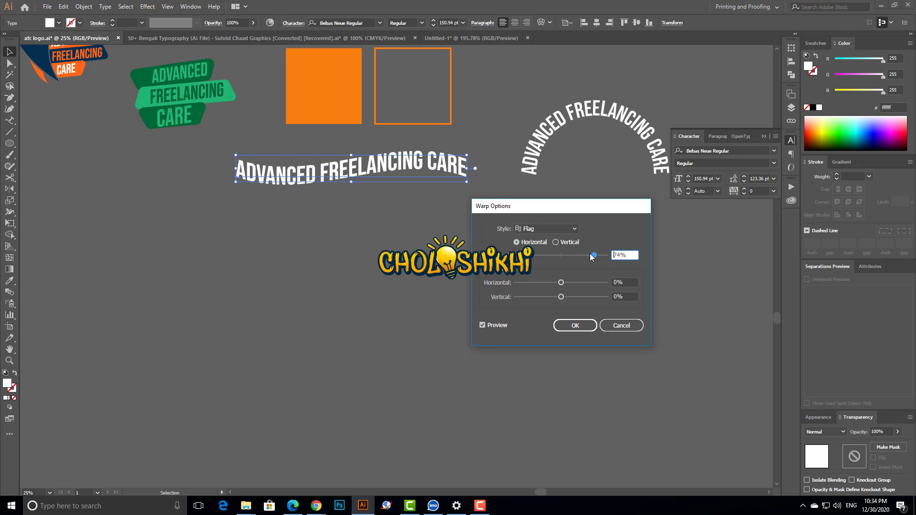
Step: Try the Wave warp style on the text with bends of 44% and 4%
click(546, 229)
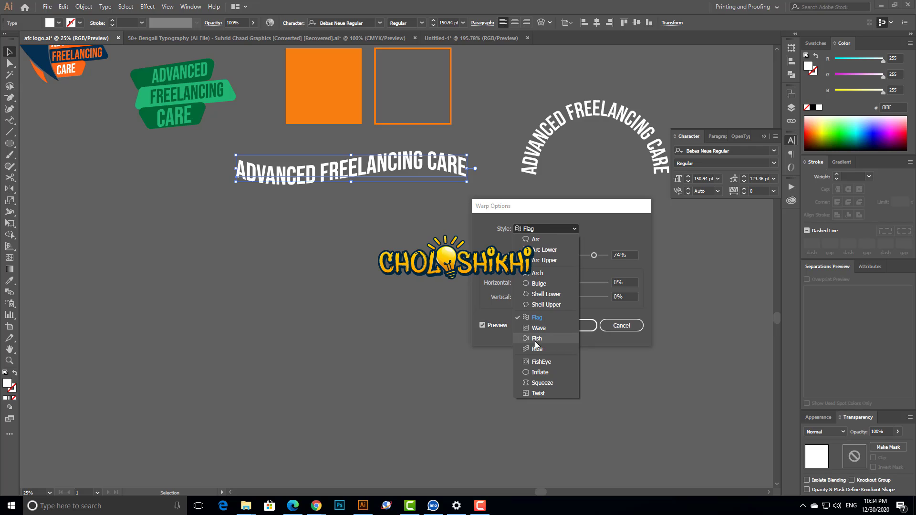
click(551, 328)
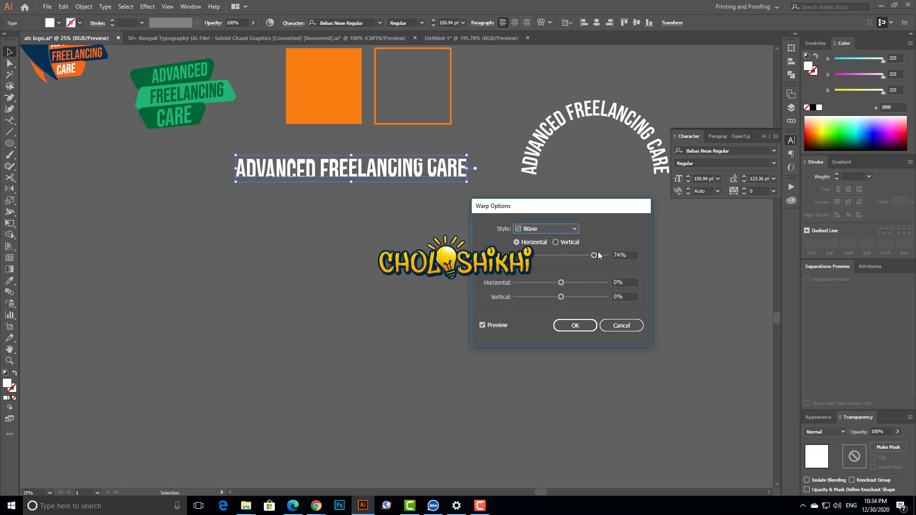
mouse_move(594, 255)
mouse_down()
mouse_move(567, 258)
mouse_move(595, 258)
mouse_up()
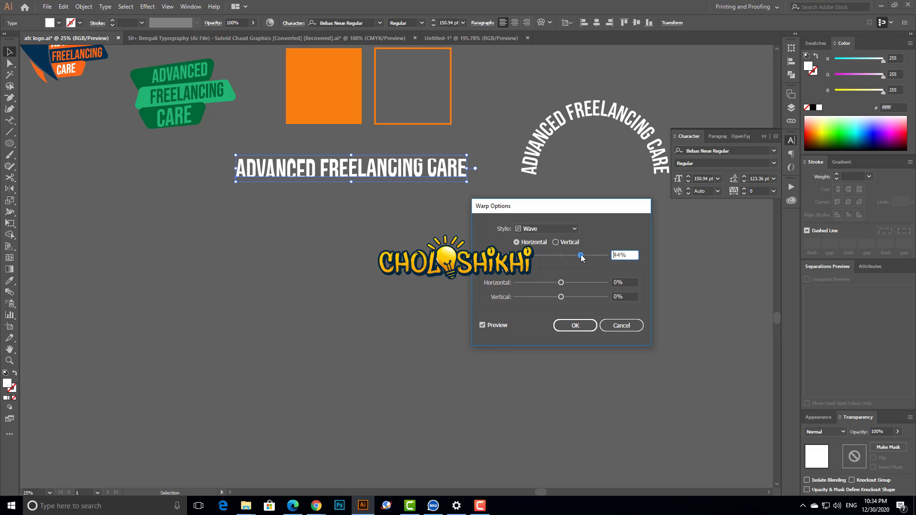
drag(582, 255, 563, 255)
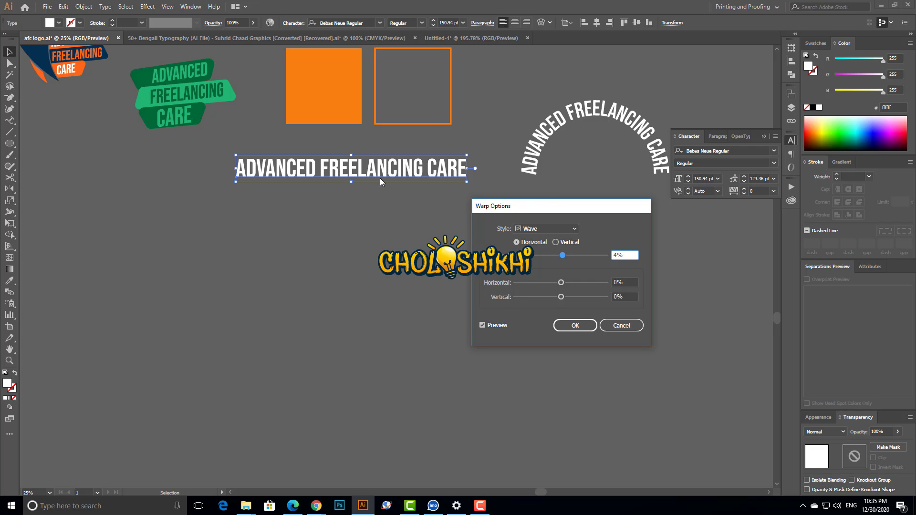
Step: Try the Fish warp style on the text with a bend of 67%
click(522, 228)
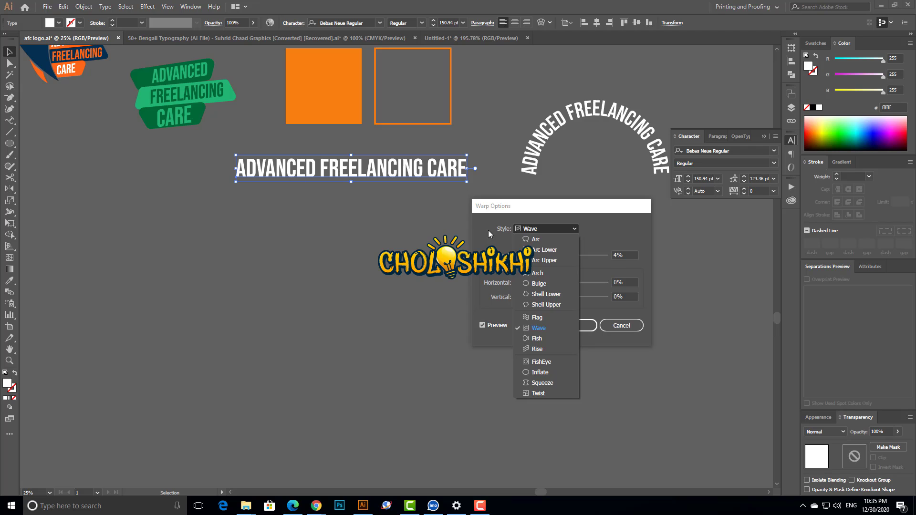
click(549, 340)
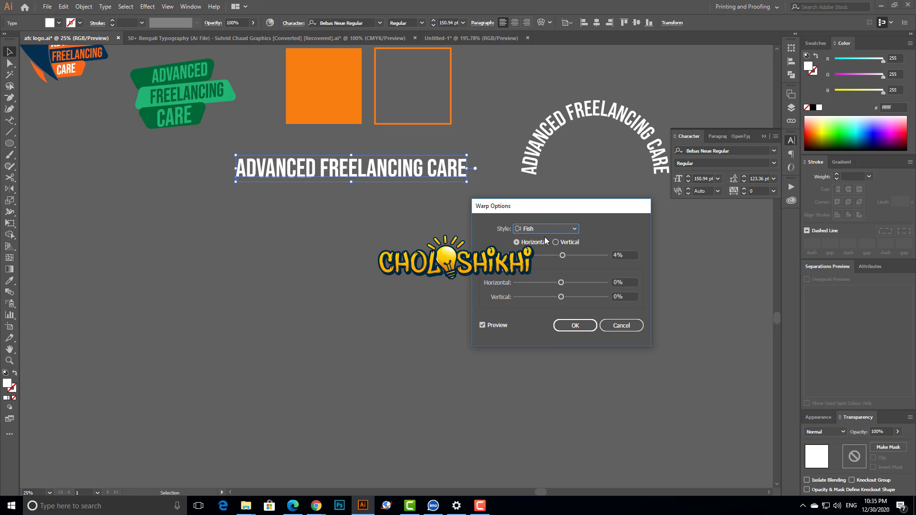
drag(567, 257, 591, 258)
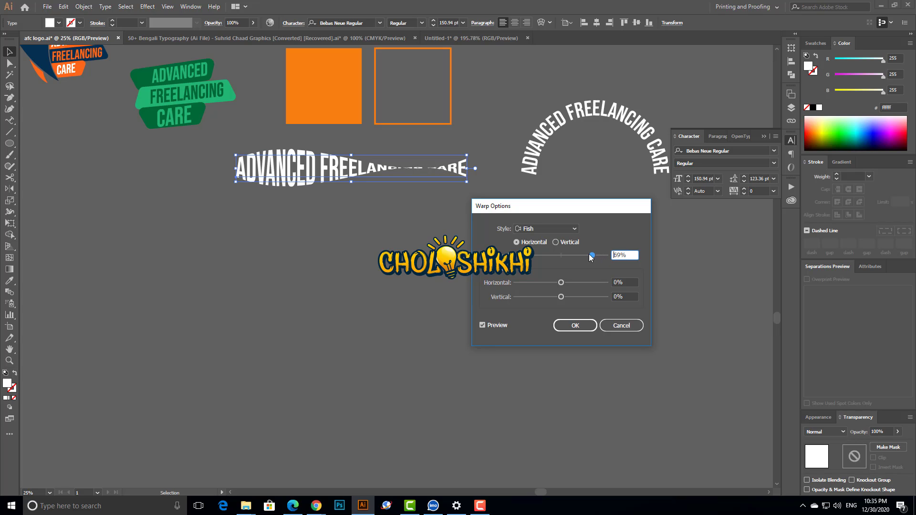
Step: Apply the Rise style with a bend of -85%, try it vertically, and return to horizontal with a bend of -100%
click(548, 229)
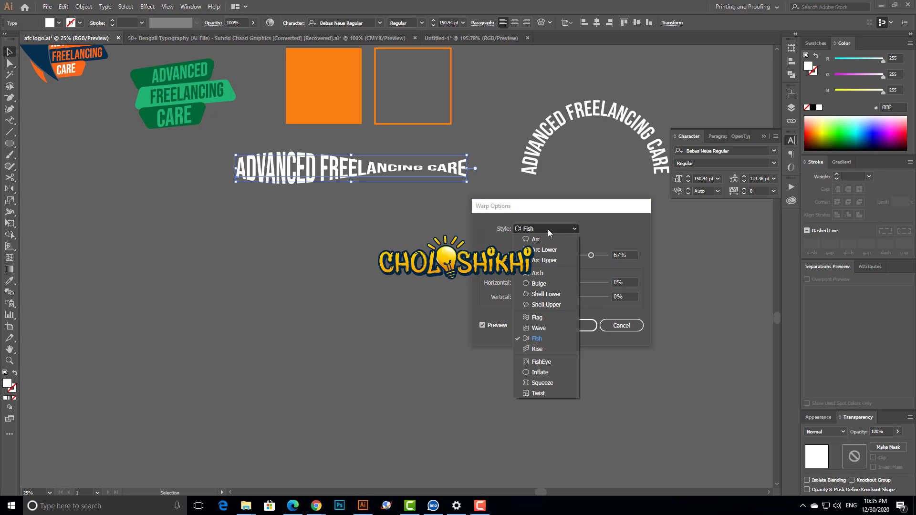
click(549, 349)
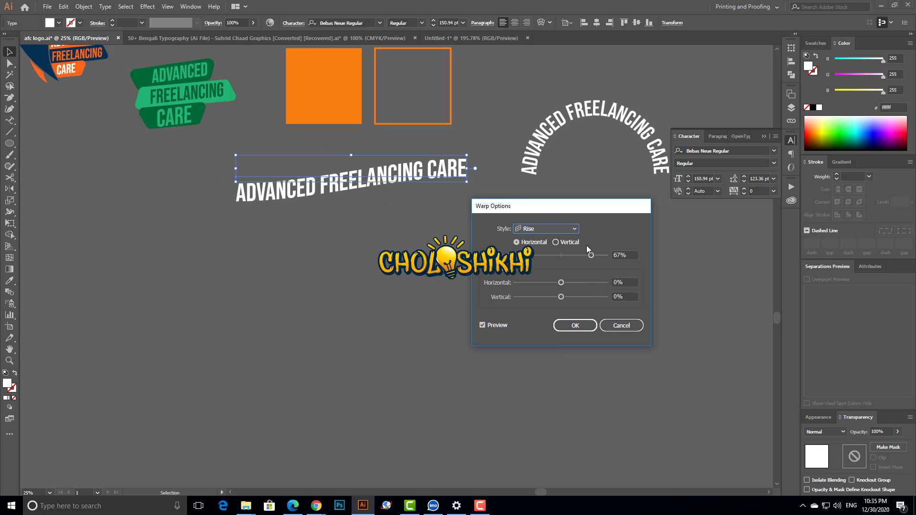
drag(594, 256, 523, 256)
click(555, 242)
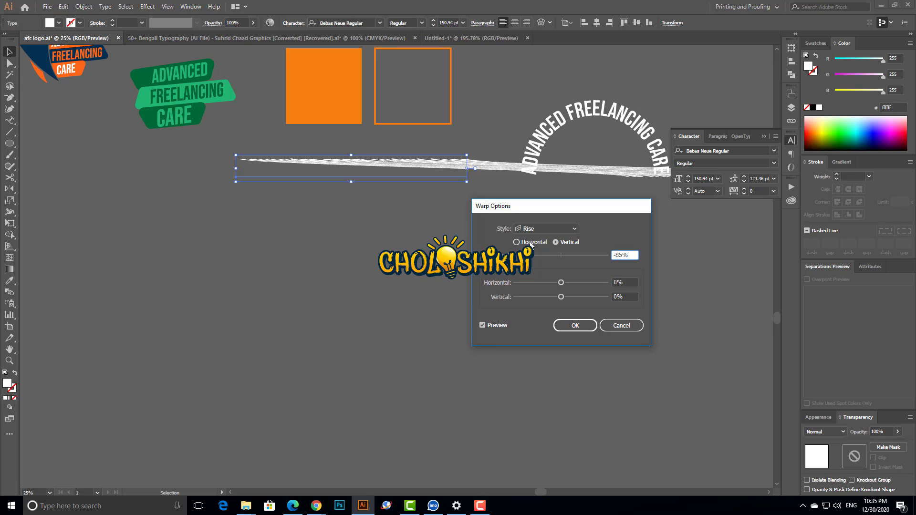
click(523, 244)
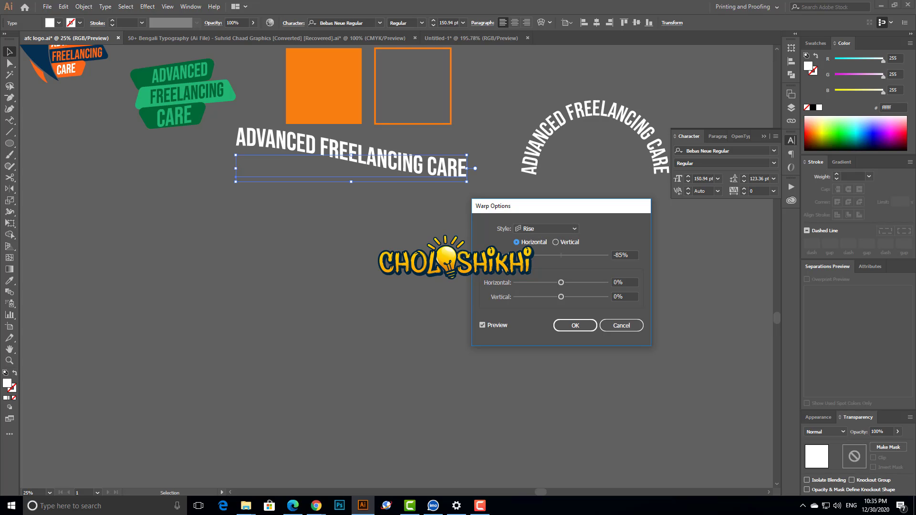
drag(523, 255, 513, 255)
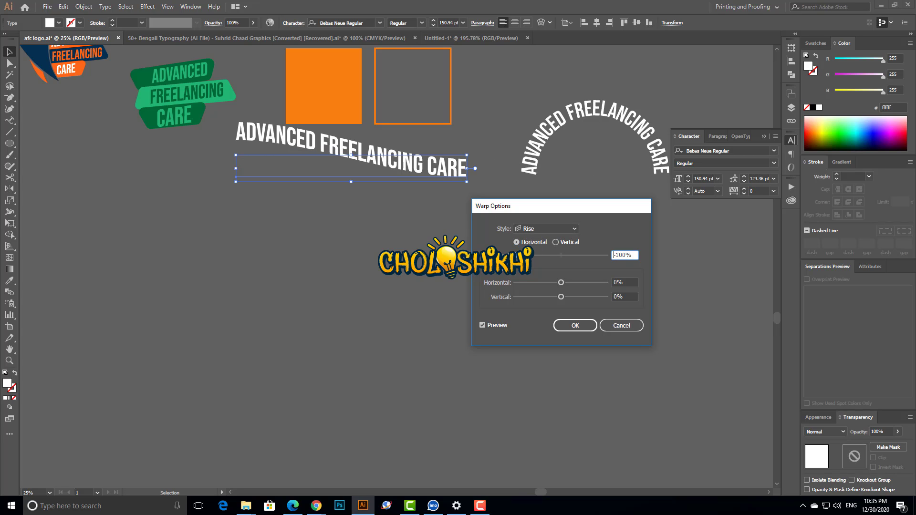
Step: Try the FishEye, Inflate and Twist warp styles on the text at a bend of -100%
click(540, 228)
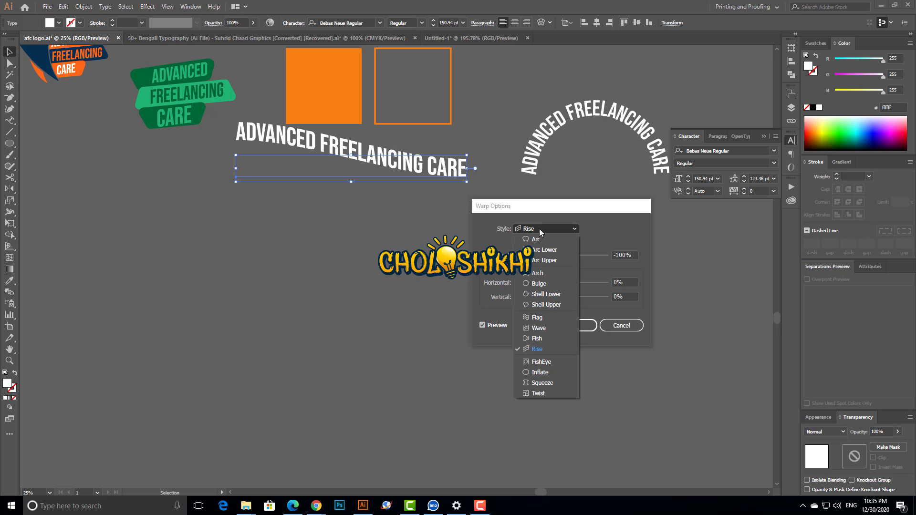
click(554, 363)
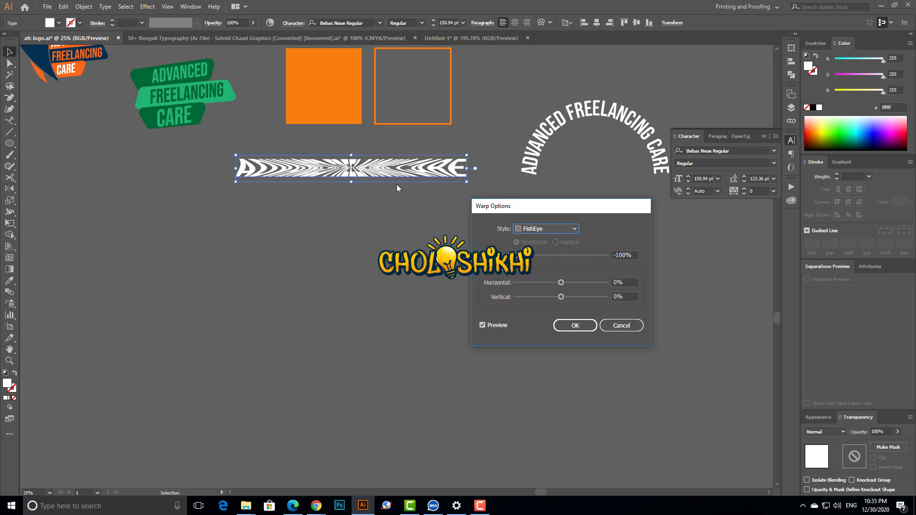
click(539, 228)
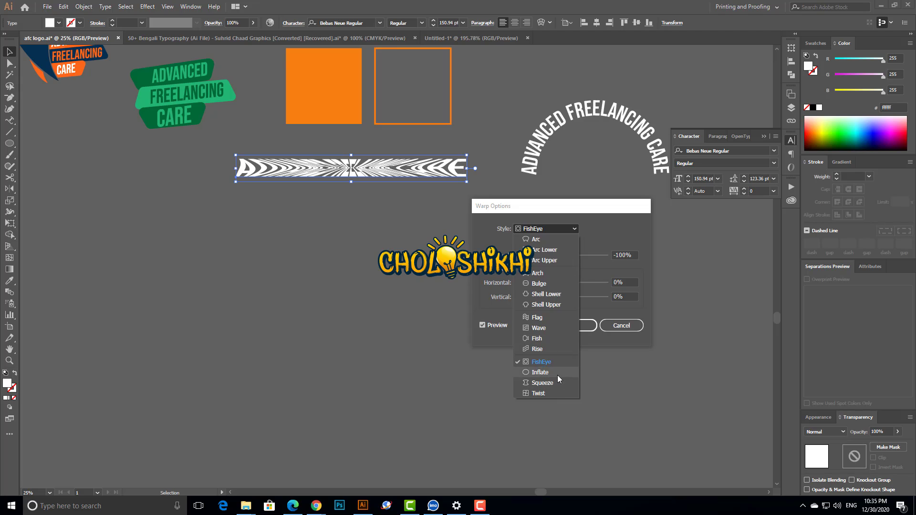
click(558, 373)
click(542, 229)
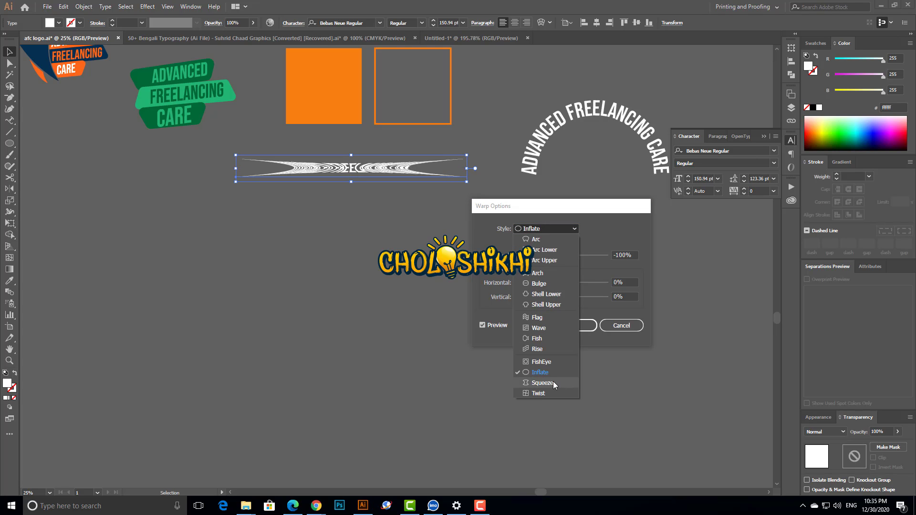
click(546, 392)
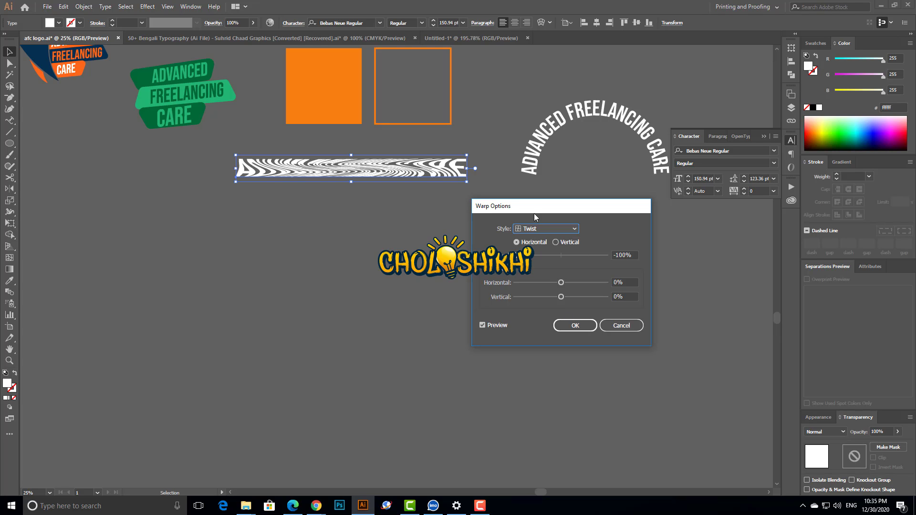
Step: Try the Arc and Arch warp styles on the text with the same -100% bend
click(535, 231)
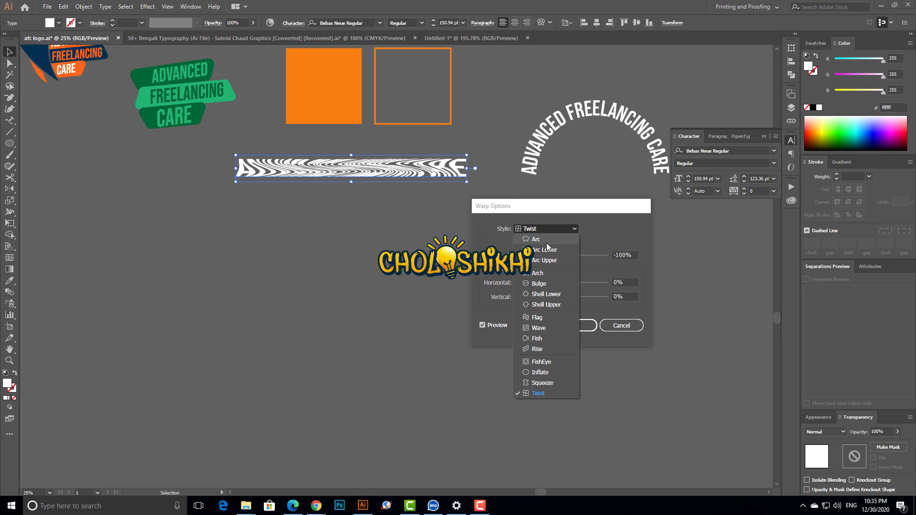
click(550, 244)
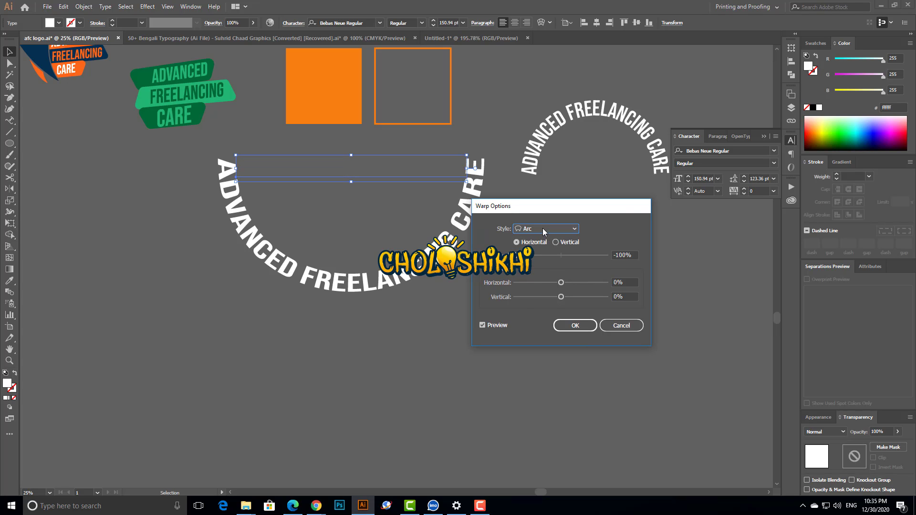
click(543, 228)
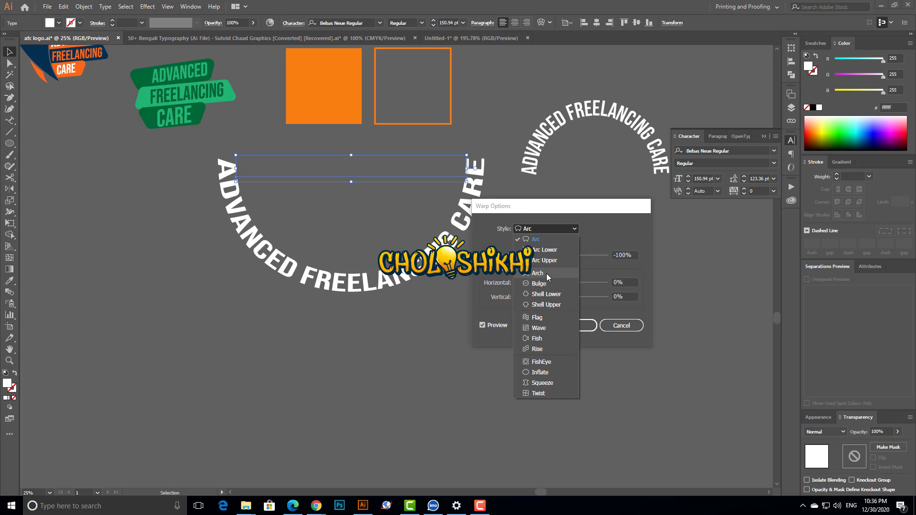
click(546, 274)
Step: Apply the Flag warp style to the text with a slight positive horizontal bend
click(542, 230)
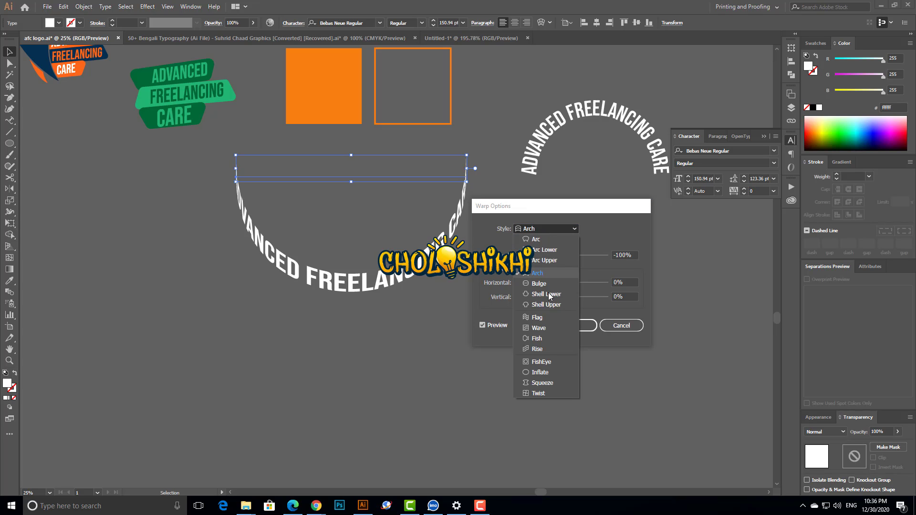
click(546, 318)
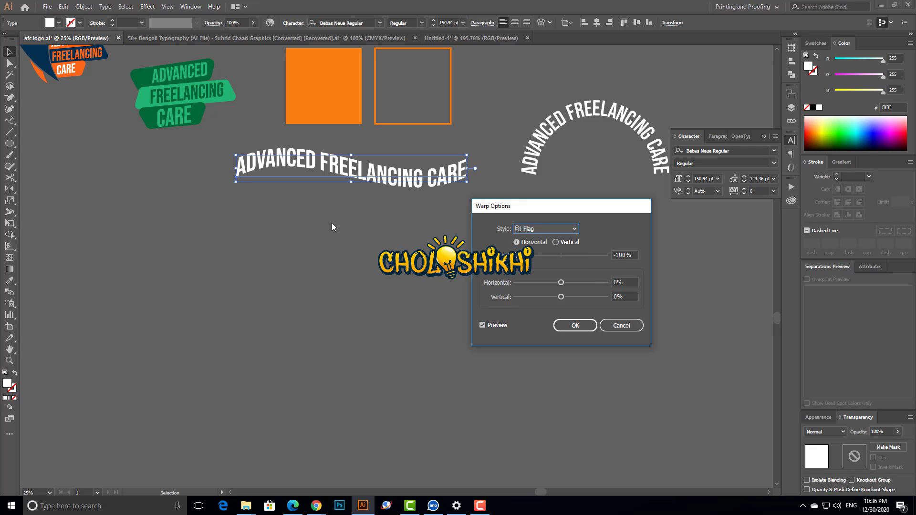
click(534, 229)
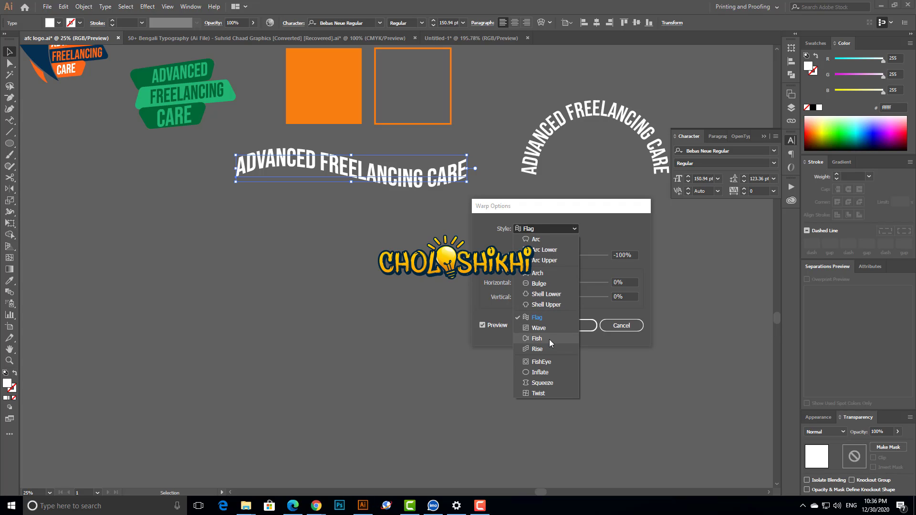
click(600, 225)
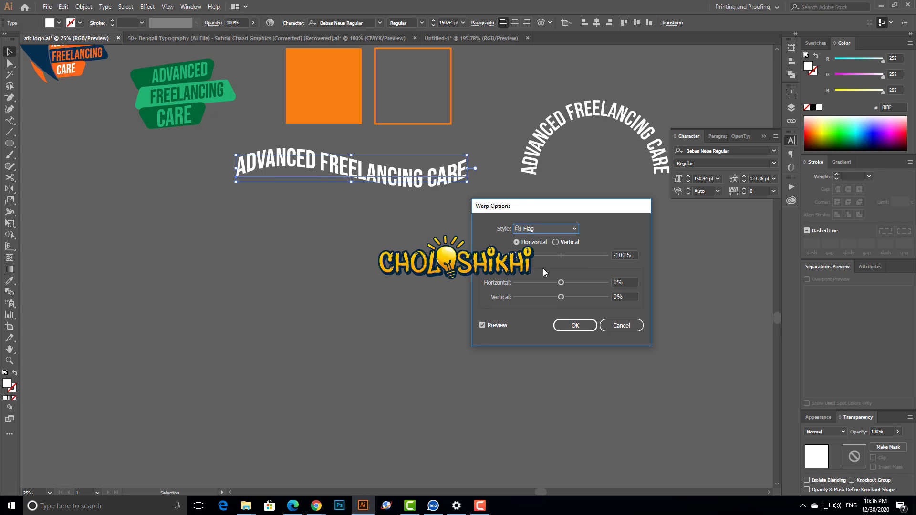
drag(514, 255, 574, 260)
click(584, 325)
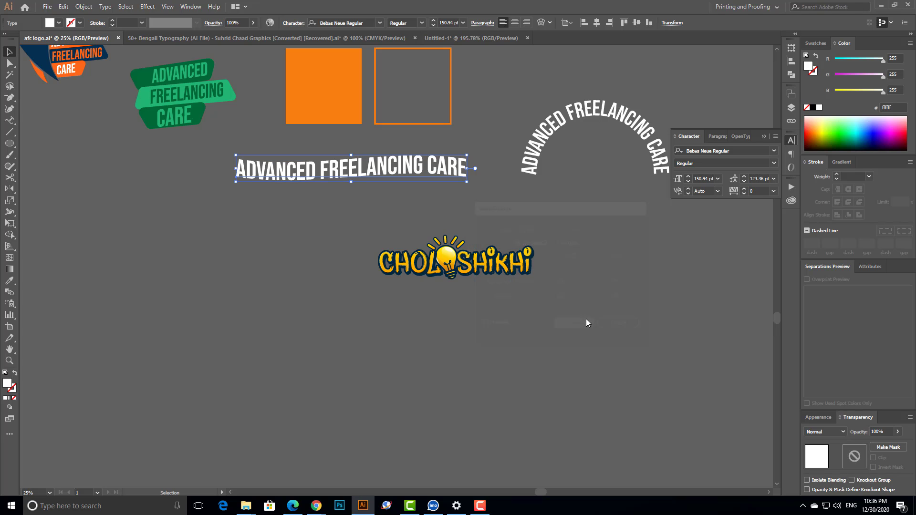
Step: Move the Flag-warped text down away from the orange squares, and select the arched circle text
click(374, 191)
drag(399, 176, 419, 239)
click(575, 126)
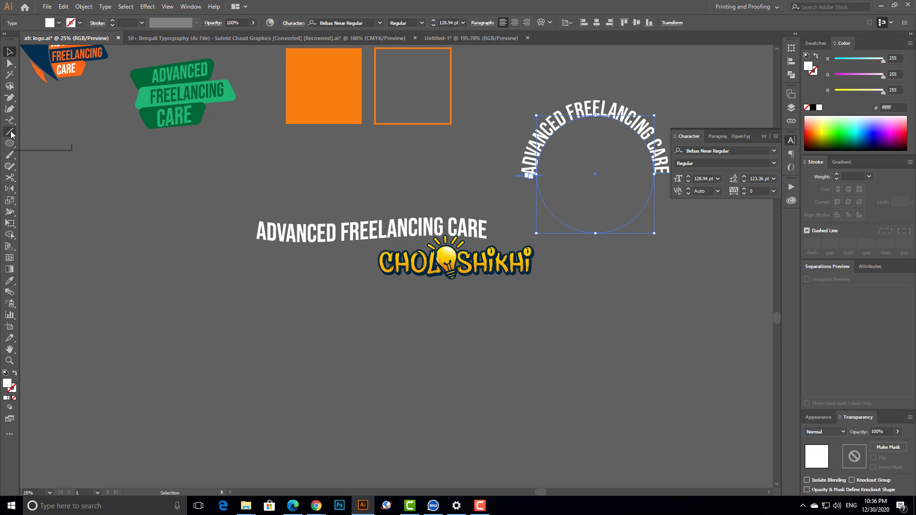
Step: Draw a wavy path about 1380 px wide along the warped text's baseline with the Pen tool, and move it to the empty area below
click(10, 99)
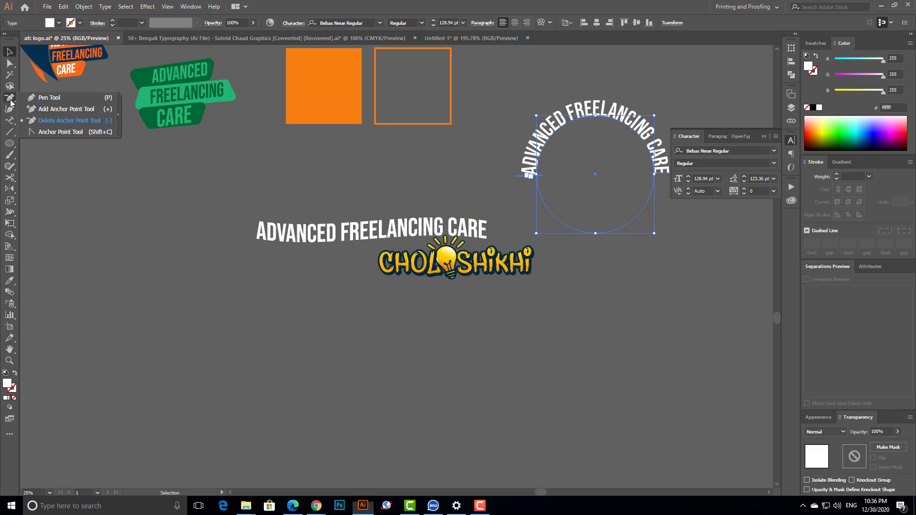
click(257, 239)
drag(370, 239, 423, 233)
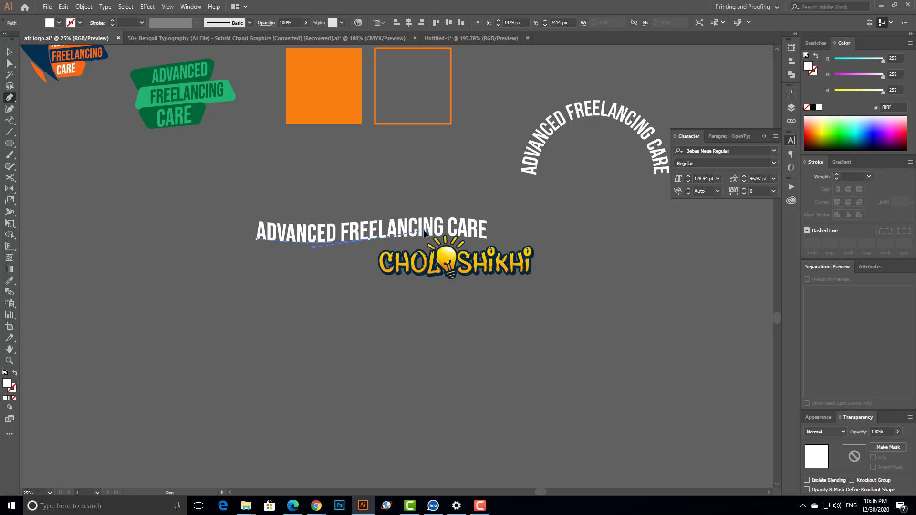
click(490, 238)
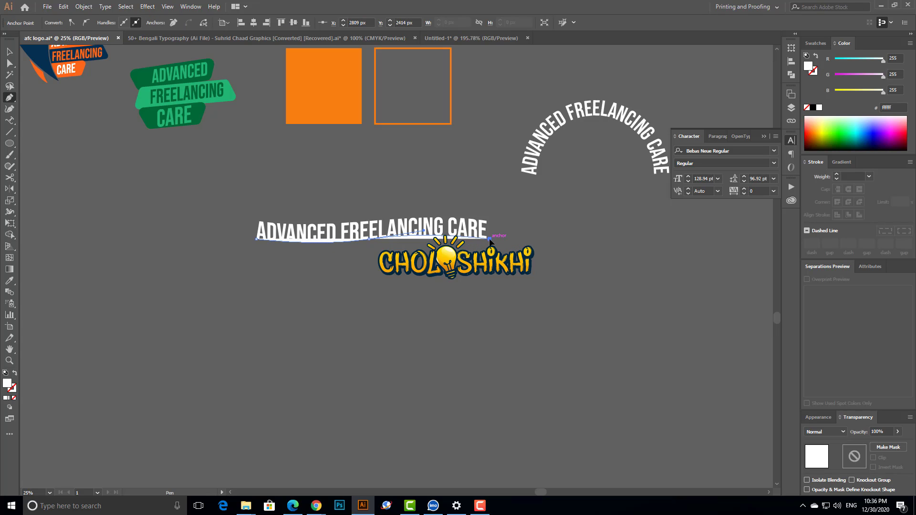
drag(490, 242, 482, 241)
key(v)
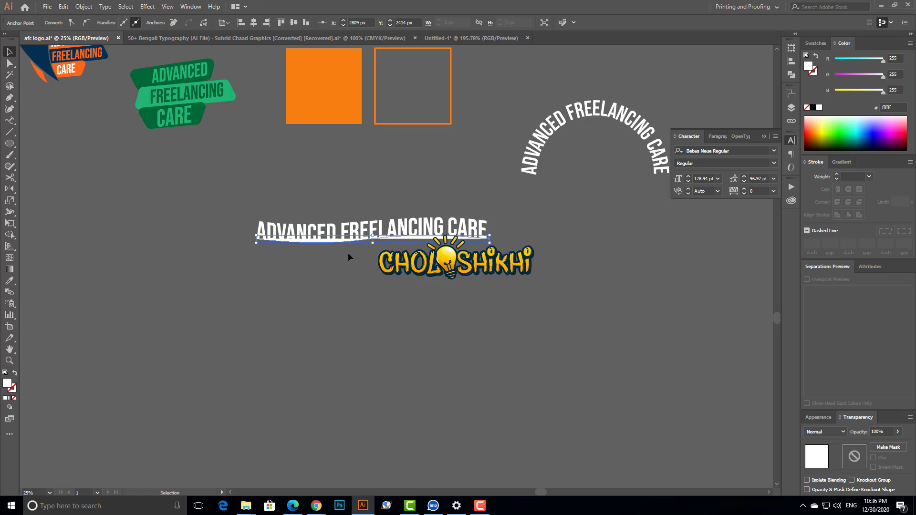
drag(351, 246, 527, 330)
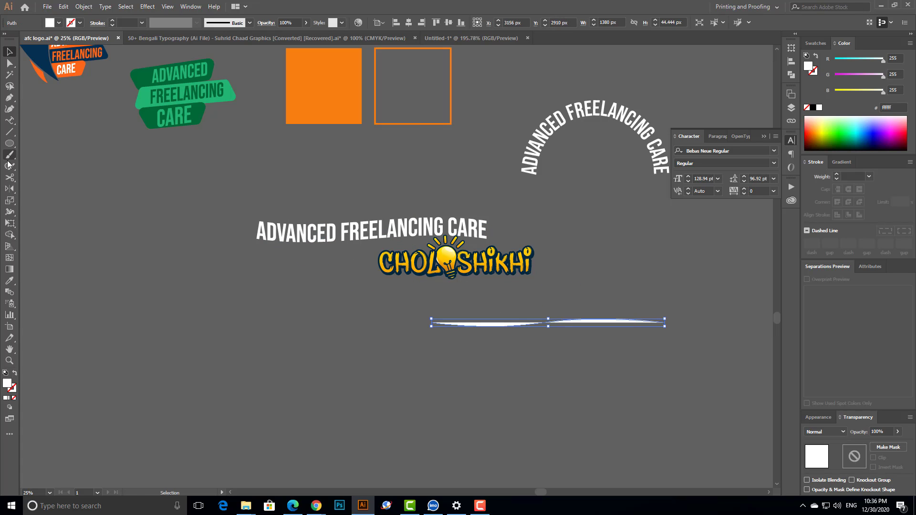
Step: Place the text ADVANCED FREELANCING CARE along the wavy path and reduce its font size to 146.94 pt
click(10, 121)
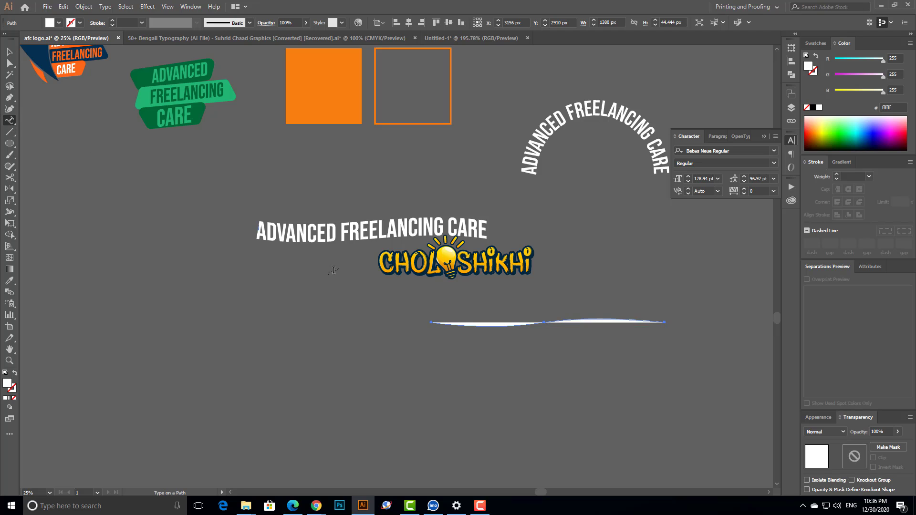
click(434, 324)
text(ADVANCED FREELANCING)
key(Escape)
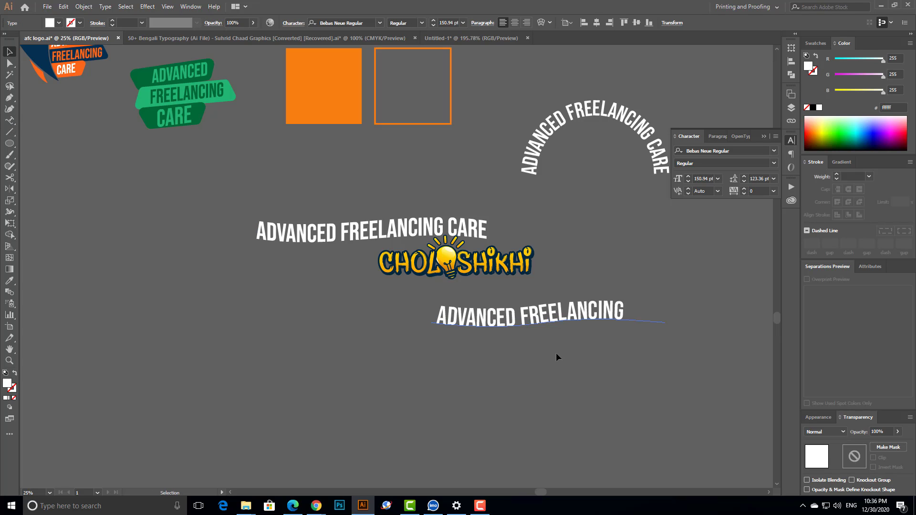
key(ctrl+shift+comma)
key(ctrl+shift+comma)
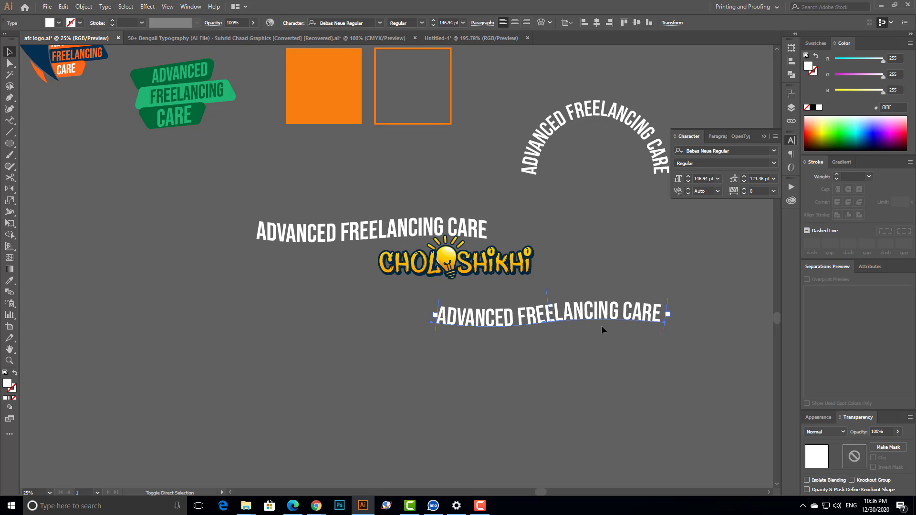
Step: Try placing the path text directly under the warped text for comparison, and undo that move
click(628, 344)
drag(529, 312, 339, 275)
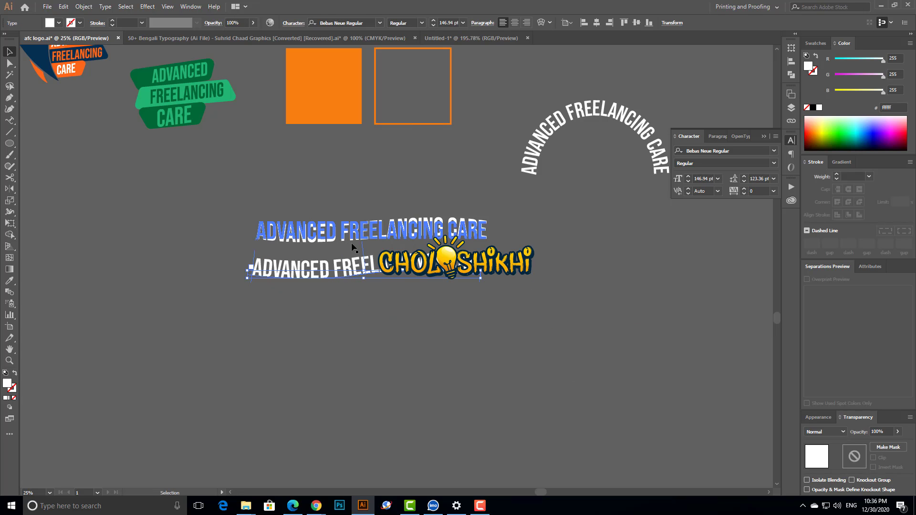
key(ctrl+z)
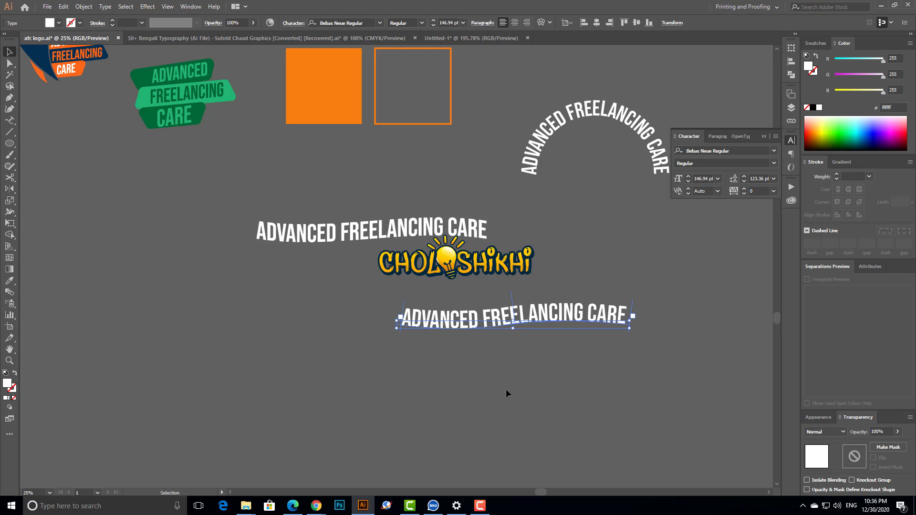
Step: Reshape the path of the lower text into a longer, gentler wave using its middle anchor handles and end anchor
key(a)
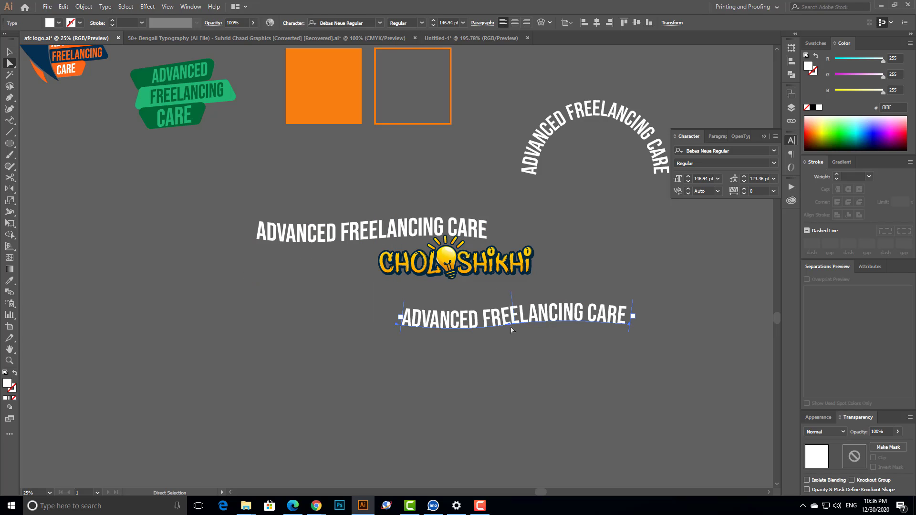
drag(509, 324, 434, 362)
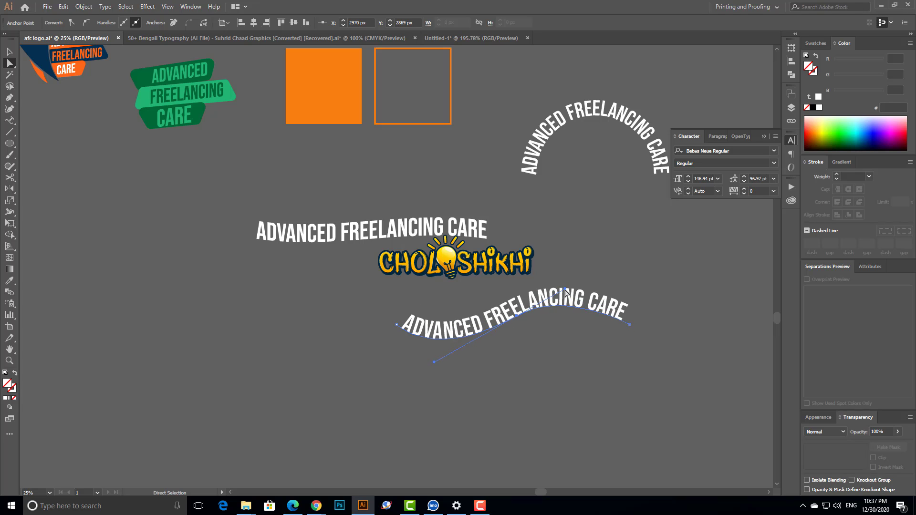
drag(566, 290, 548, 285)
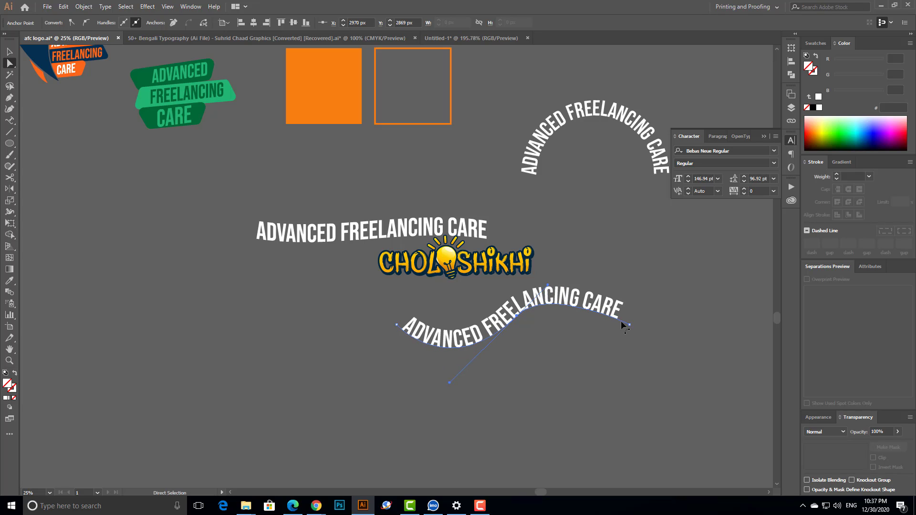
click(630, 325)
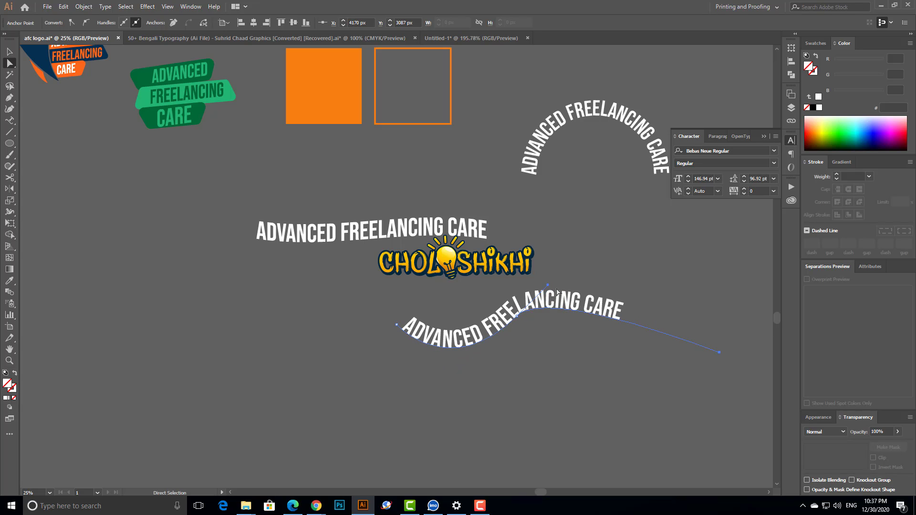
drag(432, 343, 555, 321)
click(551, 354)
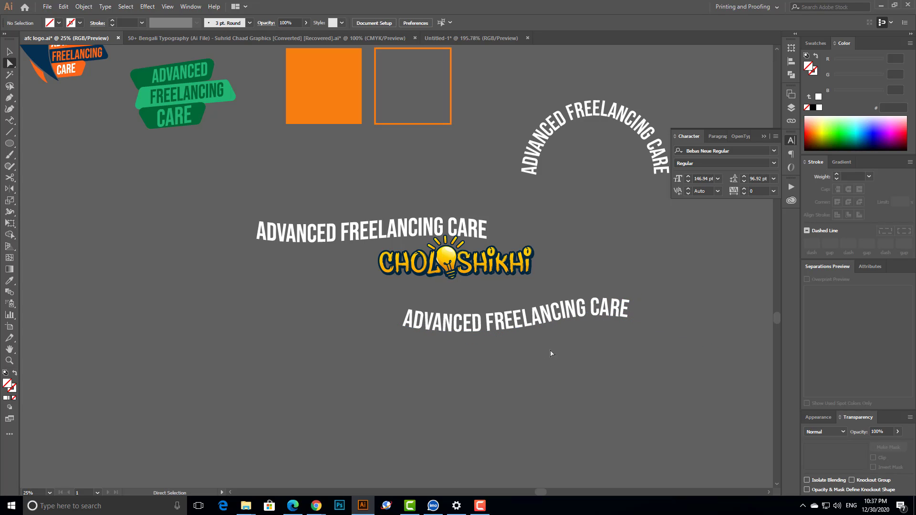
Step: Select the middle anchor of the lower text's path to examine its direction handles
click(562, 326)
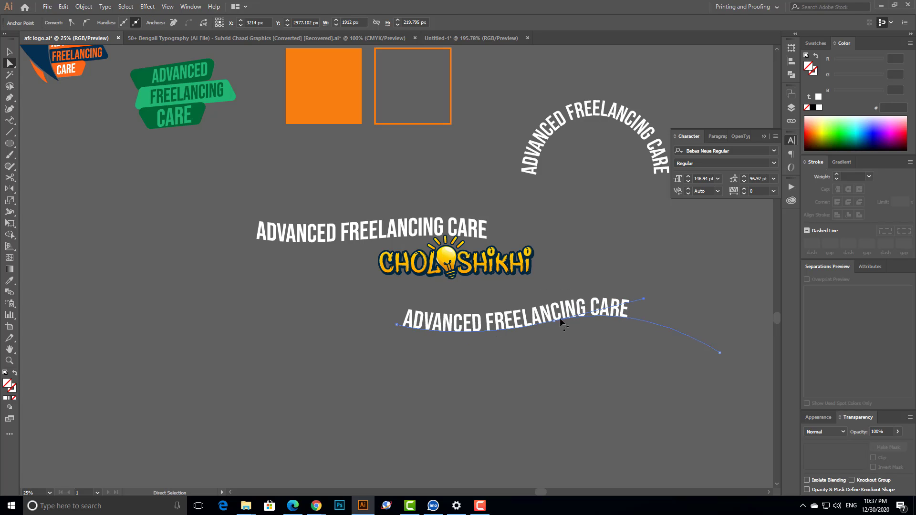
click(554, 323)
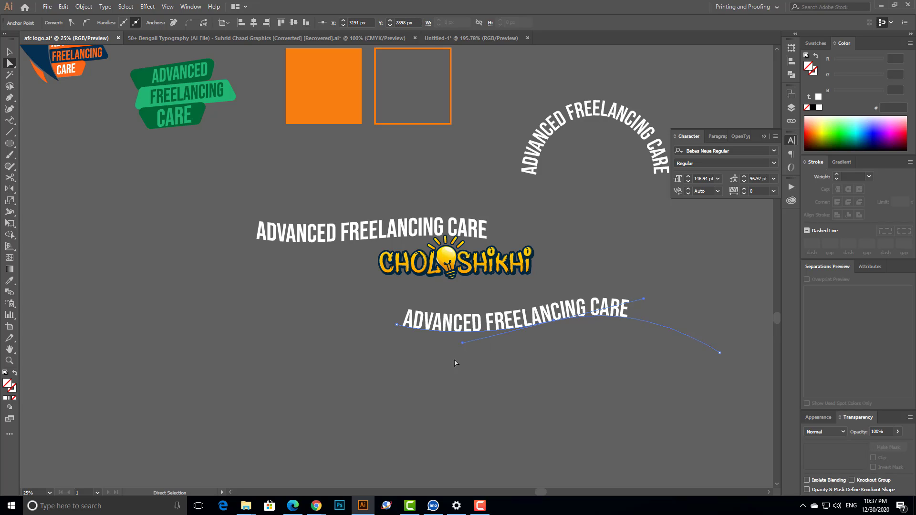
click(574, 321)
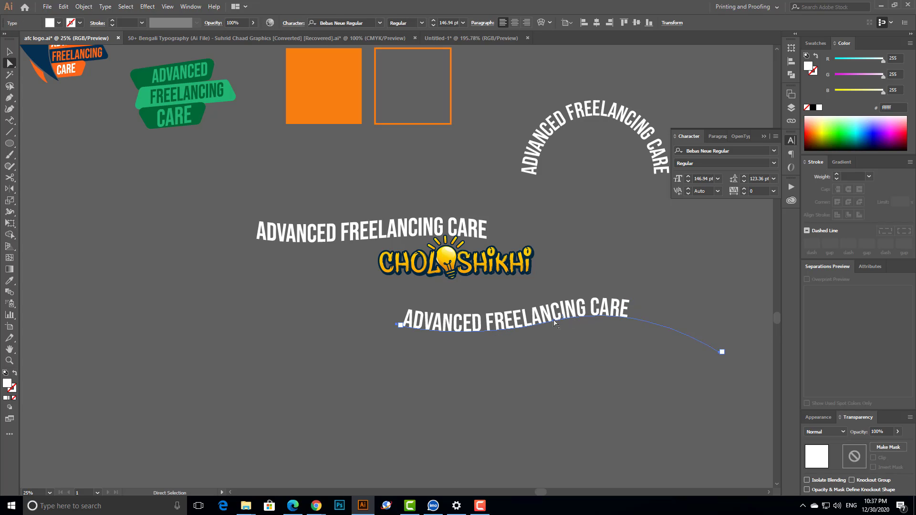
click(554, 323)
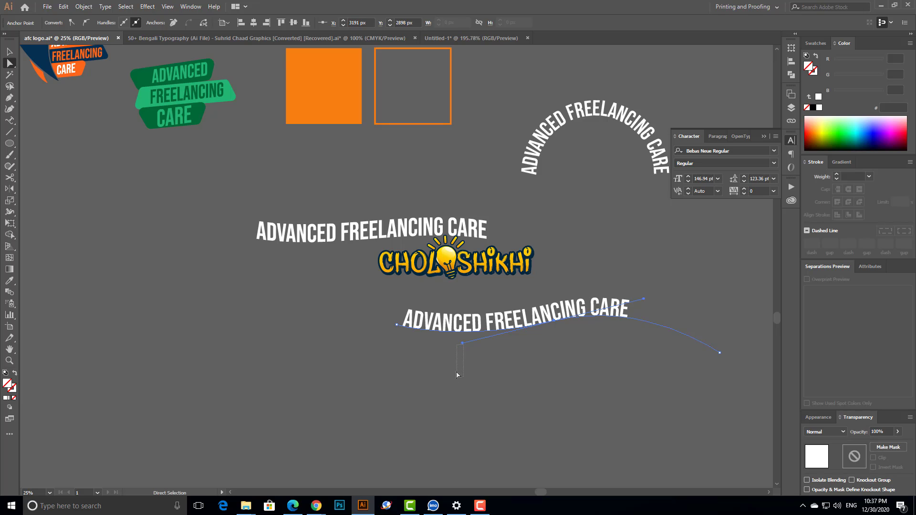
Step: Try an Arc envelope warp with a 50% horizontal bend on the flag-warped text, and cancel it
click(350, 231)
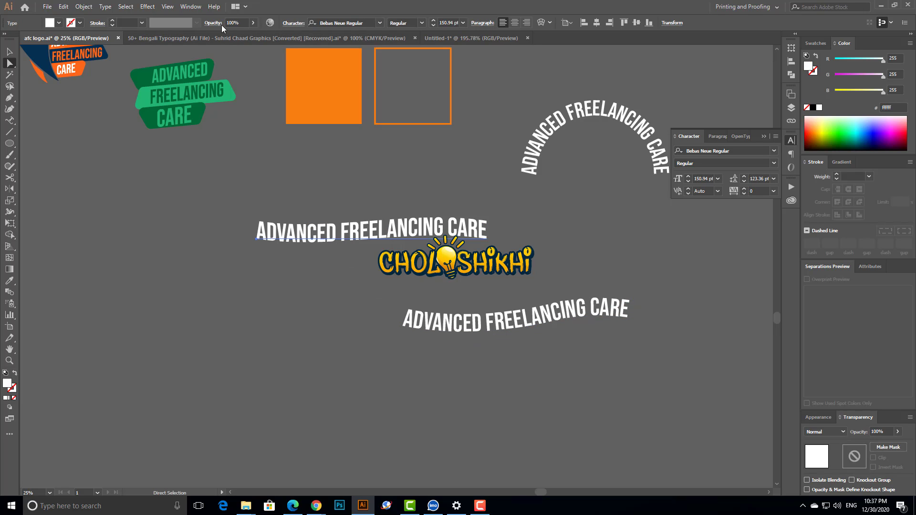
click(148, 7)
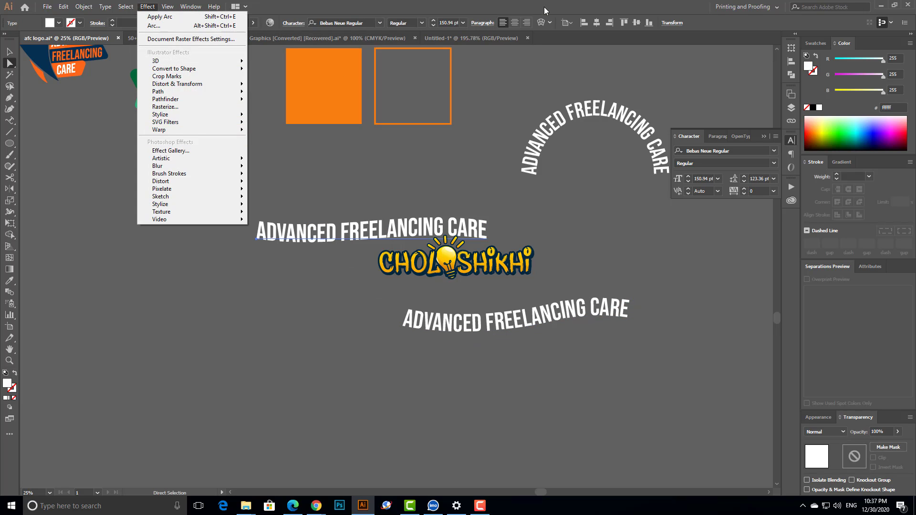
click(505, 142)
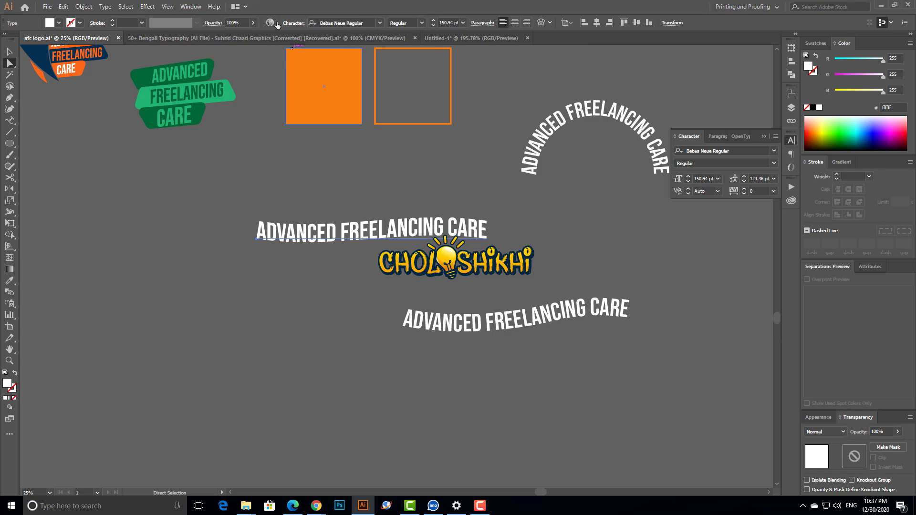
click(542, 23)
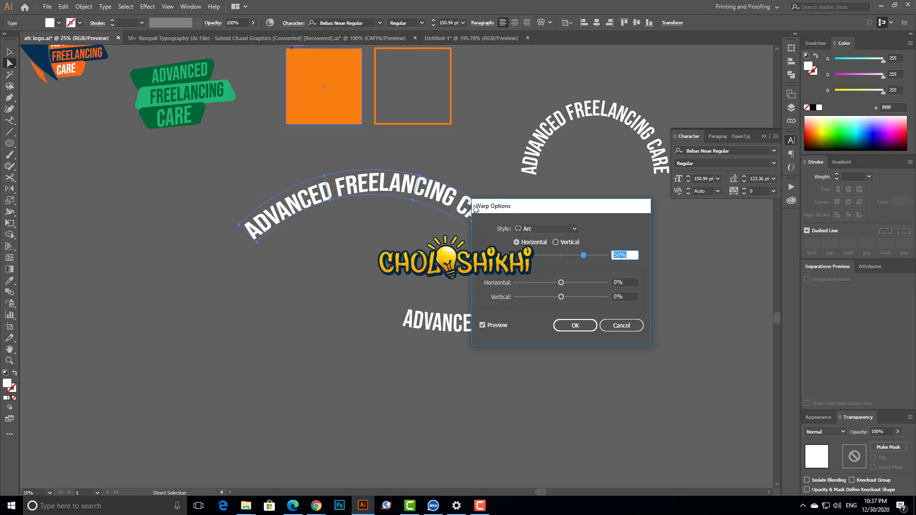
click(622, 326)
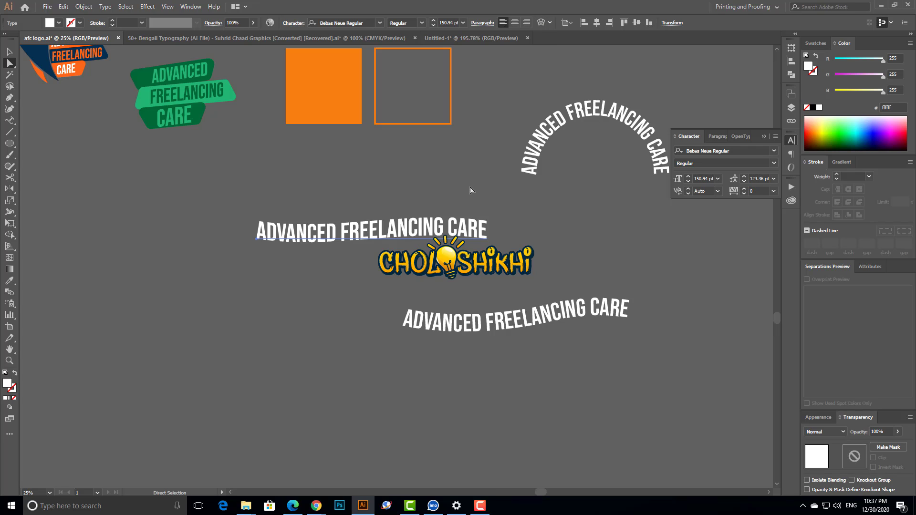
Step: Shift the flag-warped ADVANCED FREELANCING CARE text slightly to the right and place a duplicate below the other texts
scroll(470, 191, up, 3)
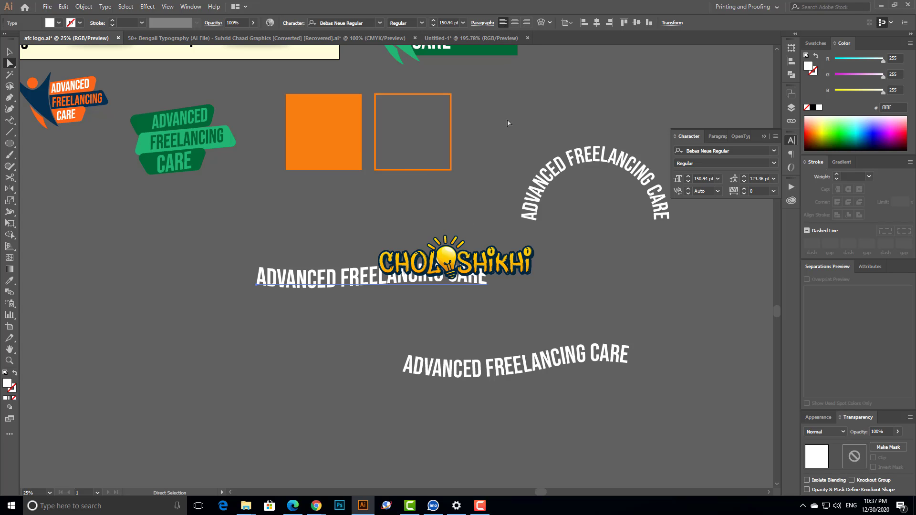
drag(376, 291, 420, 292)
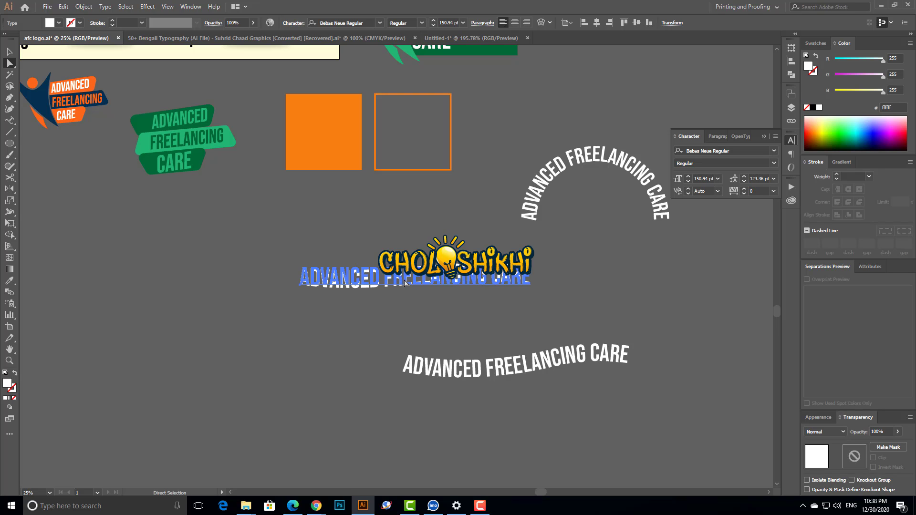
click(416, 319)
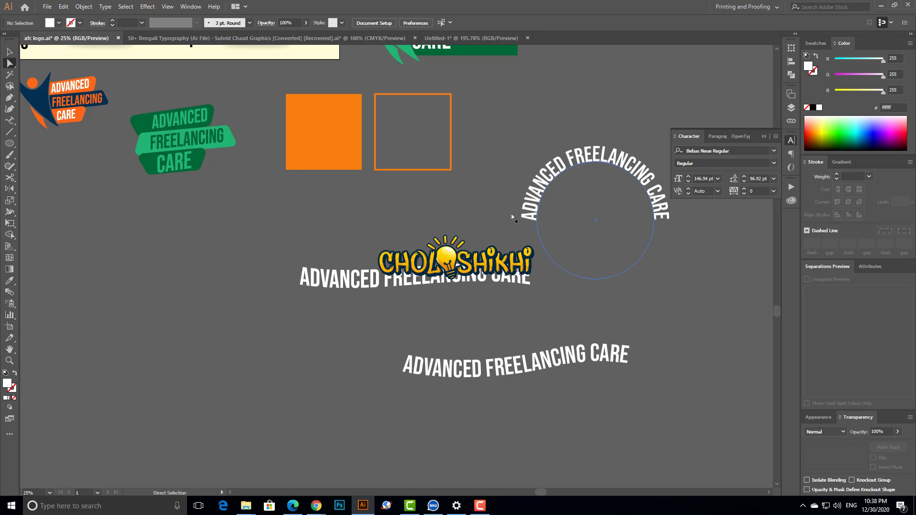
click(424, 284)
drag(432, 282, 318, 423)
scroll(668, 439, down, 3)
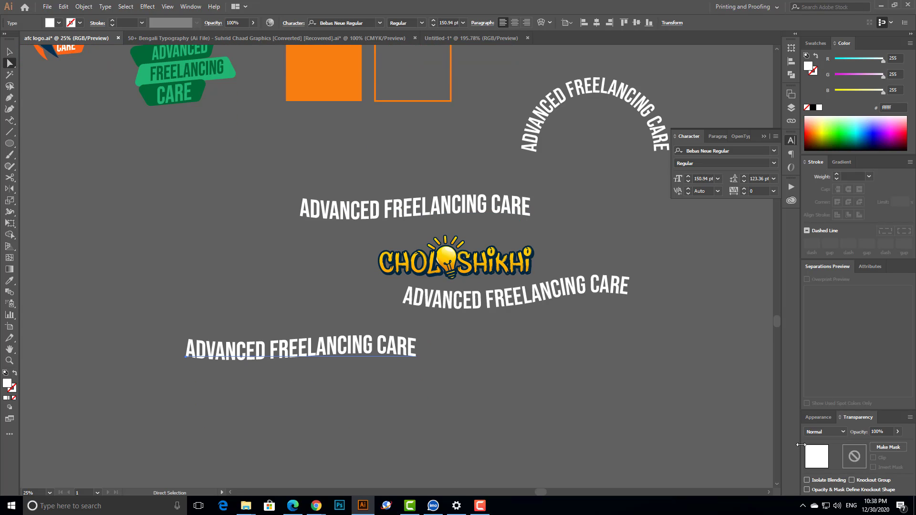
Step: Remove the Warp: Flag effect from the duplicated text and move the straightened text slightly right and down
click(824, 417)
click(864, 412)
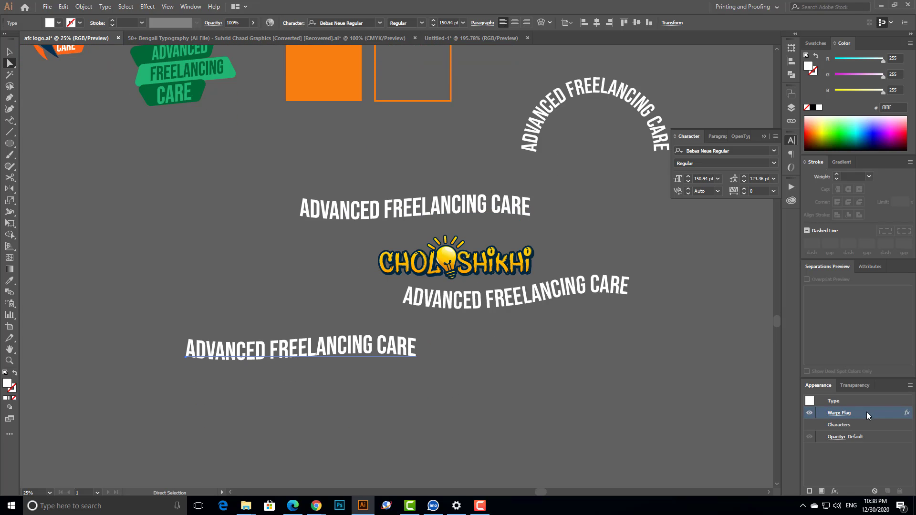
click(899, 491)
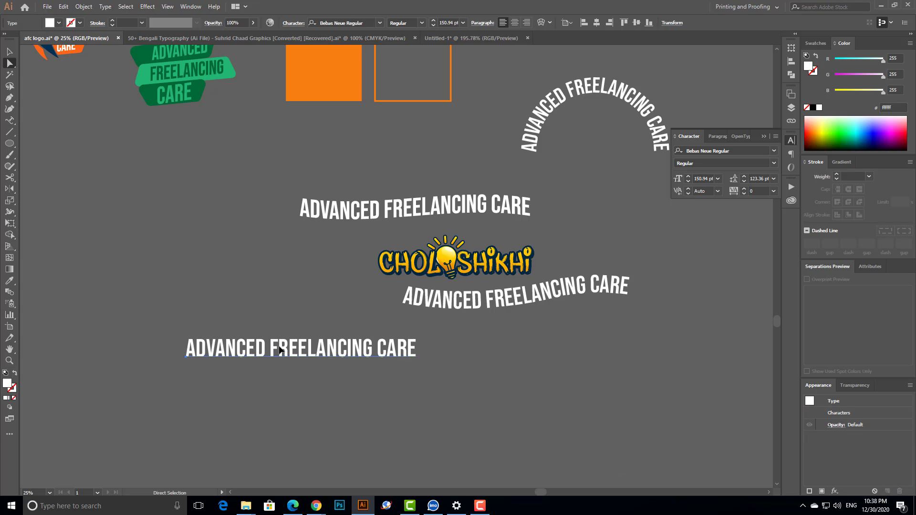
drag(276, 355, 333, 372)
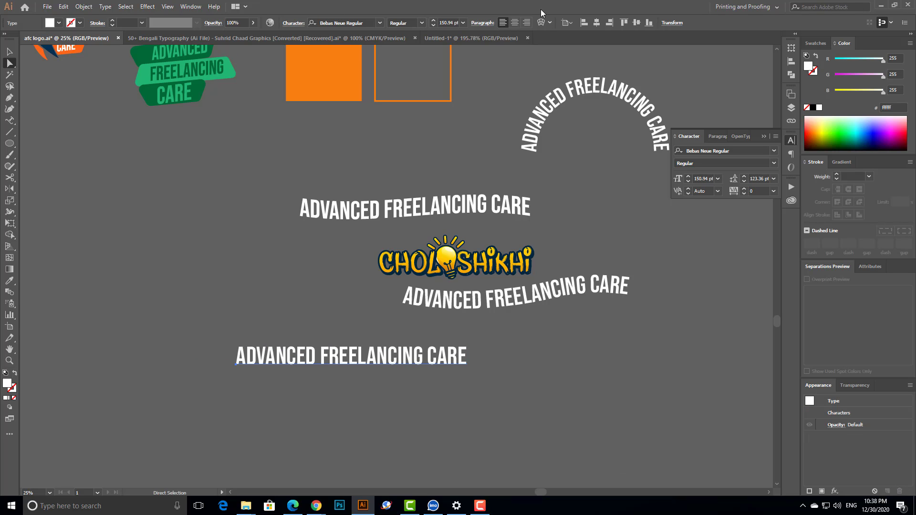
Step: Apply an envelope warp to the straight text with the Arc style and a 50% horizontal bend
click(543, 22)
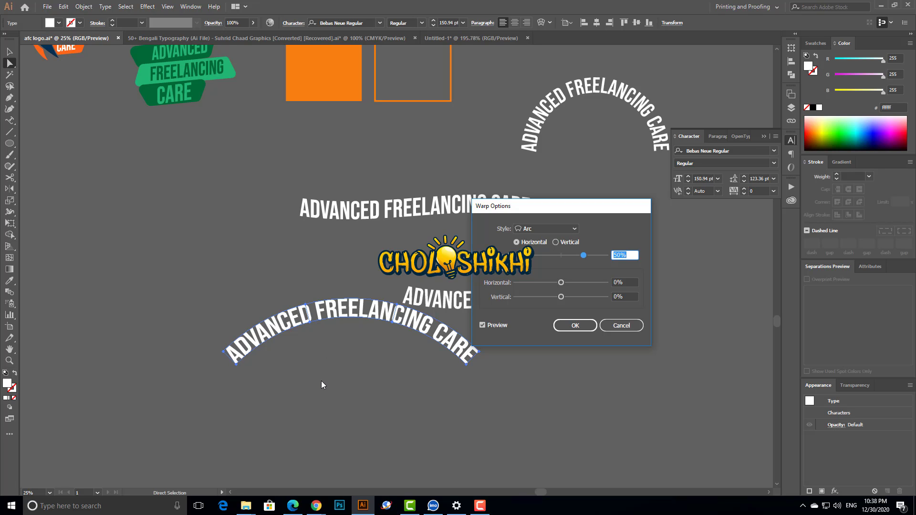
click(575, 326)
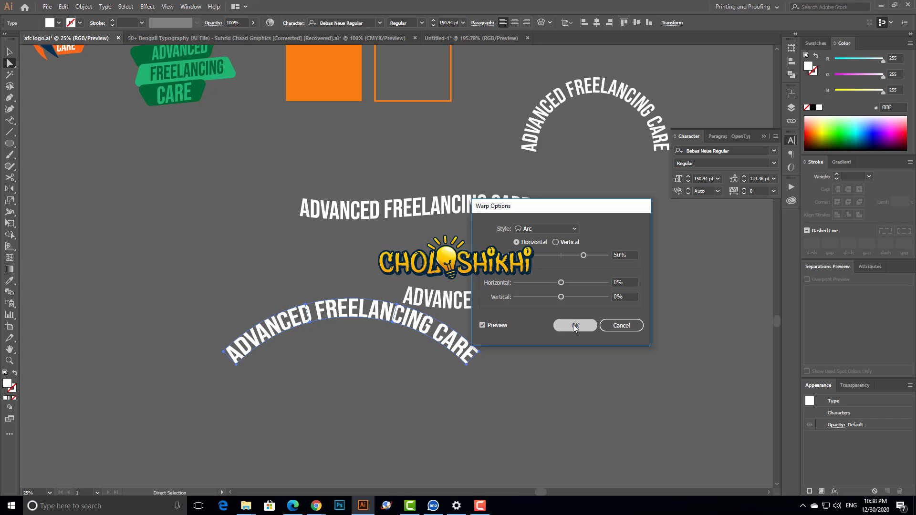
click(431, 385)
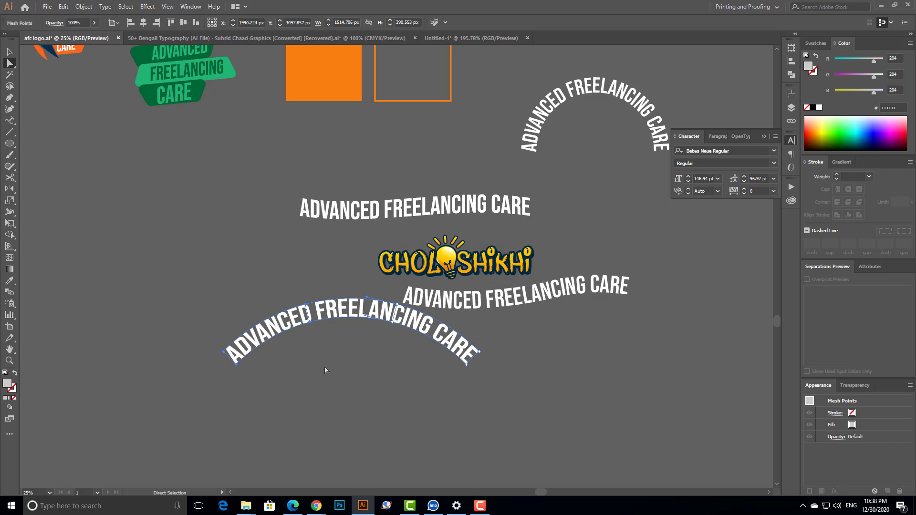
Step: Compare the arc text's mesh points with the flag-warped text, try stretching the arc text's mesh to the right, and undo it
click(309, 313)
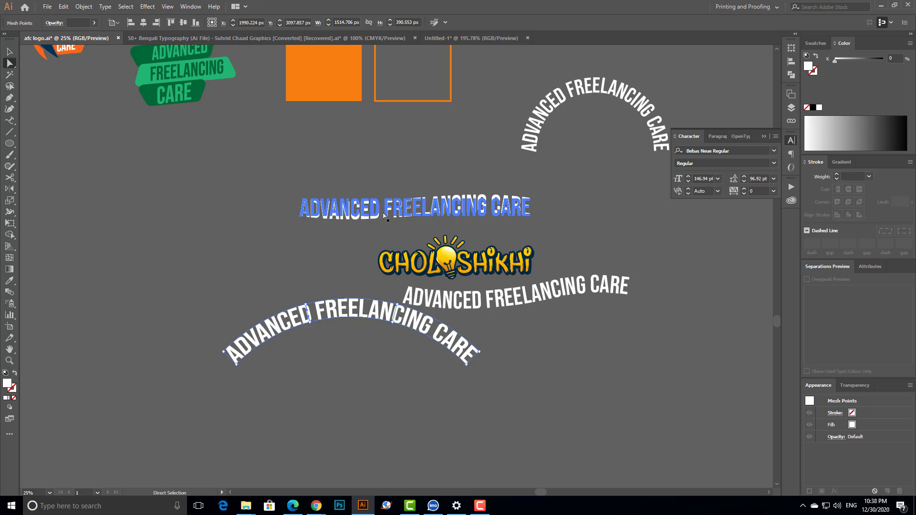
click(389, 216)
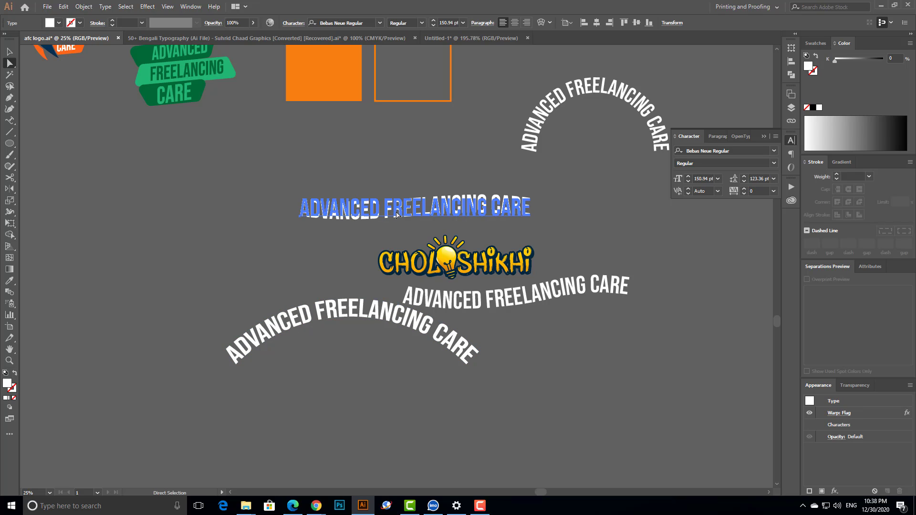
click(197, 261)
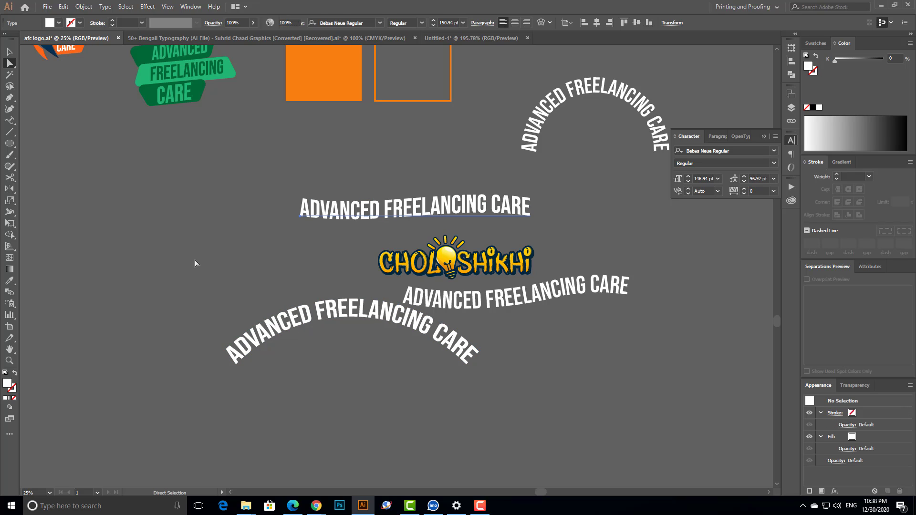
drag(353, 315, 540, 341)
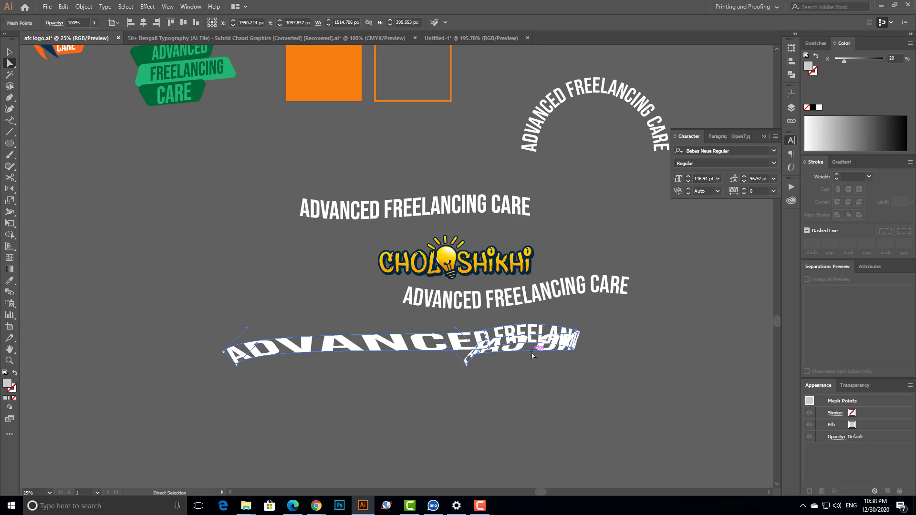
key(ctrl+z)
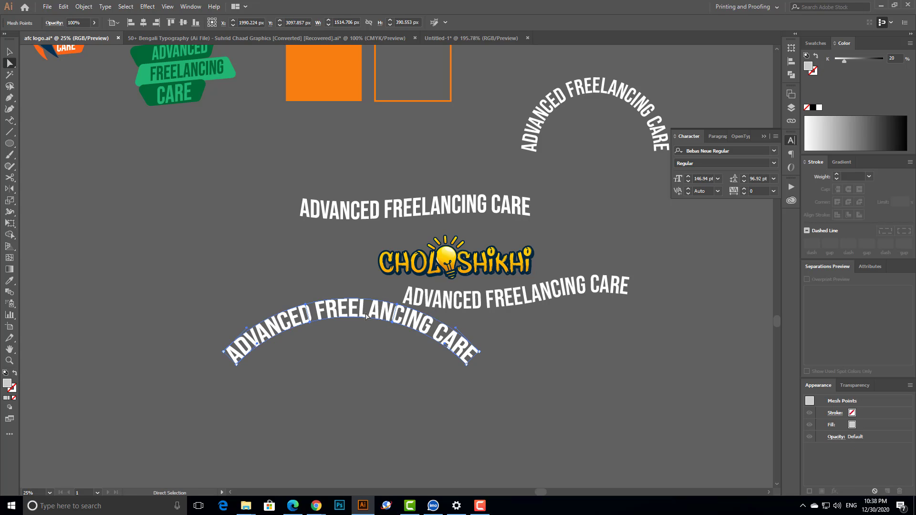
Step: Try editing the arc envelope's contents by replacing REEL in FREELANCING with SDDSFSADFSAFSDAFDSAFSFDS
key(v)
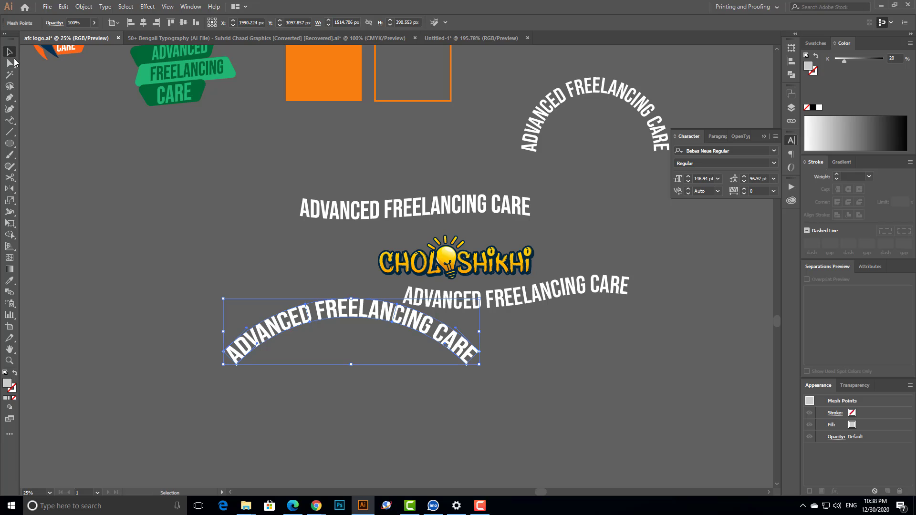
double_click(351, 312)
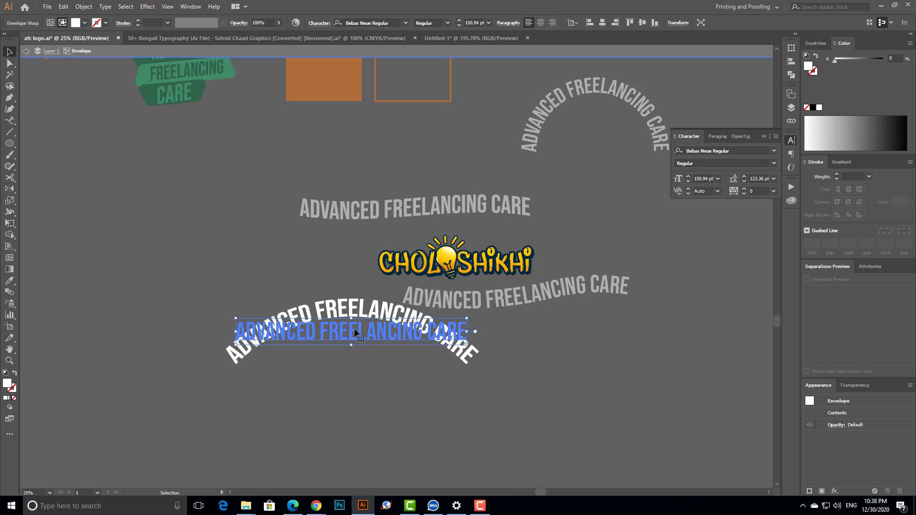
double_click(356, 332)
key(ctrl+a)
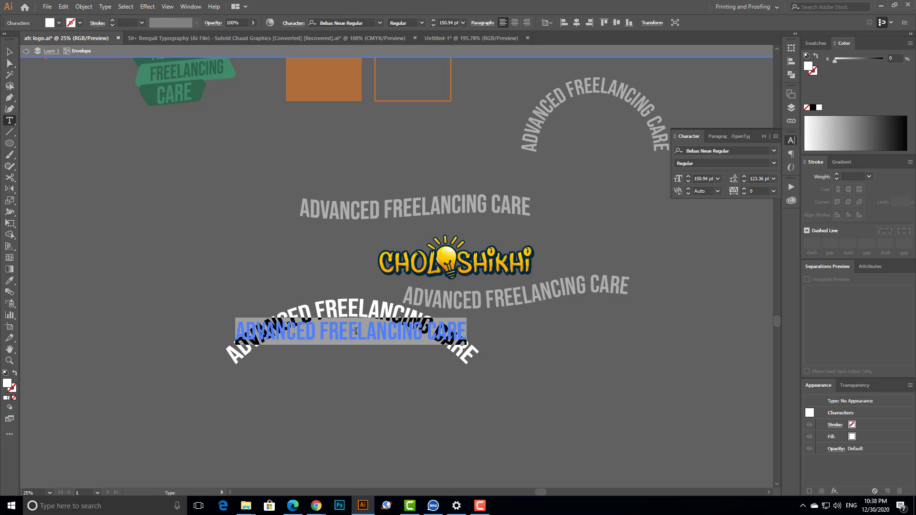
click(356, 331)
drag(366, 331, 328, 332)
text(sd)
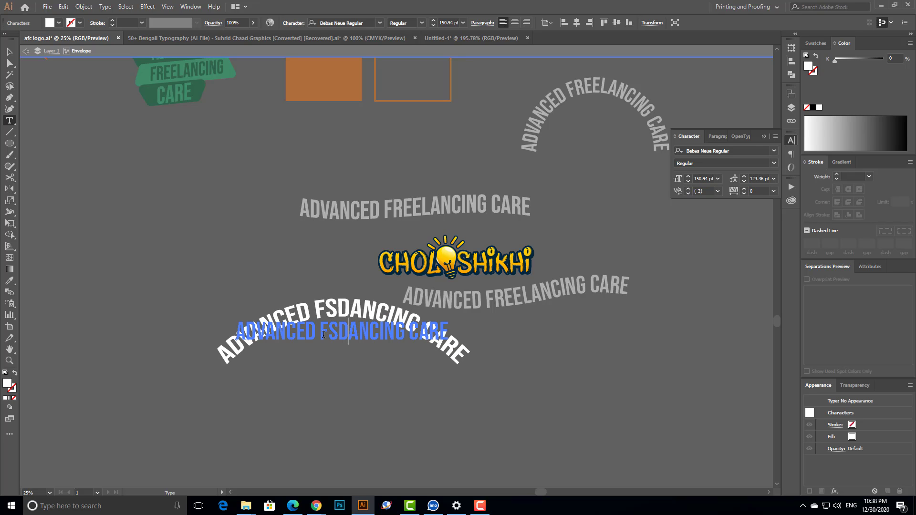
text(dsfsadfsafsdafdsafsfds)
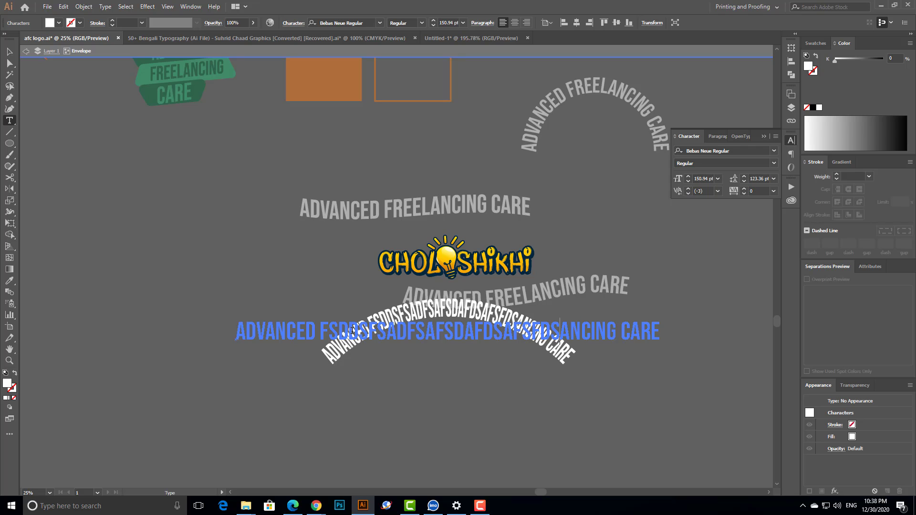
key(Escape)
click(601, 434)
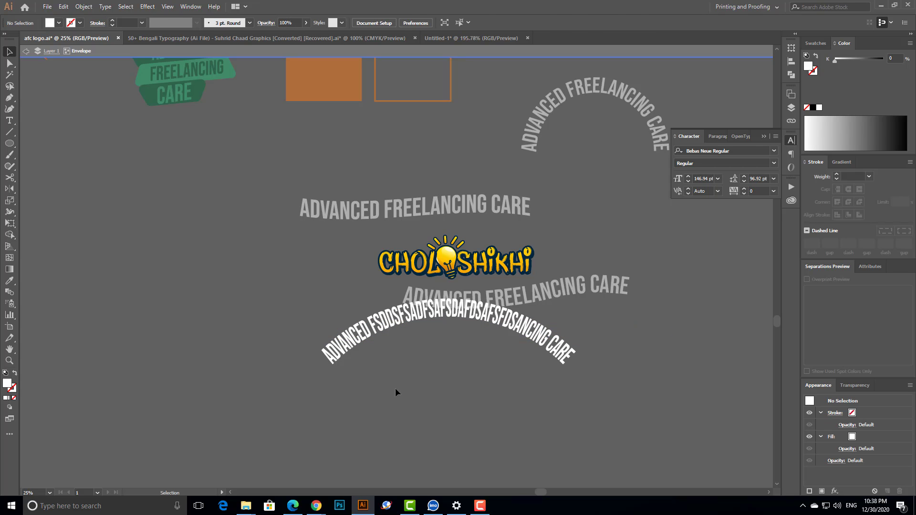
Step: Move the edited arc text down and to the left, and undo both that move and the wording change
drag(453, 327, 348, 362)
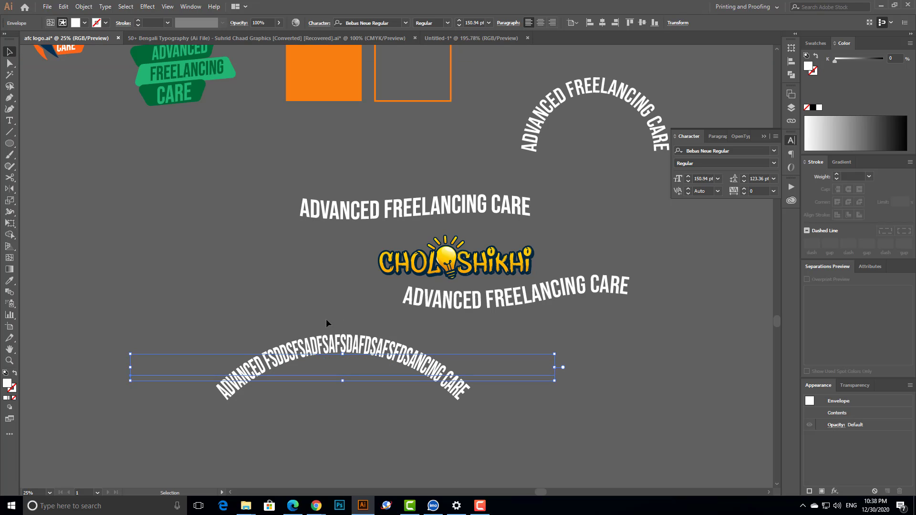
key(ctrl+z)
key(ctrl+z)
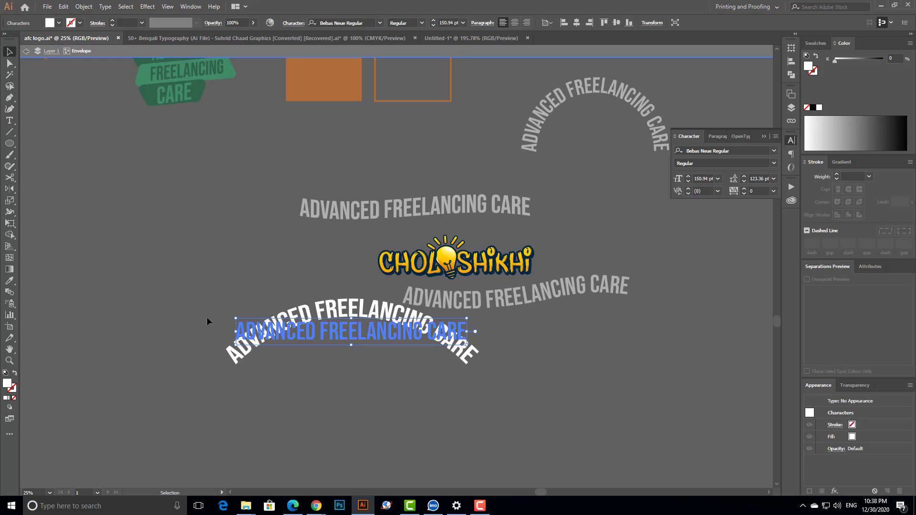
key(ctrl+z)
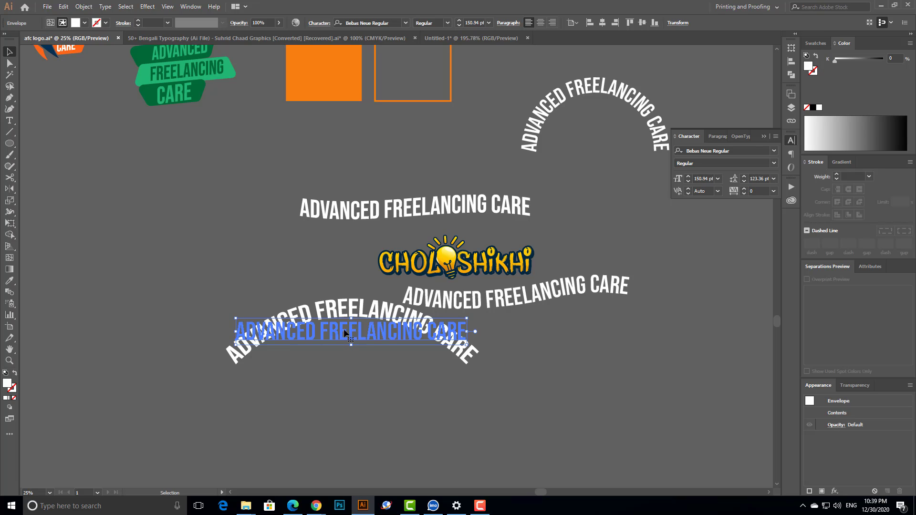
Step: Select the arc envelope text and the flag-warped text together to compare them, and clear the selection
scroll(106, 90, up, 3)
click(105, 317)
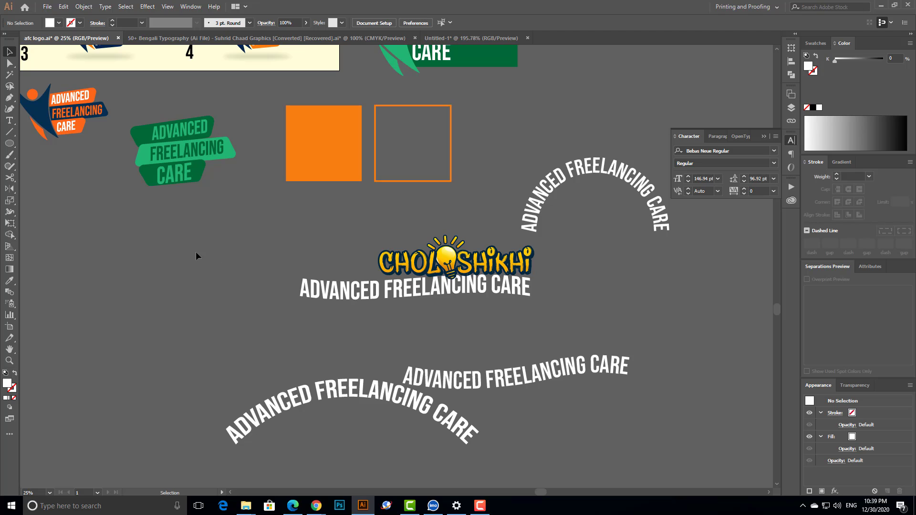
scroll(315, 318, down, 1)
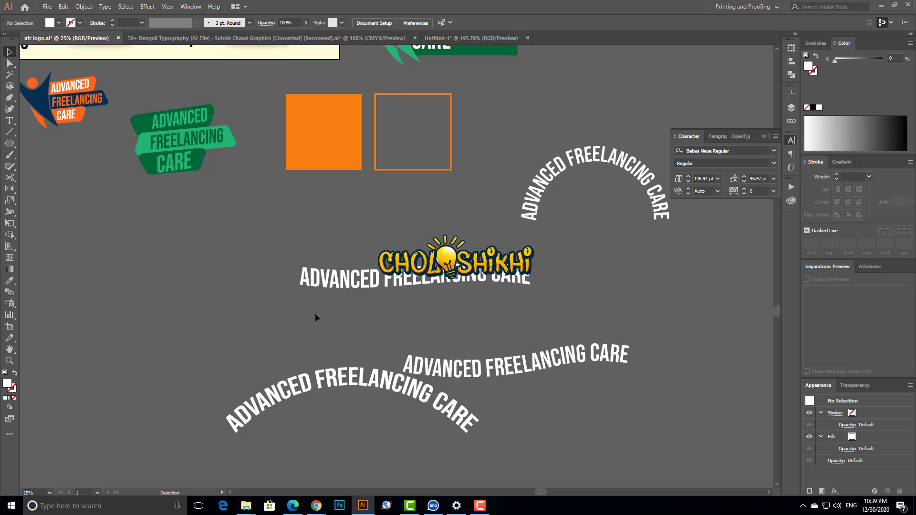
drag(343, 355, 296, 279)
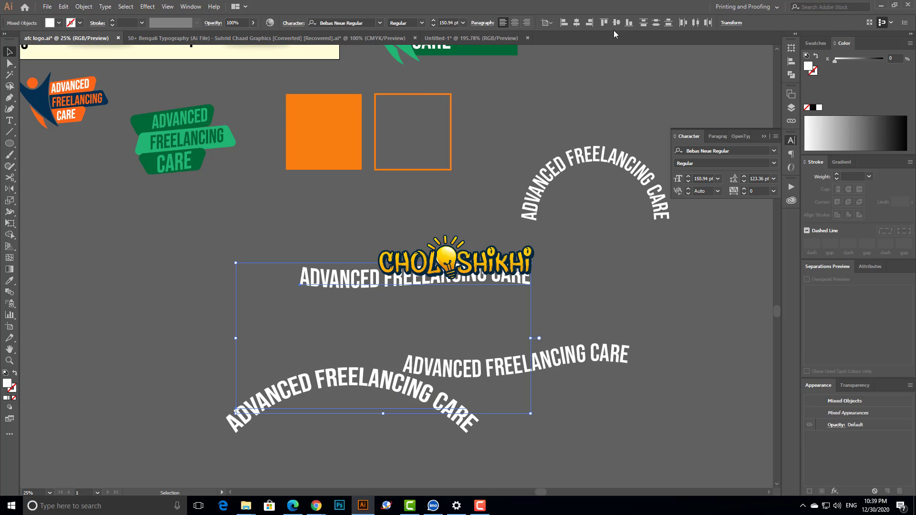
click(193, 258)
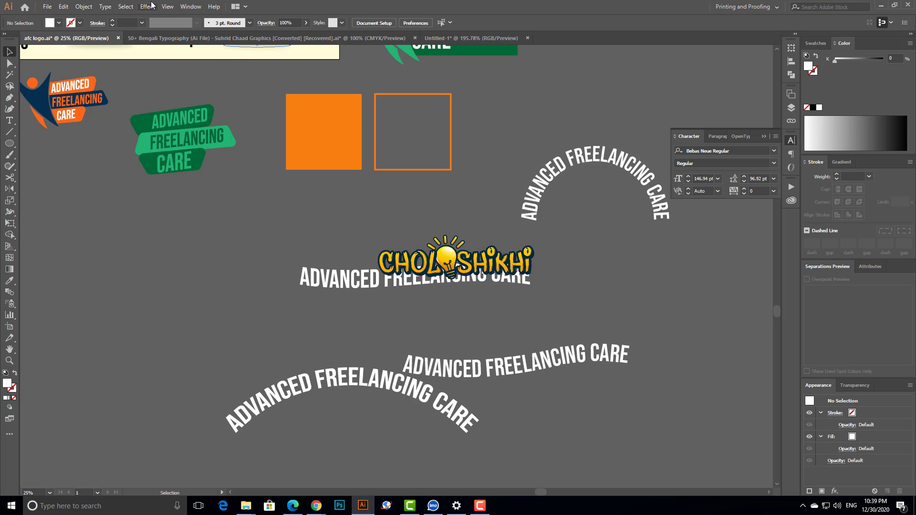
Step: Open the Gaussian Blur settings from the Blur effects with nothing selected and dismiss them
click(149, 7)
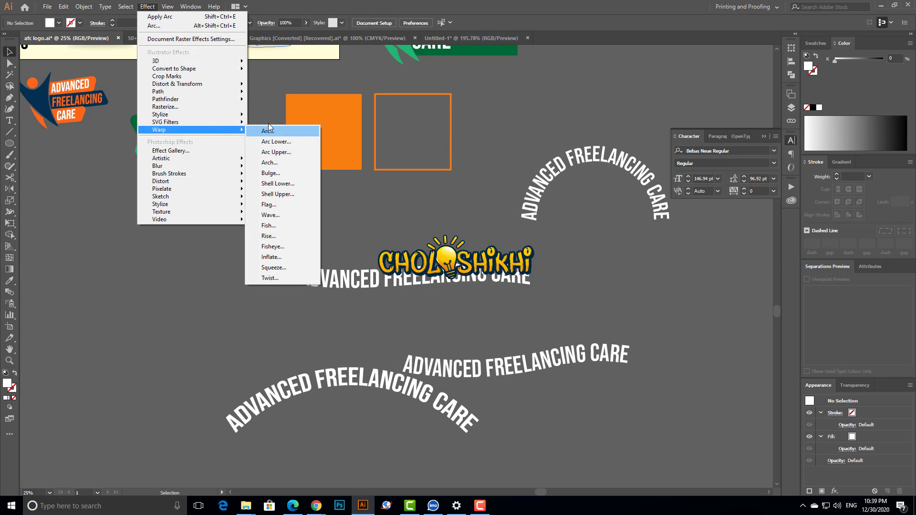
mouse_move(193, 159)
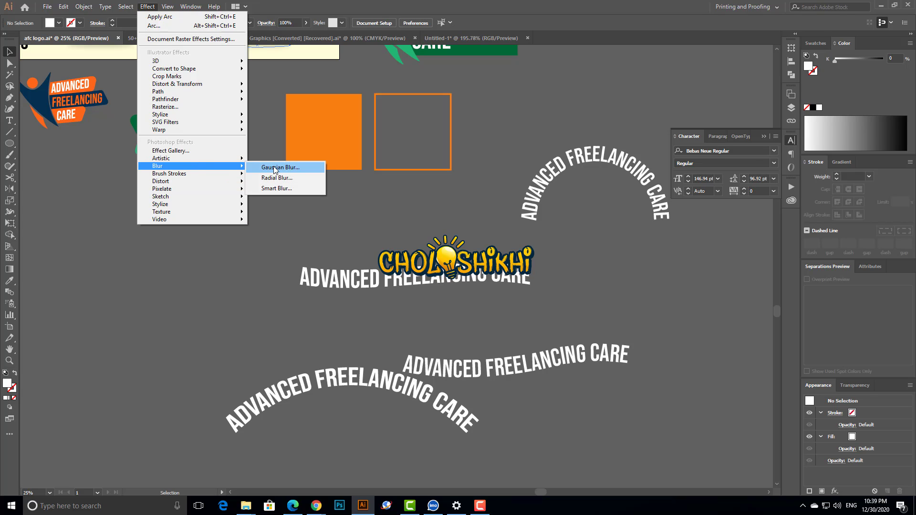
click(302, 166)
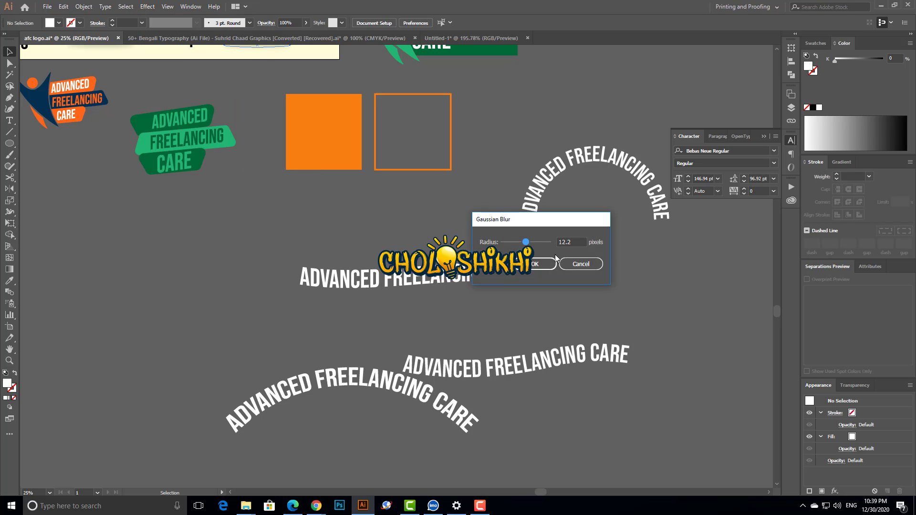
key(Escape)
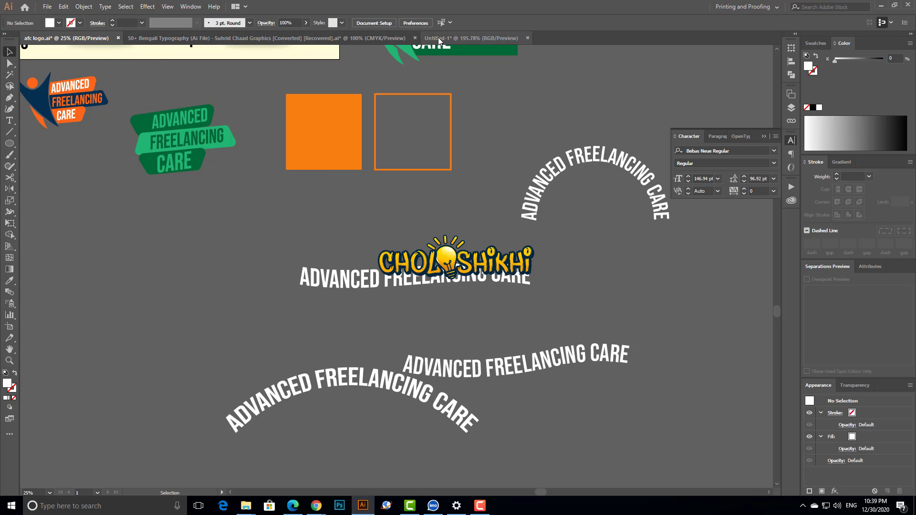
Step: Select the soft shadow ellipse under logo 1 and examine its shape, blur effect and opacity
scroll(277, 175, up, 5)
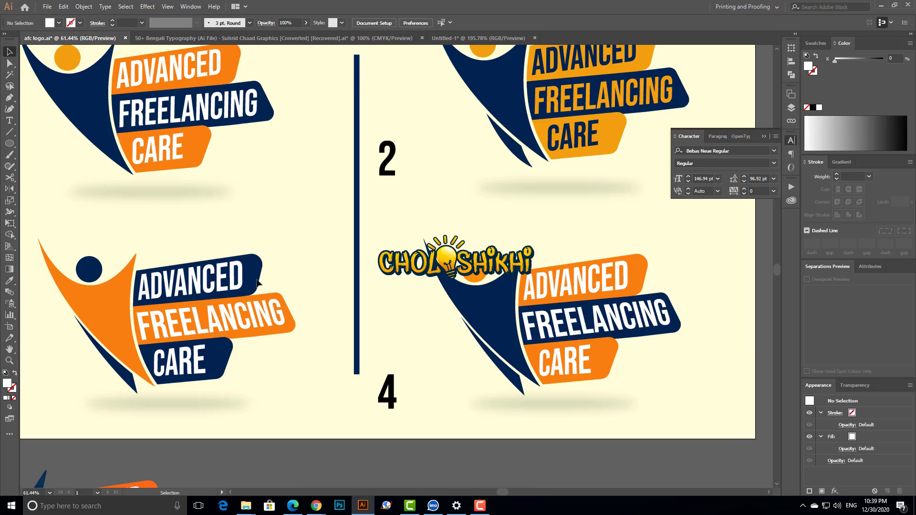
scroll(214, 210, up, 3)
drag(145, 234, 371, 290)
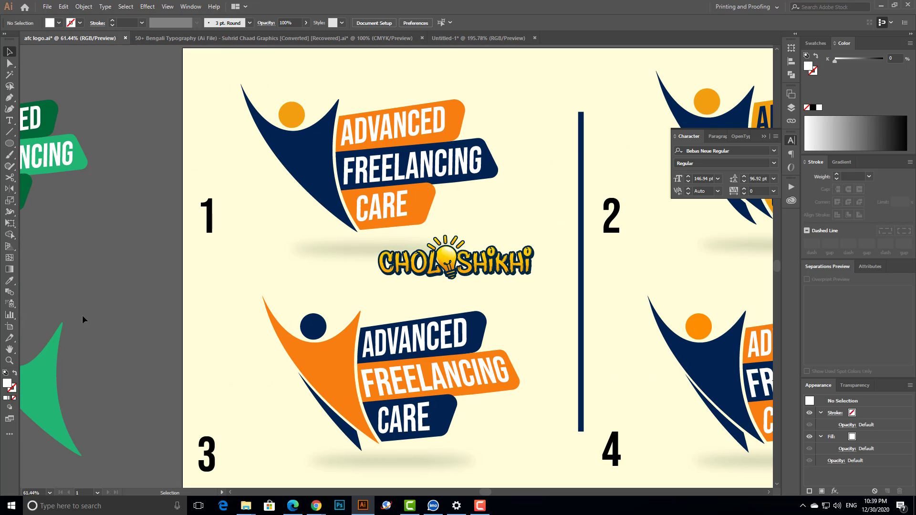
scroll(83, 316, down, 2)
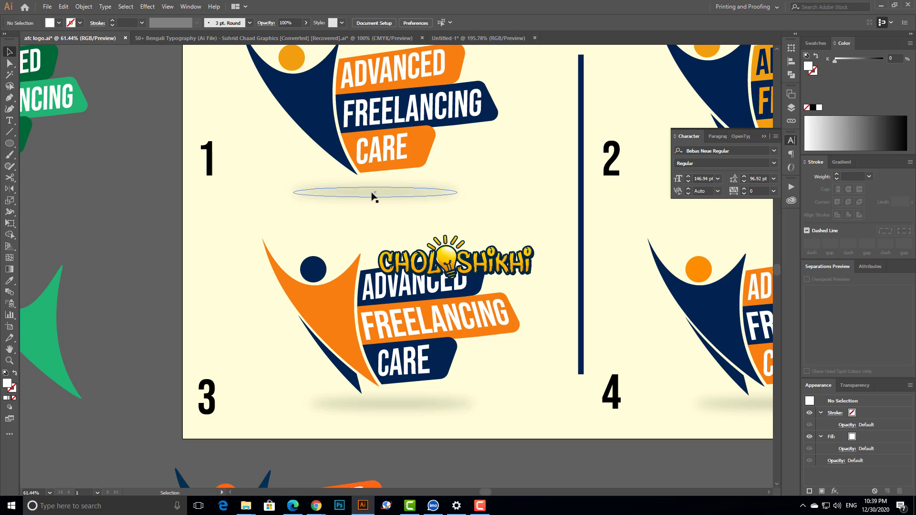
drag(401, 196, 425, 210)
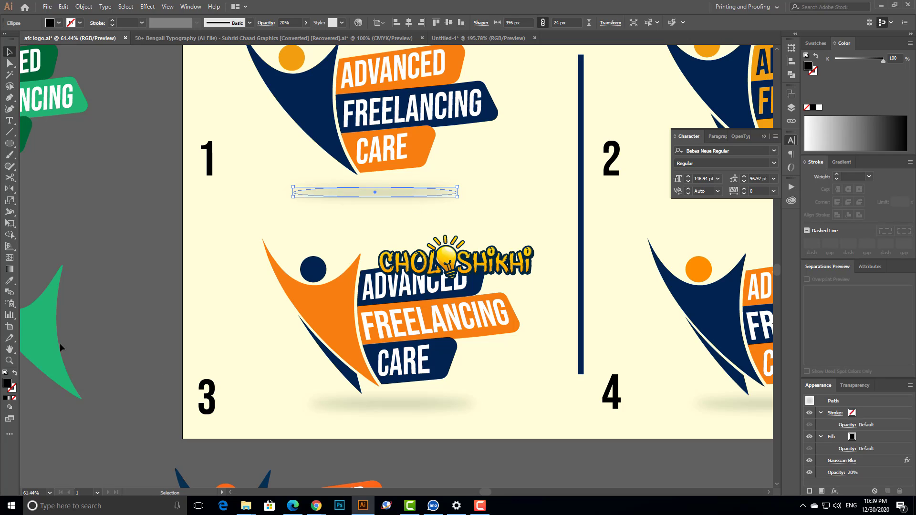
click(131, 290)
click(340, 198)
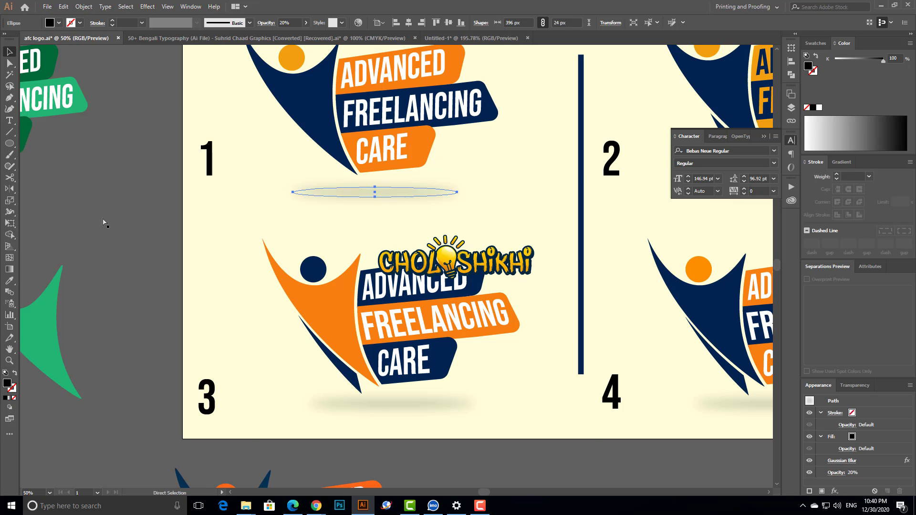
key(ctrl+minus)
key(ctrl+minus)
scroll(714, 419, down, 3)
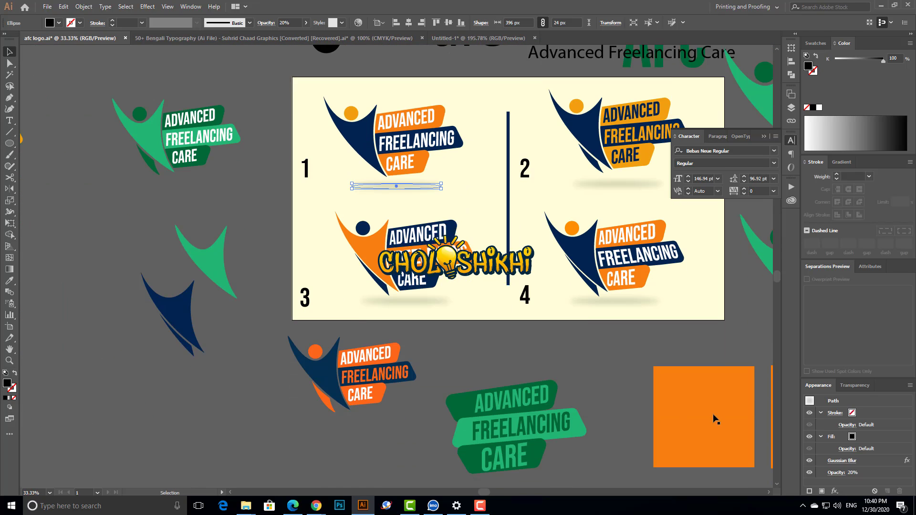
Step: Round the corners of the filled orange square to a 224 px radius, turning it into a circle
click(697, 393)
drag(602, 351, 435, 343)
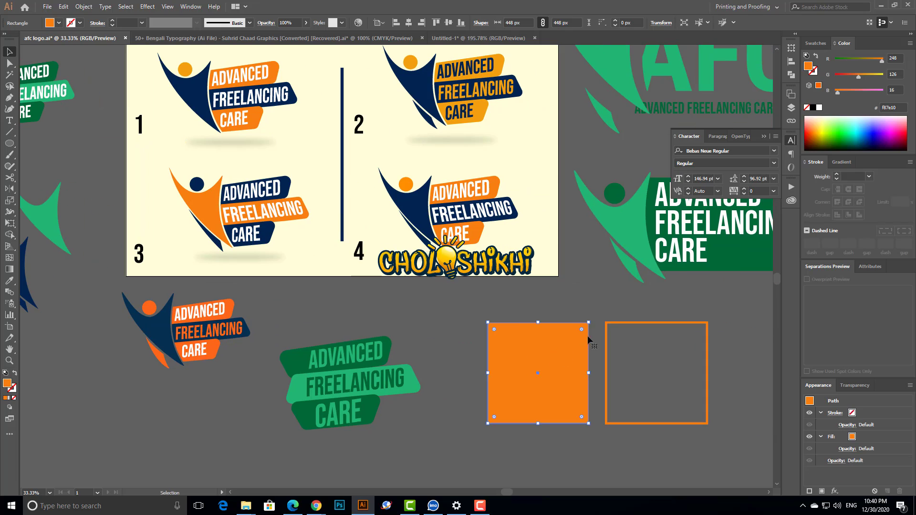
drag(581, 330, 474, 362)
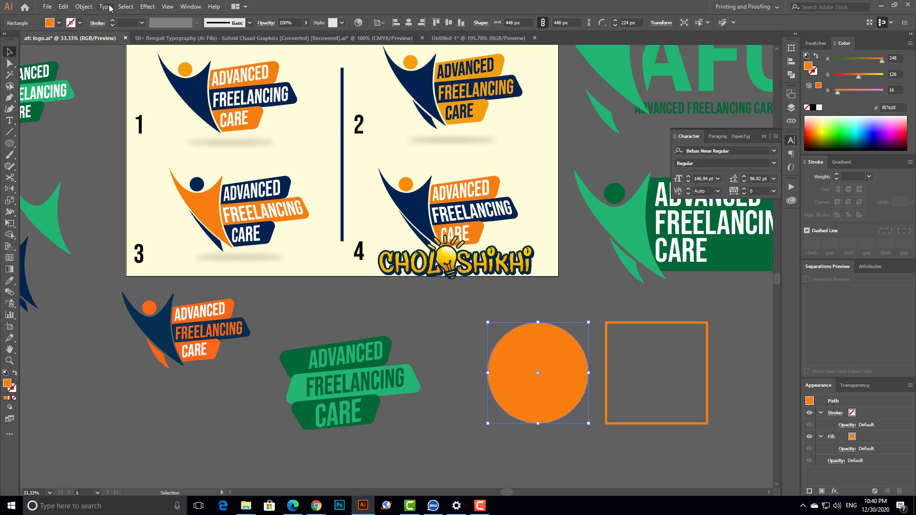
Step: Start a Gaussian Blur effect on the orange circle and turn on its preview
click(147, 6)
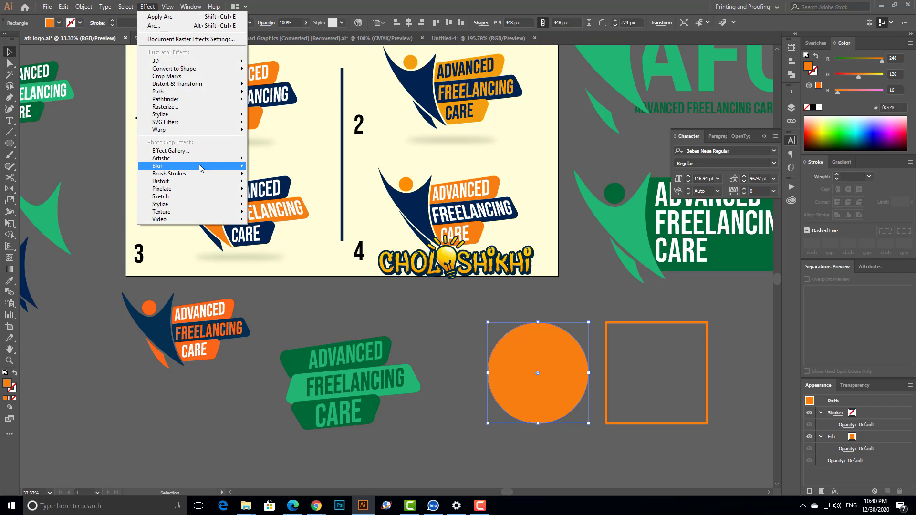
mouse_move(199, 165)
click(267, 167)
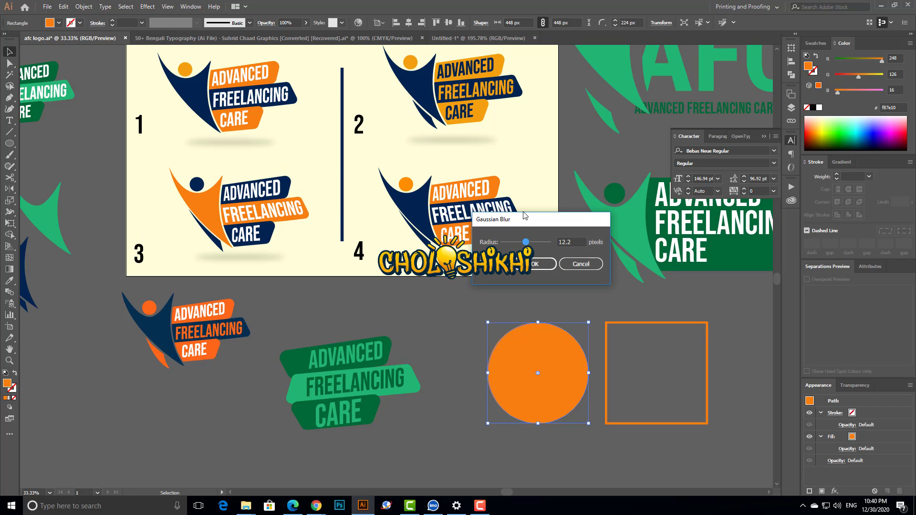
drag(525, 216, 355, 222)
click(313, 269)
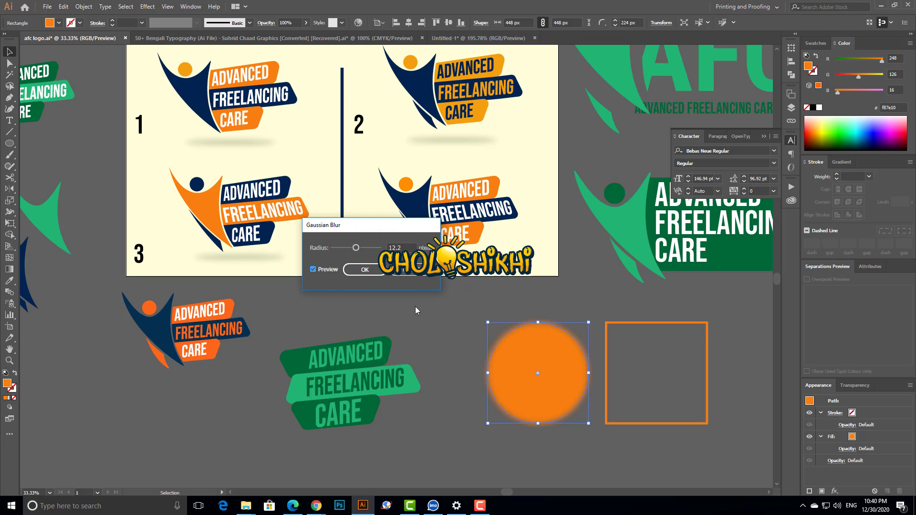
Step: Try Gaussian Blur radii of 62.1, 250 and 7.5 pixels on the orange circle
drag(370, 232, 328, 270)
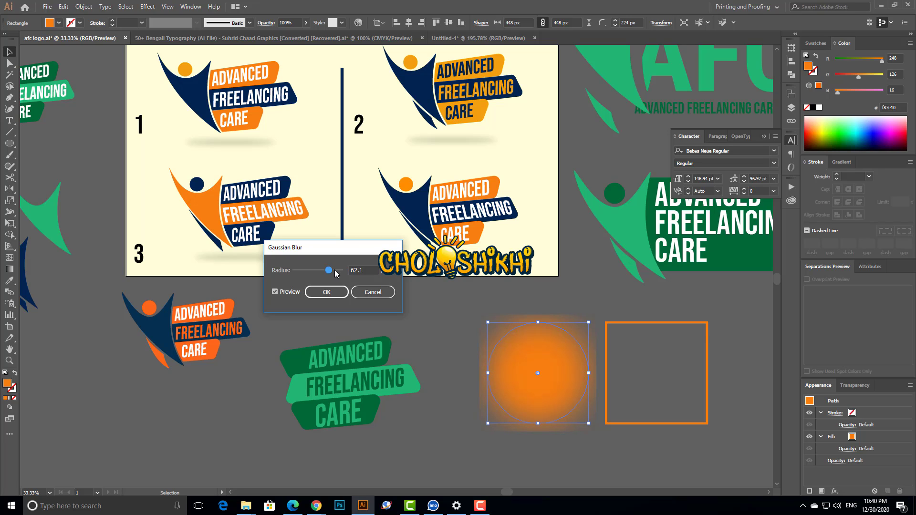
drag(335, 271, 346, 272)
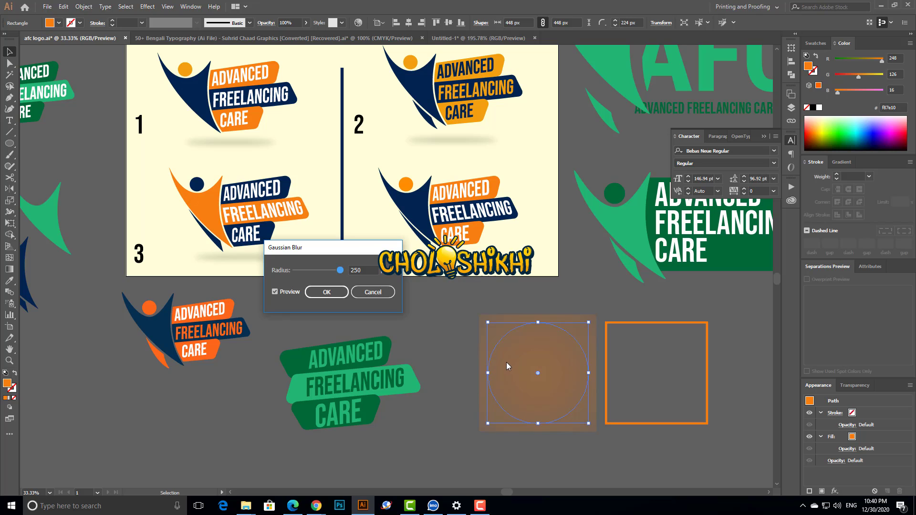
click(310, 269)
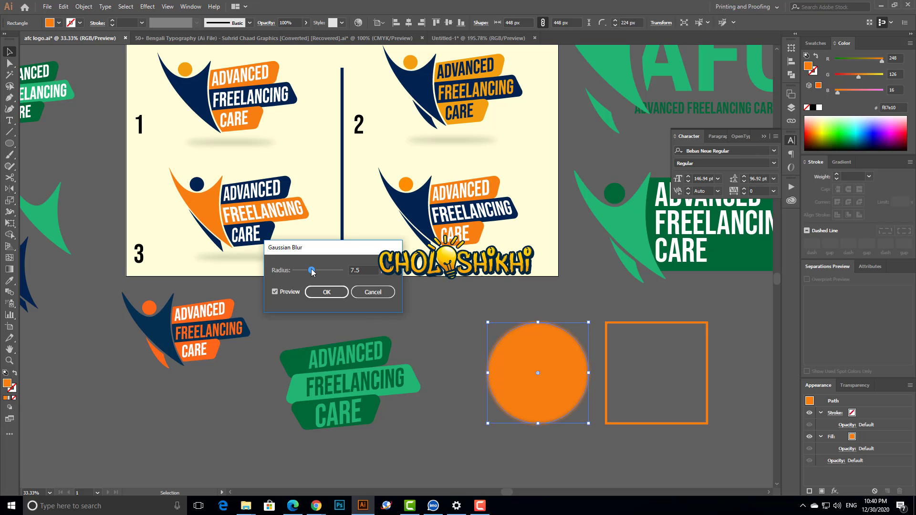
Step: Set the blur radius to 17 pixels, apply the effect to the orange circle and clear the selection
mouse_move(311, 269)
mouse_down()
mouse_move(328, 272)
mouse_move(318, 272)
mouse_up()
click(322, 272)
text(12)
key(Tab)
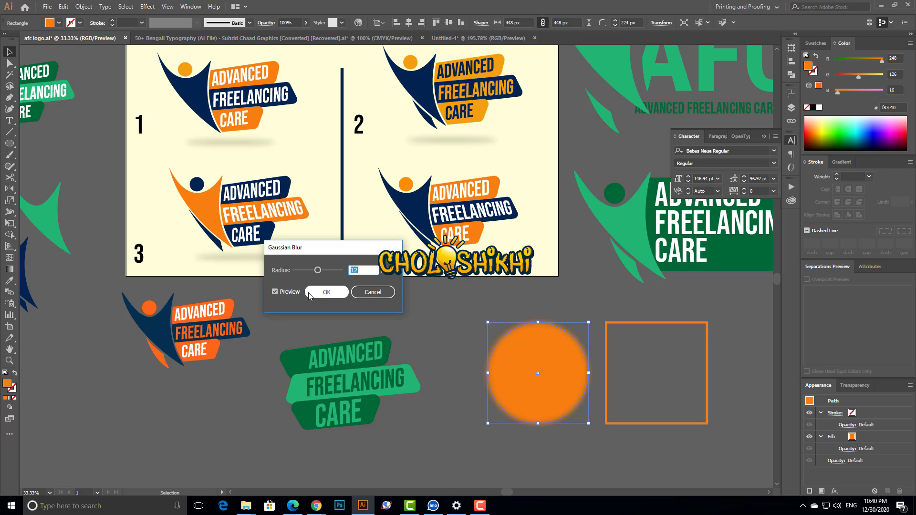
key(Tab)
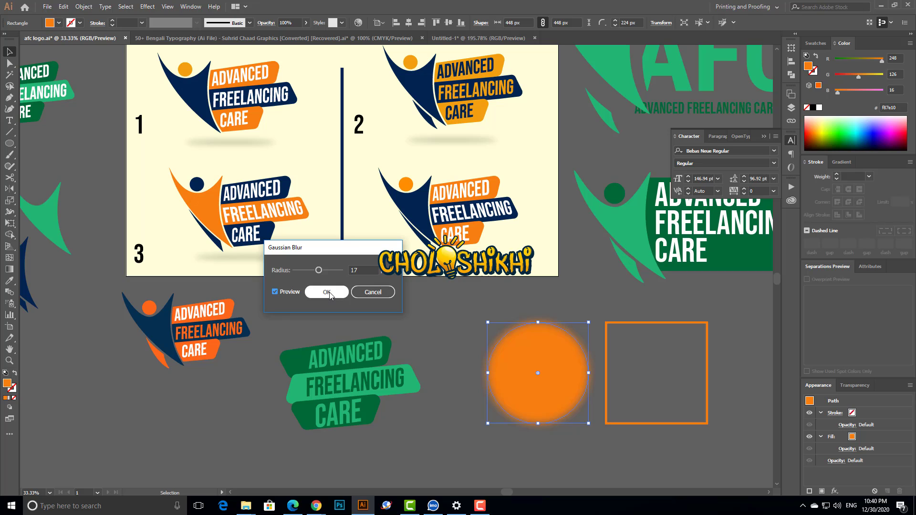
click(332, 293)
click(605, 453)
Step: Place a copy of the blurred orange circle across the artboard's edge beside logo 2
scroll(573, 427, down, 3)
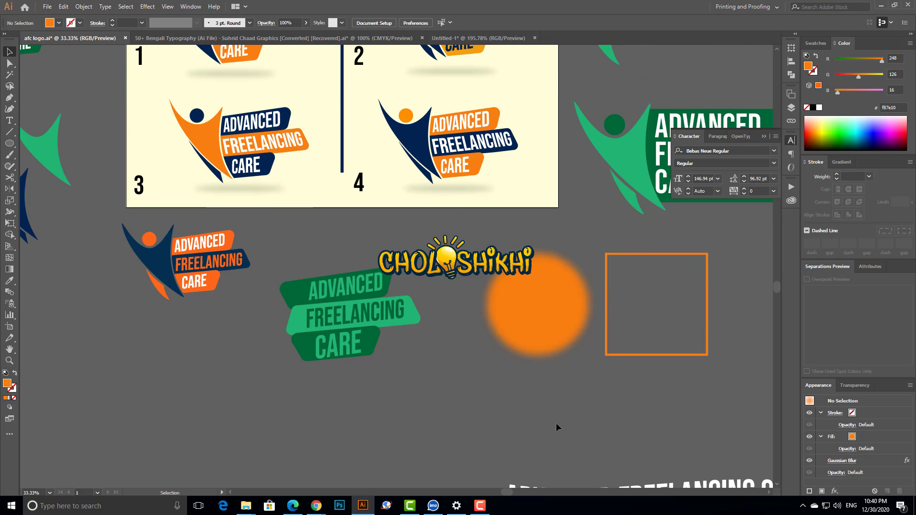
scroll(520, 442, up, 3)
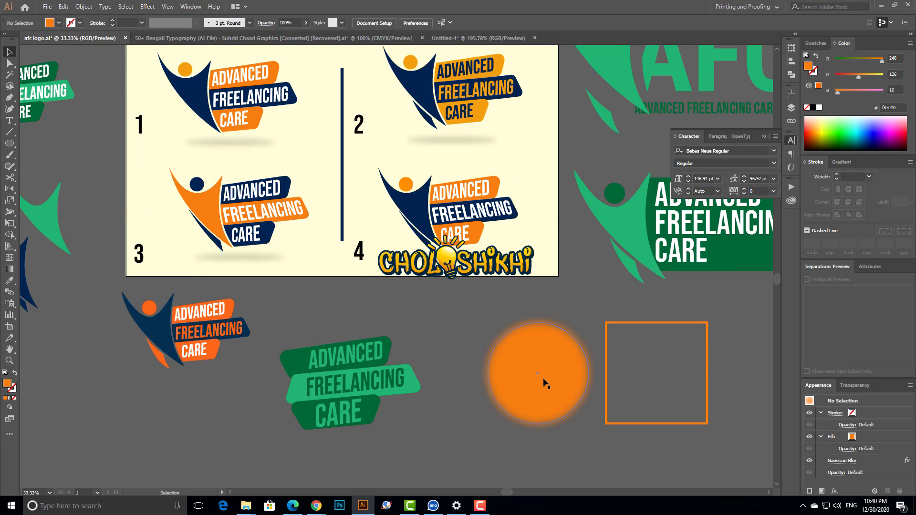
drag(546, 385, 449, 300)
click(566, 335)
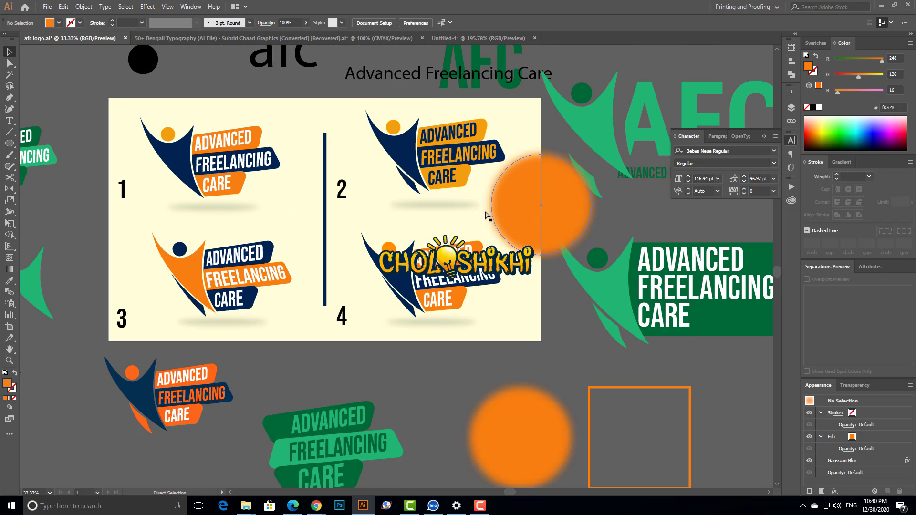
Step: Compare the blurred edge of the circle copy up close with the soft shadow under logo 2
drag(455, 188, 498, 220)
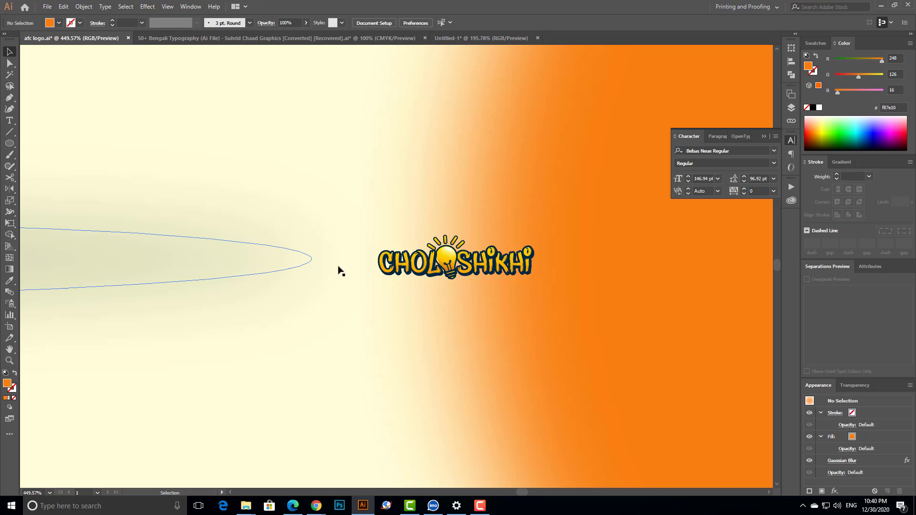
key(ctrl+minus)
key(ctrl+minus)
key(ctrl+minus)
key(ctrl+minus)
key(ctrl+minus)
key(ctrl+minus)
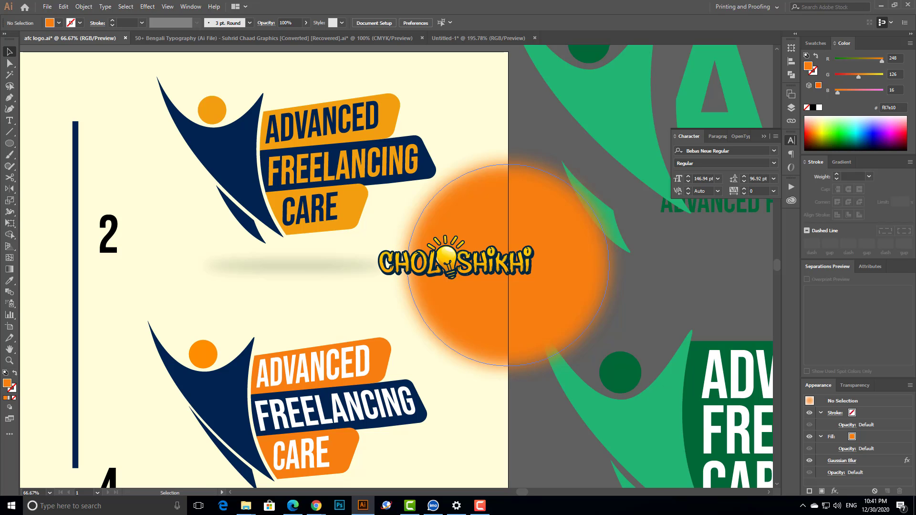
key(ctrl+minus)
Step: Fill the original blurred circle beside the outlined square with black and set its opacity to 10%
scroll(462, 335, down, 5)
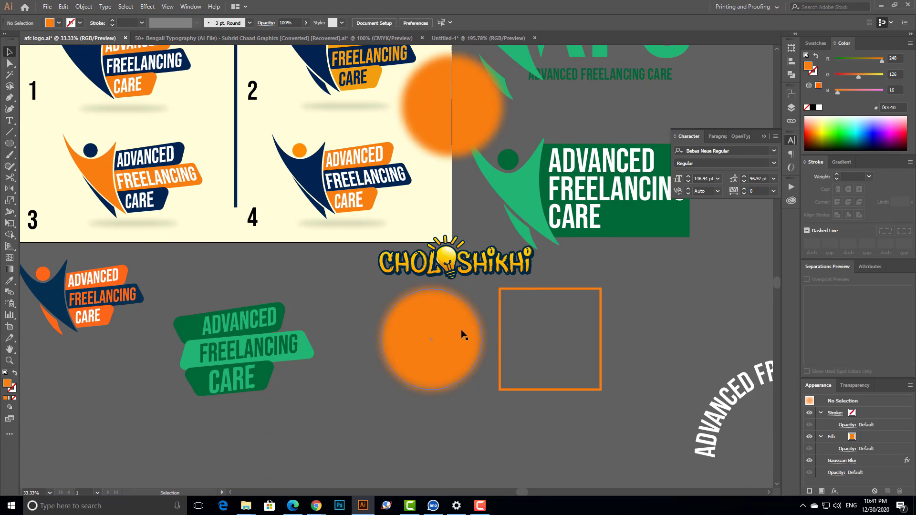
click(446, 321)
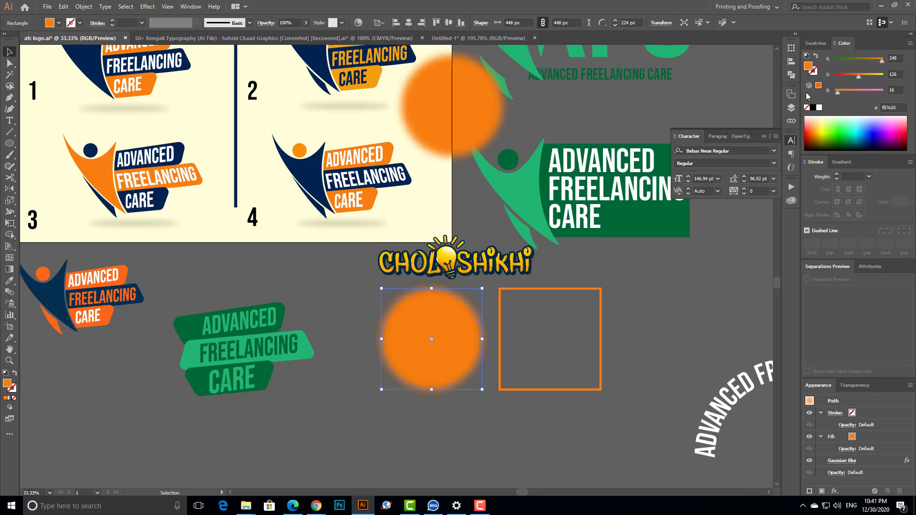
click(813, 110)
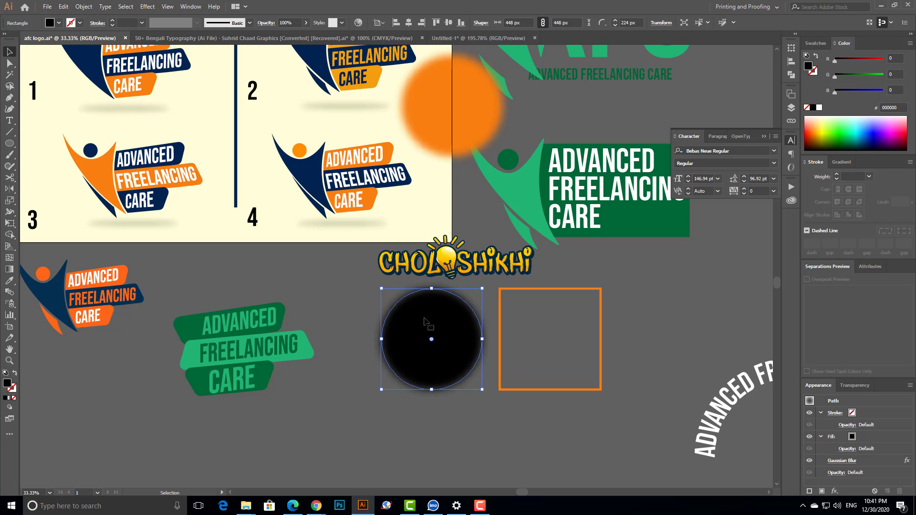
click(856, 386)
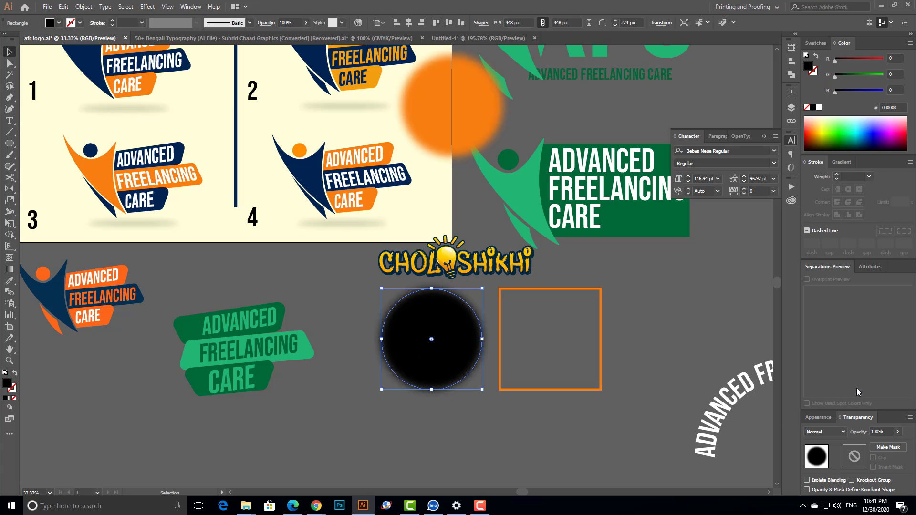
click(887, 432)
text(10)
key(Return)
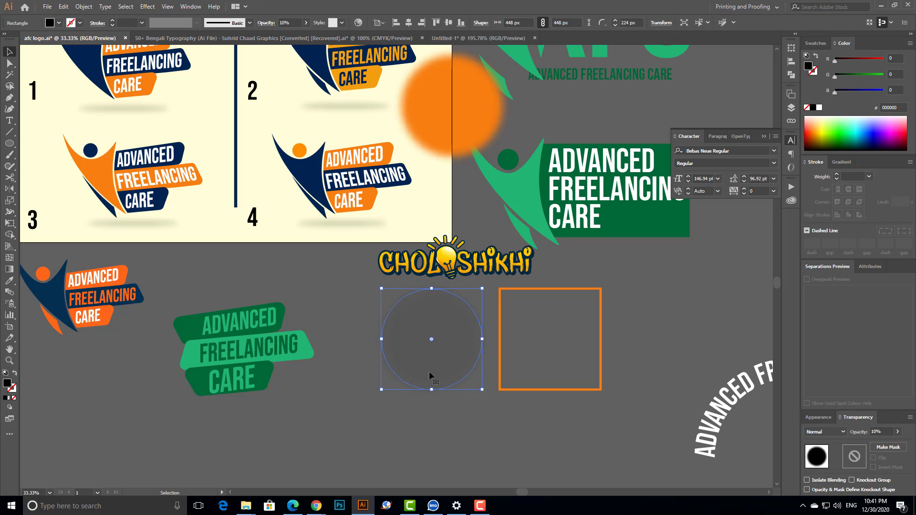
Step: Try moving the faded circle onto the artboard near logo 4, and undo the move
drag(430, 375, 266, 183)
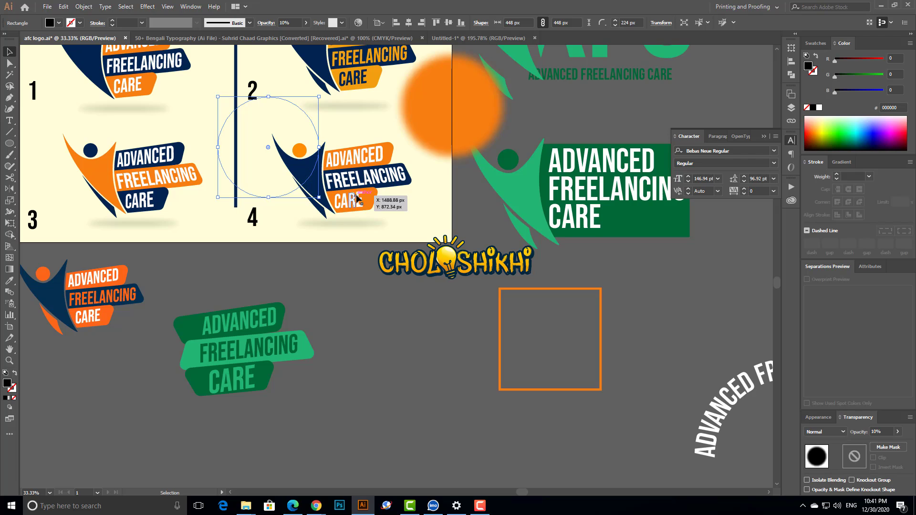
key(ctrl+z)
Step: Fill the blurred circle copy at the artboard's edge with black, set its opacity to 10%, and reselect it to check the result
click(433, 96)
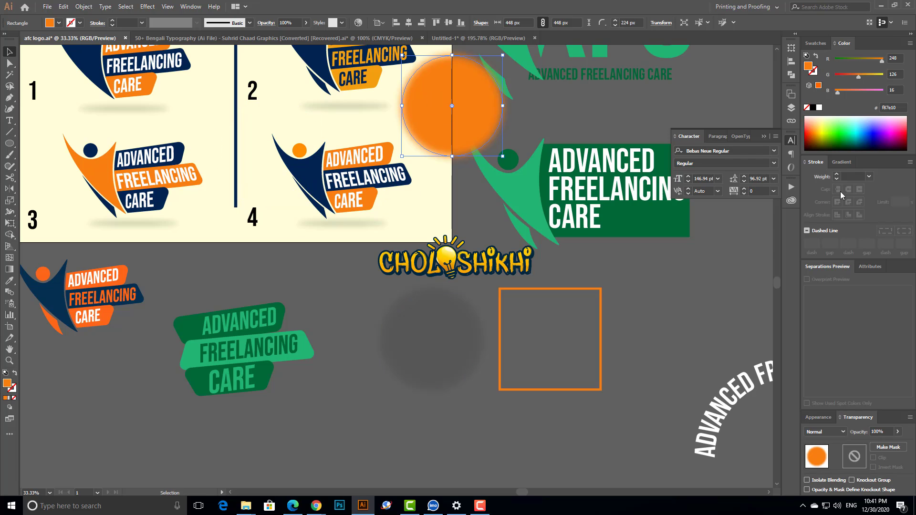
click(812, 108)
click(878, 432)
text(10)
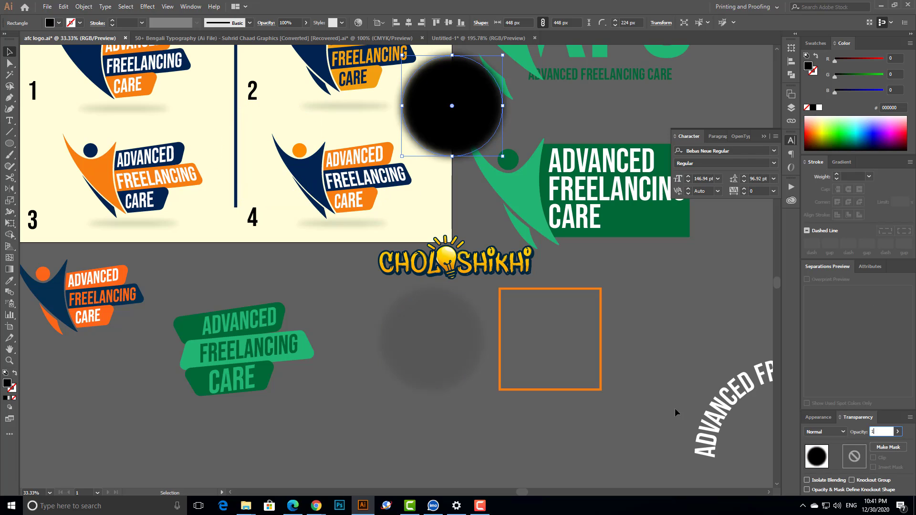
key(Return)
scroll(497, 310, up, 2)
click(543, 167)
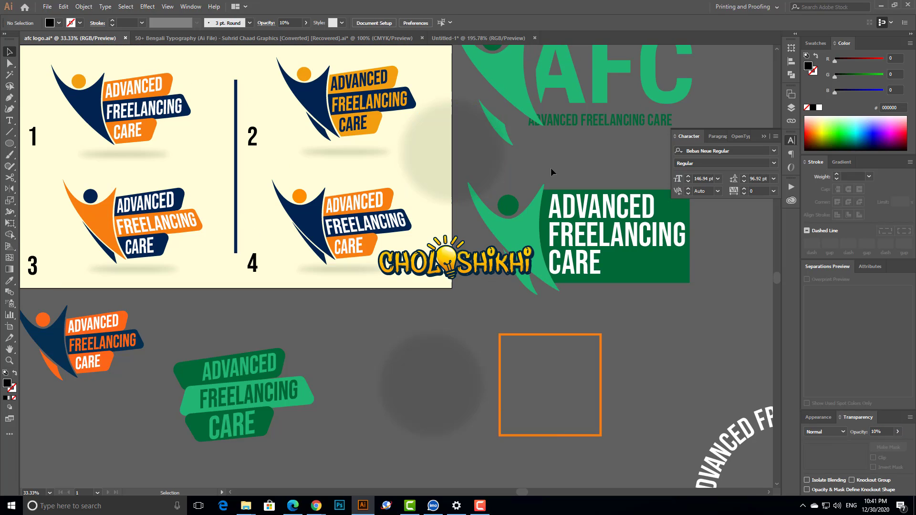
click(429, 137)
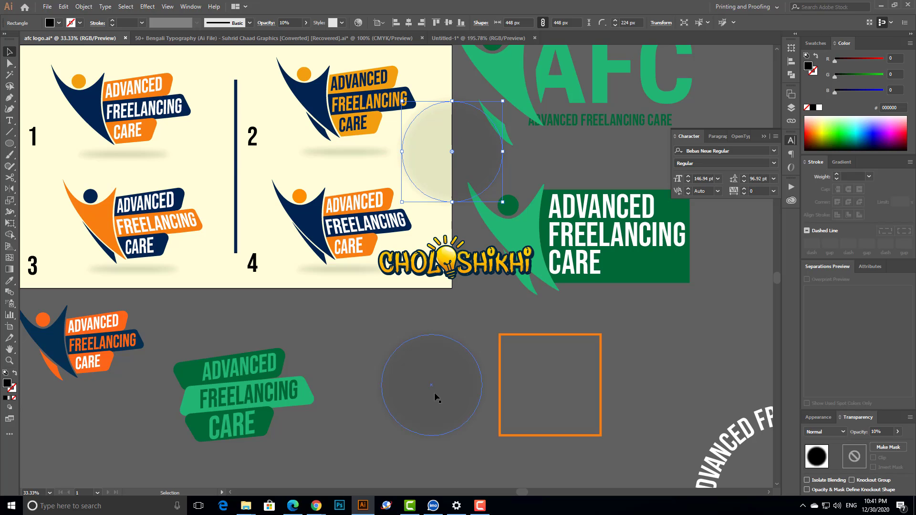
Step: Move the faded circle copy off the artboard's edge onto the canvas between the two green logos
click(435, 412)
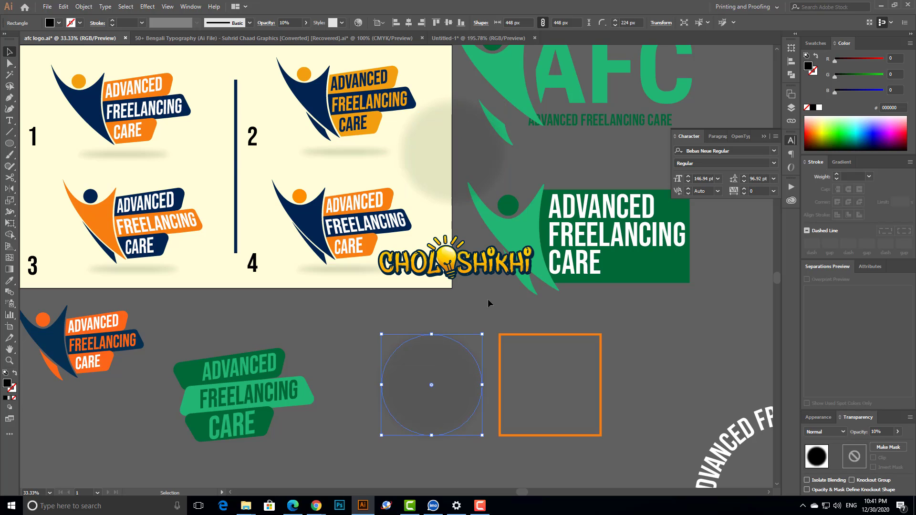
click(454, 158)
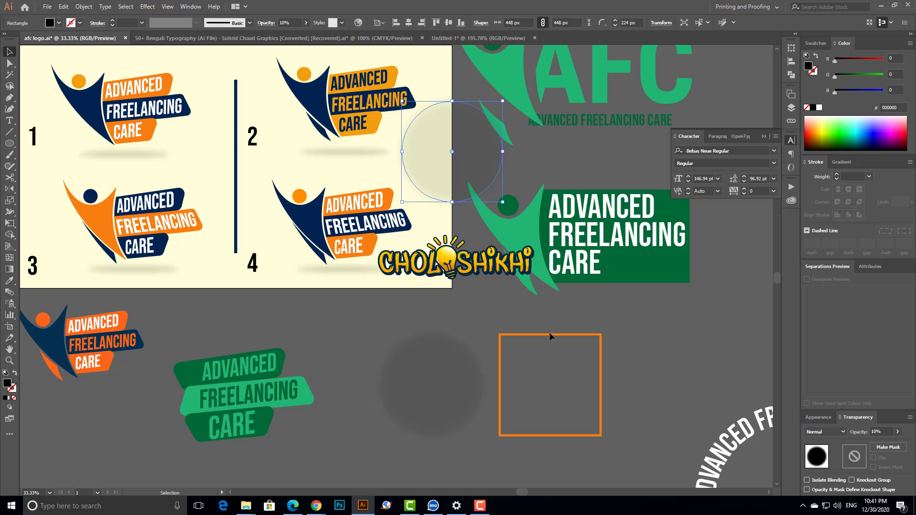
key(ctrl+minus)
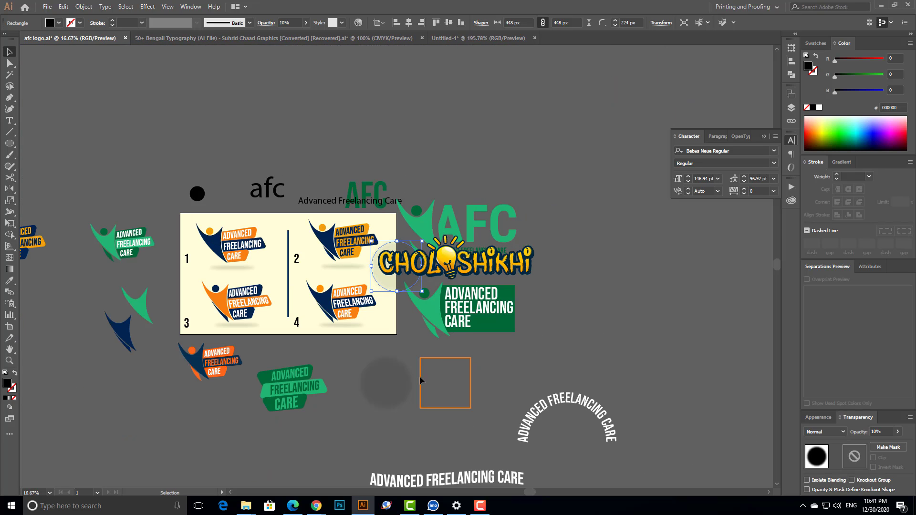
drag(355, 405, 437, 375)
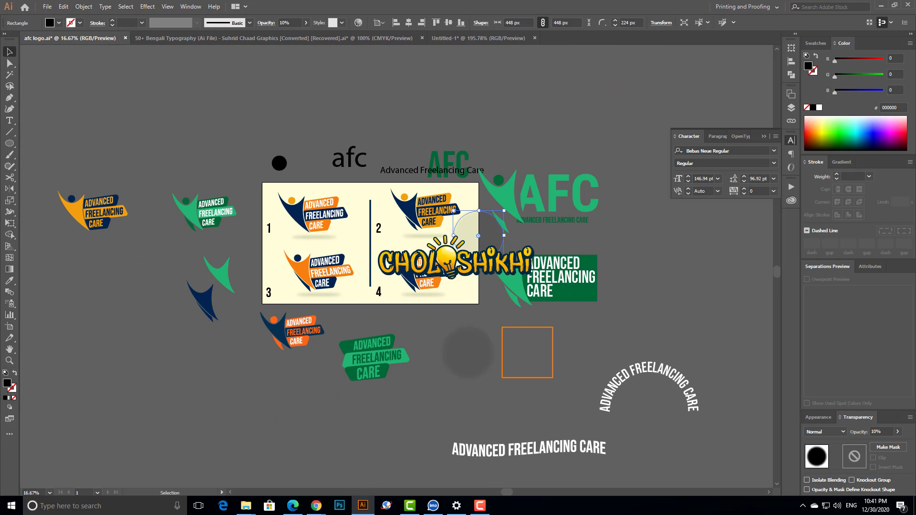
scroll(477, 234, down, 3)
drag(484, 185, 530, 186)
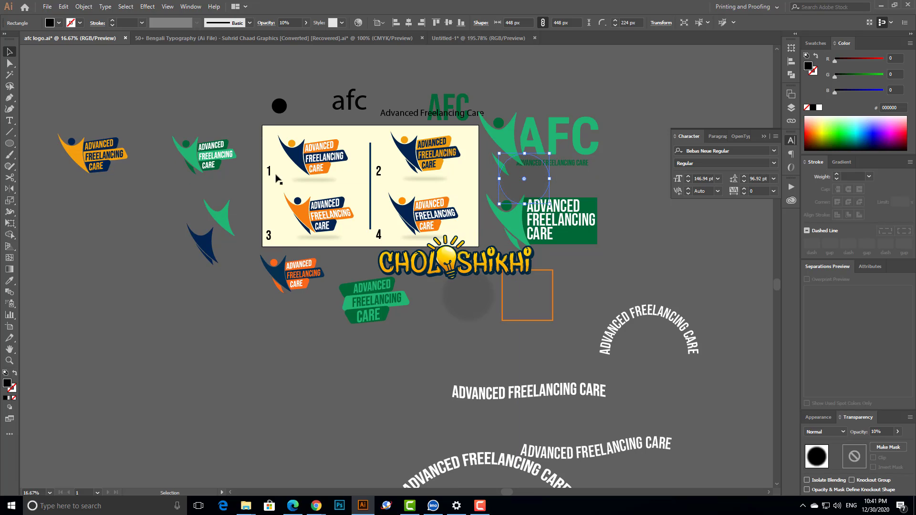
Step: Draw a flat black ellipse about 402 px wide and 51 px high below the faded circle
right_click(9, 143)
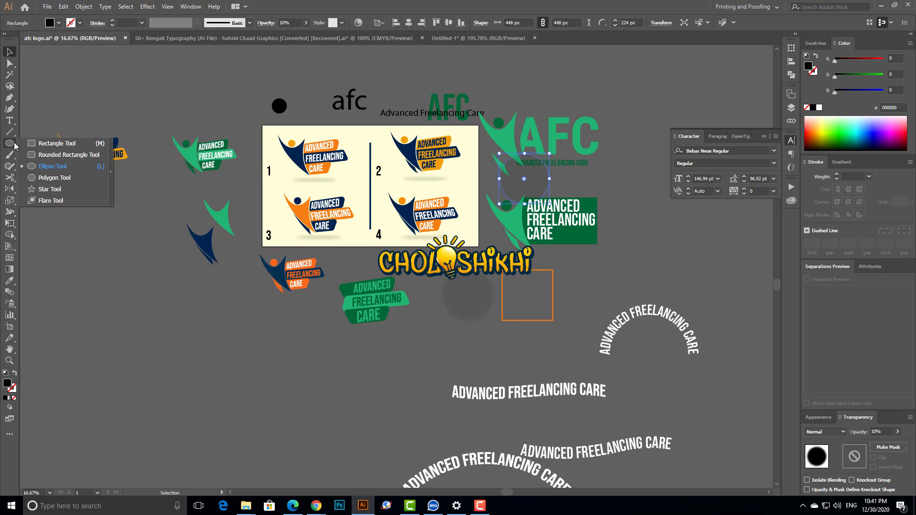
click(53, 166)
drag(433, 345, 480, 350)
scroll(448, 339, up, 6)
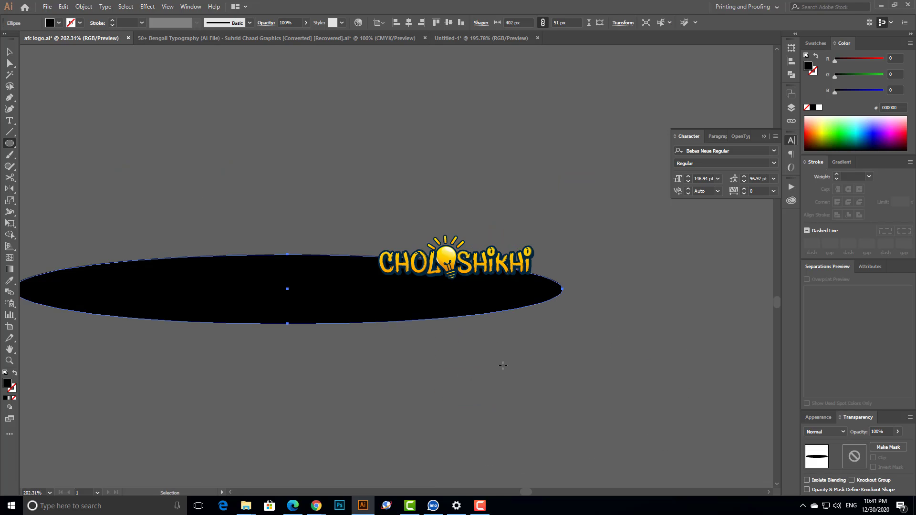
scroll(503, 365, down, 5)
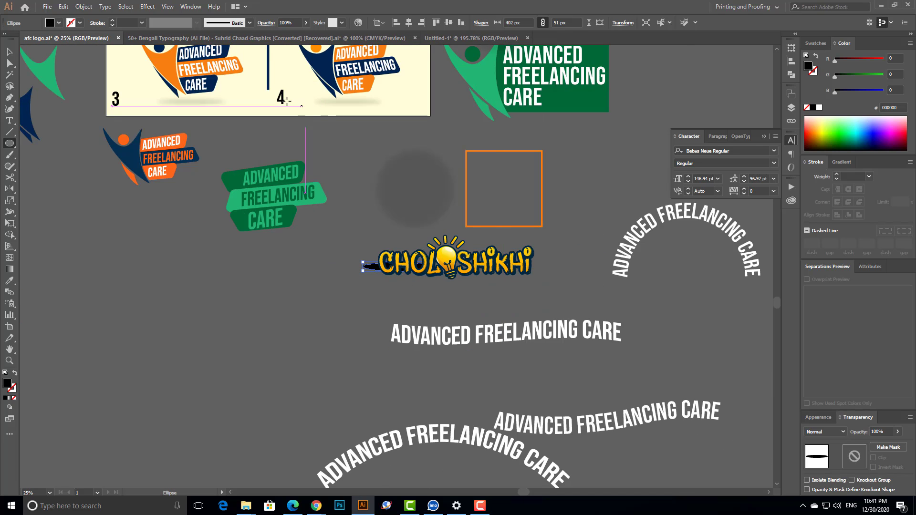
scroll(726, 266, up, 1)
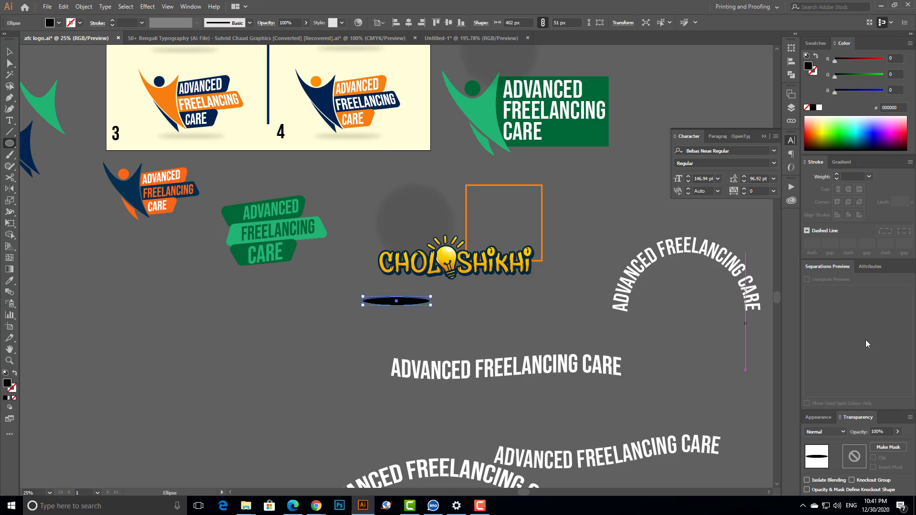
Step: Apply a Gaussian Blur with a 17-pixel radius to the flat black ellipse, previewing the effect
click(147, 6)
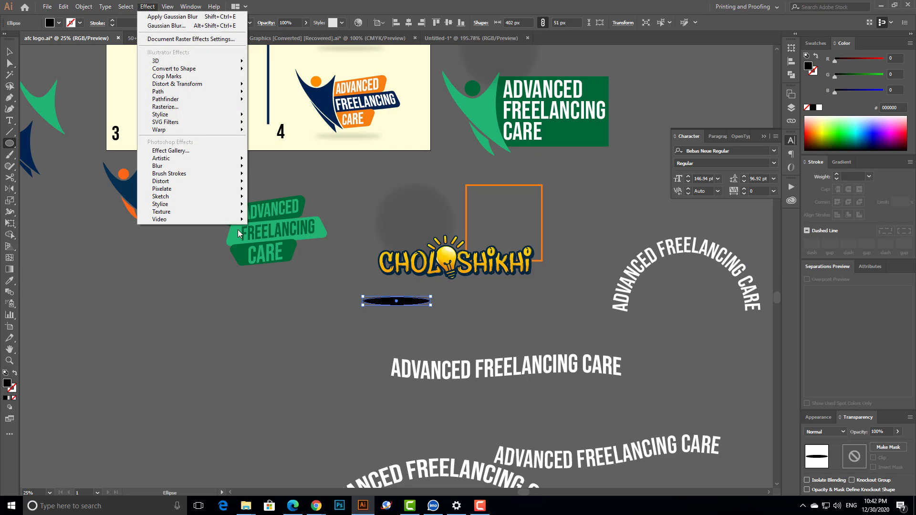
mouse_move(214, 170)
click(282, 168)
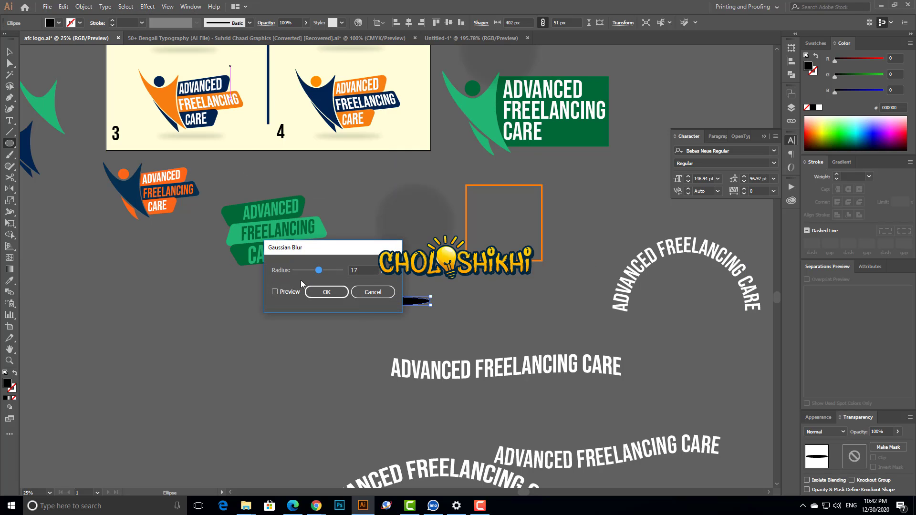
drag(322, 247, 591, 261)
click(544, 305)
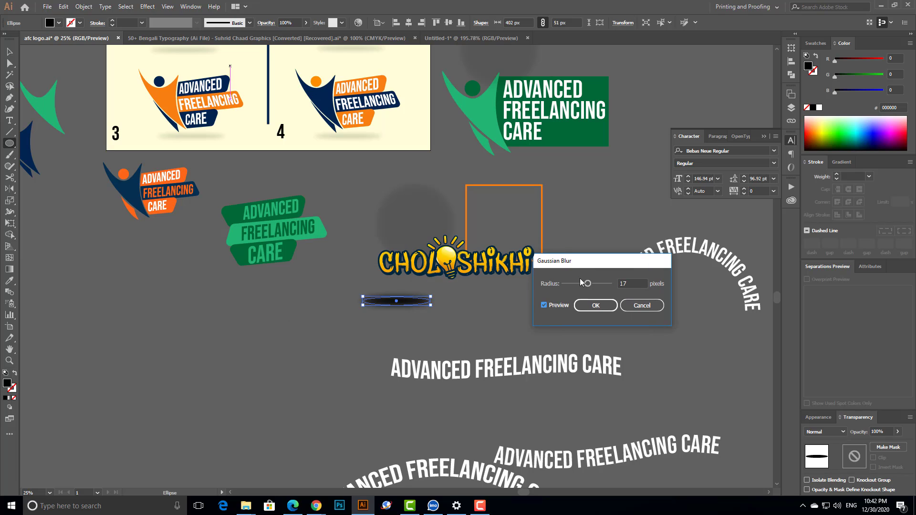
click(596, 305)
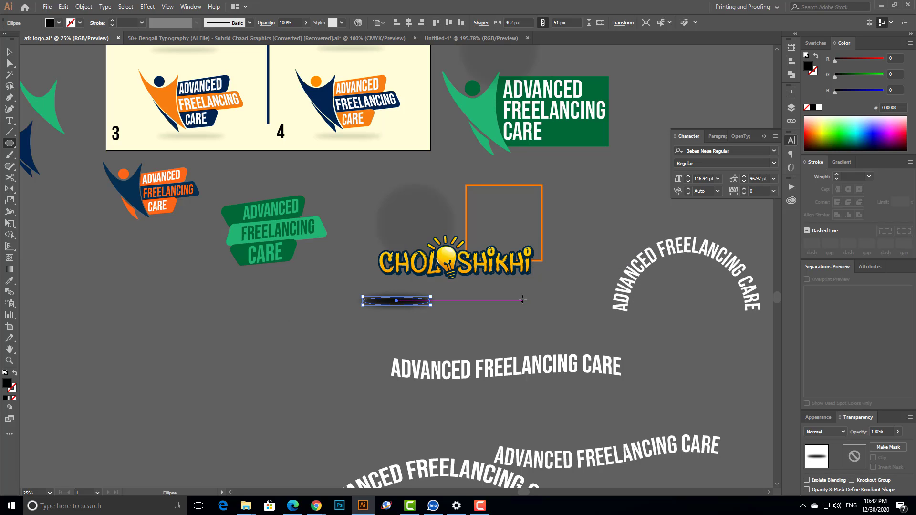
Step: Set the blurred ellipse's opacity to 20% and move it onto the artboard beside the base of logo 4
key(v)
click(442, 333)
click(397, 301)
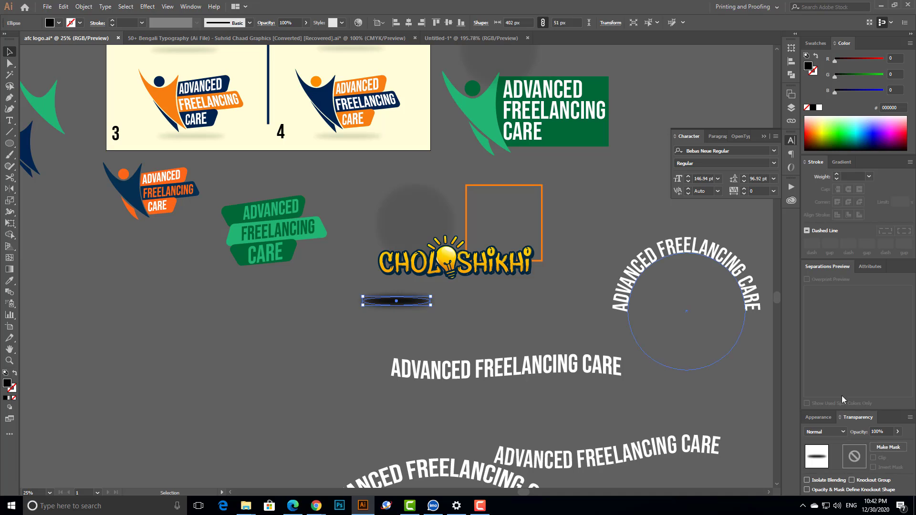
click(879, 431)
text(20)
key(Return)
click(459, 302)
drag(403, 302, 404, 127)
scroll(408, 160, up, 3)
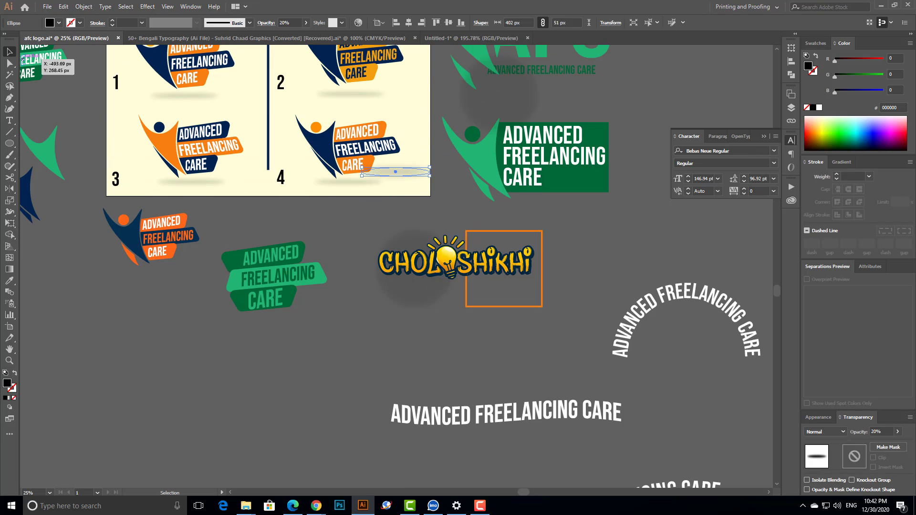
Step: Set the blurred ellipse's opacity to 10% and deselect it to judge the result
click(878, 432)
text(10)
key(Return)
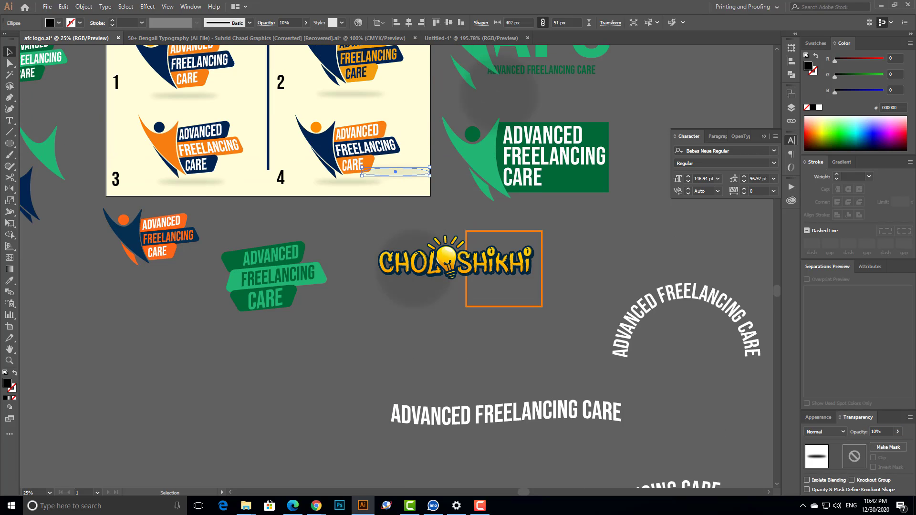
click(359, 220)
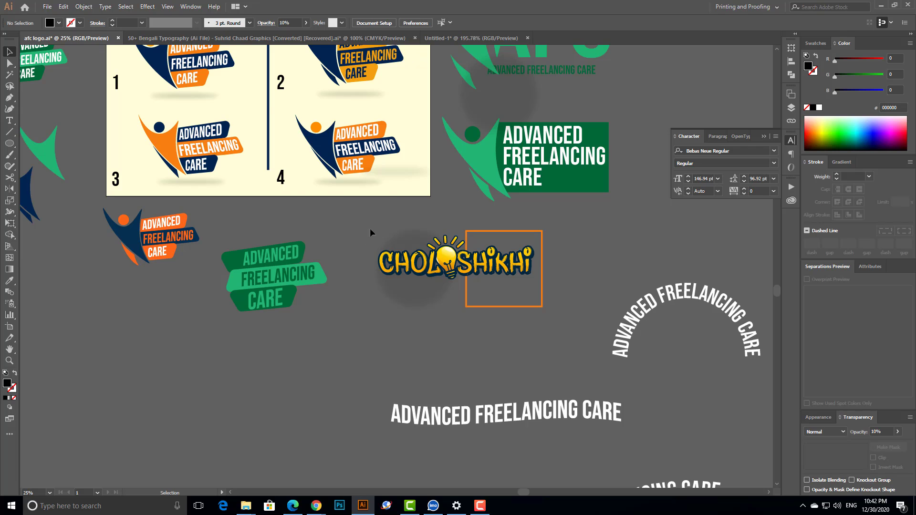
Step: Move logo 4's existing shadow below the artboard and place the blurred ellipse under logo 4, flattened to about 30 px high
drag(356, 115, 514, 291)
drag(418, 285, 399, 352)
drag(374, 293, 326, 402)
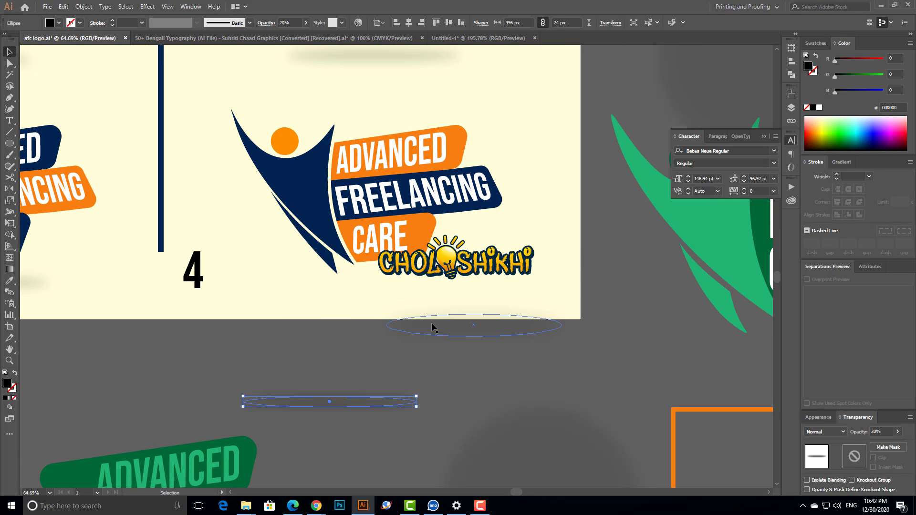
drag(433, 327, 370, 295)
click(488, 382)
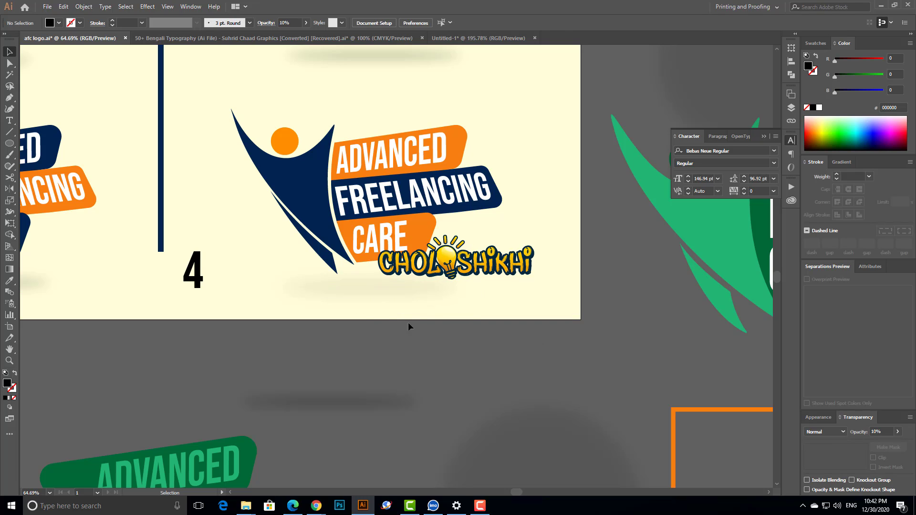
Step: Set the opacity of the new shadow under logo 4 to 15%
click(409, 294)
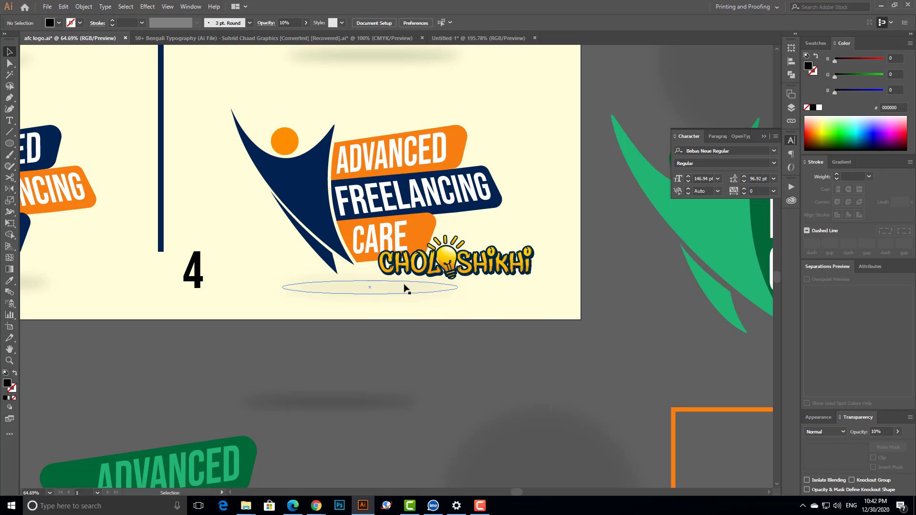
click(886, 430)
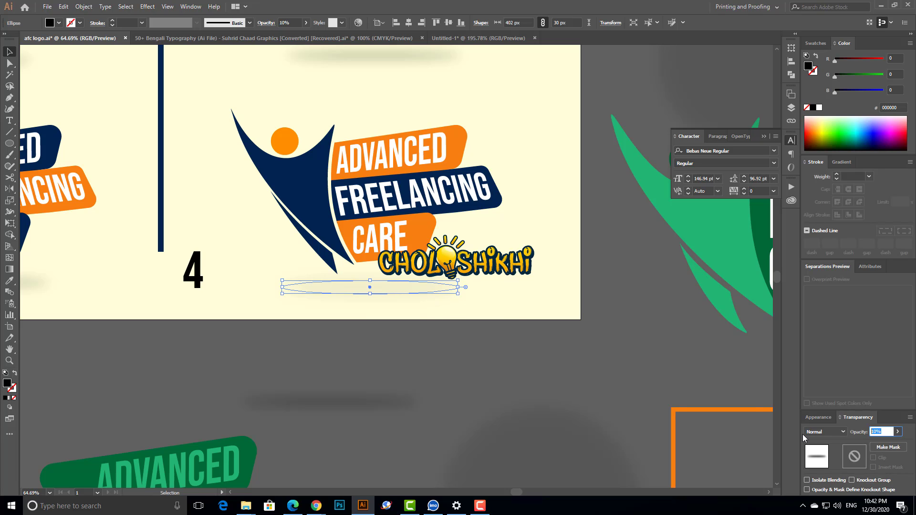
text(15)
key(Return)
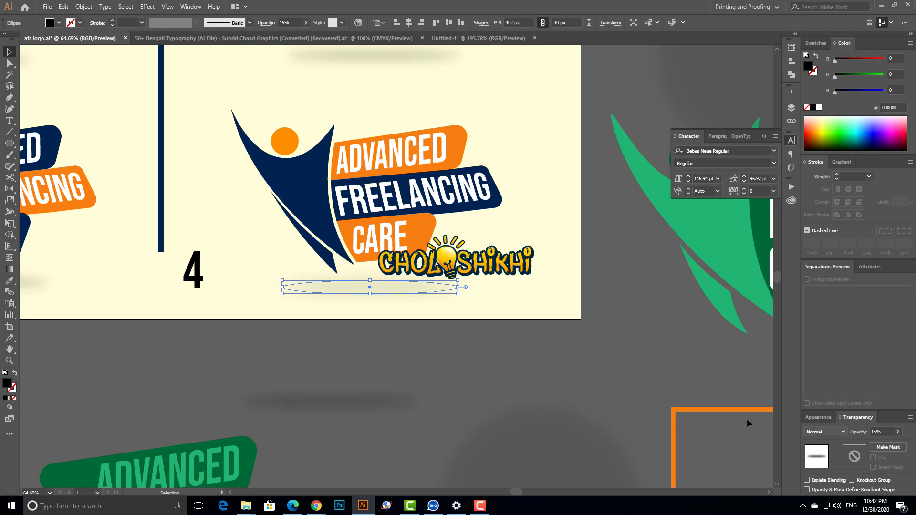
click(544, 334)
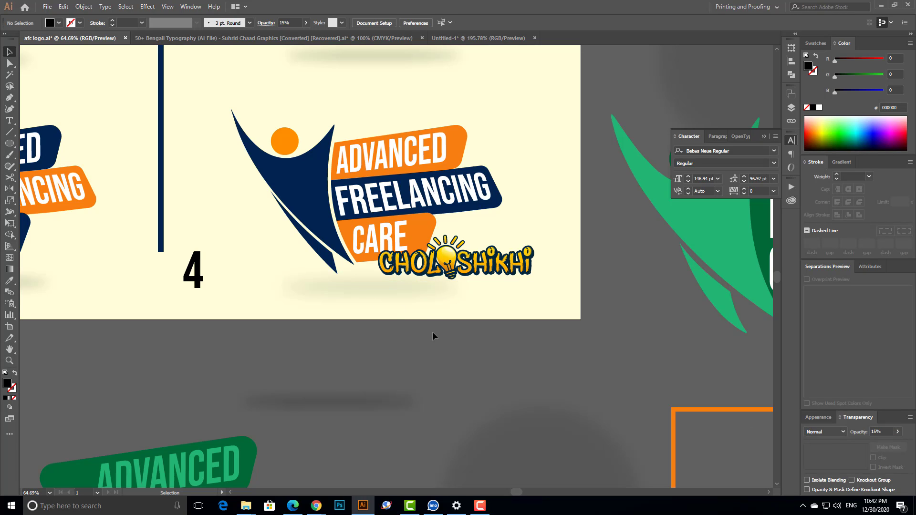
Step: Set the new logo 4 shadow's opacity to 20% and view it against the other logos' shadows
click(388, 290)
click(882, 430)
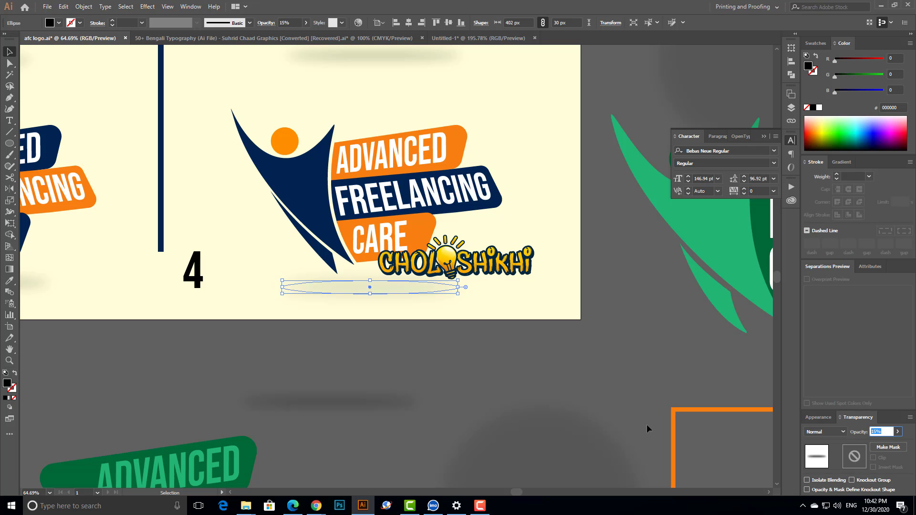
key(Return)
click(466, 336)
key(ctrl+minus)
key(ctrl+minus)
key(ctrl+minus)
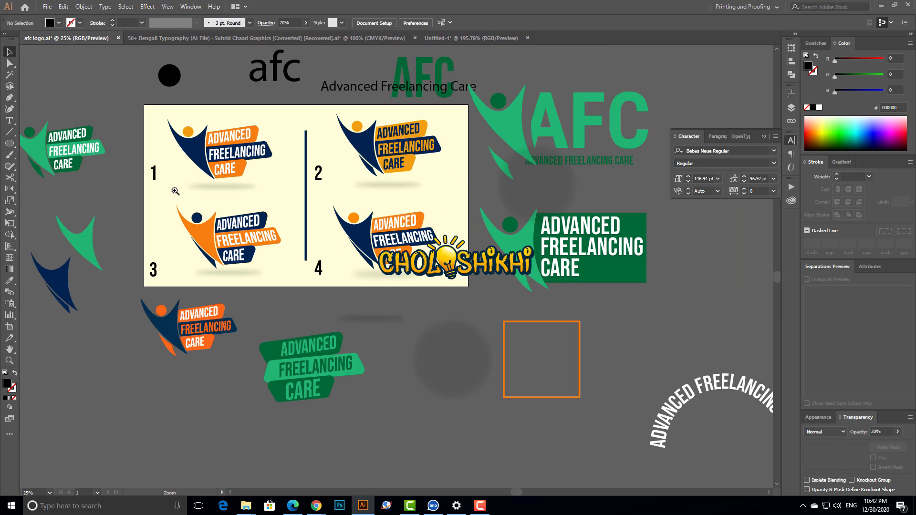
Step: Set the new logo 4 shadow's opacity to 30% and check it with the whole artboard in view
drag(176, 187, 541, 330)
click(467, 304)
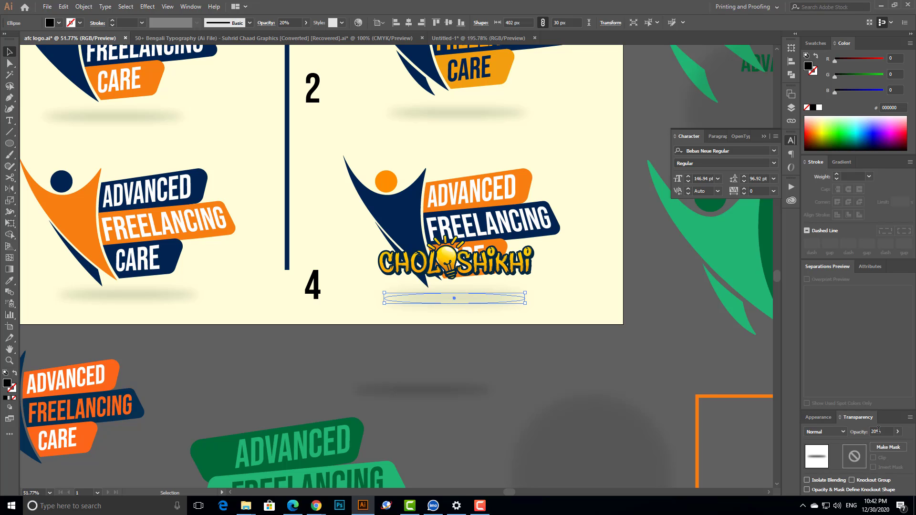
text(30)
key(Return)
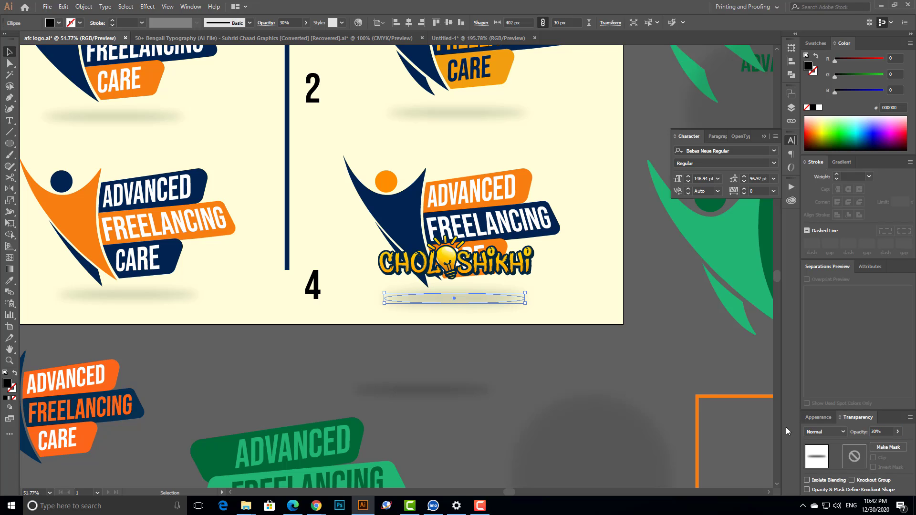
click(568, 350)
key(ctrl+minus)
key(ctrl+minus)
key(ctrl+minus)
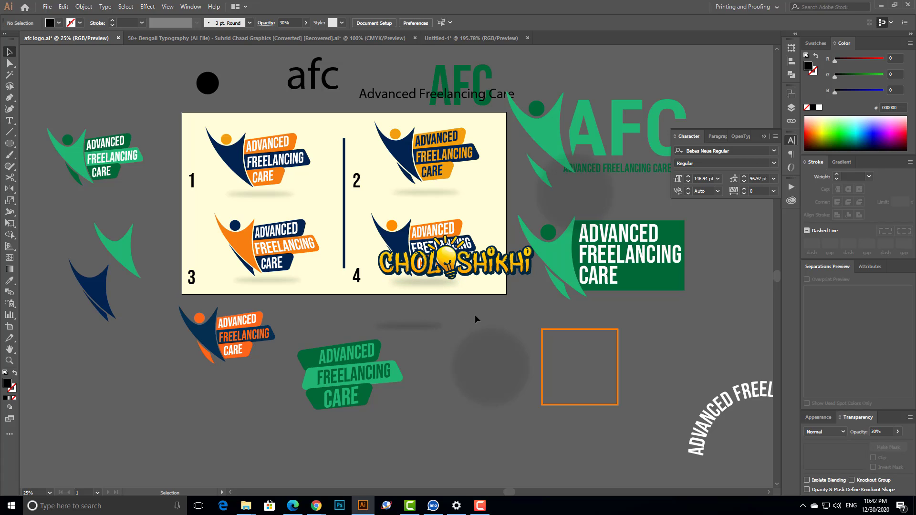
Step: Set the new logo 4 shadow's opacity to 25% and deselect it
drag(441, 334, 440, 285)
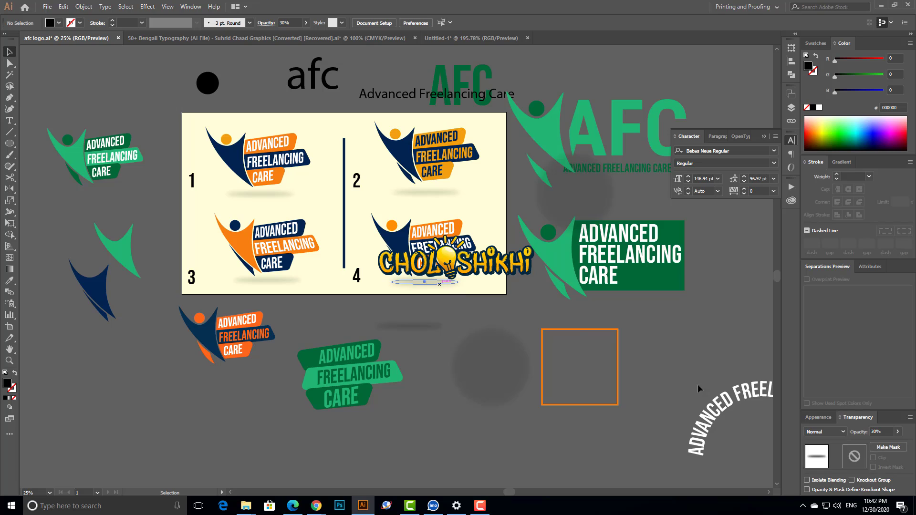
click(881, 432)
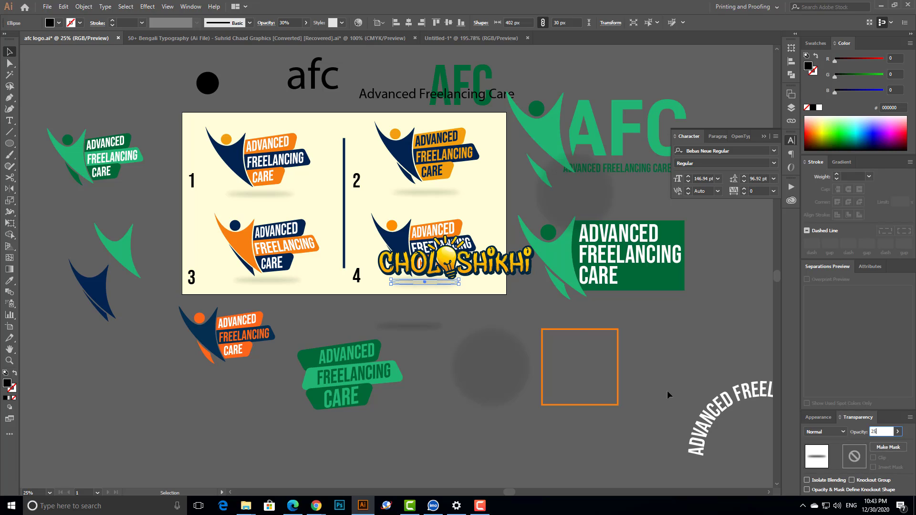
key(Return)
click(507, 313)
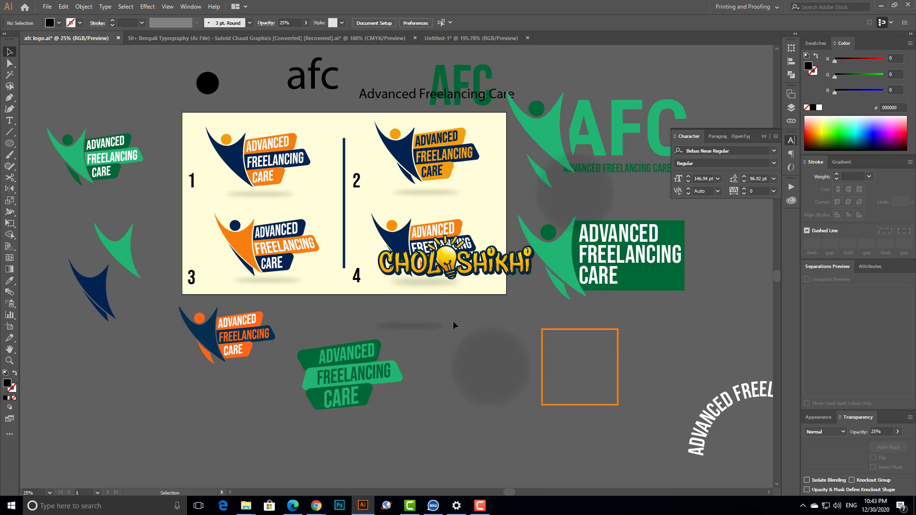
Step: Duplicate the navy and orange figure of logo 4 onto the empty canvas beside the green ADVANCED FREELANCING CARE logo
key(ctrl+minus)
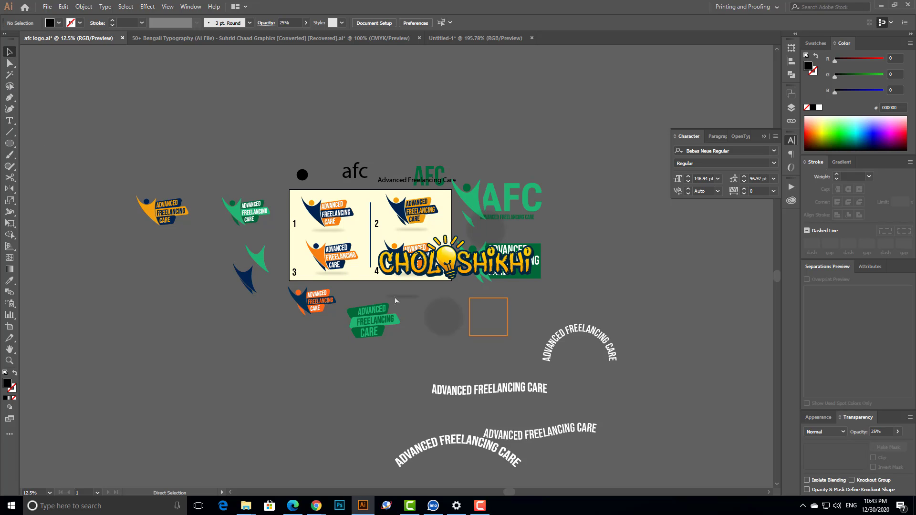
scroll(477, 291, up, 2)
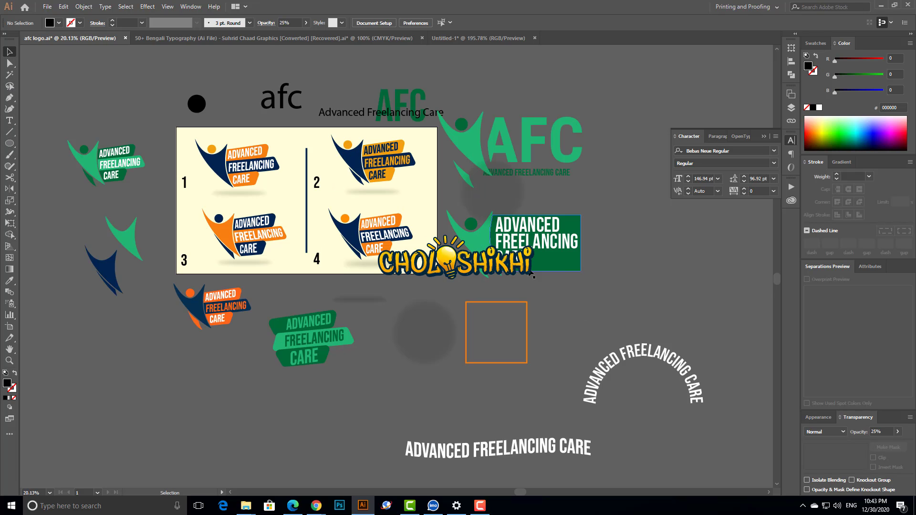
click(482, 255)
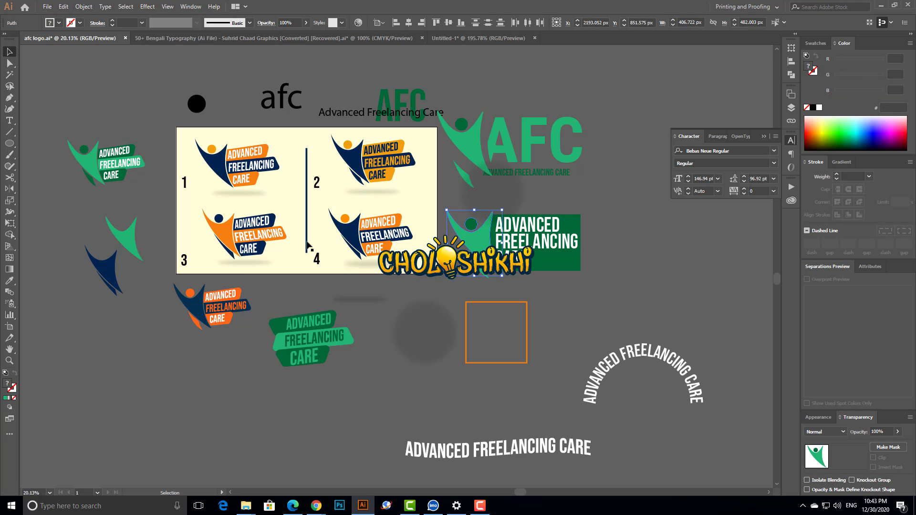
click(352, 241)
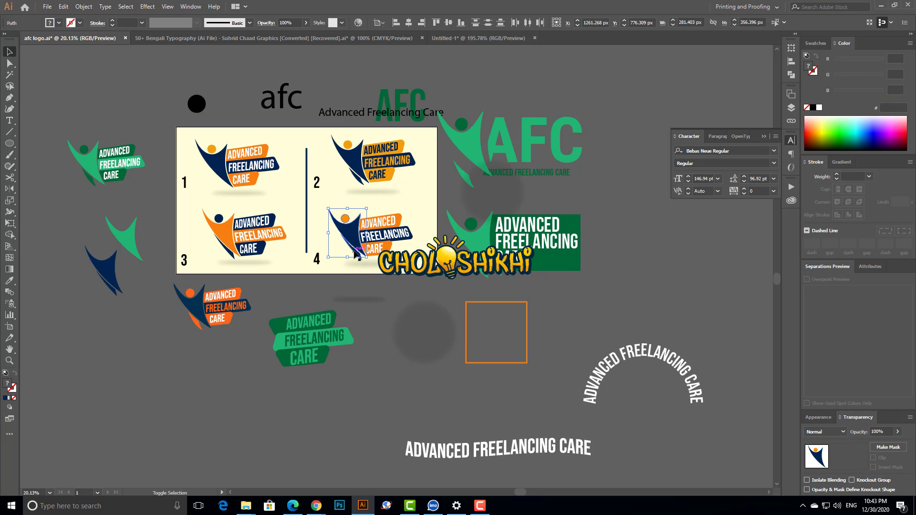
drag(355, 253, 538, 302)
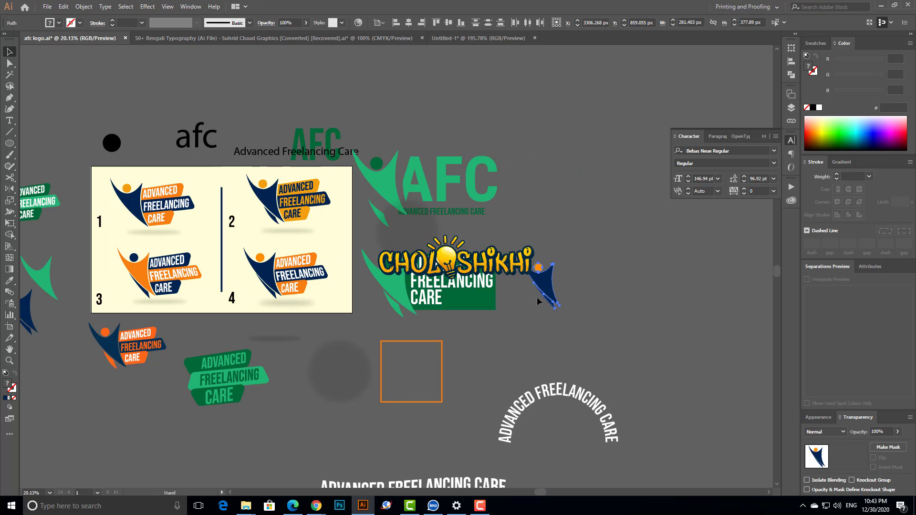
Step: Combine the copied figure's shapes into one compound path and move it slightly away from the green logo
scroll(570, 307, up, 8)
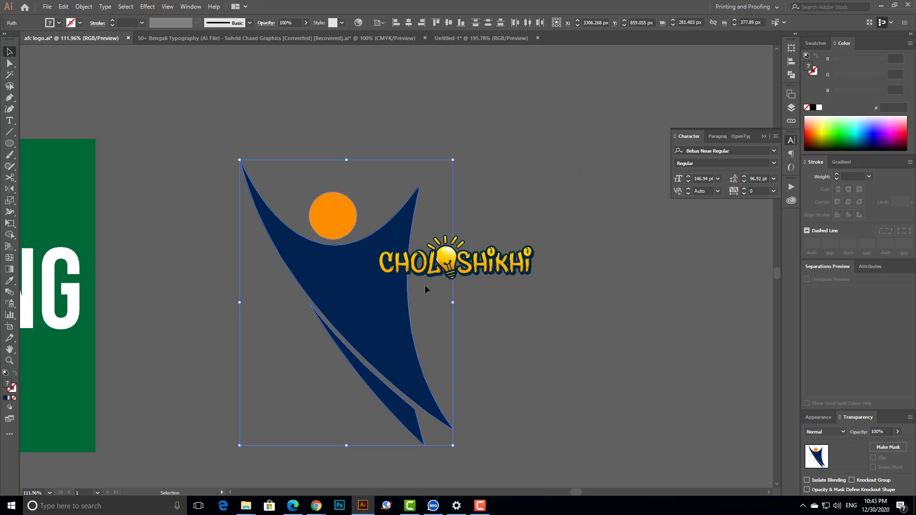
key(ctrl+8)
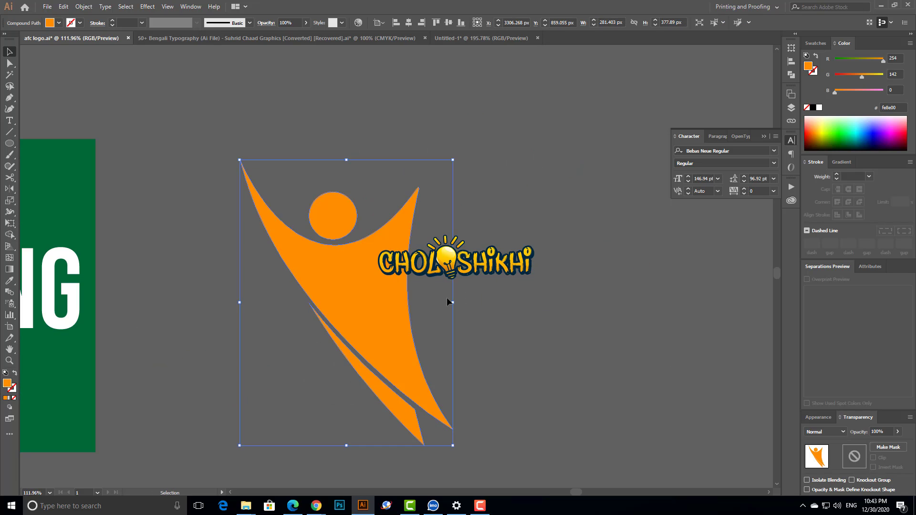
scroll(496, 305, down, 4)
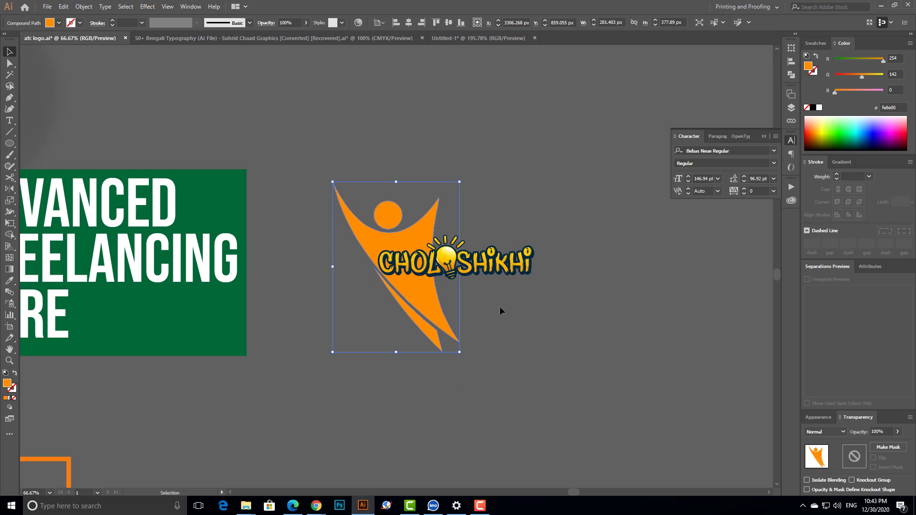
click(500, 310)
scroll(500, 309, left, 3)
scroll(500, 309, up, 1)
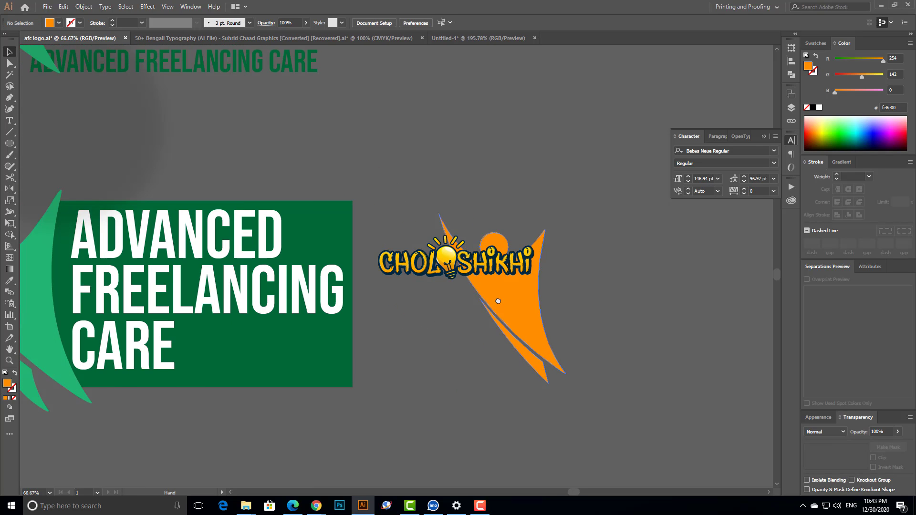
click(532, 287)
drag(518, 293, 547, 300)
Step: Place a copy of the orange figure directly behind the original and fill the copy with black
key(a)
key(v)
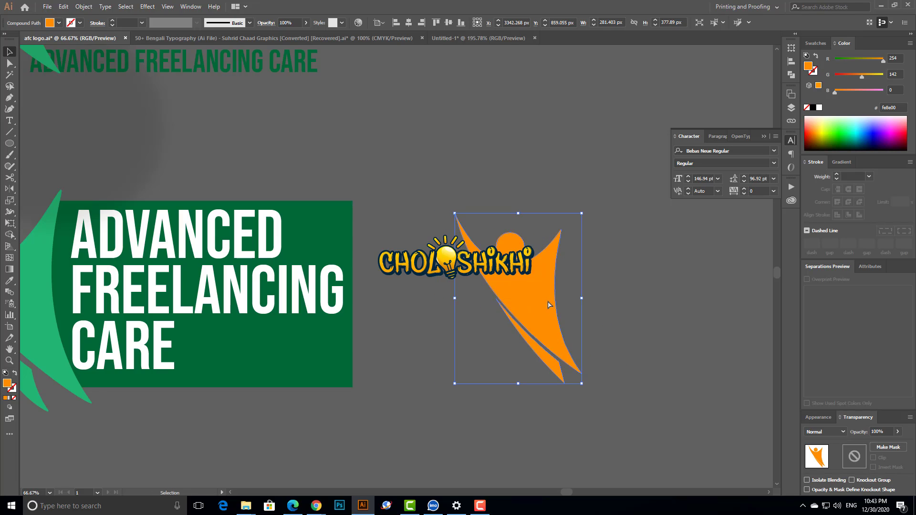
key(a)
key(v)
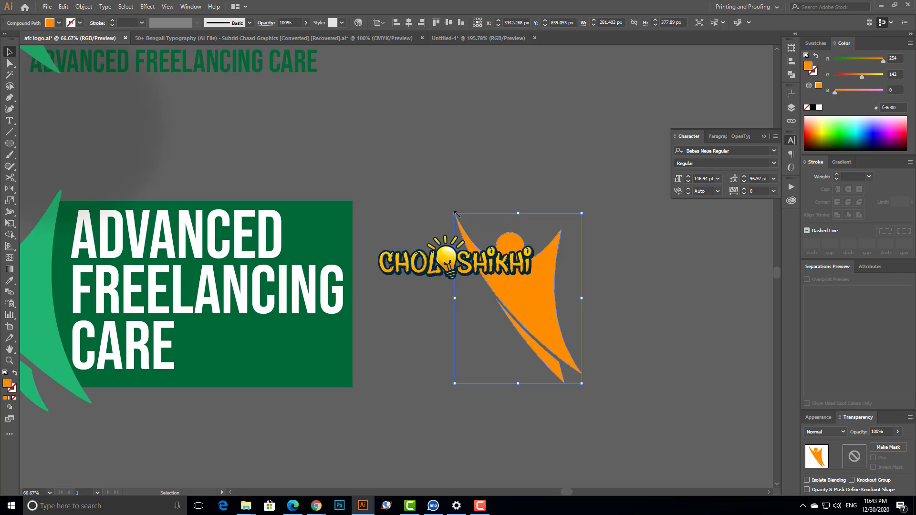
click(813, 109)
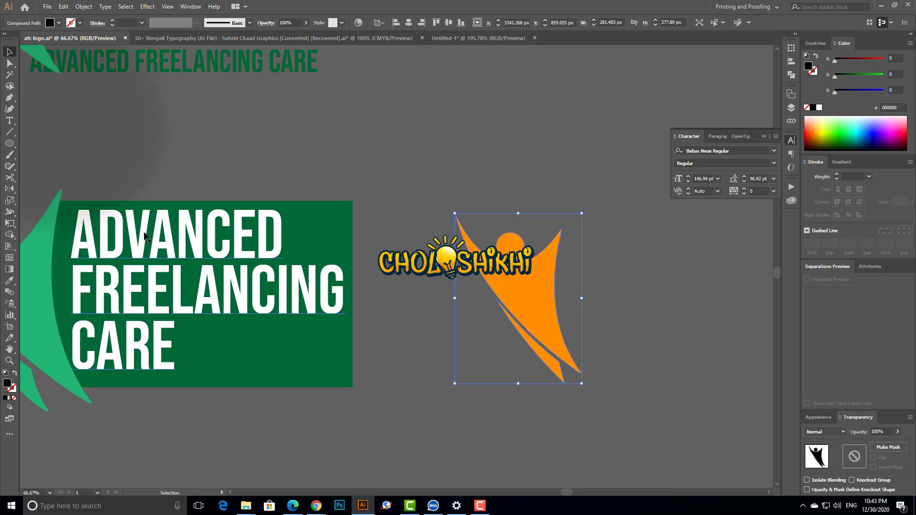
Step: Free-distort the black copy into a flattened cast shadow slanting away from the orange figure's feet, and deselect it
key(e)
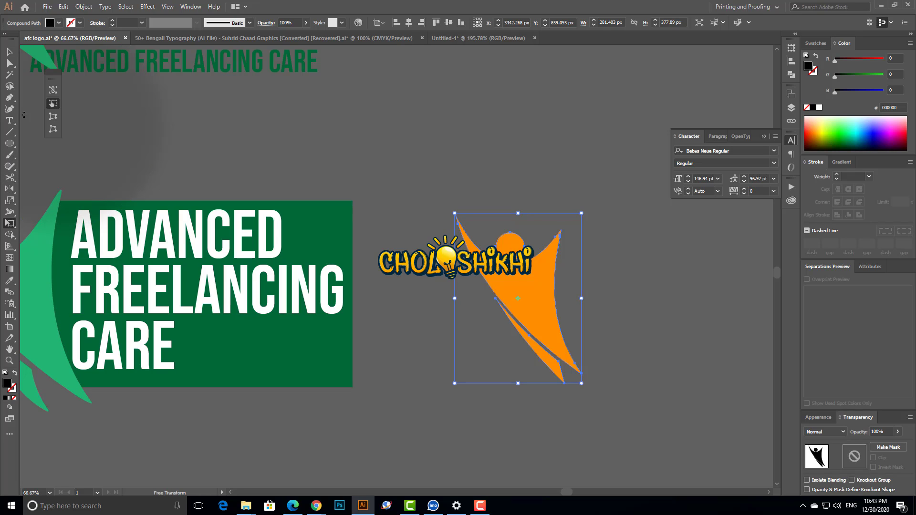
click(53, 130)
drag(454, 215, 384, 247)
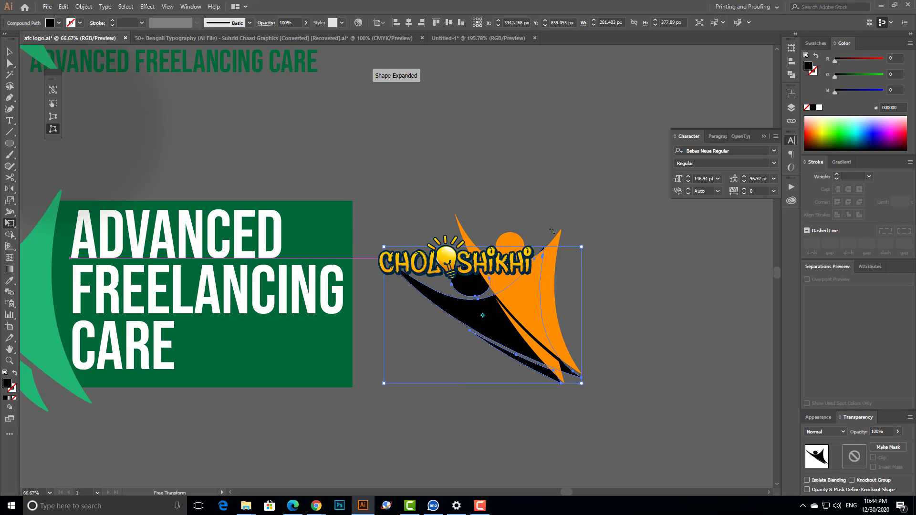
drag(582, 247, 525, 289)
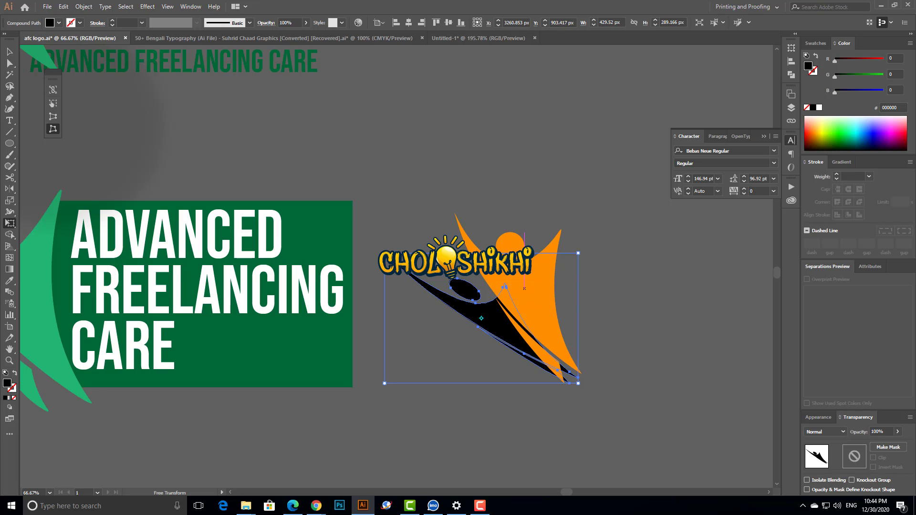
drag(385, 254, 397, 294)
drag(579, 295, 566, 320)
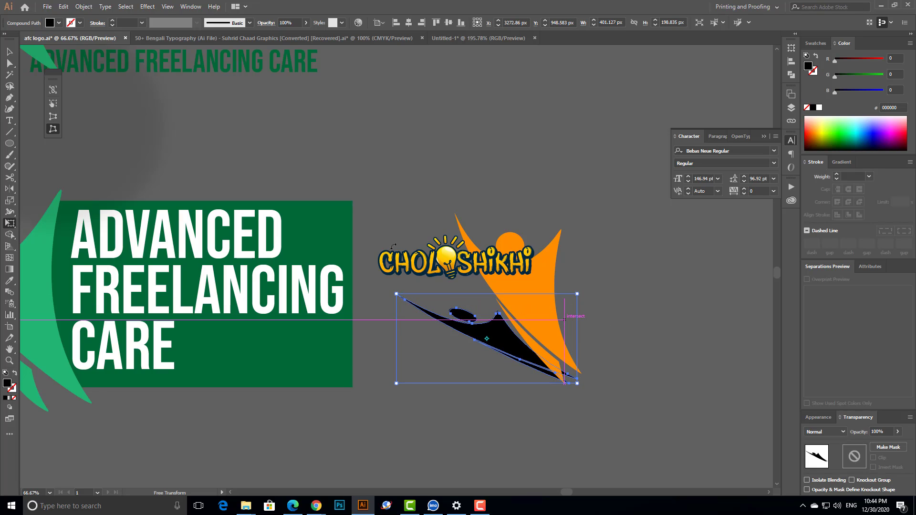
click(10, 52)
click(496, 199)
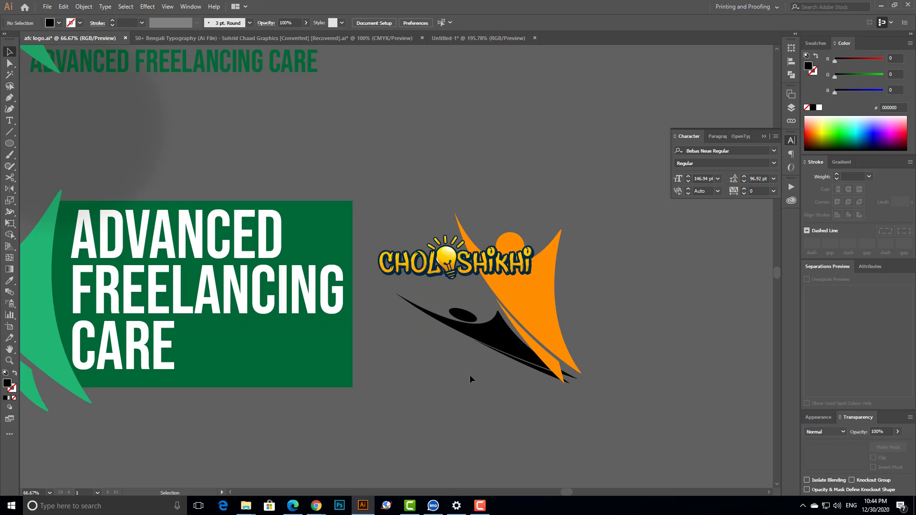
Step: Apply a Gaussian Blur with a radius of 8.7 pixels to the black cast shadow
click(497, 333)
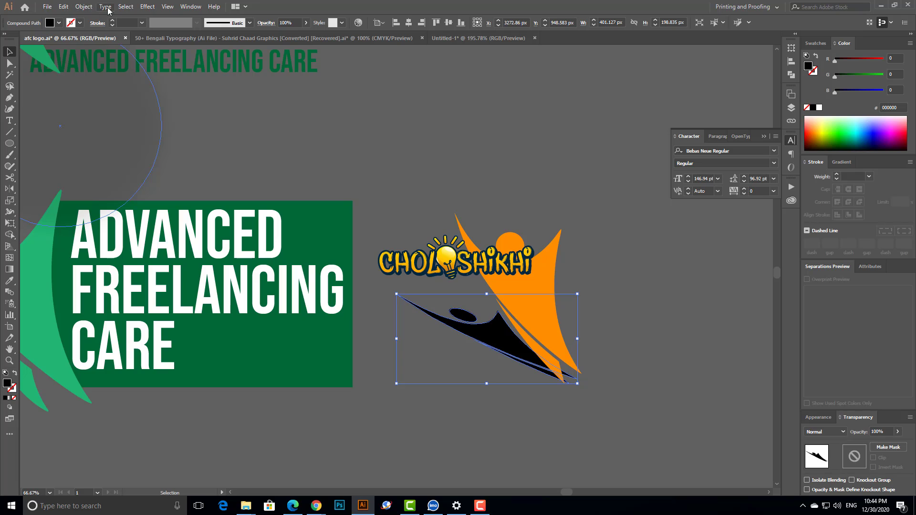
click(148, 7)
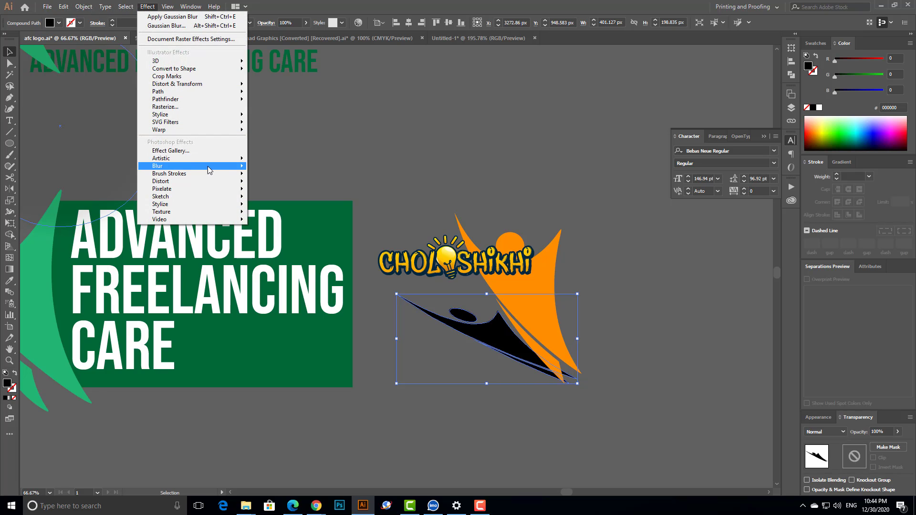
mouse_move(208, 167)
click(280, 168)
click(544, 305)
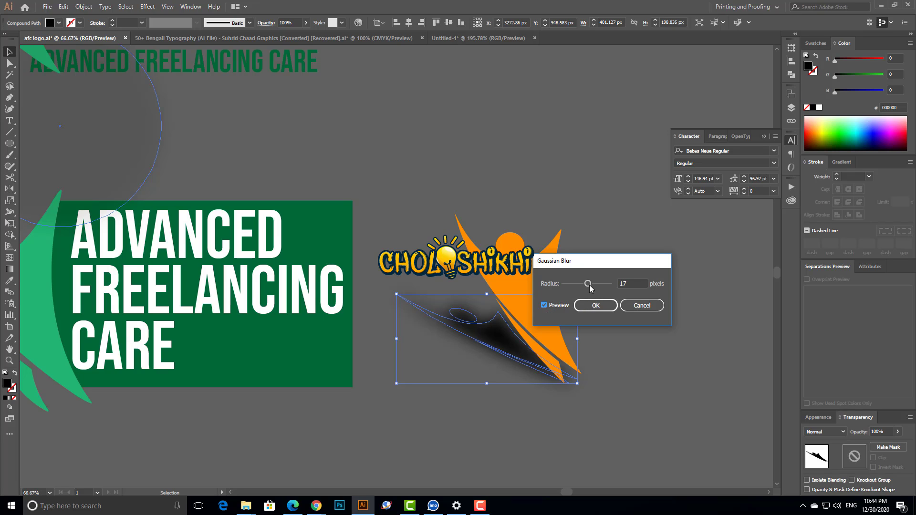
drag(589, 284, 582, 285)
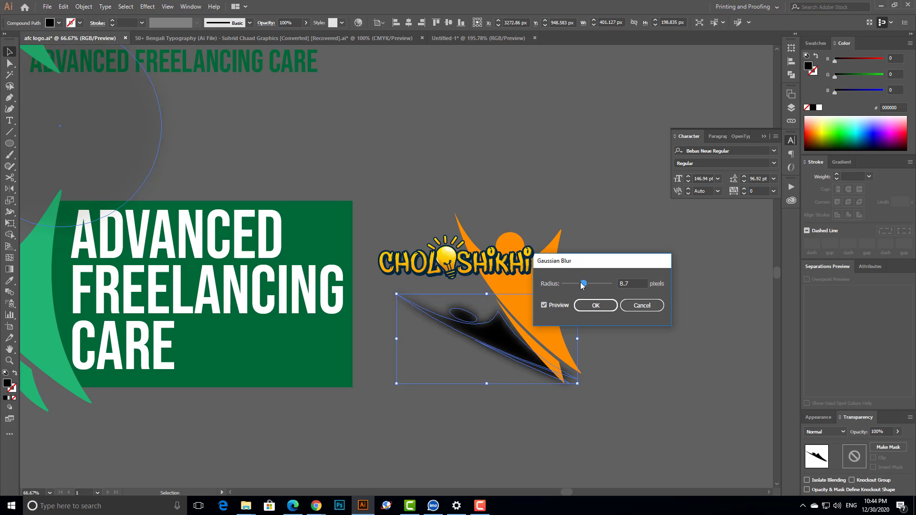
click(609, 305)
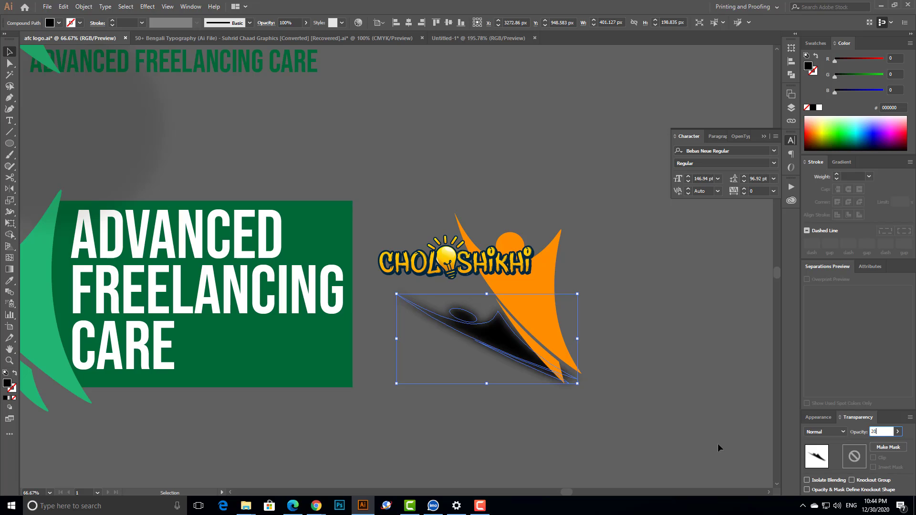
Step: Set the blurred cast shadow's opacity to 20% and deselect it
key(Return)
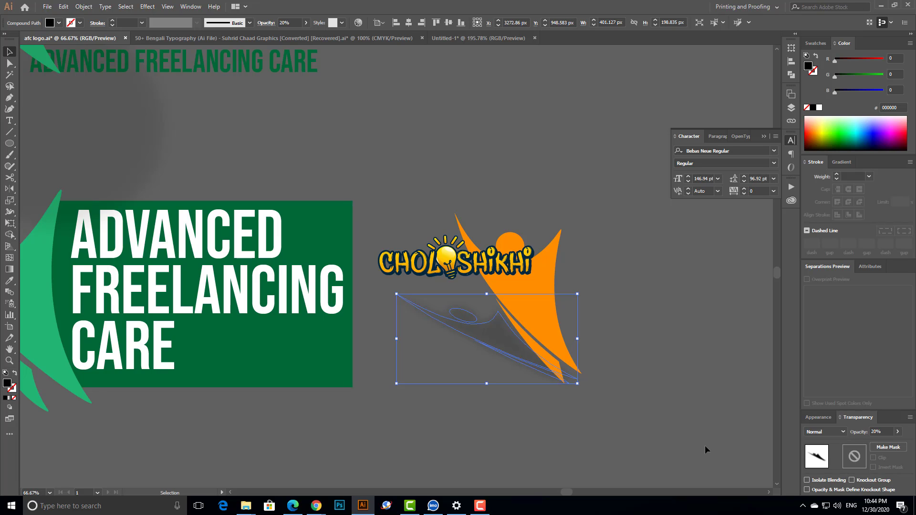
click(712, 395)
key(ctrl+minus)
Step: Move the orange figure together with its cast shadow onto the cream artboard between logos 2 and 4
drag(397, 365, 545, 369)
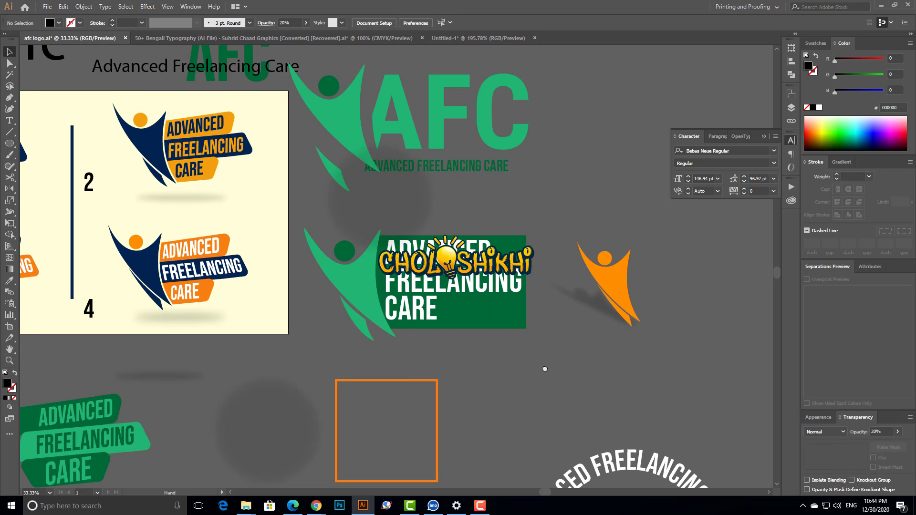
drag(680, 246, 563, 367)
drag(523, 400, 567, 420)
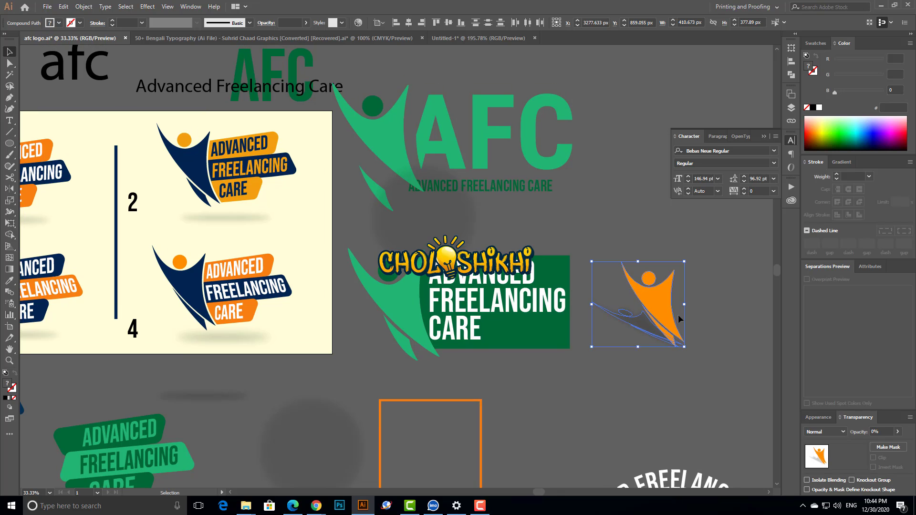
drag(669, 308, 414, 311)
drag(406, 276, 397, 266)
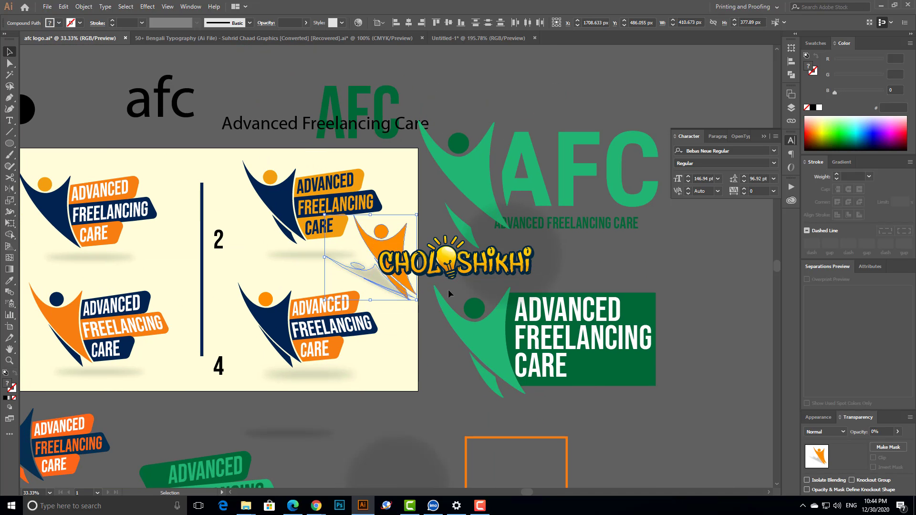
click(448, 312)
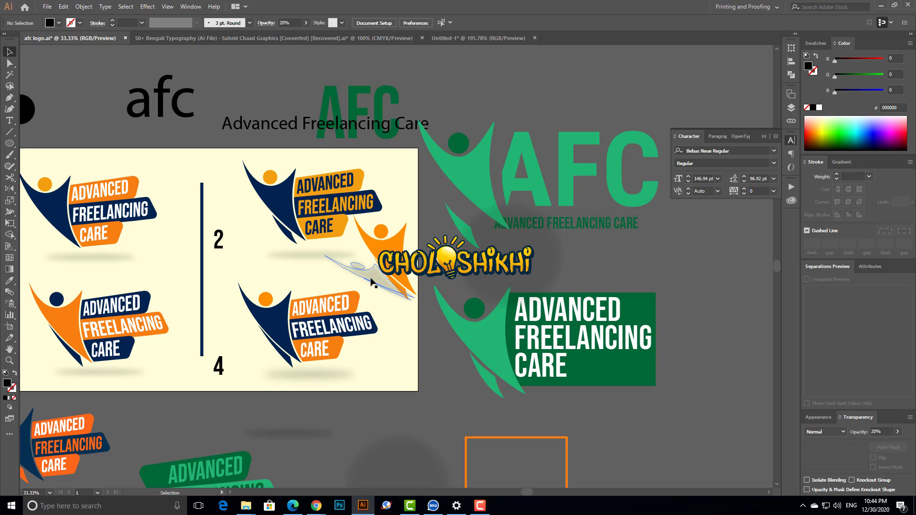
Step: Set the cast shadow's Gaussian Blur radius to 6 pixels and check it against the logos on the artboard
drag(363, 270, 447, 318)
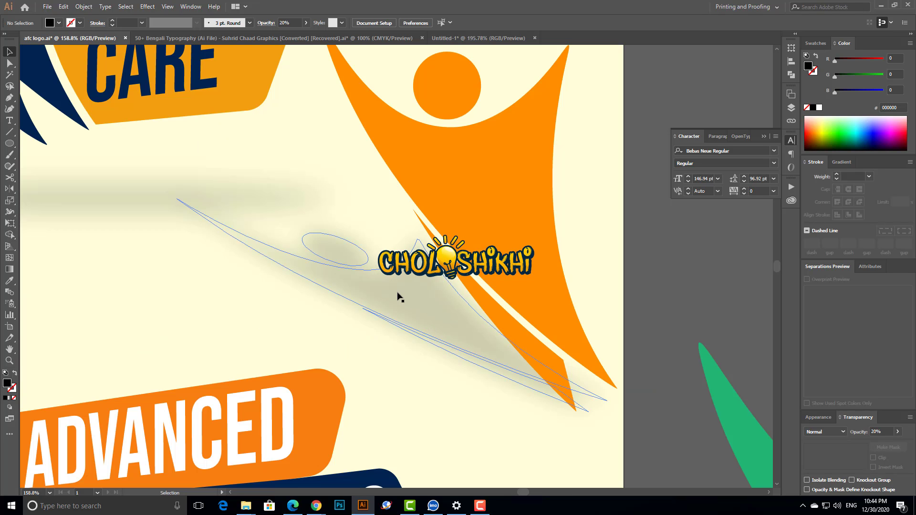
click(452, 306)
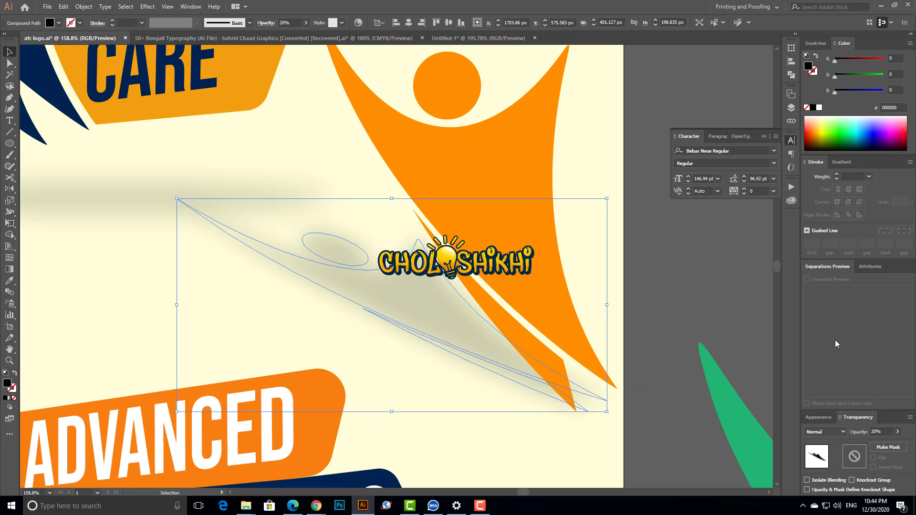
click(820, 420)
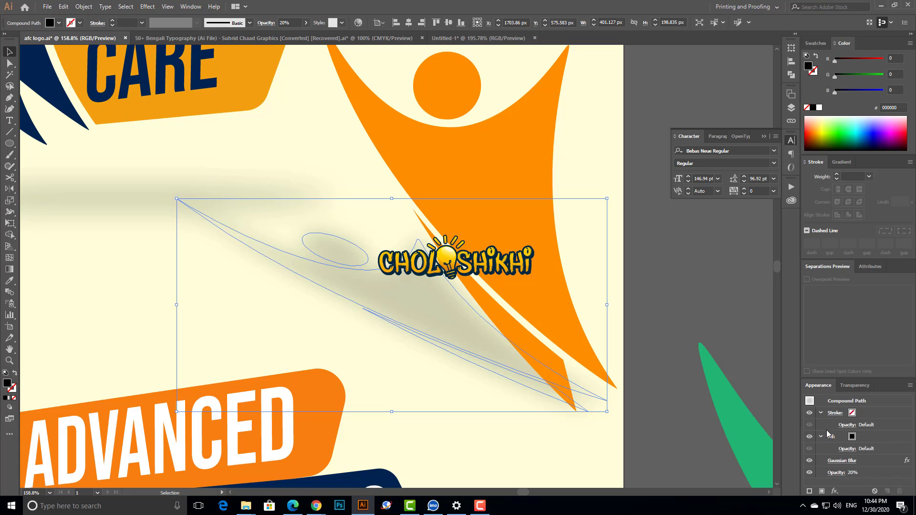
click(843, 461)
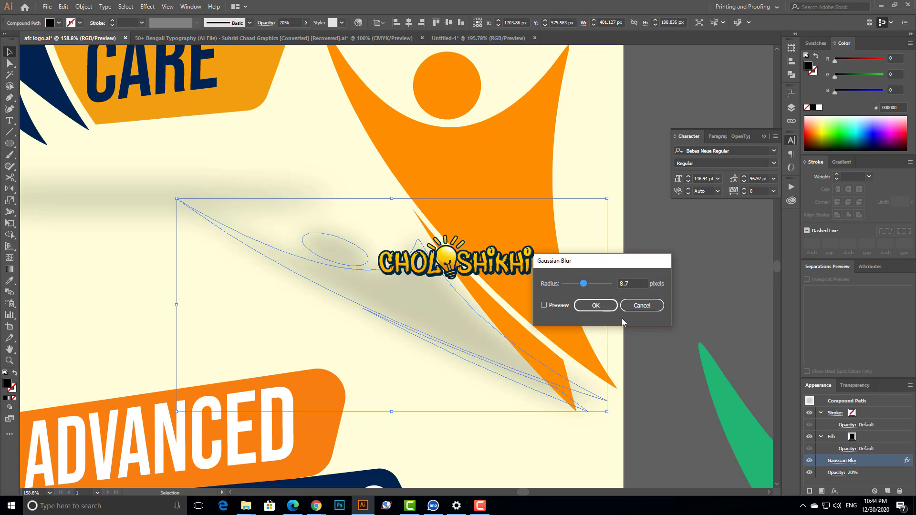
click(629, 284)
text(6)
key(Tab)
click(596, 305)
click(695, 297)
key(ctrl+minus)
key(ctrl+minus)
key(ctrl+minus)
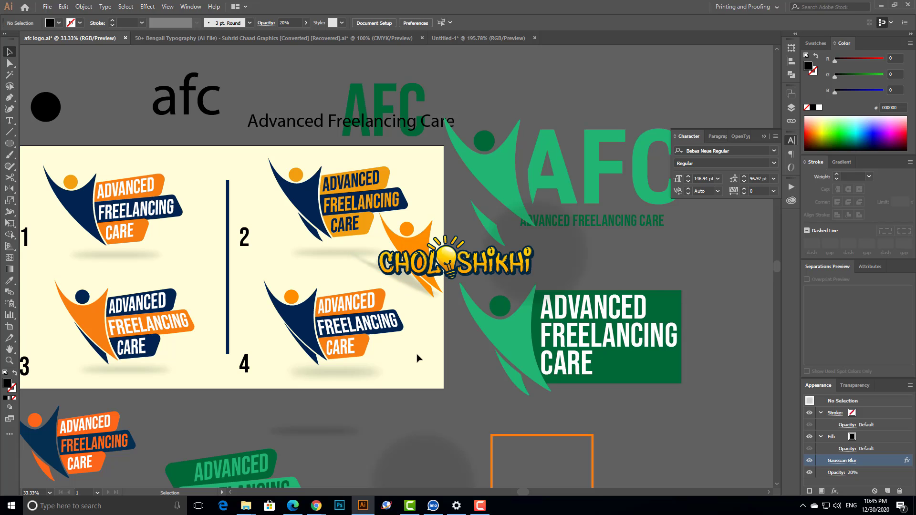
scroll(419, 358, up, 2)
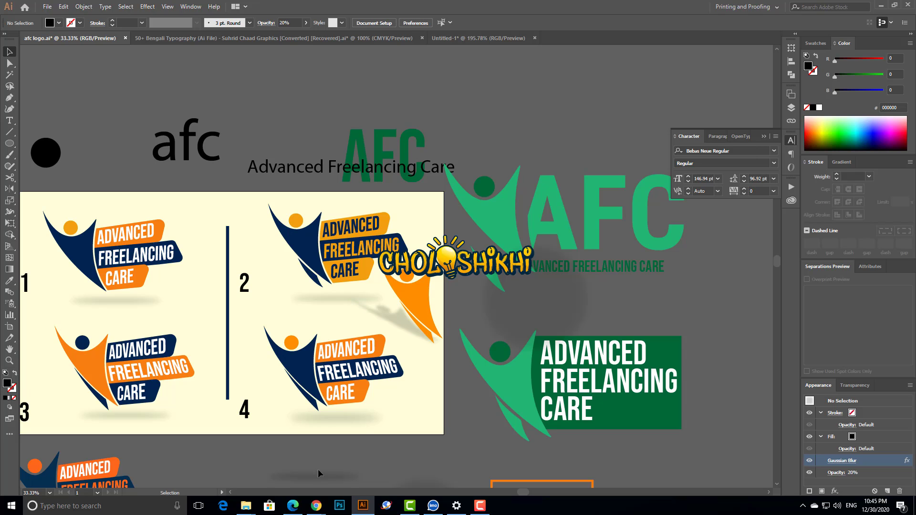
Step: Switch to Chrome, search Google in a new tab for "neon color design" and open the neon fireworks image among the results
click(222, 467)
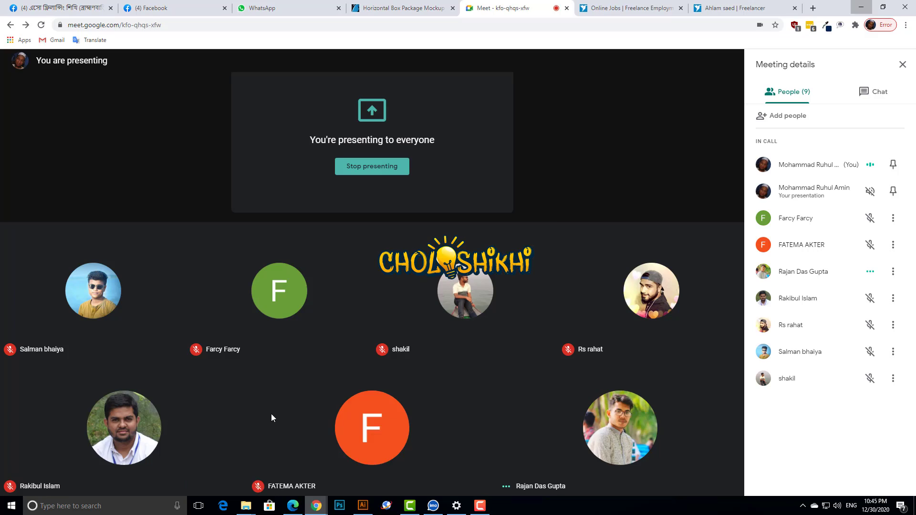
click(814, 8)
text(n)
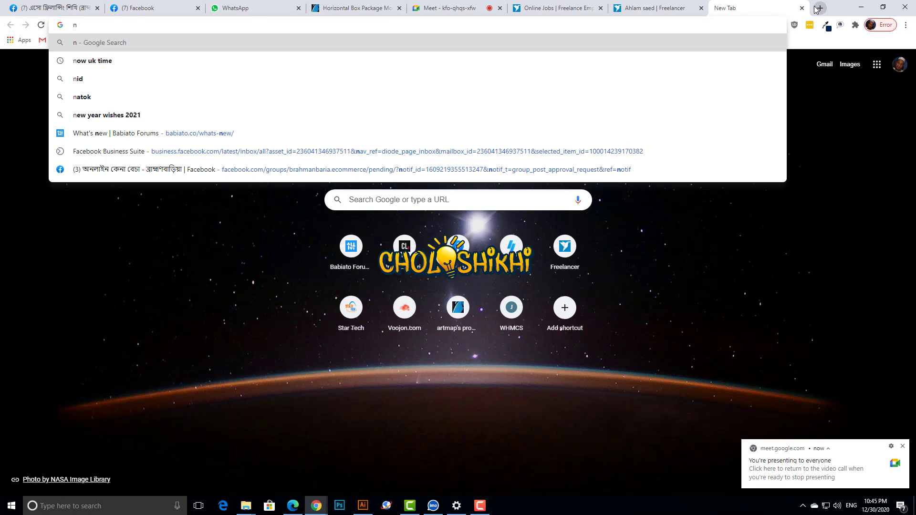
text(eon co)
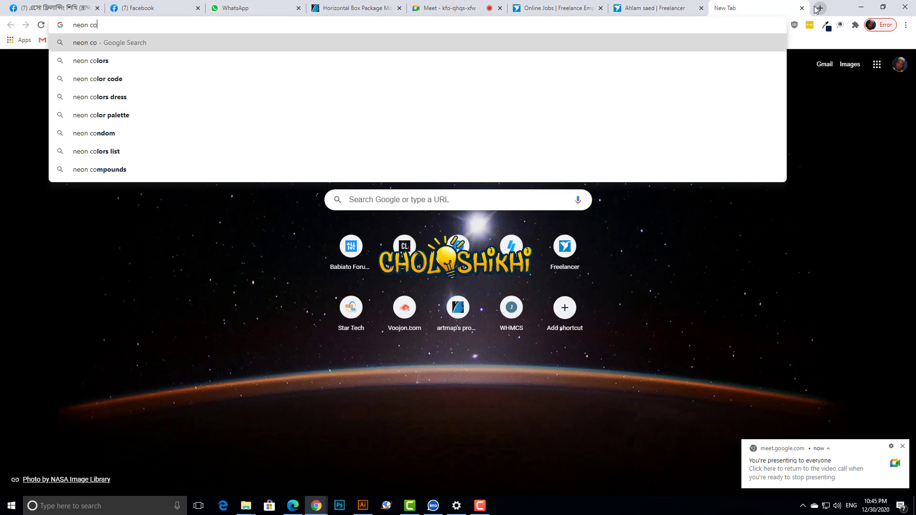
text(lor)
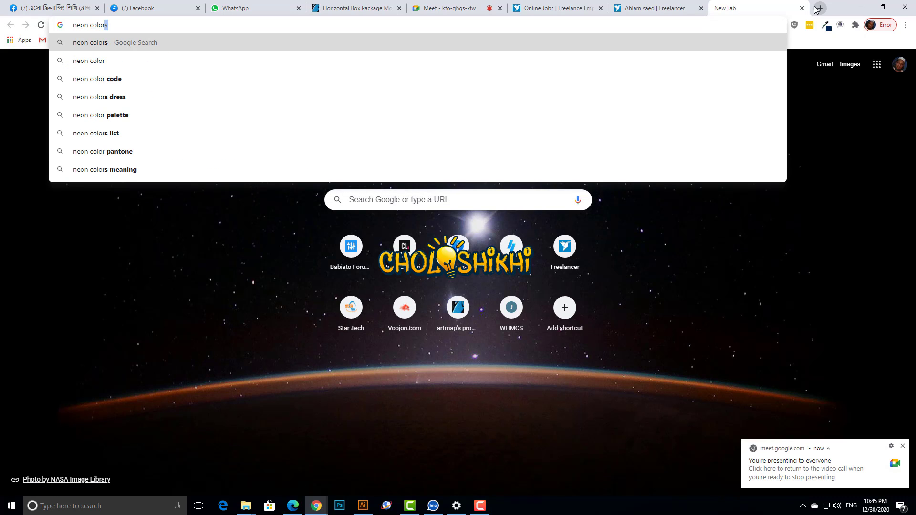
text( desig)
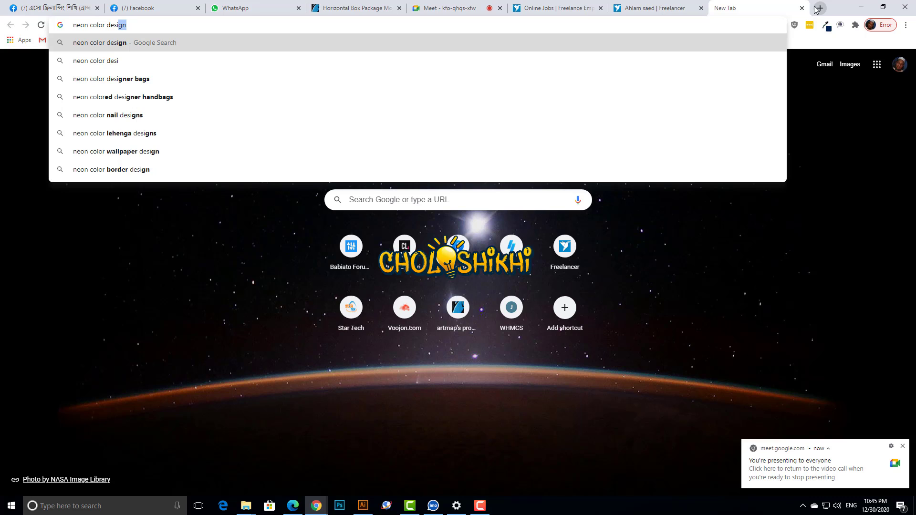
text(n)
key(Return)
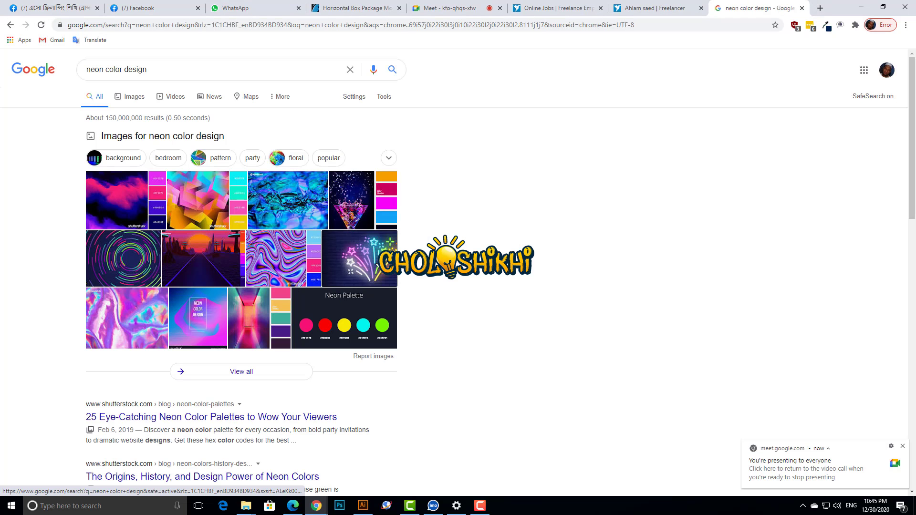
click(344, 266)
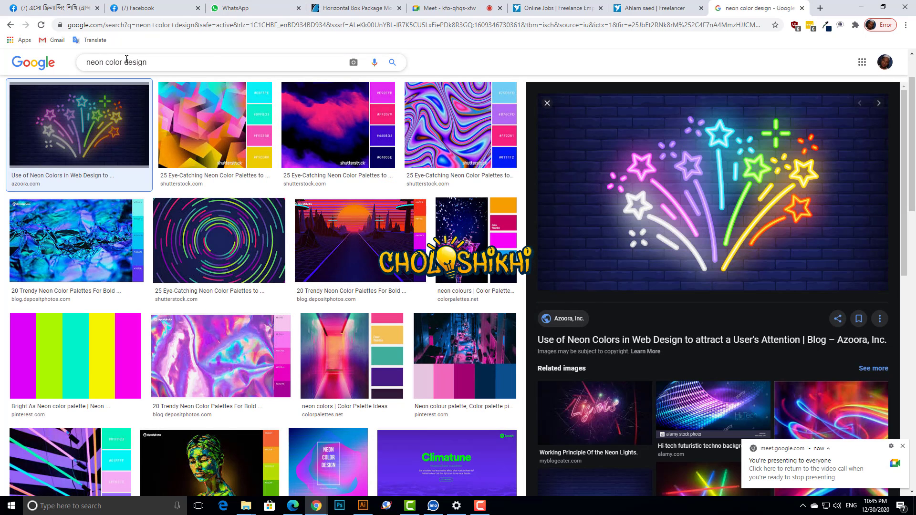
Step: Change the image search query to "neon color text effect"
double_click(126, 58)
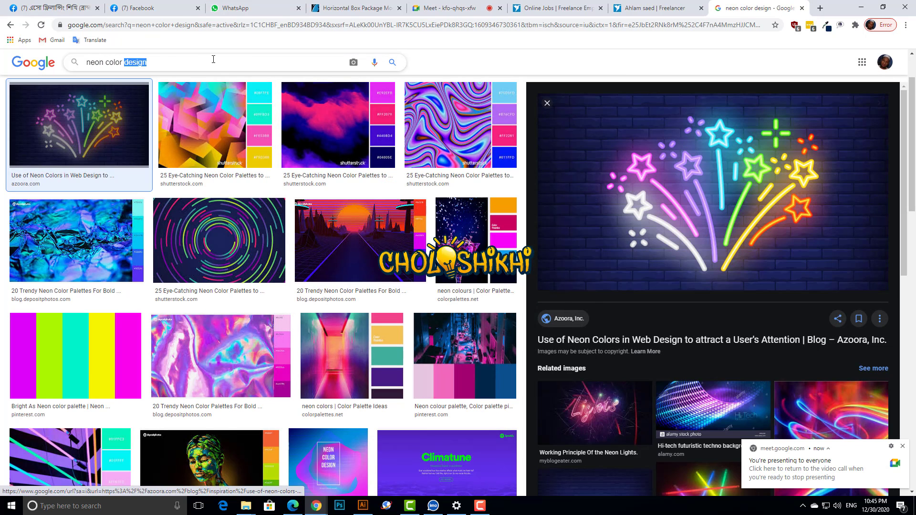
text(tes)
text(t effect)
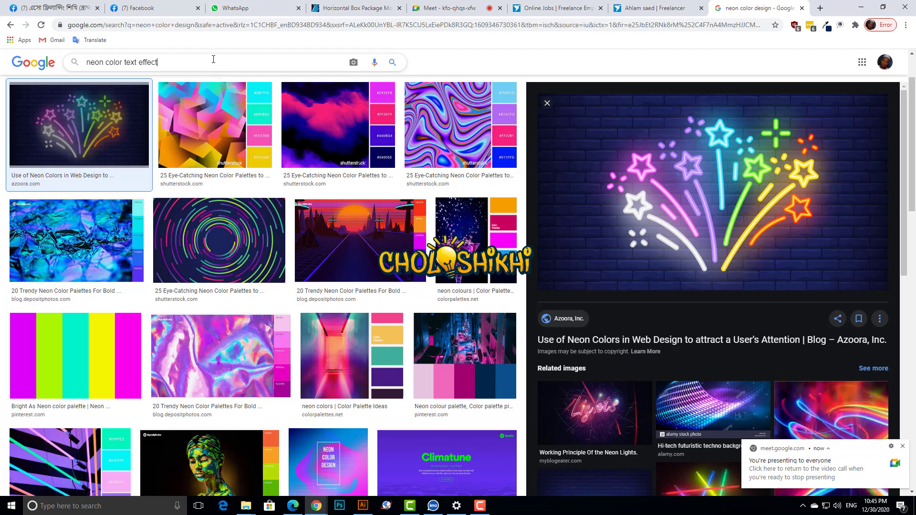
Step: Search Google Images for "neon color text effect" and examine the pink Café neon result with its related images
key(Return)
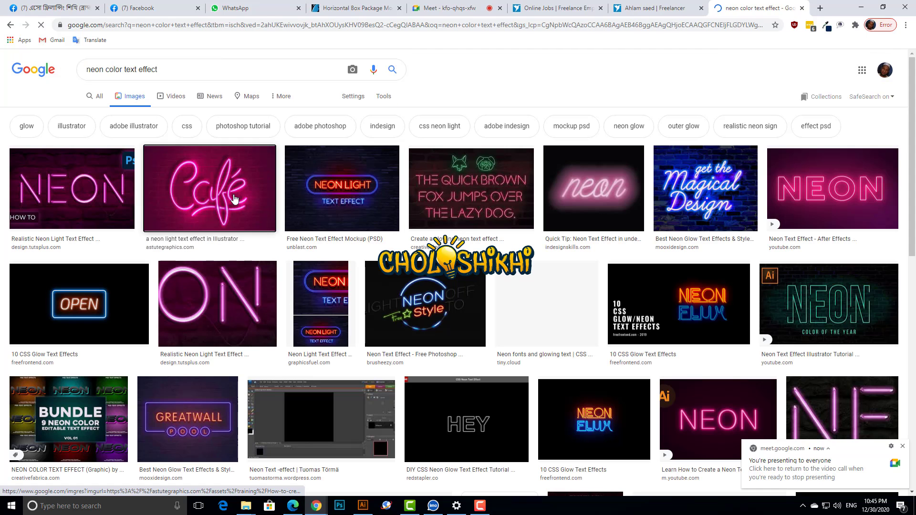
click(234, 199)
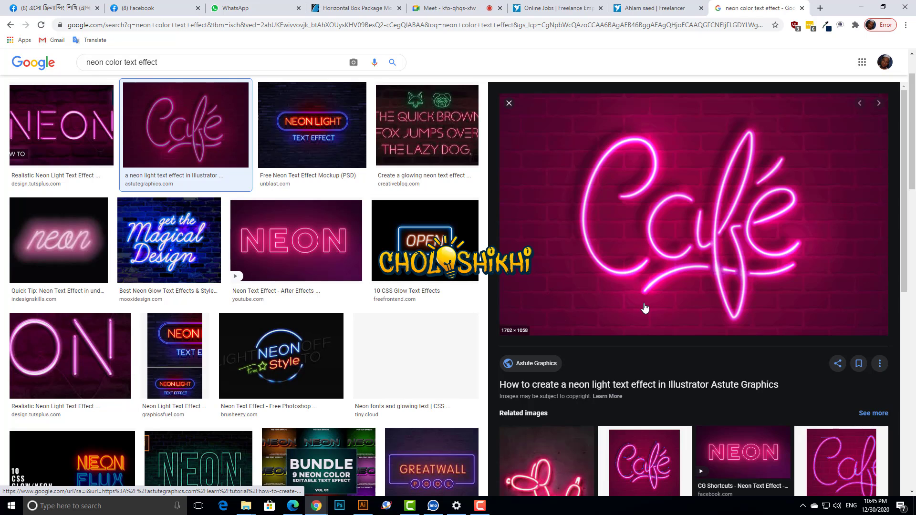
scroll(777, 361, down, 5)
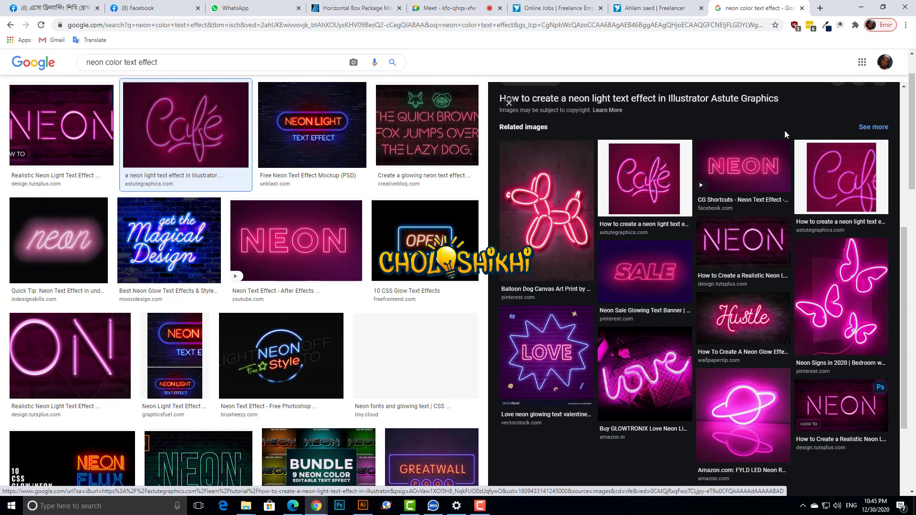
scroll(666, 195, down, 2)
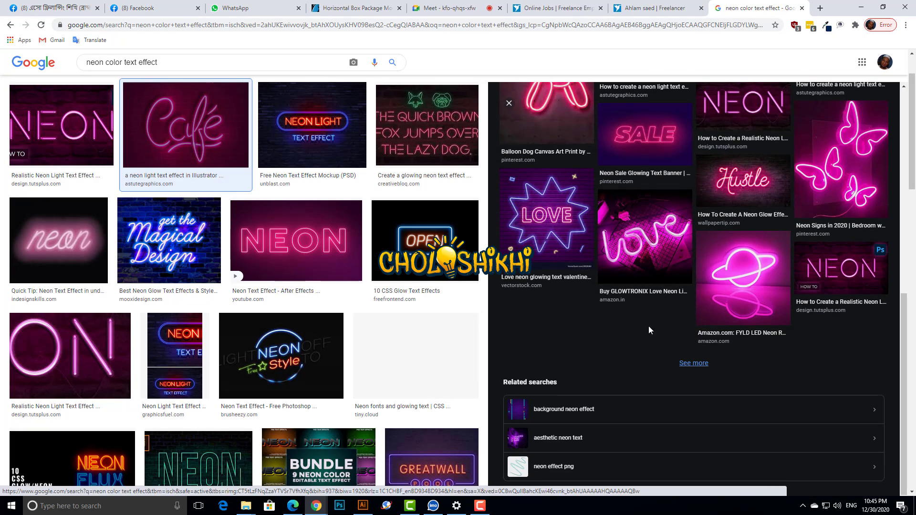
scroll(652, 320, up, 4)
scroll(492, 296, up, 5)
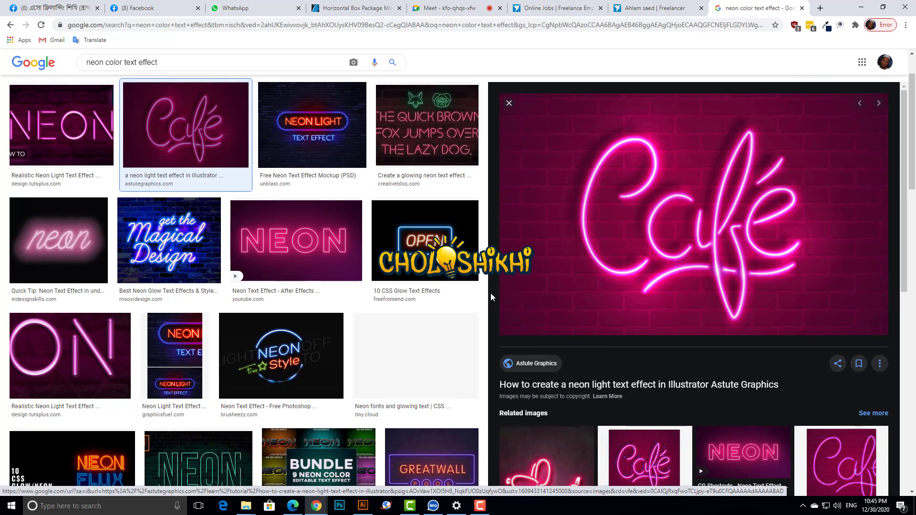
scroll(484, 307, up, 2)
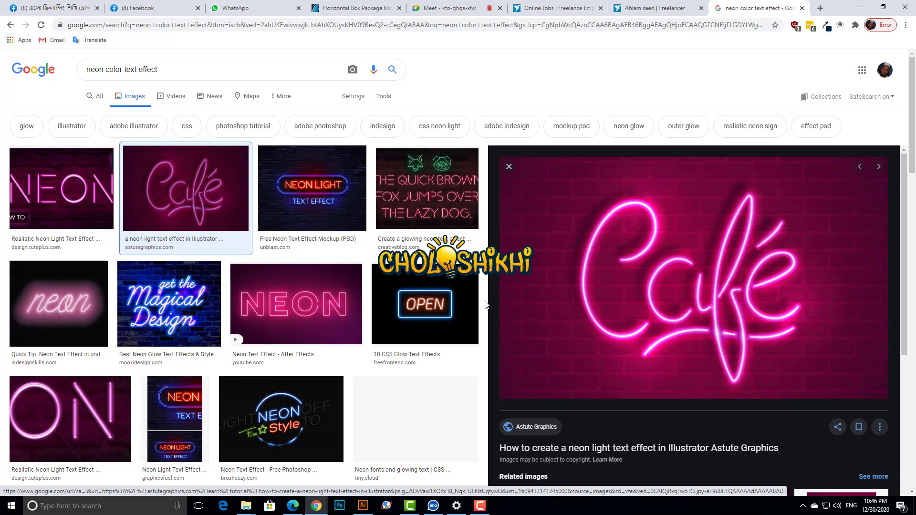
Step: Browse the other neon text effect results and related images for glowing style references
scroll(486, 304, down, 7)
scroll(607, 305, down, 7)
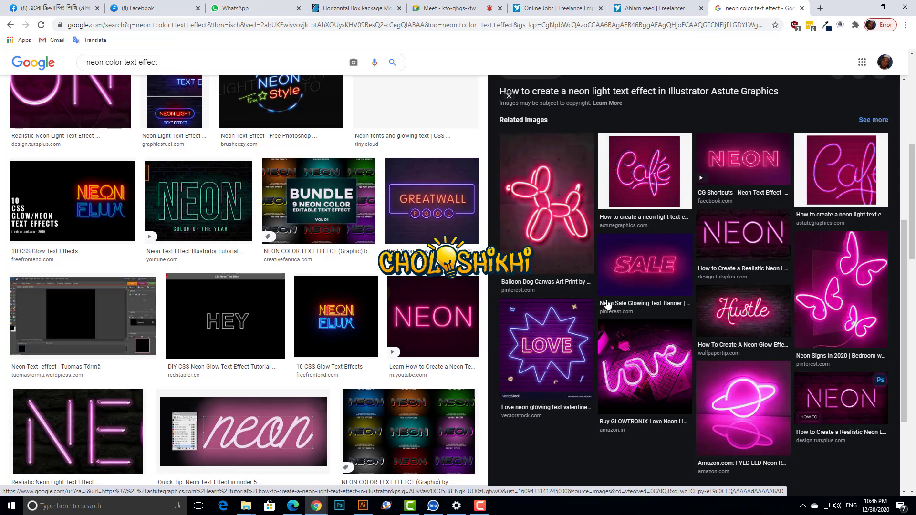
scroll(608, 306, down, 3)
scroll(477, 287, down, 8)
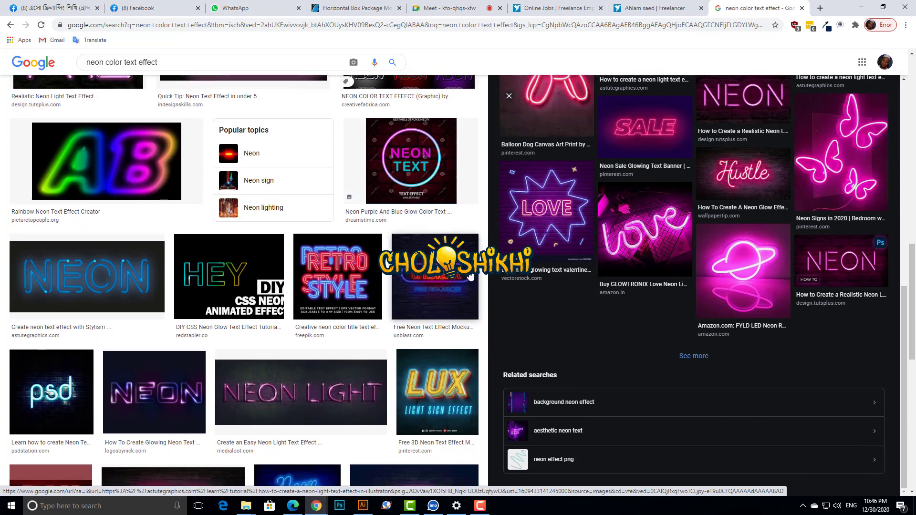
scroll(470, 277, down, 6)
scroll(483, 276, up, 12)
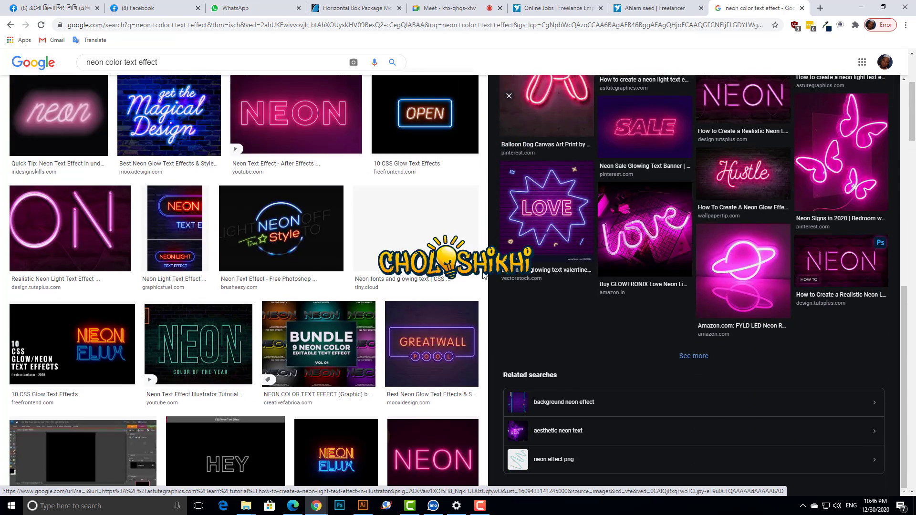
scroll(496, 275, up, 10)
scroll(334, 279, up, 4)
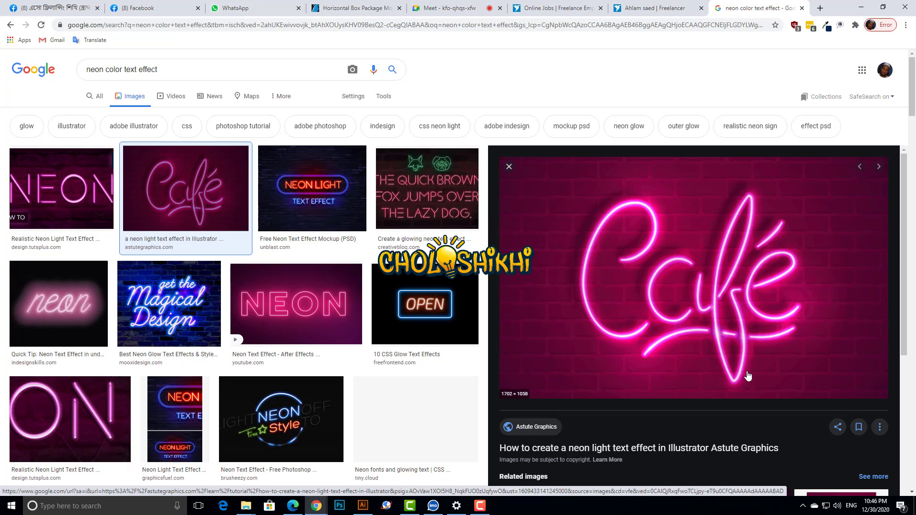
Step: Switch to Illustrator and examine up close the blurred, slanted shadow cast by the orange figure beside logo 2
key(alt+Tab)
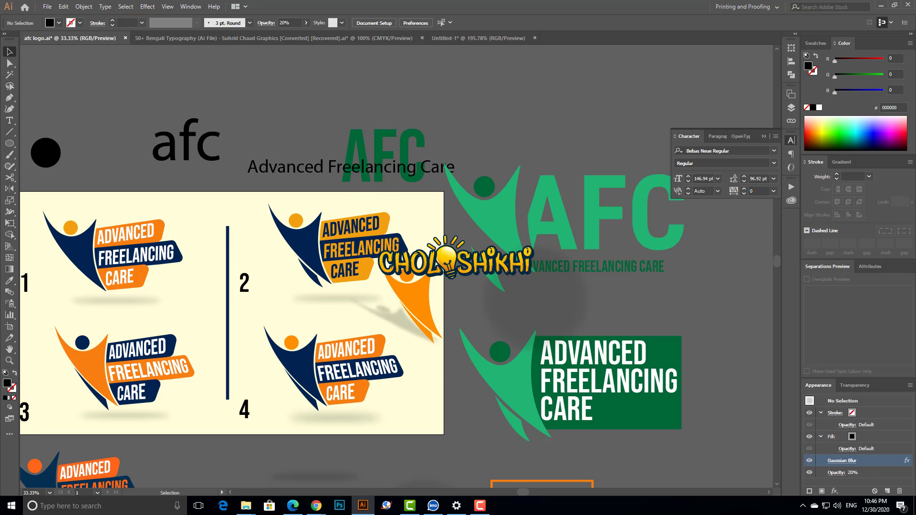
scroll(517, 339, down, 4)
scroll(490, 334, up, 2)
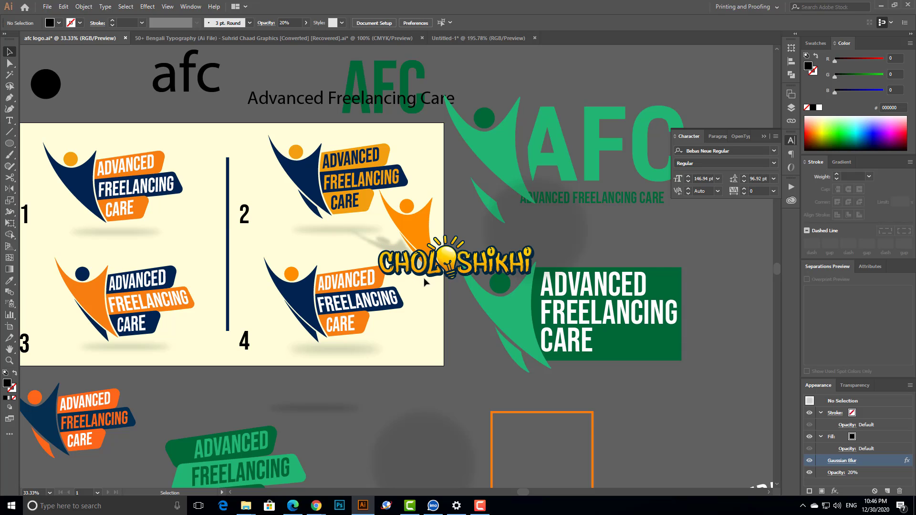
click(382, 241)
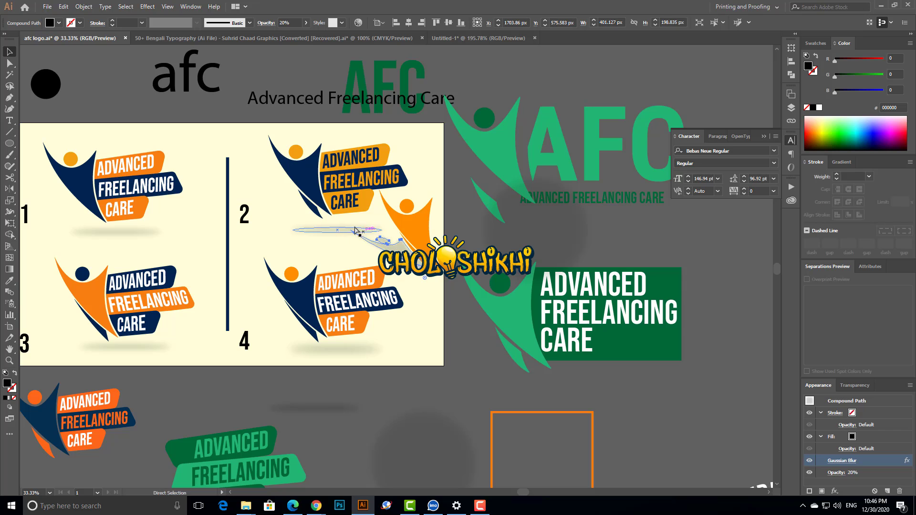
drag(342, 224, 430, 277)
key(ctrl+minus)
key(ctrl+minus)
key(ctrl+minus)
key(ctrl+minus)
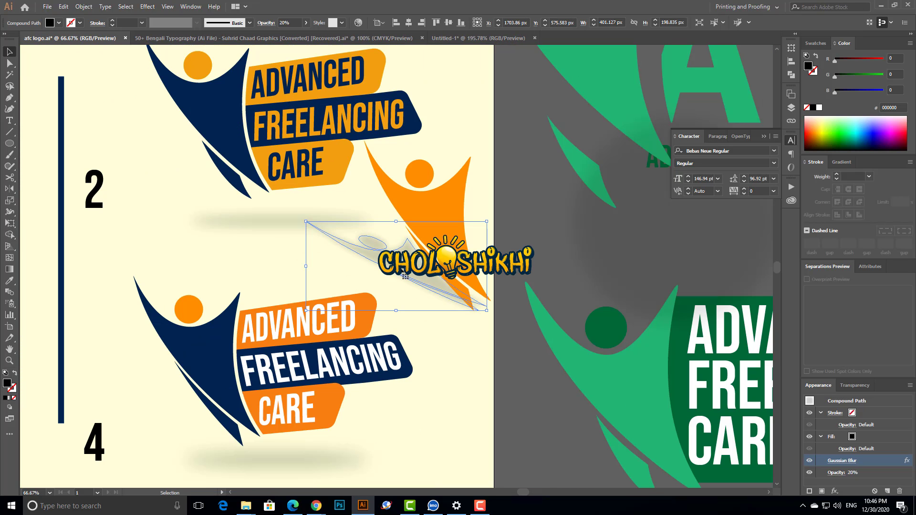
click(496, 323)
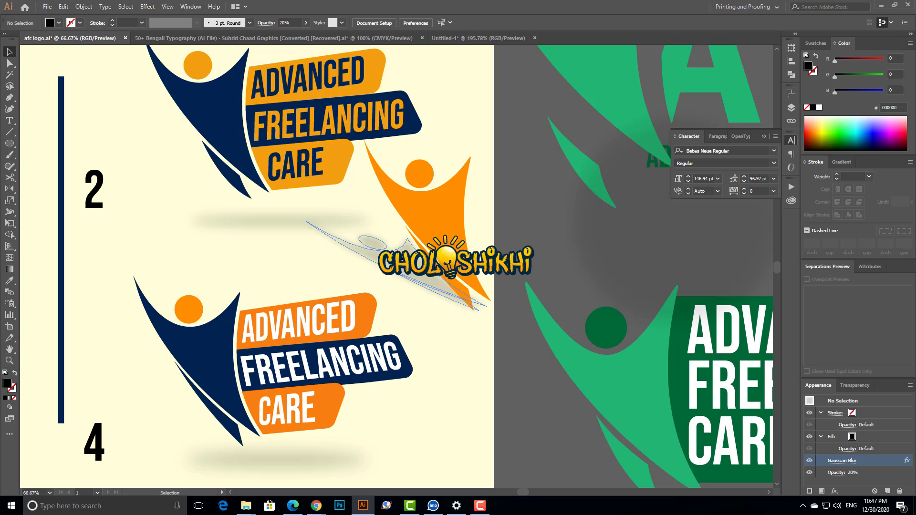
click(10, 144)
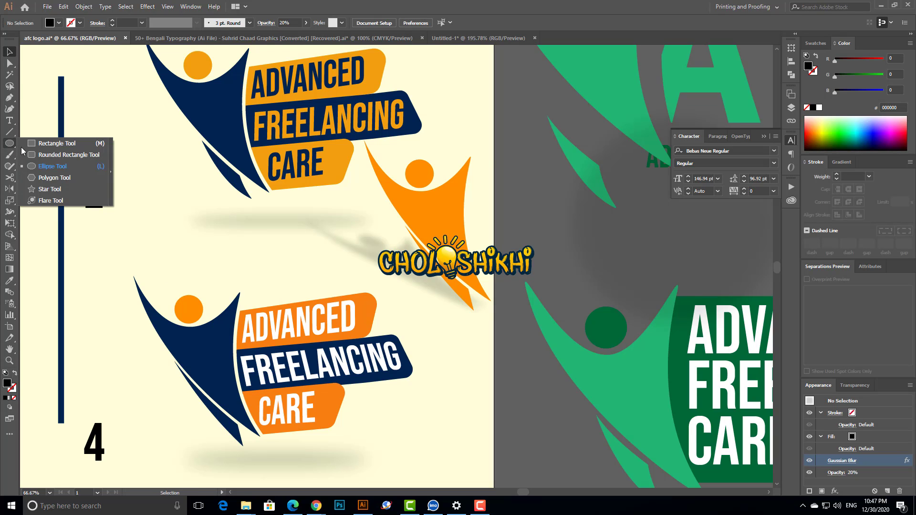
click(52, 143)
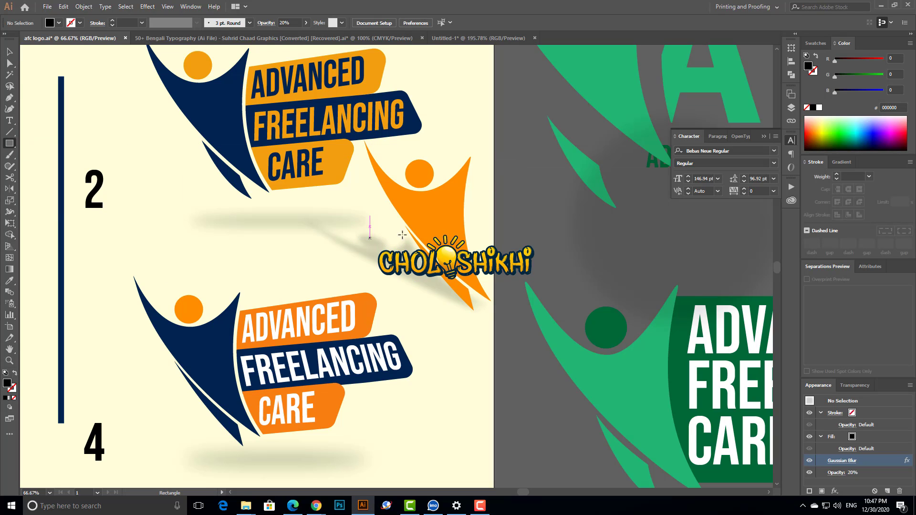
click(10, 51)
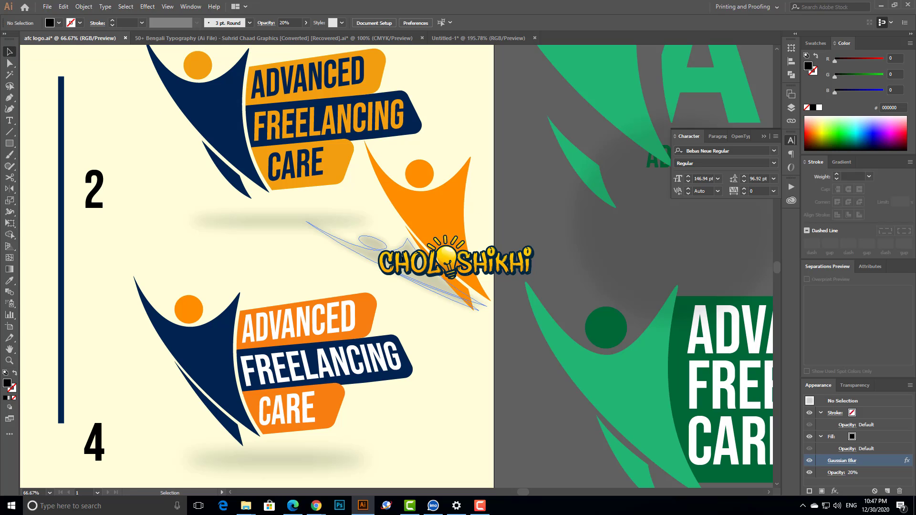
Step: Duplicate the orange figure beside logo 2, placing the copy at the artboard edge next to logo 4, and copy it
click(436, 219)
key(ctrl+minus)
key(ctrl+minus)
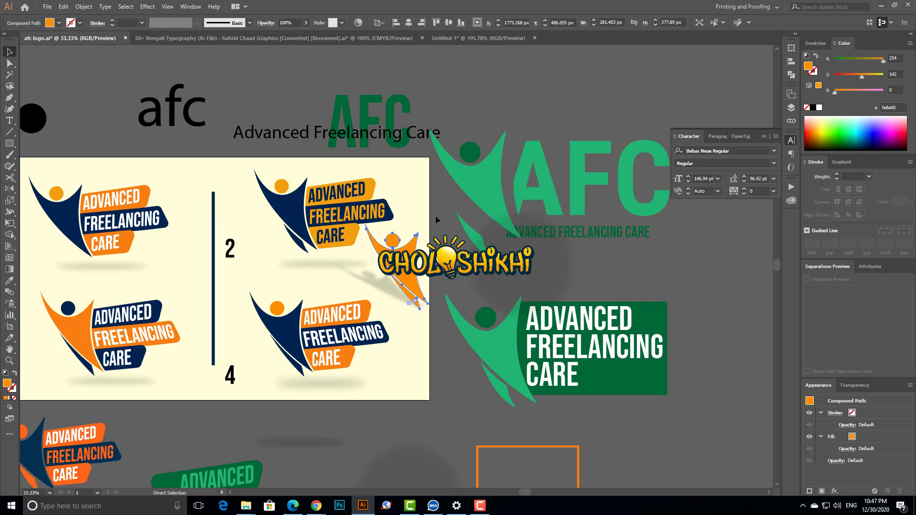
drag(404, 258, 382, 450)
scroll(382, 429, down, 4)
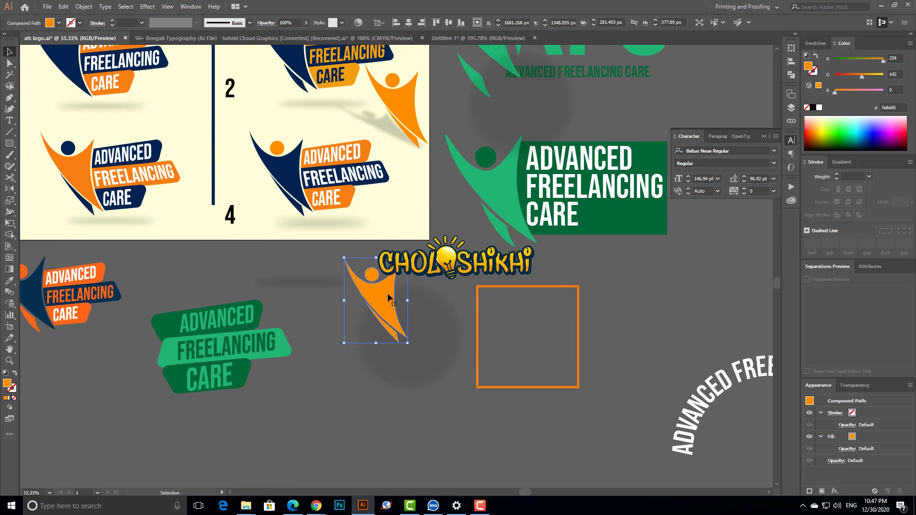
drag(383, 284, 413, 187)
scroll(413, 187, up, 2)
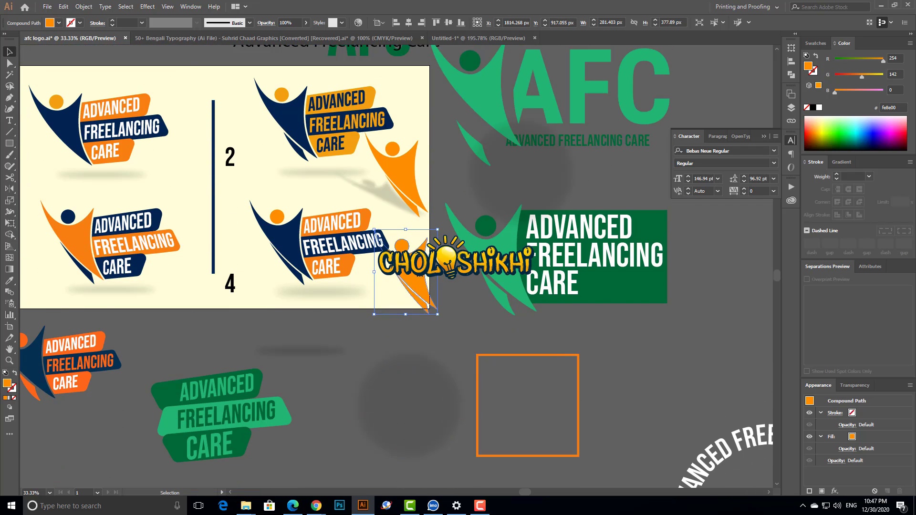
key(a)
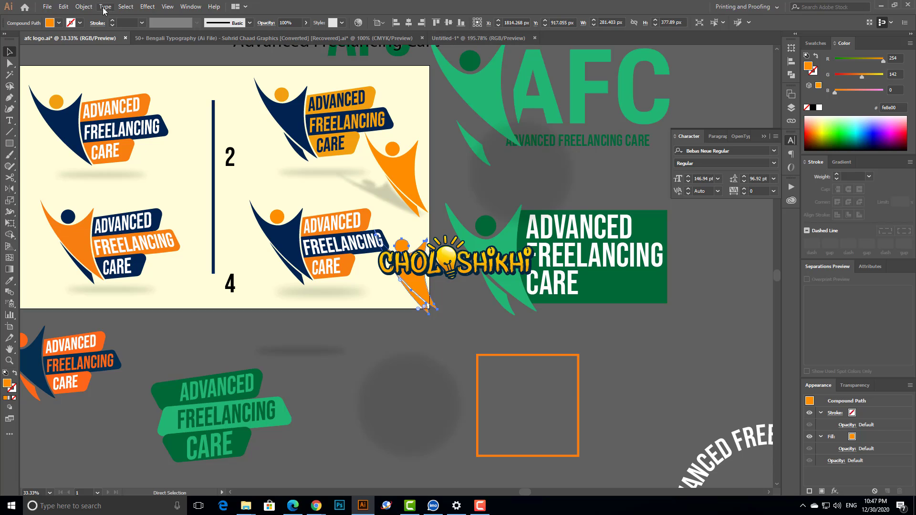
Step: Switch to the Untitled-1 document and examine the blue and green Bishuddho logo variations
click(437, 38)
key(ctrl+minus)
key(ctrl+minus)
key(ctrl+minus)
key(ctrl+minus)
key(ctrl+minus)
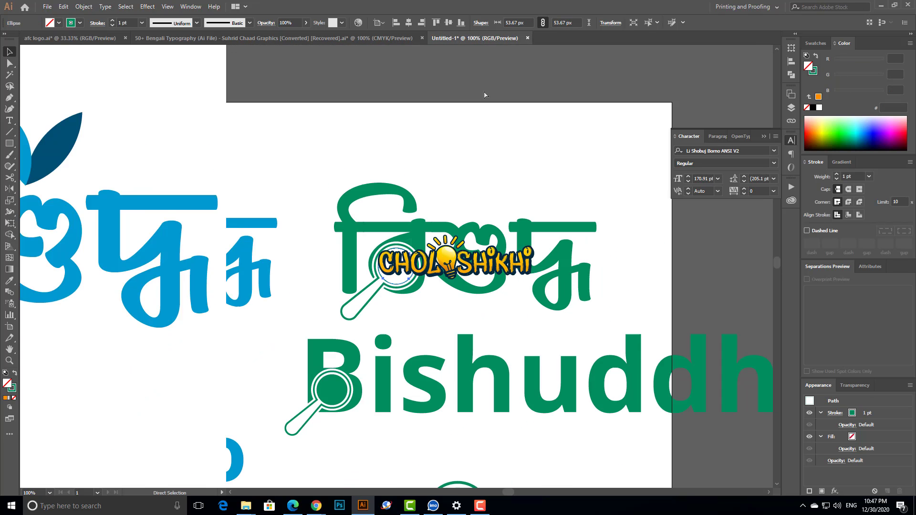
drag(195, 210, 559, 414)
drag(403, 367, 475, 353)
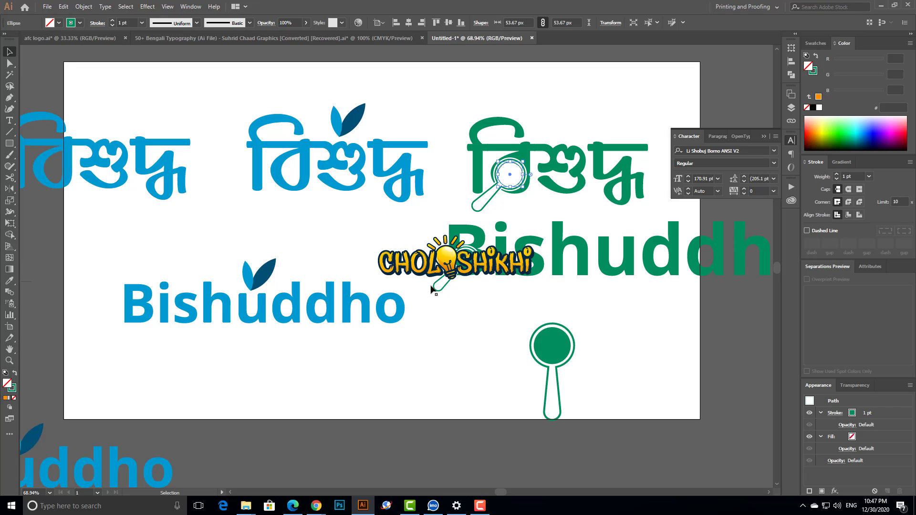
click(535, 198)
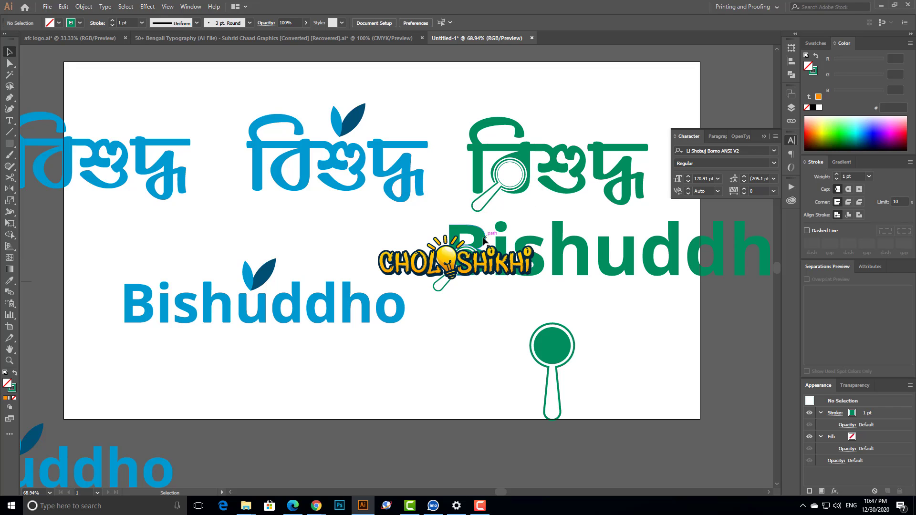
scroll(510, 225, up, 2)
scroll(509, 221, up, 2)
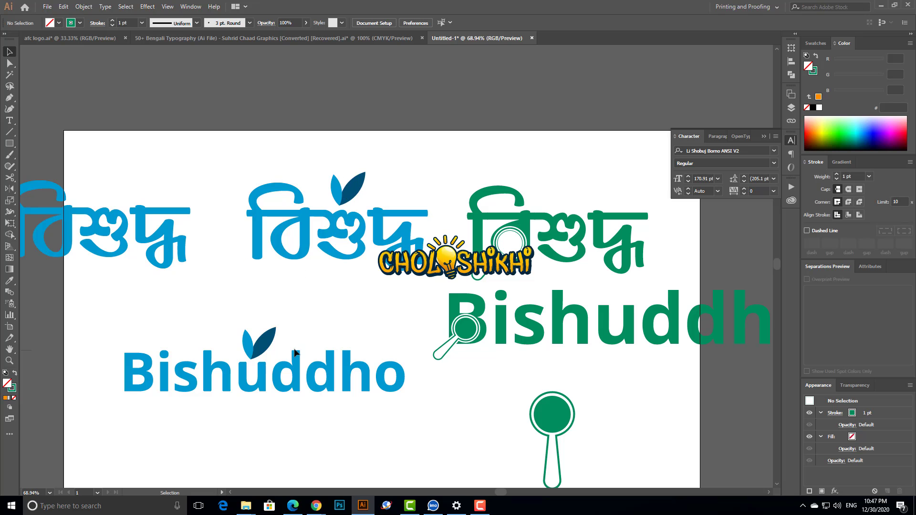
drag(116, 338, 227, 286)
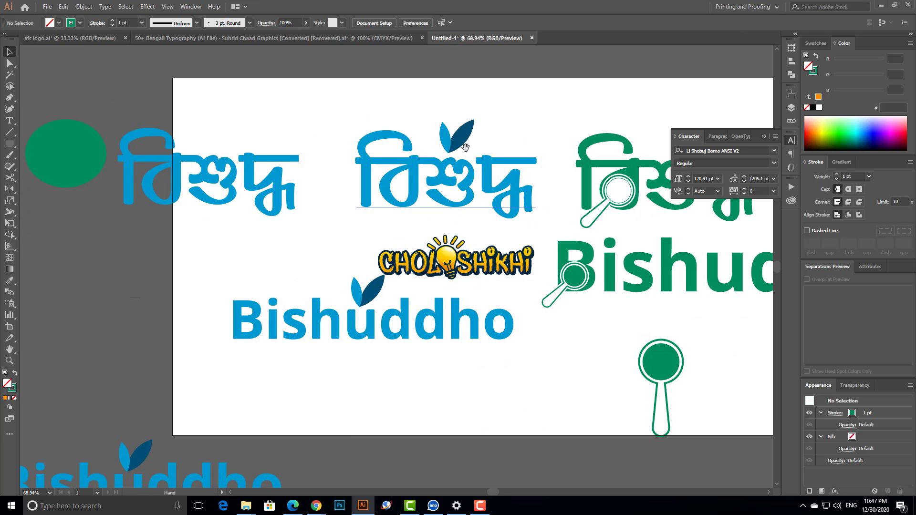
drag(413, 76, 283, 119)
Step: Create a 1366 x 768 px Web document and place two copies of the orange figure side by side on its artboard
click(47, 7)
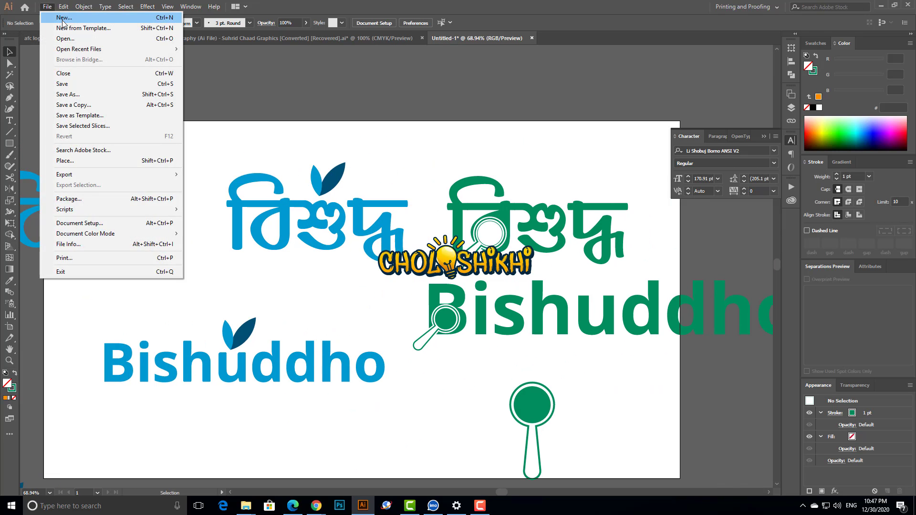
click(65, 19)
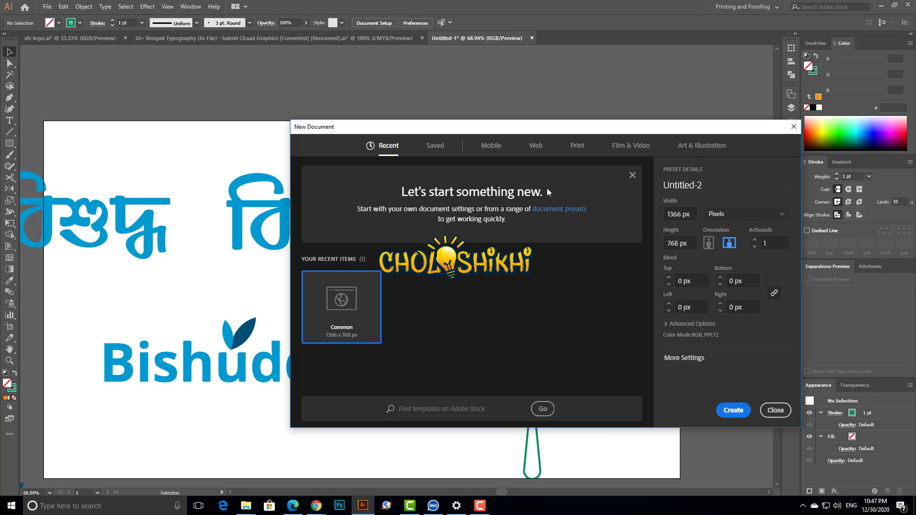
click(534, 145)
click(733, 410)
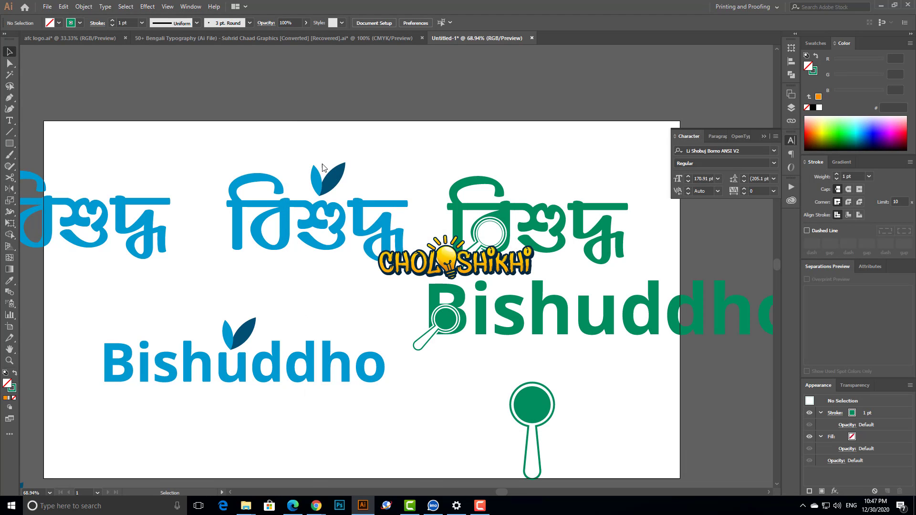
key(ctrl+v)
drag(426, 315, 276, 295)
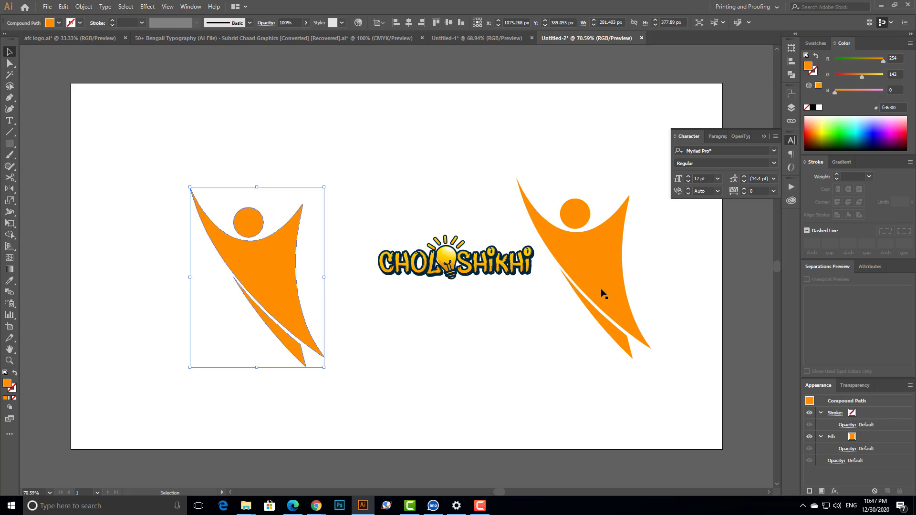
click(599, 265)
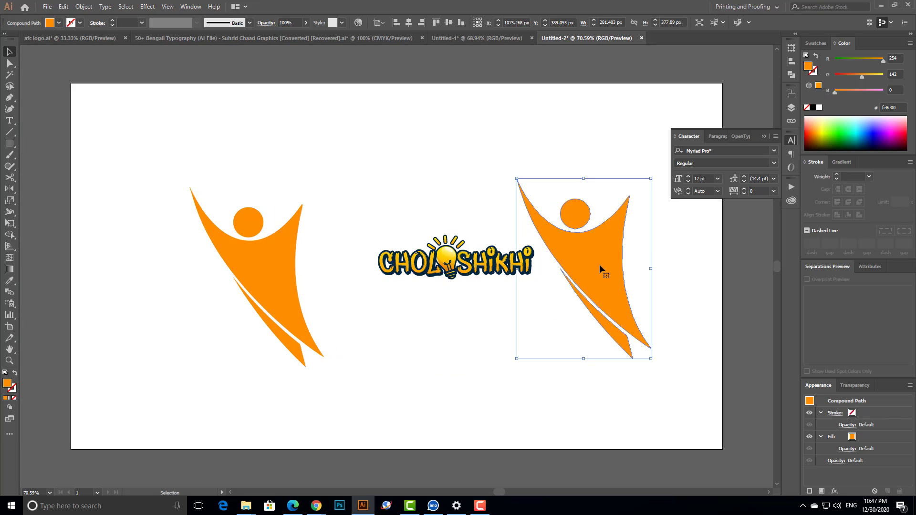
click(147, 6)
mouse_move(173, 117)
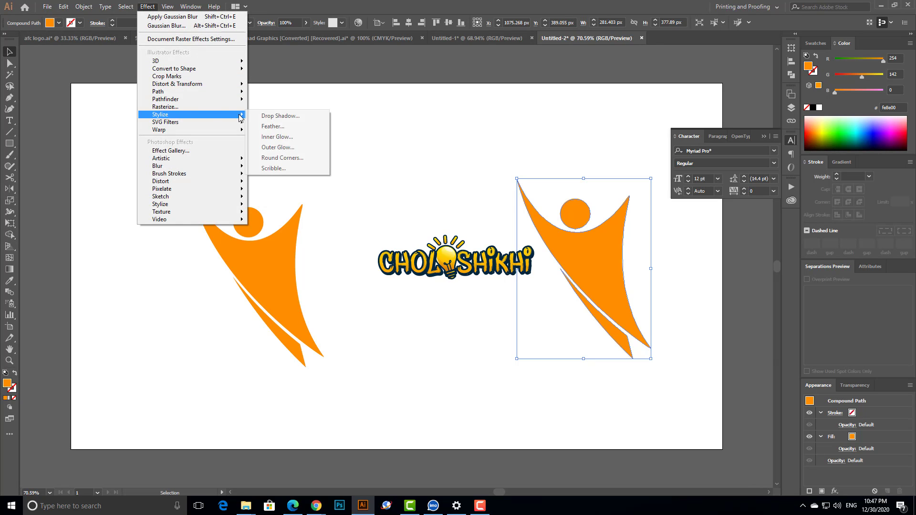
click(277, 117)
click(415, 298)
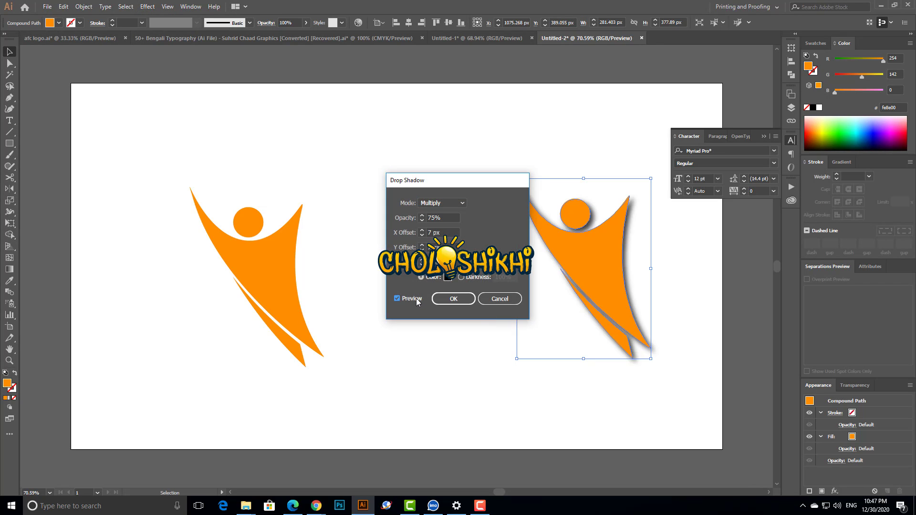
drag(468, 185, 308, 225)
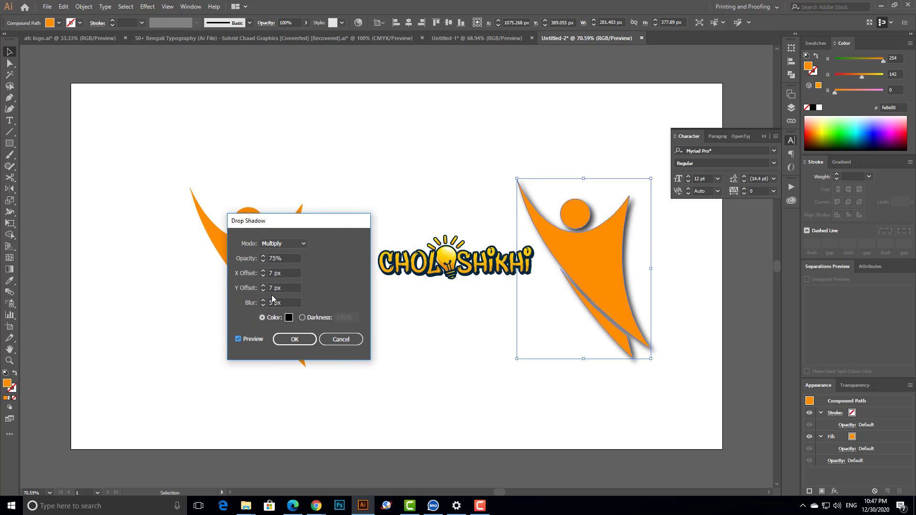
double_click(268, 273)
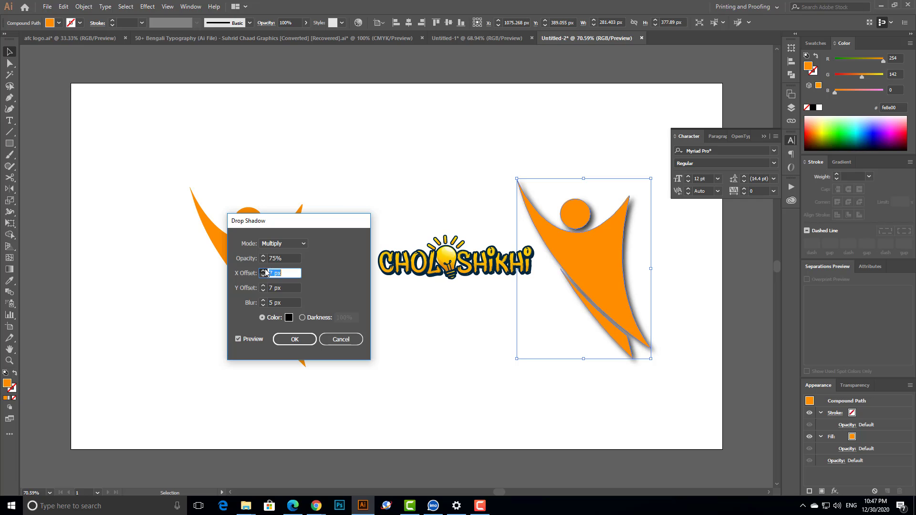
text(20)
click(265, 270)
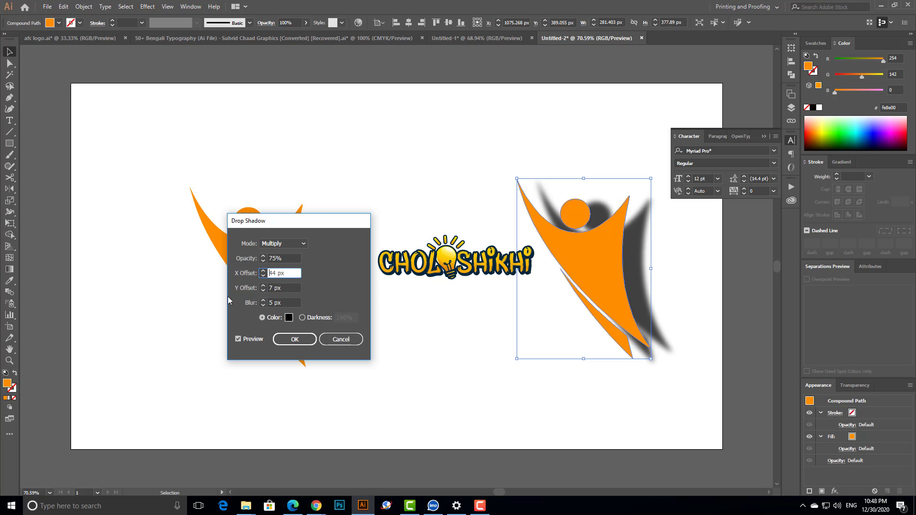
key(Escape)
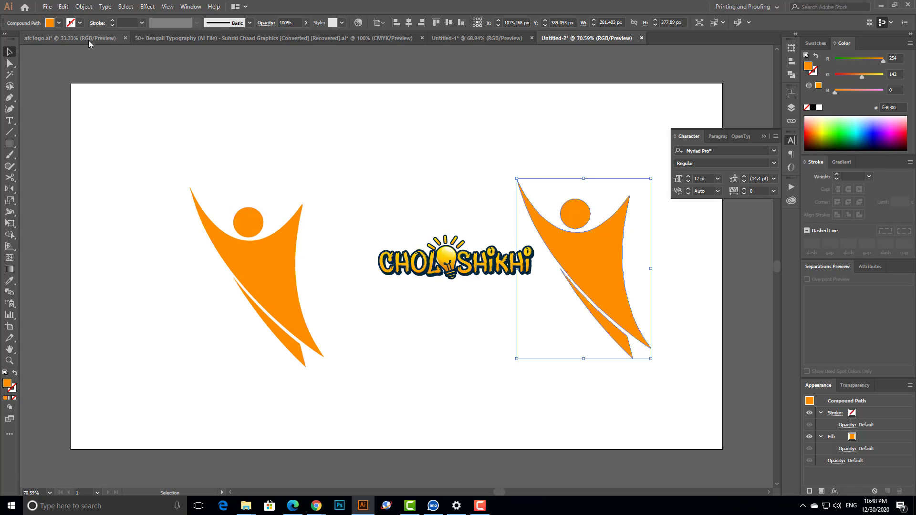
Step: Replace the left plain figure in Untitled-2 with a copy of the orange figure and its blurred, slanted shadow
drag(180, 36, 300, 260)
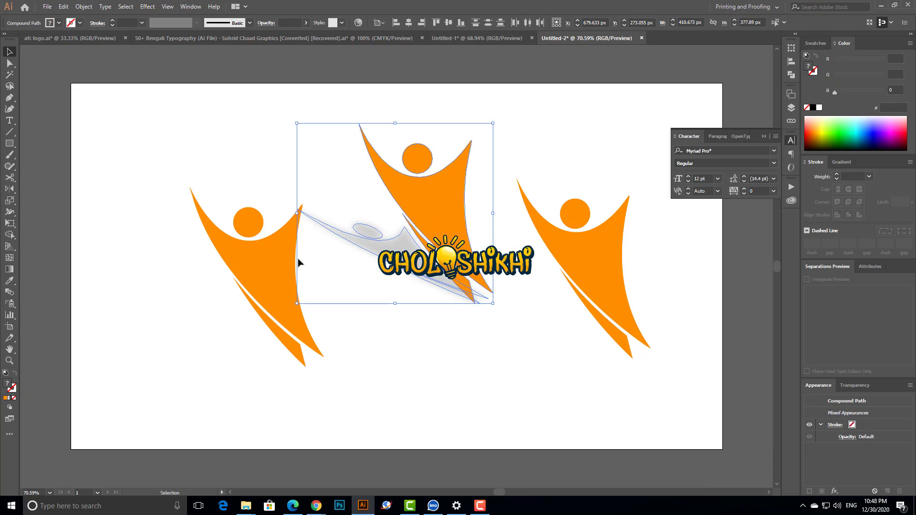
click(270, 274)
key(Delete)
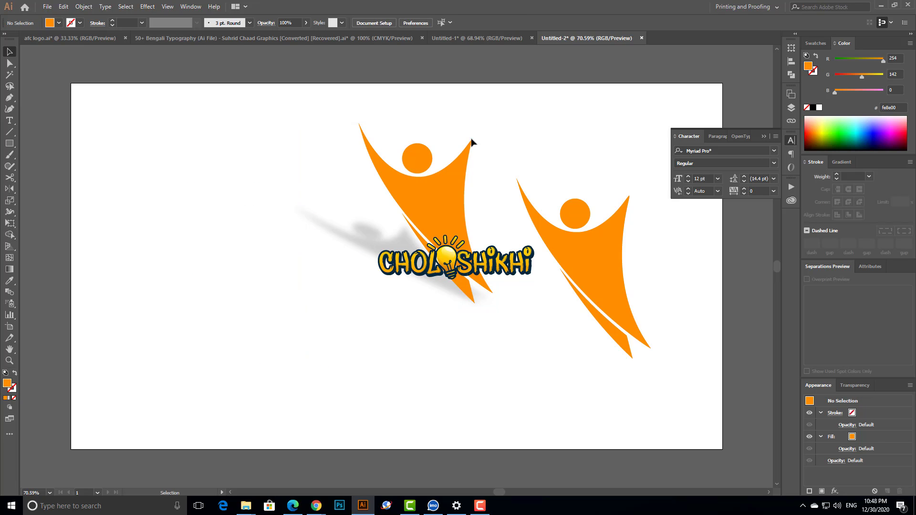
click(392, 243)
drag(391, 242, 274, 304)
click(321, 396)
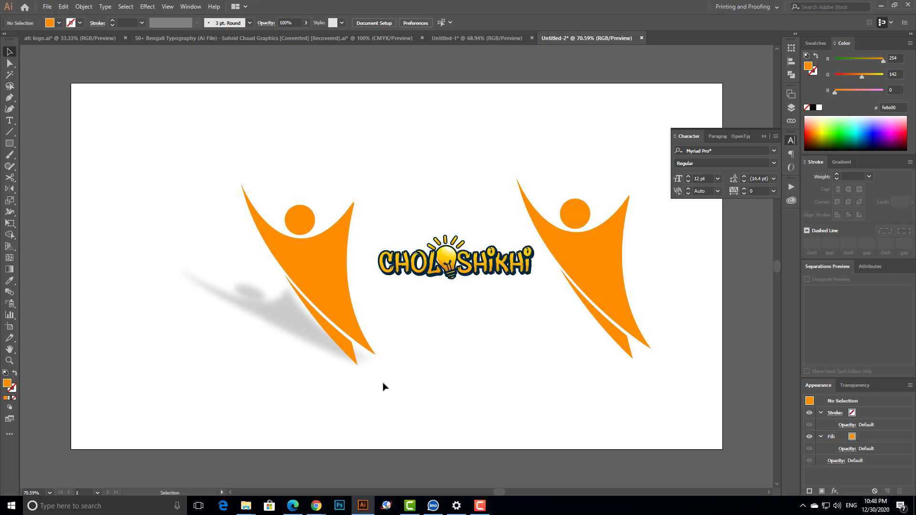
Step: Preview a Stylize Drop Shadow on the right-hand figure with an X offset of 51 px
click(608, 250)
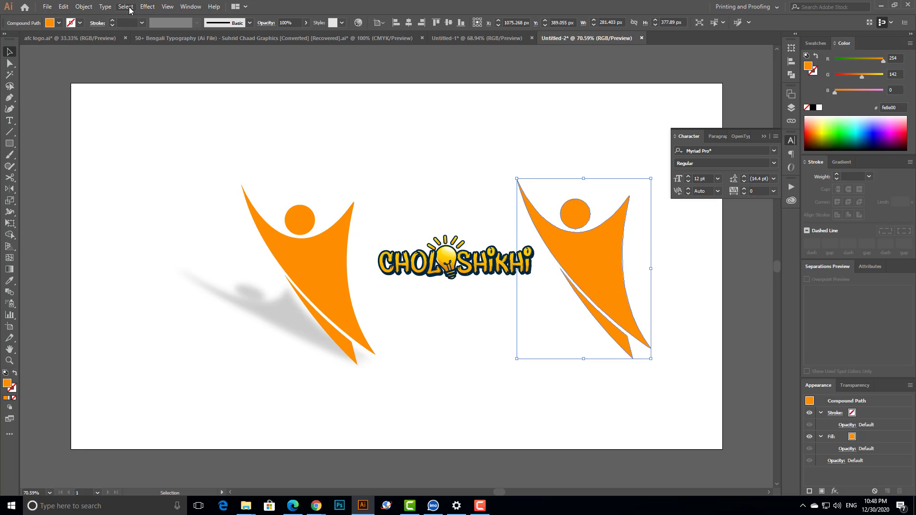
click(145, 7)
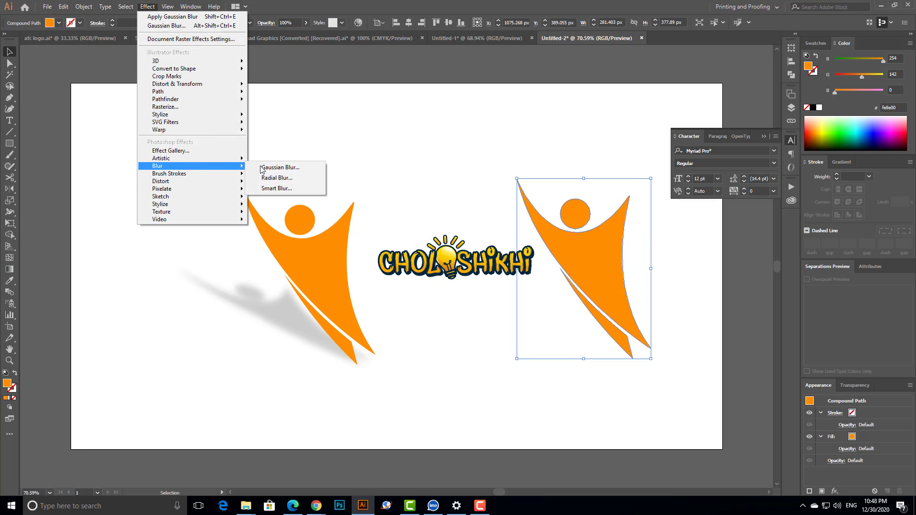
mouse_move(185, 115)
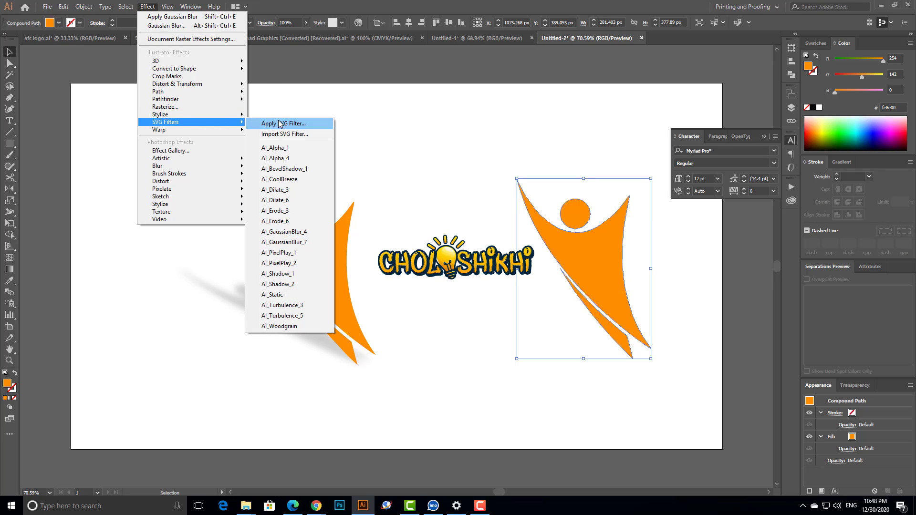
click(274, 118)
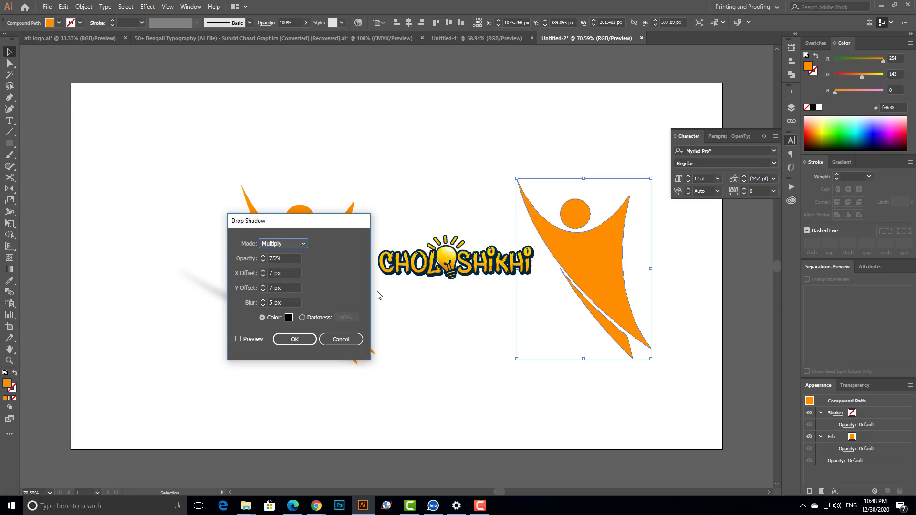
click(258, 342)
drag(324, 230, 219, 223)
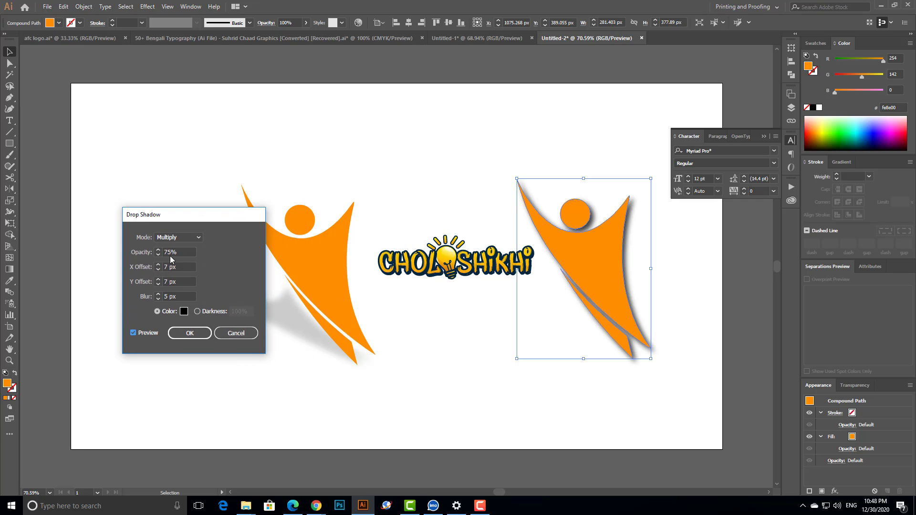
click(158, 265)
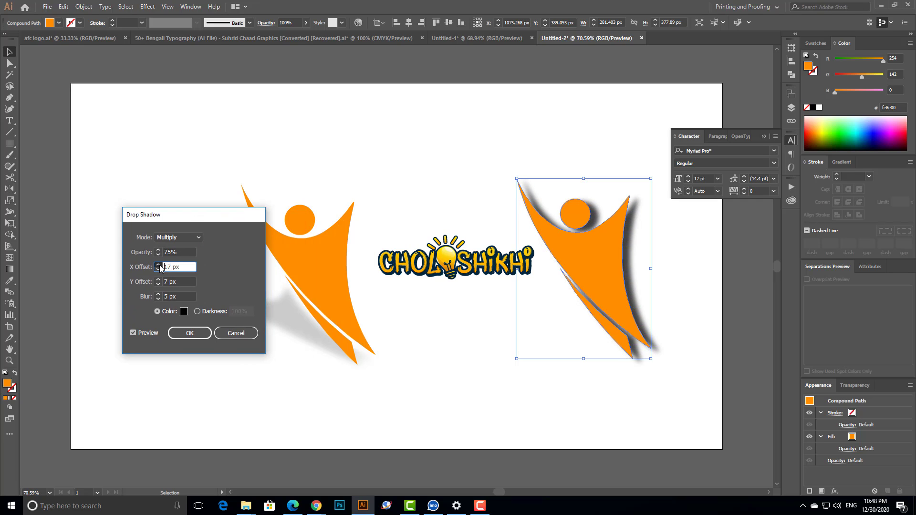
click(158, 265)
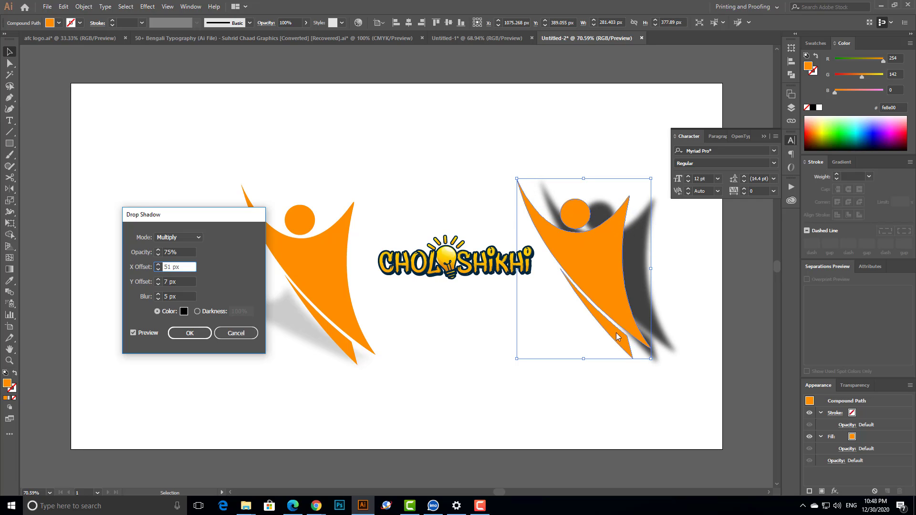
Step: Set the drop shadow's Y offset to -11 px and blur to 4 px, and apply it to the figure
click(159, 280)
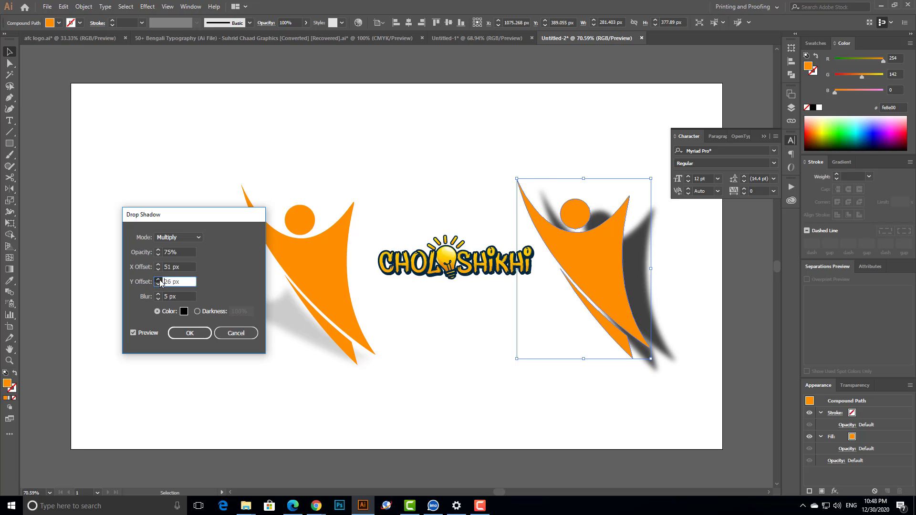
click(157, 284)
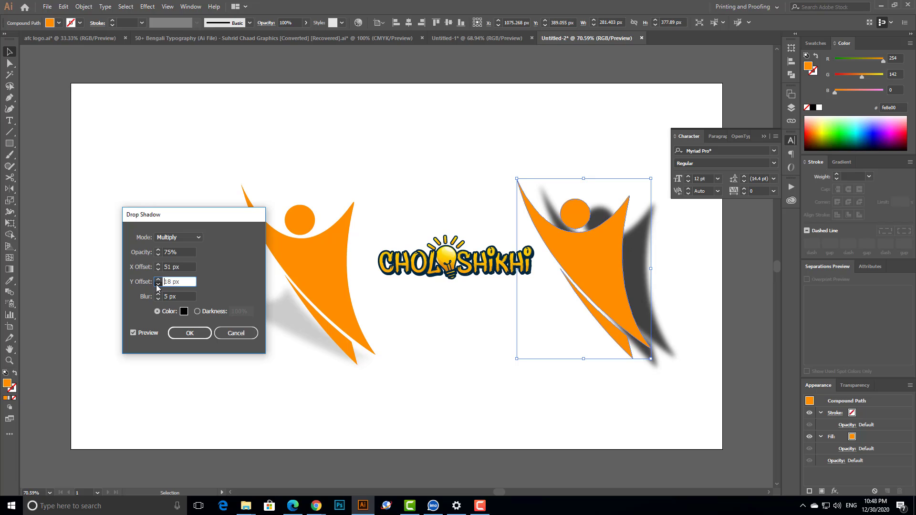
click(158, 286)
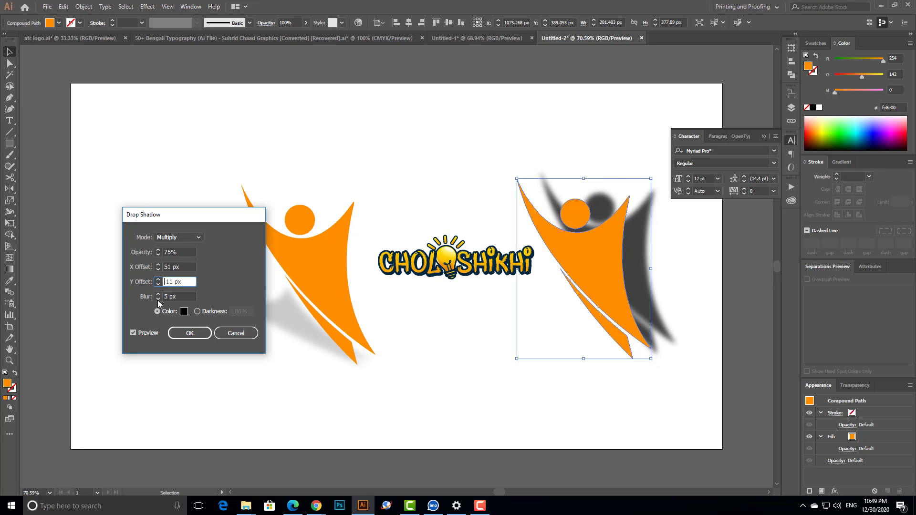
click(159, 300)
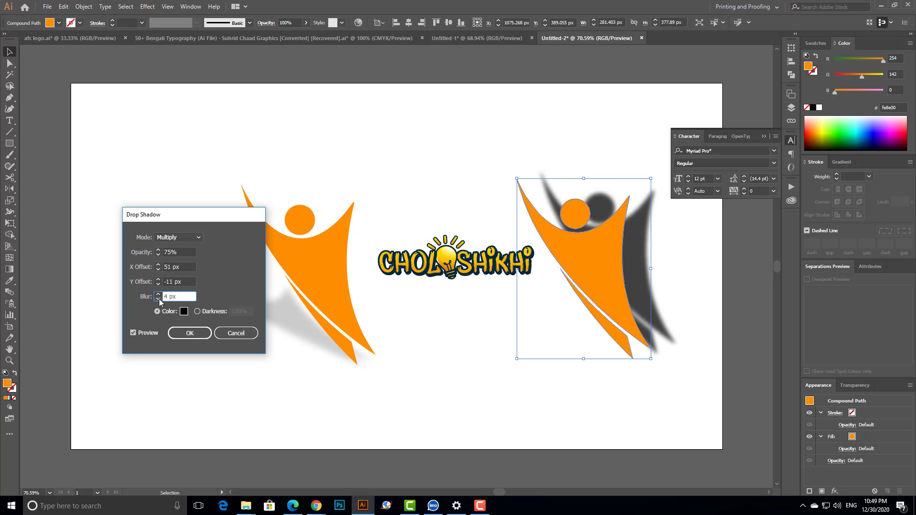
click(159, 299)
click(159, 295)
drag(213, 218, 105, 157)
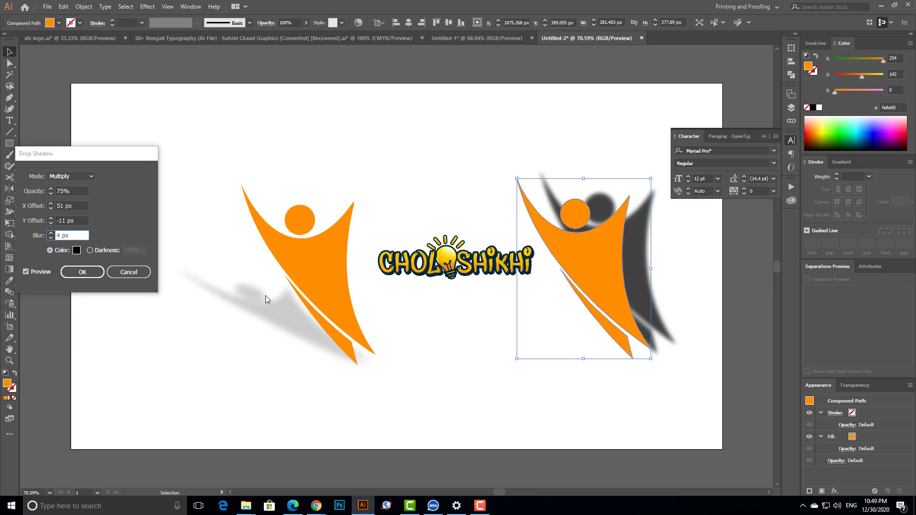
key(Return)
Step: Undo the drop shadow on the right-hand figure and clear the selection
key(ctrl+z)
drag(235, 262, 278, 359)
click(422, 296)
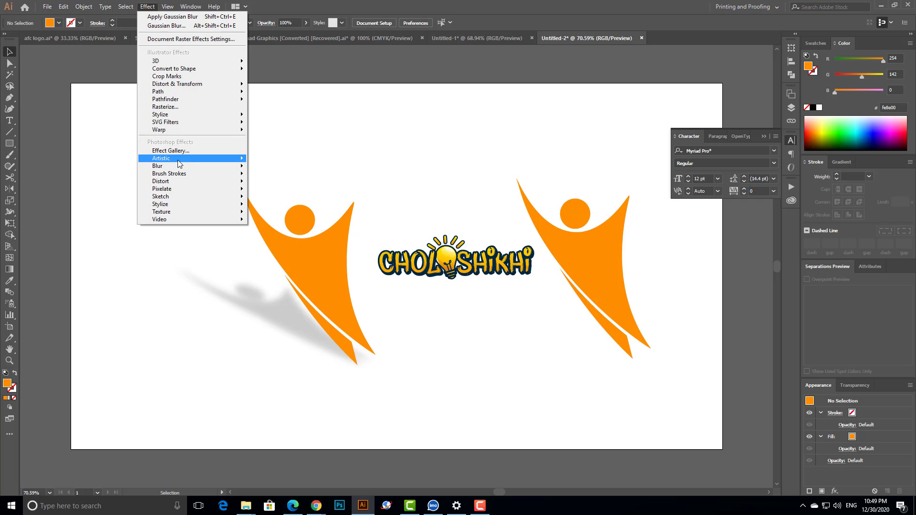
Step: Open the Craquelure effect and sample the Grain, Mosaic Tiles, Stained Glass and Texturizer textures in the effect gallery
mouse_move(180, 166)
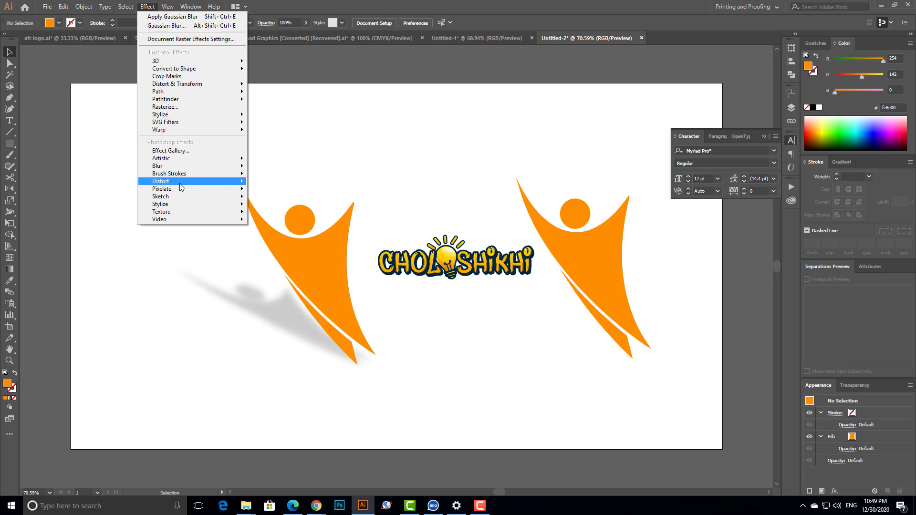
mouse_move(184, 200)
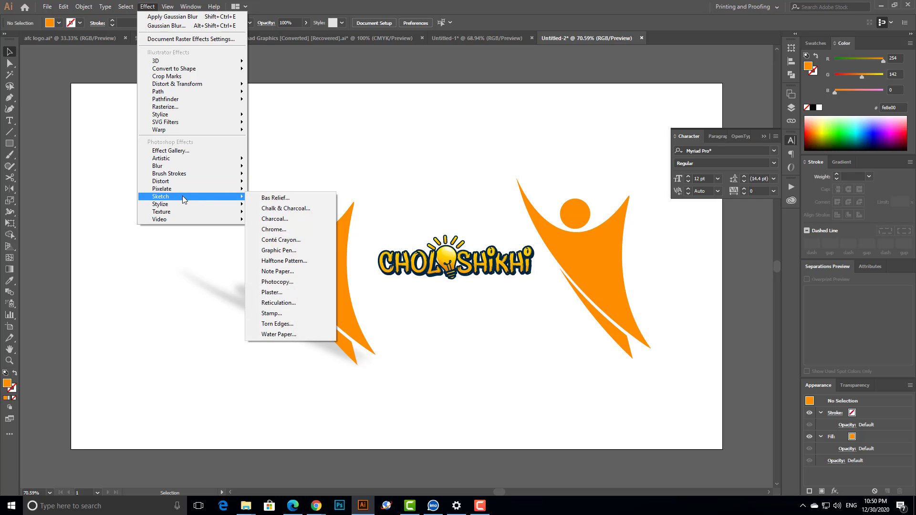
mouse_move(199, 213)
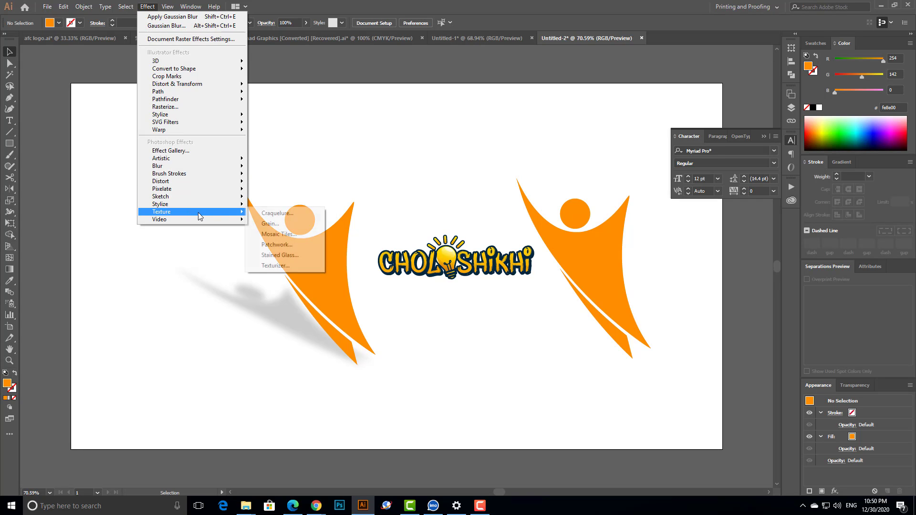
click(276, 216)
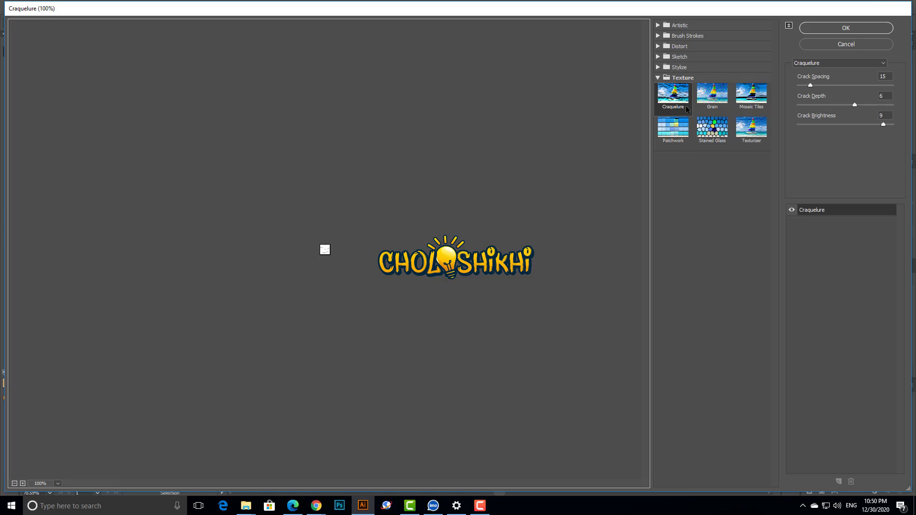
click(719, 103)
click(757, 101)
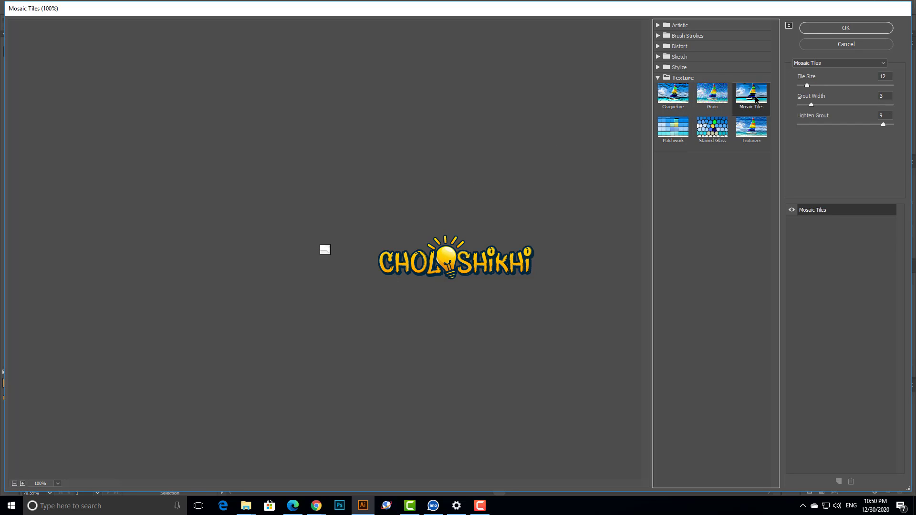
click(713, 128)
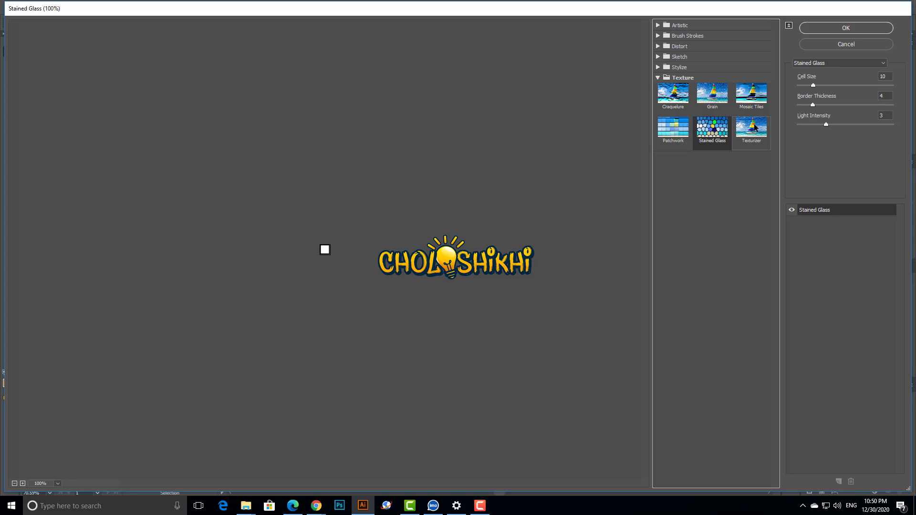
click(756, 128)
click(713, 133)
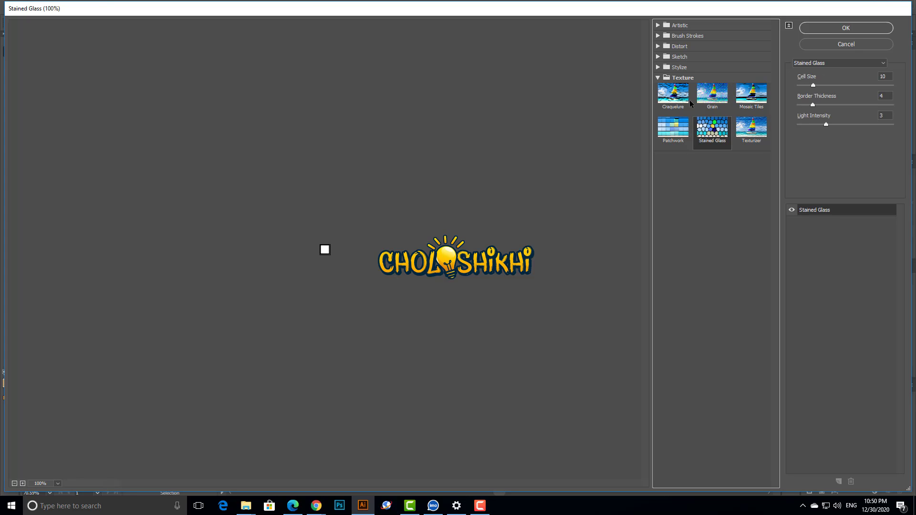
Step: Sample the Film Grain, Fresco and Paint Daubs artistic effects and the Crosshatch brush stroke effect in the effect gallery
click(659, 24)
click(674, 76)
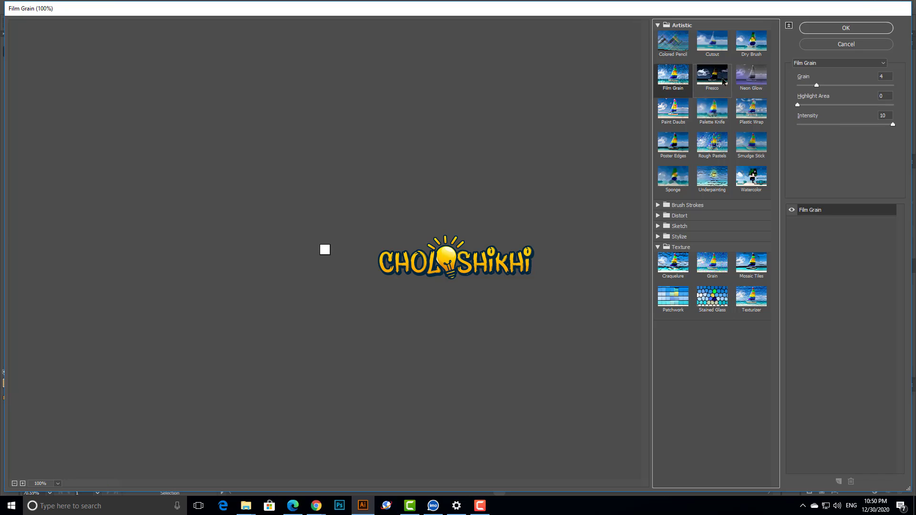
click(723, 81)
click(675, 115)
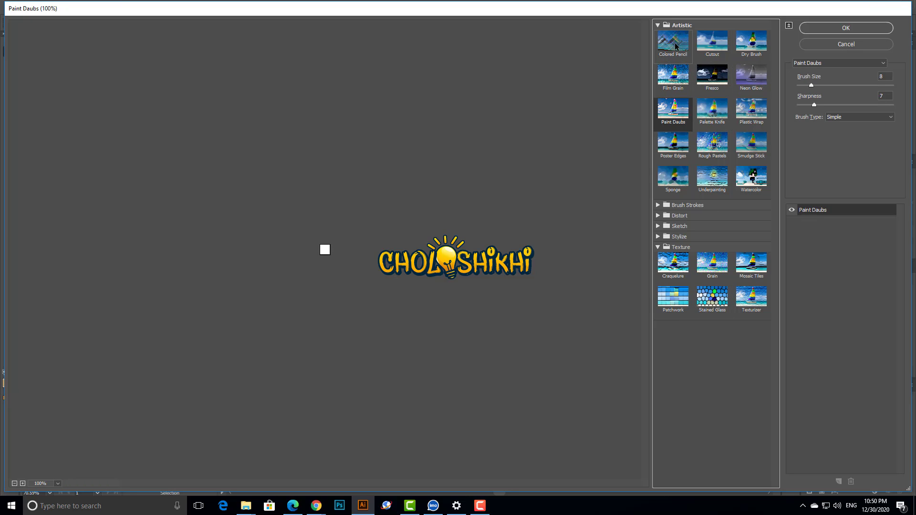
click(658, 205)
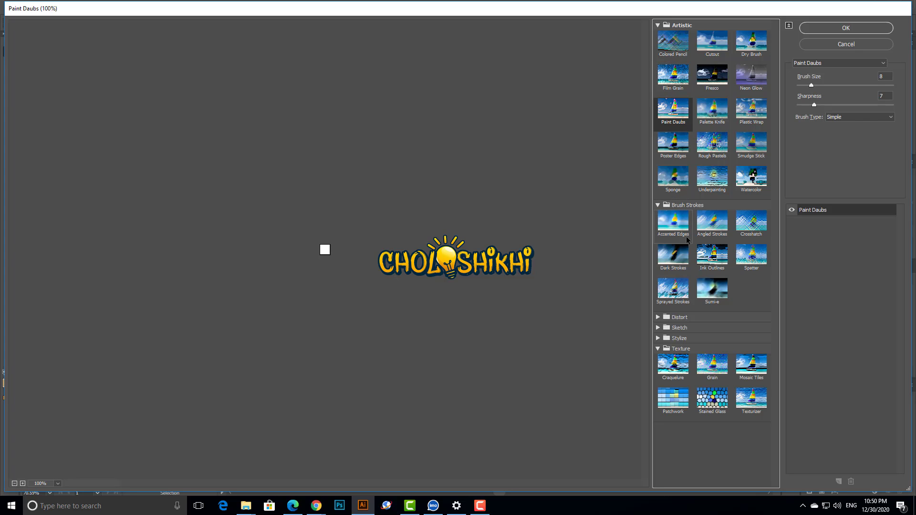
click(753, 222)
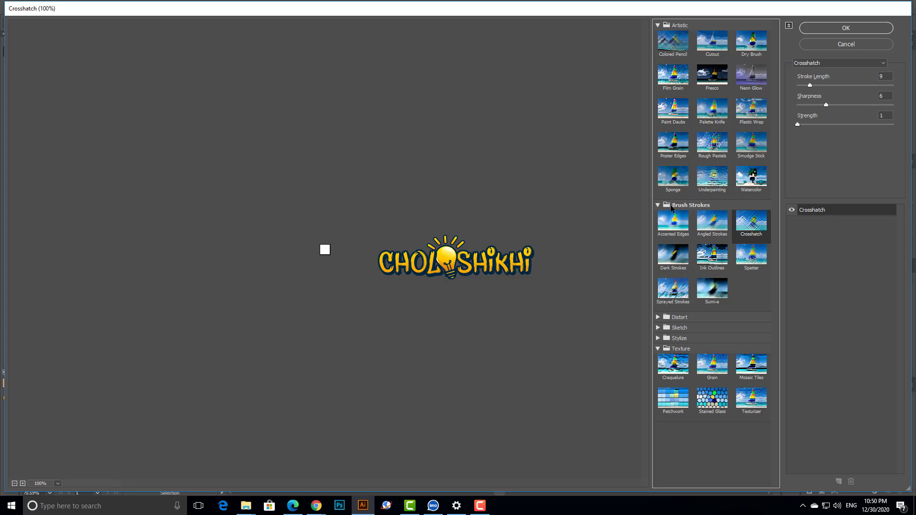
Step: Expand the Distort, Sketch and Stylize effect categories and look through the thumbnails of all the gallery's effects
click(669, 318)
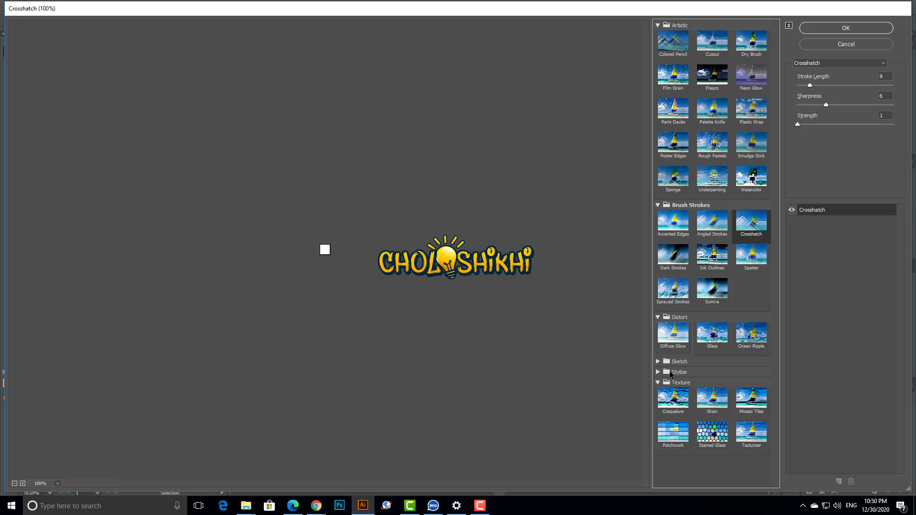
click(668, 362)
scroll(668, 334, down, 2)
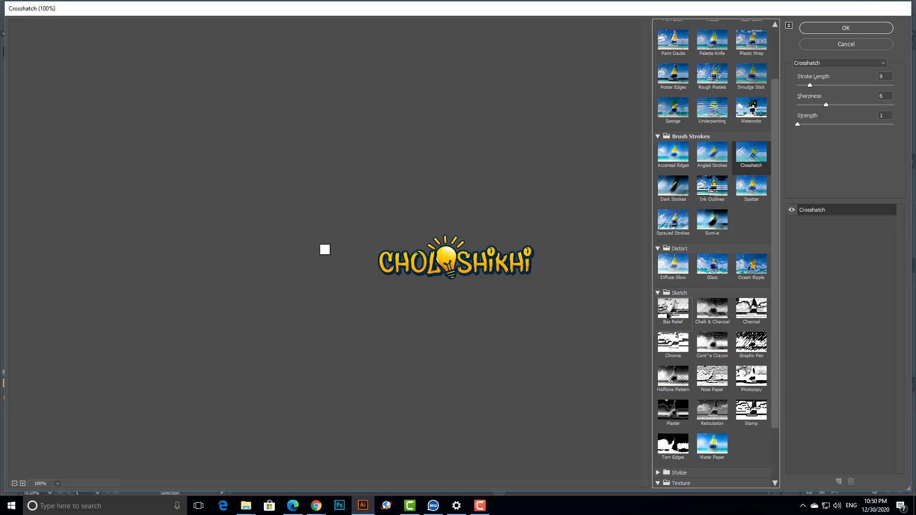
scroll(669, 437, down, 2)
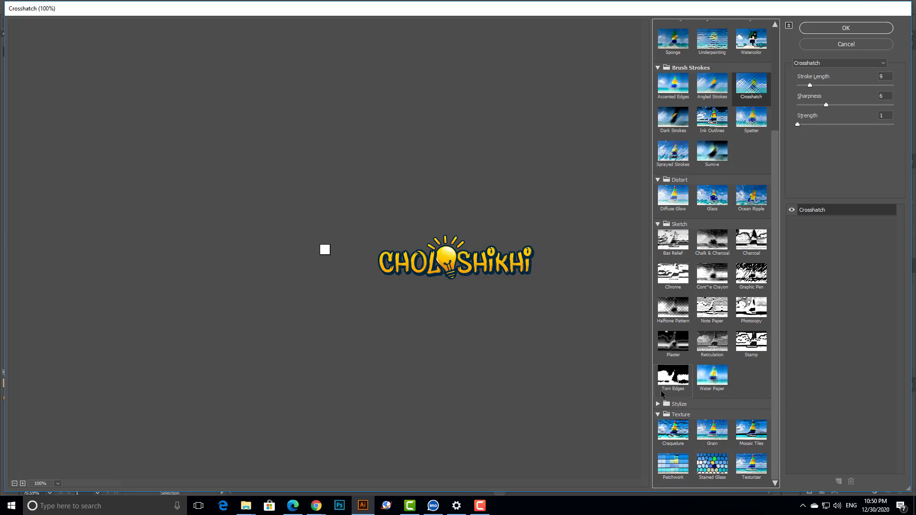
click(658, 404)
scroll(723, 405, down, 1)
scroll(726, 191, up, 3)
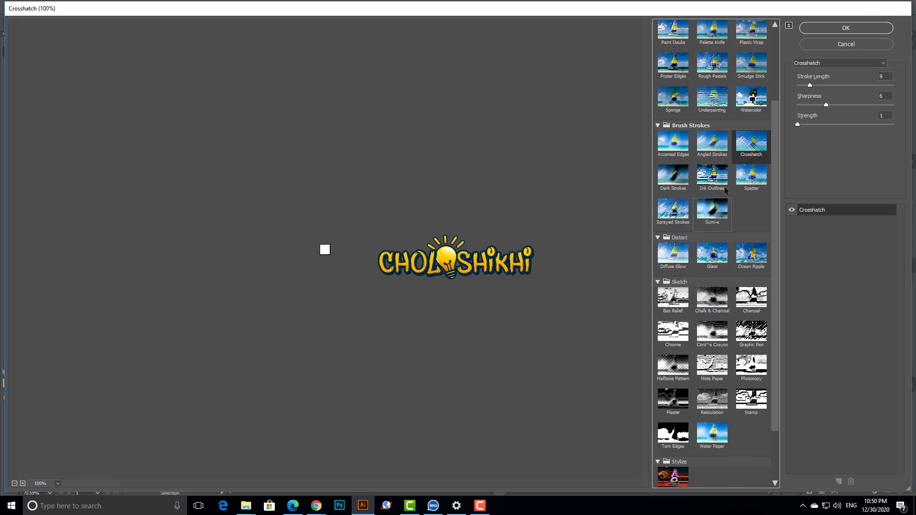
scroll(725, 191, up, 2)
scroll(732, 334, down, 4)
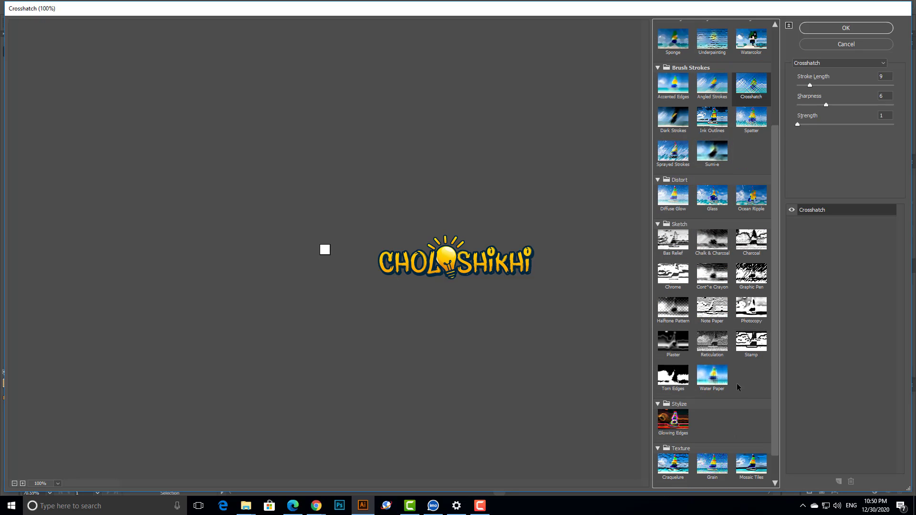
scroll(738, 387, down, 1)
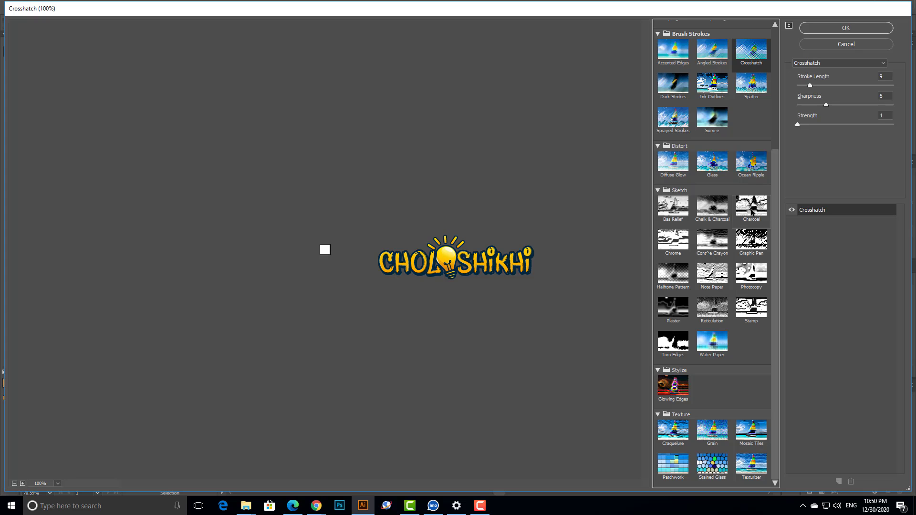
scroll(752, 212, up, 5)
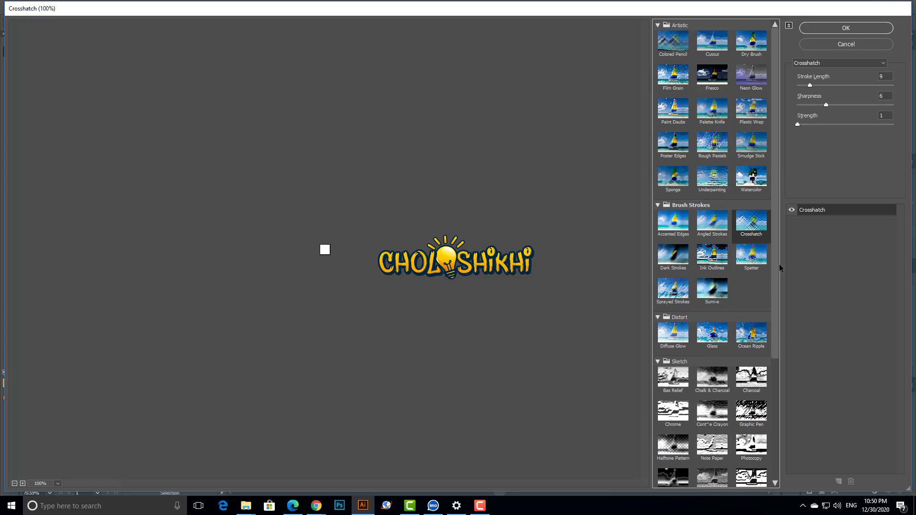
Step: Choose the Ink Outlines effect, check the list of available effects, and apply Ink Outlines with nothing selected
click(713, 262)
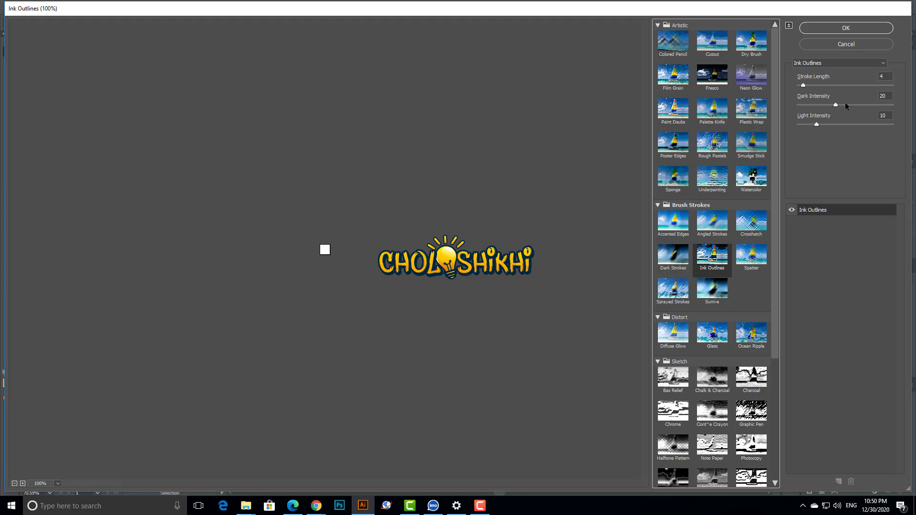
click(832, 64)
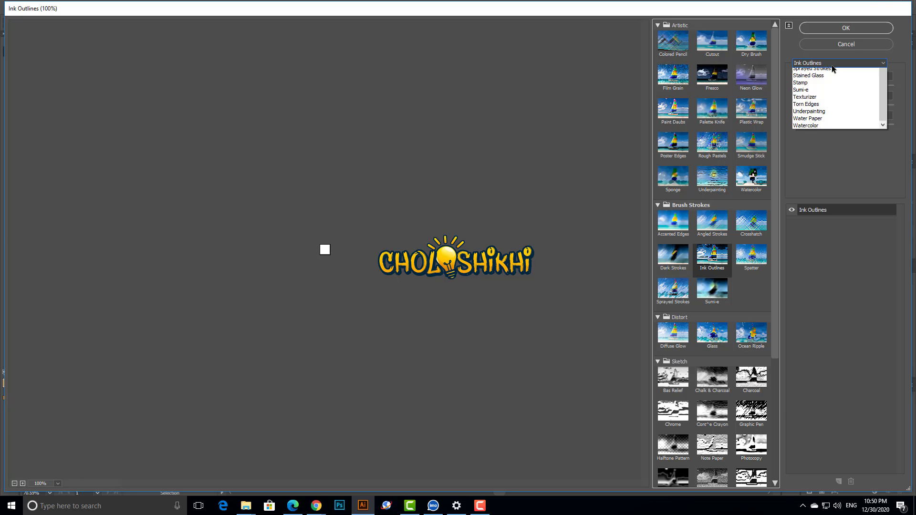
click(832, 64)
click(832, 64)
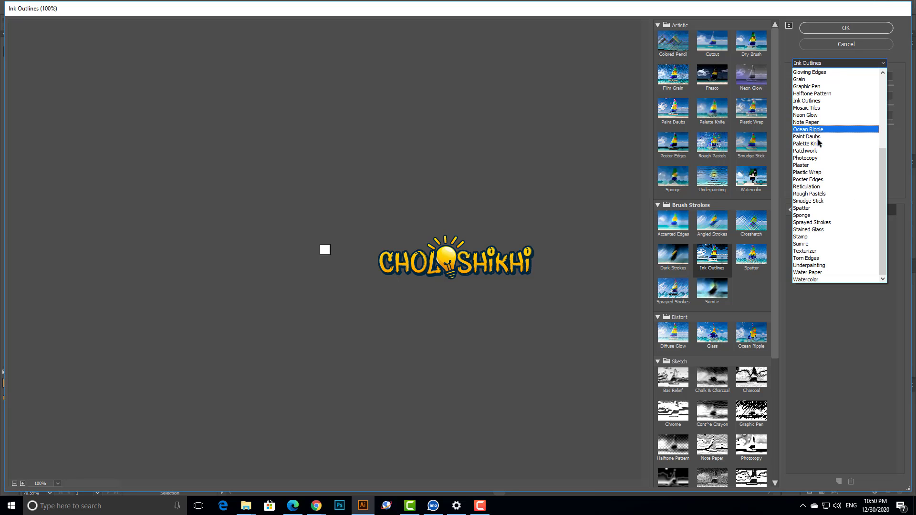
click(804, 49)
click(851, 28)
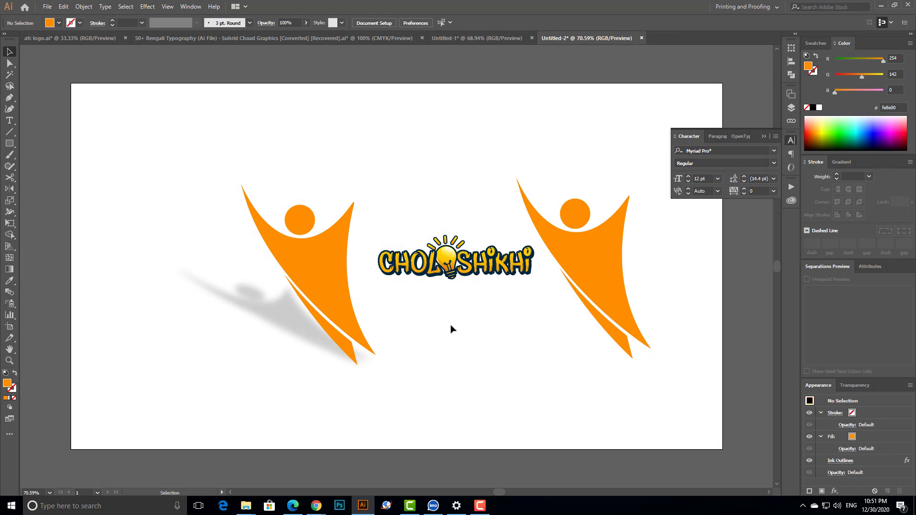
Step: Draw a 1366 x 768 px rectangle covering the whole artboard and fill it with teal #2a797c
key(ctrl+minus)
key(ctrl+minus)
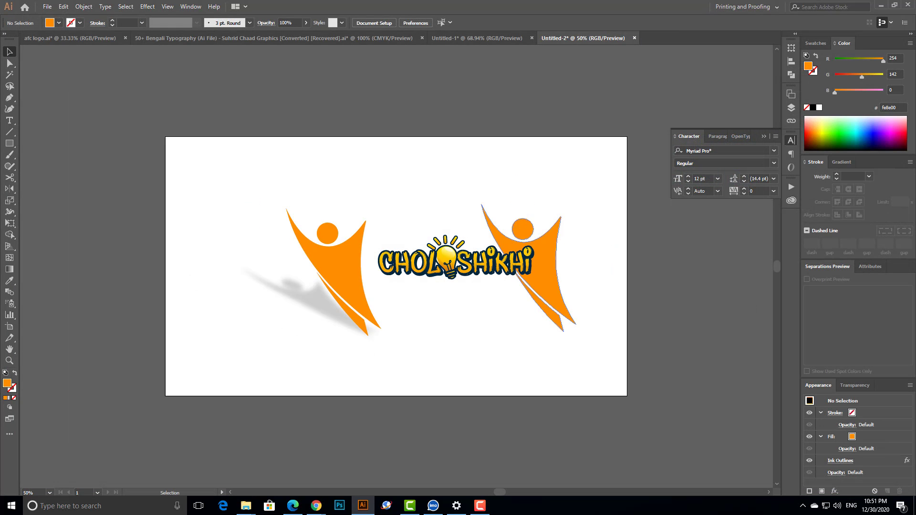
click(537, 257)
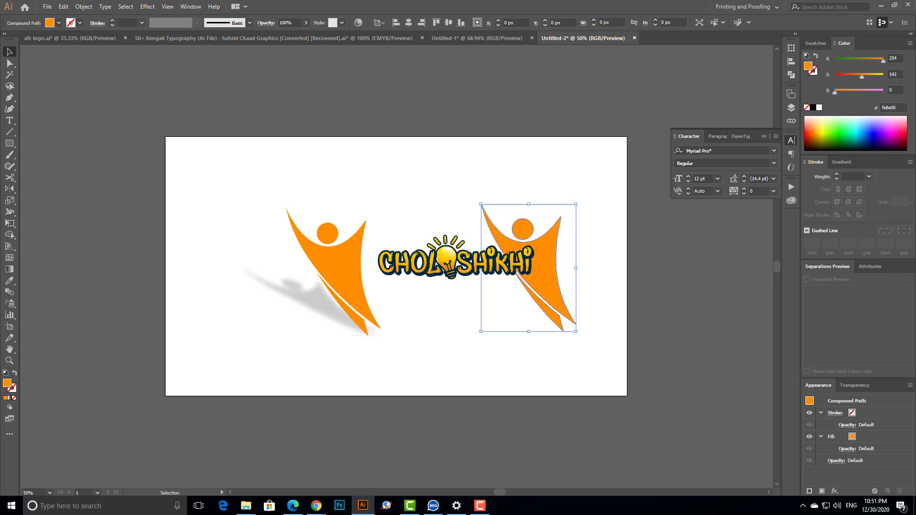
click(9, 143)
drag(164, 139, 627, 395)
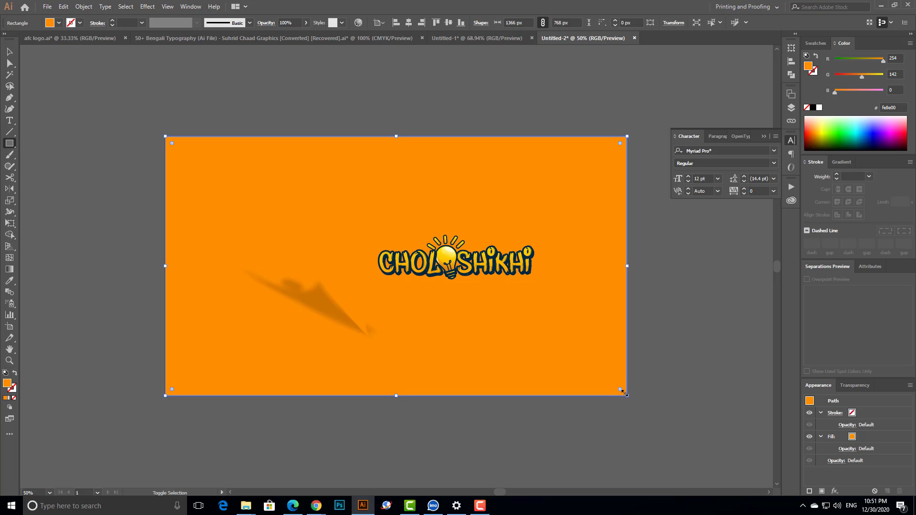
drag(835, 92, 858, 77)
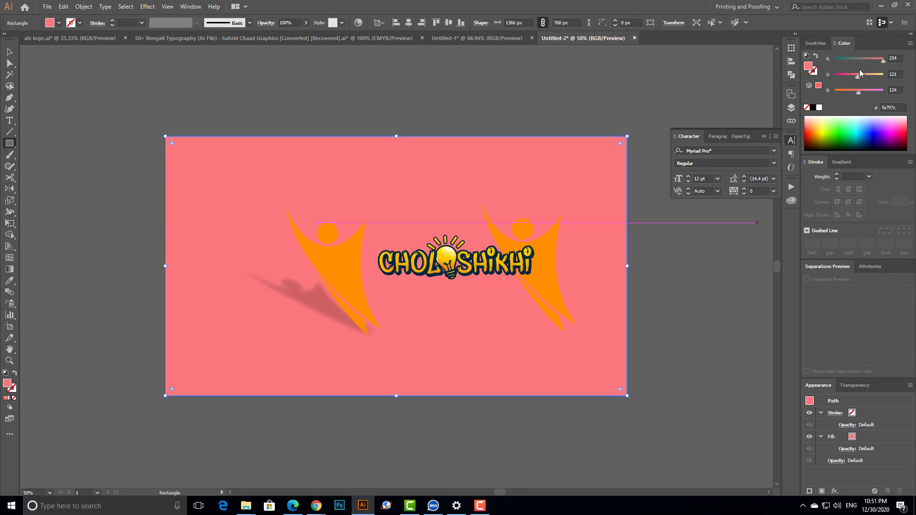
click(843, 61)
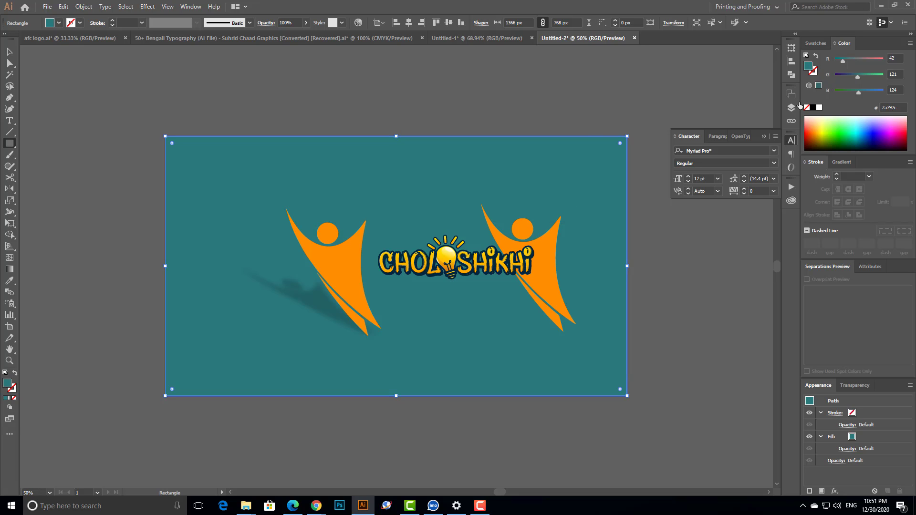
Step: Open the Craquelure texture effect for the teal rectangle and preview the Glass and Ocean Ripple distortions on it
click(148, 6)
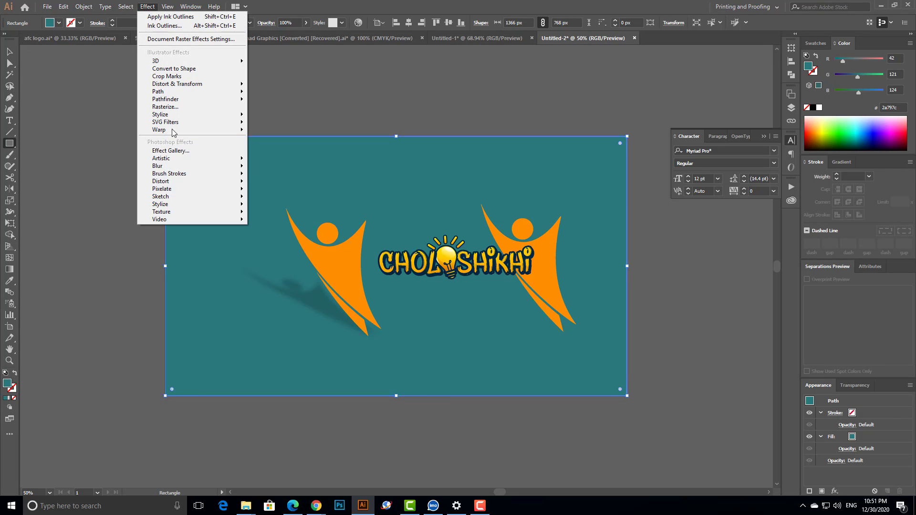
mouse_move(193, 215)
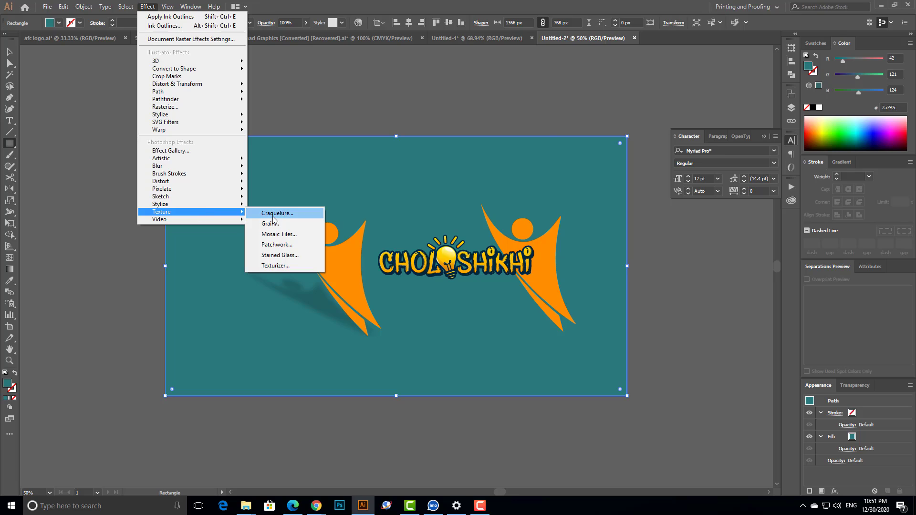
click(258, 213)
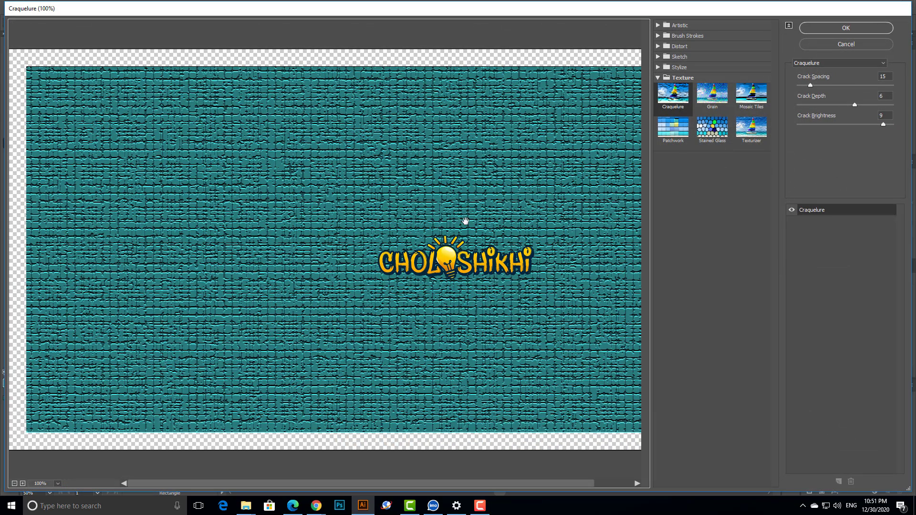
click(658, 46)
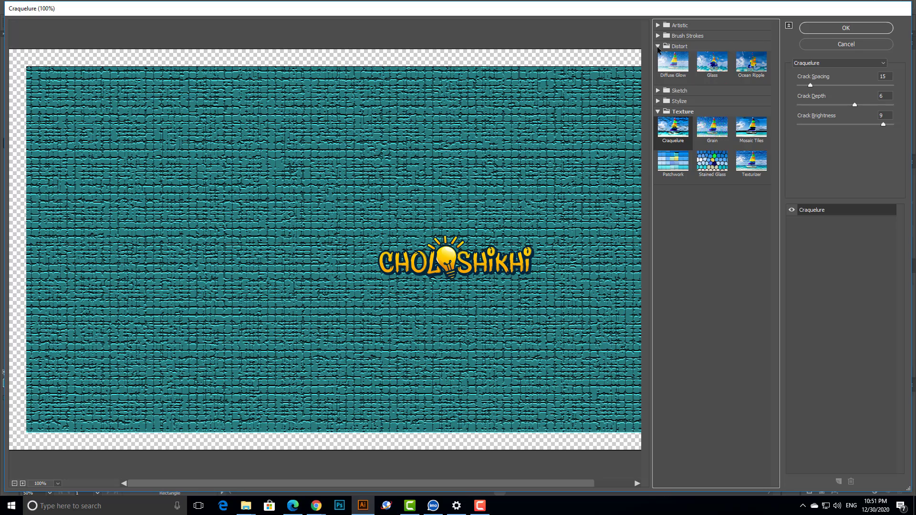
click(713, 64)
click(738, 68)
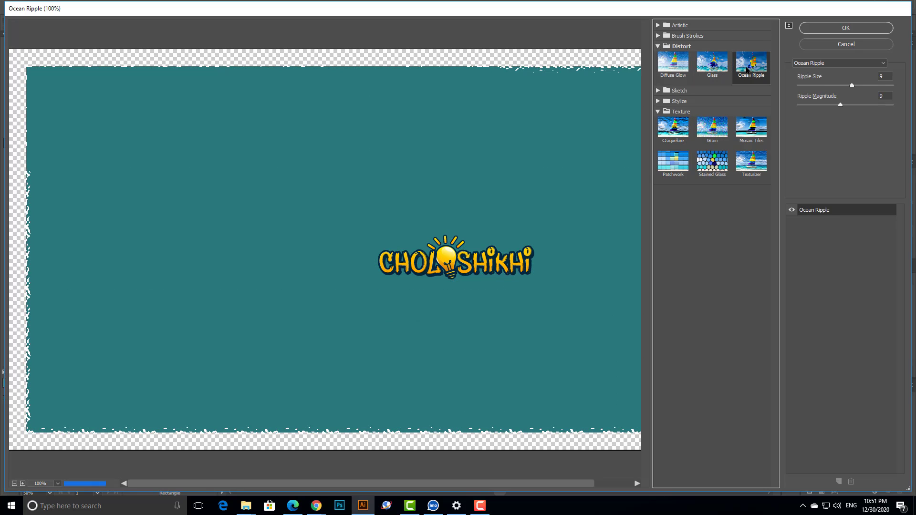
Step: Preview the Ink Outlines and Sprayed Strokes brush stroke effects on the teal rectangle
click(658, 35)
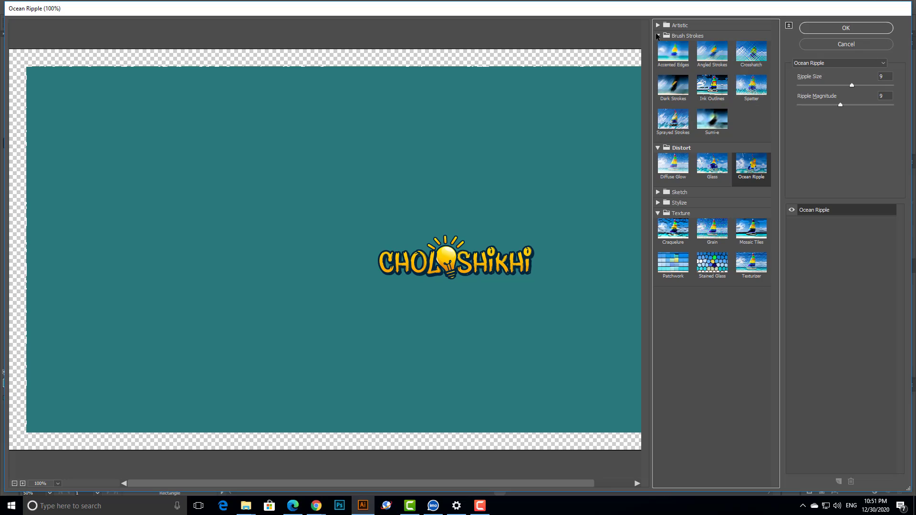
click(721, 89)
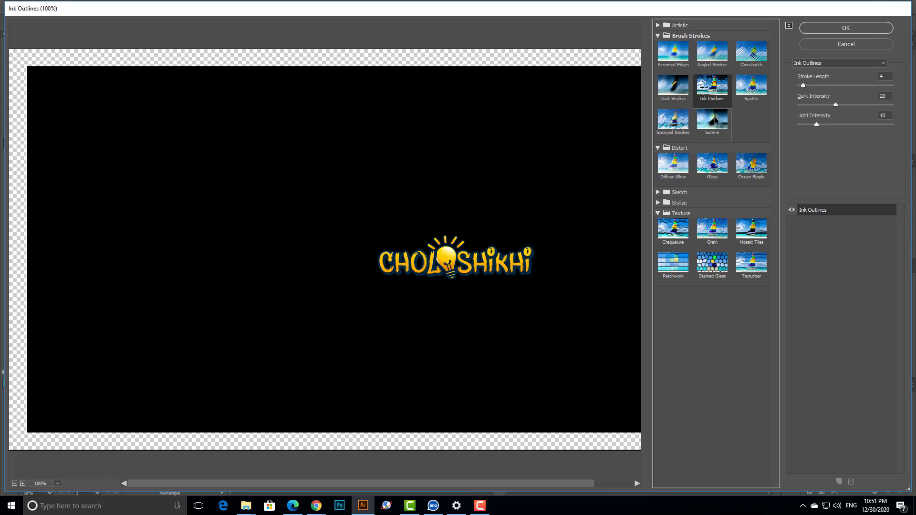
click(680, 124)
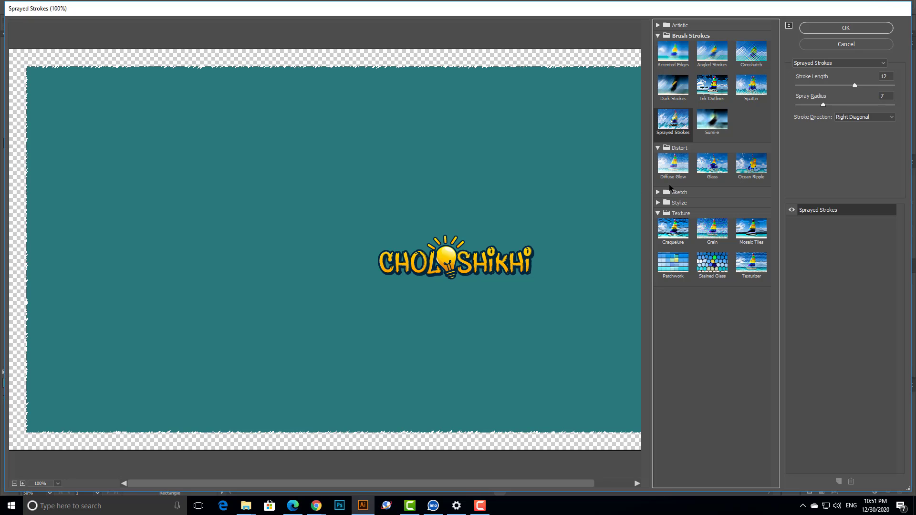
Step: Preview the Grain, Mosaic Tiles, Texturizer, Patchwork and Craquelure textures on the teal rectangle
click(709, 234)
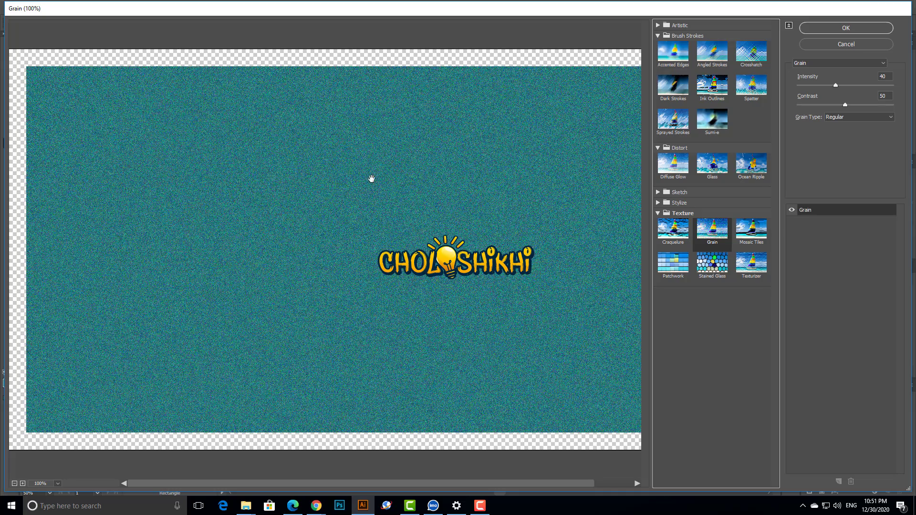
click(761, 234)
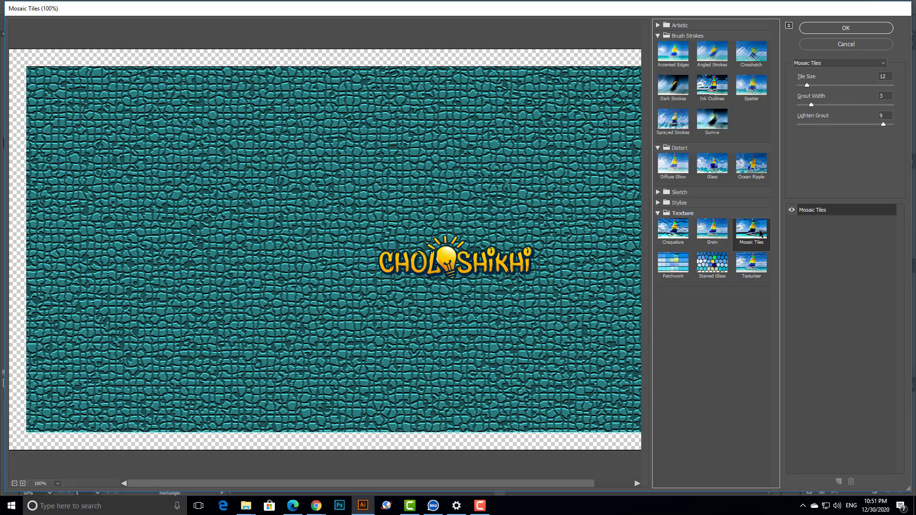
click(753, 271)
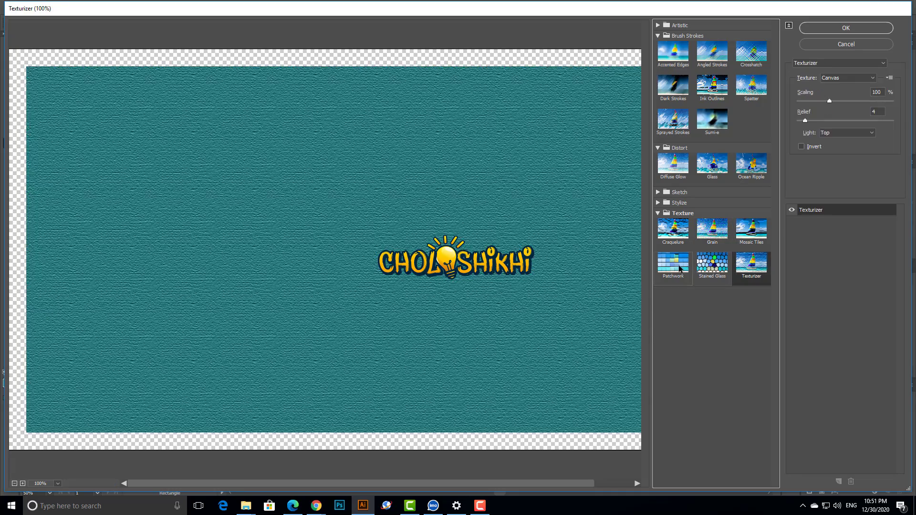
click(673, 262)
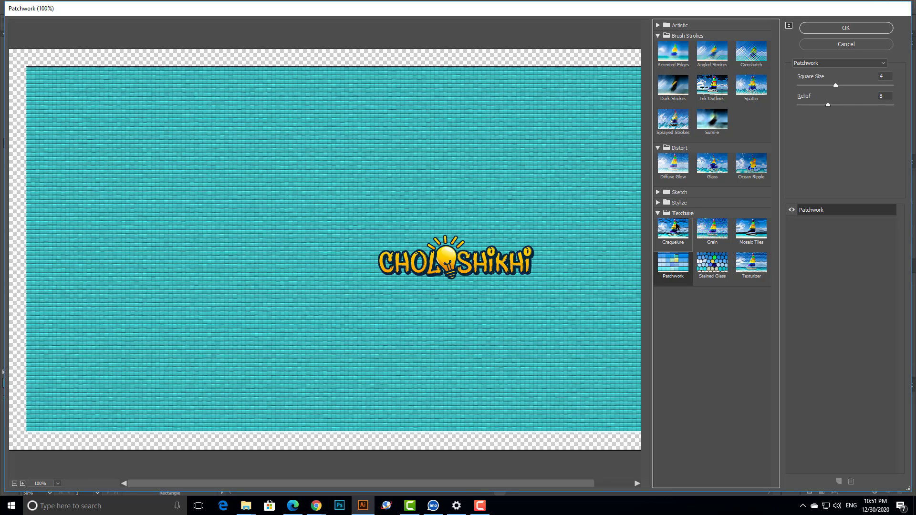
click(672, 235)
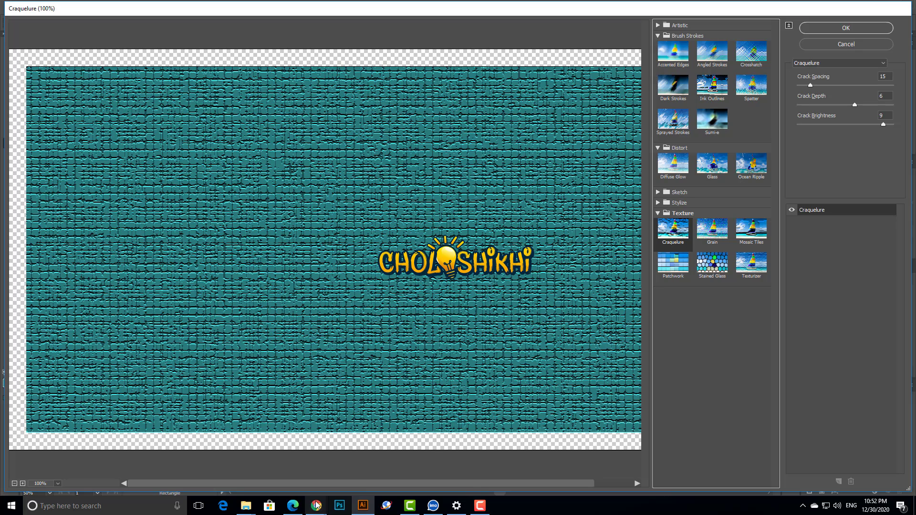
Step: Switch to the Chrome browser, search Google Images for "wood" and open the oak wood grain picture from Designing Buildings Wiki
mouse_move(316, 506)
click(220, 466)
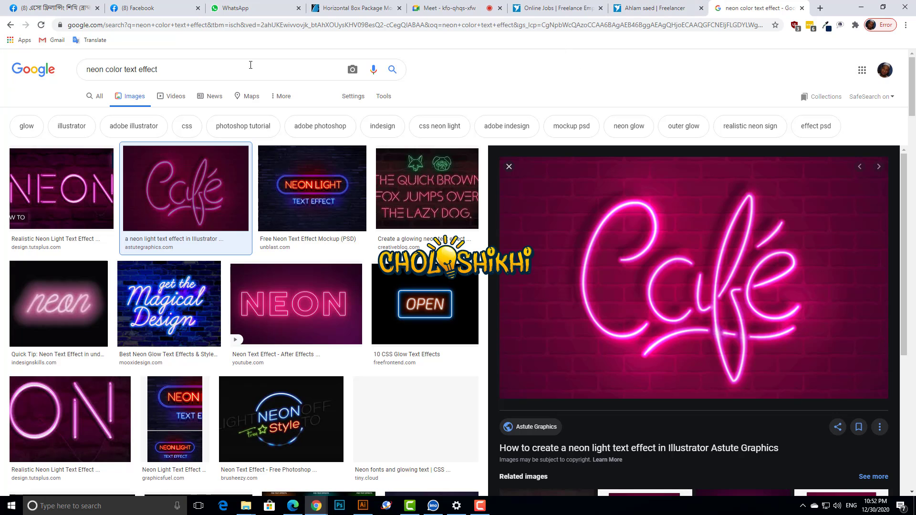
drag(215, 69, 3, 93)
text(wood)
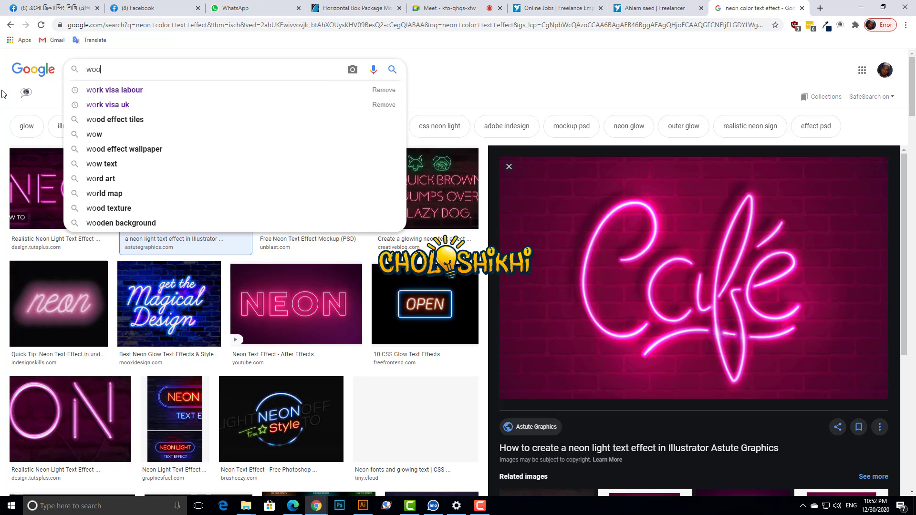
key(Return)
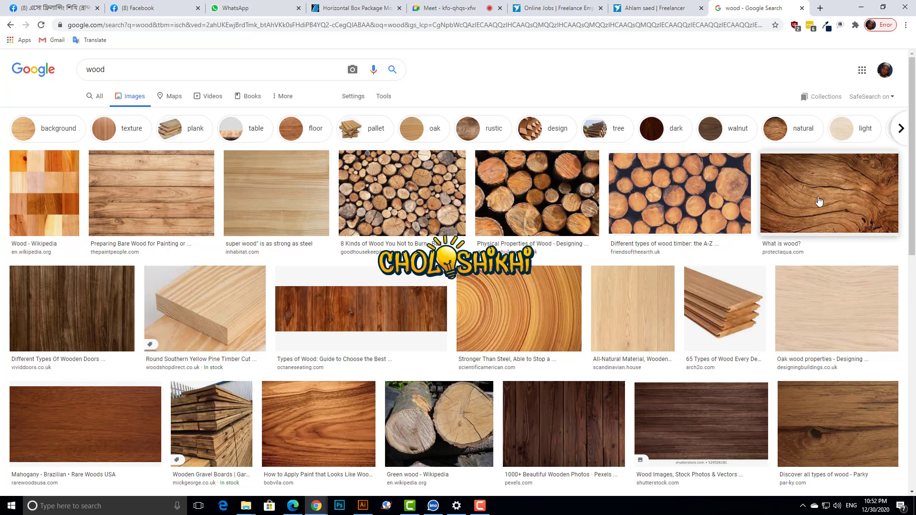
click(795, 201)
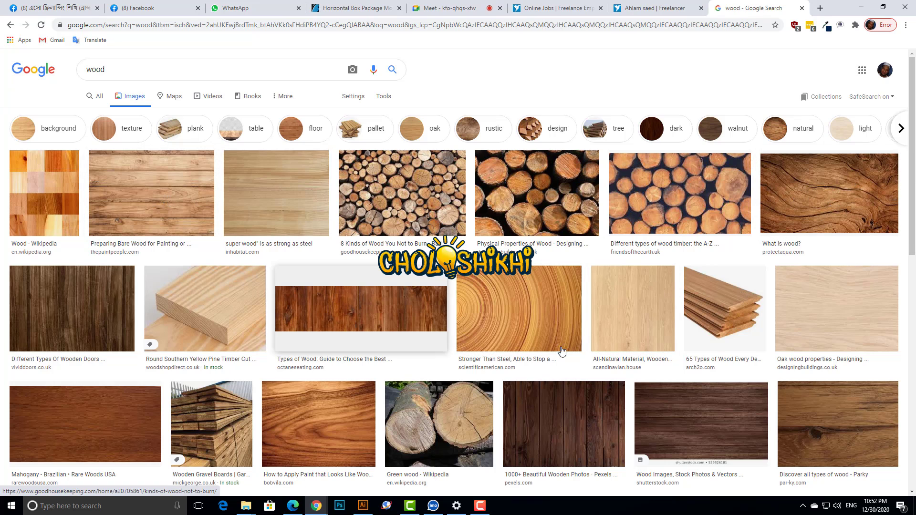
click(828, 308)
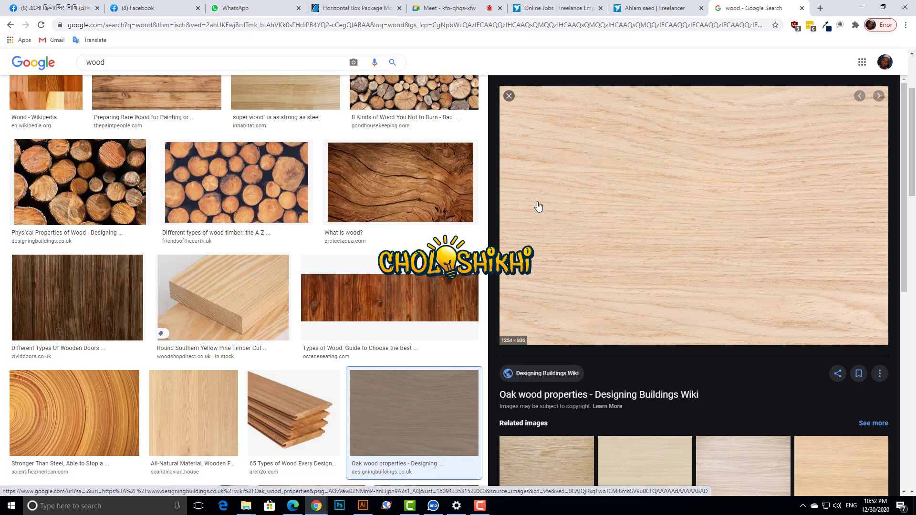
Step: Return to Illustrator, preview Texturizer and Patchwork, and apply Stained Glass with cell size 10, border thickness 4 and light intensity 3 to the rectangle
click(367, 508)
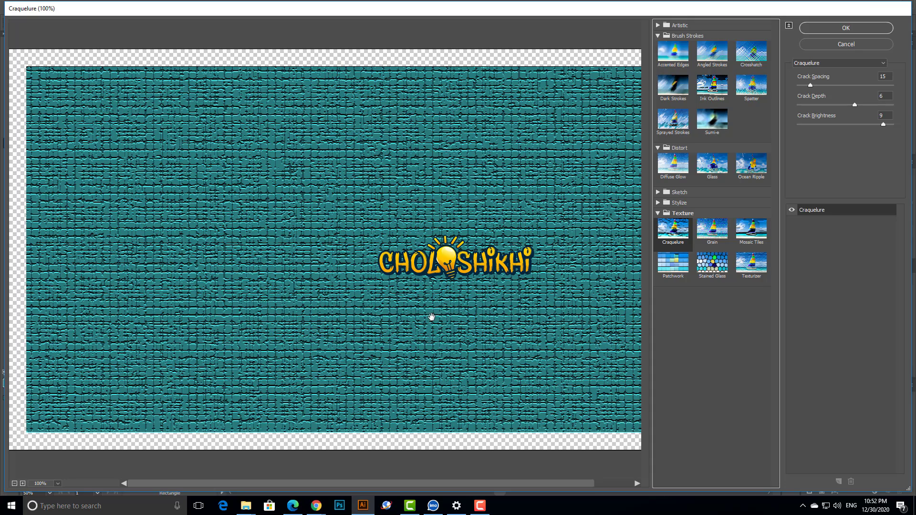
click(756, 271)
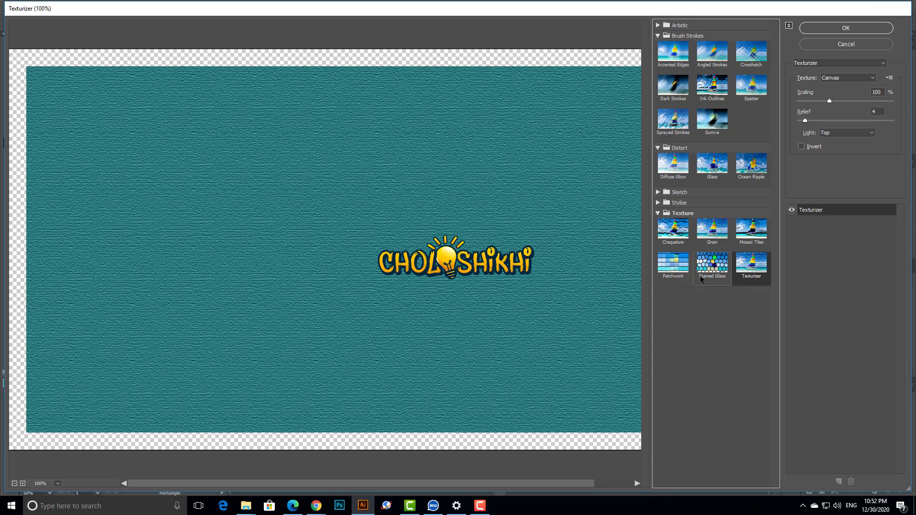
click(674, 267)
click(713, 274)
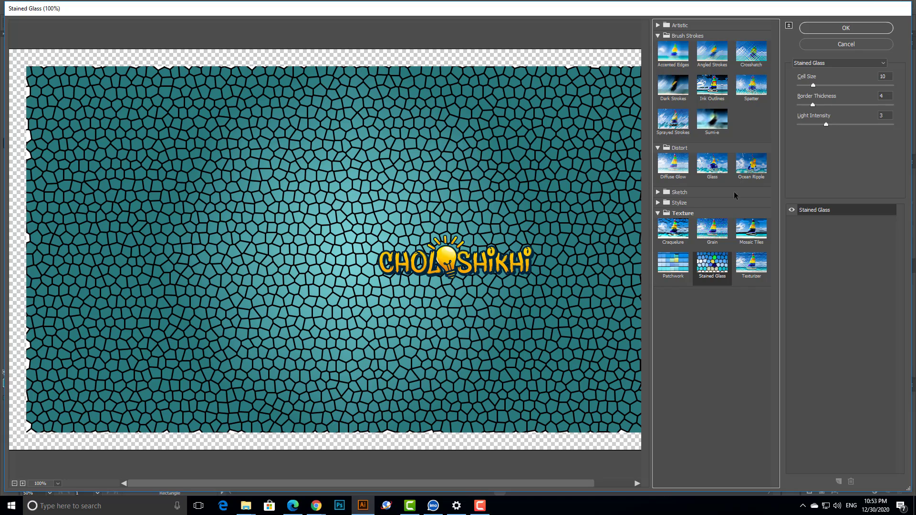
click(864, 29)
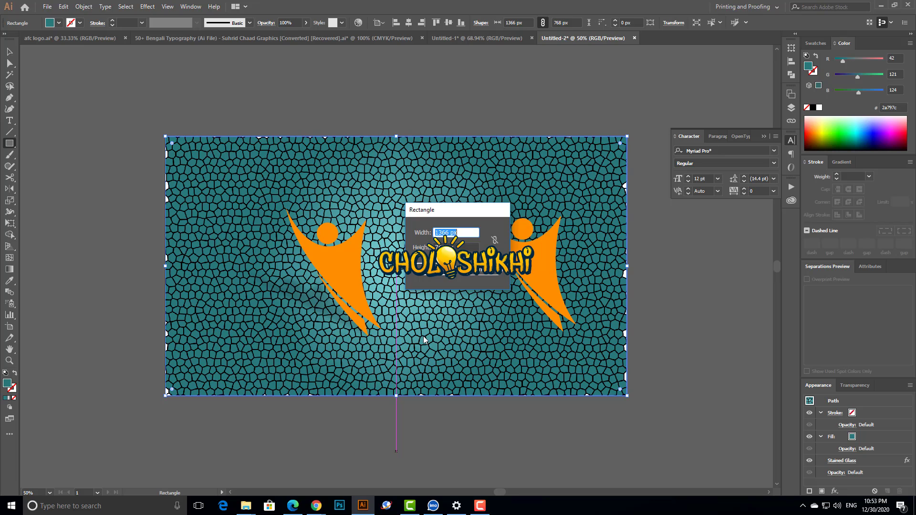
key(Escape)
key(v)
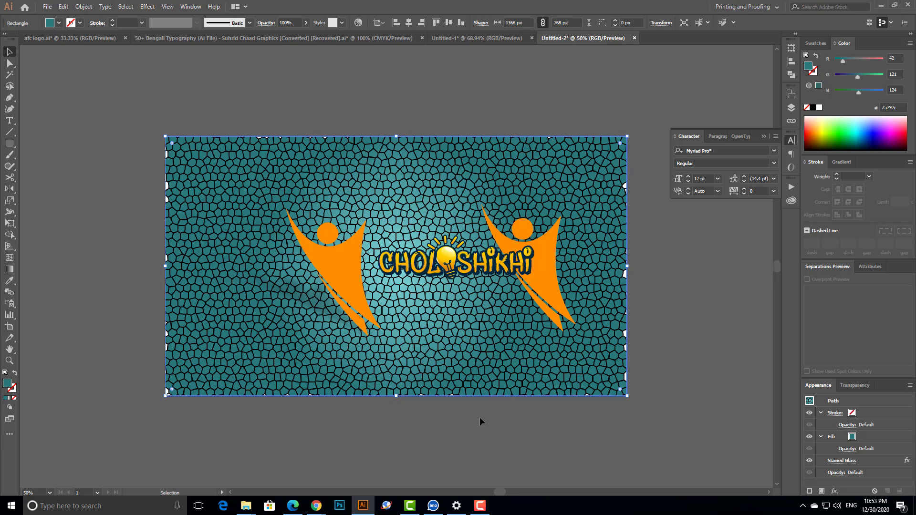
drag(440, 160, 478, 168)
right_click(464, 163)
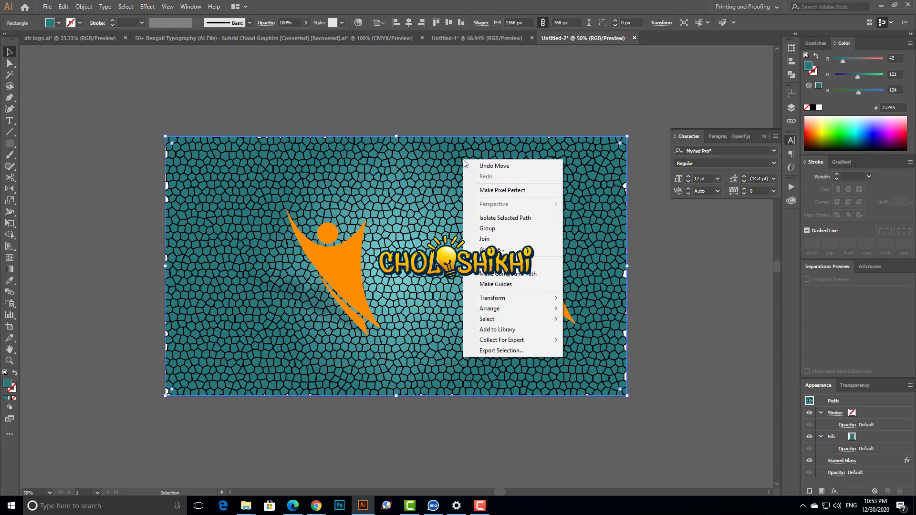
click(451, 116)
click(451, 115)
drag(396, 138, 404, 222)
click(401, 210)
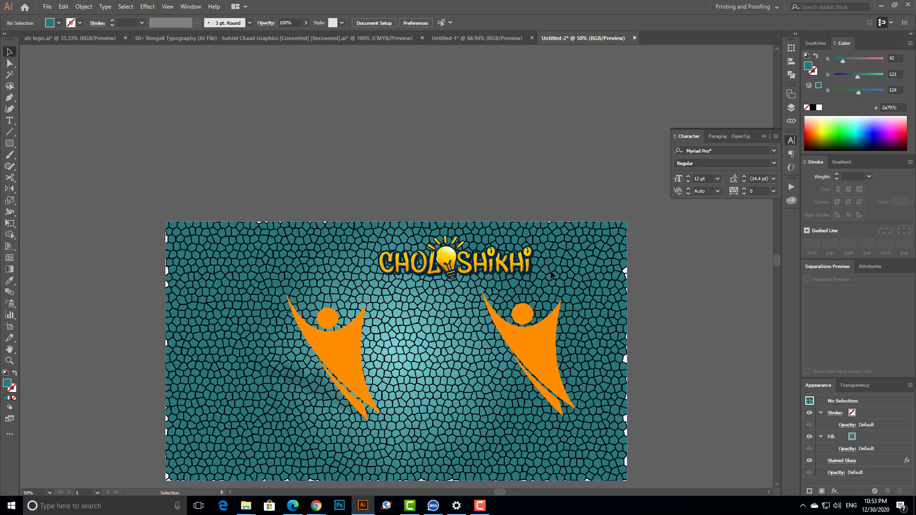
Step: Apply a Clumped Grain texture with intensity 63 and contrast 100 to the stained-glass rectangle
click(394, 240)
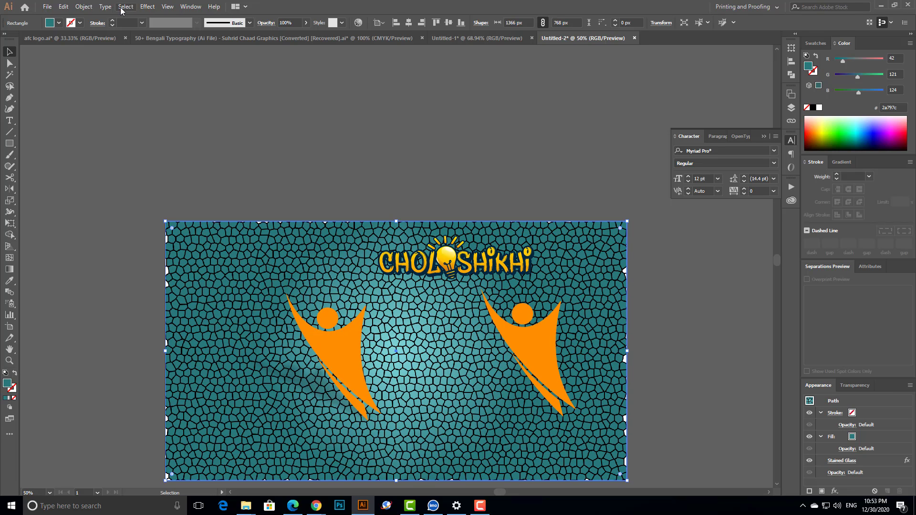
click(146, 7)
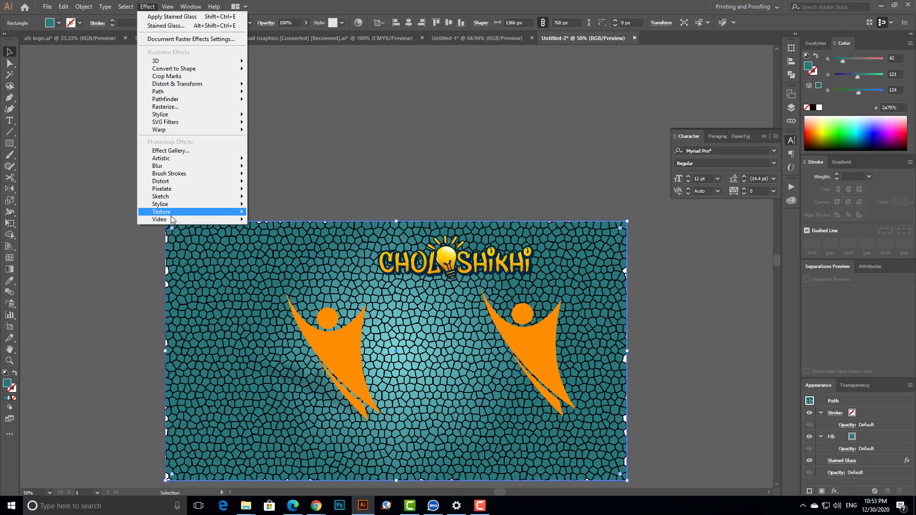
mouse_move(174, 213)
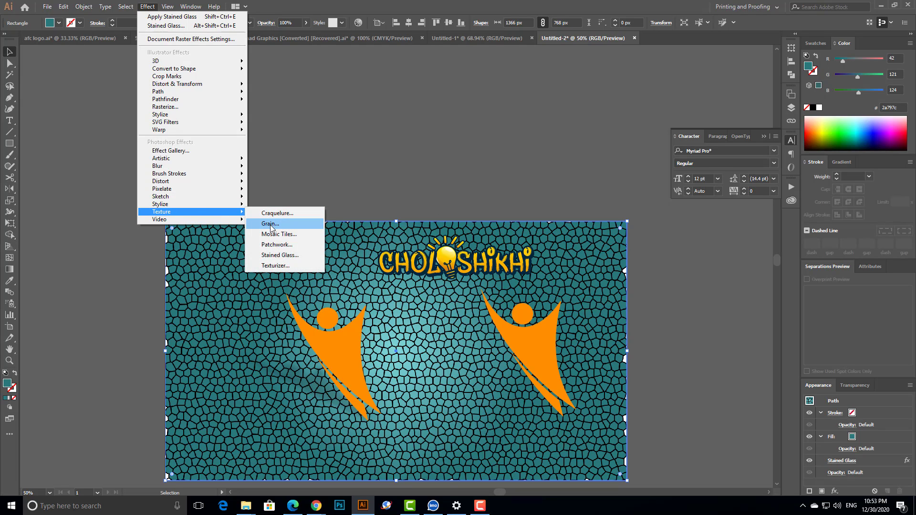
click(270, 225)
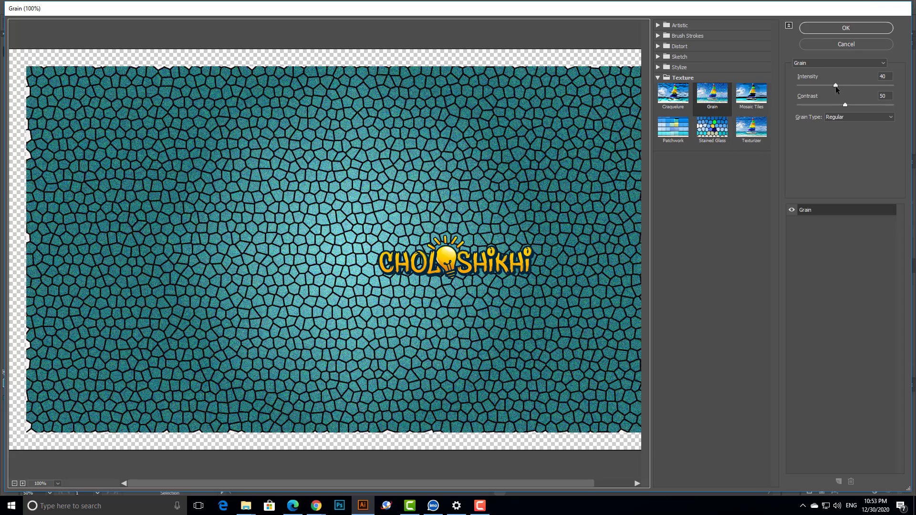
drag(836, 88, 914, 107)
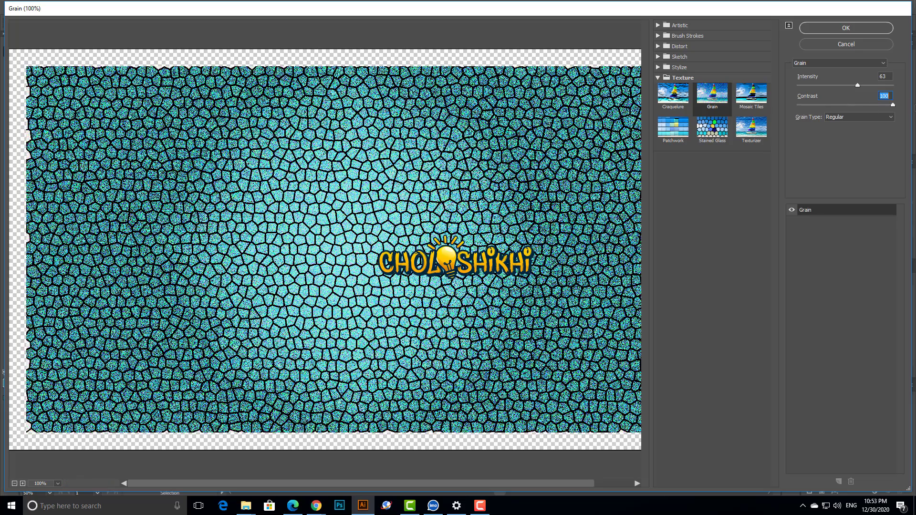
click(872, 117)
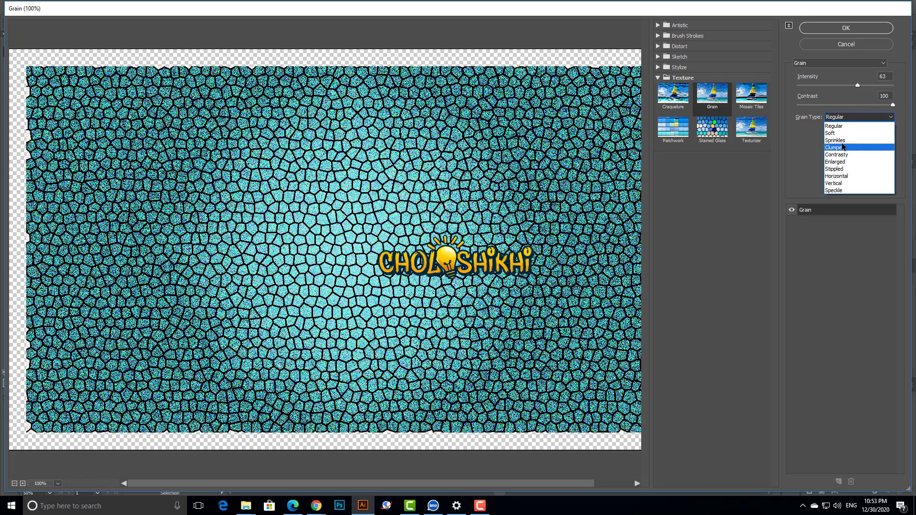
click(842, 143)
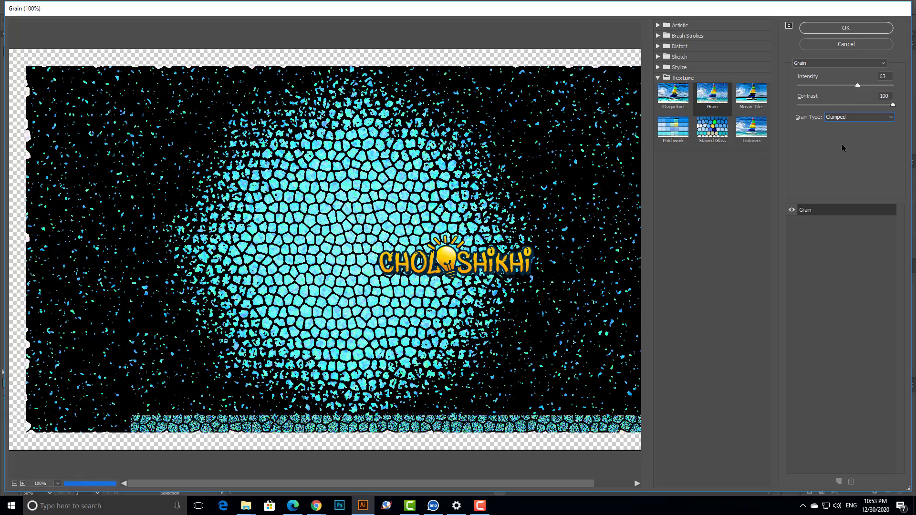
click(854, 29)
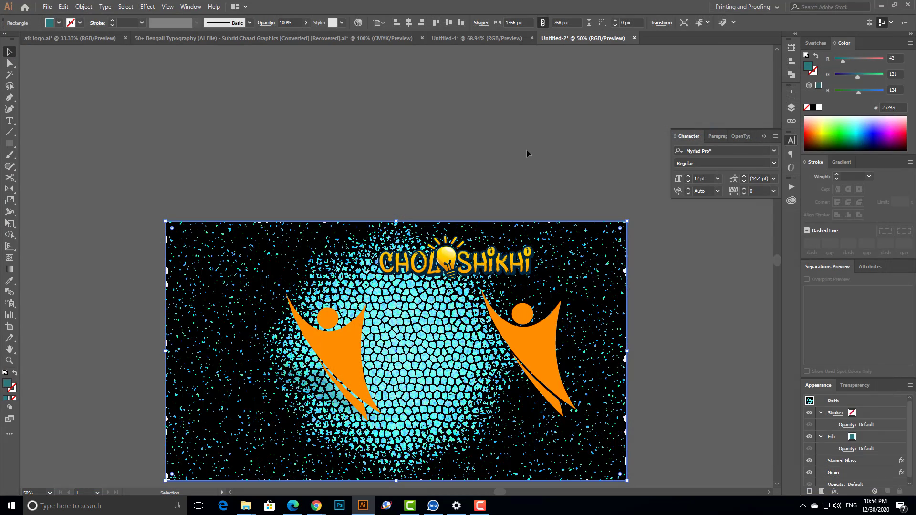
Step: Examine the combined stained-glass and grain texture around the orange figures, both close up and across the whole artboard
scroll(442, 345, down, 3)
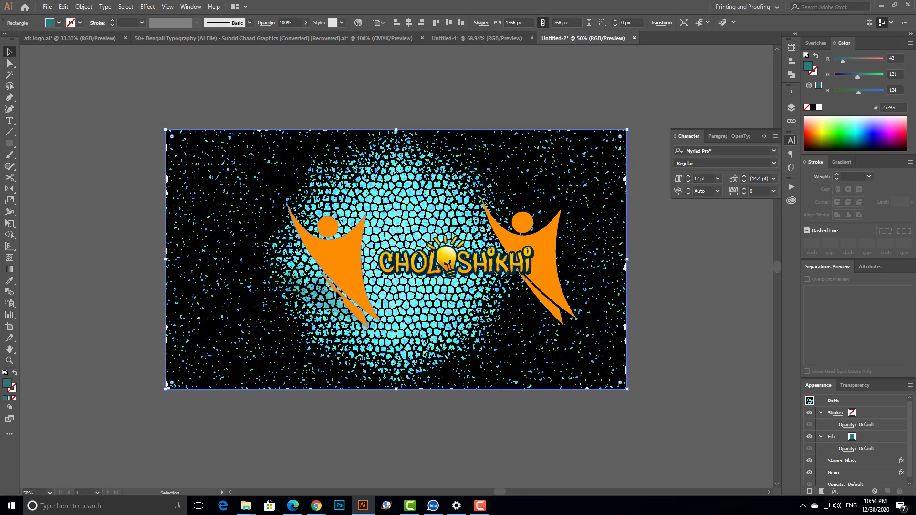
key(ctrl+a)
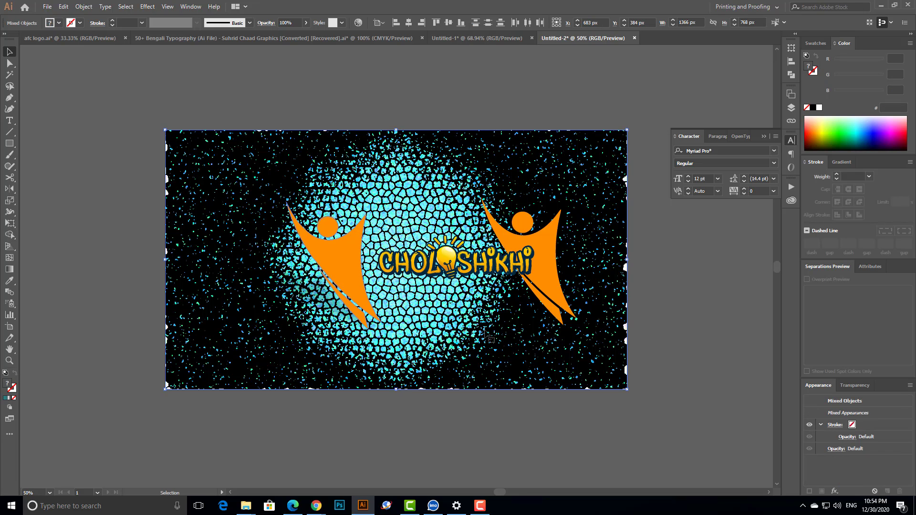
click(747, 339)
scroll(502, 238, up, 5)
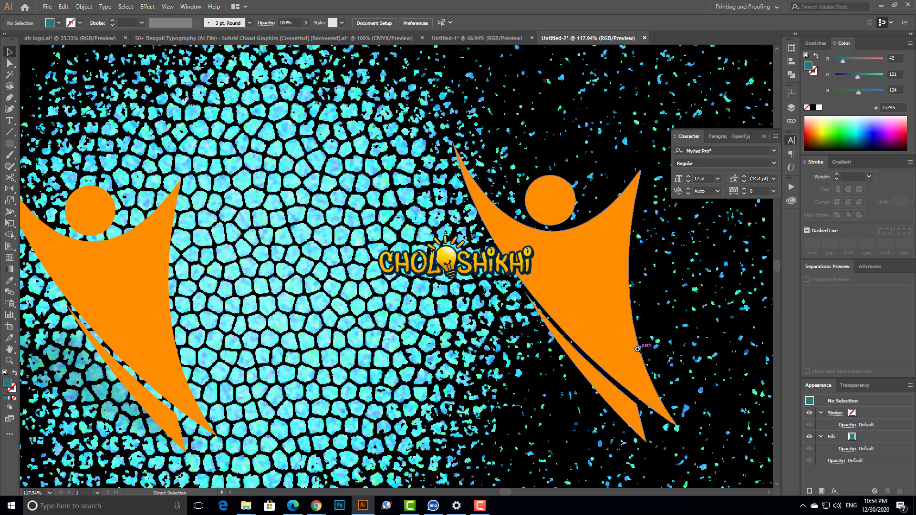
key(ctrl+minus)
key(ctrl+minus)
key(ctrl+minus)
key(ctrl+minus)
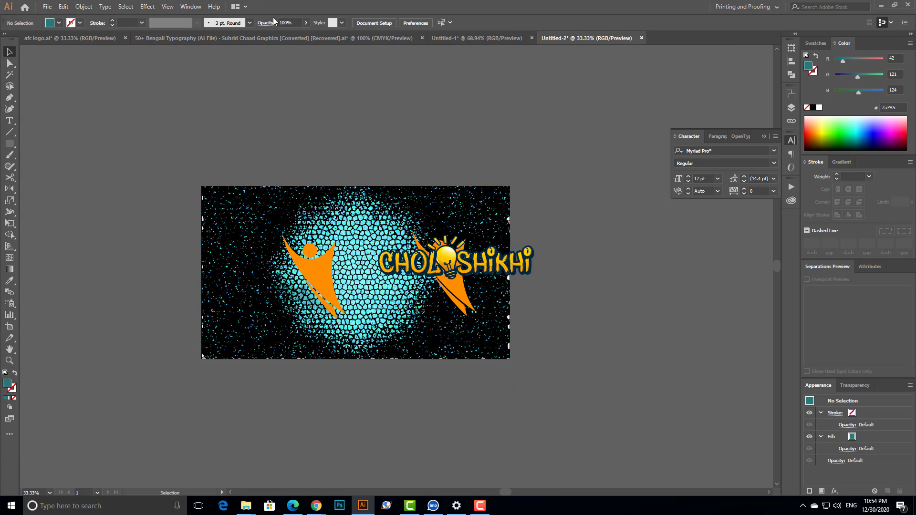
click(147, 7)
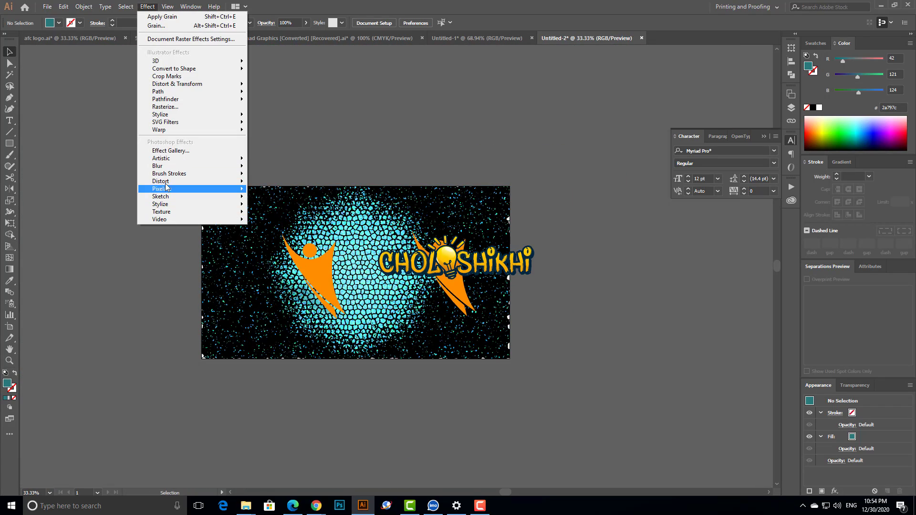
click(377, 94)
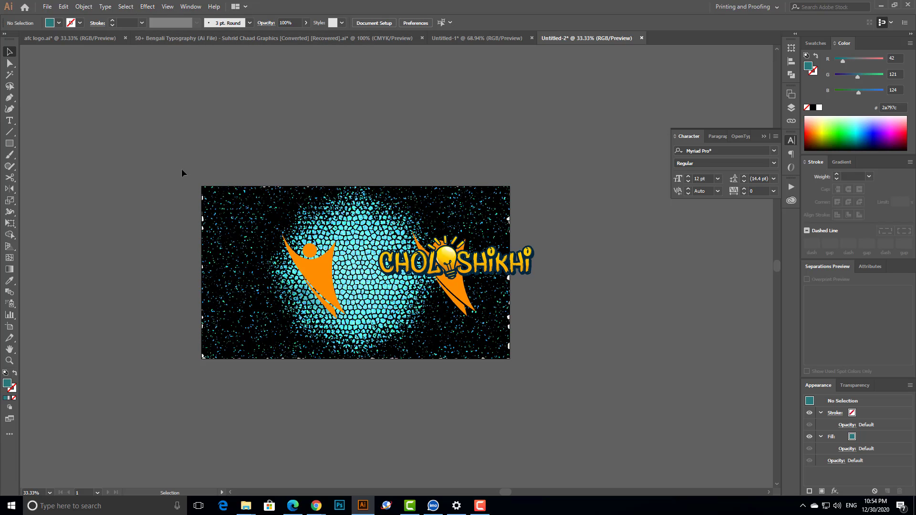
Step: Delete the textured background rectangle, keeping the two orange figures on the artboard
click(267, 234)
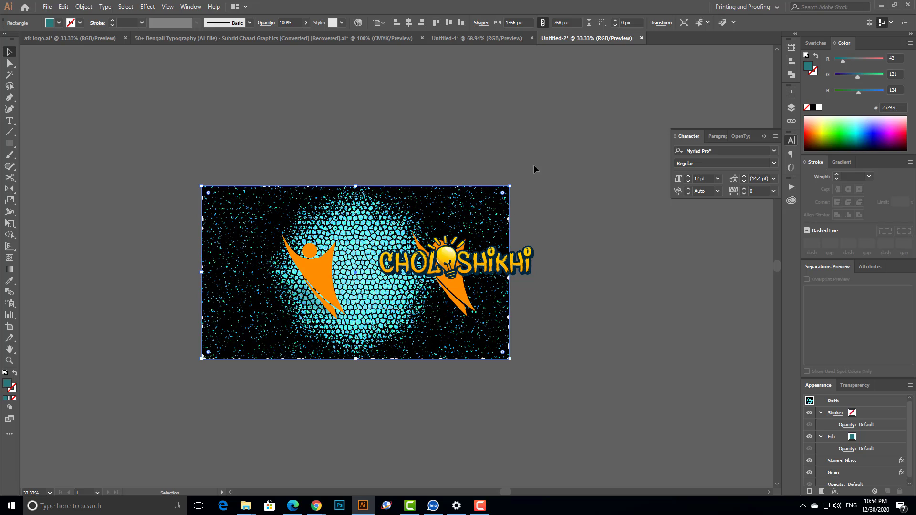
mouse_move(368, 217)
mouse_down()
mouse_move(310, 161)
mouse_move(367, 213)
mouse_move(362, 206)
mouse_up()
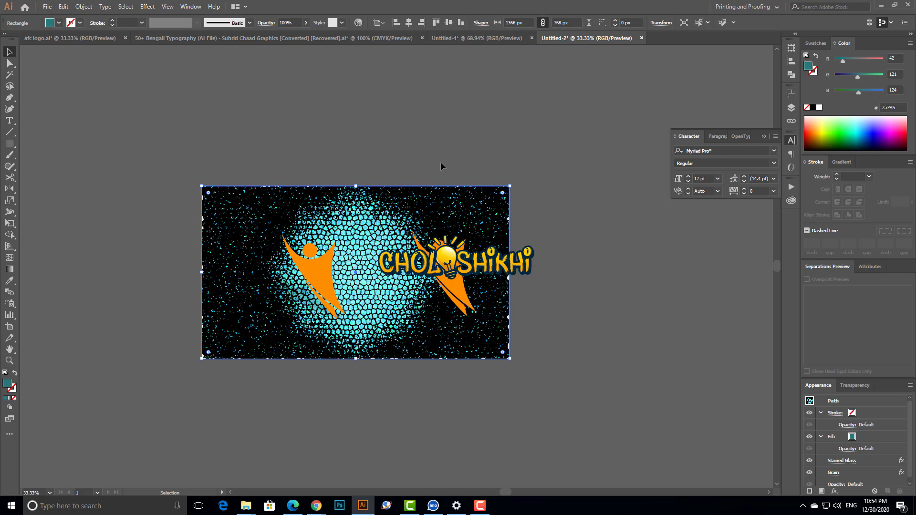
drag(345, 159, 367, 209)
click(228, 136)
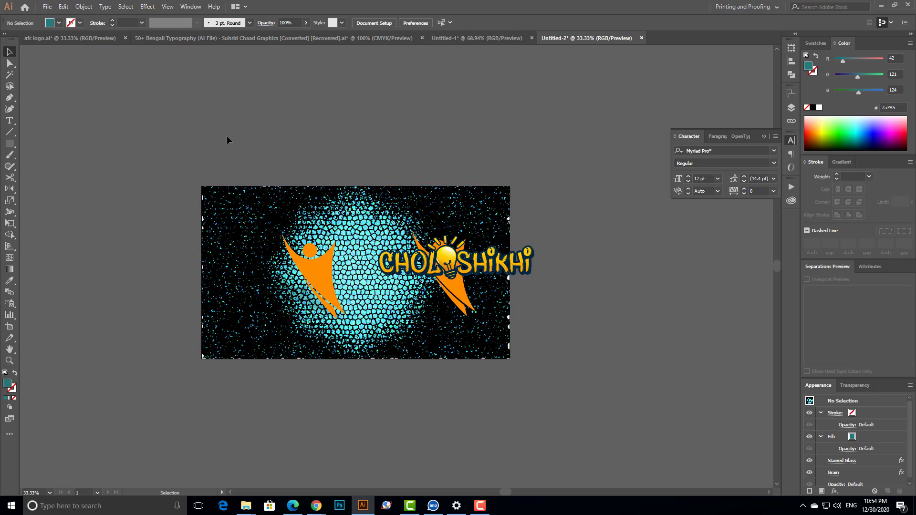
click(254, 206)
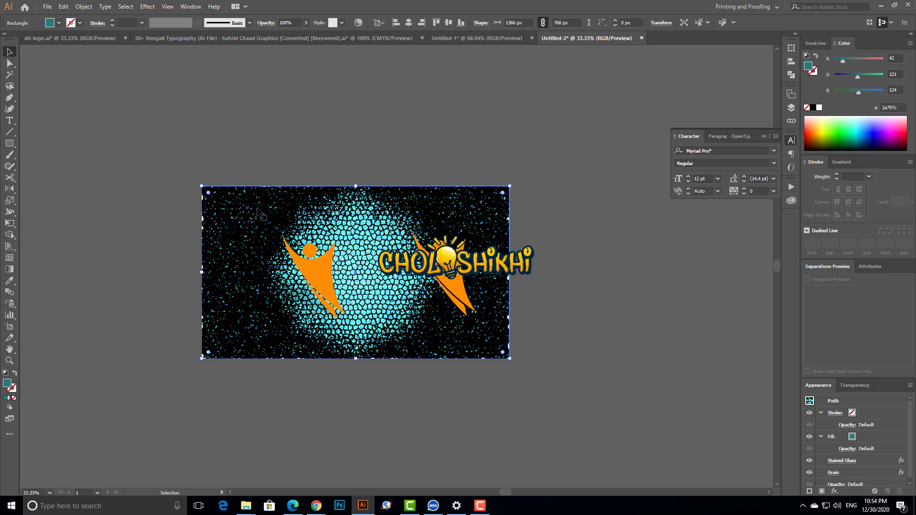
key(Delete)
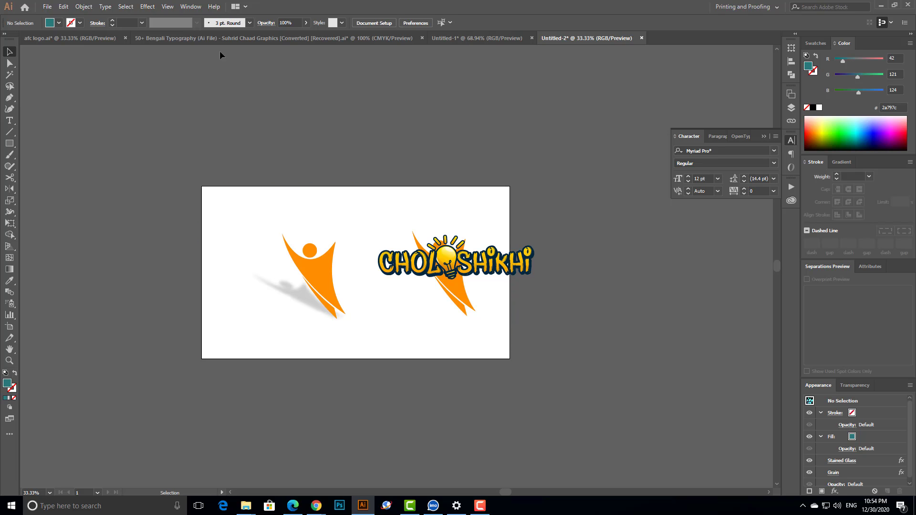
click(147, 6)
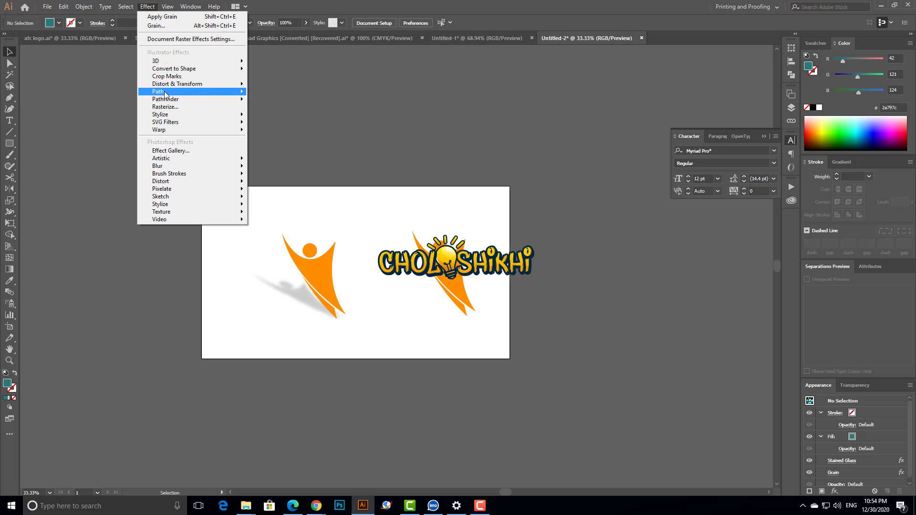
mouse_move(192, 85)
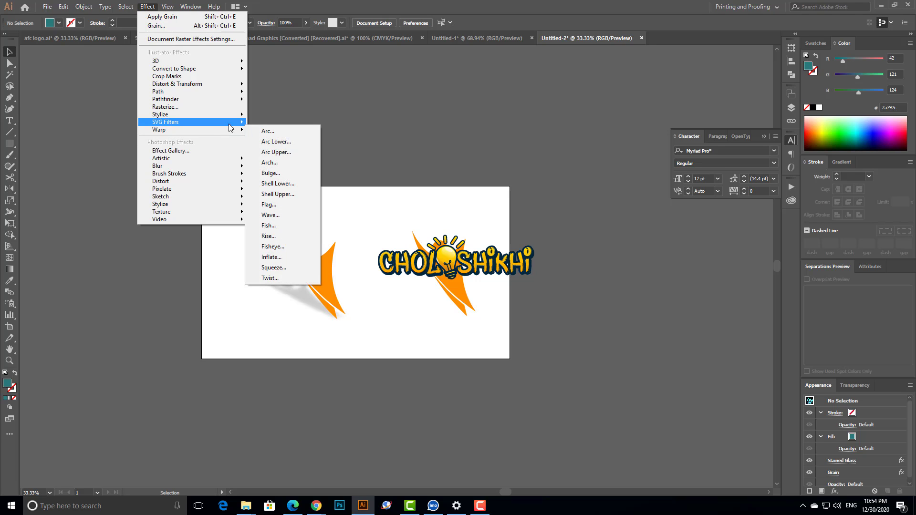
mouse_move(210, 167)
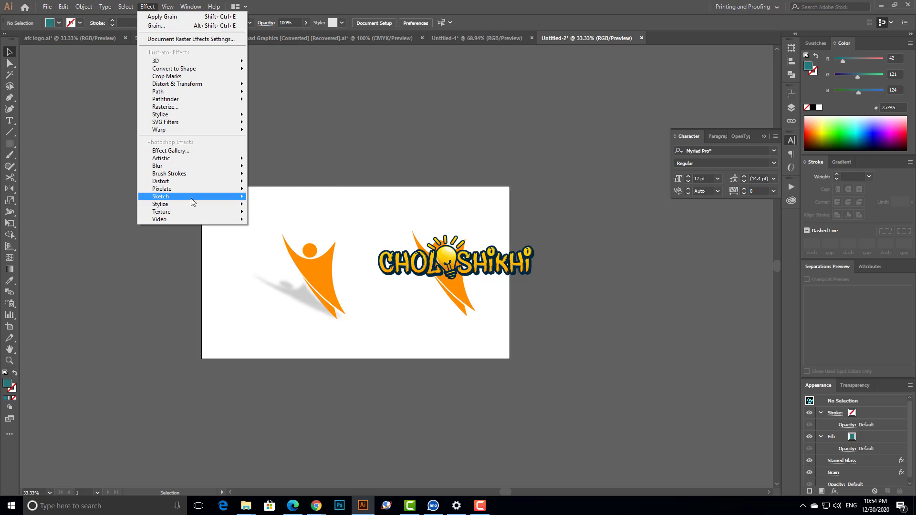
click(345, 5)
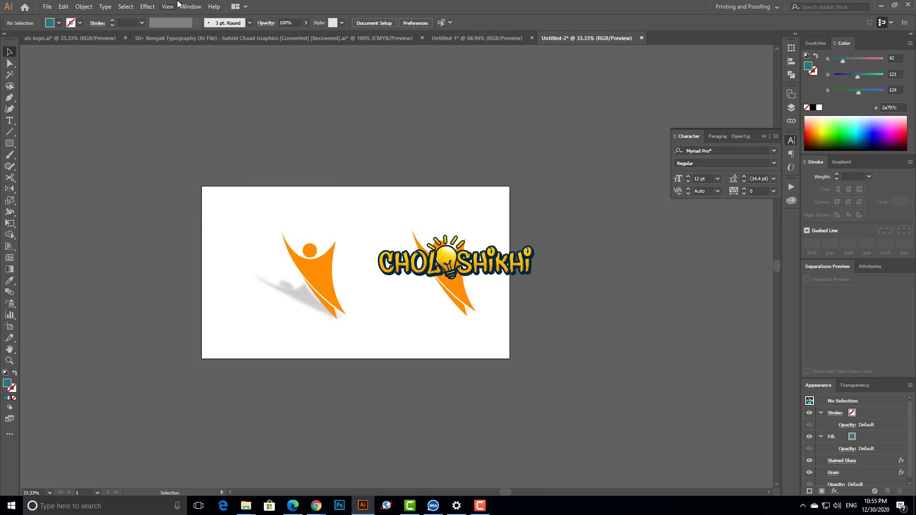
Step: Float all open Illustrator documents in separate windows and tile them across the workspace
click(190, 8)
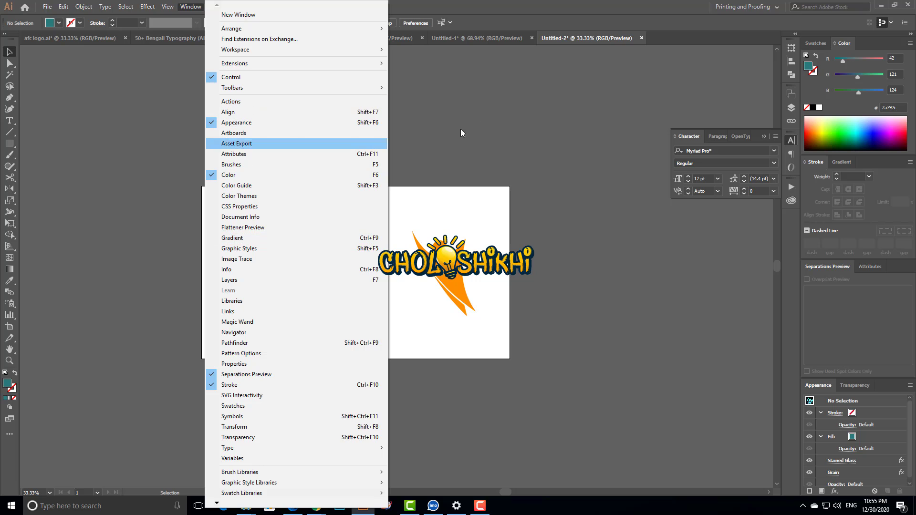
click(474, 122)
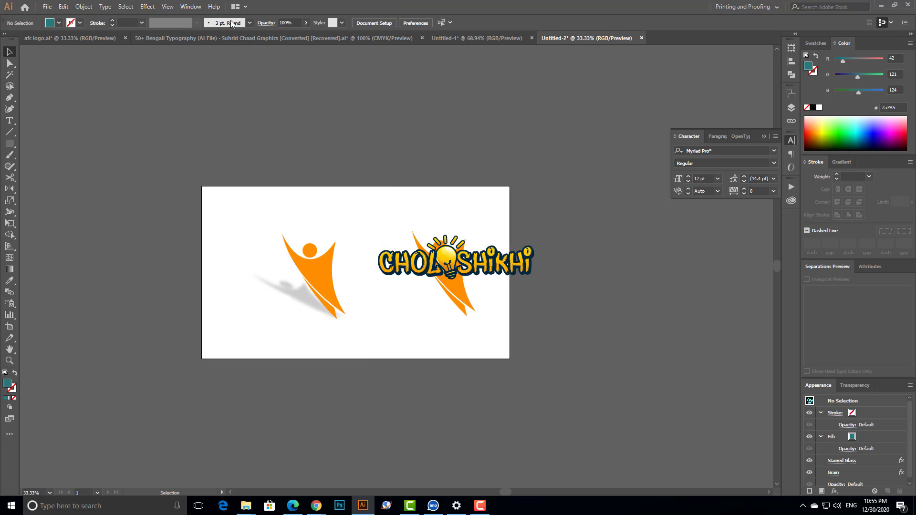
click(199, 9)
mouse_move(246, 30)
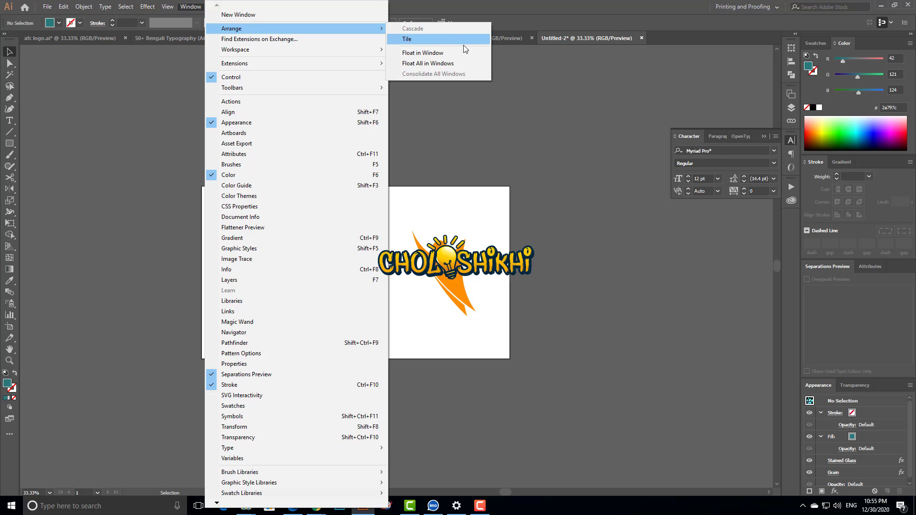
click(434, 61)
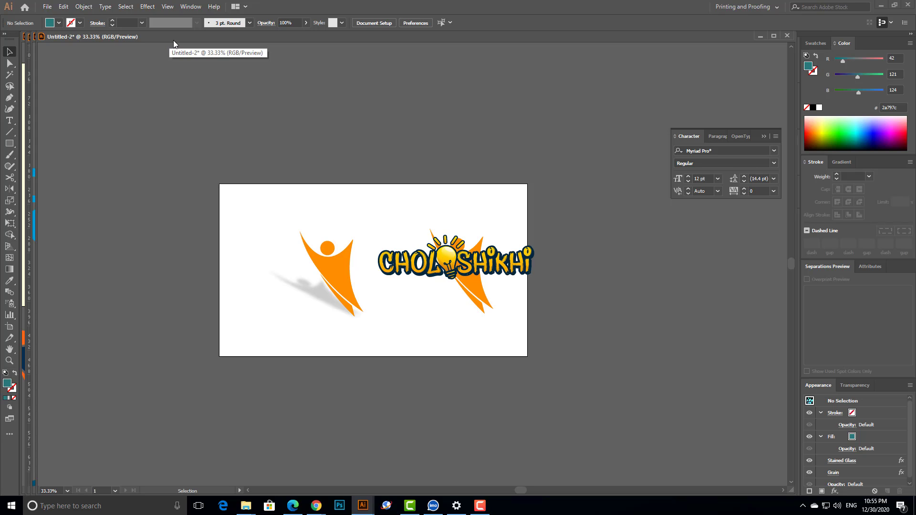
click(192, 8)
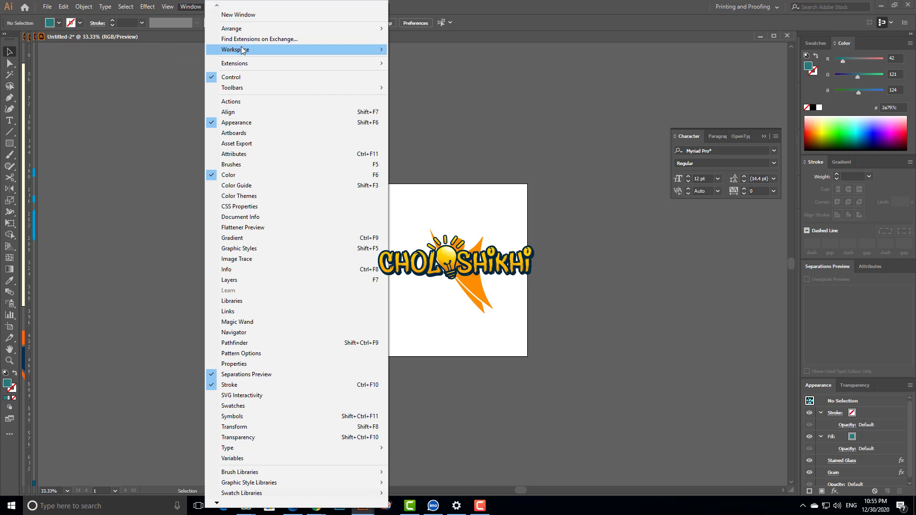
mouse_move(261, 28)
click(420, 39)
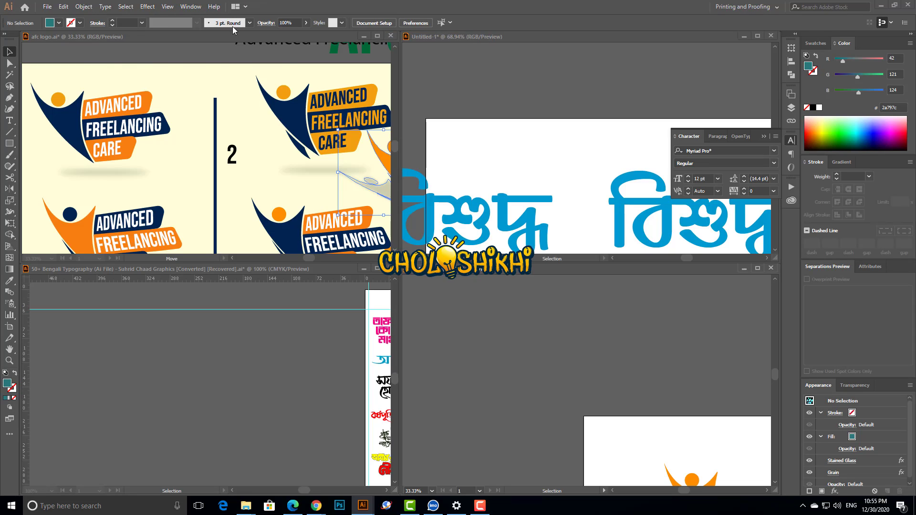
Step: Consolidate all document windows back into tabs, look through the other documents and return to Untitled-2
click(169, 7)
mouse_move(279, 28)
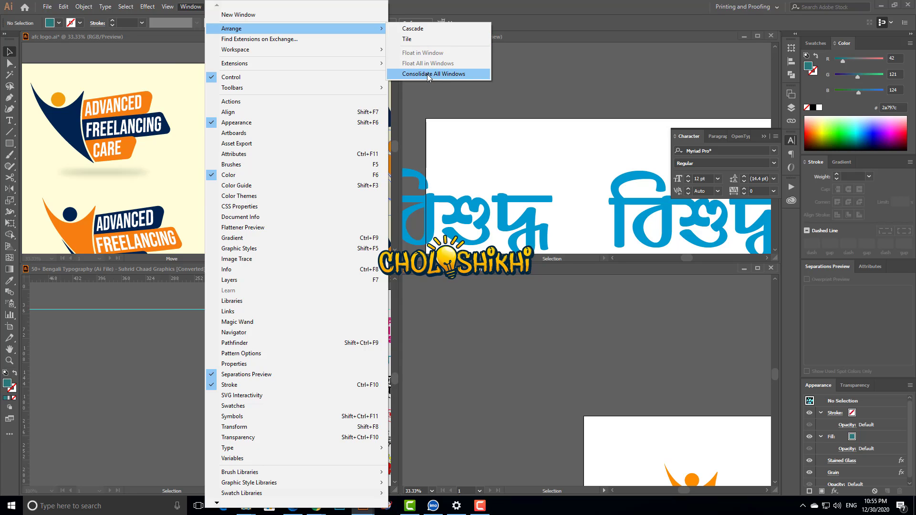
click(427, 73)
click(191, 38)
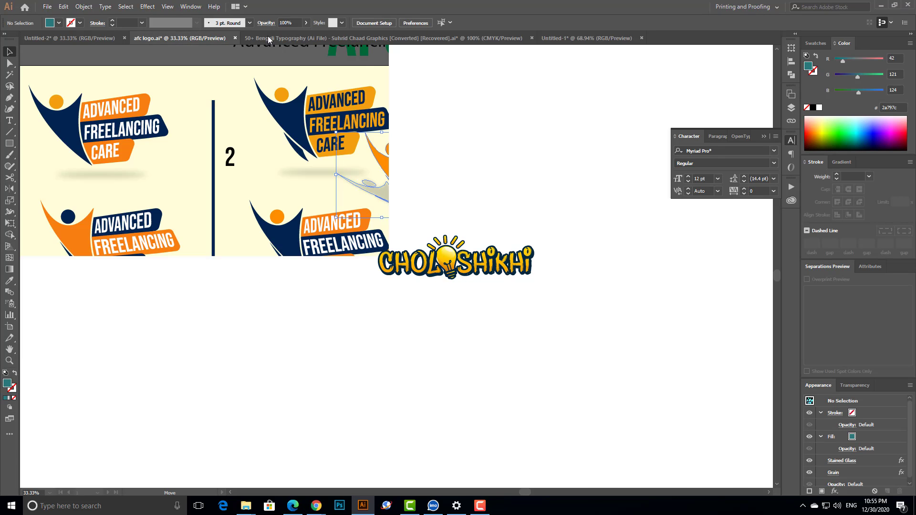
click(334, 38)
click(557, 37)
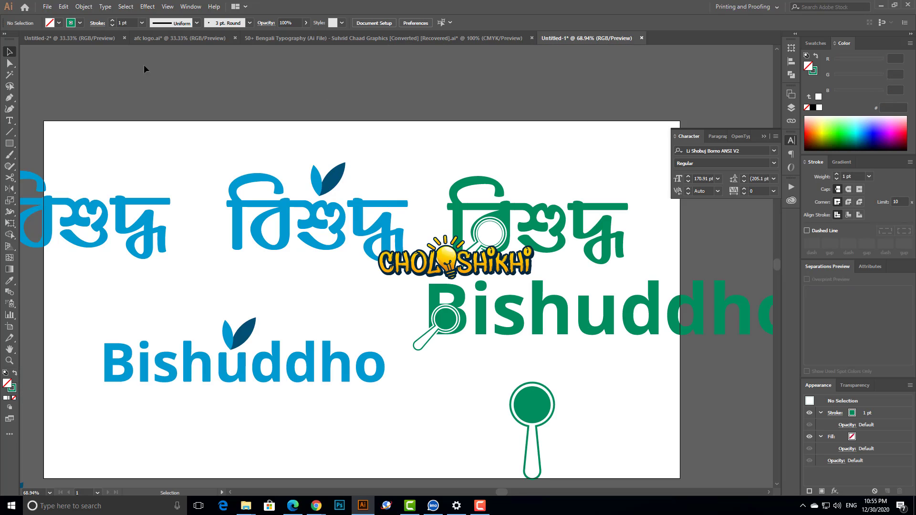
click(87, 38)
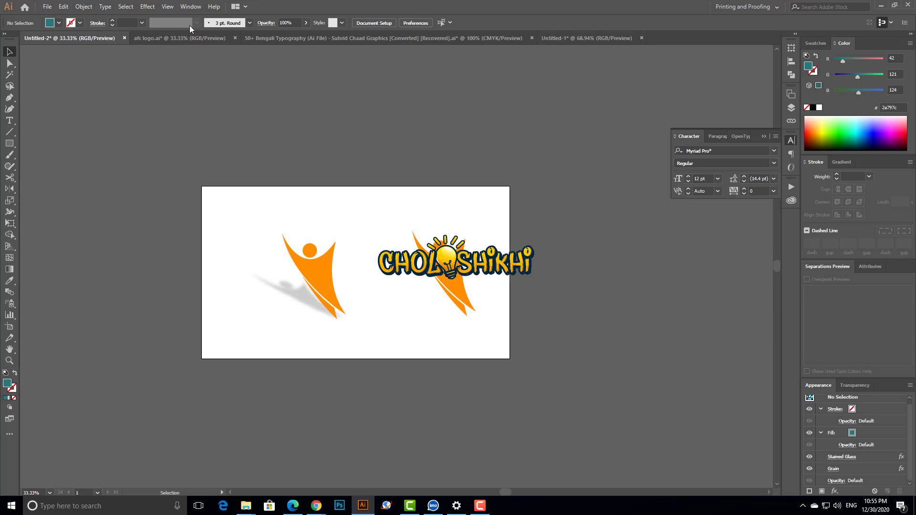
Step: Launch the search for extensions on Adobe Exchange, copy its web address and close the Edge window
click(191, 6)
mouse_move(284, 28)
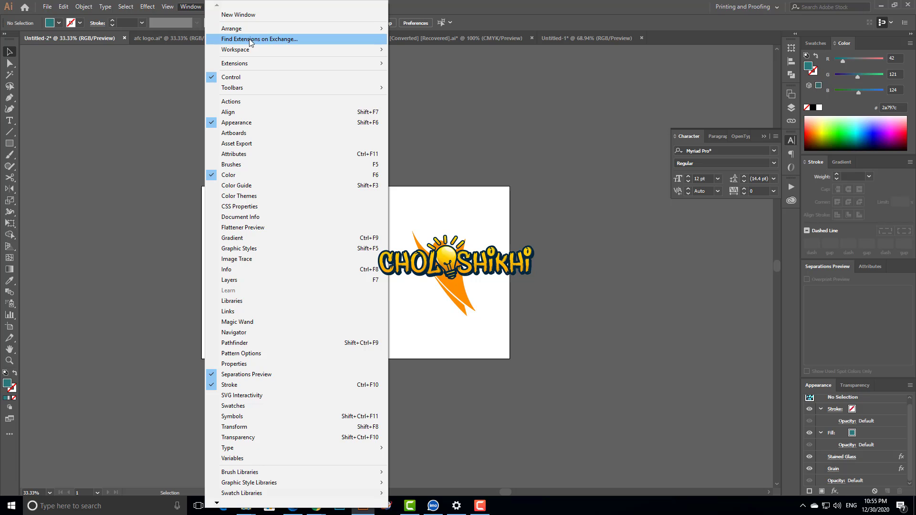
click(284, 40)
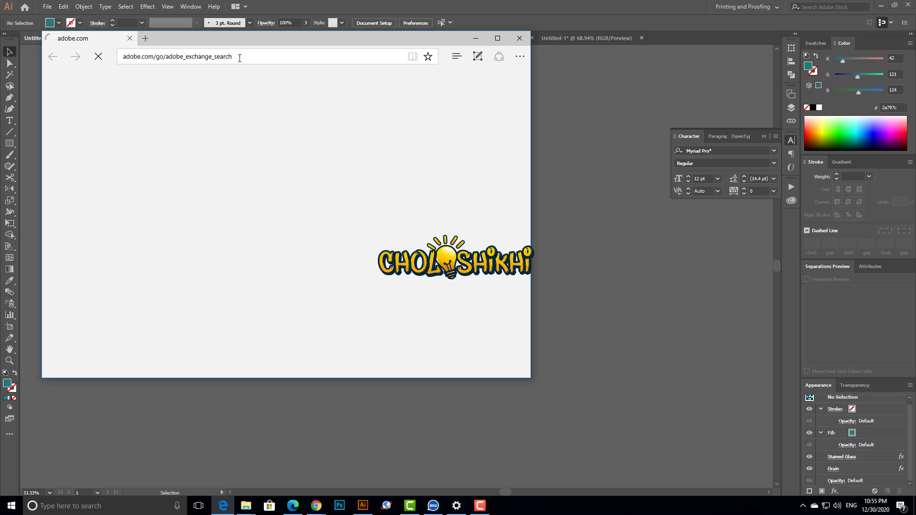
click(240, 58)
key(ctrl+c)
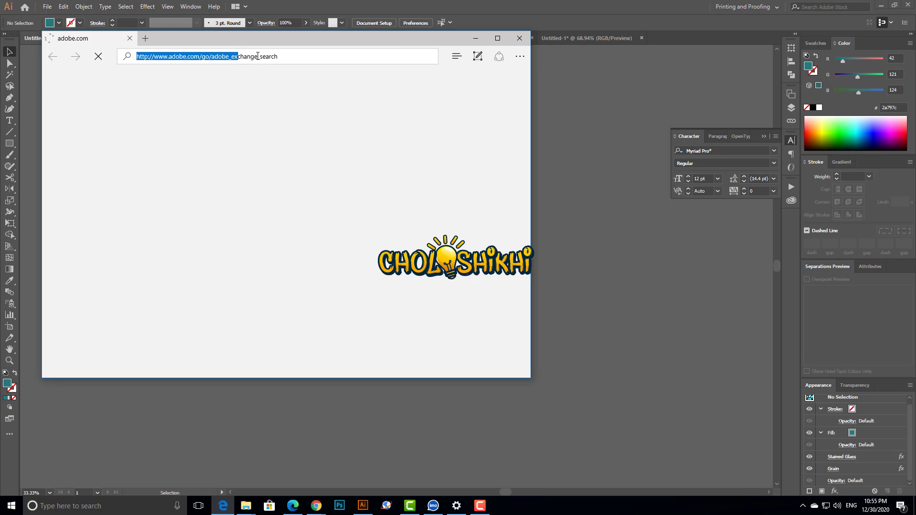
click(520, 38)
Step: Switch to Chrome, load the copied Adobe Exchange address in a new tab and browse the list of all extensions
mouse_move(316, 505)
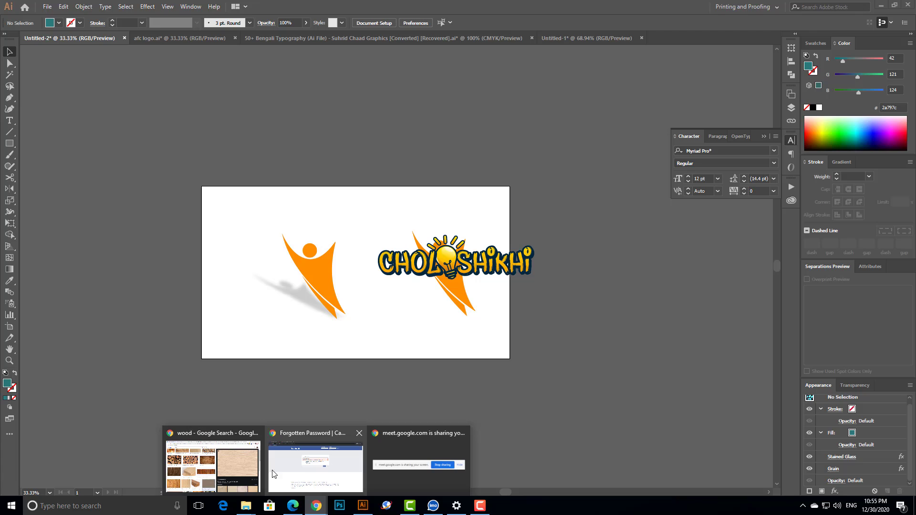
click(213, 467)
click(697, 201)
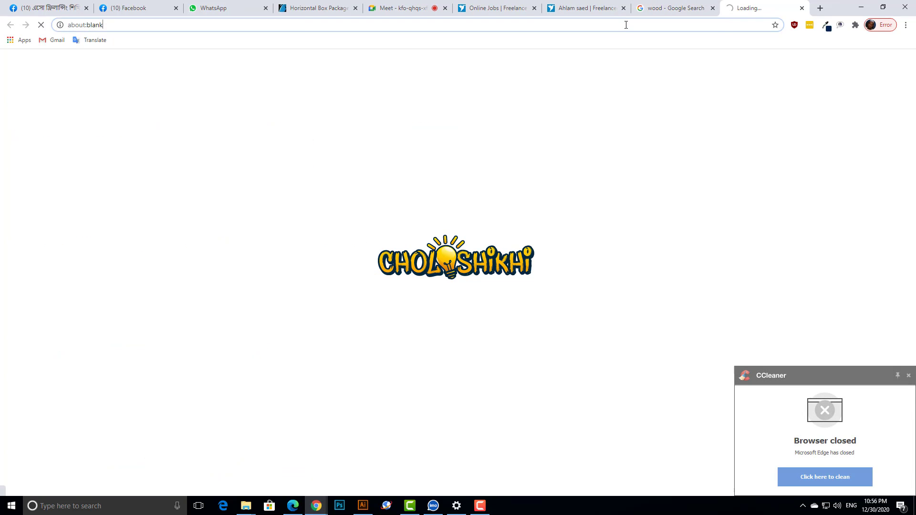
key(ctrl+v)
key(Return)
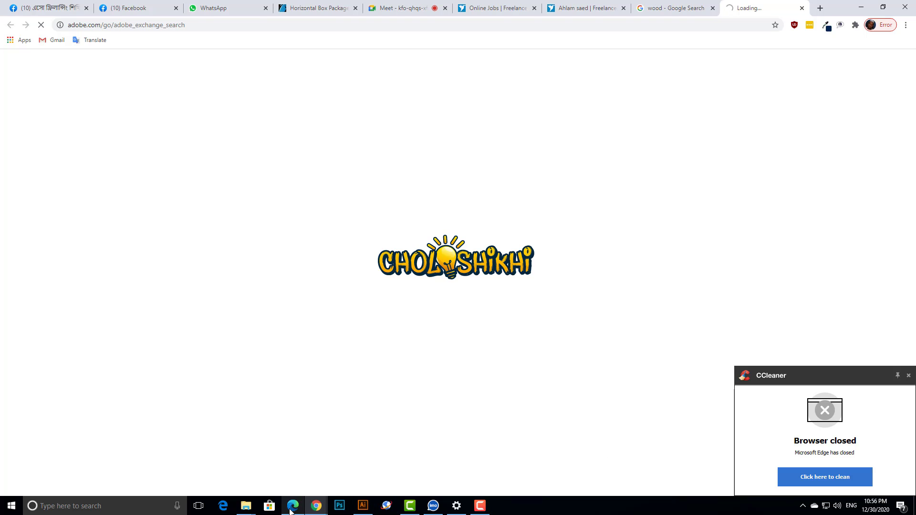
mouse_move(292, 510)
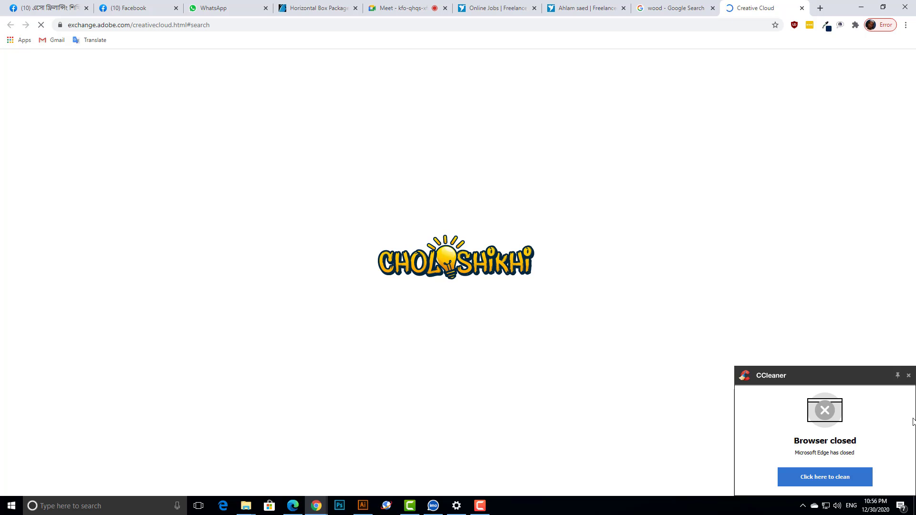
click(909, 377)
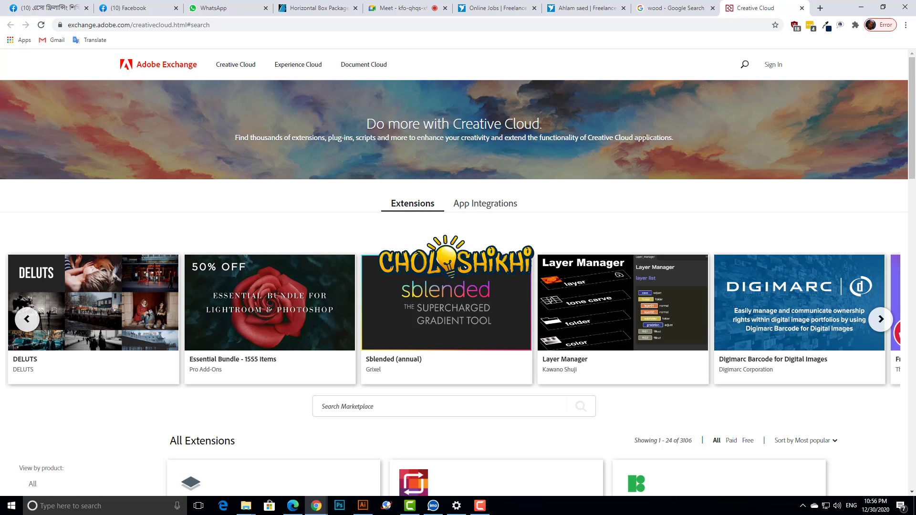
scroll(280, 321, down, 1)
scroll(310, 311, down, 3)
scroll(245, 295, down, 3)
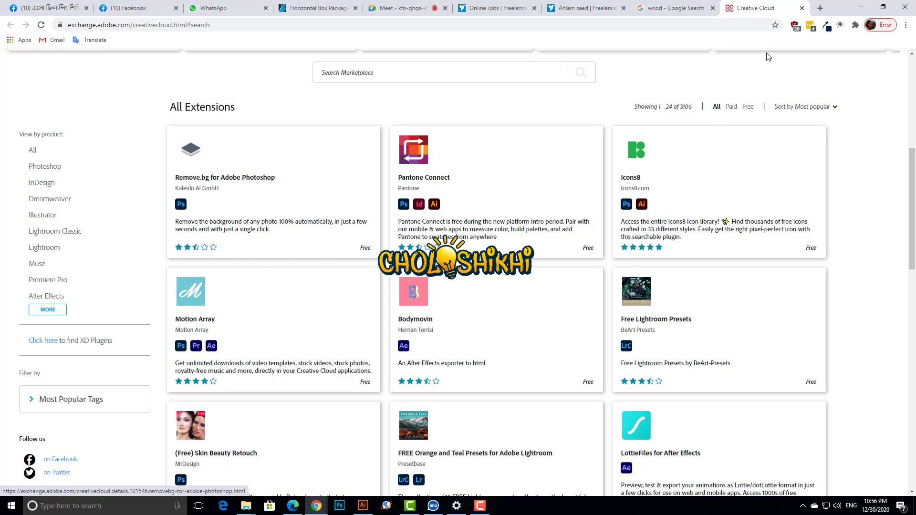
Step: Open the remove.bg website in a new browser tab
click(820, 12)
text(r)
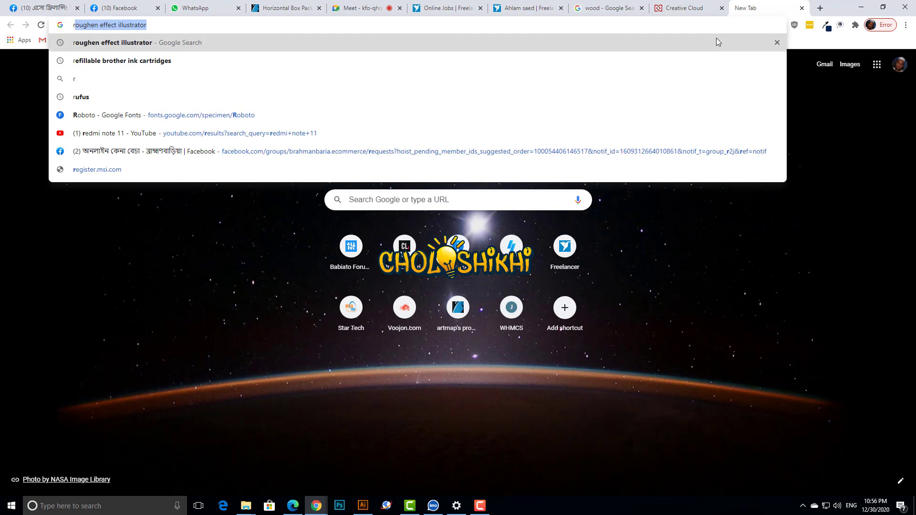
text(emove.g)
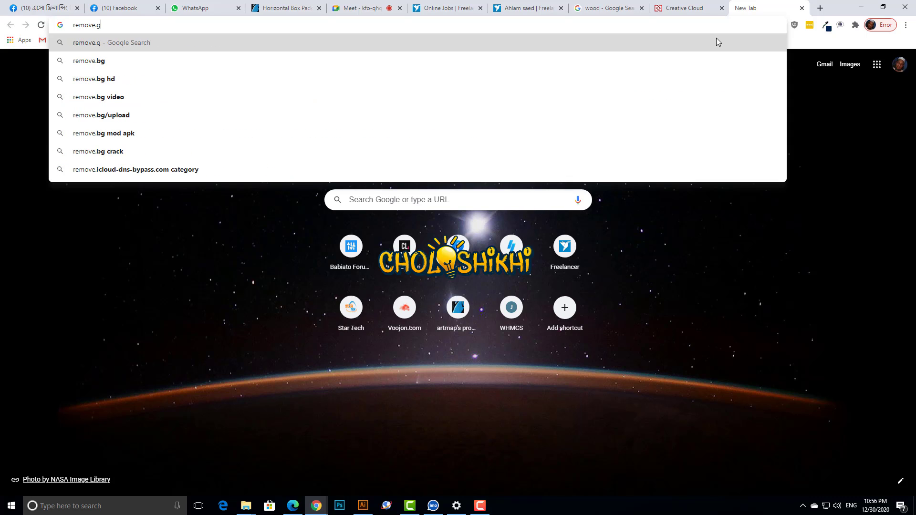
key(BackSpace)
text(bg)
key(Return)
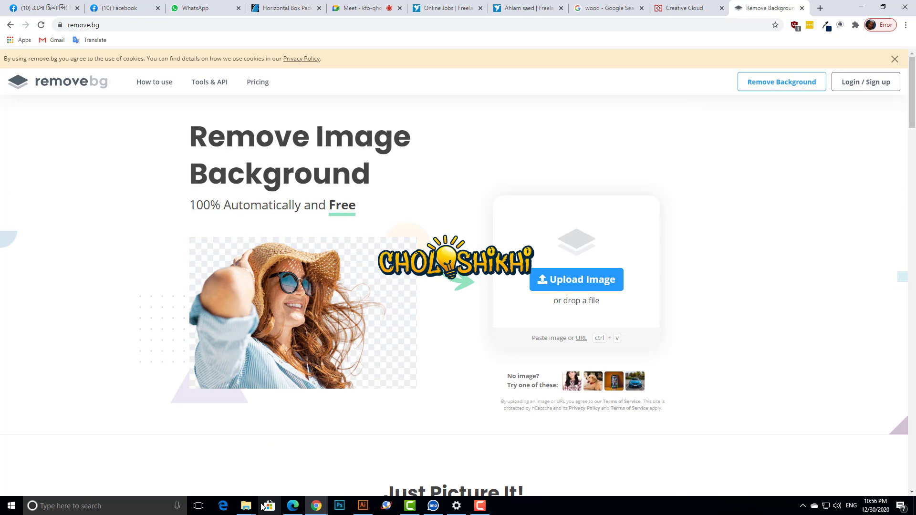
Step: Switch to the Documents folder, preview the peer-meer portrait and upload it to remove.bg to remove its background
mouse_move(246, 506)
click(348, 463)
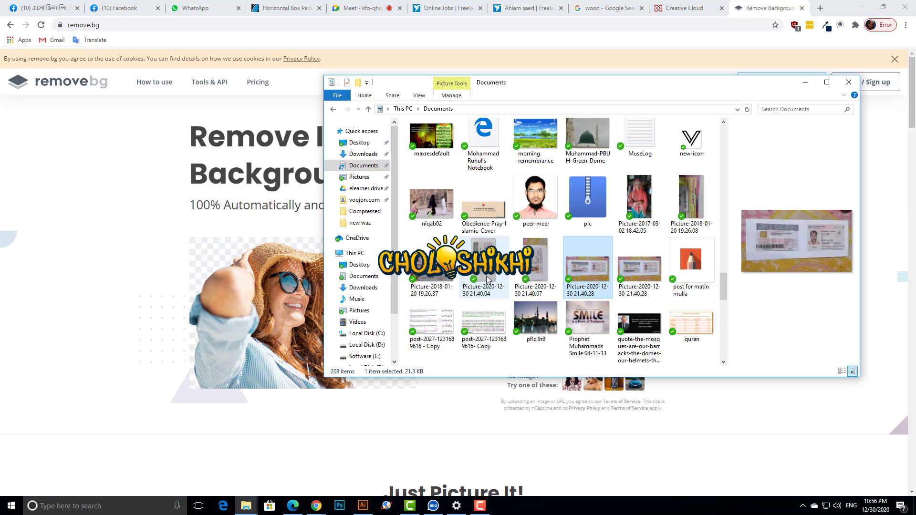
click(548, 209)
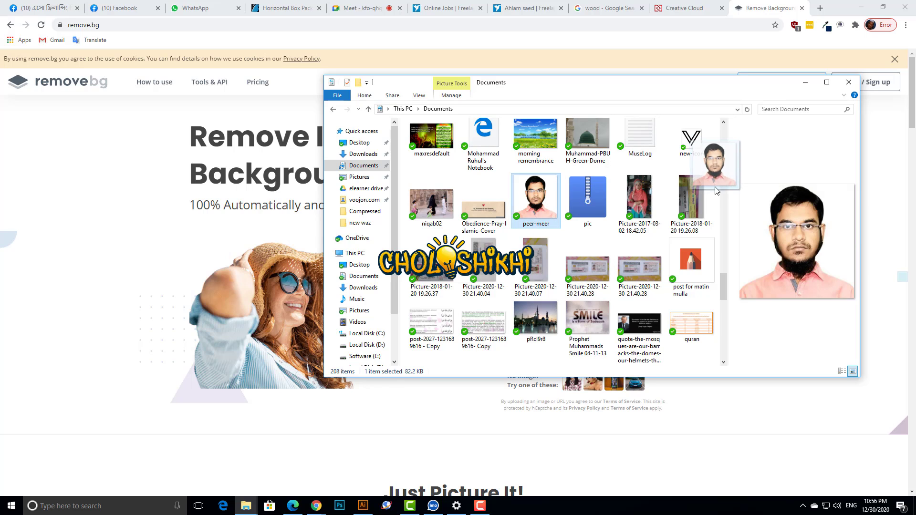
drag(548, 205, 550, 223)
double_click(546, 213)
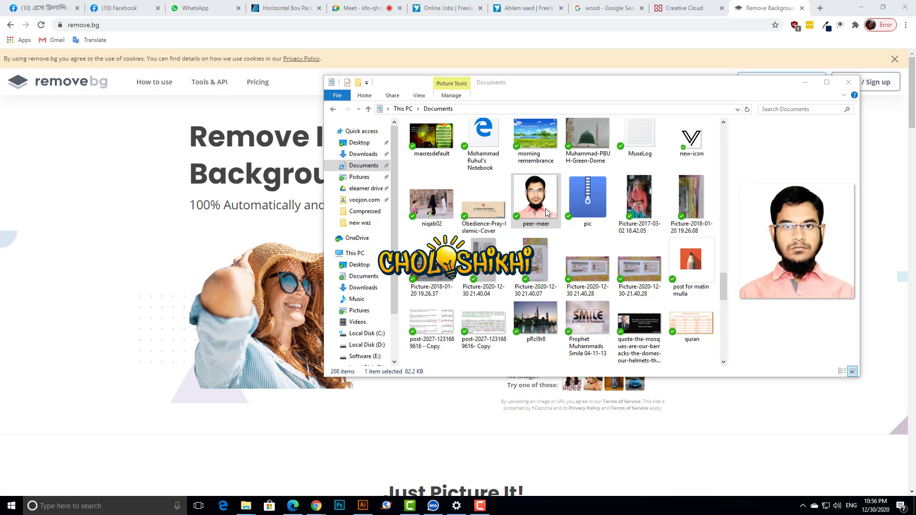
click(505, 357)
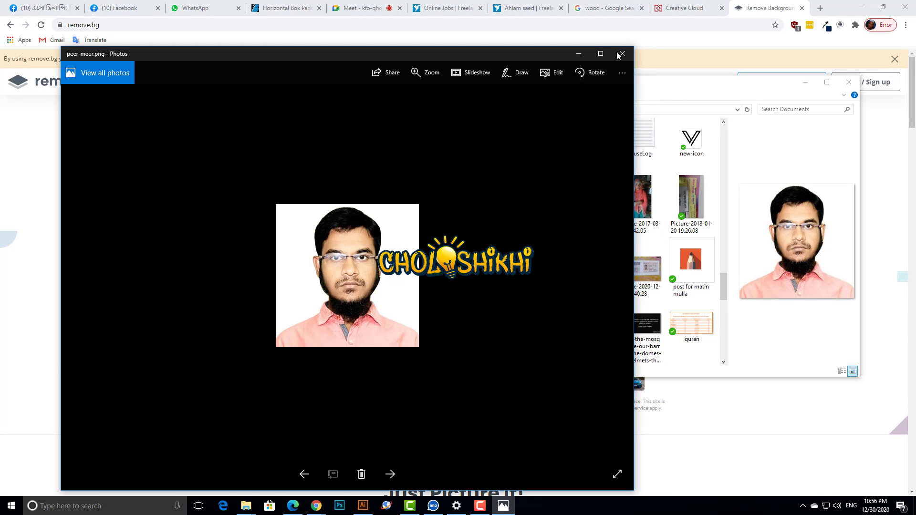
click(621, 54)
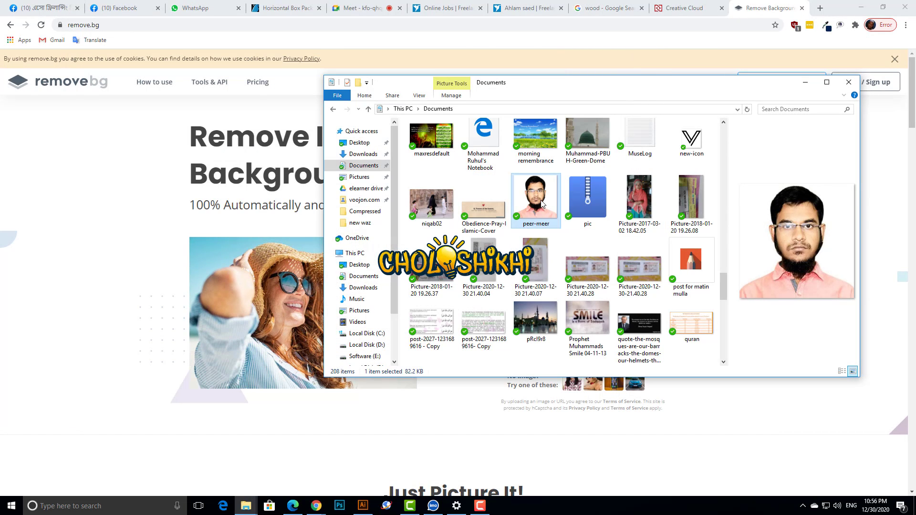
drag(542, 204, 244, 194)
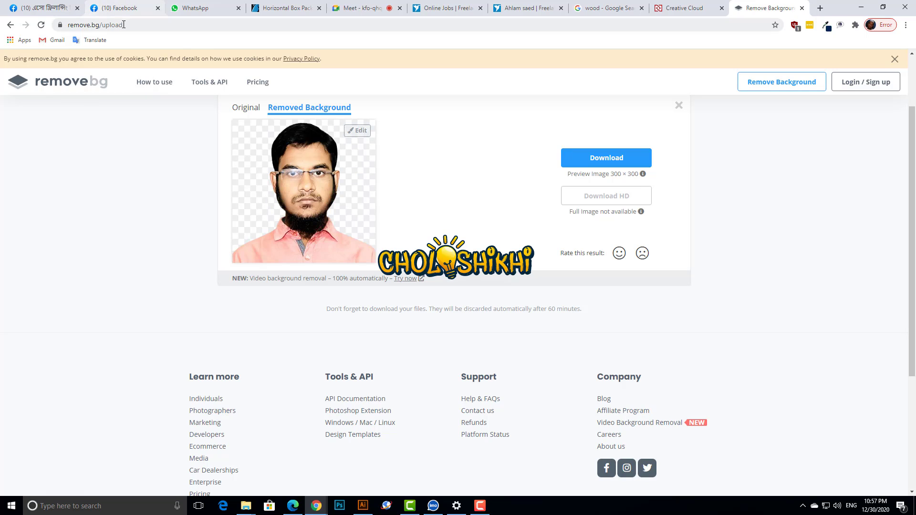
Step: Review the remove.bg site address and the download's preview size, and return to the Adobe Exchange extensions list
double_click(98, 25)
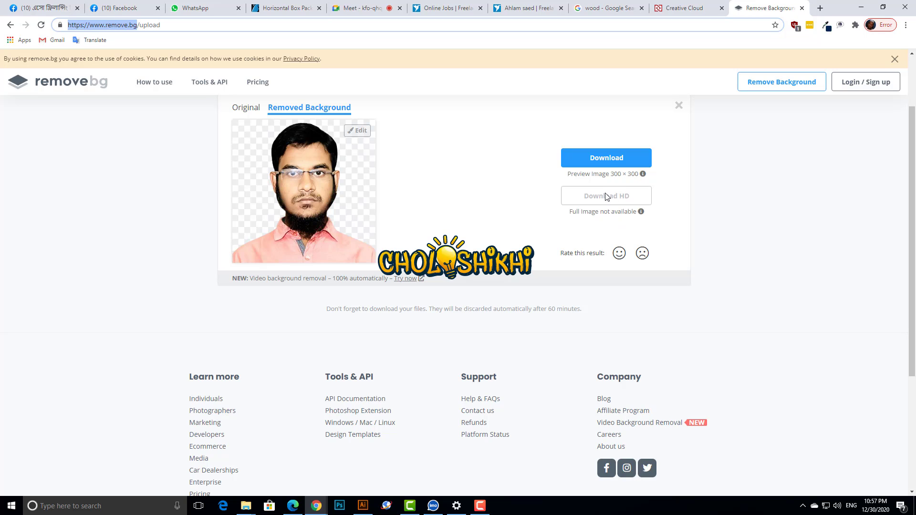
drag(611, 174, 643, 175)
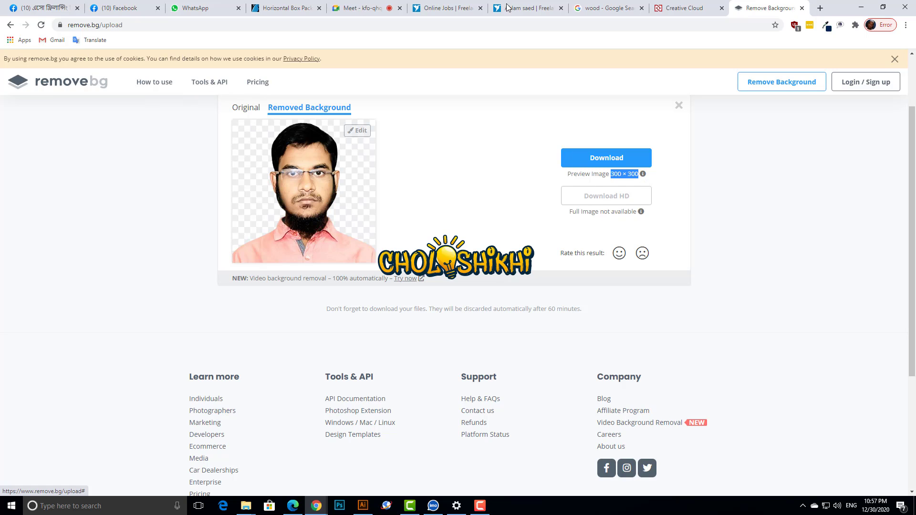
click(685, 7)
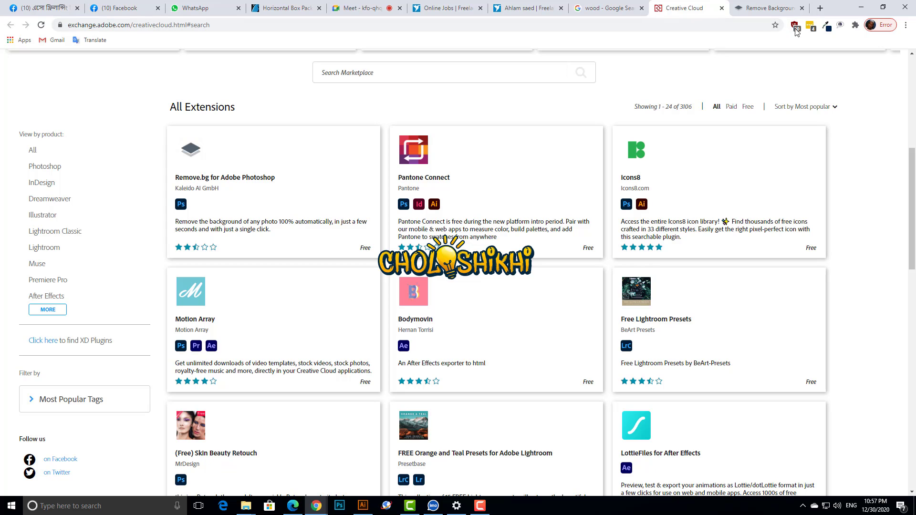
Step: Open icons8.com in a new browser tab, checking the site's name against the Icons8 listing on Adobe Exchange
click(820, 8)
text(icons)
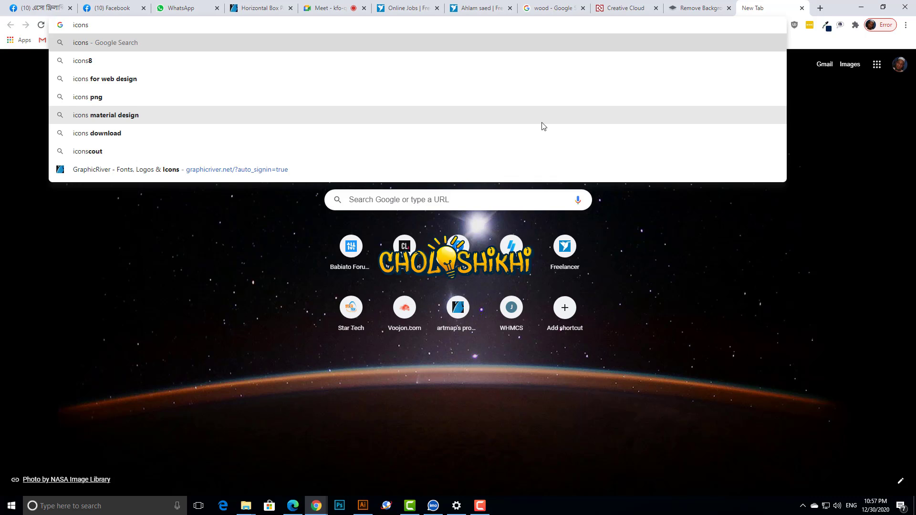
click(620, 9)
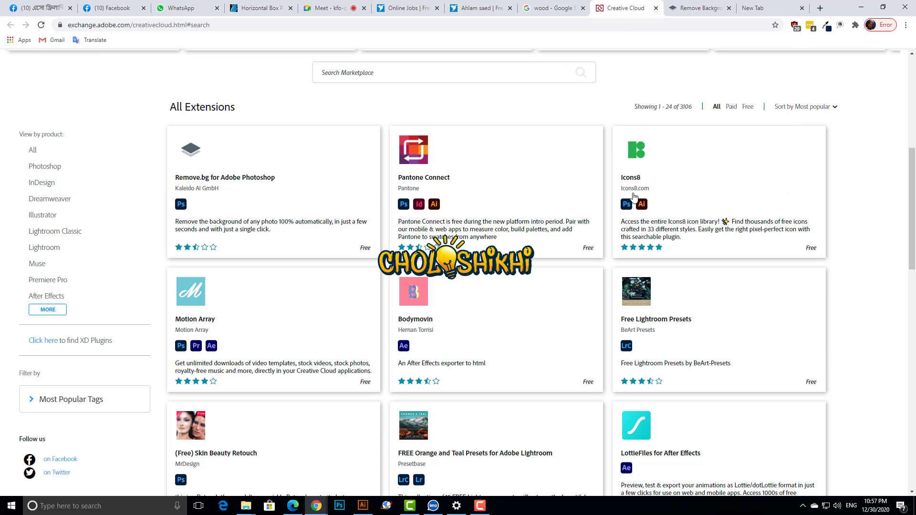
click(769, 8)
text(8)
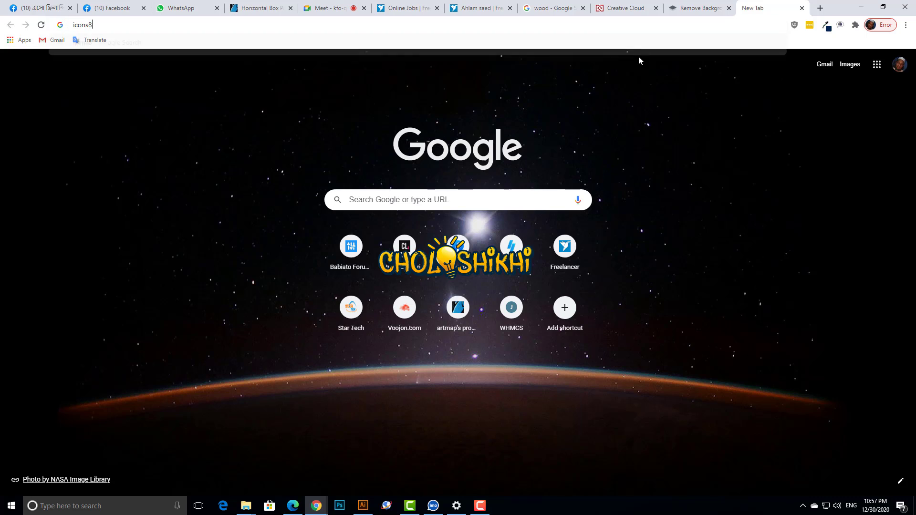
text(.com)
key(Return)
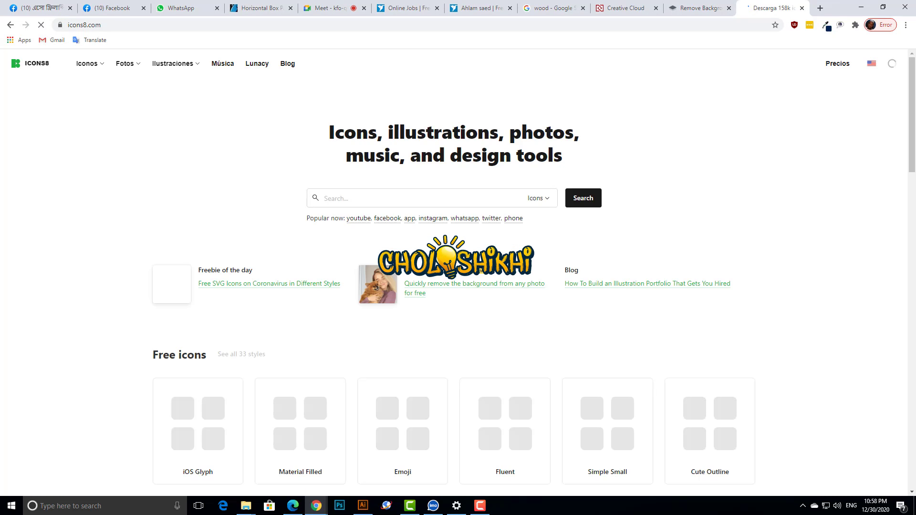
Step: Open the Material Filled icon style on Icons8 and browse its Logos pack down to the Apple section
scroll(372, 320, down, 3)
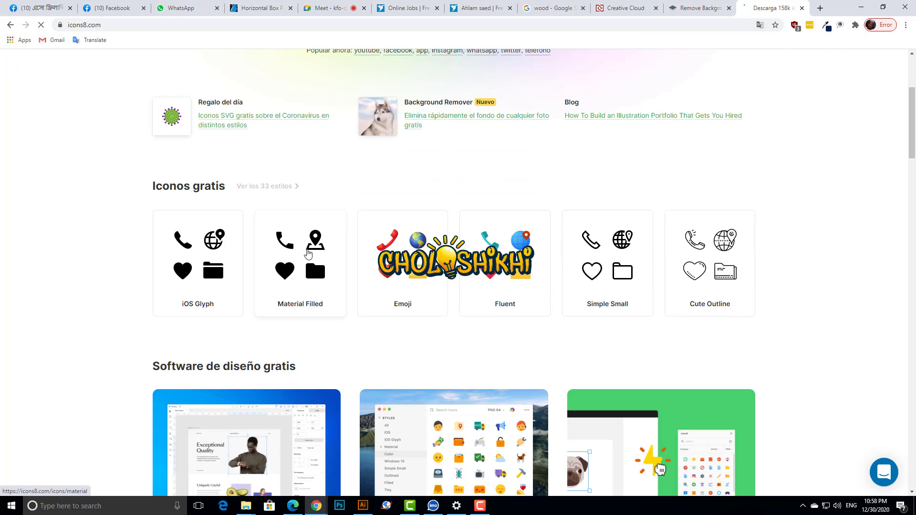
click(307, 252)
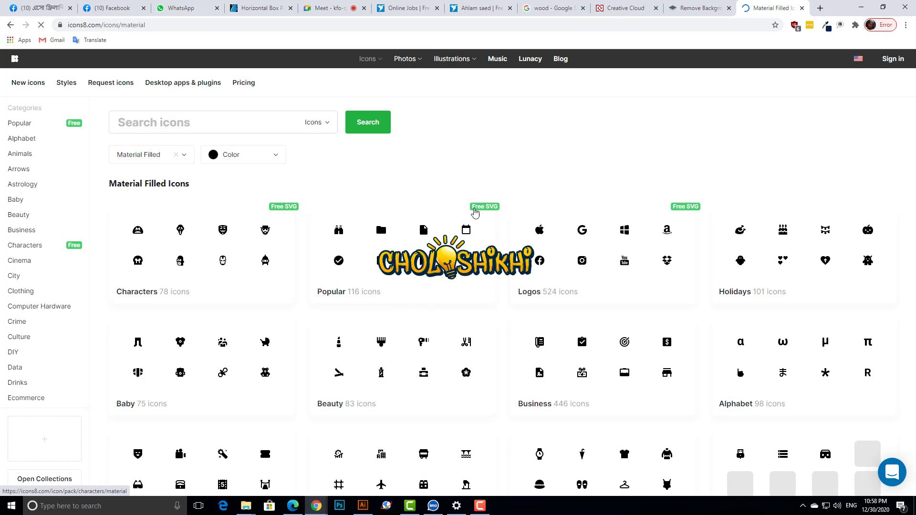
scroll(443, 332, down, 1)
scroll(443, 332, down, 1)
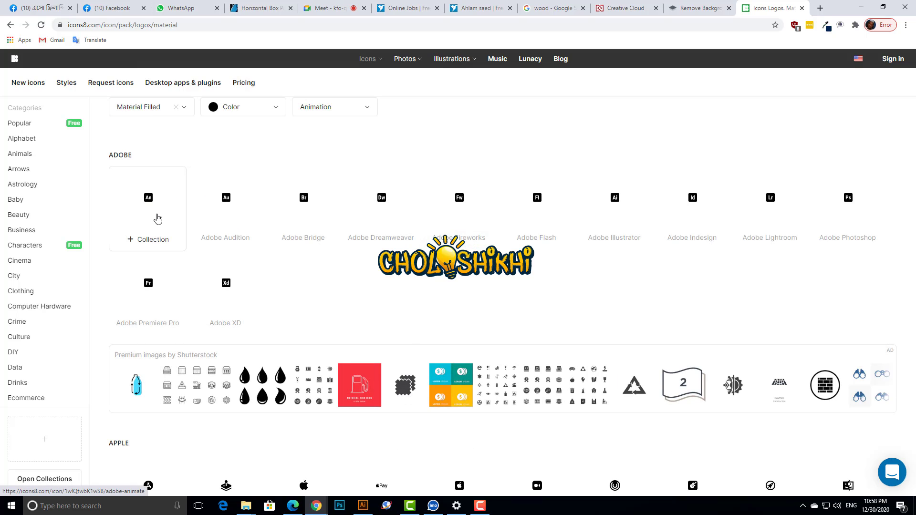
scroll(158, 216, down, 6)
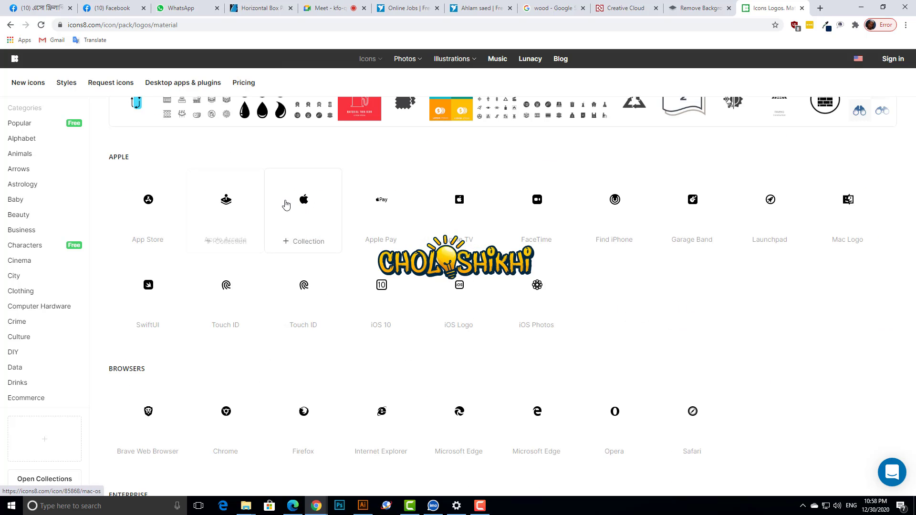
Step: Try to download the Apple Logo icon in the Material Filled style, and dismiss the registration form
click(300, 203)
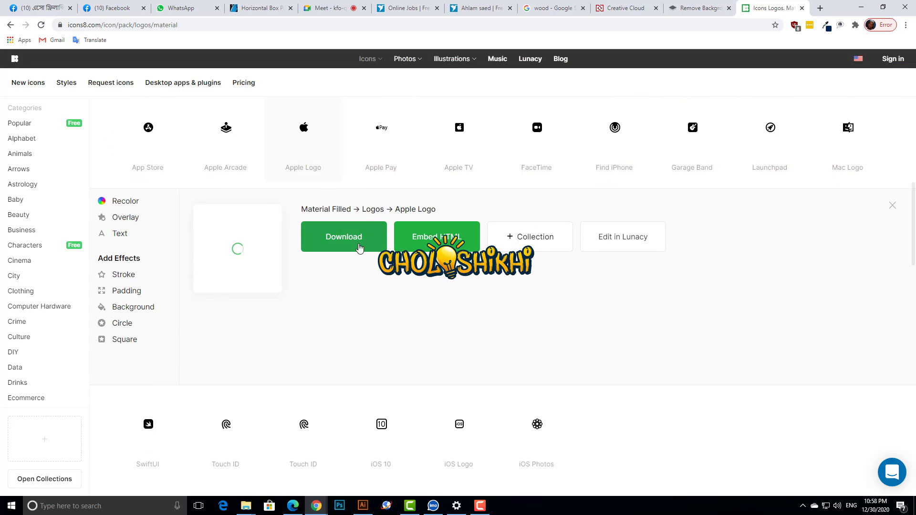
click(351, 238)
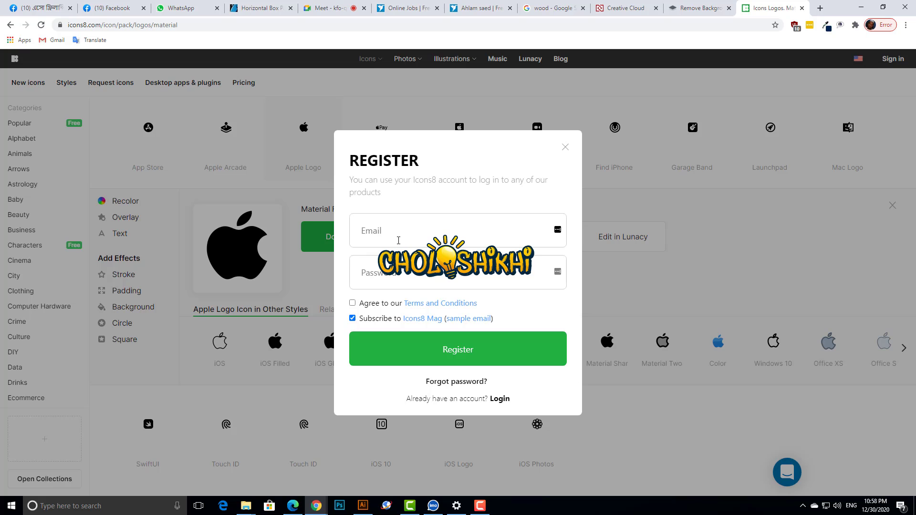
click(568, 149)
Step: Open flaticon.com in a new browser tab
click(821, 8)
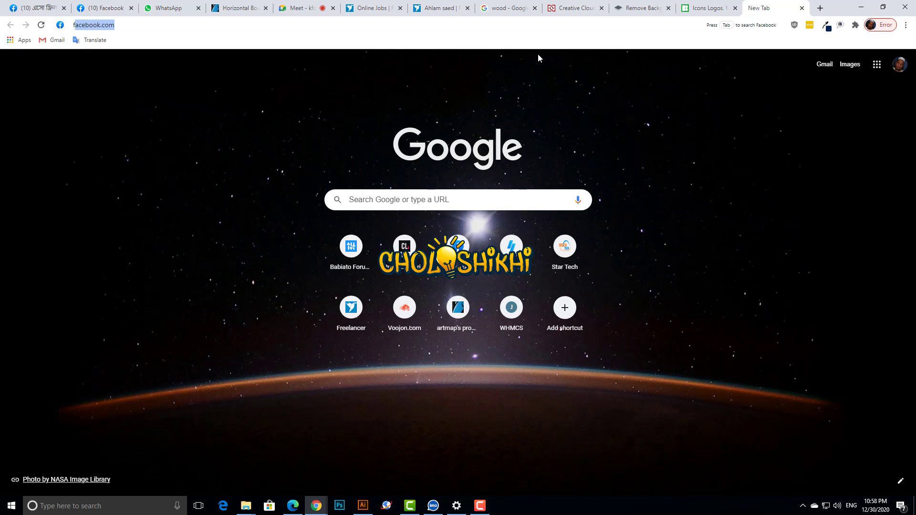
text(fla)
text(t)
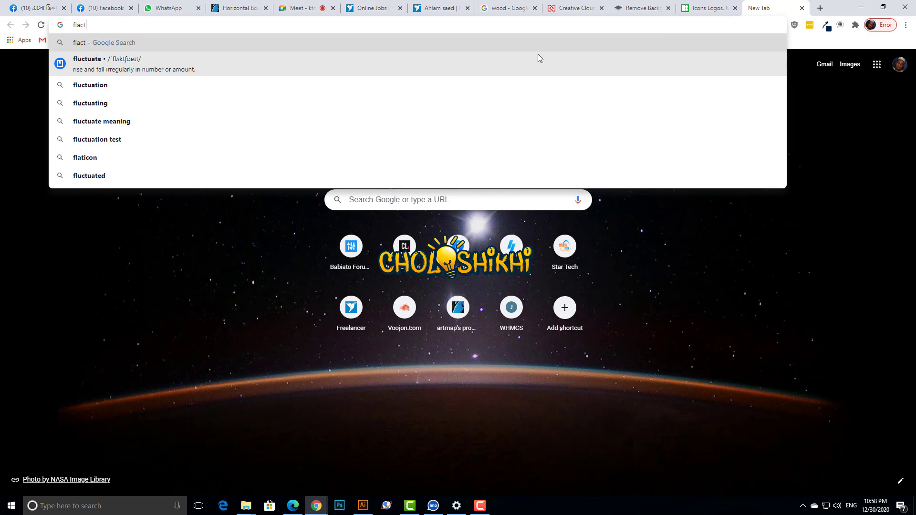
text(icon.com)
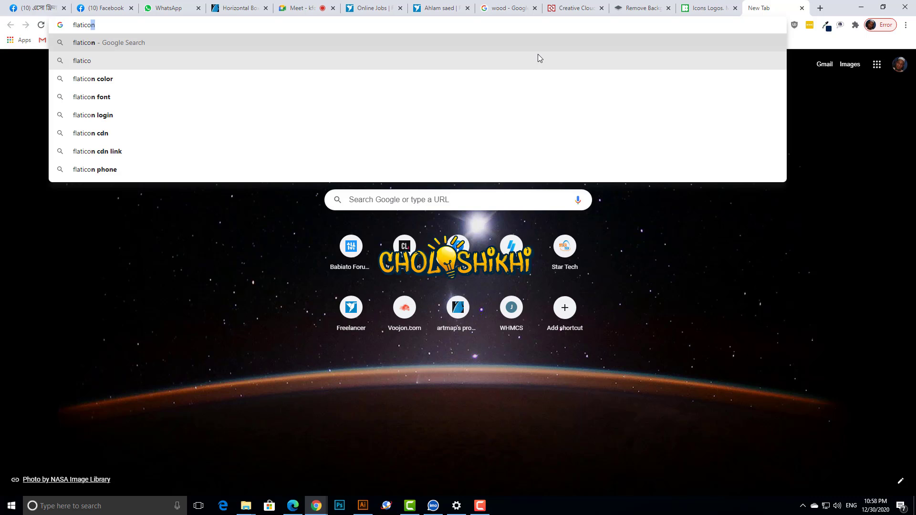
key(Return)
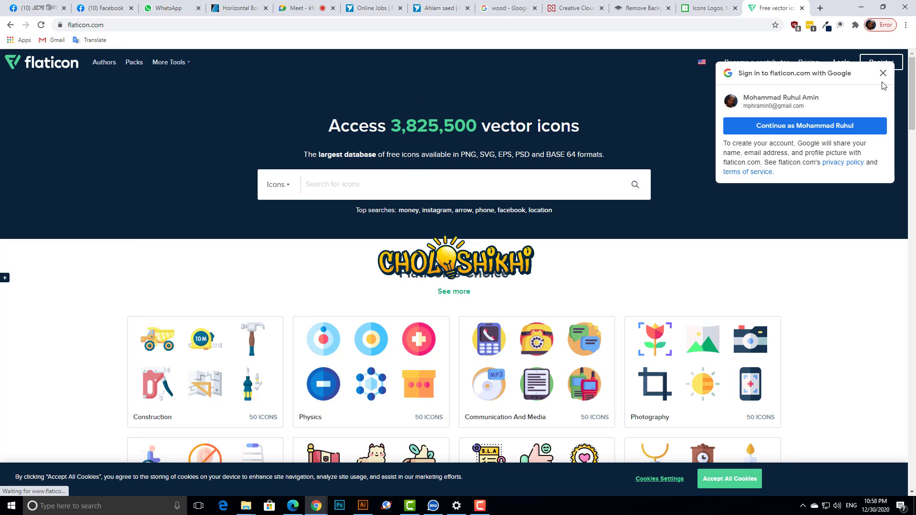
Step: Dismiss the Google sign-in prompt, look over the Flaticon home page and search its icons for "phone"
click(883, 73)
scroll(272, 287, down, 7)
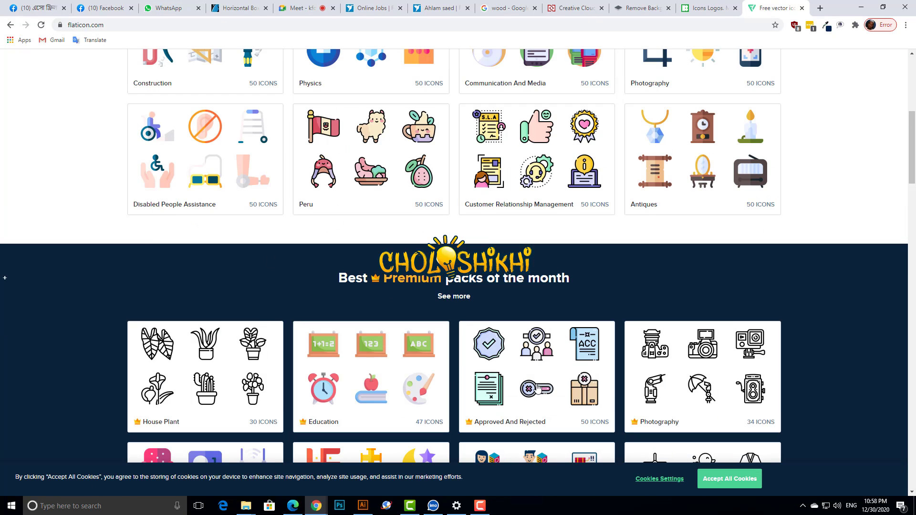
scroll(342, 157, up, 7)
click(414, 182)
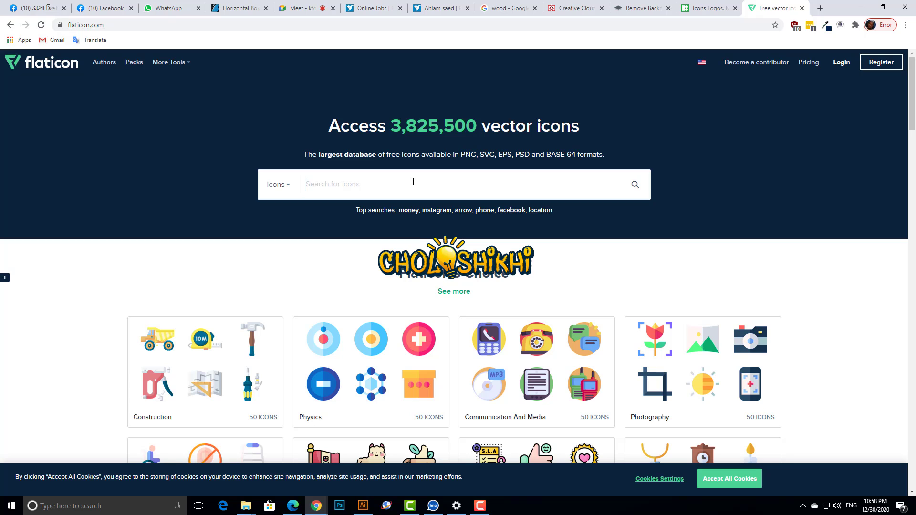
text(phone)
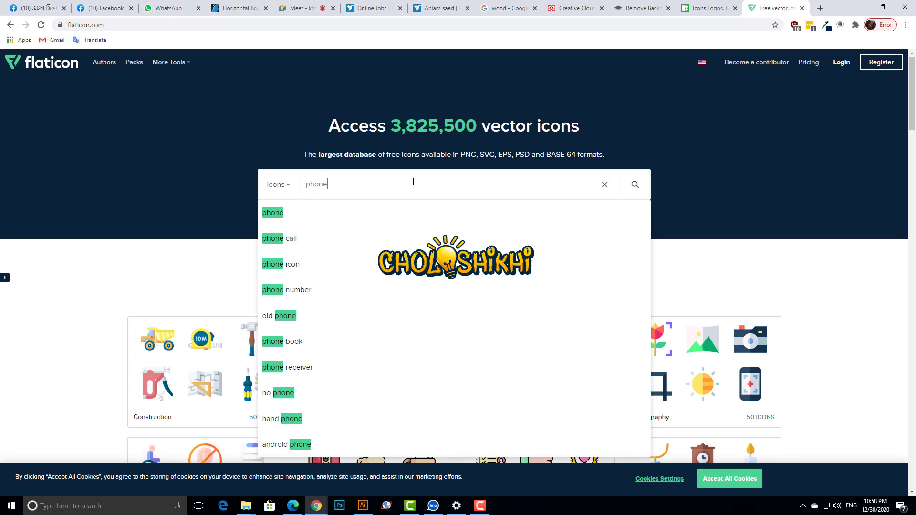
key(Return)
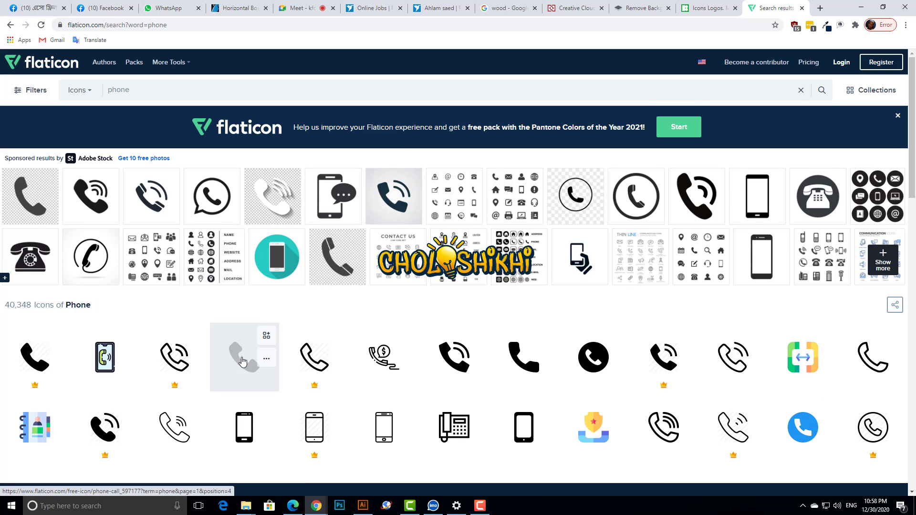
Step: Open the Phone Call free icon, view its additional download formats and close the icon's details
click(243, 361)
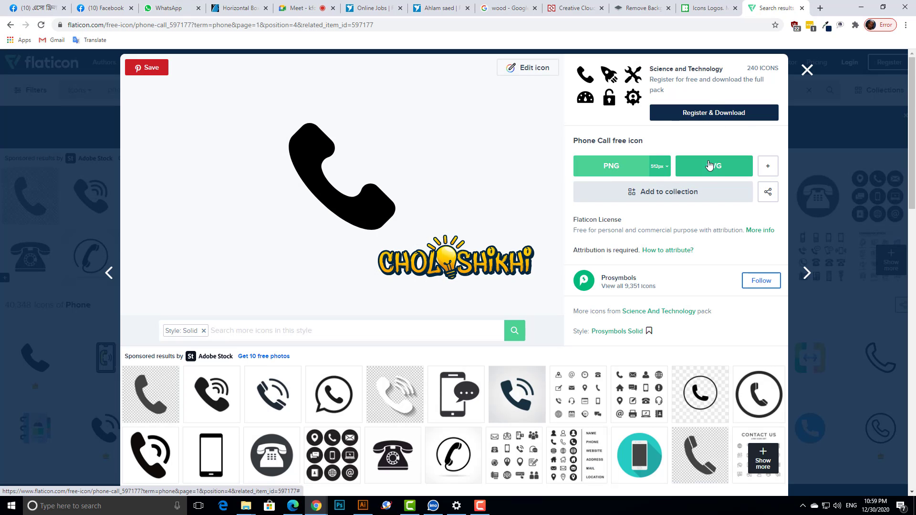
click(768, 168)
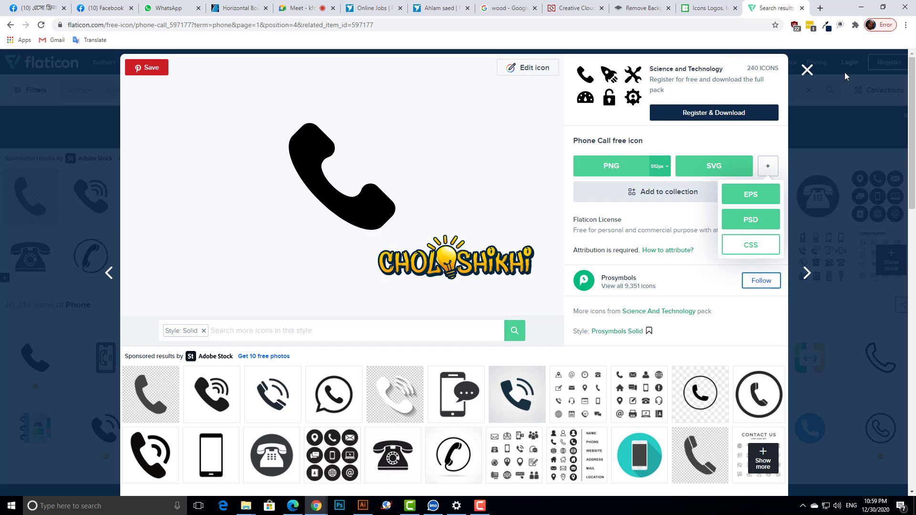
click(807, 72)
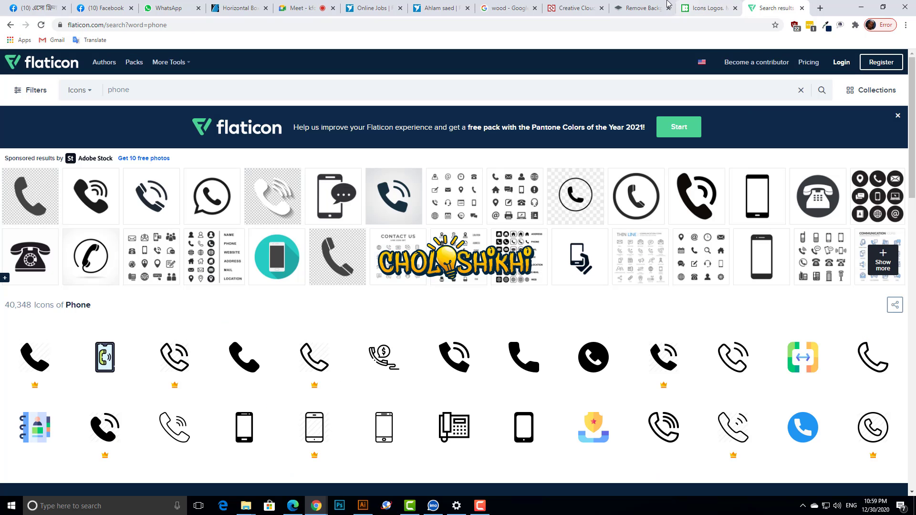
Step: Return to the Adobe Exchange page and look through the All Extensions list for useful plugins
click(578, 9)
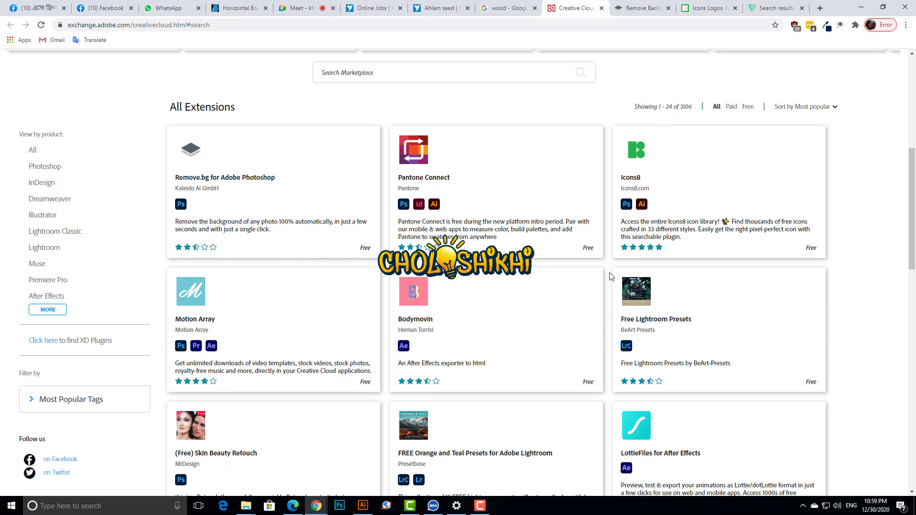
scroll(660, 188, down, 5)
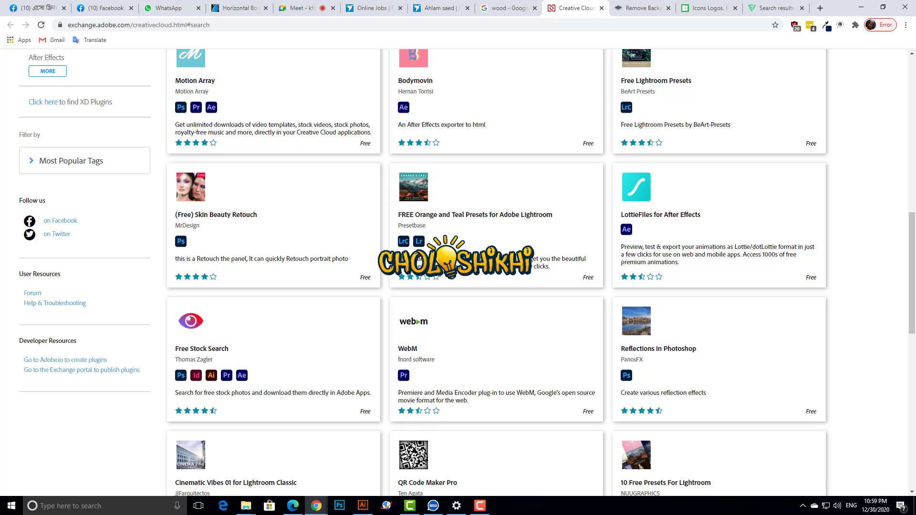
scroll(244, 229, up, 4)
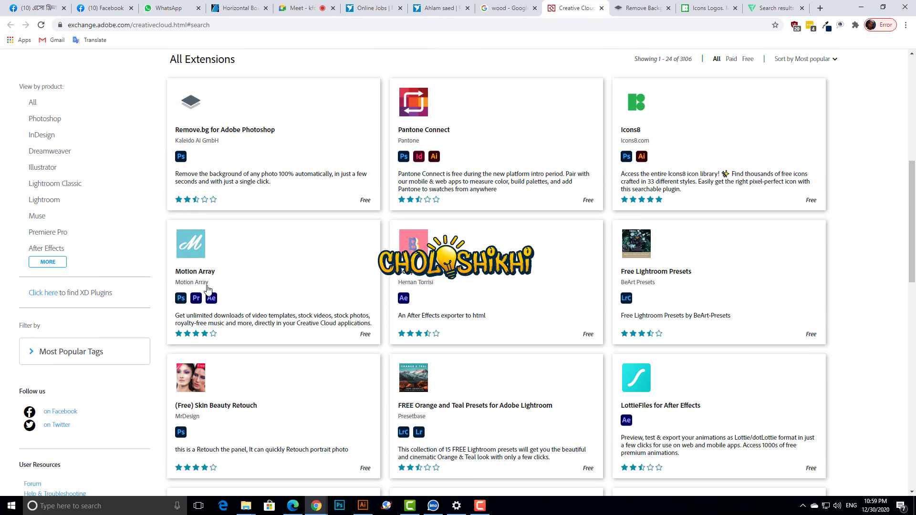
scroll(328, 306, down, 5)
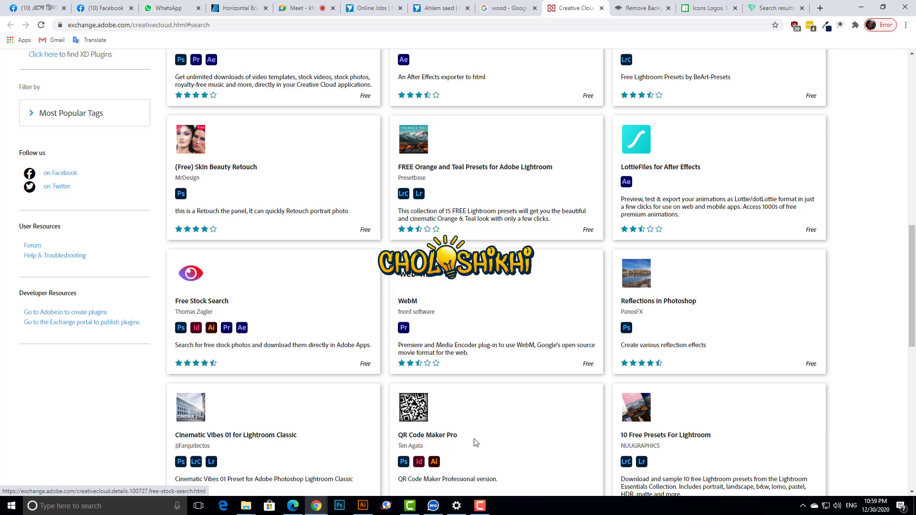
scroll(412, 415, down, 1)
scroll(412, 415, down, 4)
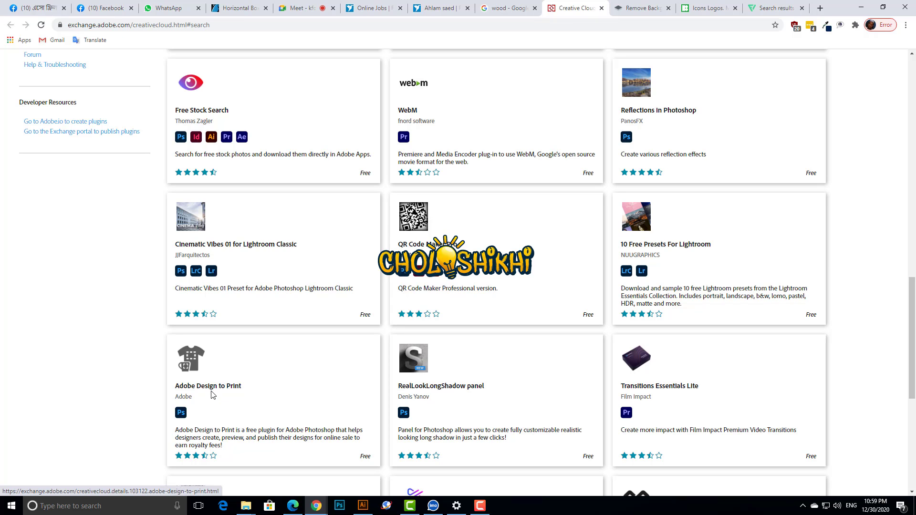
scroll(161, 190, down, 4)
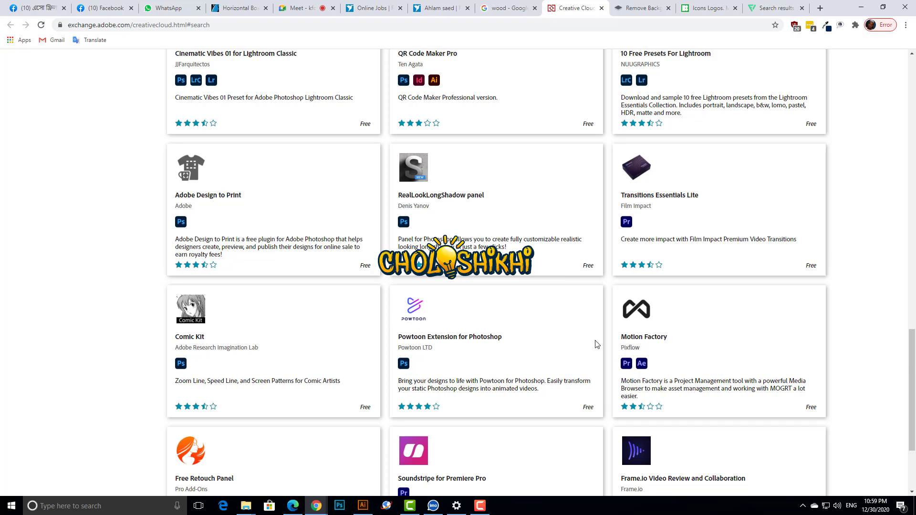
scroll(598, 344, down, 3)
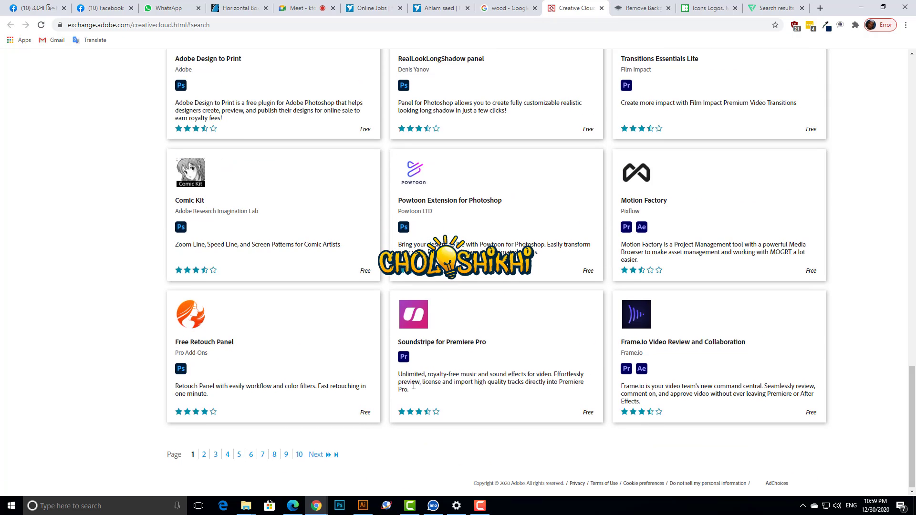
scroll(305, 291, up, 7)
scroll(207, 184, up, 2)
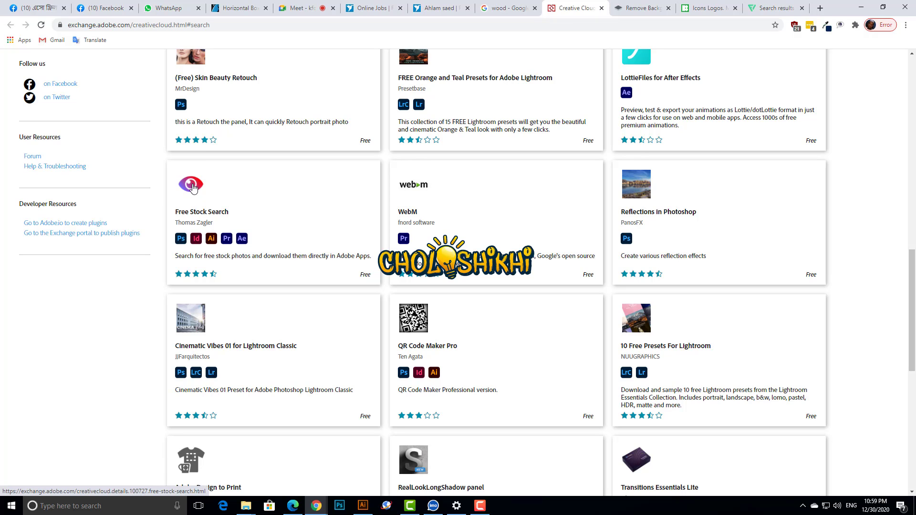
Step: Open the Free Stock Search extension and review its product info, including the supported apps and stock photo sites
click(193, 187)
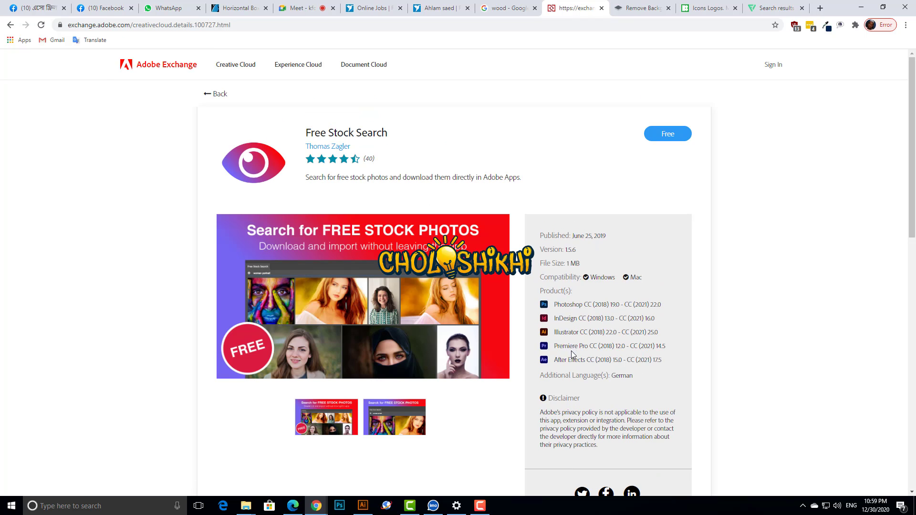
scroll(563, 334, down, 2)
scroll(520, 366, down, 5)
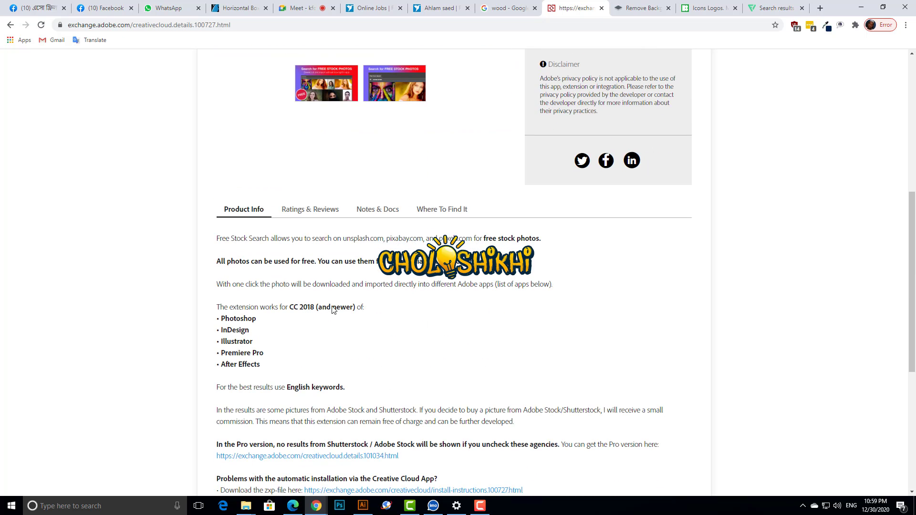
scroll(334, 309, down, 2)
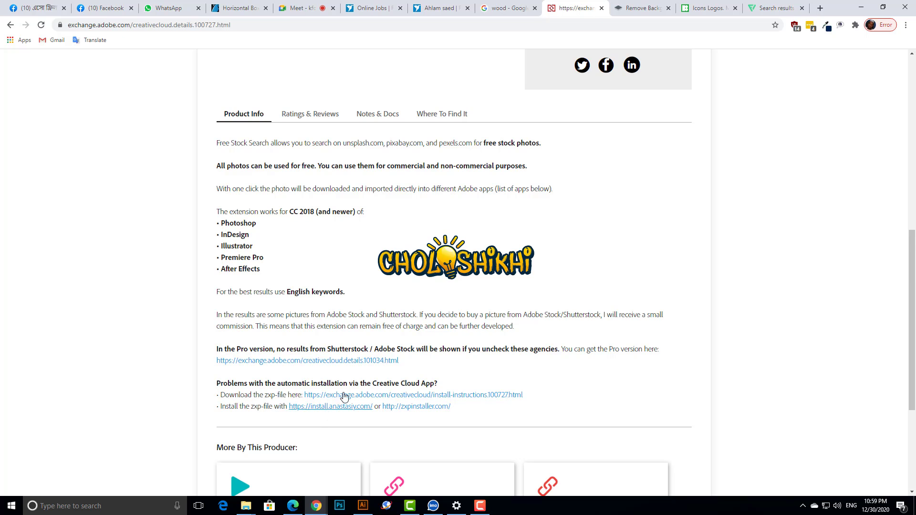
scroll(344, 399, down, 3)
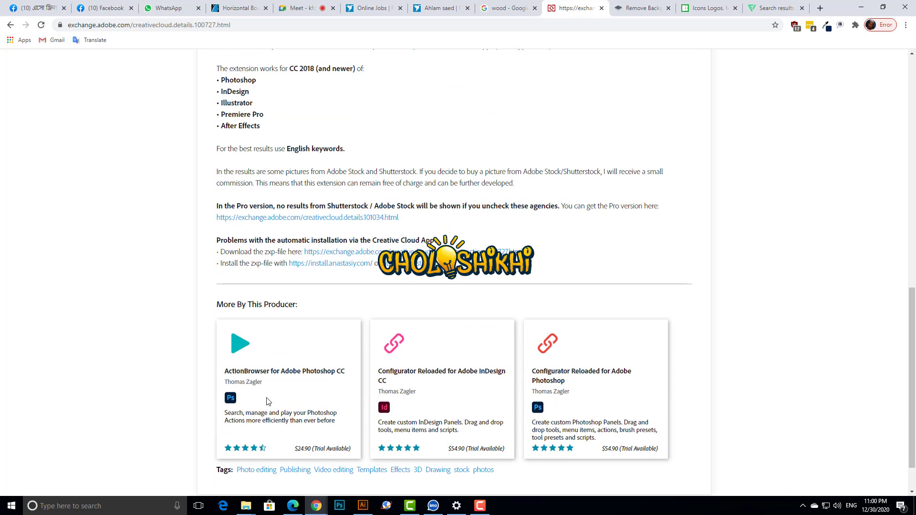
scroll(352, 354, up, 8)
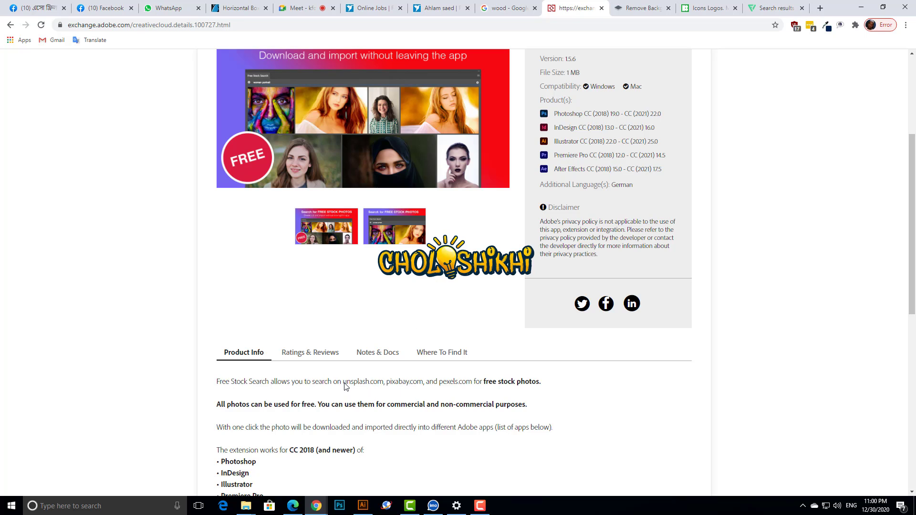
drag(344, 385, 414, 385)
click(518, 390)
scroll(255, 251, up, 4)
Step: Try to get the Free Stock Search extension through Adobe's sign-in page, and close that browser tab
click(650, 139)
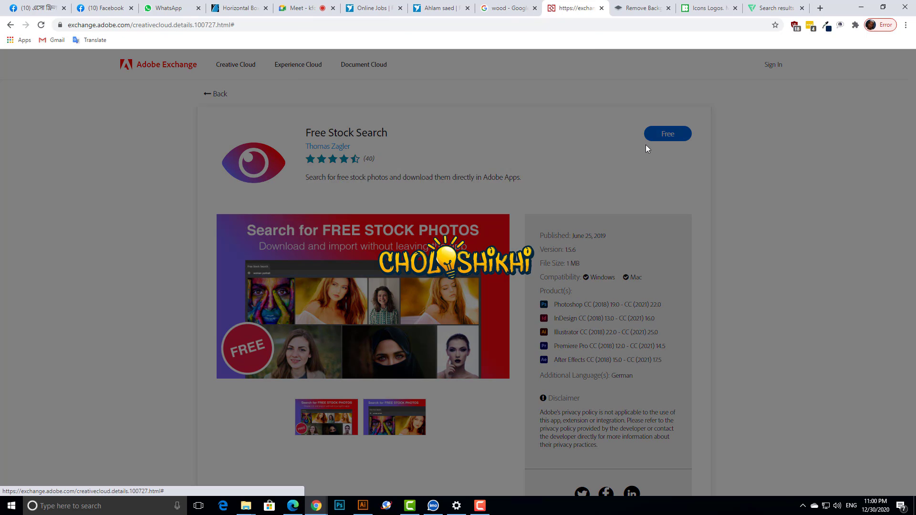
click(547, 240)
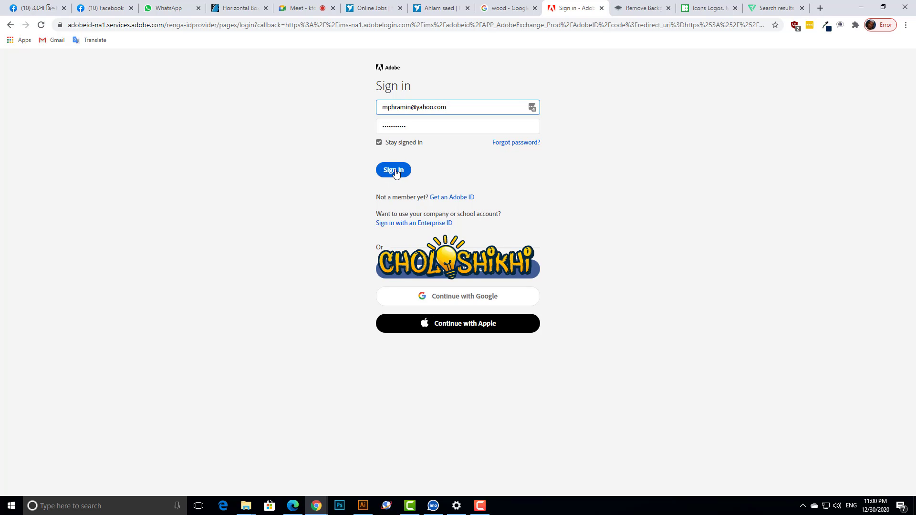
key(ctrl+a)
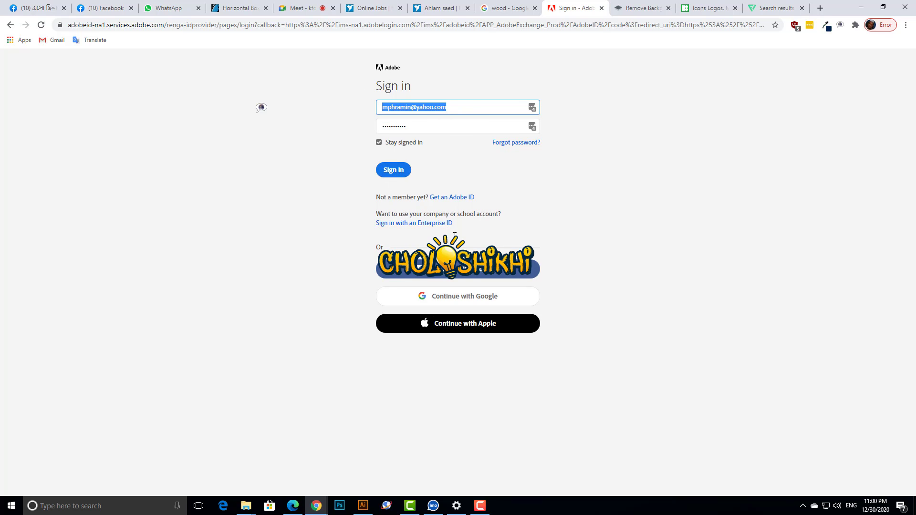
key(super)
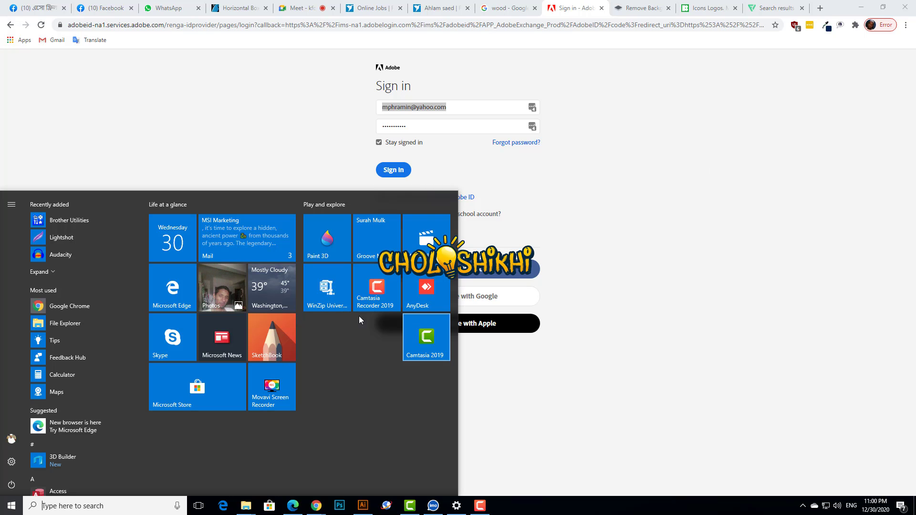
click(265, 137)
key(ctrl+w)
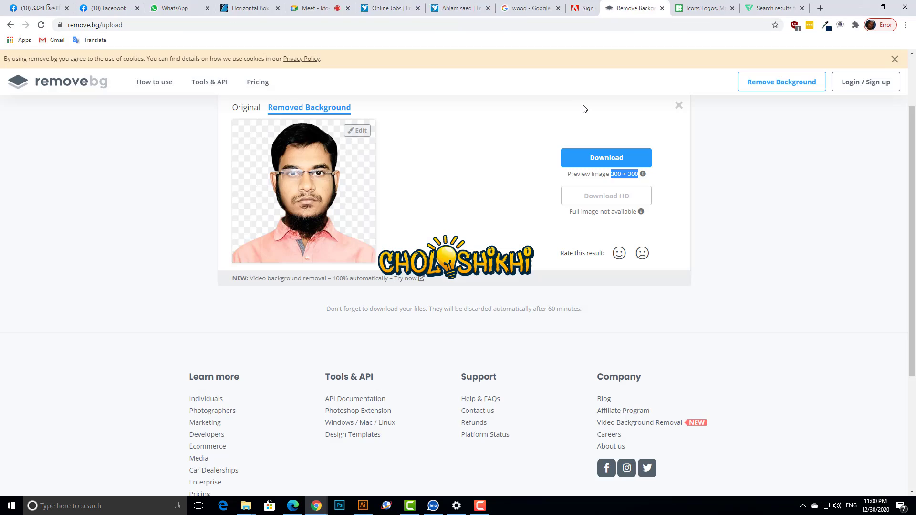
Step: Close the remaining remove.bg, Icons8 and Flaticon browser tabs, switch to Illustrator and view its list of available workspaces
key(ctrl+w)
key(ctrl+w)
key(ctrl+w)
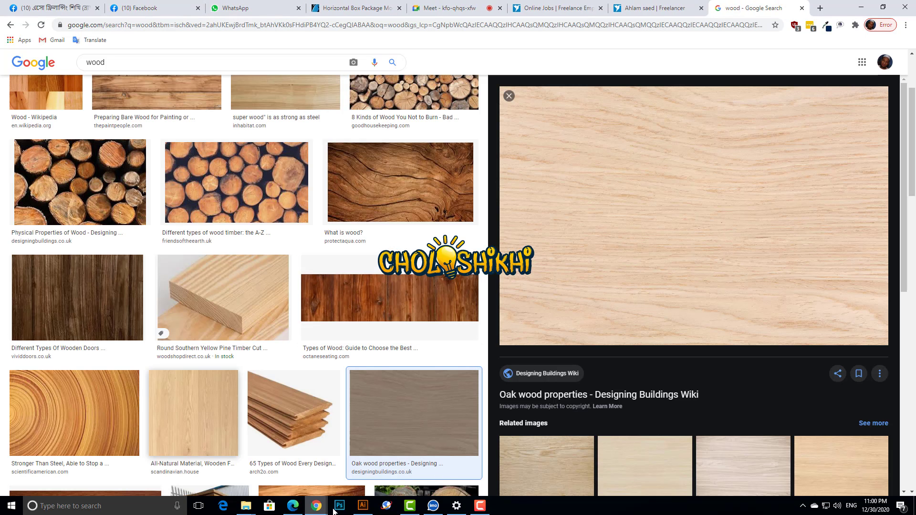
click(362, 506)
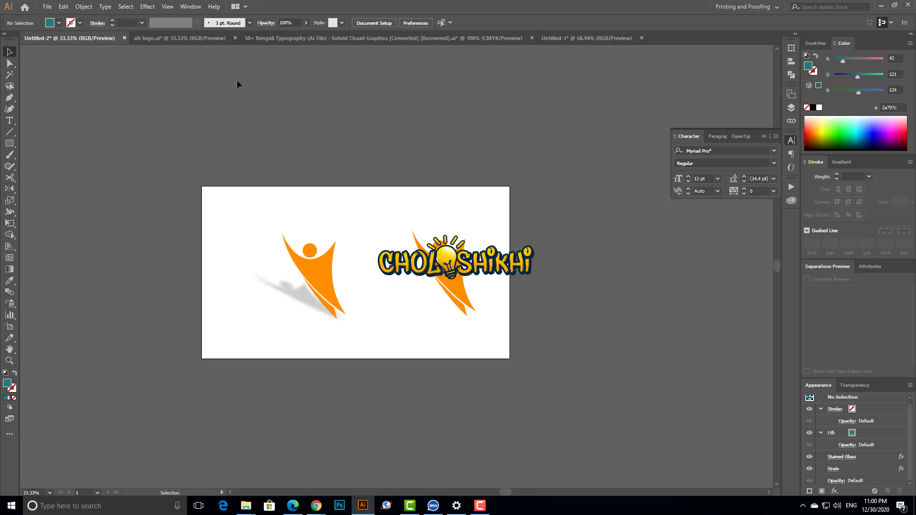
click(190, 7)
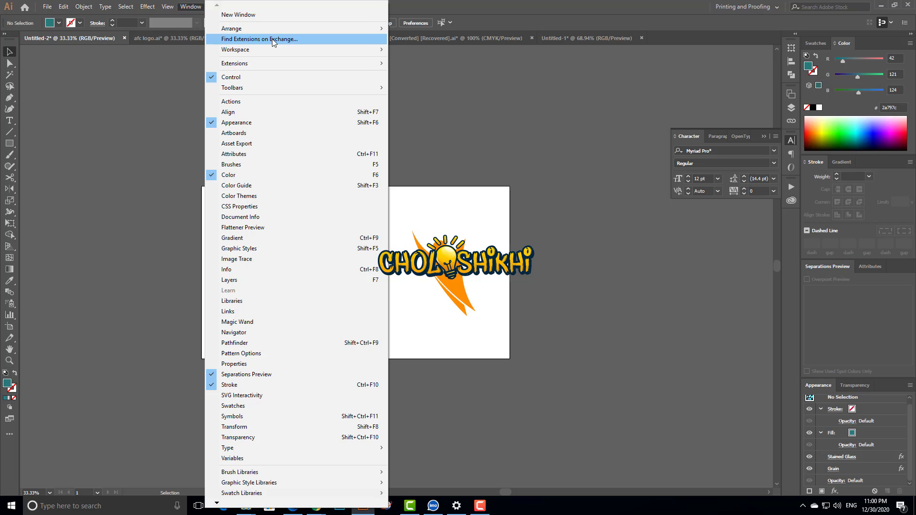
mouse_move(247, 49)
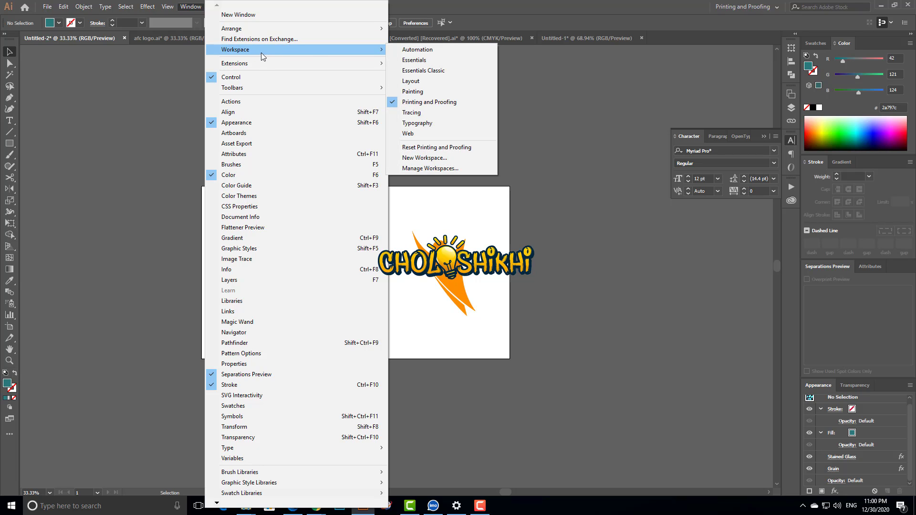
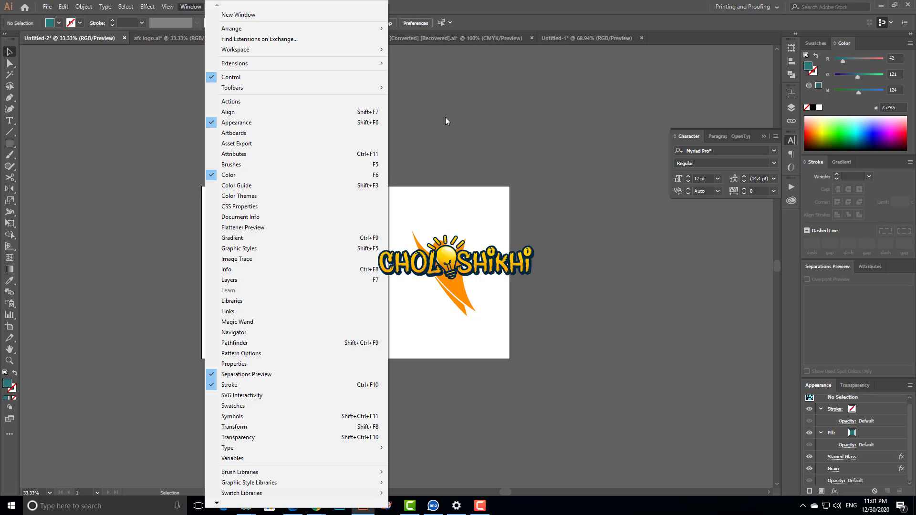
Step: Look through the docked Align, Pathfinder, Transform and Character panels
click(790, 62)
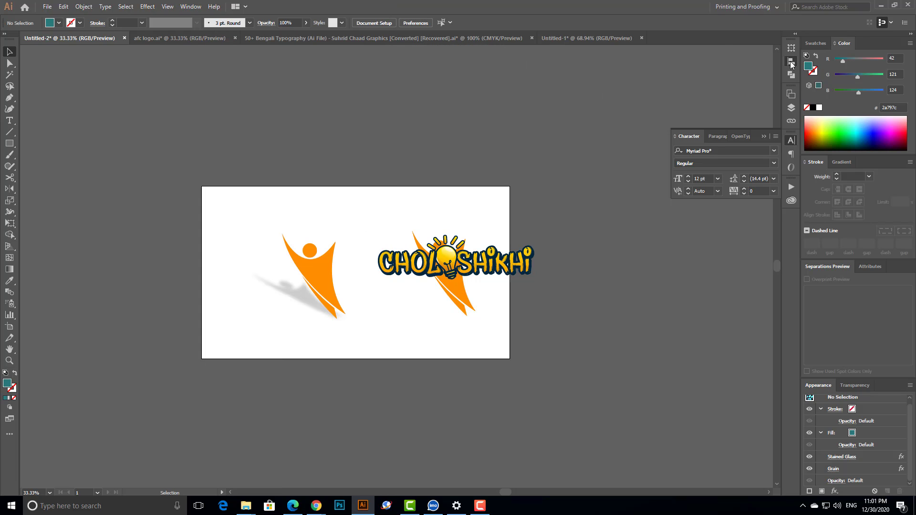
click(791, 62)
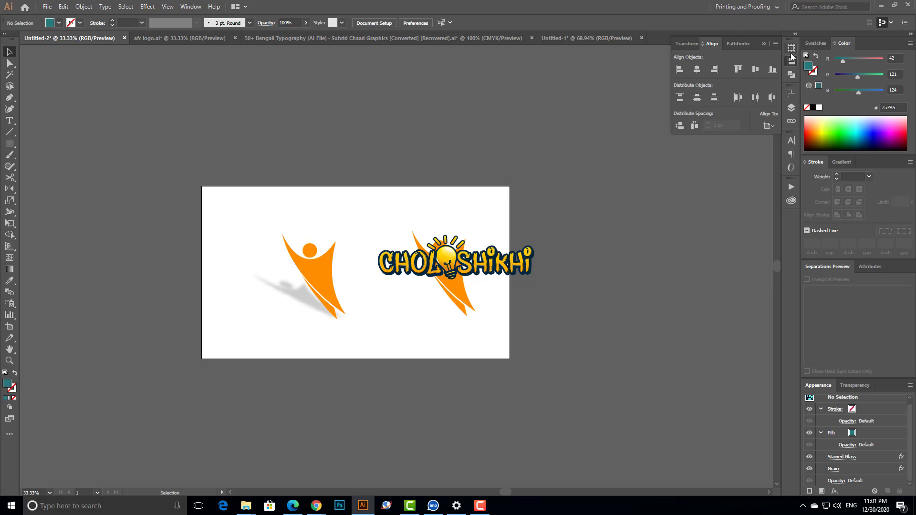
click(790, 75)
click(790, 63)
click(791, 49)
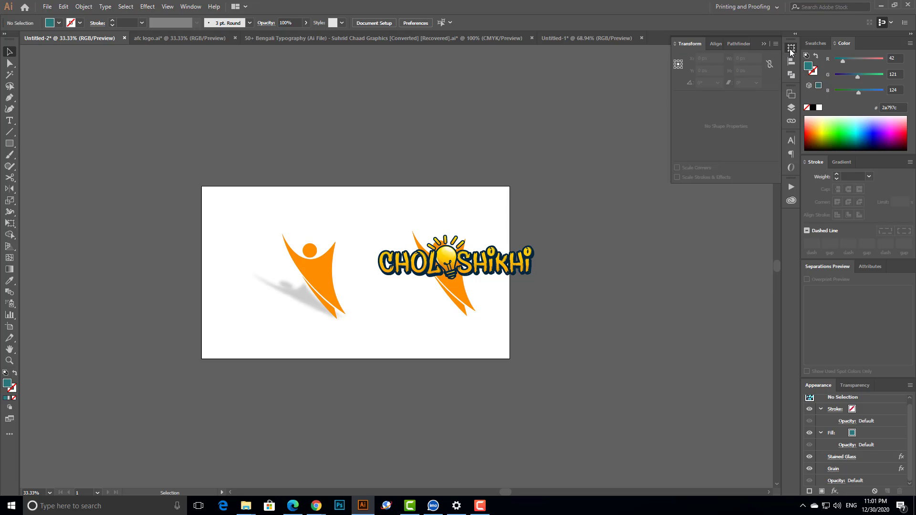
click(791, 140)
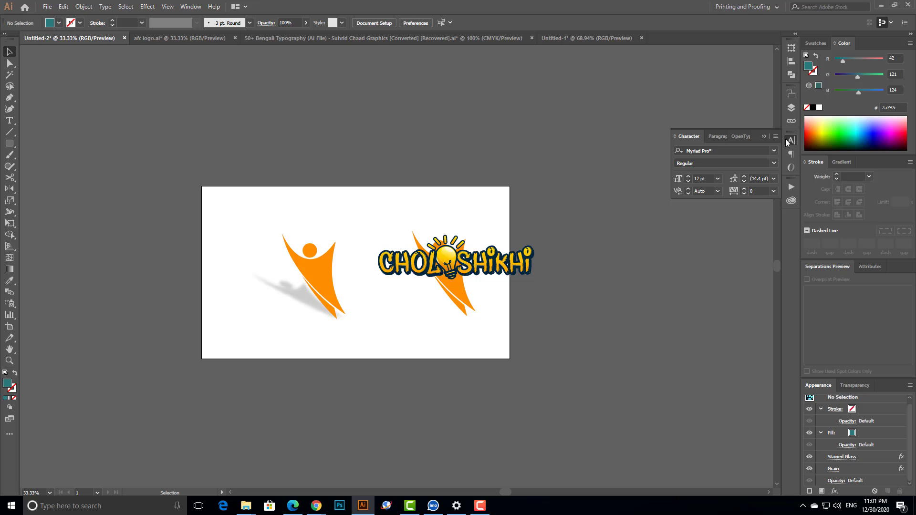
Step: Show the Swatches panel in place of Color and Transparency in place of Appearance, and view the list of open panels
click(815, 44)
click(852, 386)
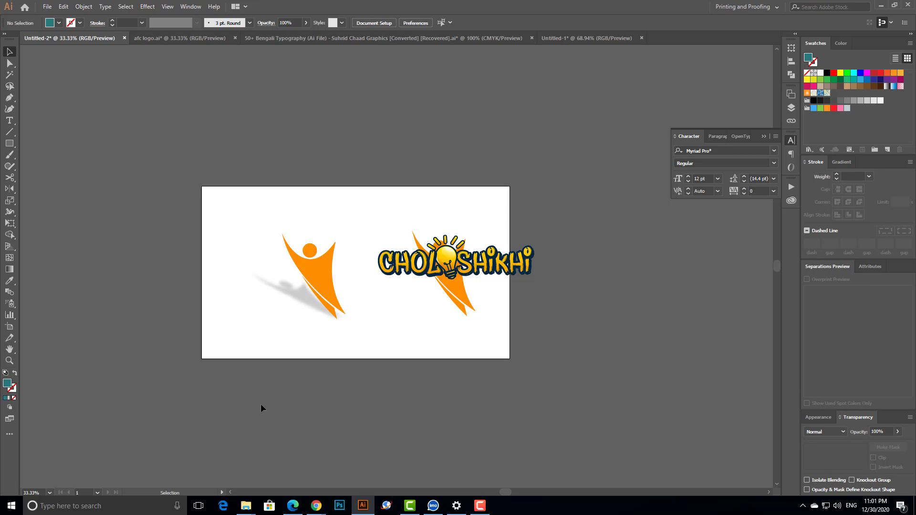
click(190, 7)
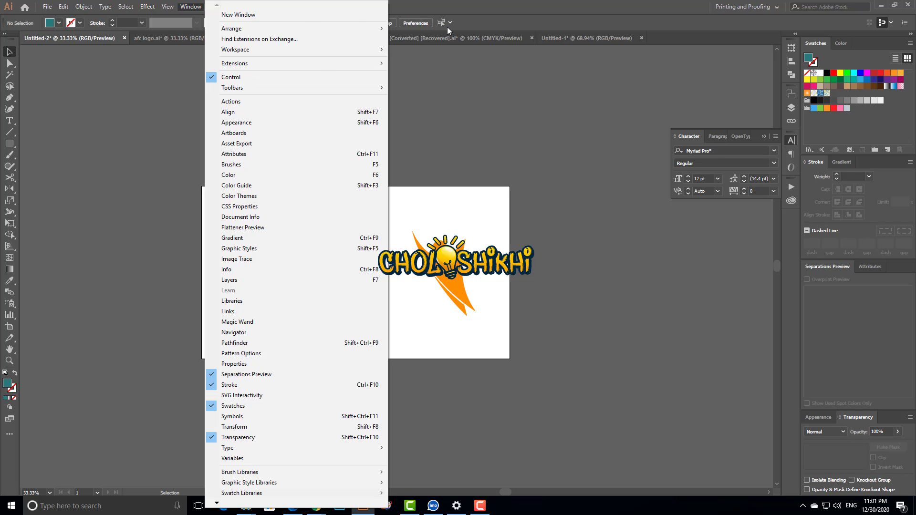
Step: Draw a teal rectangle about 327 × 186 px on the artboard, overlapping the head of the shadowed orange figure
click(9, 143)
drag(303, 205, 377, 247)
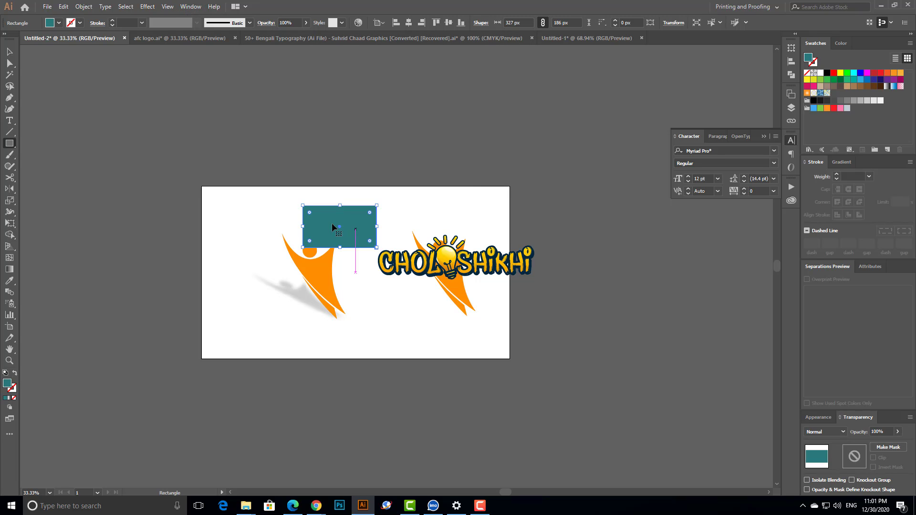
Step: Hide the Control bar and show it again
click(191, 6)
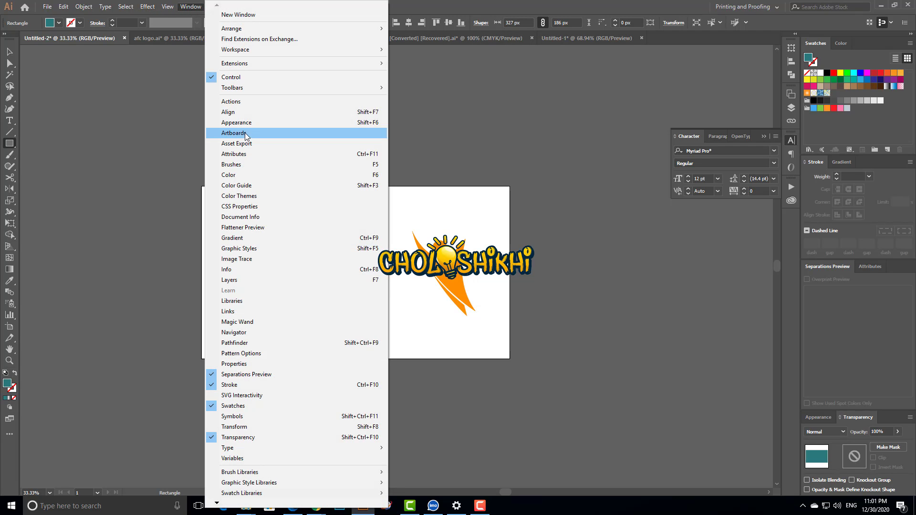
click(232, 76)
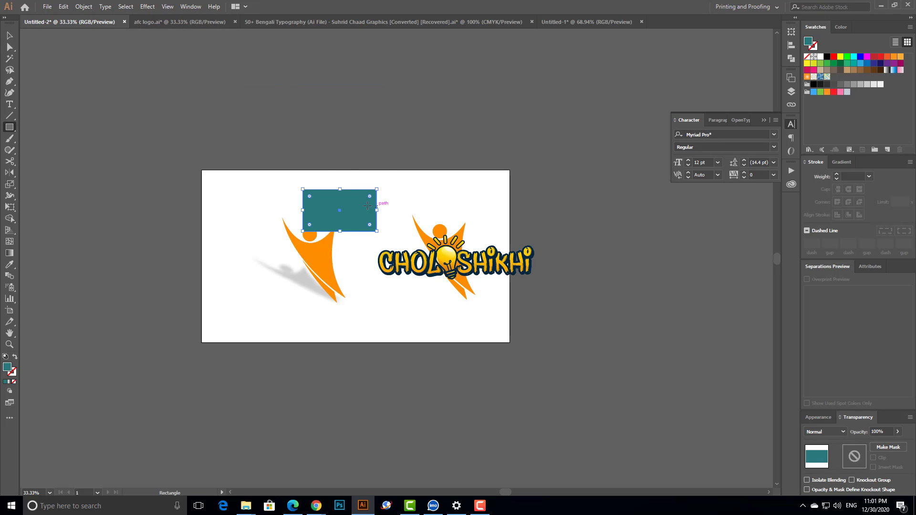
click(191, 6)
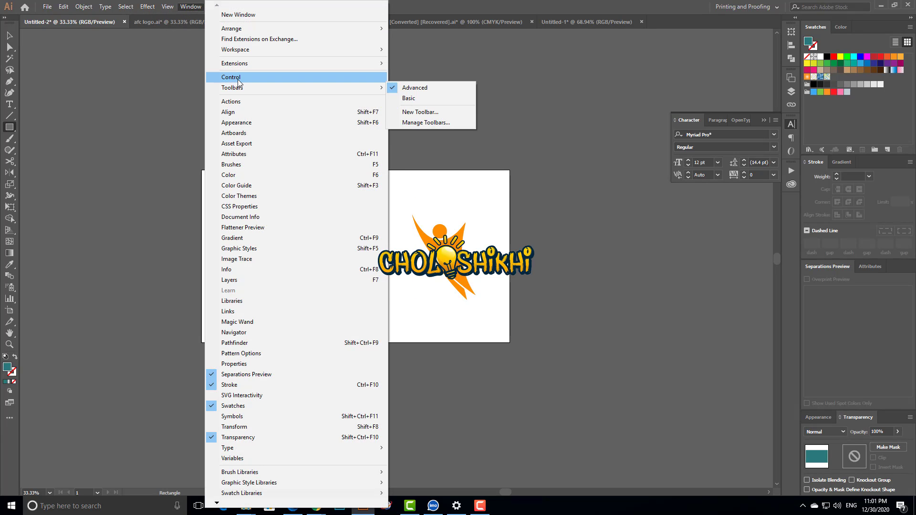
click(231, 77)
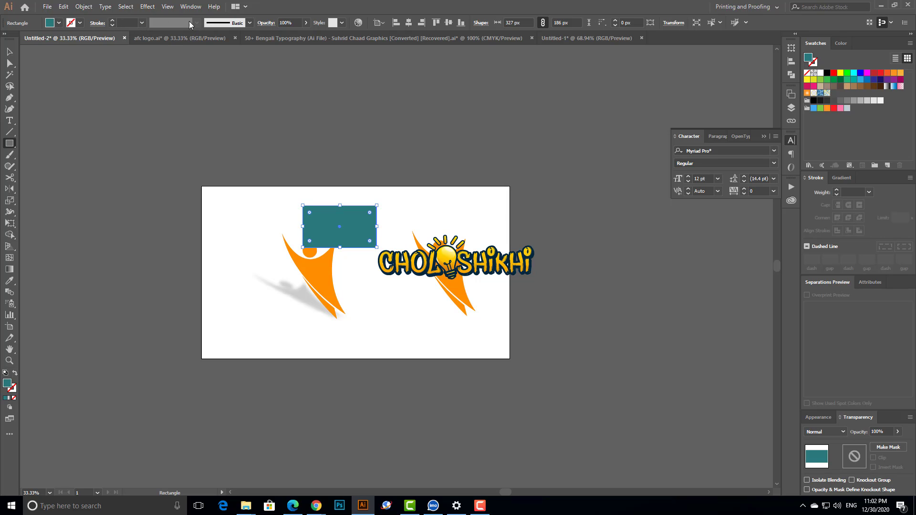
Step: Examine the Control bar's settings for the rectangle, including its width, height, corner radius and Transform options
click(227, 26)
click(524, 23)
key(Tab)
key(shift+Tab)
key(Tab)
key(Tab)
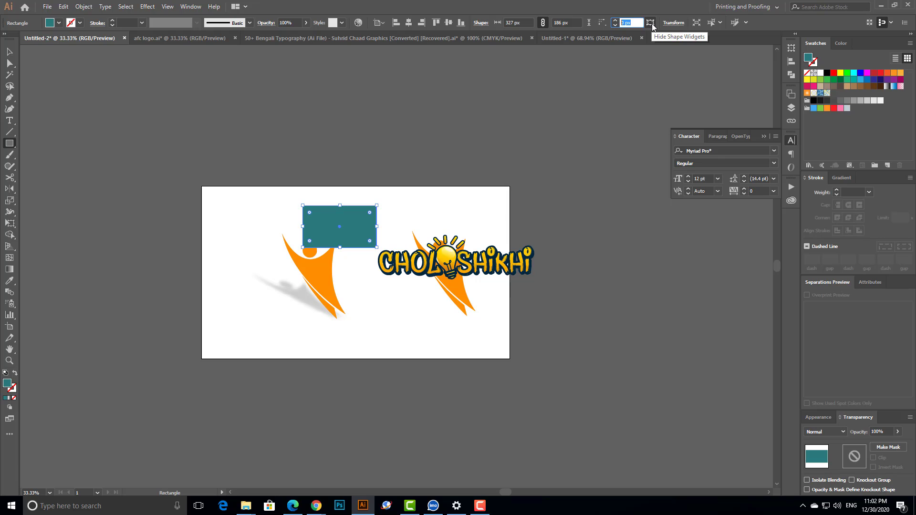
click(674, 22)
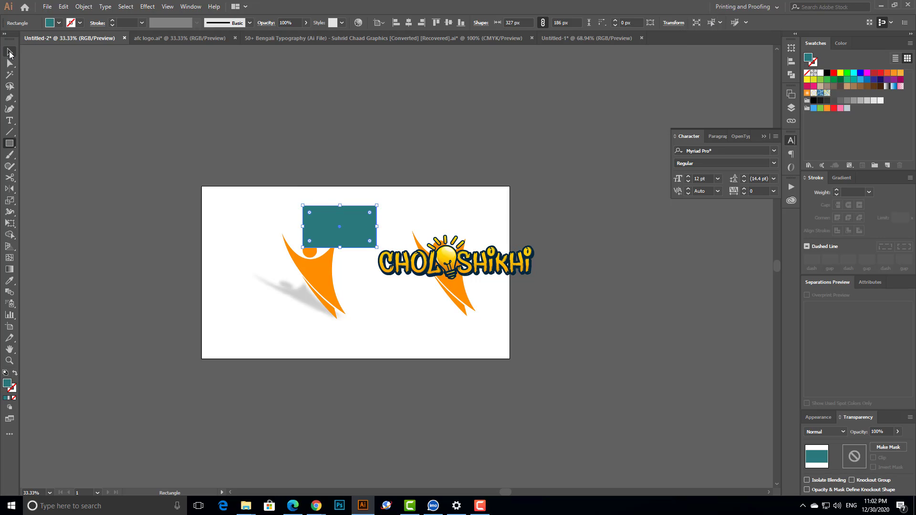
Step: Select the orange figure without a shadow and all similar objects, try moving them together, and undo the move and the similar-object selection
click(10, 52)
click(465, 296)
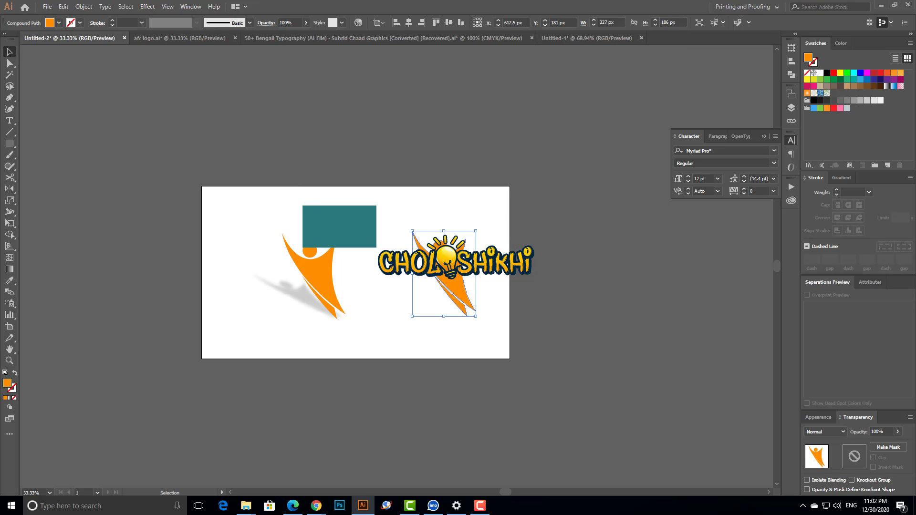
click(714, 22)
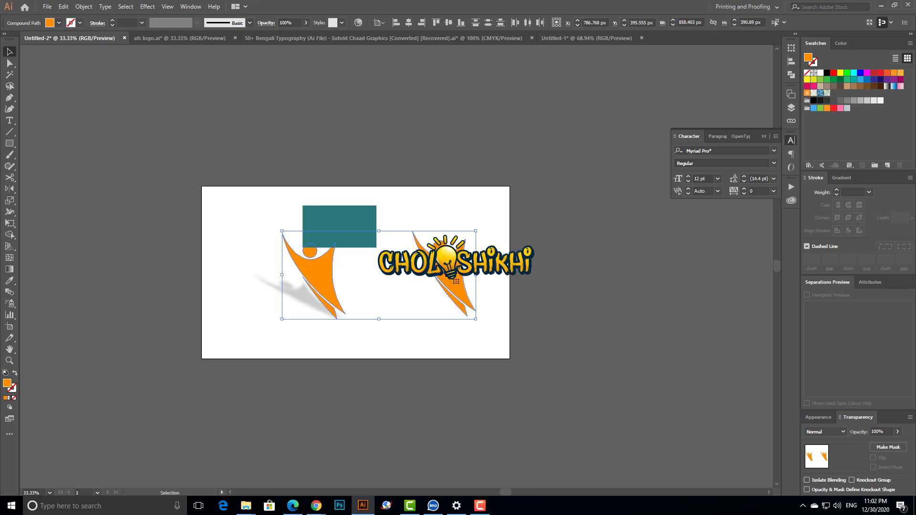
drag(457, 281, 533, 290)
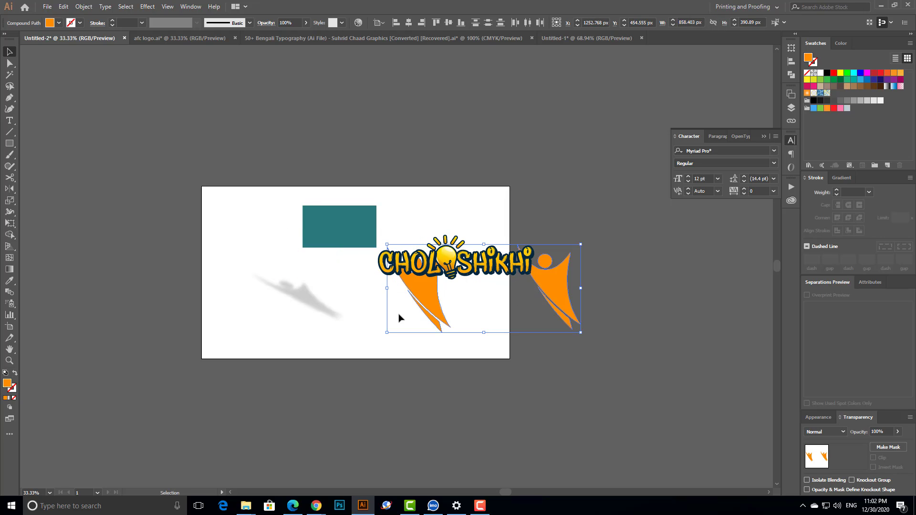
key(ctrl+z)
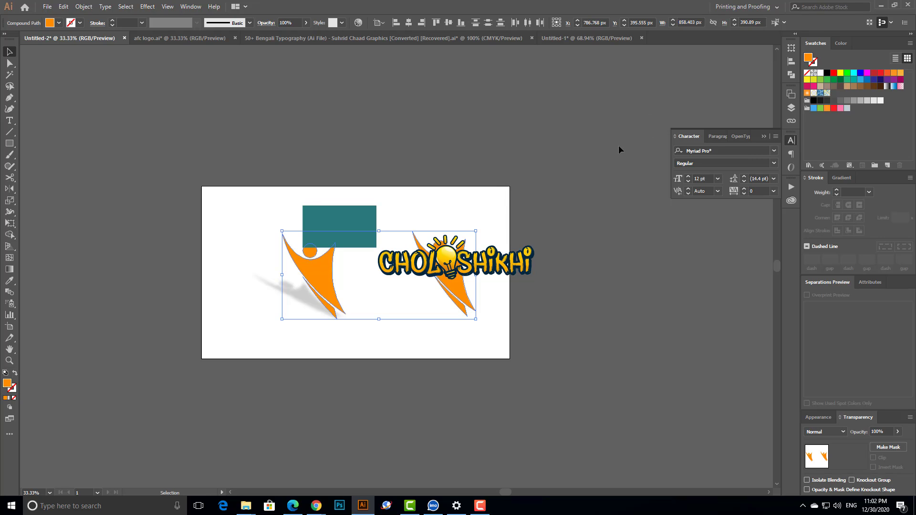
key(ctrl+z)
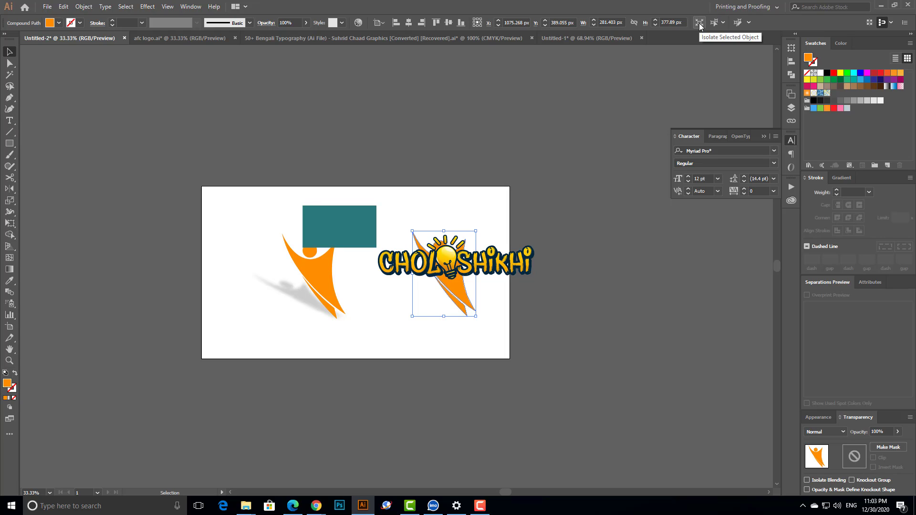
Step: Place a copy of the shadowless orange figure above the artboard, at about X 1276 px, Y -289 px
scroll(526, 205, down, 3)
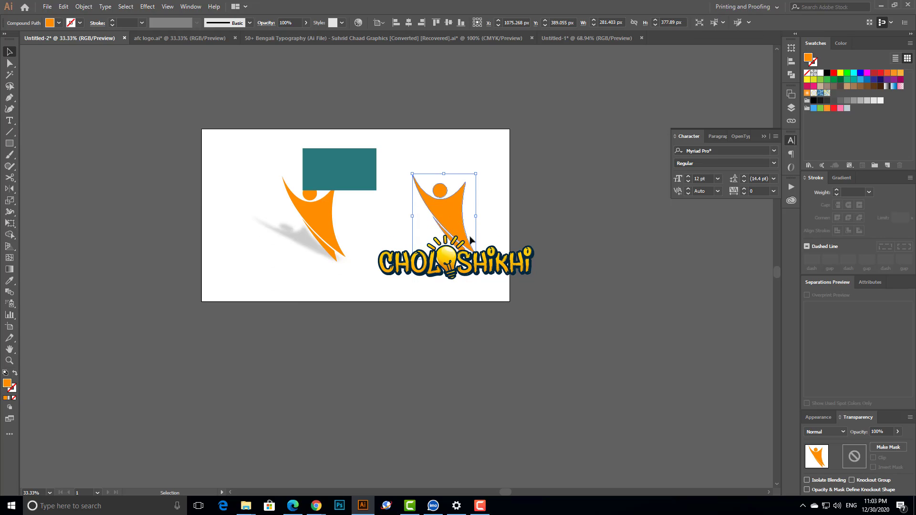
drag(466, 232, 510, 84)
scroll(510, 83, up, 5)
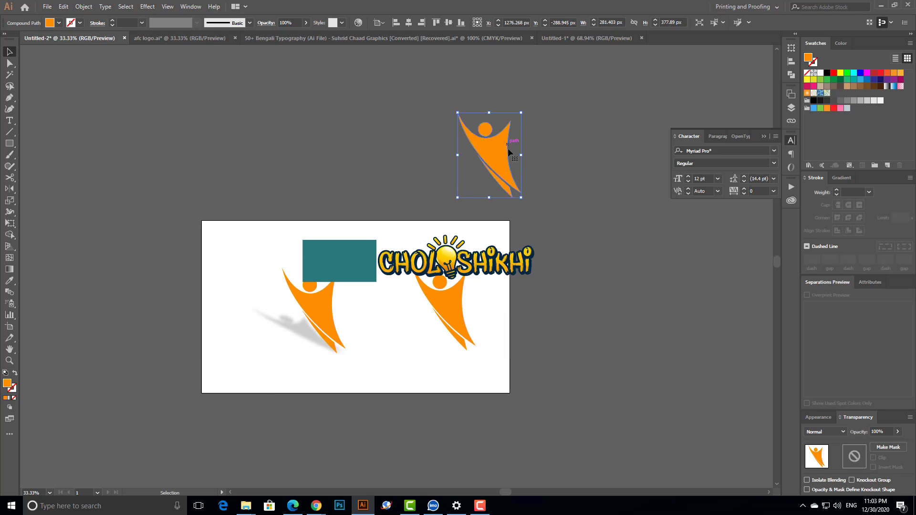
Step: Start Global Edit on the original shadowless figure, try red, orange and gradient swatches, and recolor all matching figures dark blue
click(432, 301)
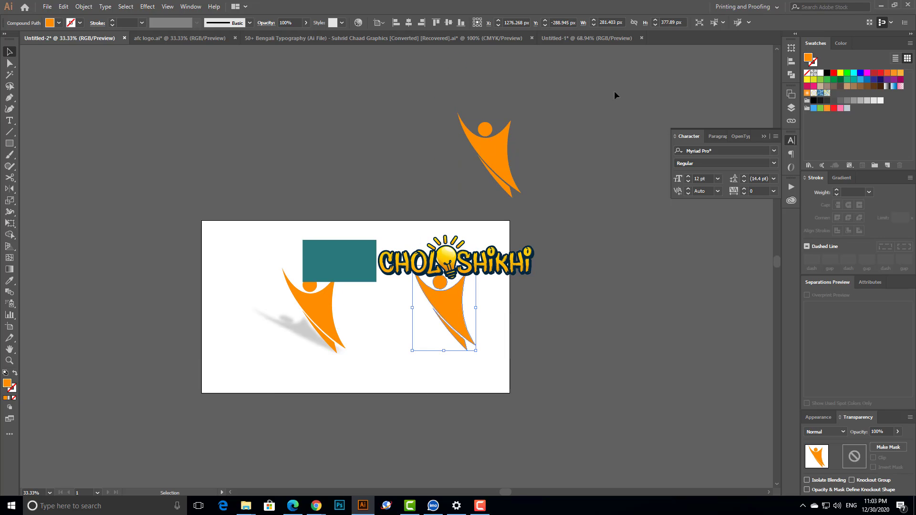
click(738, 24)
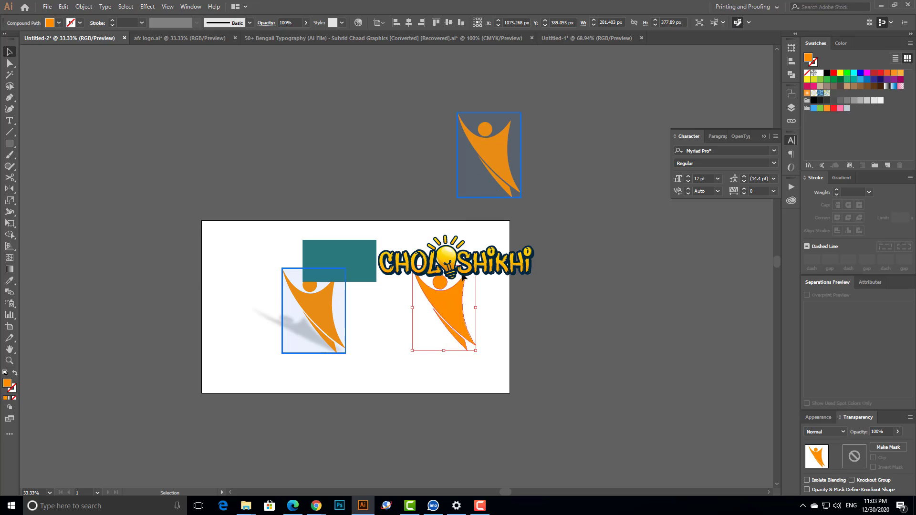
click(881, 73)
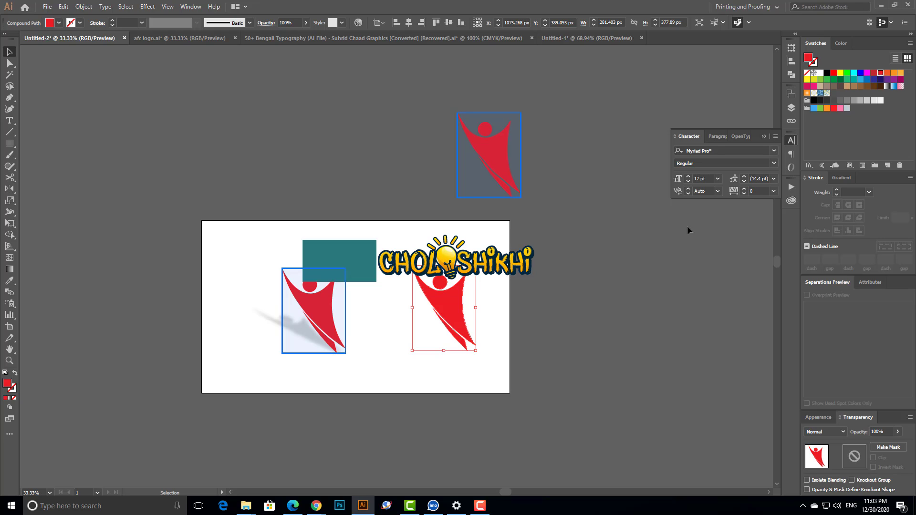
click(894, 73)
click(901, 73)
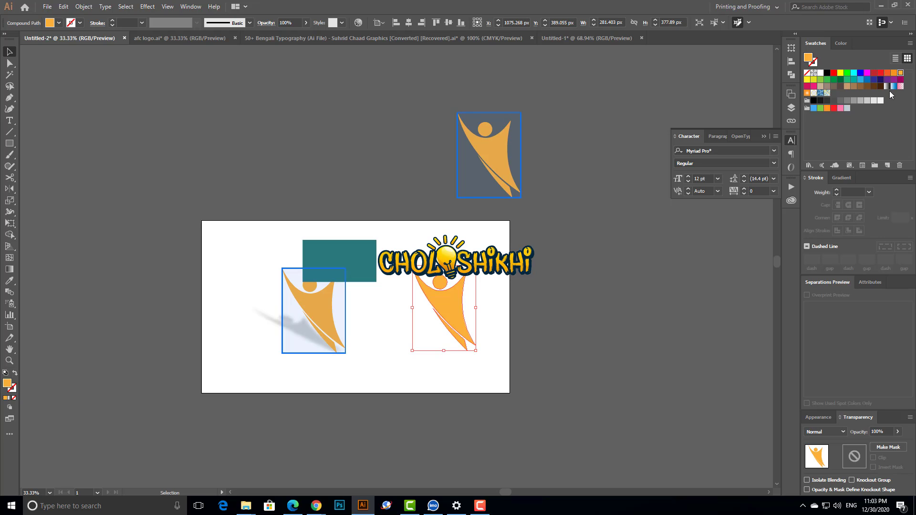
click(893, 87)
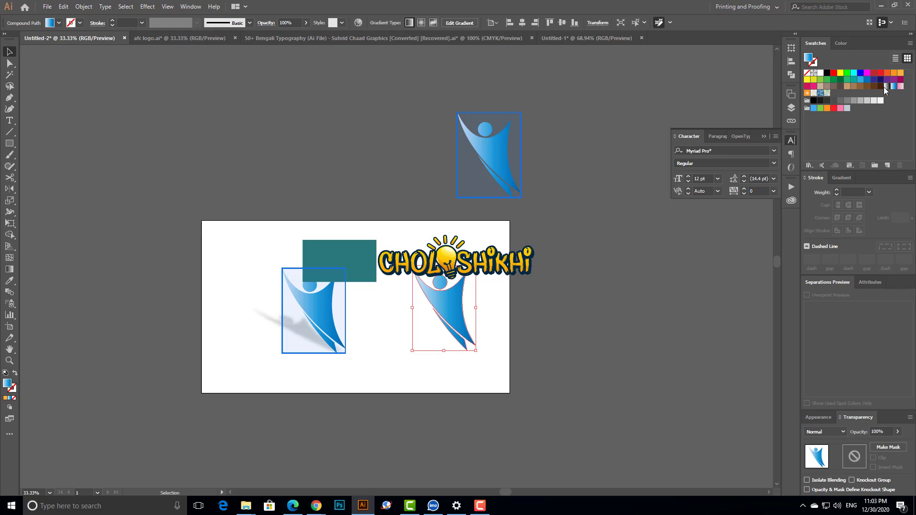
click(880, 87)
click(873, 80)
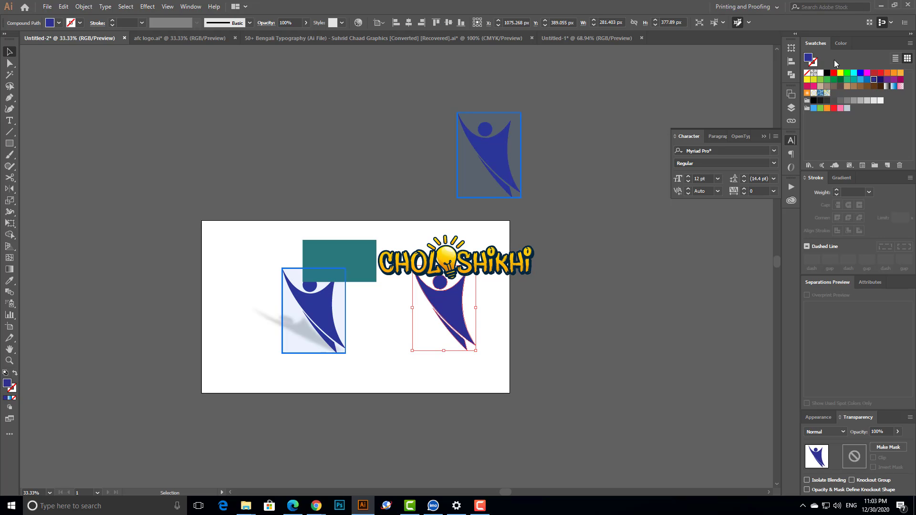
Step: Review the Global Edit matching options, the Select Similar Objects criteria and the Select Same commands
click(749, 23)
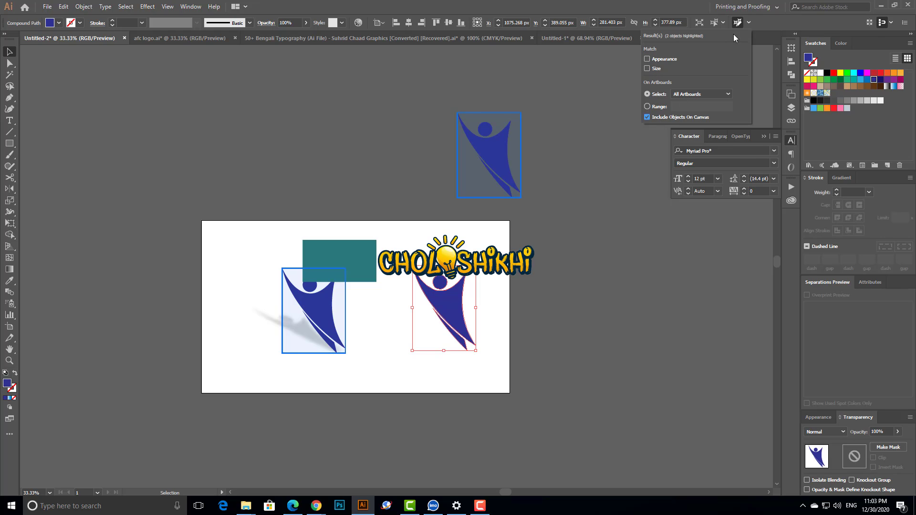
click(723, 22)
click(723, 22)
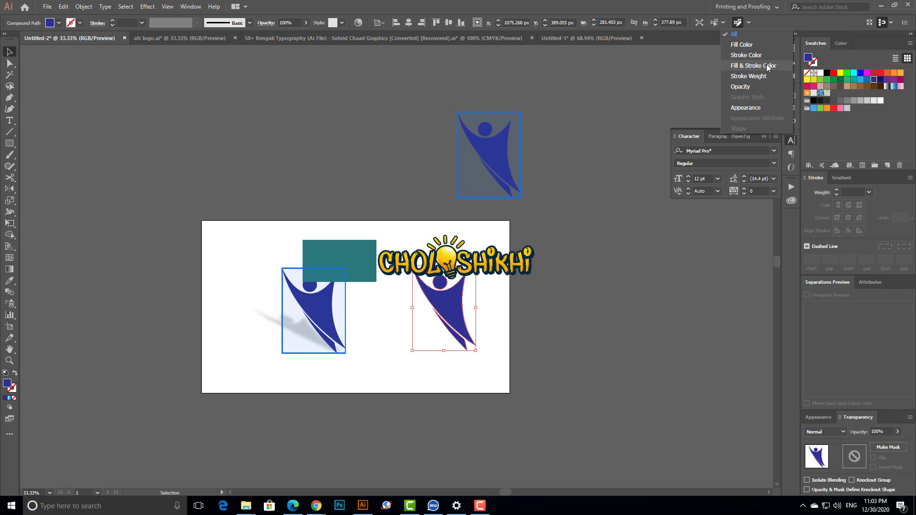
click(127, 12)
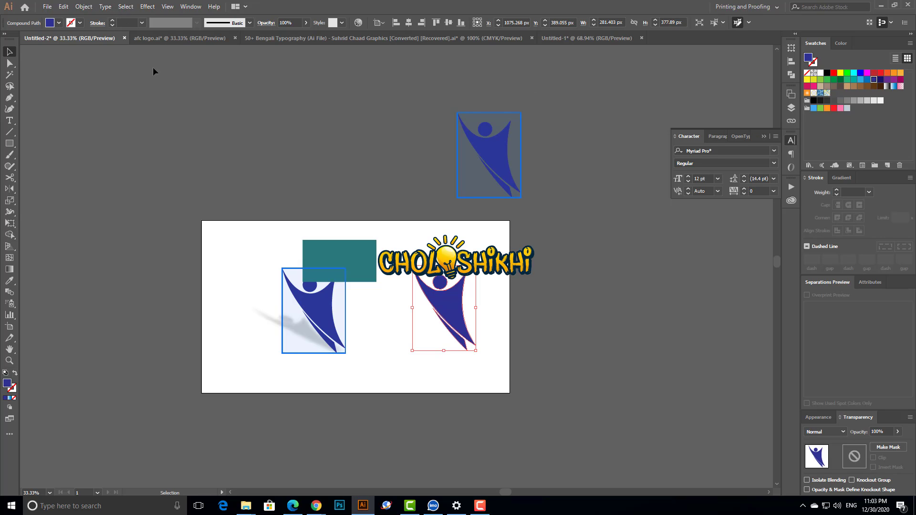
click(126, 6)
mouse_move(154, 99)
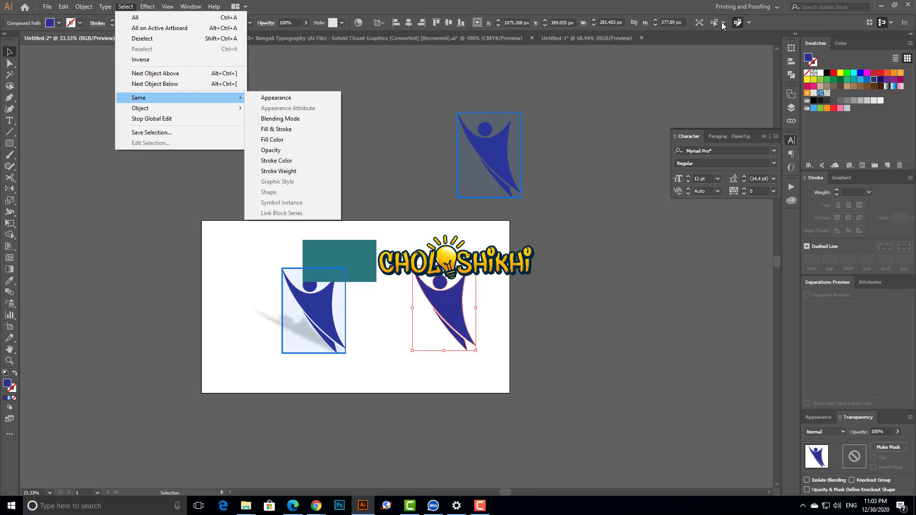
Step: Undo the dark blue Global Edit recoloring of the figures and deselect everything
click(764, 25)
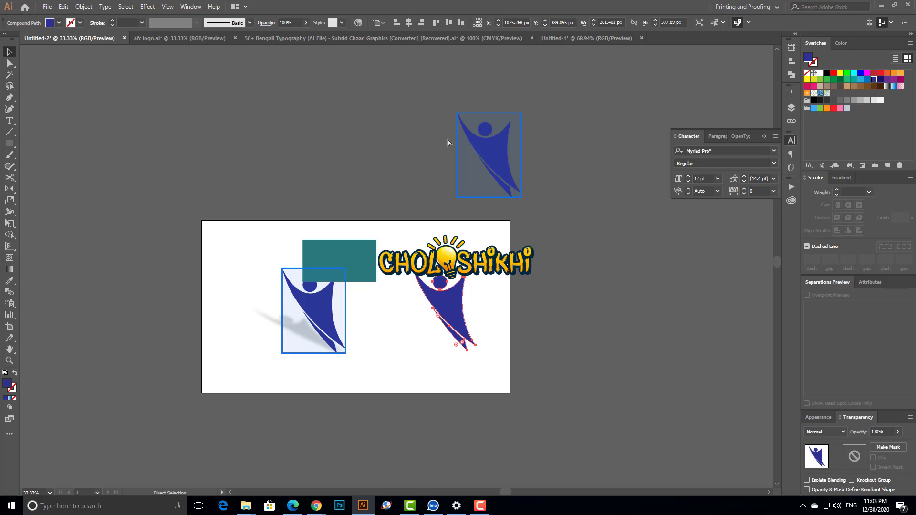
key(ctrl+z)
key(ctrl+z)
key(ctrl+z)
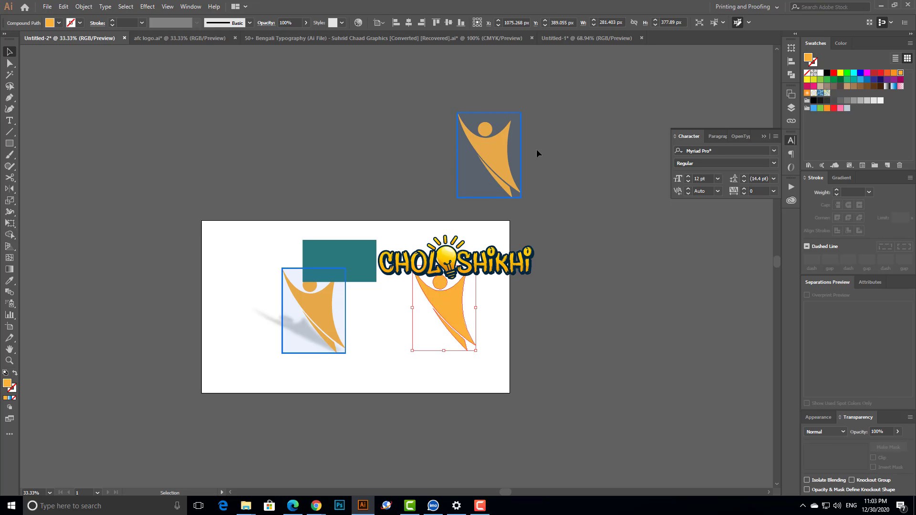
click(59, 51)
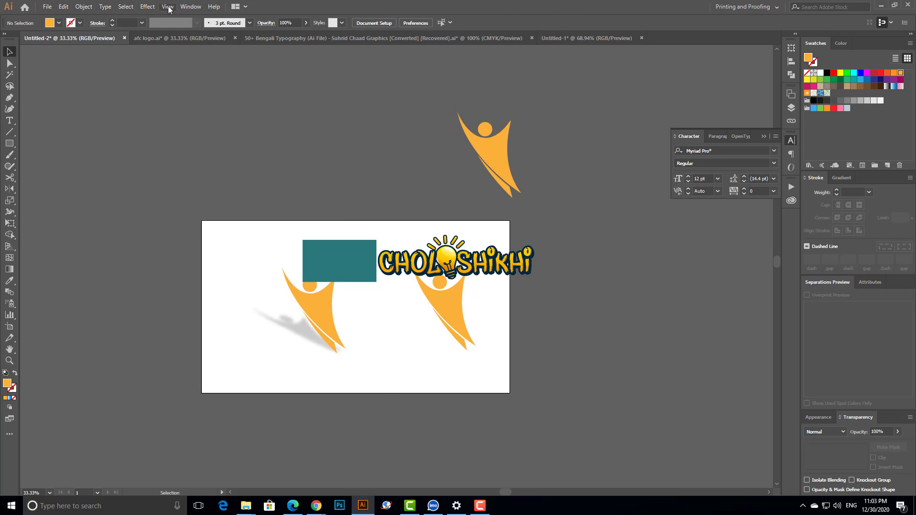
Step: Open the Actions panel and look over the actions in the Default Actions set
click(191, 7)
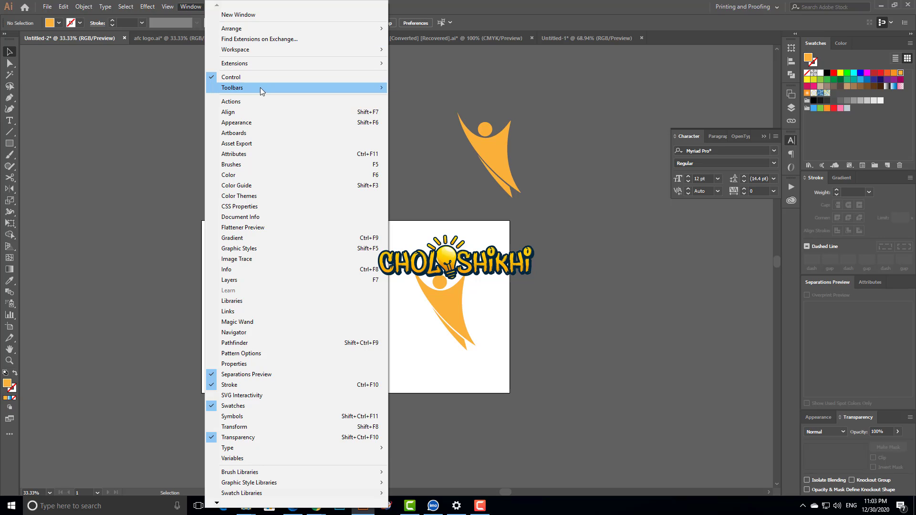
mouse_move(260, 88)
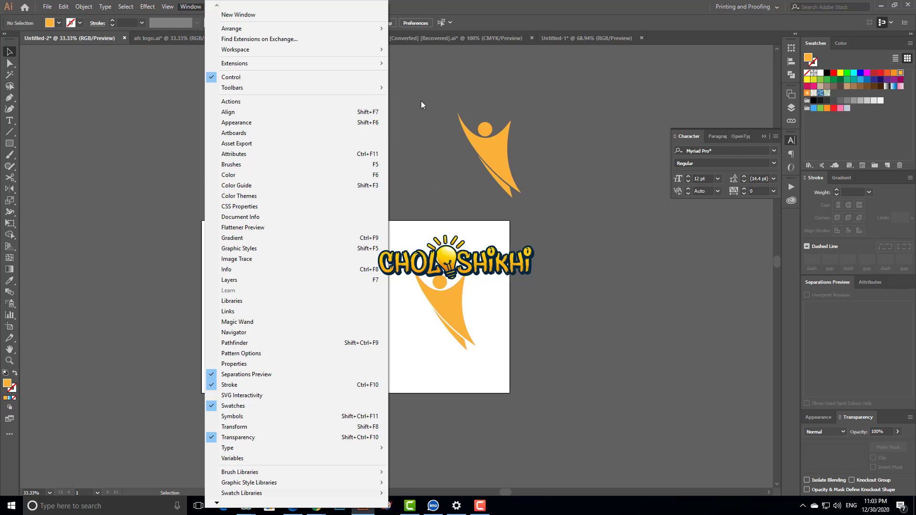
mouse_move(364, 87)
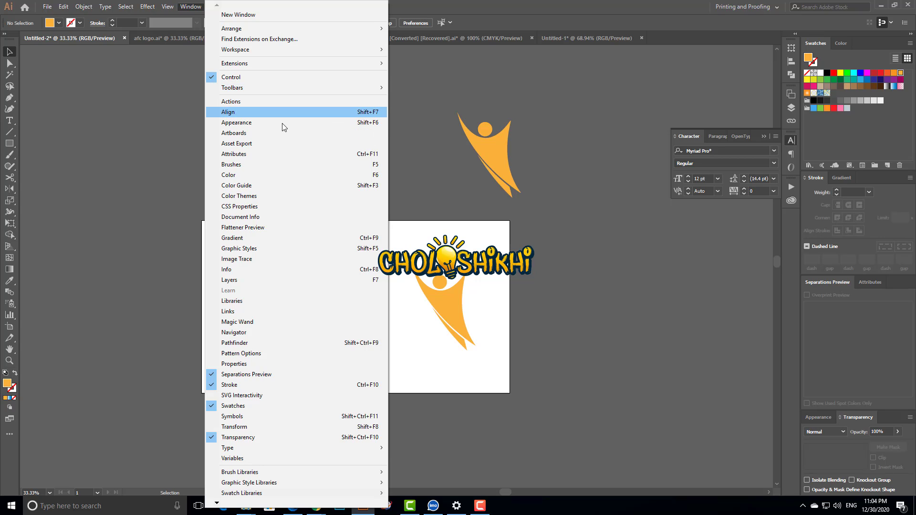
click(239, 102)
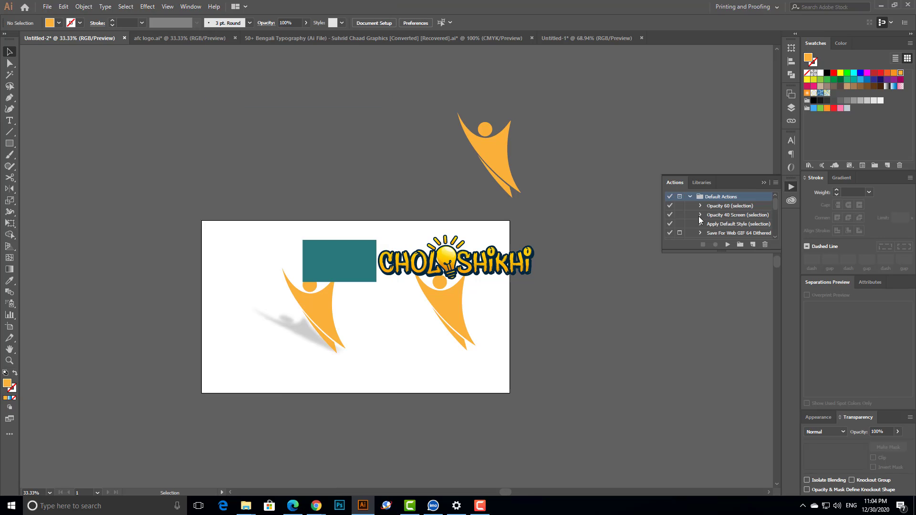
scroll(652, 255, down, 1)
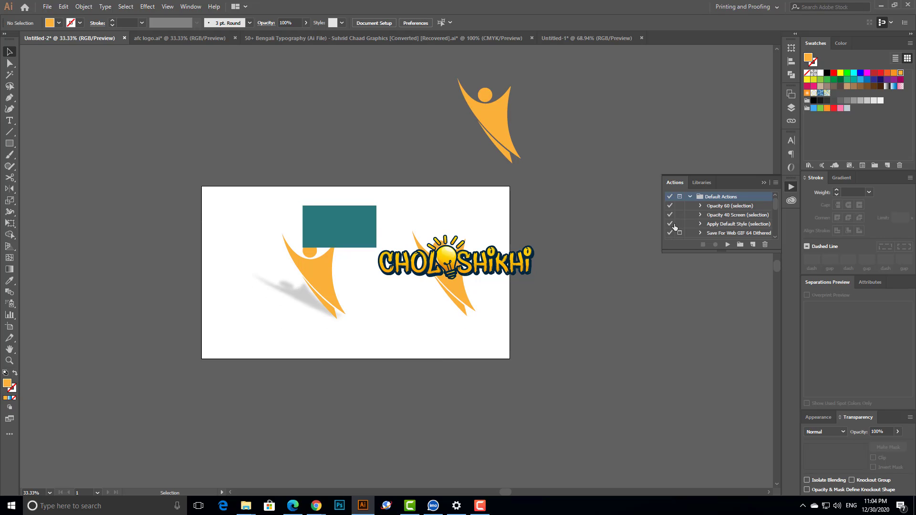
scroll(510, 274, down, 2)
scroll(511, 275, up, 3)
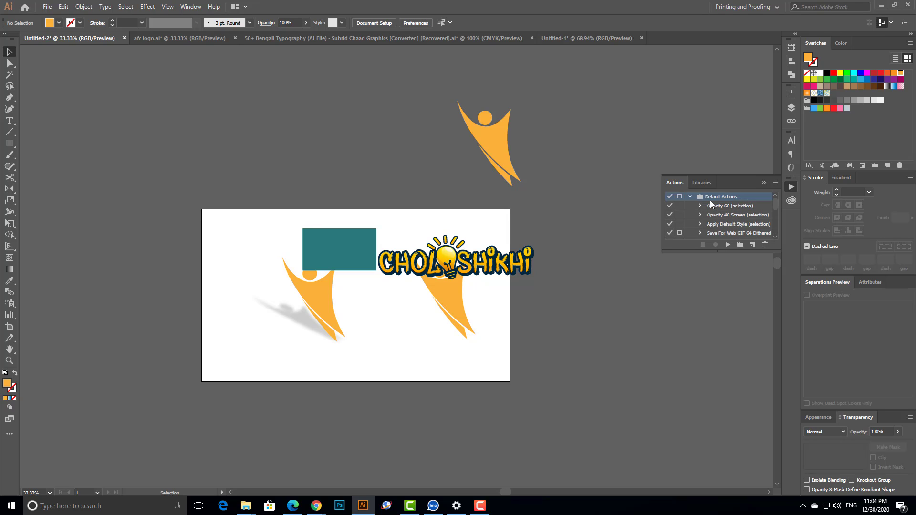
click(691, 197)
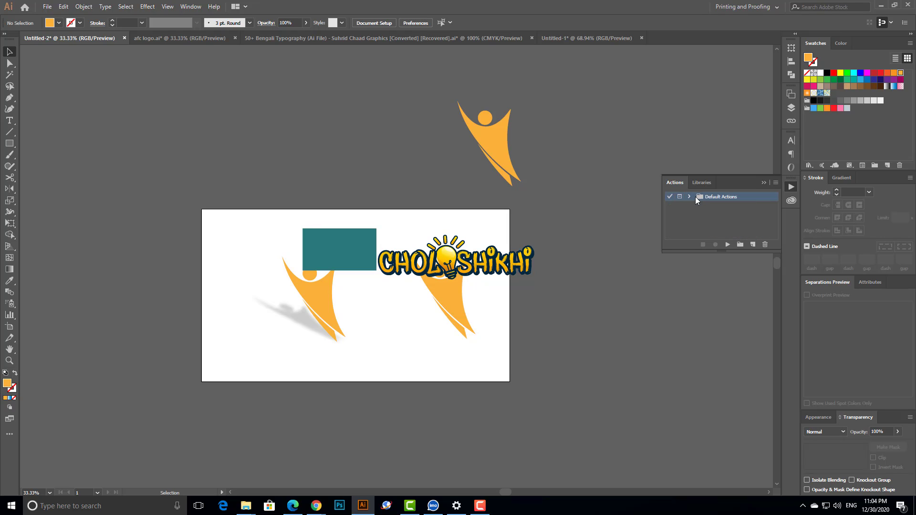
click(692, 197)
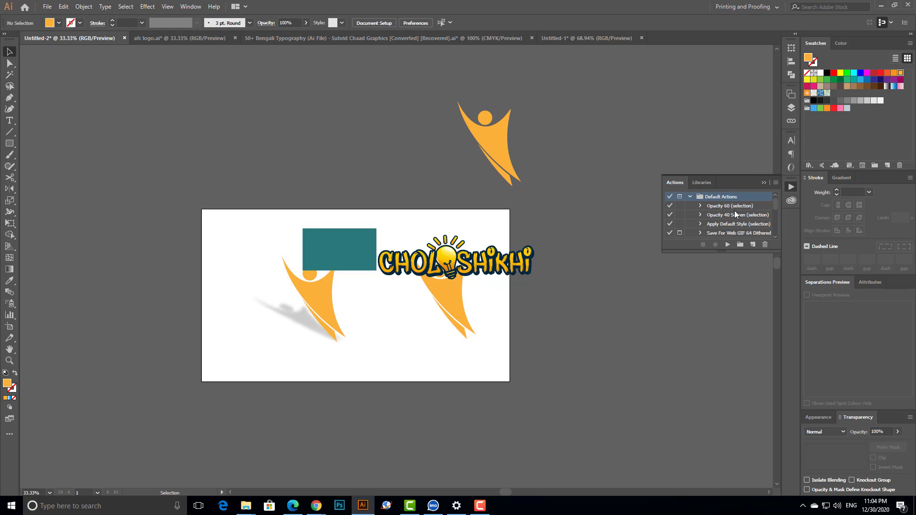
Step: Move the teal rectangle off the artboard and play the whole Default Actions set on it, cancelling each Save for Web export
click(359, 247)
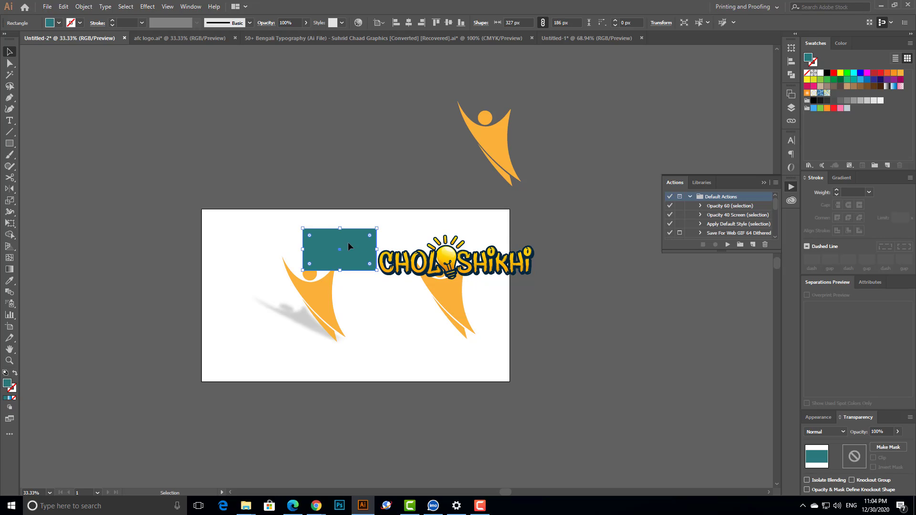
drag(348, 242, 576, 307)
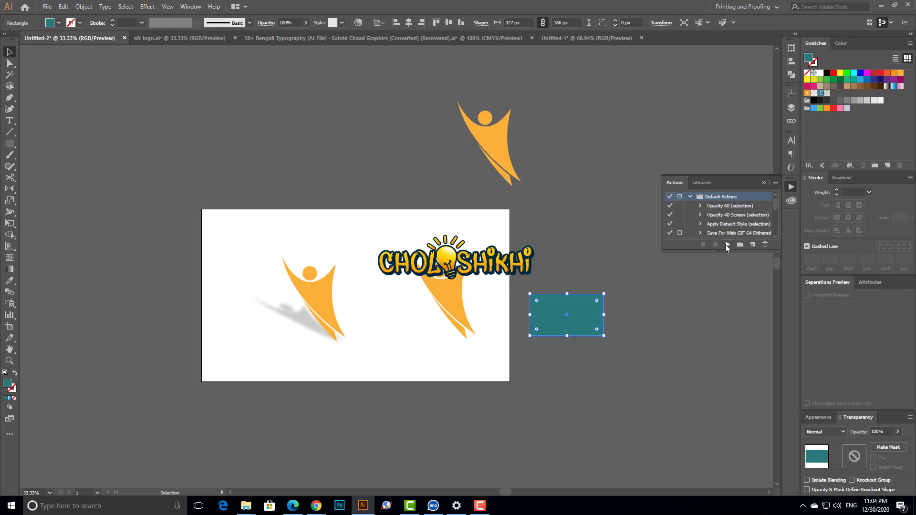
click(727, 245)
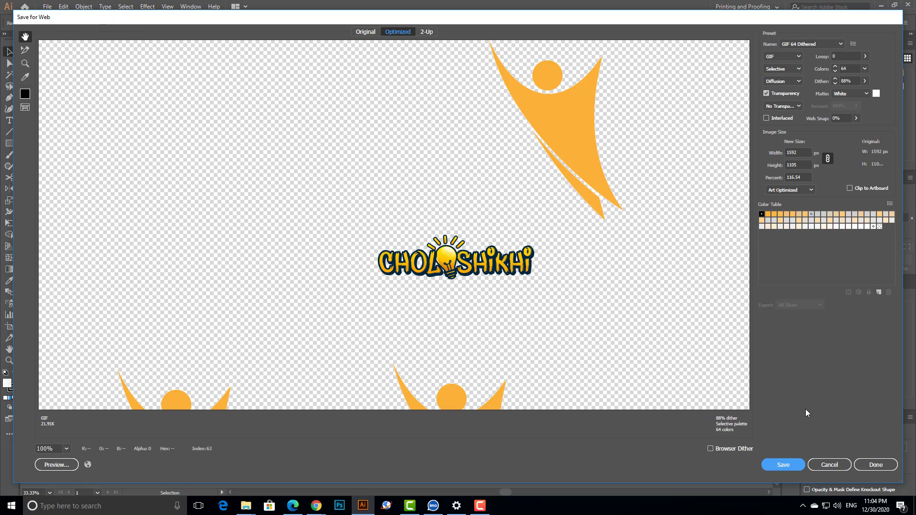
click(829, 464)
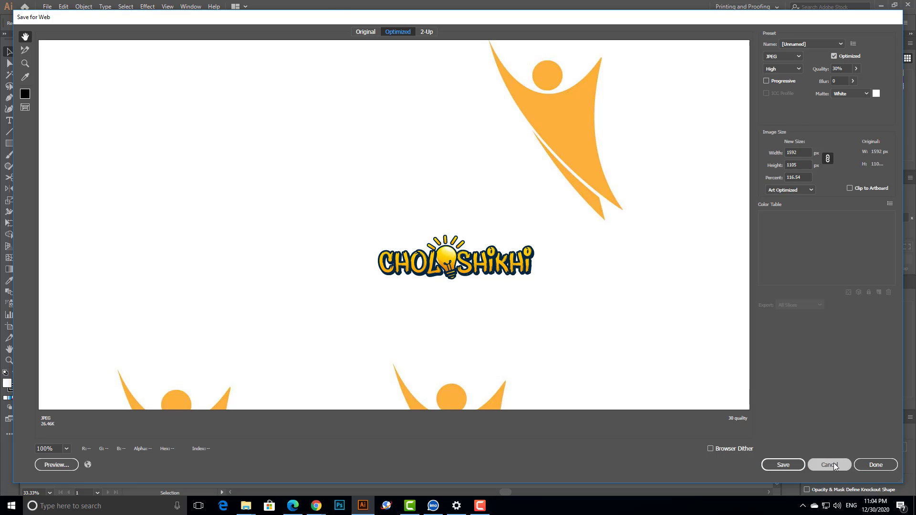
click(834, 464)
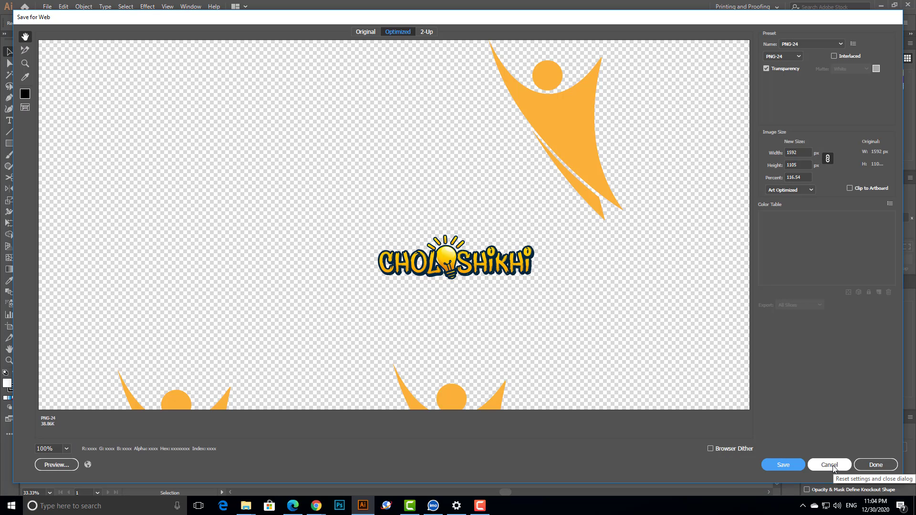
click(834, 465)
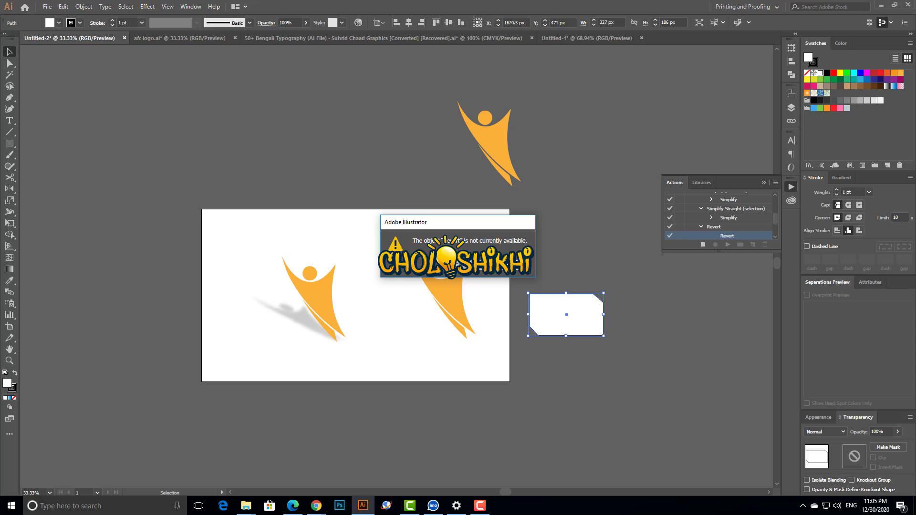
Step: Continue the action set with a 66 px horizontal move, 120% scale, 30° rotation and 45° shear, and reposition the rasterized result
click(460, 263)
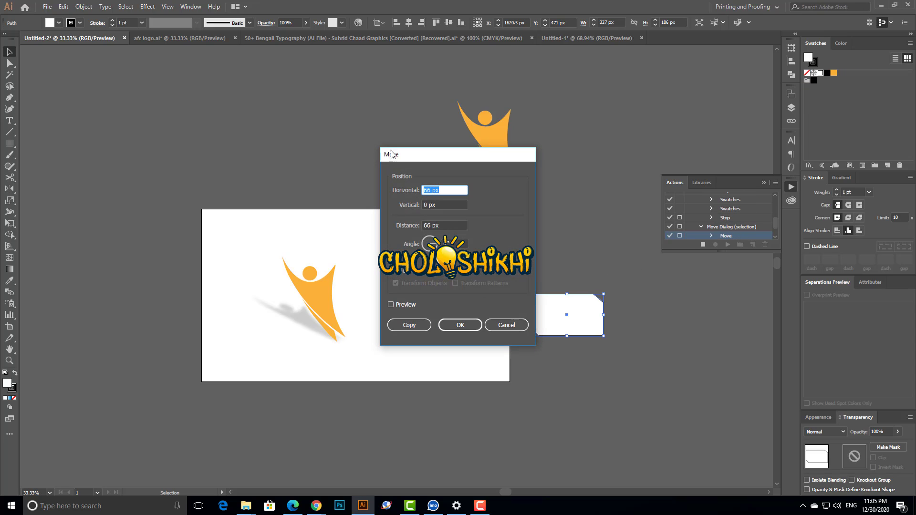
click(462, 322)
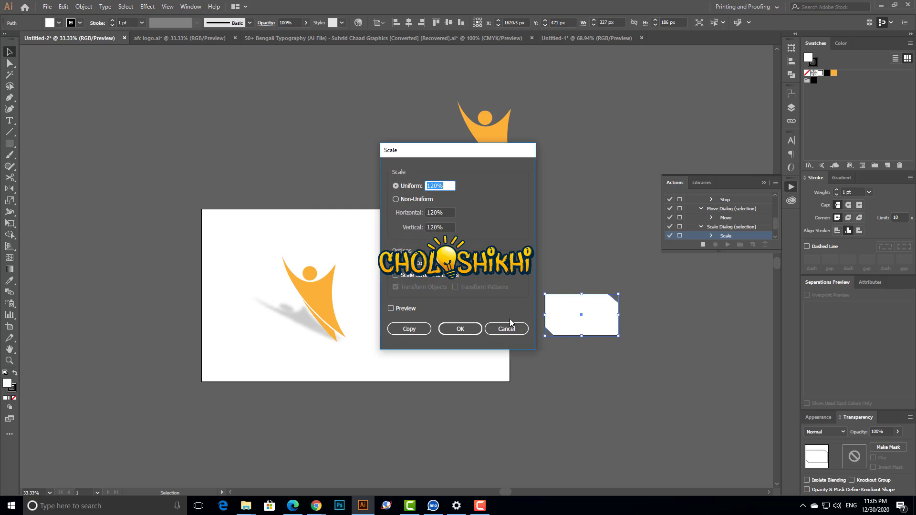
click(456, 332)
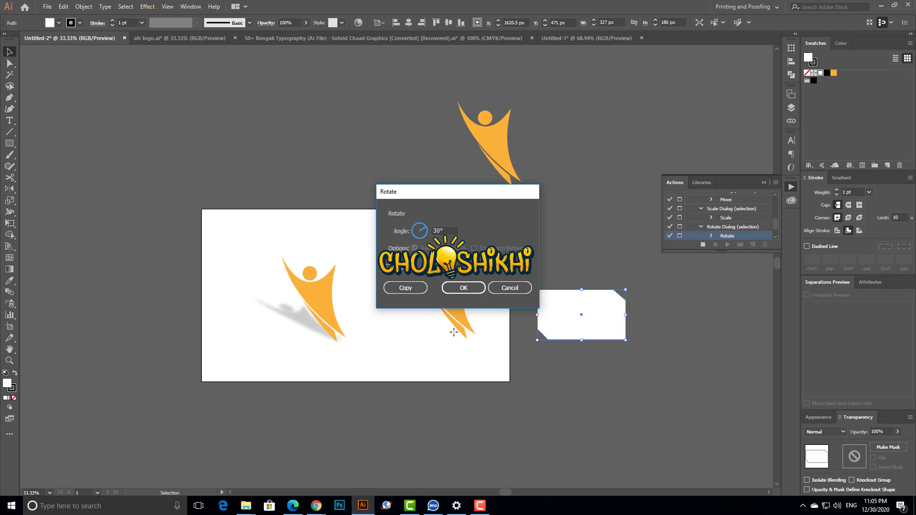
click(465, 289)
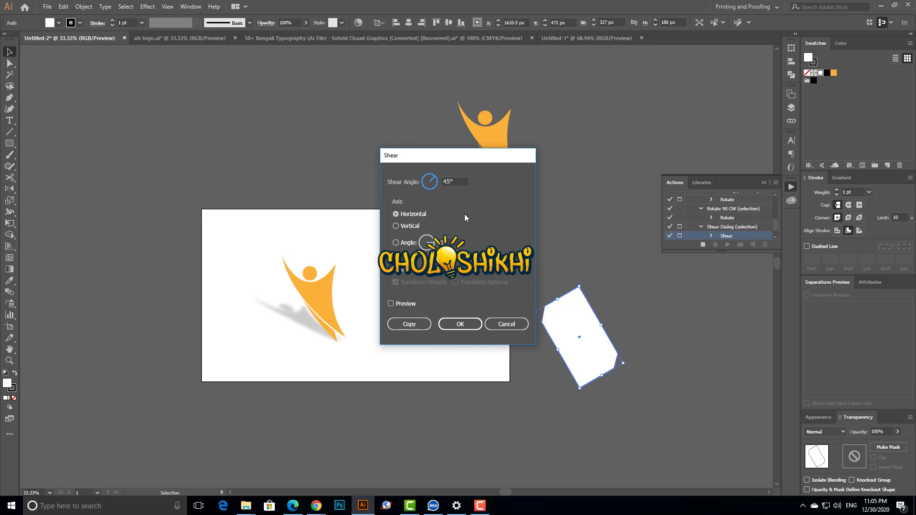
click(467, 326)
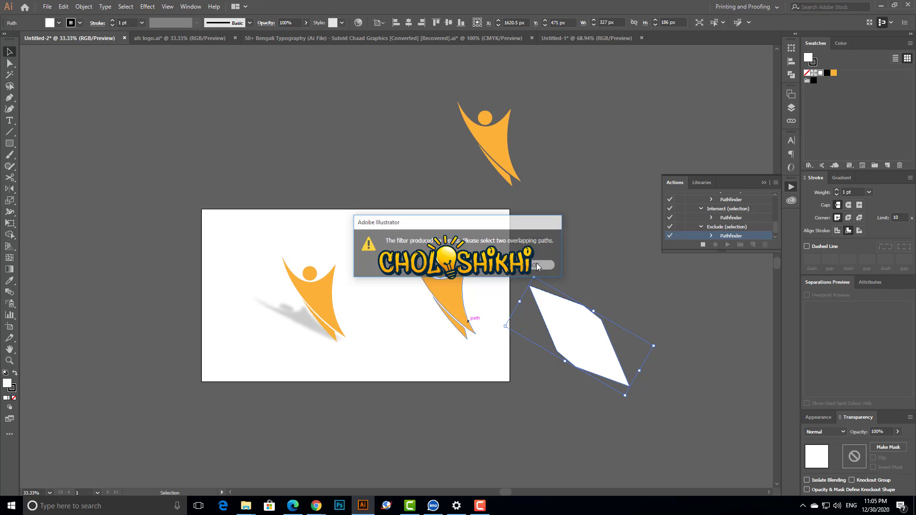
click(537, 266)
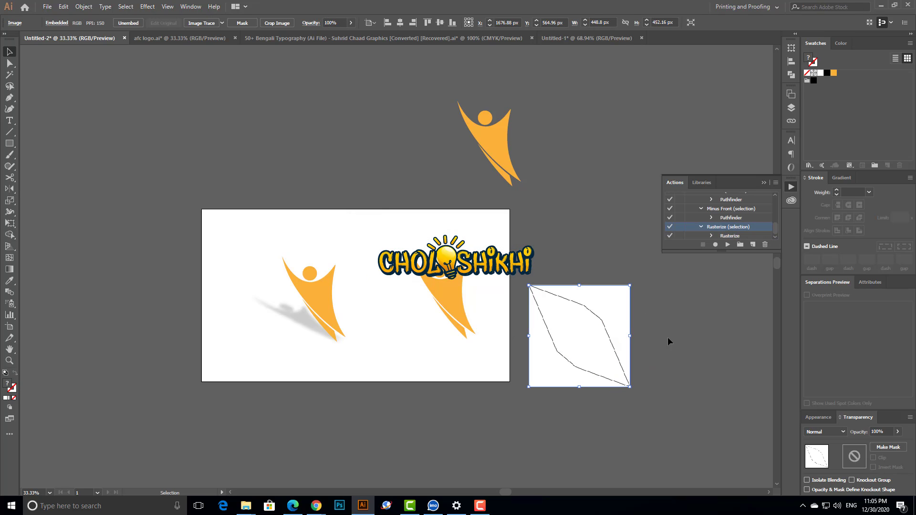
click(700, 318)
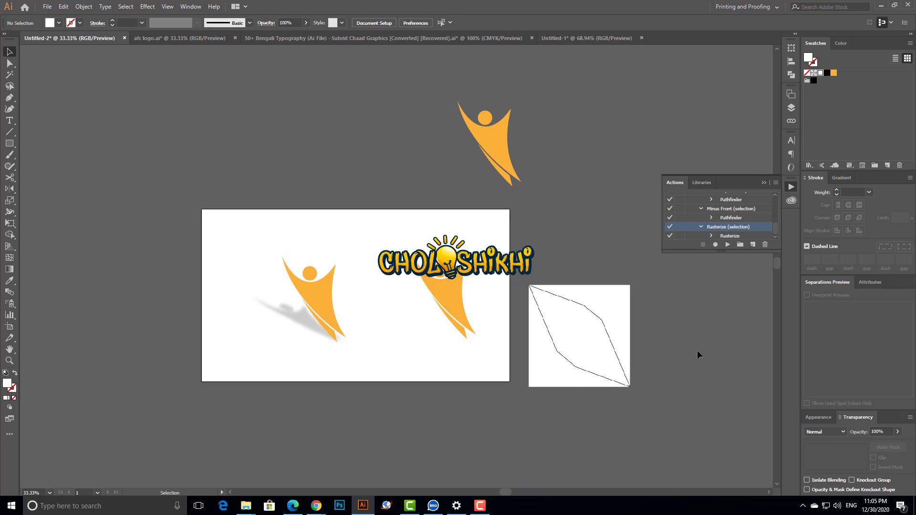
drag(615, 326, 637, 307)
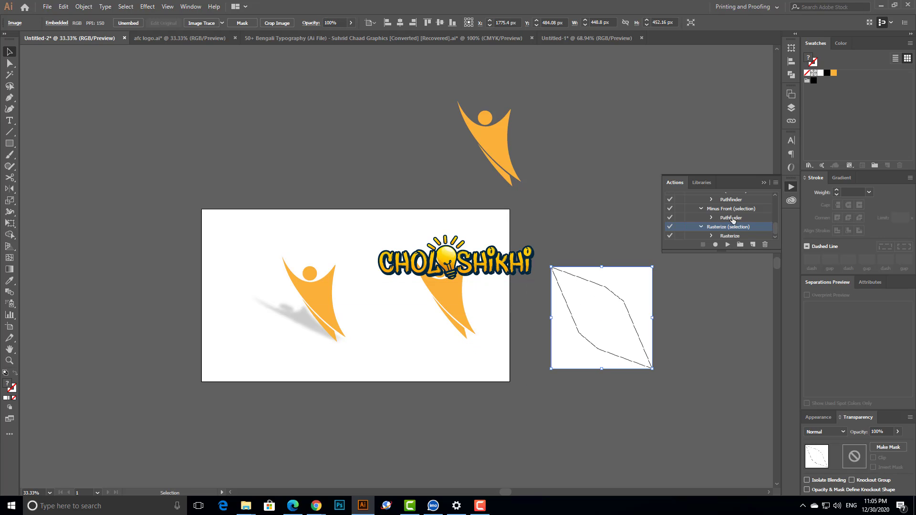
Step: Examine the recorded commands and settings inside the default actions, including Rasterize, Opacity 60 and Save For Web GIF 64 Dithered
click(711, 236)
scroll(718, 218, down, 3)
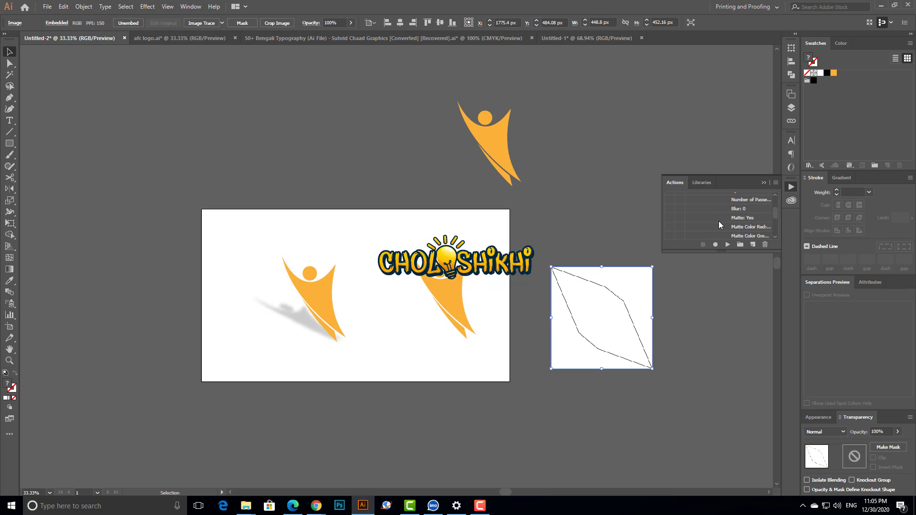
scroll(720, 223, up, 5)
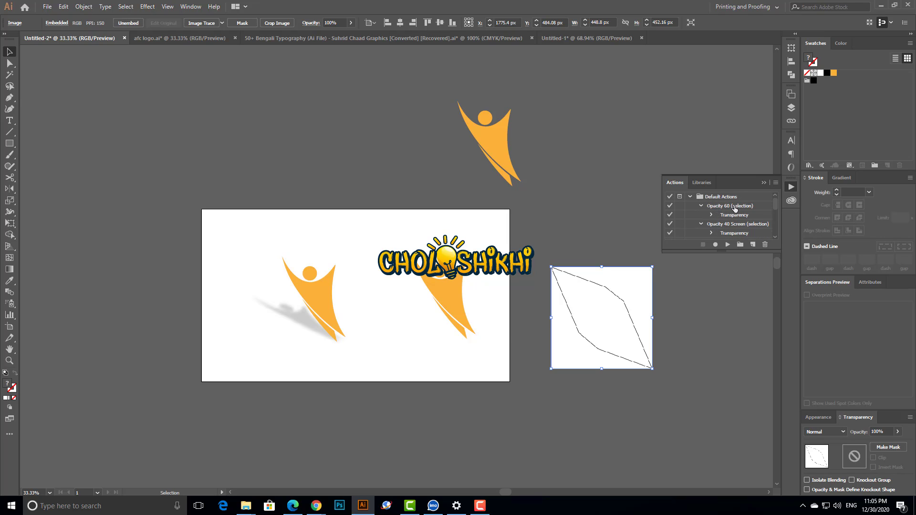
click(712, 216)
click(712, 216)
scroll(740, 227, down, 2)
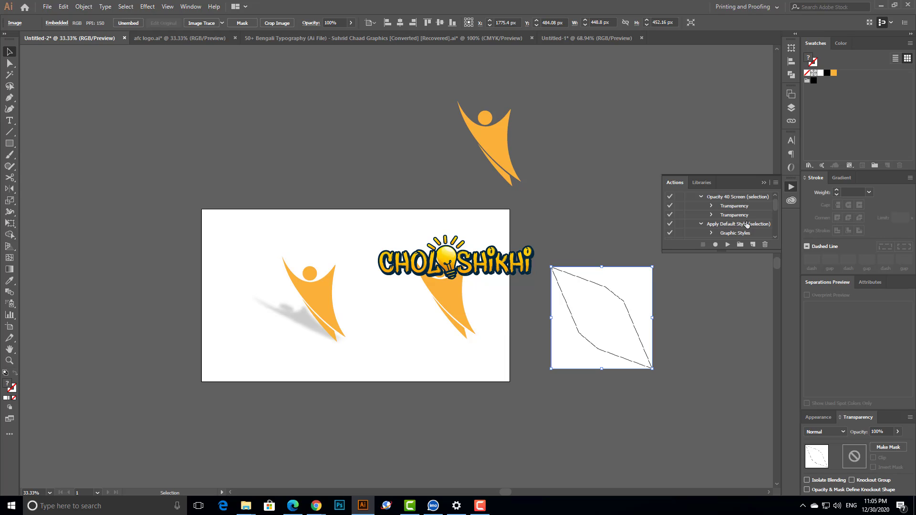
scroll(749, 227, down, 1)
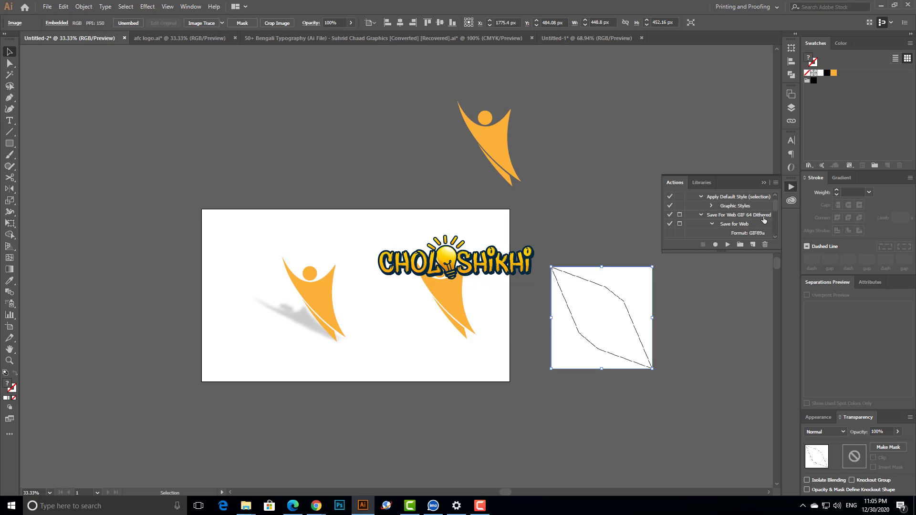
scroll(740, 224, down, 1)
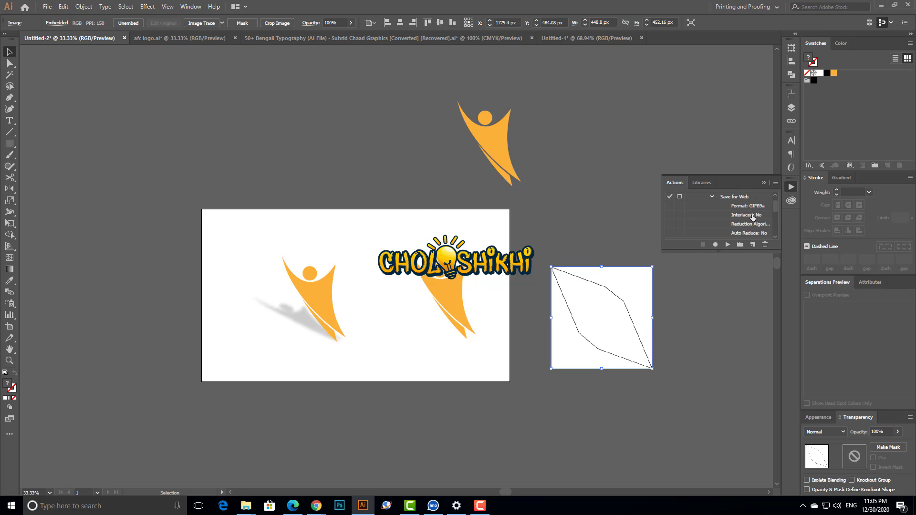
scroll(749, 214, down, 2)
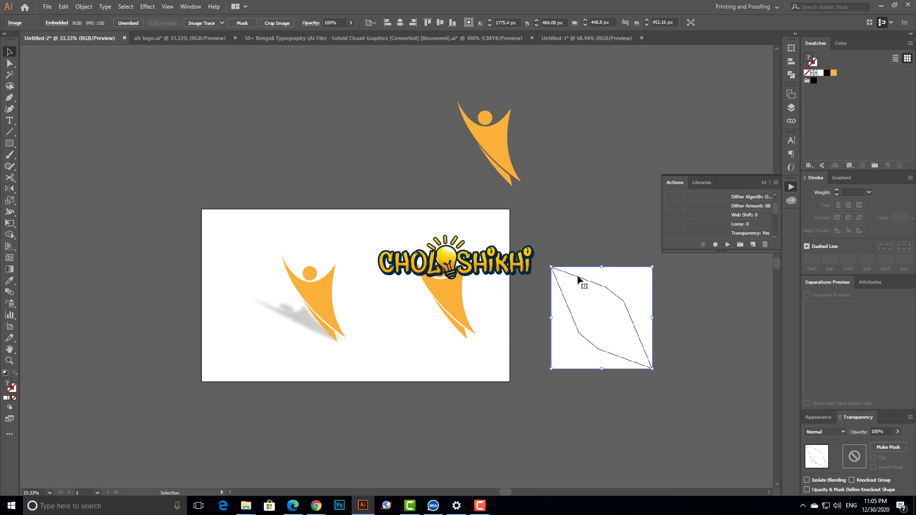
scroll(716, 225, up, 10)
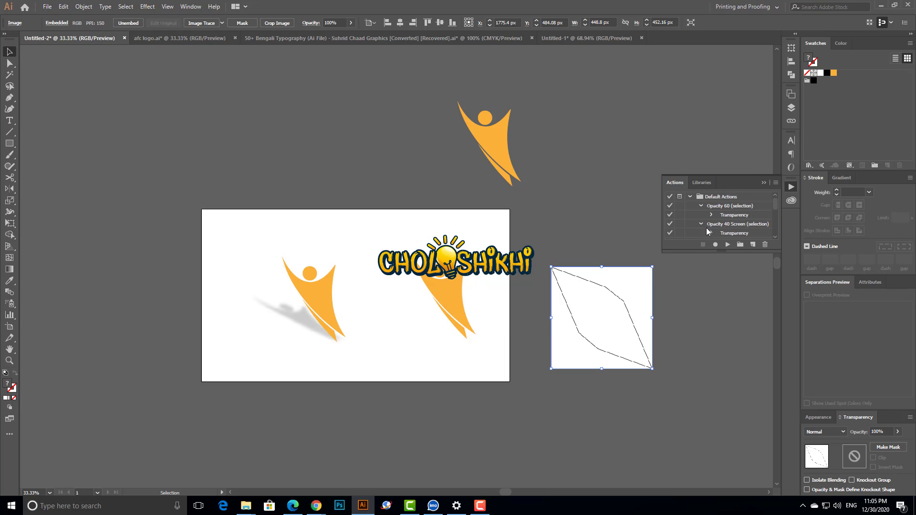
Step: Collapse the individual actions listed in the Default Actions set
click(701, 222)
click(700, 205)
click(701, 224)
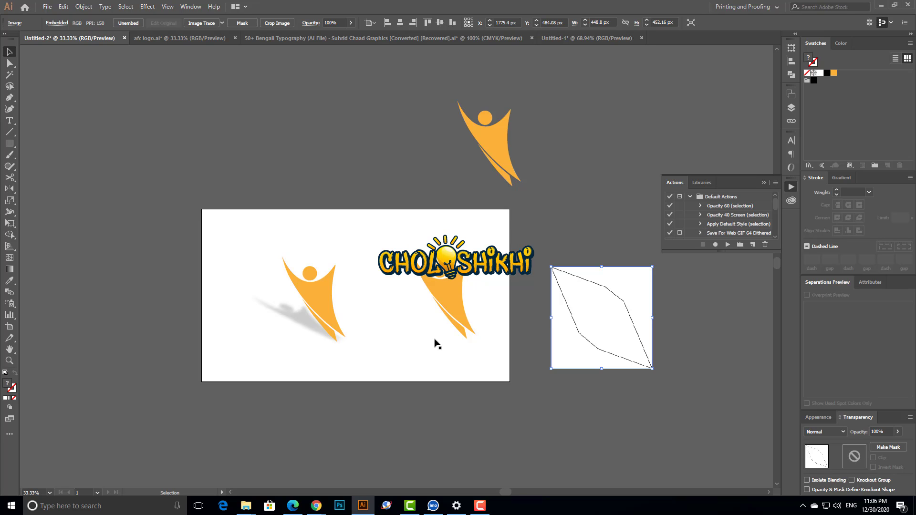
Step: Switch to Chrome and search Google for "photoshop action free download"
mouse_move(316, 508)
click(252, 473)
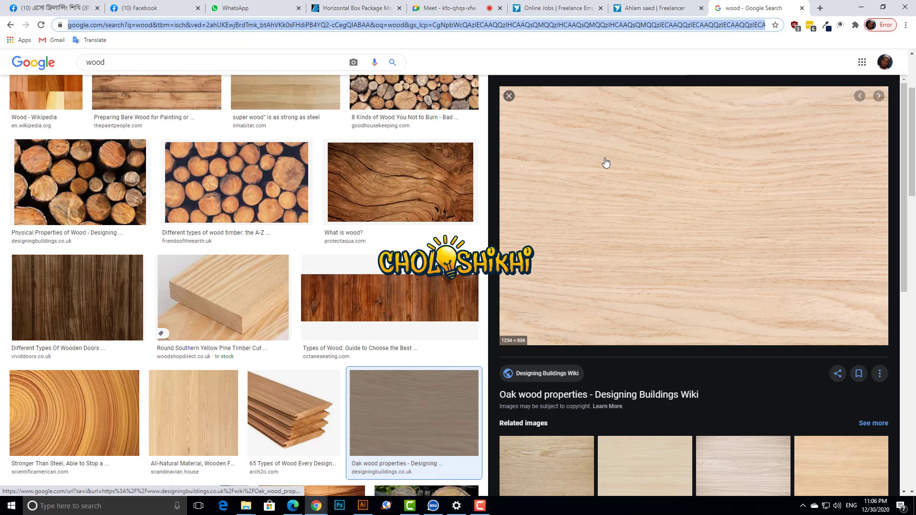
text(photo)
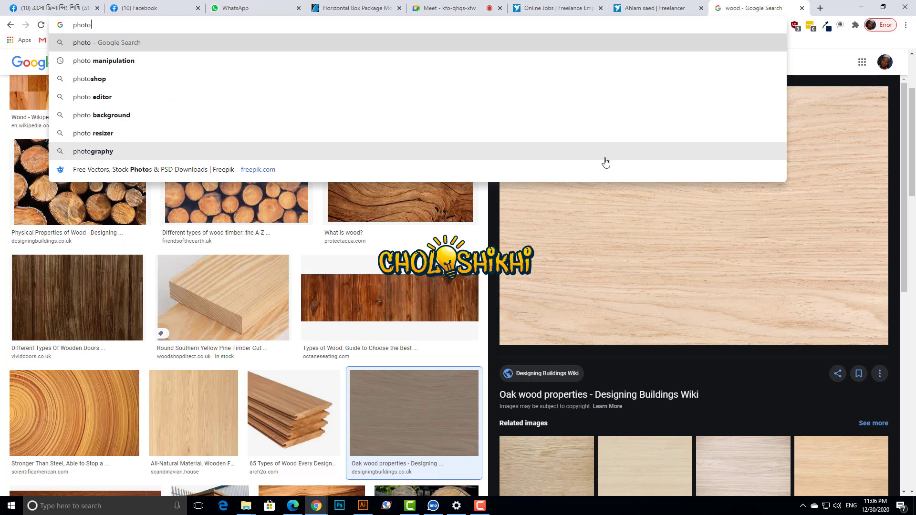
text(shop ac)
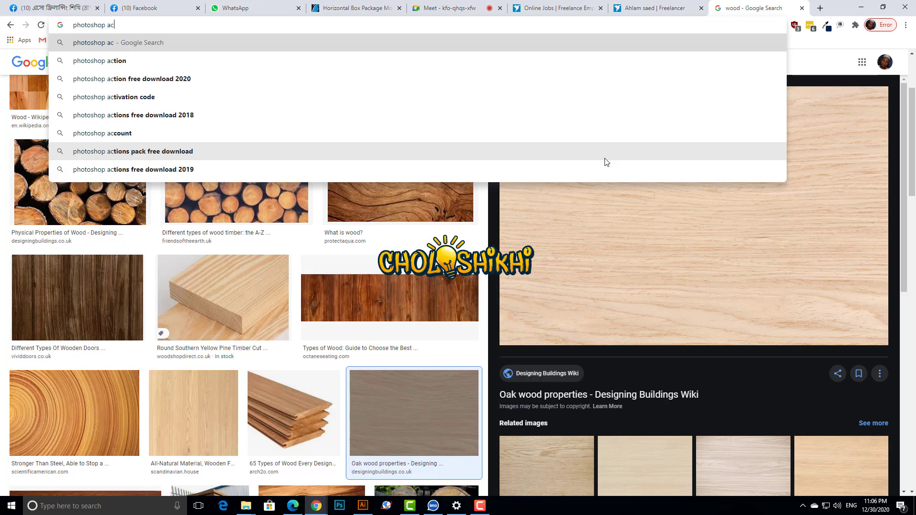
text(tion free)
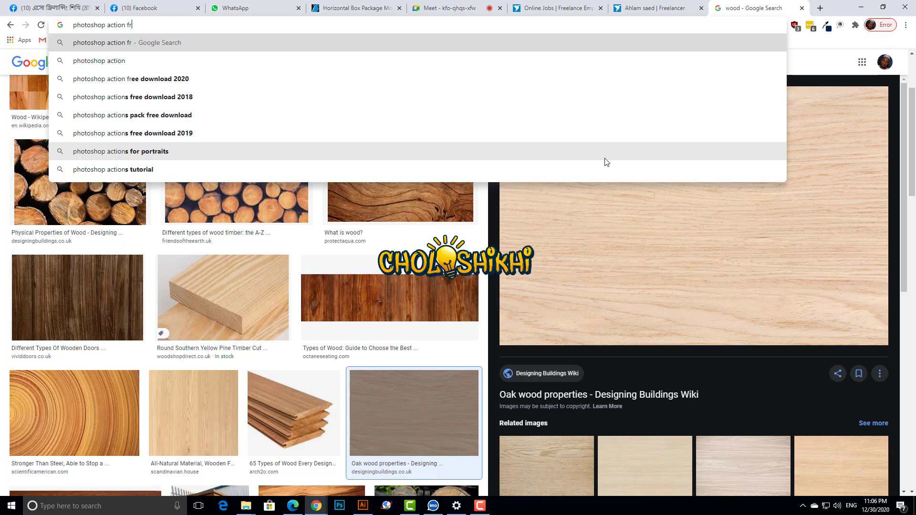
key(Return)
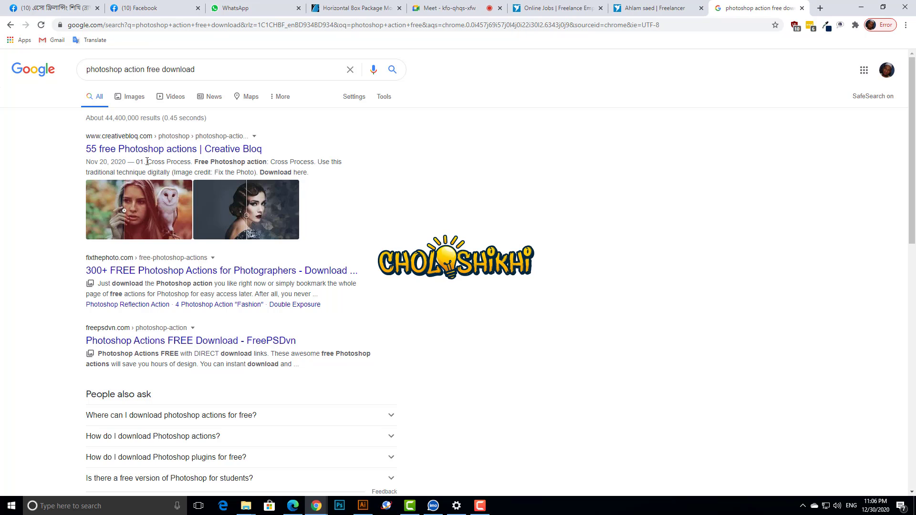
Step: Open Creative Bloq's article on 55 free Photoshop actions, examine its photo filter examples, and go back to the search results
click(144, 204)
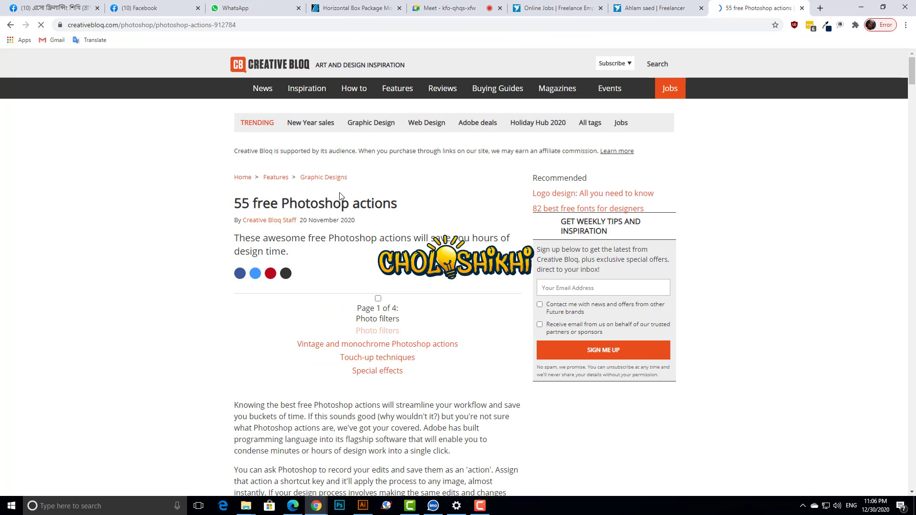
scroll(354, 307, down, 15)
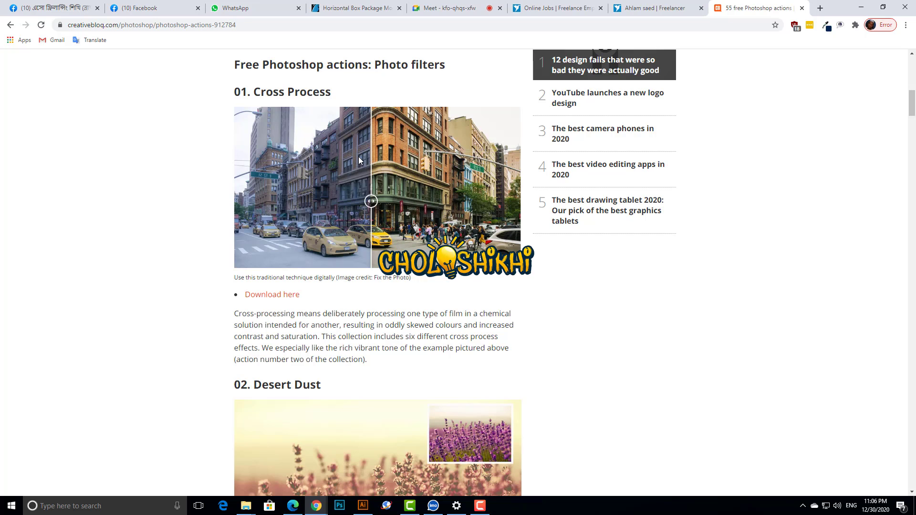
scroll(454, 191, down, 5)
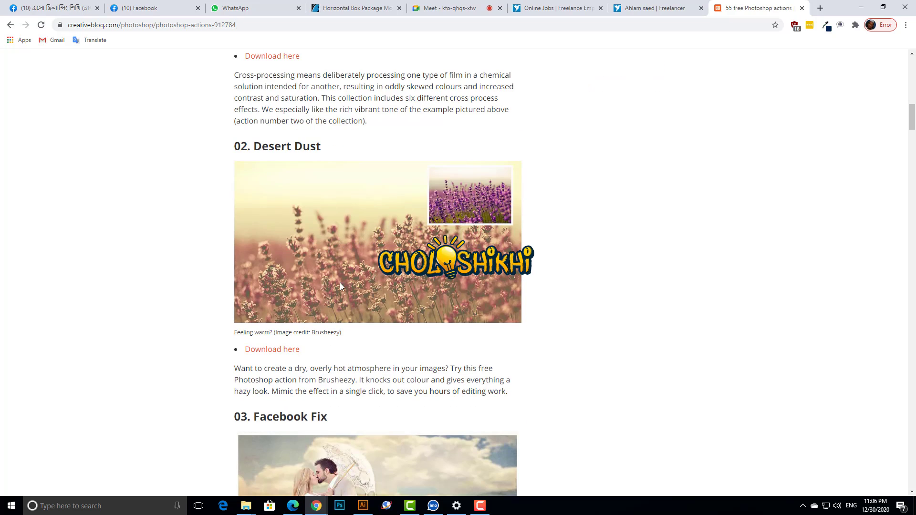
scroll(376, 271, down, 5)
scroll(382, 267, down, 13)
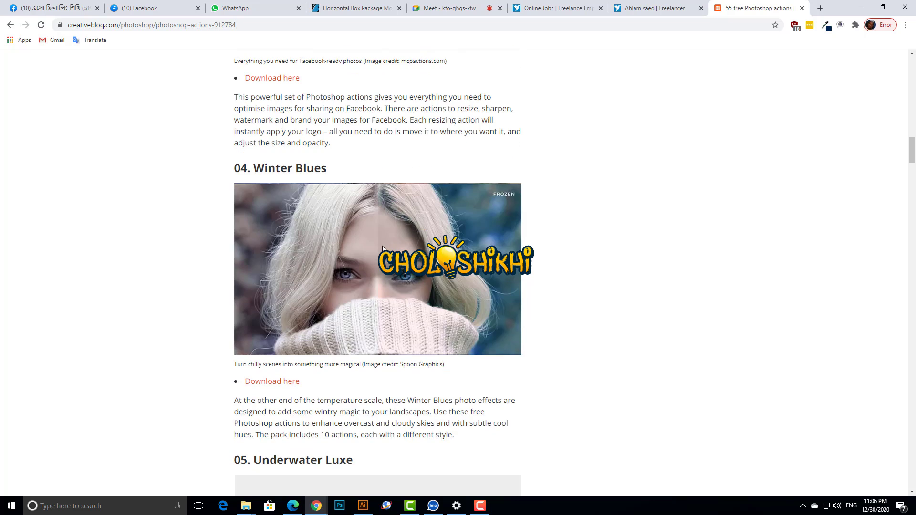
scroll(387, 265, down, 15)
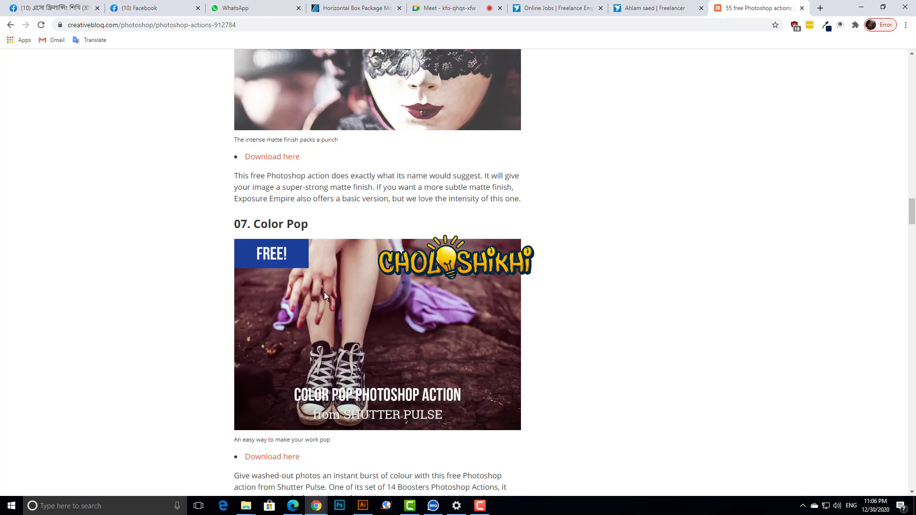
scroll(325, 292, up, 8)
click(10, 24)
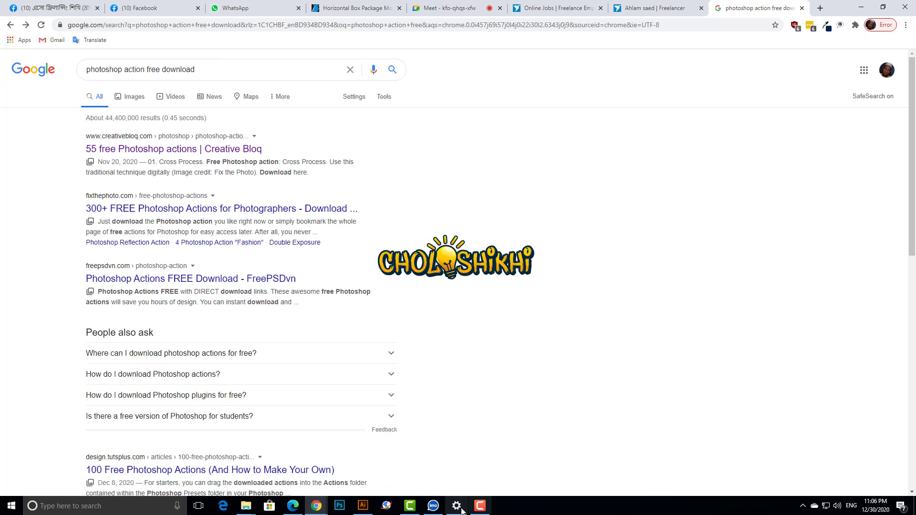
Step: Switch back to Illustrator and move the rasterized image down toward the artboard's right edge, keeping it selected
click(362, 508)
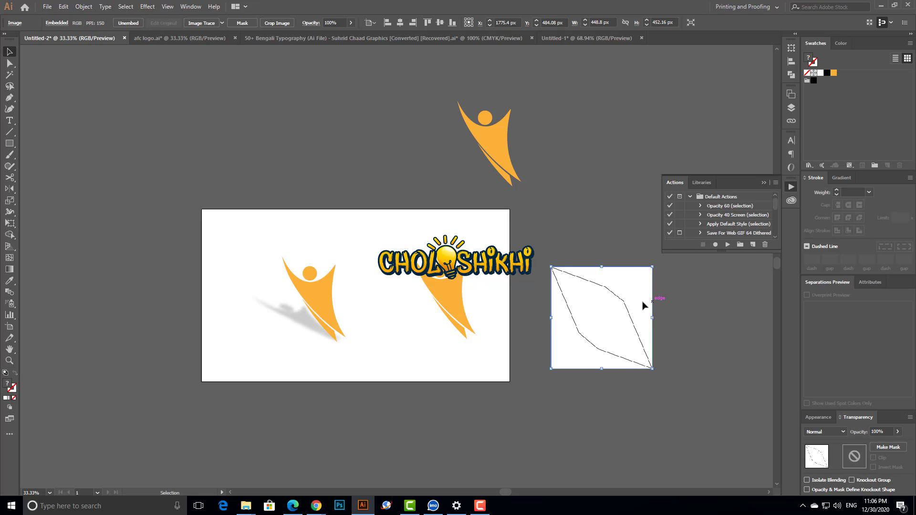
drag(642, 303, 591, 304)
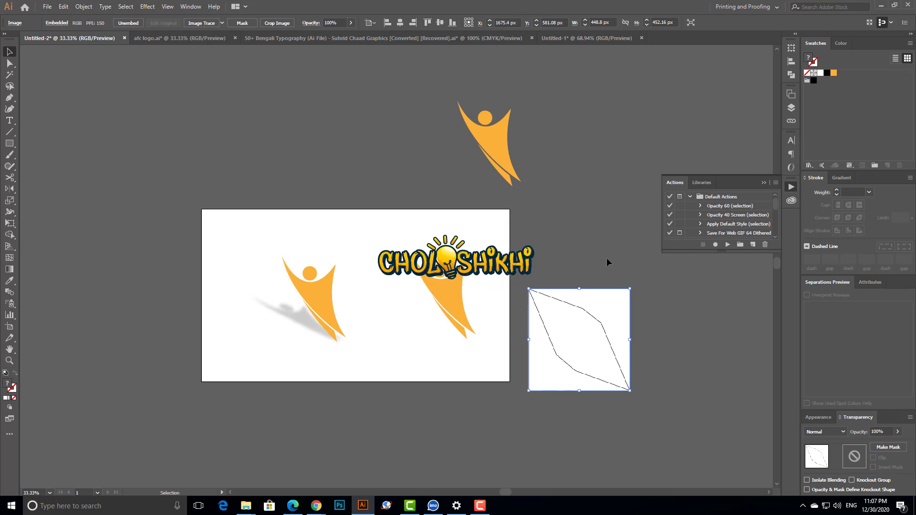
drag(608, 258, 451, 397)
click(596, 210)
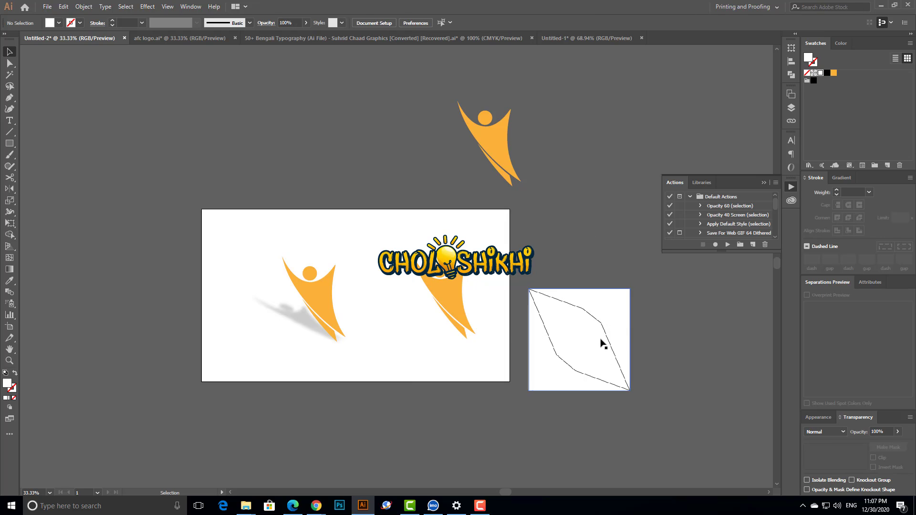
drag(621, 240, 451, 389)
click(591, 326)
click(521, 357)
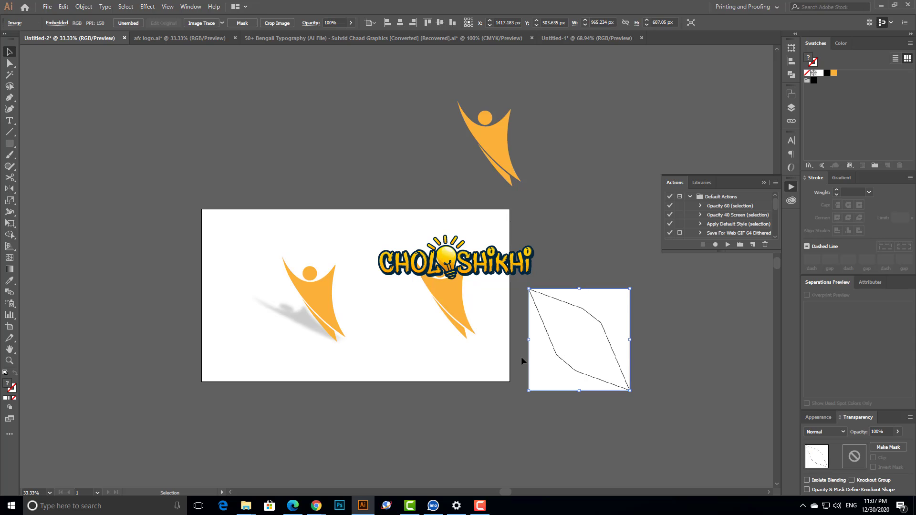
Step: Duplicate the plain orange figure repeatedly, scattering the copies around and across the artboard
click(453, 291)
drag(456, 297, 645, 183)
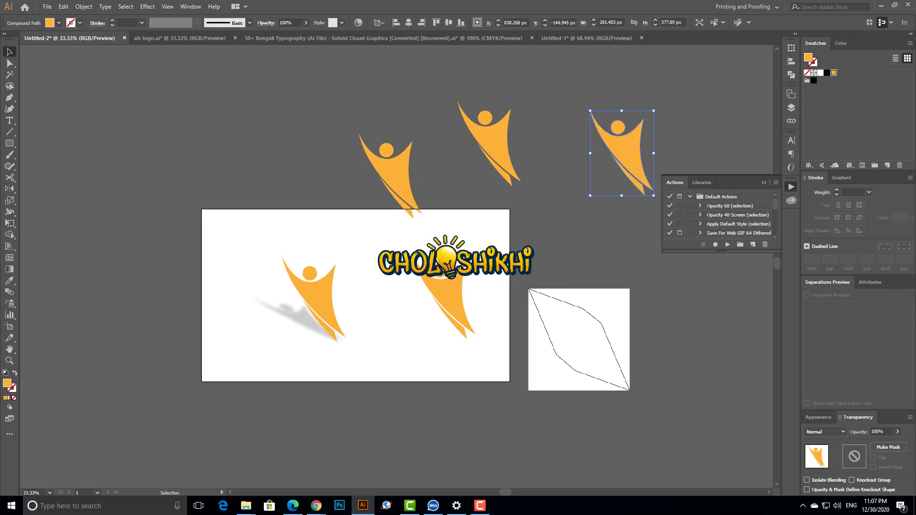
drag(640, 135, 376, 432)
drag(468, 305, 567, 259)
drag(389, 177, 256, 177)
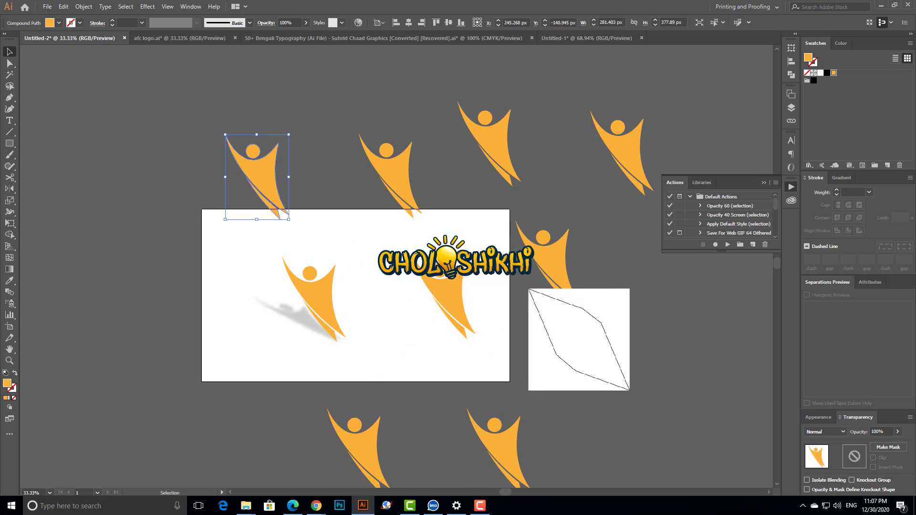
drag(433, 297, 339, 381)
drag(381, 419, 258, 442)
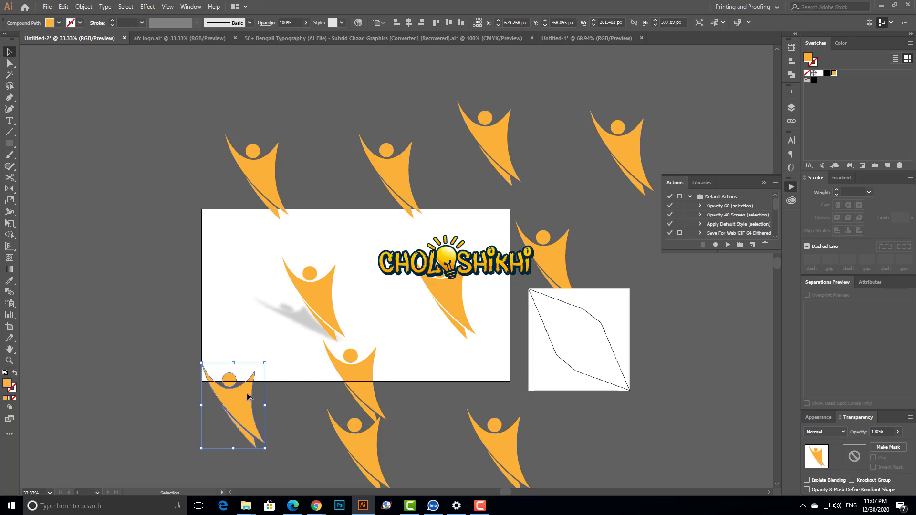
drag(364, 384, 423, 373)
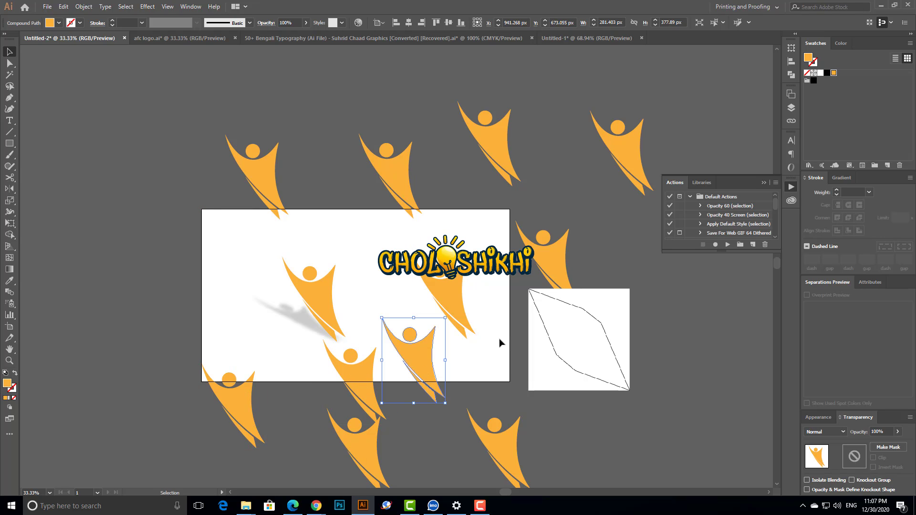
Step: Undo all the scattered copies of the orange figure
key(ctrl+z)
key(ctrl+z)
key(ctrl+z)
key(ctrl+z)
key(ctrl+z)
key(ctrl+z)
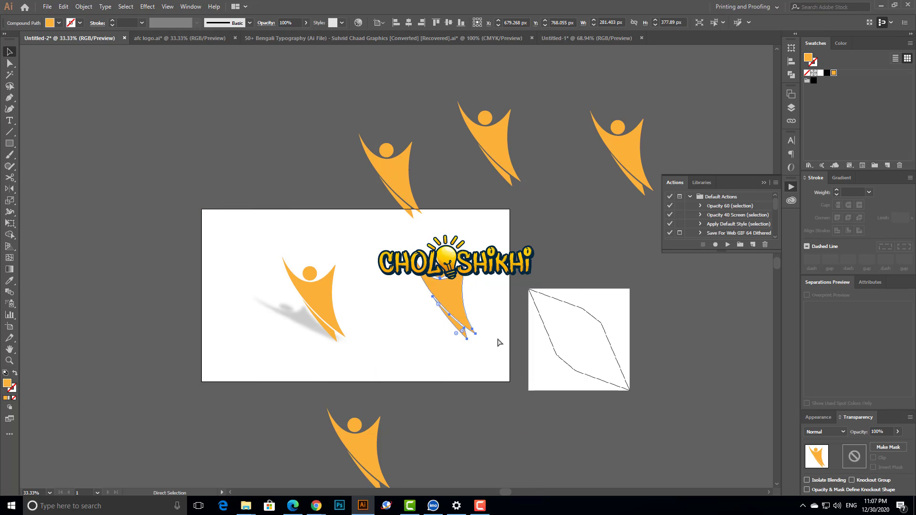
key(ctrl+z)
key(ctrl+z)
key(ctrl+z)
key(ctrl+z)
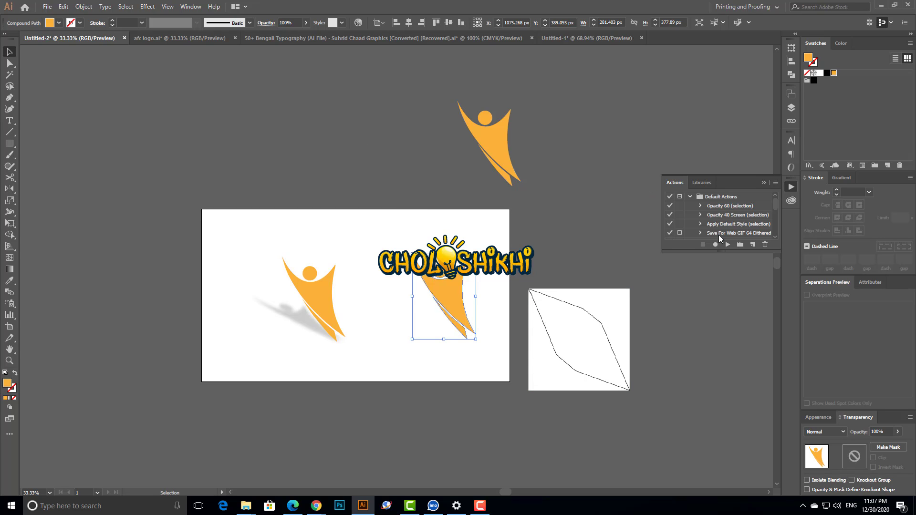
Step: Collapse the Actions panel and open the Align panel
click(792, 187)
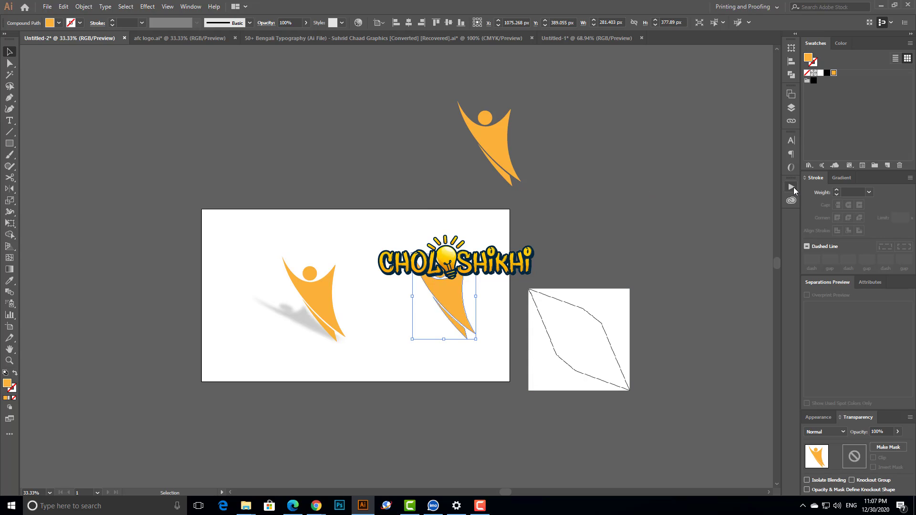
click(187, 10)
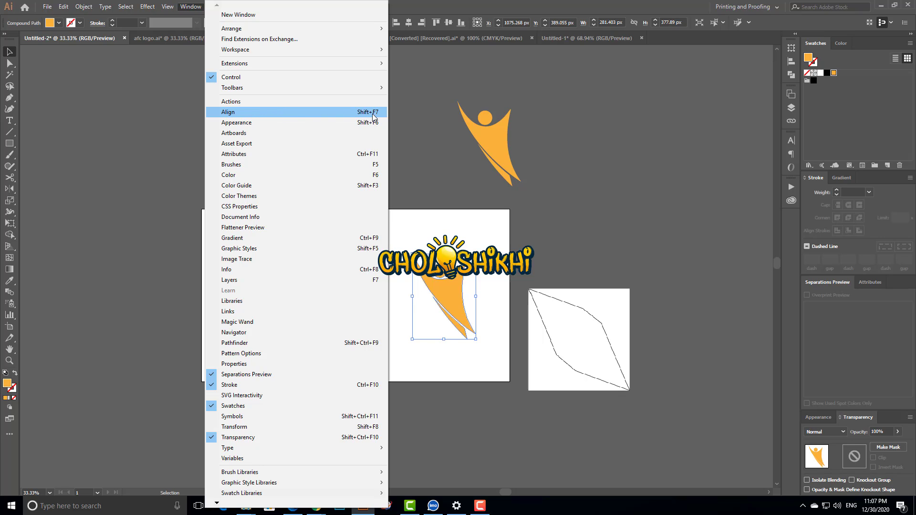
click(333, 115)
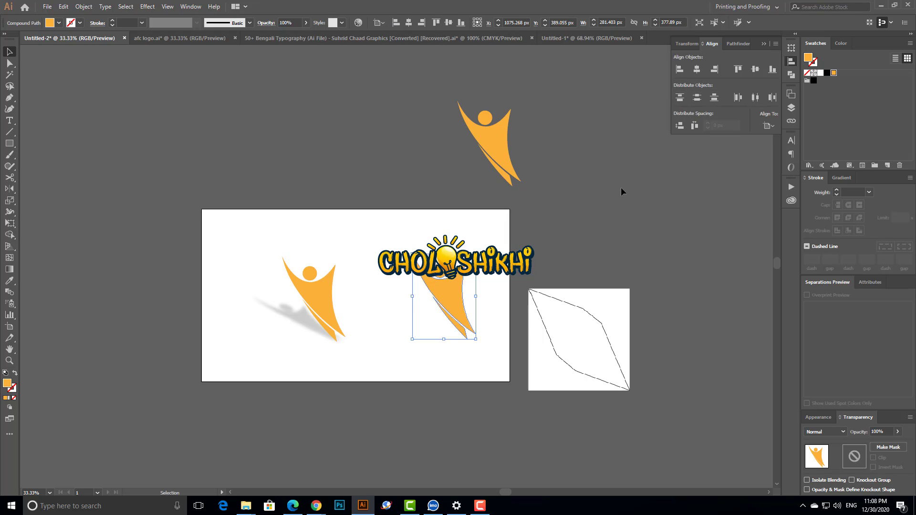
Step: Delete the rasterized image beside the artboard and move the plain orange figure over the artboard's lower-right corner
click(583, 328)
drag(580, 359, 659, 296)
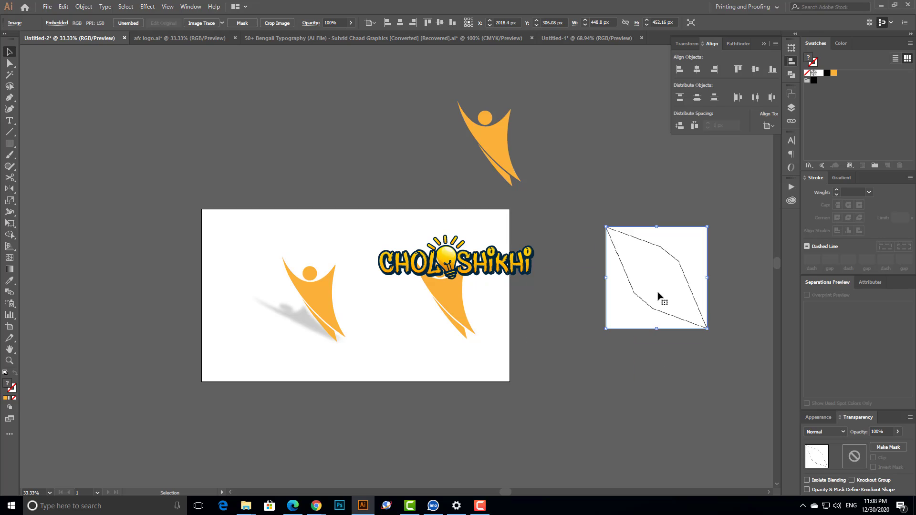
key(Delete)
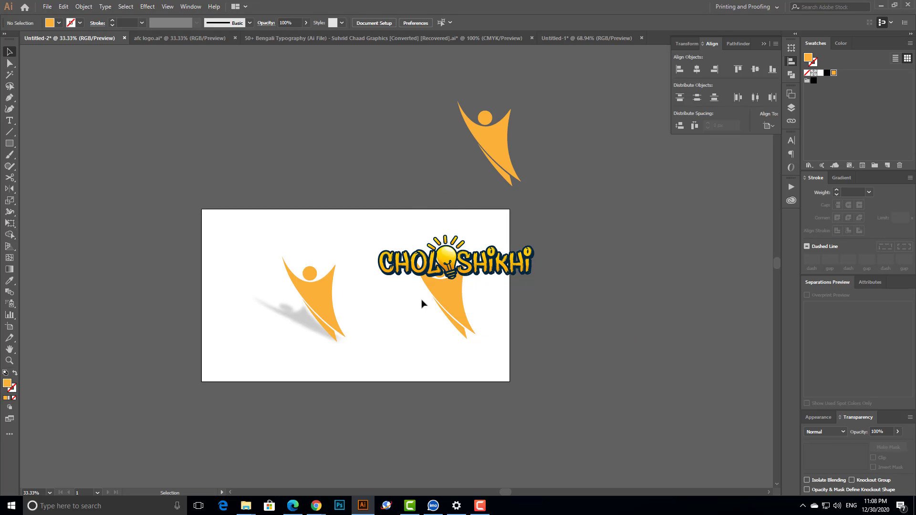
drag(421, 303, 474, 380)
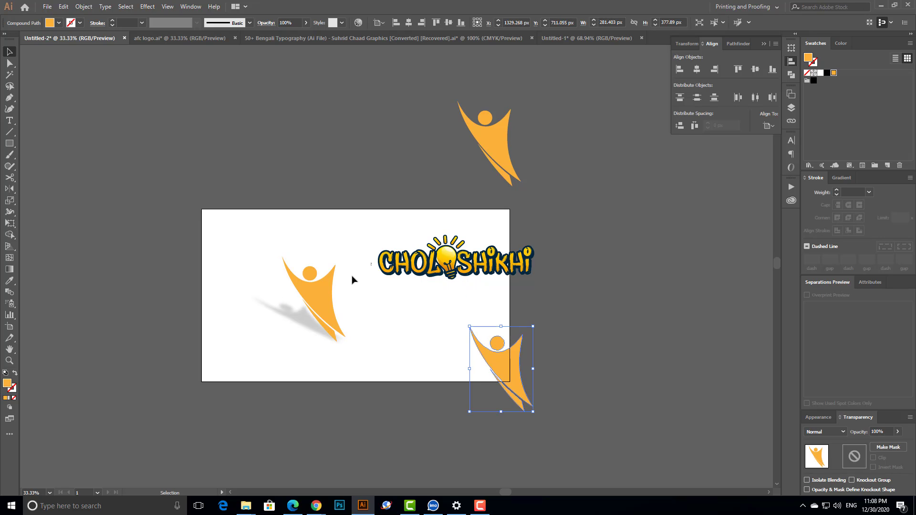
Step: Copy the shadowed figure to the empty area left of the artboard and delete the original figure's grey shadow
click(303, 310)
drag(323, 293, 49, 241)
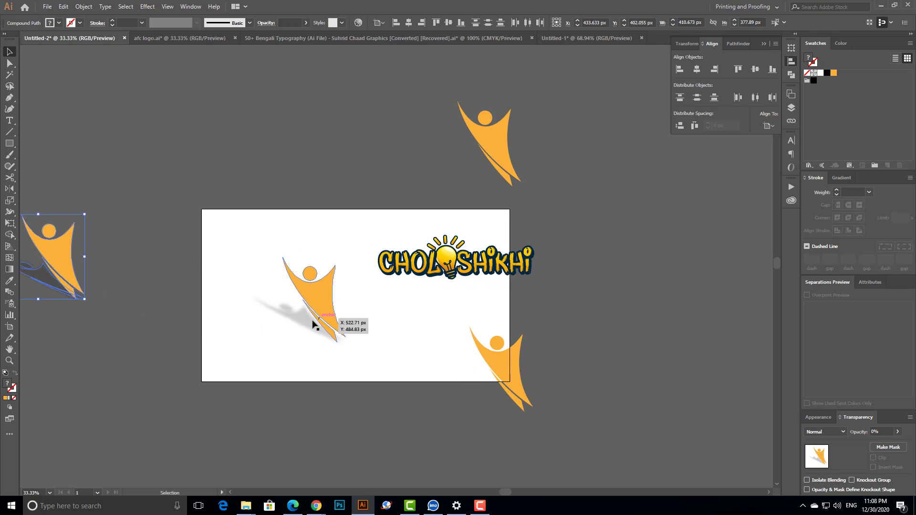
drag(266, 305, 305, 330)
key(Delete)
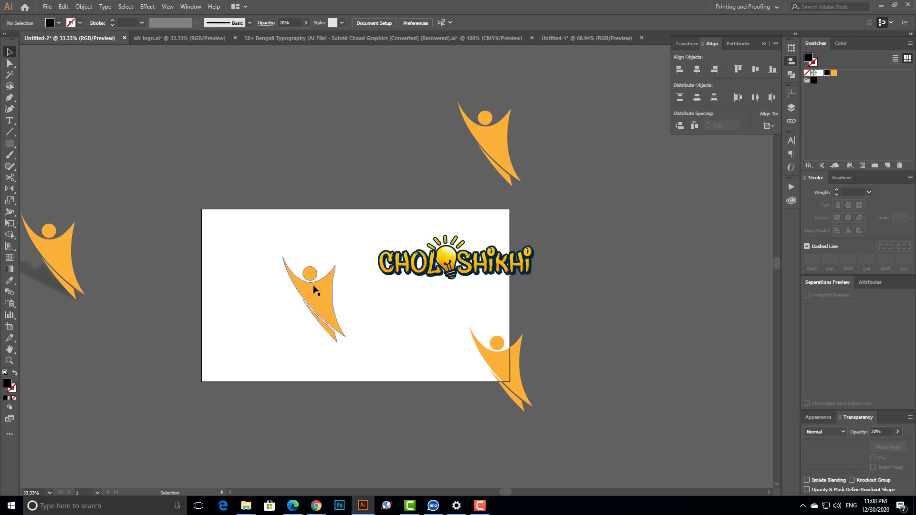
Step: Move one orange figure to the artboard's upper middle and the lower-right figure off the artboard to its right
drag(313, 287, 345, 266)
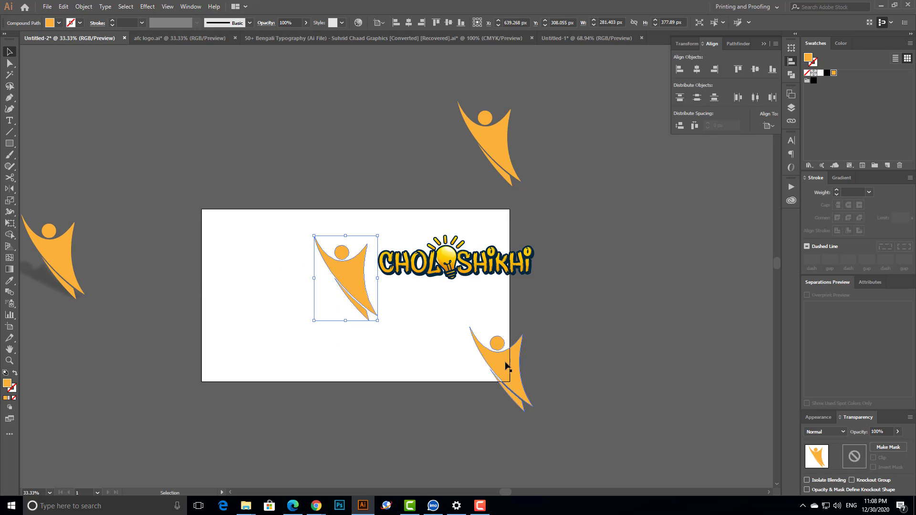
drag(508, 368, 503, 385)
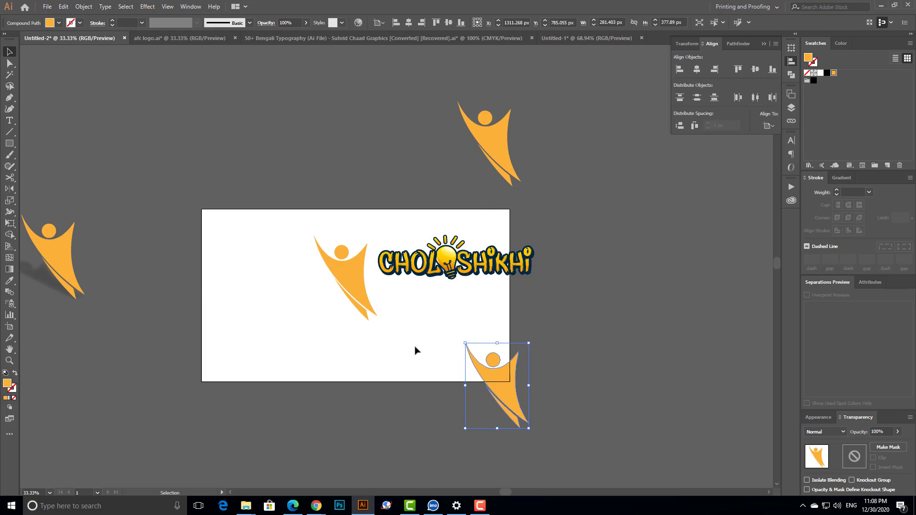
drag(344, 267, 408, 274)
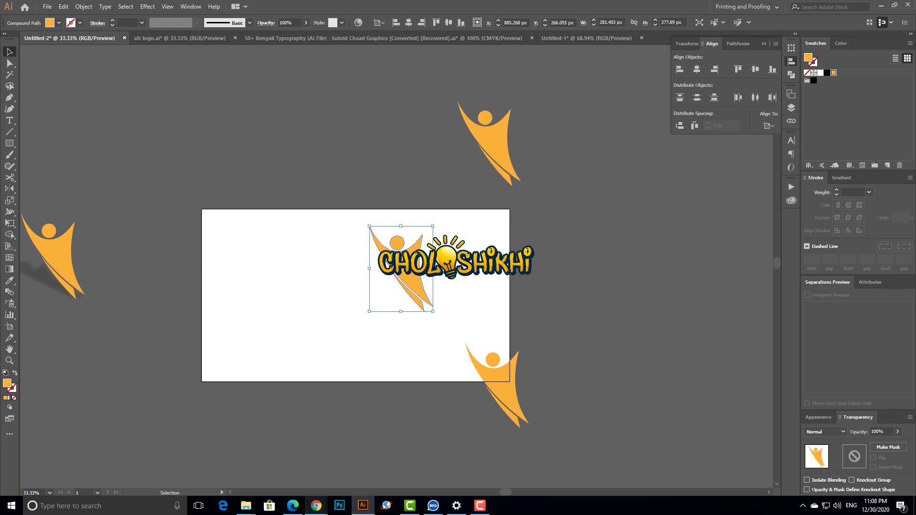
click(319, 510)
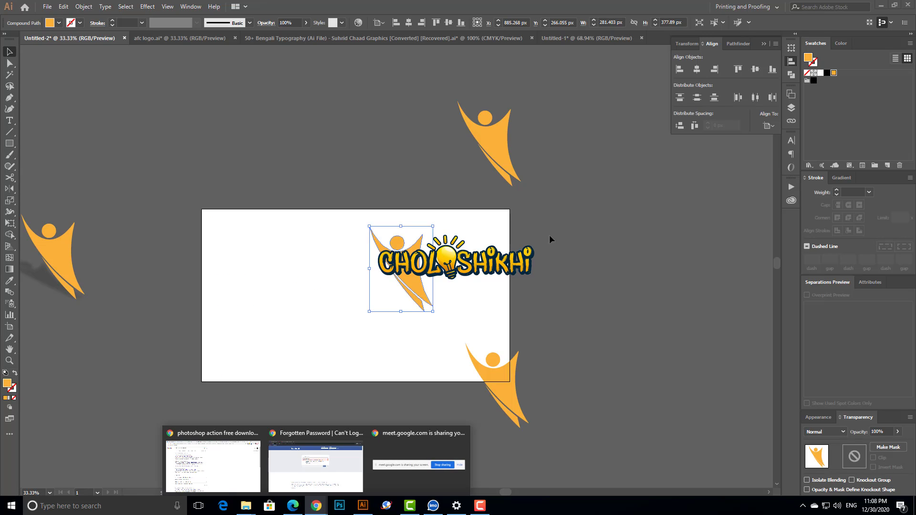
click(556, 177)
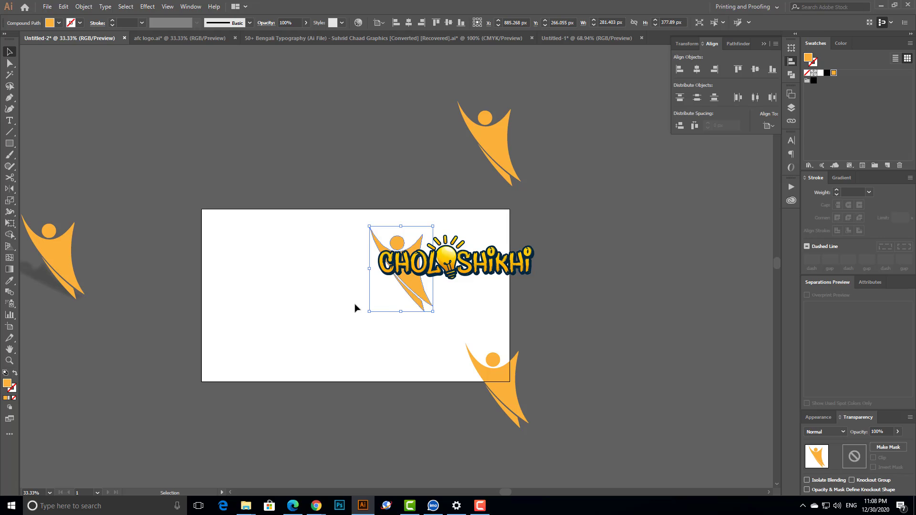
drag(508, 388, 596, 374)
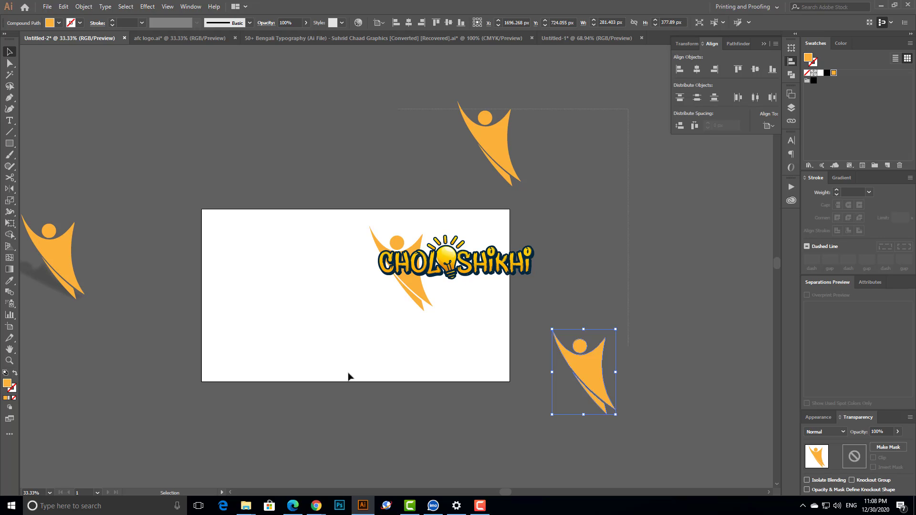
Step: Select the three plain orange figures and draw a placeholder-text frame about 976 by 1508 px across the middle of the artboard
key(ctrl+a)
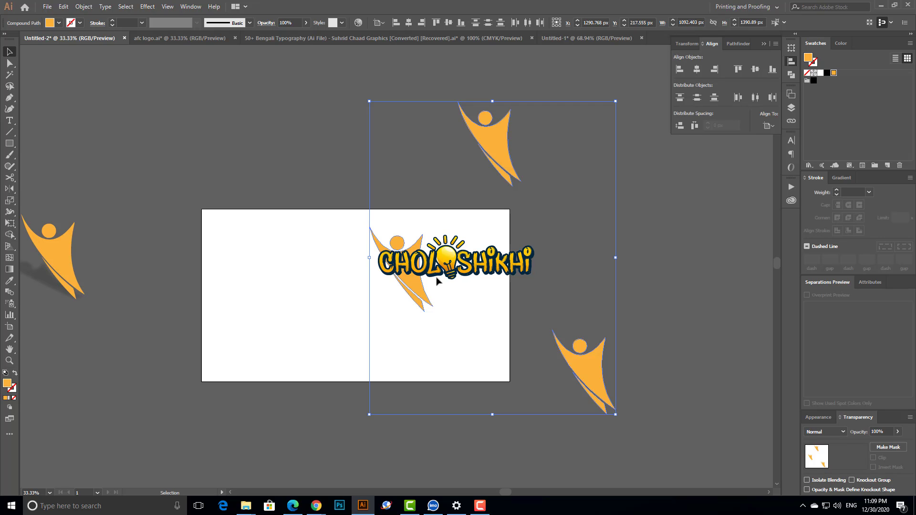
click(9, 120)
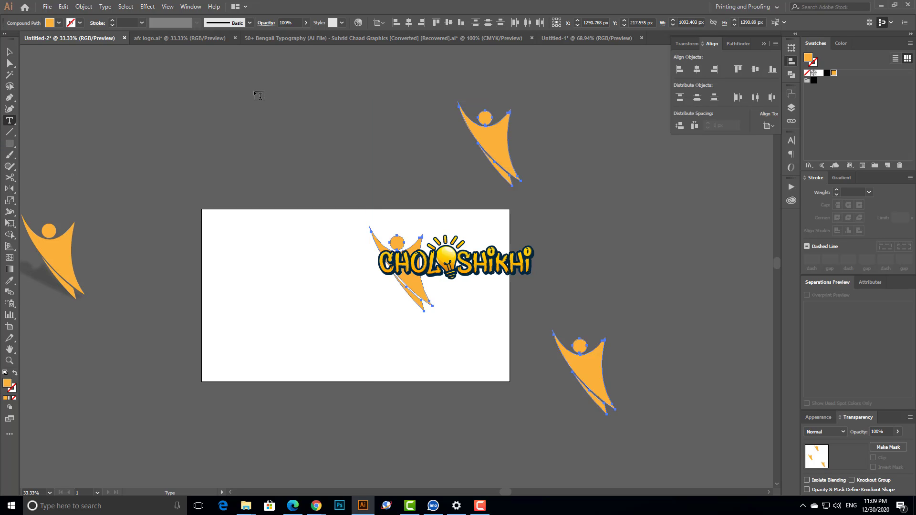
drag(255, 86, 476, 426)
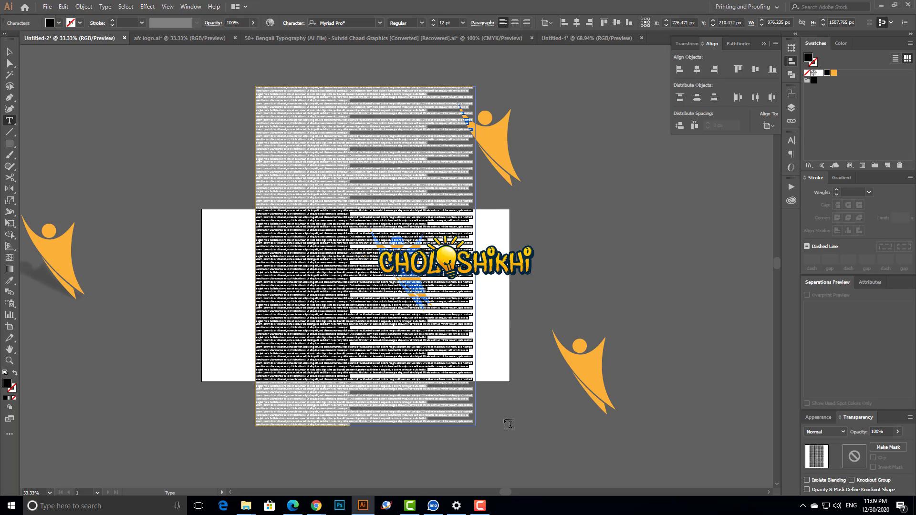
key(Escape)
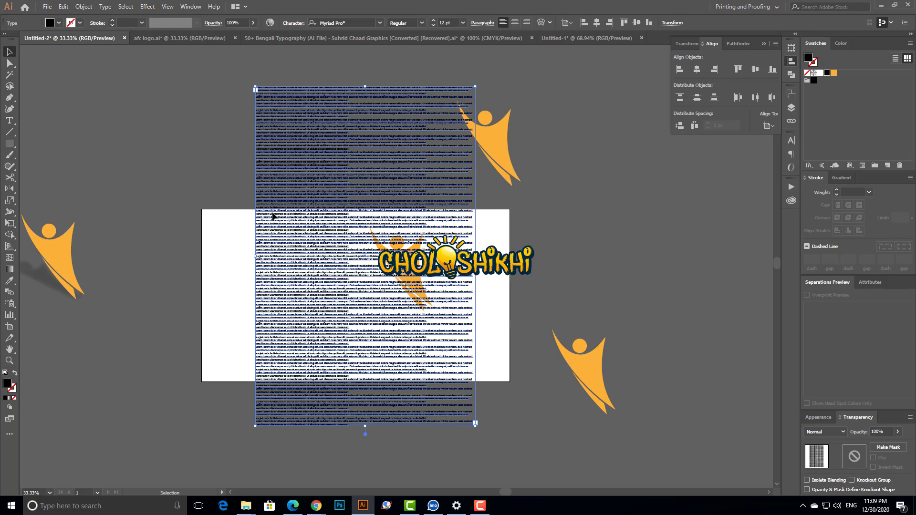
Step: Delete the placeholder text from the artboard's upper edge down to the end of the frame
double_click(265, 215)
drag(258, 211, 552, 448)
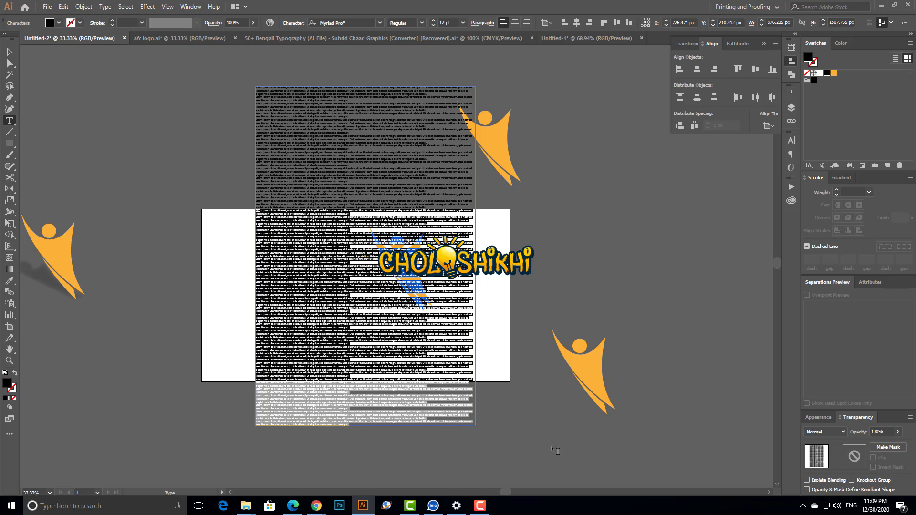
key(BackSpace)
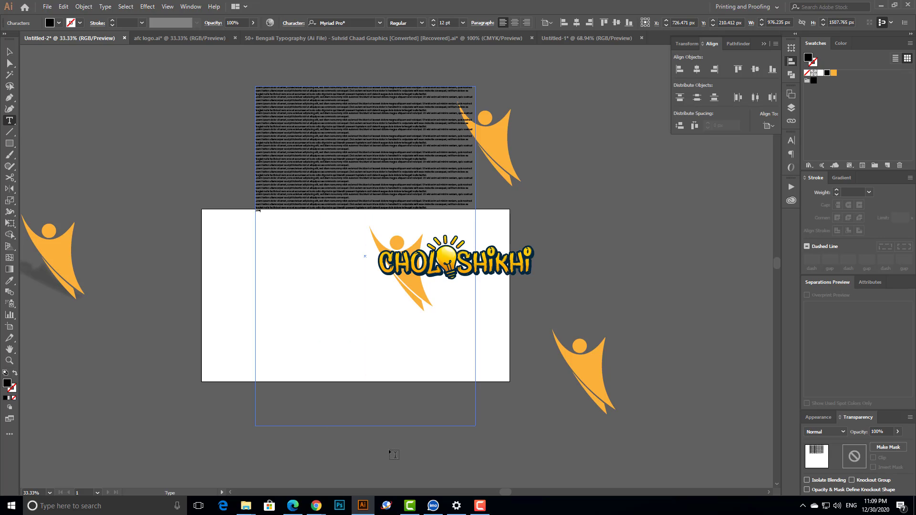
key(Escape)
Step: Enlarge the remaining placeholder text in the frame to 20 pt
key(ctrl)
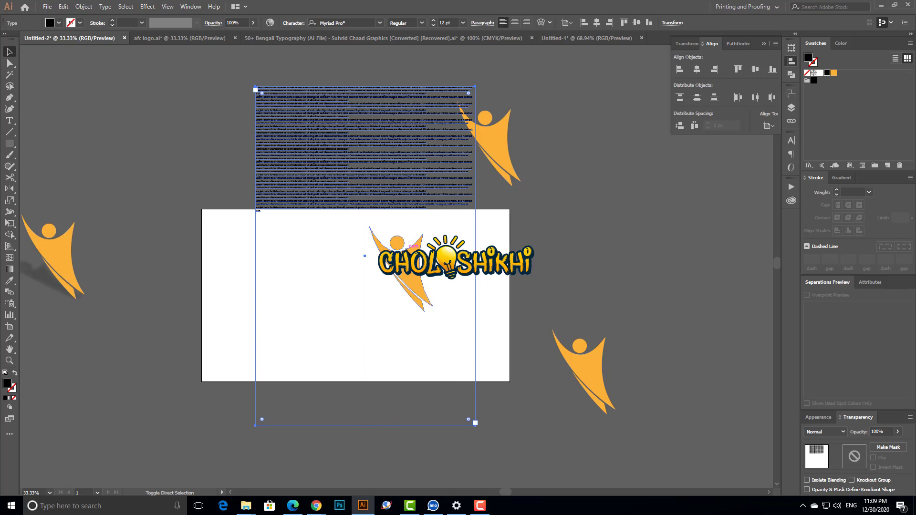
key(ctrl+shift+period)
key(ctrl+shift+period)
key(ctrl+shift+period)
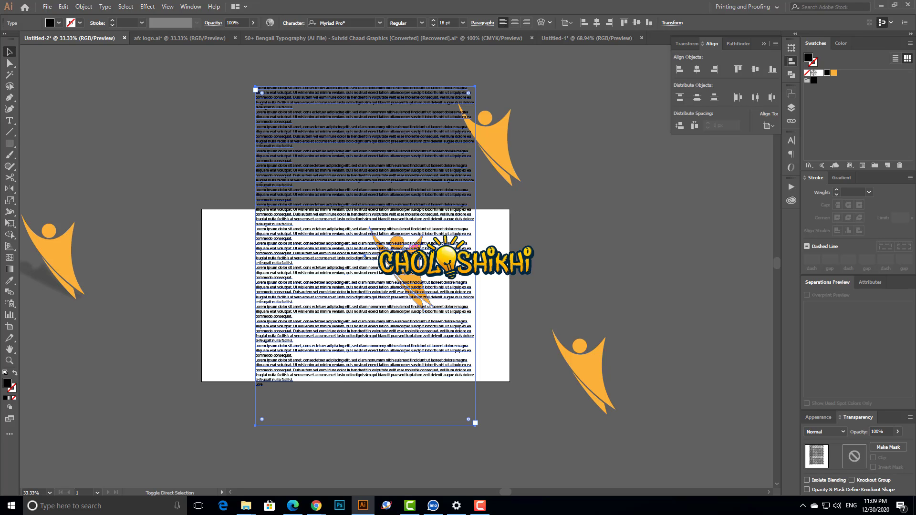
key(ctrl+shift+period)
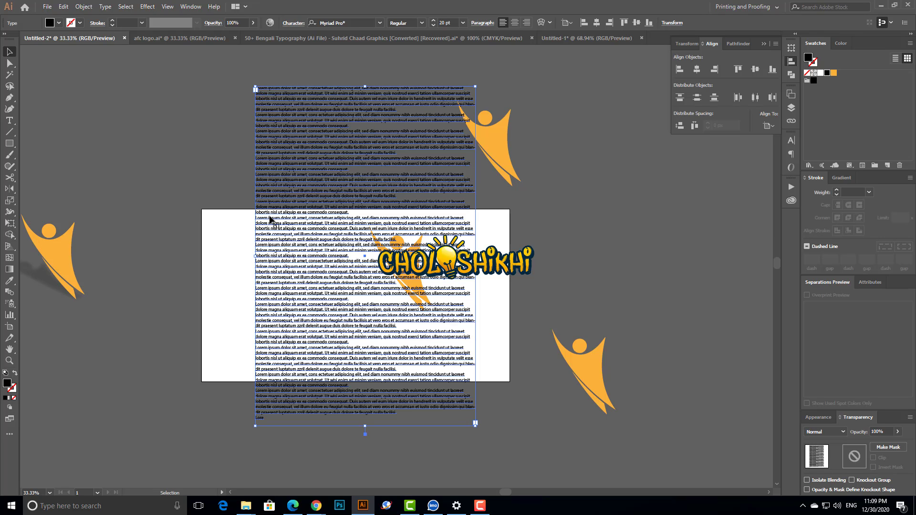
Step: Trim the enlarged 20 pt text again, removing everything after its first line on the artboard
key(t)
scroll(551, 480, down, 1)
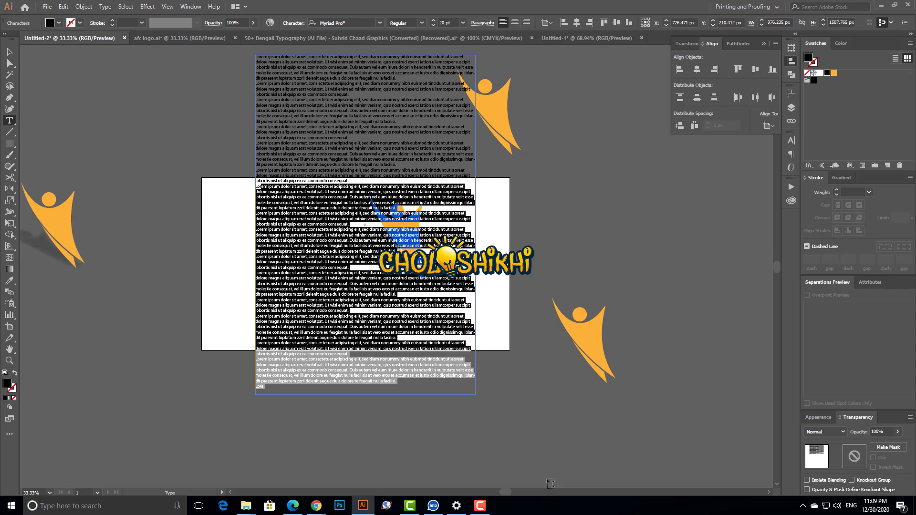
key(BackSpace)
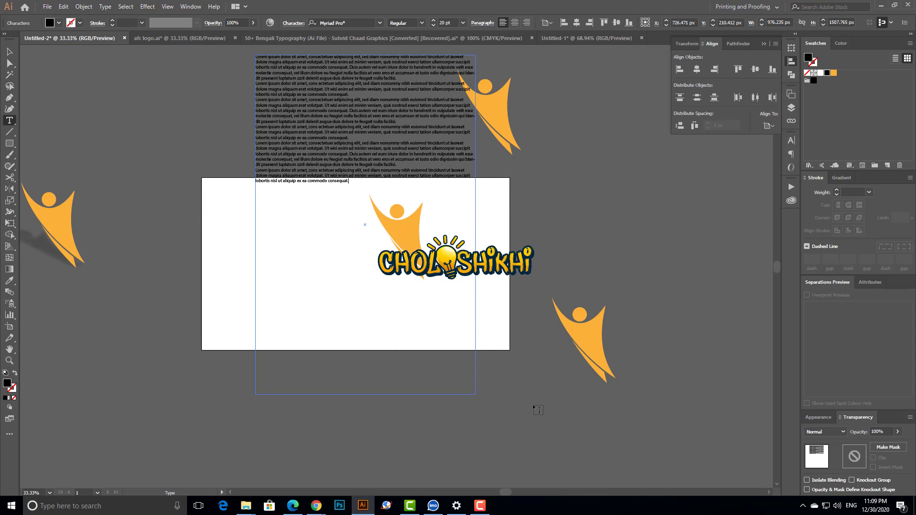
Step: Finish editing the placeholder text and enlarge its font size to 34 pt
key(Escape)
key(ctrl+shift+period)
key(ctrl+shift+period)
key(ctrl+shift+period)
key(ctrl+shift+period)
key(ctrl+shift+period)
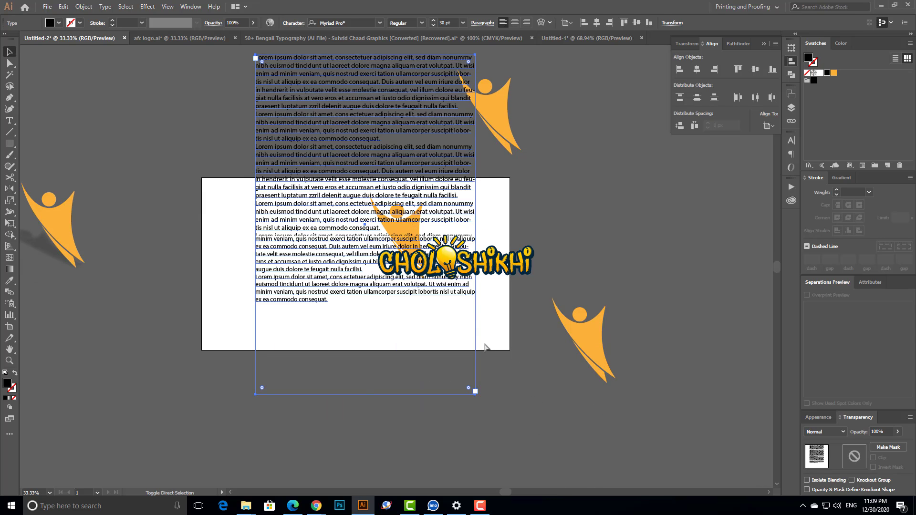
key(ctrl+shift+period)
key(ctrl+shift+period)
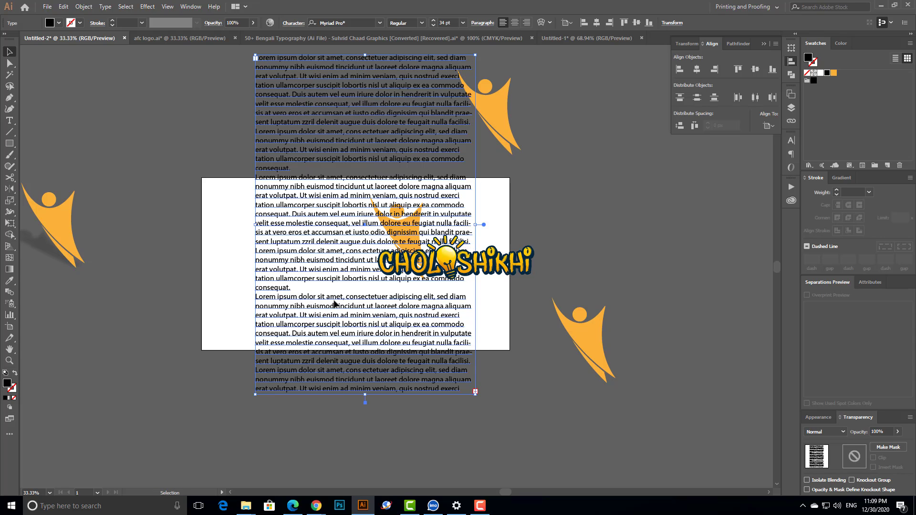
Step: Delete the repeated placeholder paragraphs from the artboard's upper edge down to near the end of the text frame
double_click(336, 304)
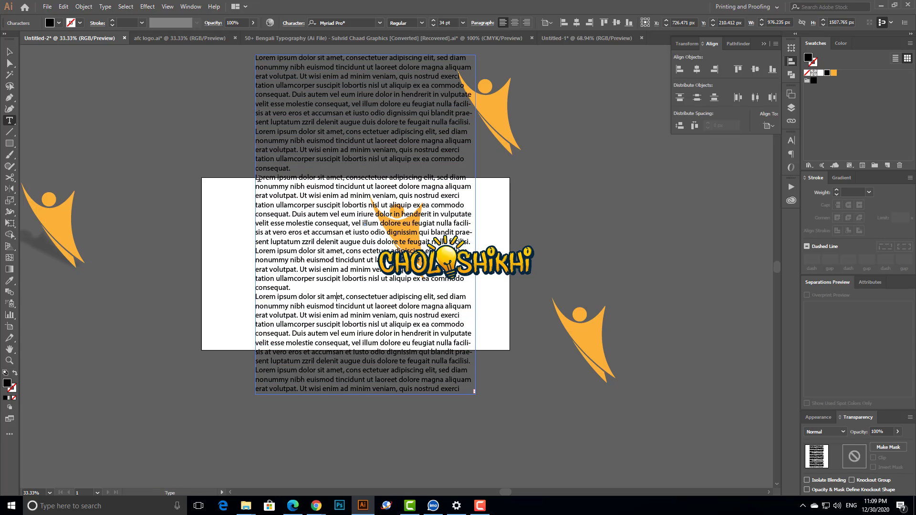
drag(259, 179, 494, 379)
key(BackSpace)
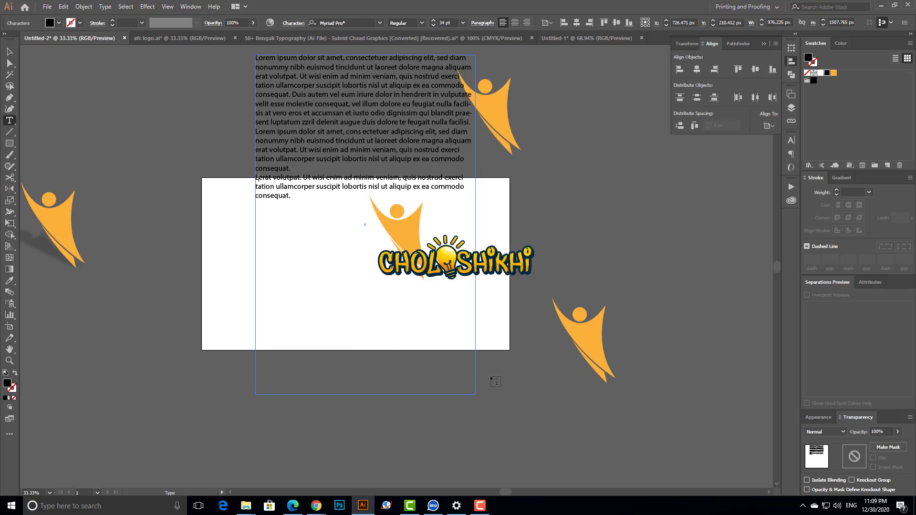
Step: Move the text frame off the artboard into the empty area to its right
key(Escape)
drag(348, 106, 673, 162)
scroll(672, 163, right, 5)
scroll(673, 162, up, 1)
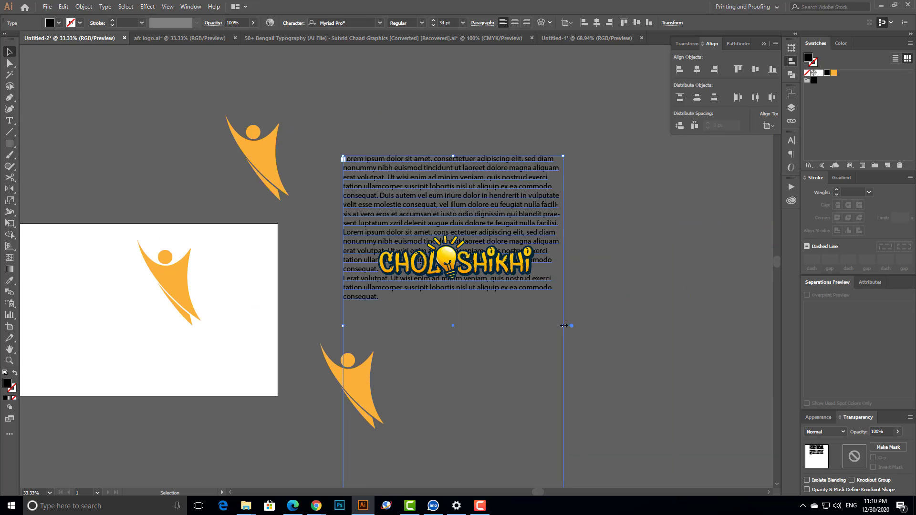
Step: Widen the text frame to about 1304 px and place it well to the right of the orange figures
drag(564, 325, 775, 326)
drag(592, 194, 453, 175)
key(ctrl+z)
key(ctrl+z)
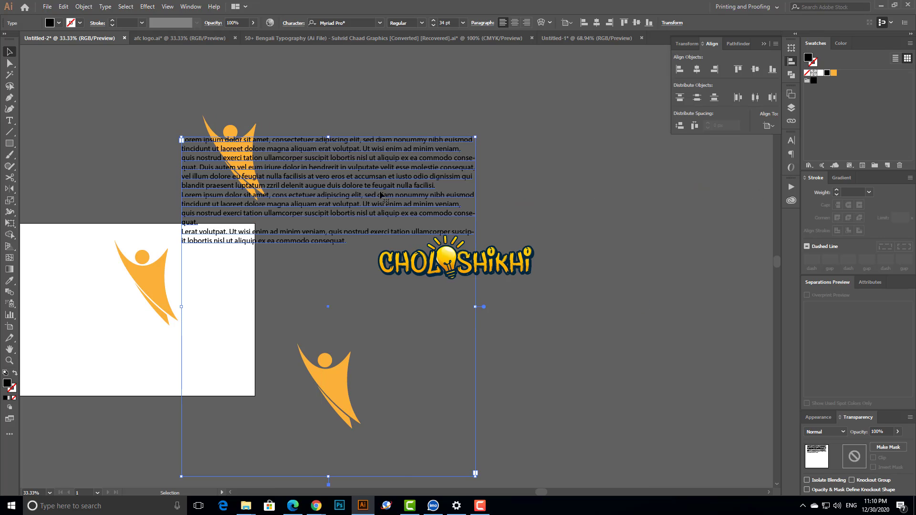
click(680, 276)
drag(531, 193, 537, 200)
click(725, 412)
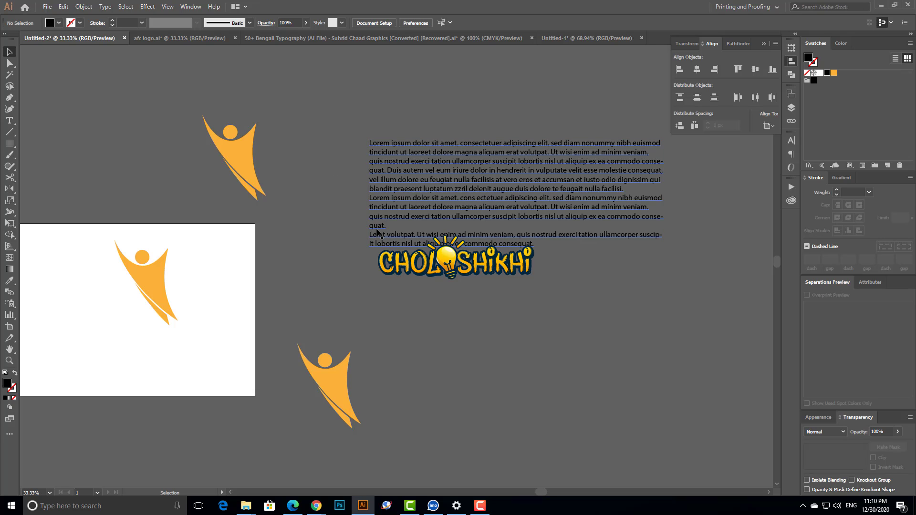
key(space)
drag(383, 225, 659, 202)
Step: Try left-aligning the three orange figures to the artboard, and undo the alignment
drag(359, 102, 191, 482)
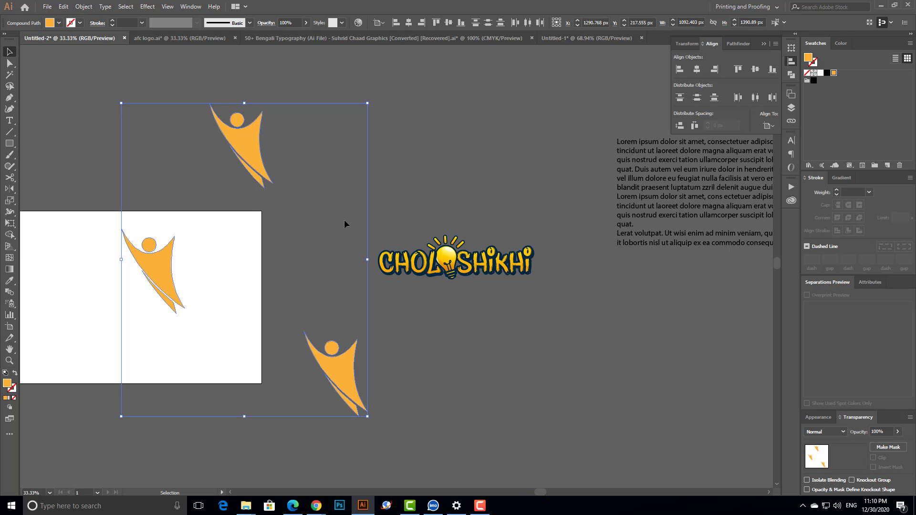
click(680, 70)
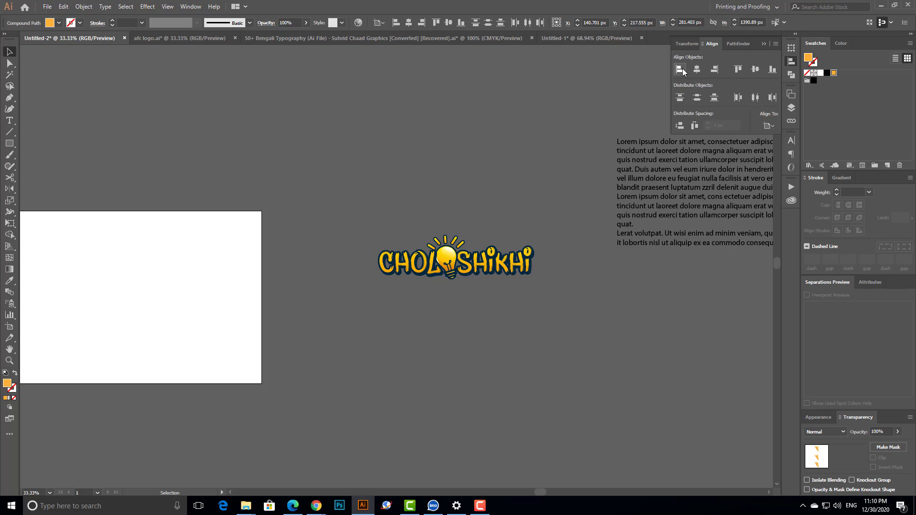
key(ctrl+z)
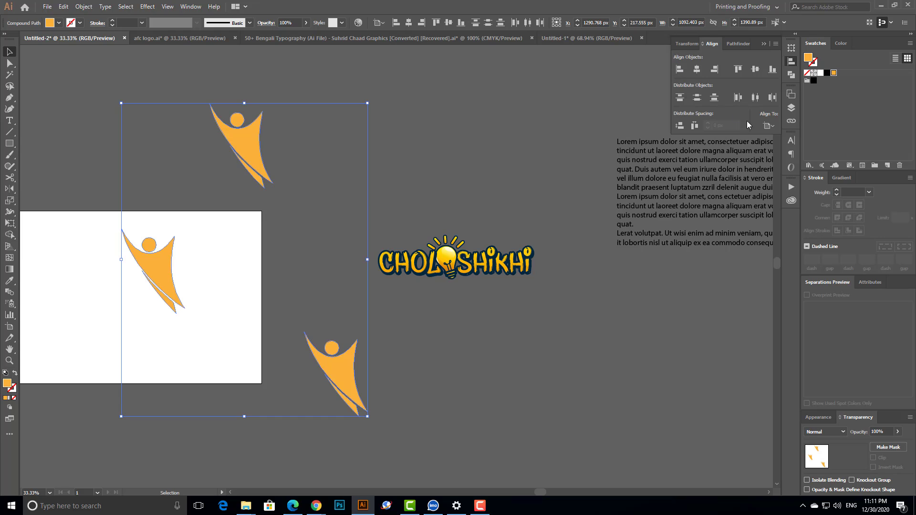
Step: Set the alignment reference to the selection, try left-aligning the three figures, and undo that alignment
click(774, 126)
click(786, 136)
click(680, 70)
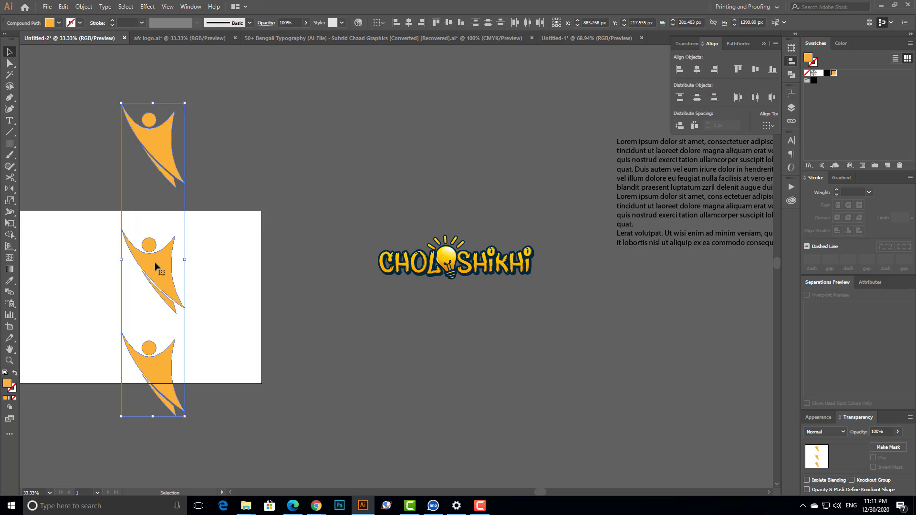
click(260, 337)
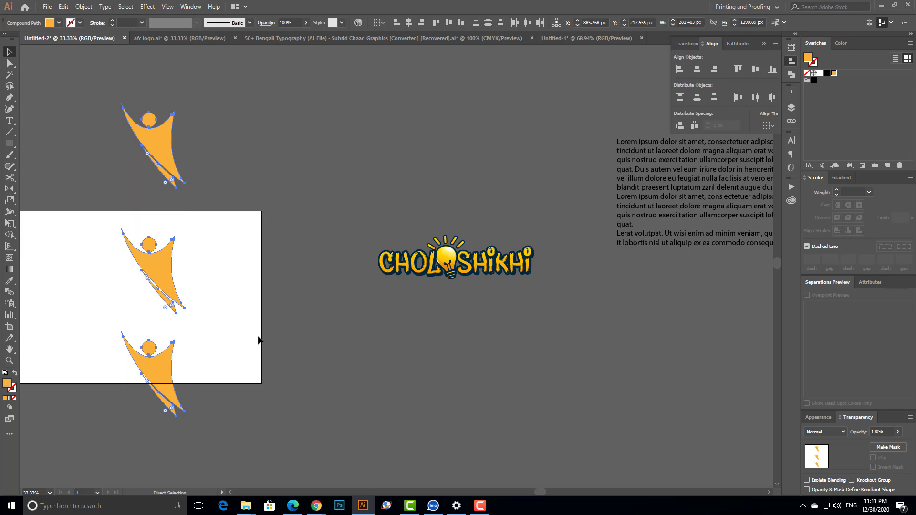
key(ctrl+z)
Step: Add a smaller copy of the lower orange figure below the other three
click(425, 346)
scroll(426, 349, down, 3)
drag(354, 290, 255, 381)
scroll(316, 365, up, 2)
Step: Left-align the four figures to the selection and move the column off the artboard to the right
drag(373, 76, 137, 451)
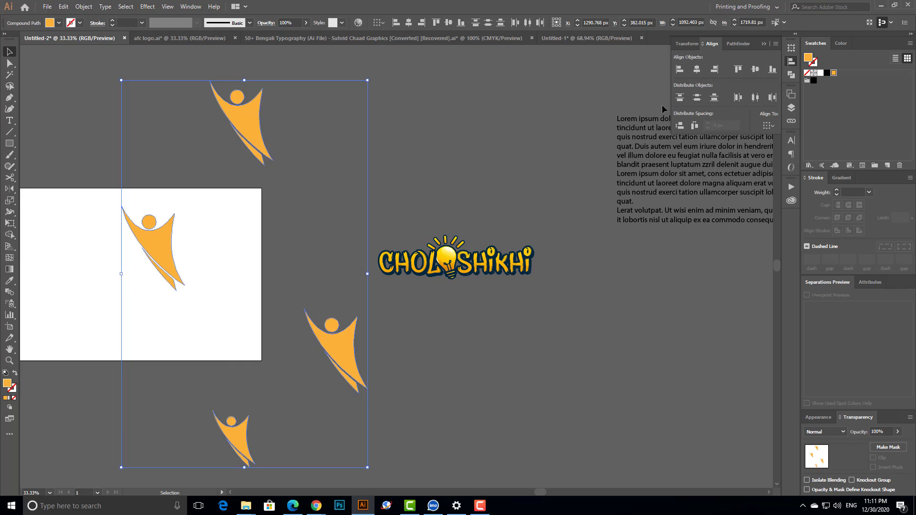
click(680, 70)
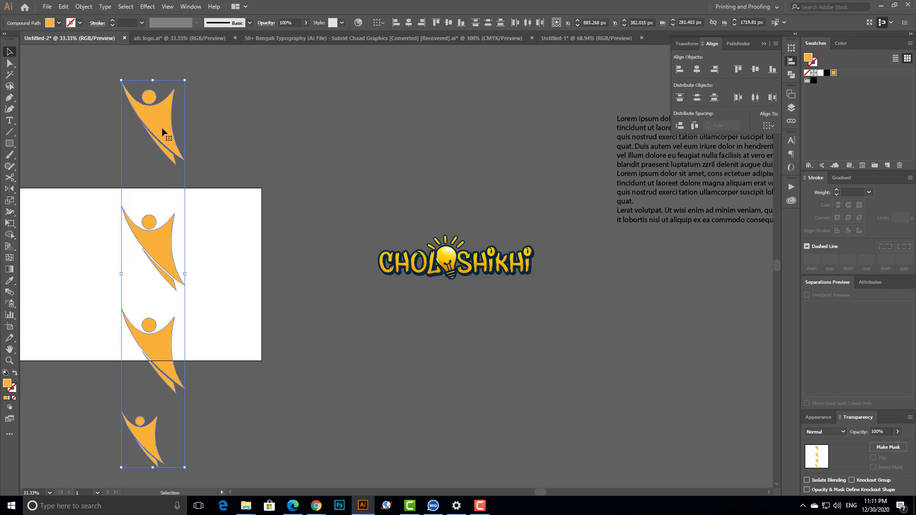
drag(163, 131, 376, 134)
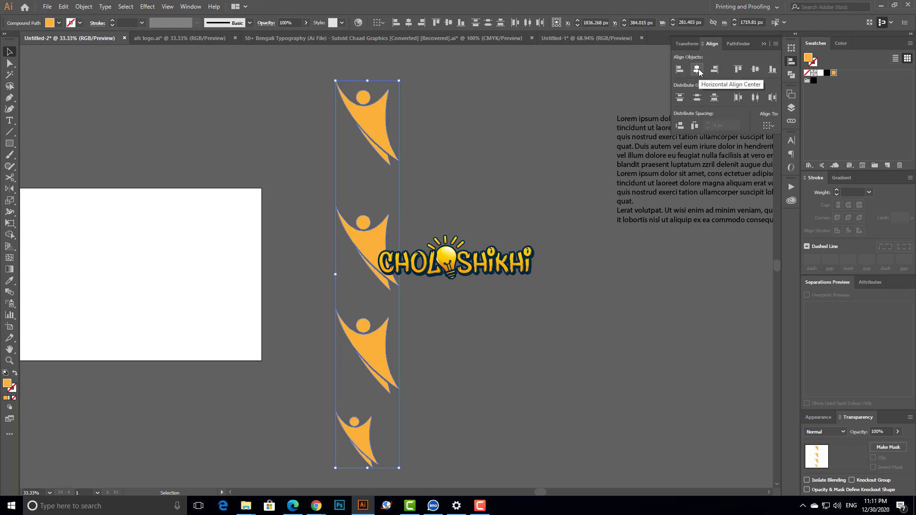
click(339, 244)
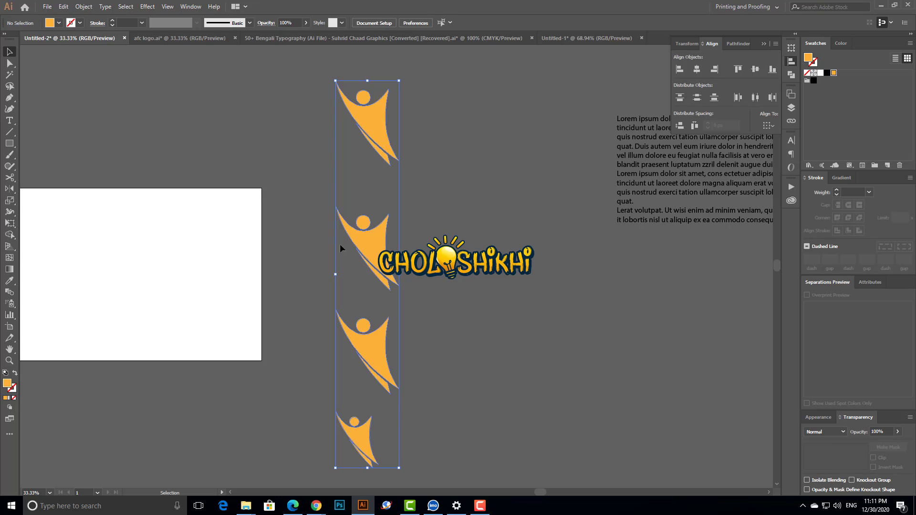
Step: Scatter the four figures out of the column into staggered positions and select them all
drag(374, 250, 468, 239)
drag(375, 366, 286, 351)
drag(374, 123, 401, 102)
drag(370, 427, 463, 415)
drag(474, 90, 259, 415)
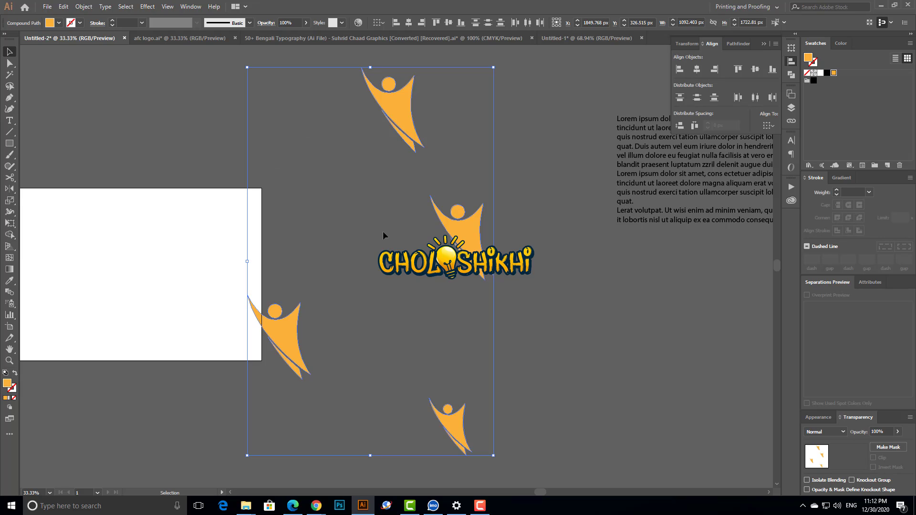
Step: Move the text frame closer to the figures and centre-align its paragraphs
drag(699, 219, 622, 245)
scroll(622, 236, up, 1)
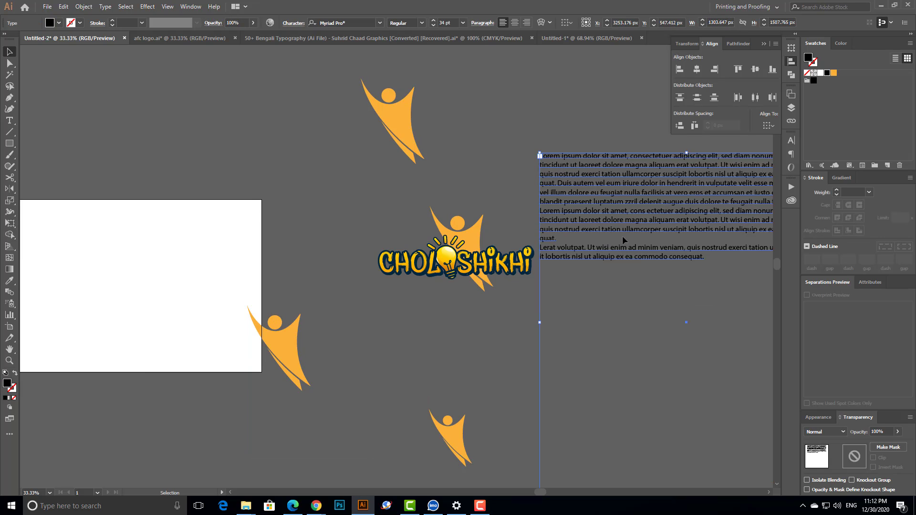
scroll(625, 243, right, 5)
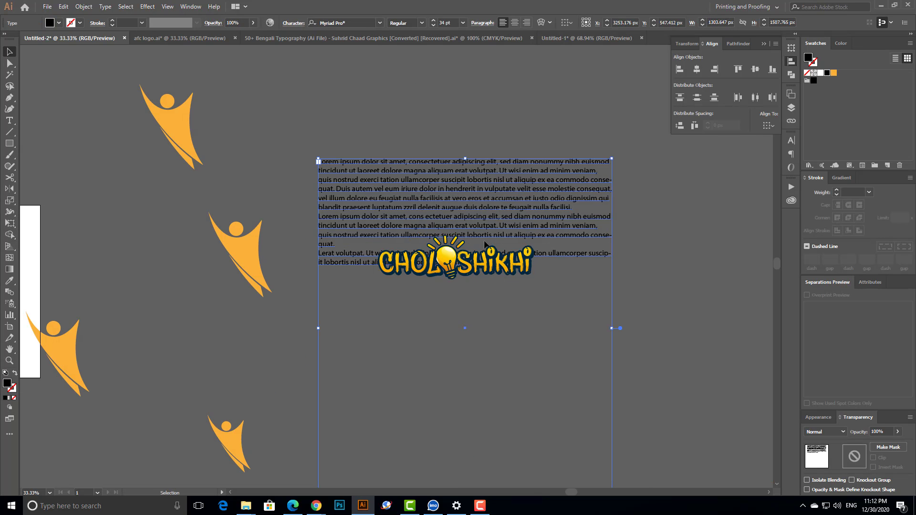
click(515, 22)
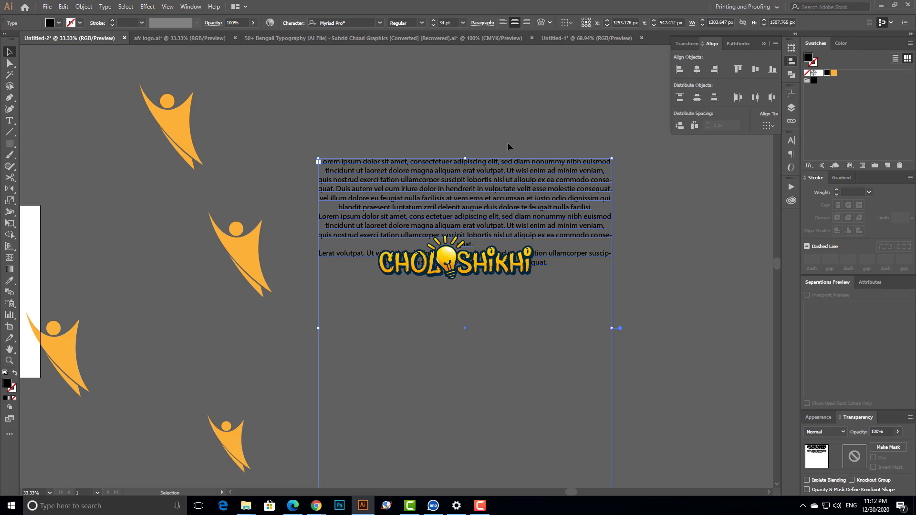
key(ctrl+minus)
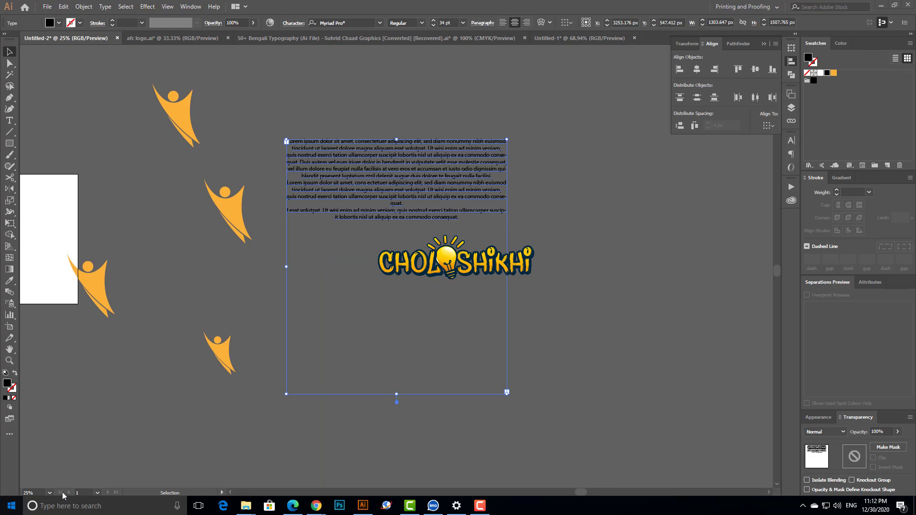
Step: Open a blank document in Word and enter the text "Advaced freelancing care"
key(super)
text(wor)
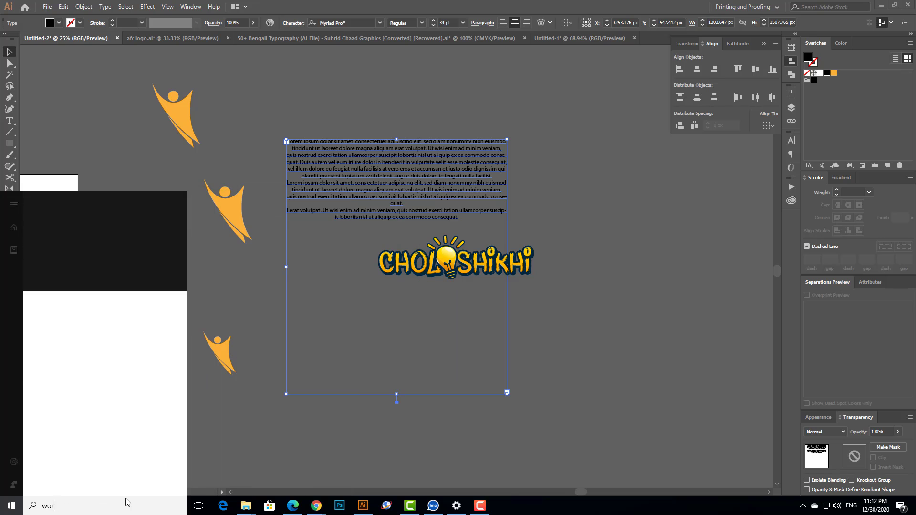
key(Return)
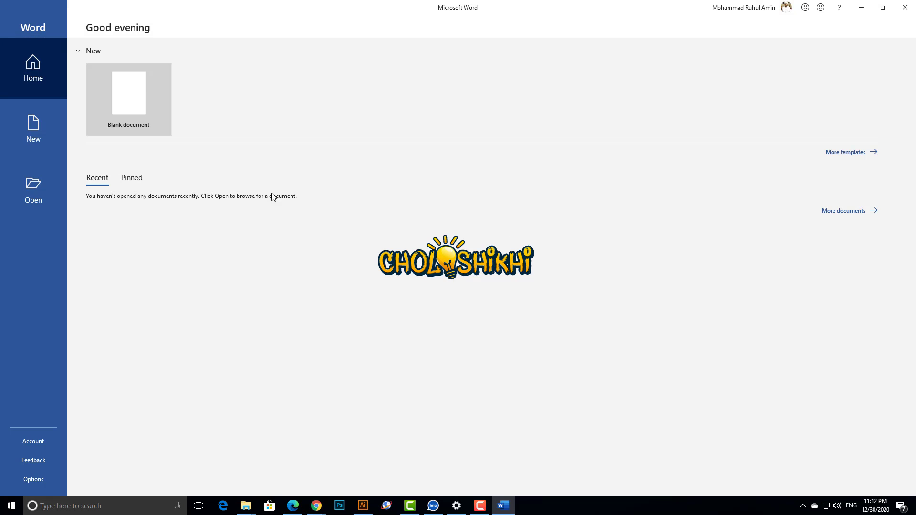
key(Return)
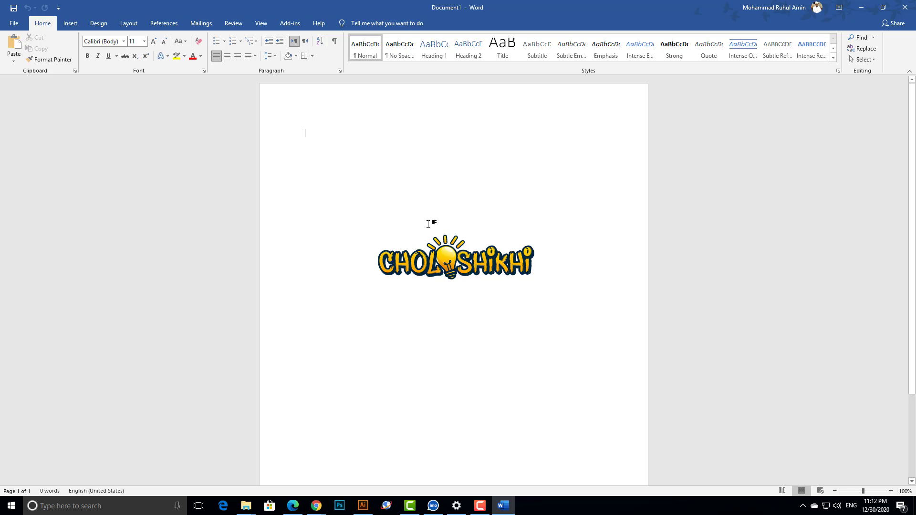
text(Adv)
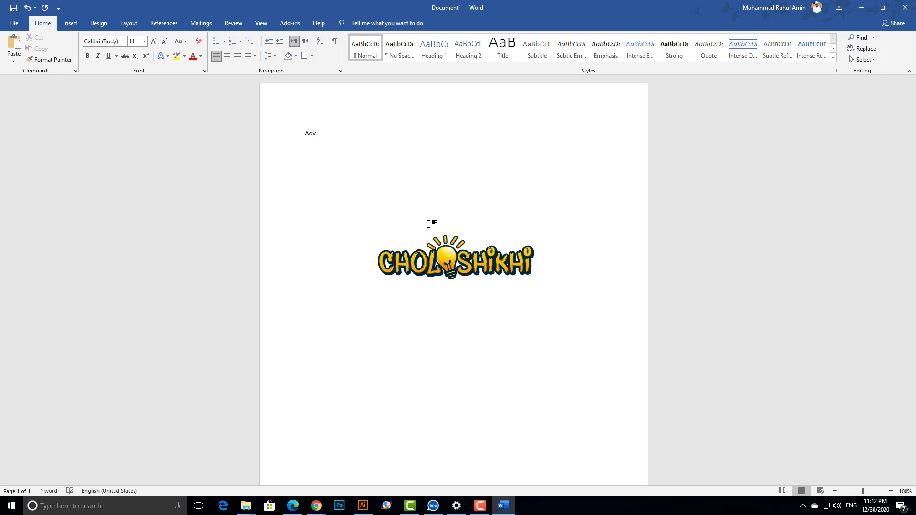
text(aced freelancing care)
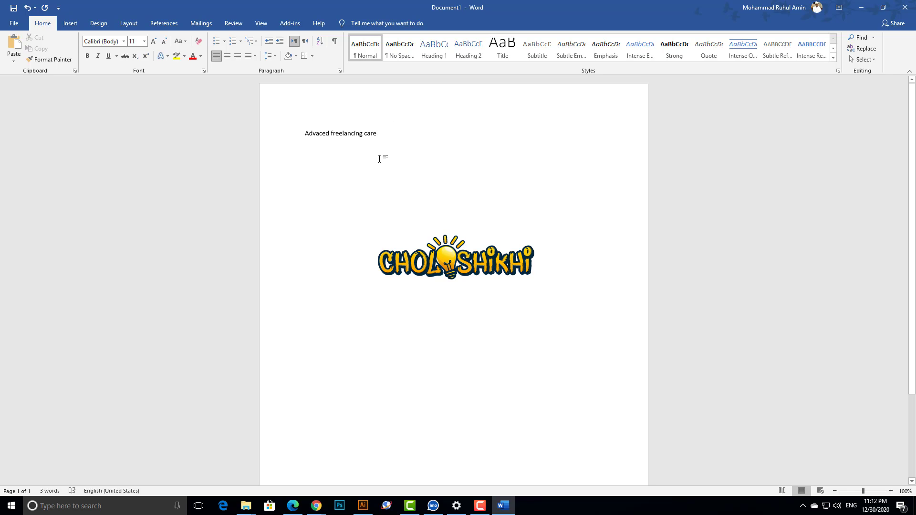
Step: Centre the line of text in Word and compare it with the centred paragraphs and alignment options in Illustrator
drag(394, 138, 306, 136)
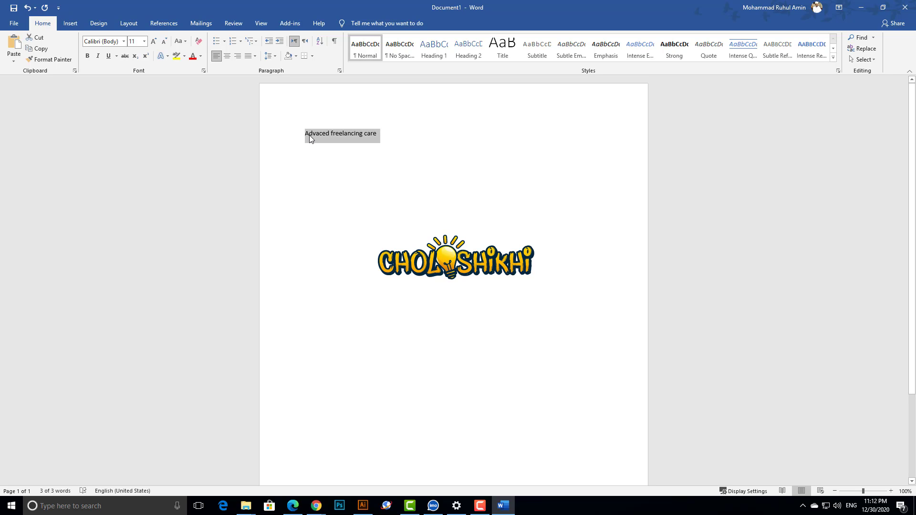
click(227, 56)
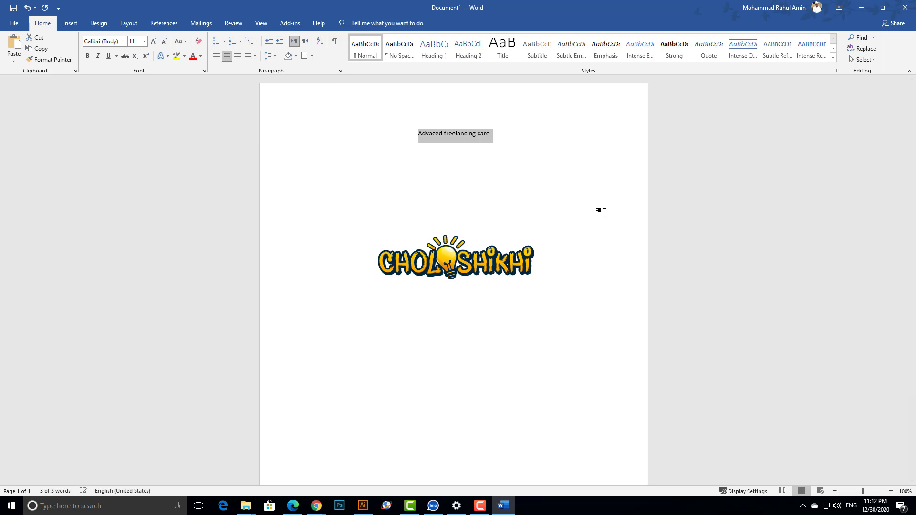
key(alt+Tab)
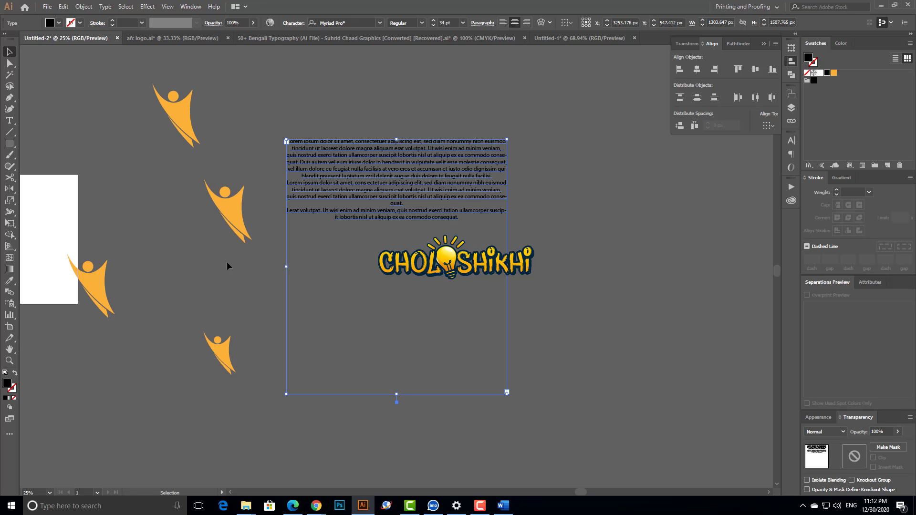
scroll(227, 265, left, 3)
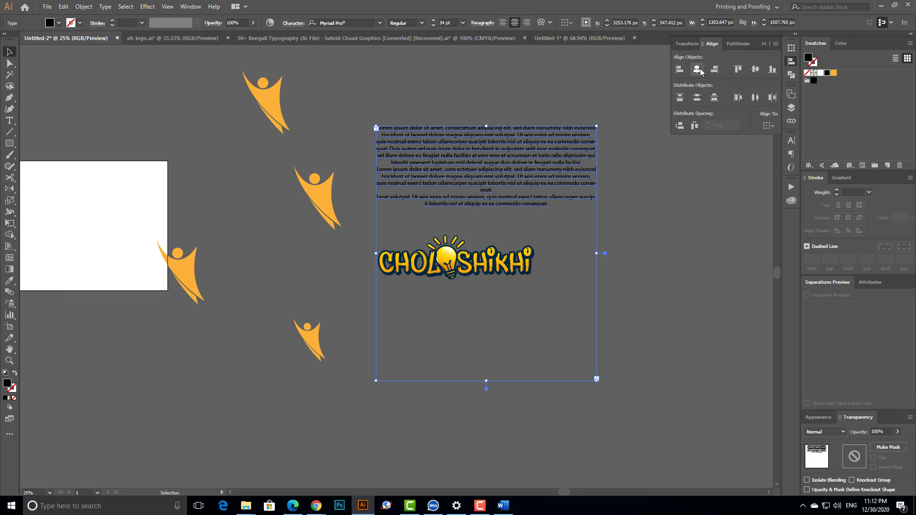
key(alt+Tab)
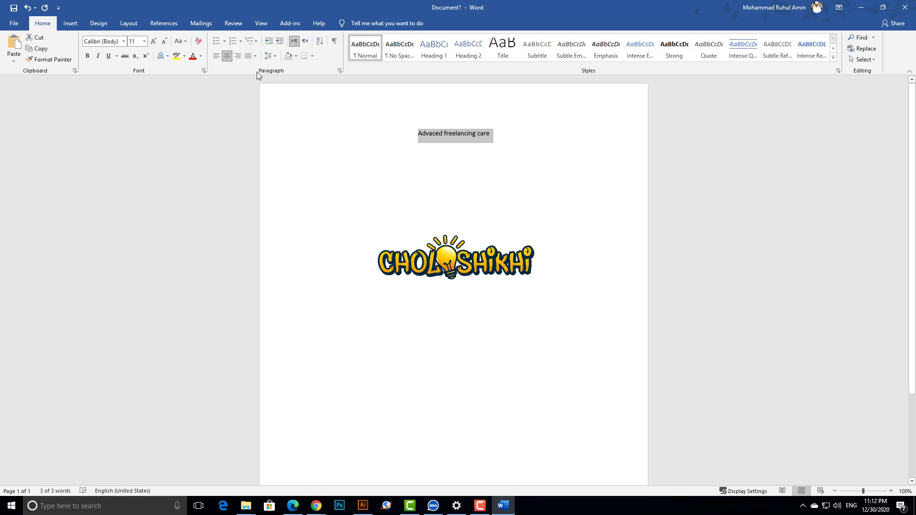
Step: Right-align the line of text in Word, and change its alignment to Justify Low
click(237, 56)
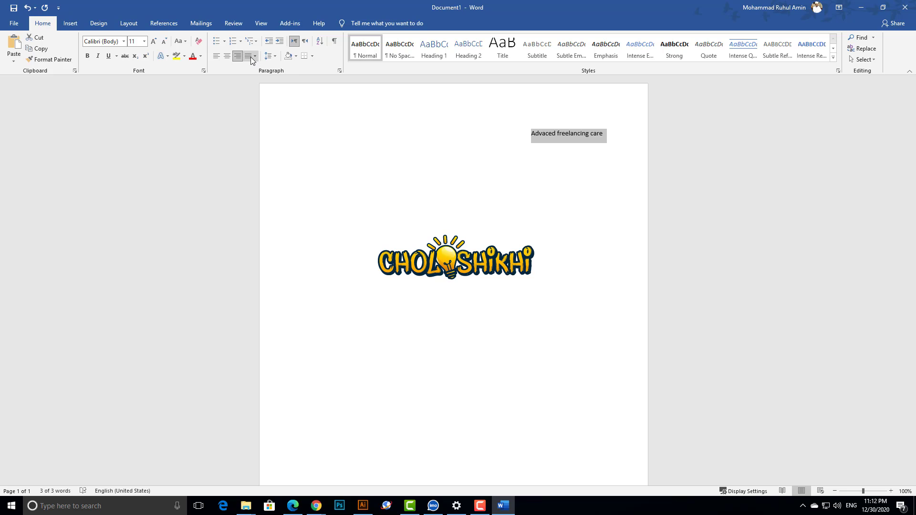
click(251, 57)
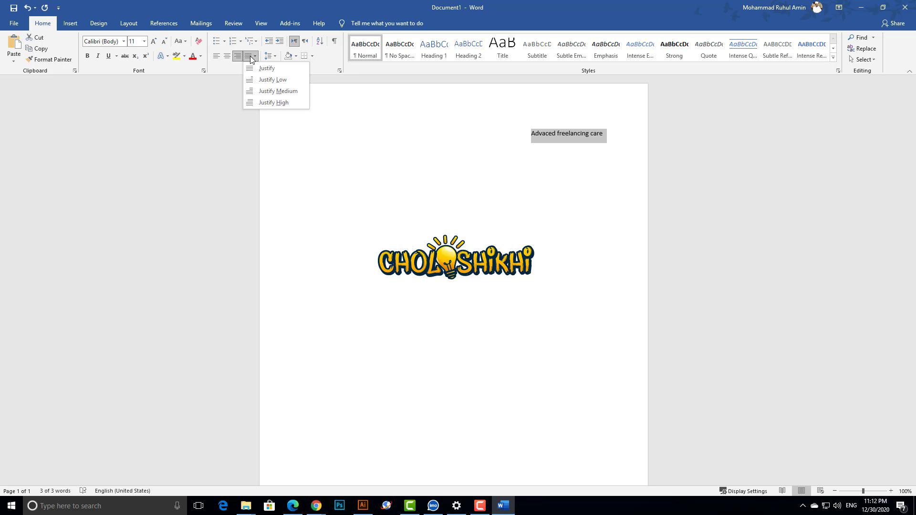
click(291, 79)
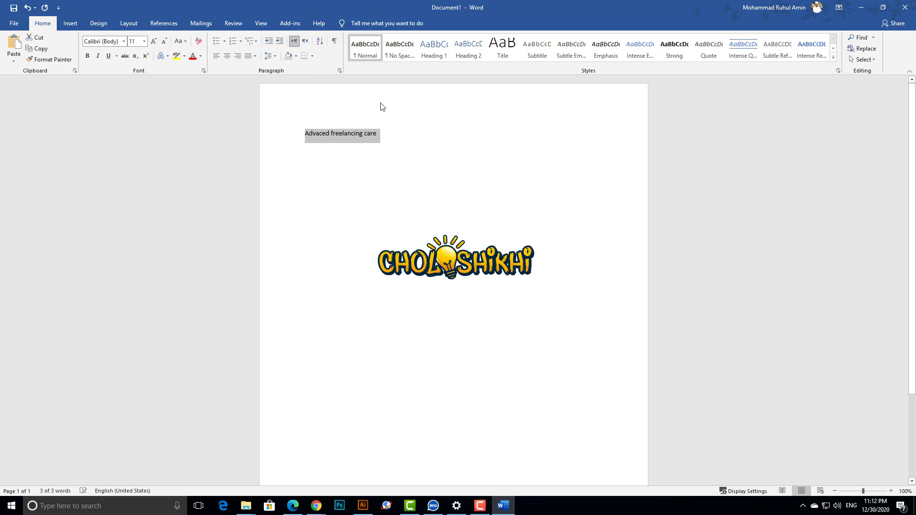
click(375, 134)
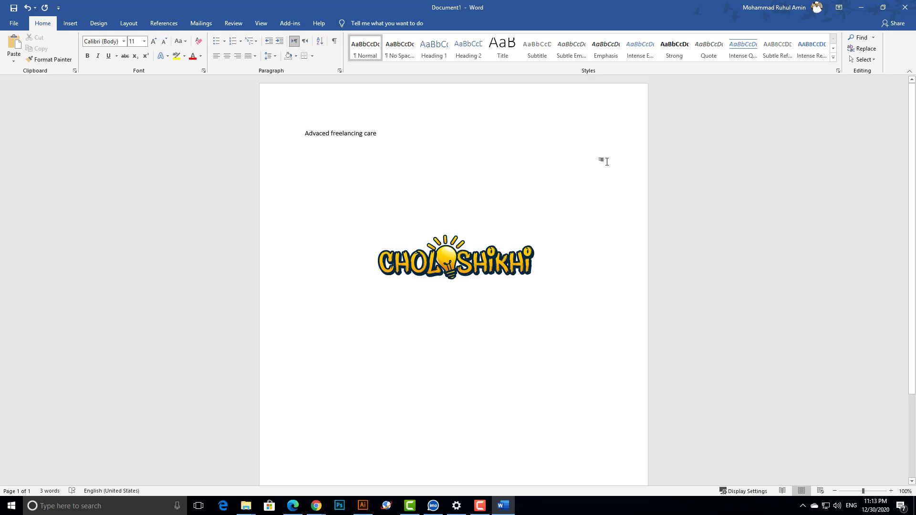
Step: Copy the phrase "Advaced freelancing care" and paste it twice after itself on the same line
drag(293, 132, 382, 135)
key(ctrl+c)
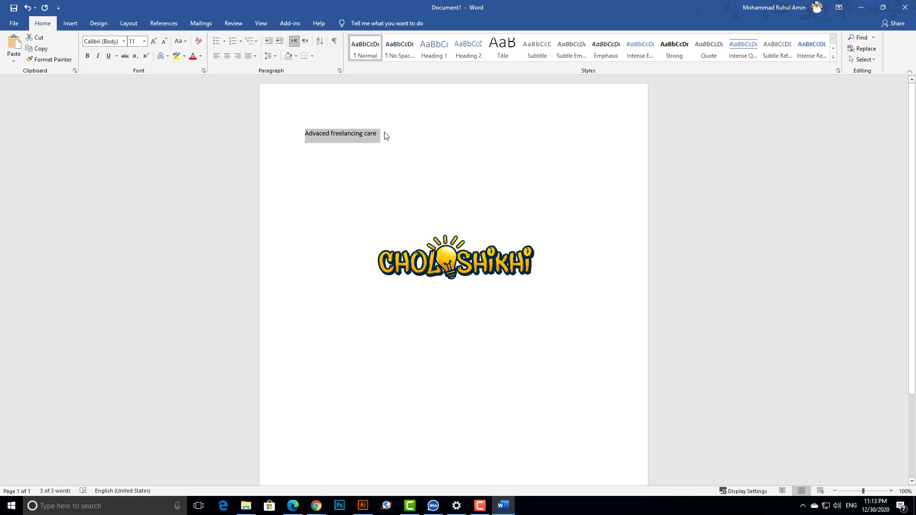
click(383, 137)
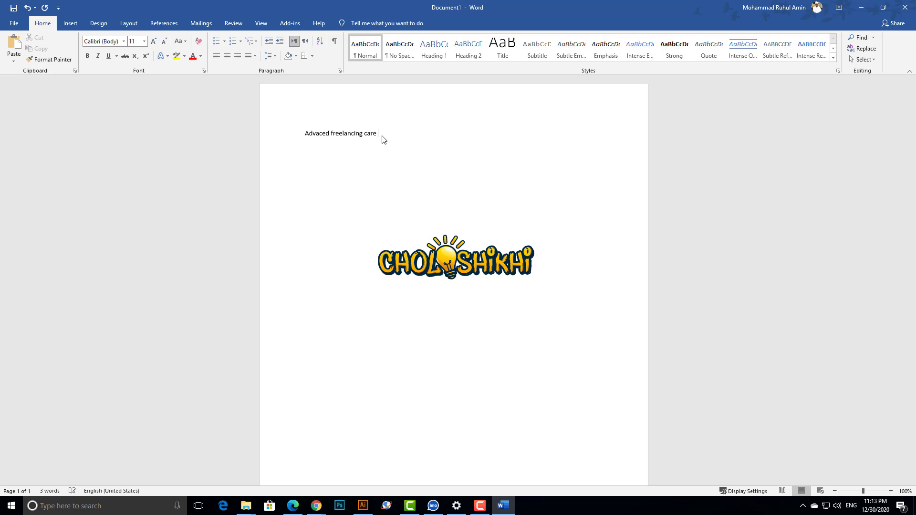
key(ctrl+v)
key(ctrl+v)
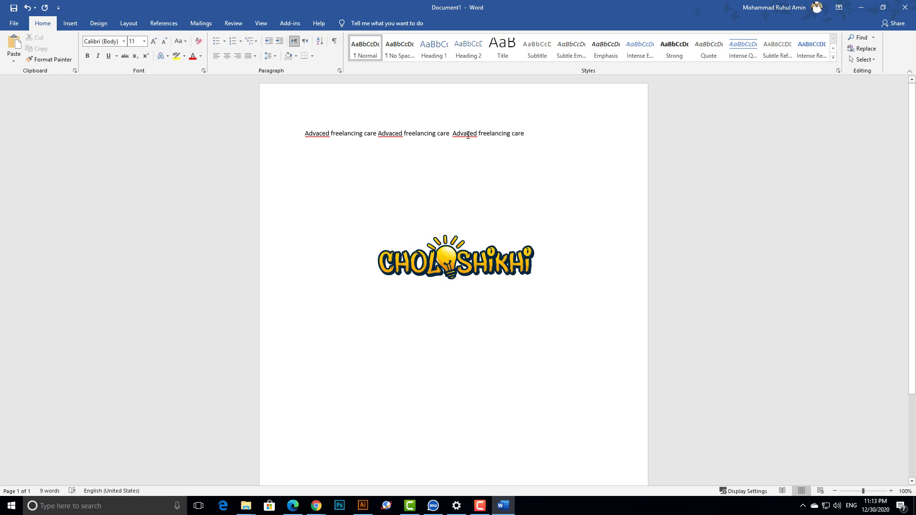
drag(453, 134, 378, 133)
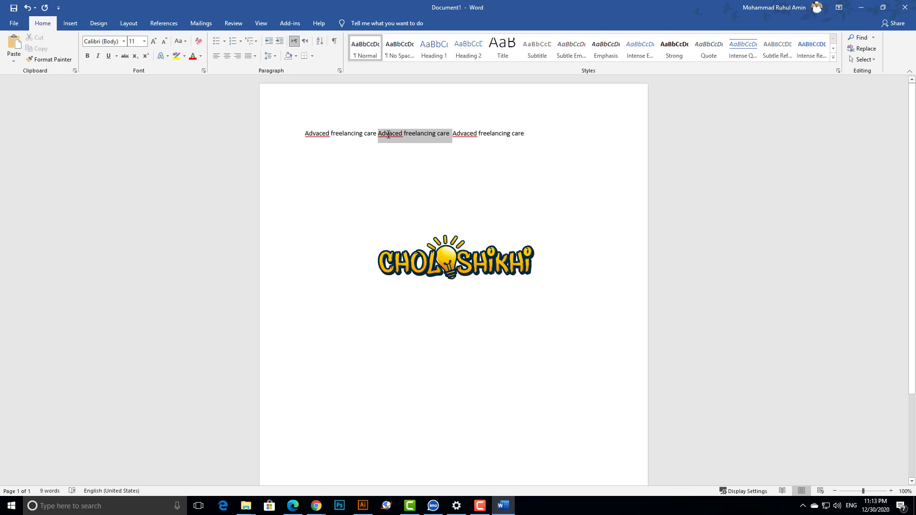
Step: Paste the phrase repeatedly at the end of the line to build a text block of about 17 lines
click(541, 136)
key(ctrl+v)
key(ctrl+v)
key(ctrl+v)
key(ctrl+v)
key(ctrl+v)
key(ctrl+v)
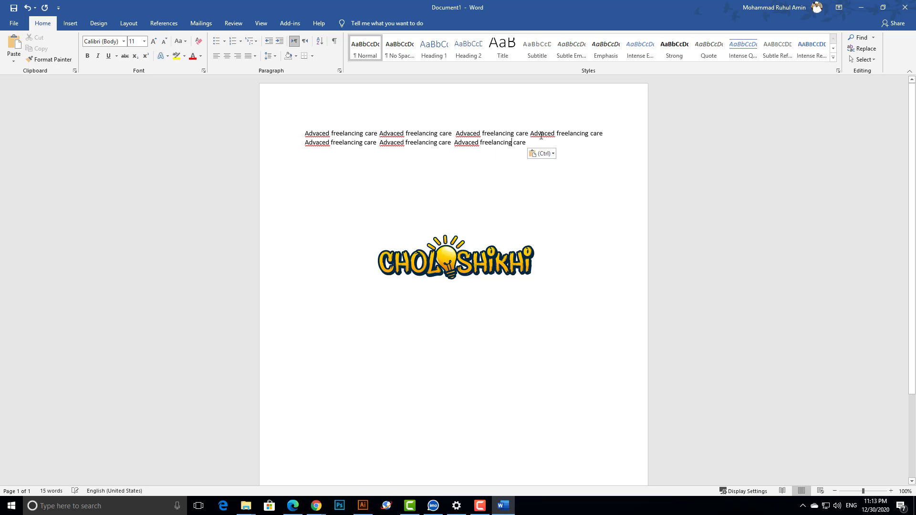
key(ctrl+v)
key(ctrl+v)
key(ctrl+v)
key(ctrl+v)
key(ctrl+v)
key(ctrl+v)
key(ctrl+v)
key(ctrl+v)
key(ctrl+v)
key(ctrl+v)
key(ctrl+v)
key(ctrl+v)
key(ctrl+v)
key(ctrl+v)
key(ctrl+v)
key(ctrl+v)
key(ctrl+v)
key(ctrl+v)
key(ctrl+v)
key(ctrl+v)
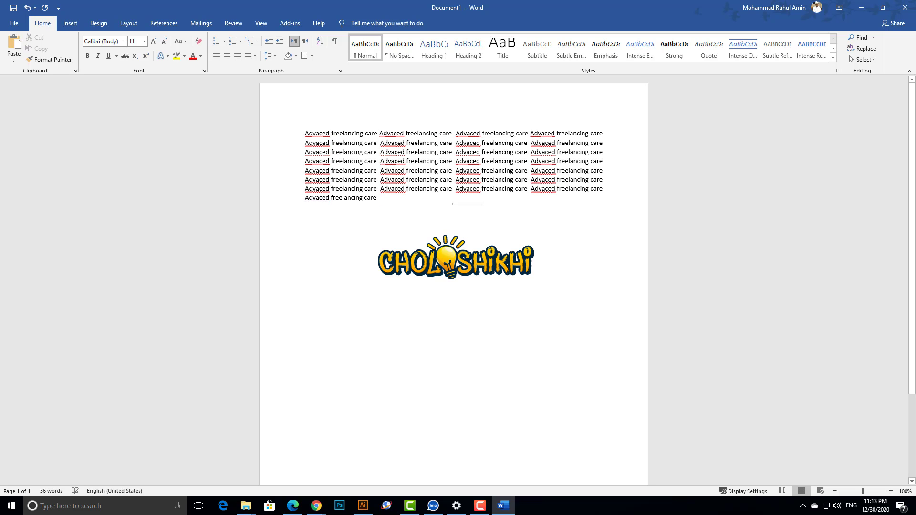
key(ctrl+v)
key(ctrl+v)
key(ctrl+v)
key(ctrl+v)
key(ctrl+v)
key(ctrl+v)
key(ctrl+v)
key(ctrl+v)
key(ctrl+v)
key(ctrl+v)
key(ctrl+v)
key(ctrl+v)
key(ctrl+v)
key(ctrl+v)
key(ctrl+v)
key(ctrl+v)
key(ctrl+v)
key(ctrl+v)
key(ctrl+v)
key(ctrl+v)
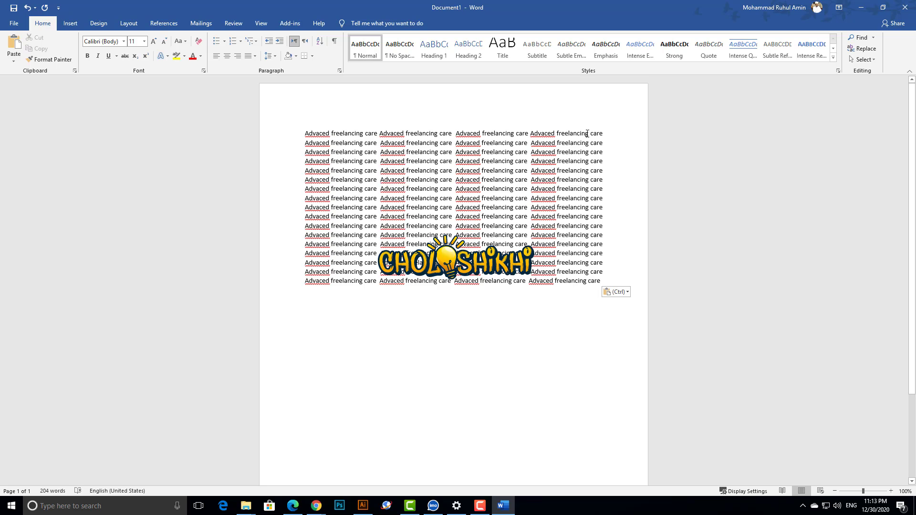
Step: Left-align the whole text block in the Word document and highlight a few of its lines
key(ctrl+a)
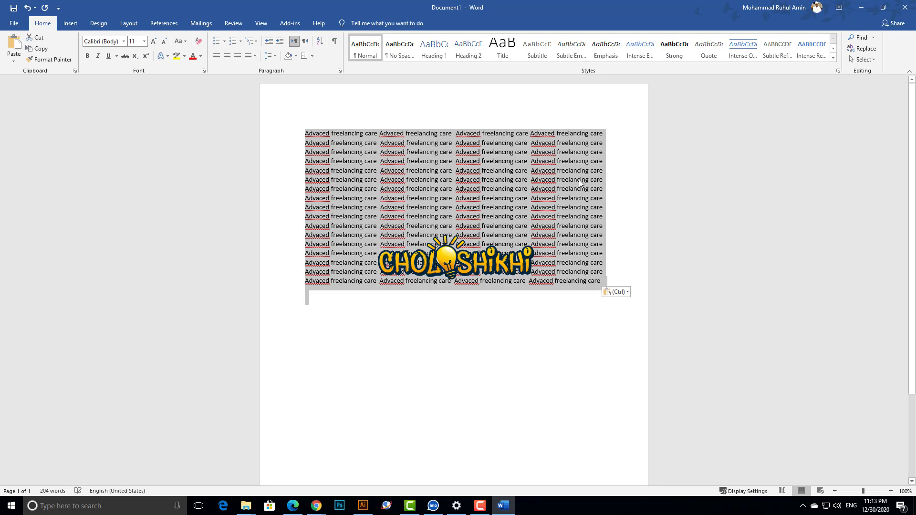
click(217, 58)
click(665, 172)
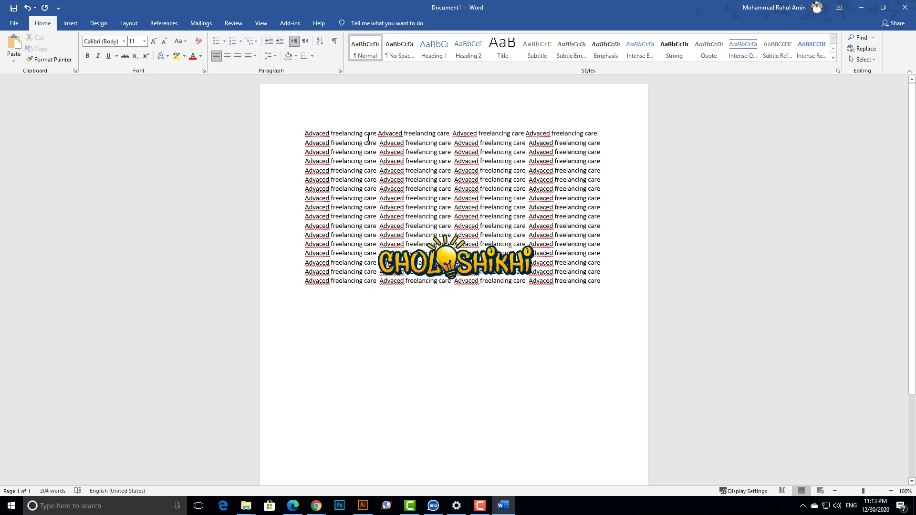
drag(368, 138, 479, 136)
click(459, 147)
drag(477, 239, 286, 216)
click(212, 171)
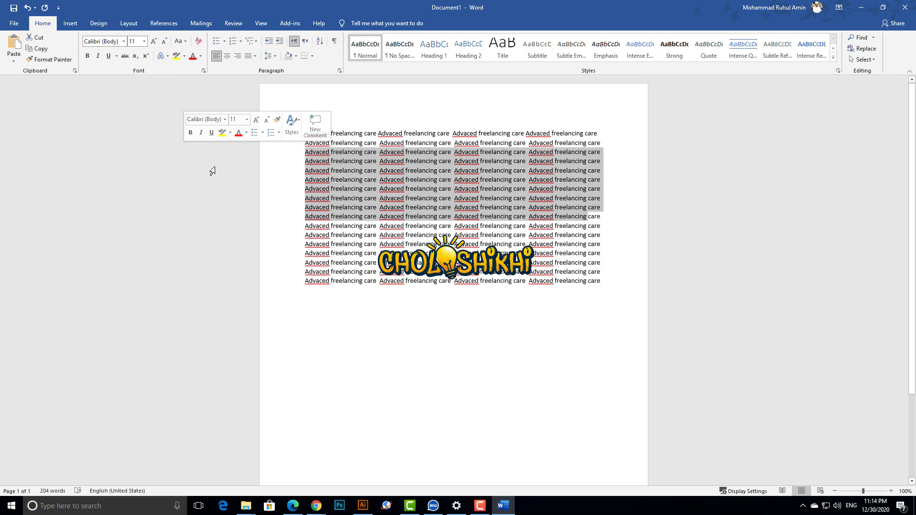
key(ctrl+a)
Step: Switch to Illustrator, try aligning the four orange figures to their horizontal centres, and undo it
key(alt+Tab)
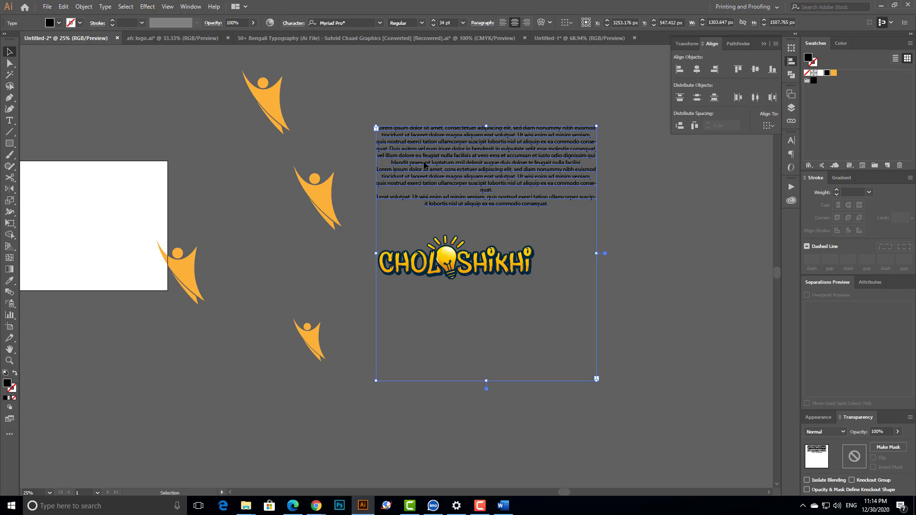
scroll(296, 182, left, 3)
drag(291, 81, 435, 365)
scroll(569, 379, up, 2)
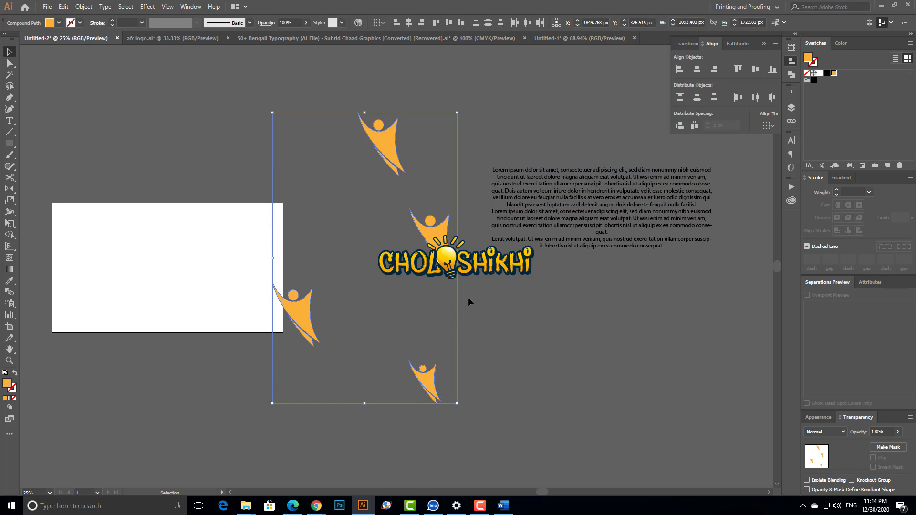
click(697, 70)
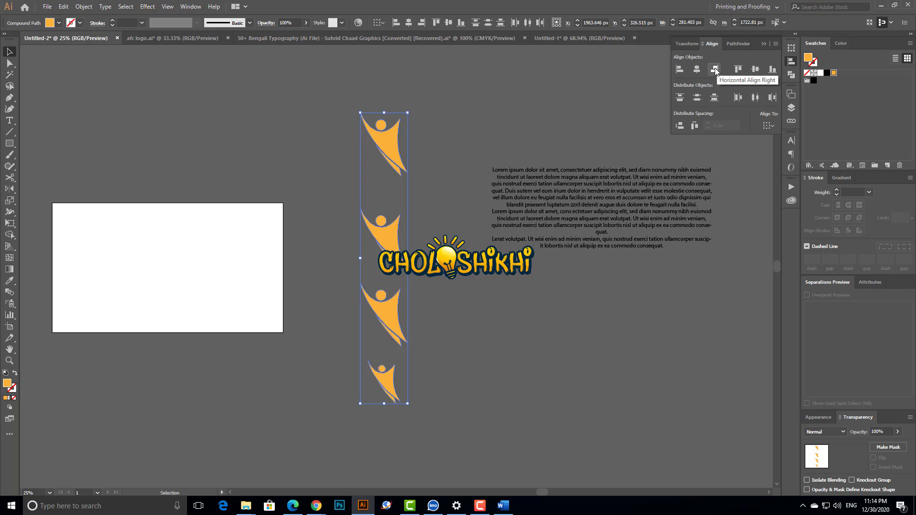
key(ctrl+z)
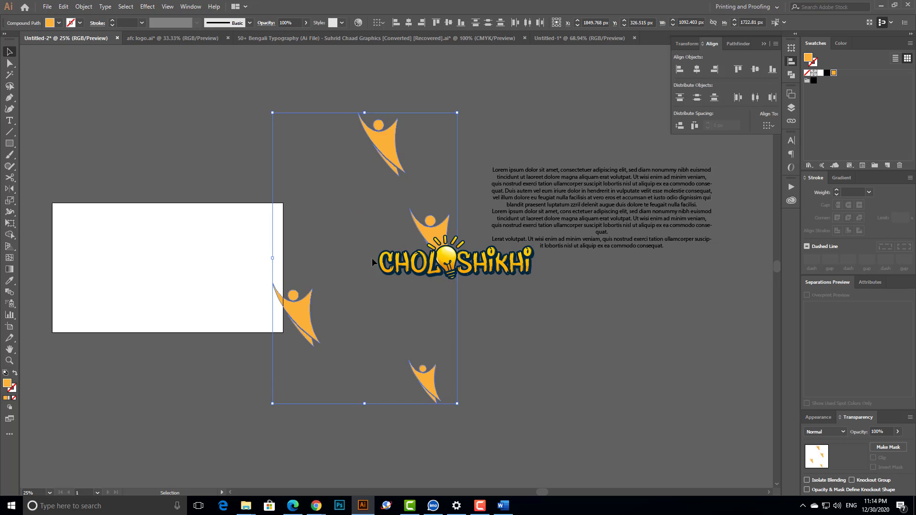
Step: Try aligning the four figures to their right edges, undo the alignment, and deselect them
click(715, 70)
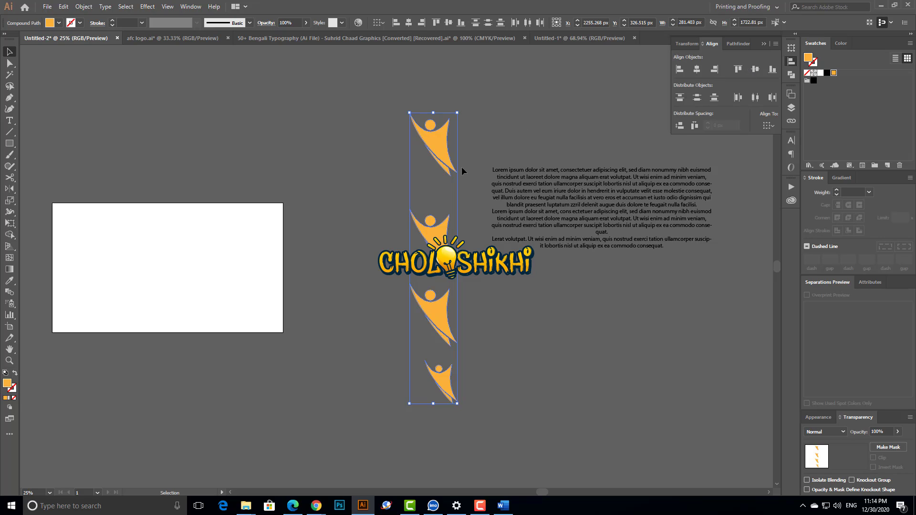
key(ctrl+d)
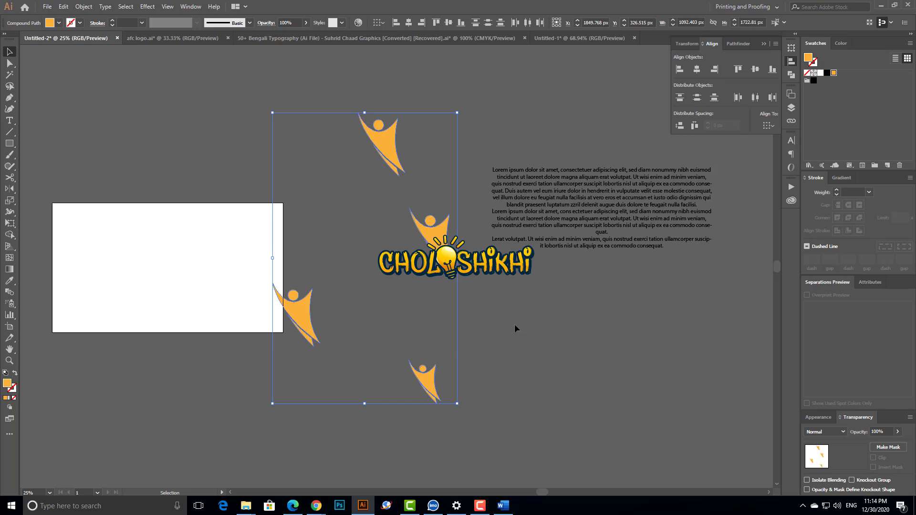
click(346, 314)
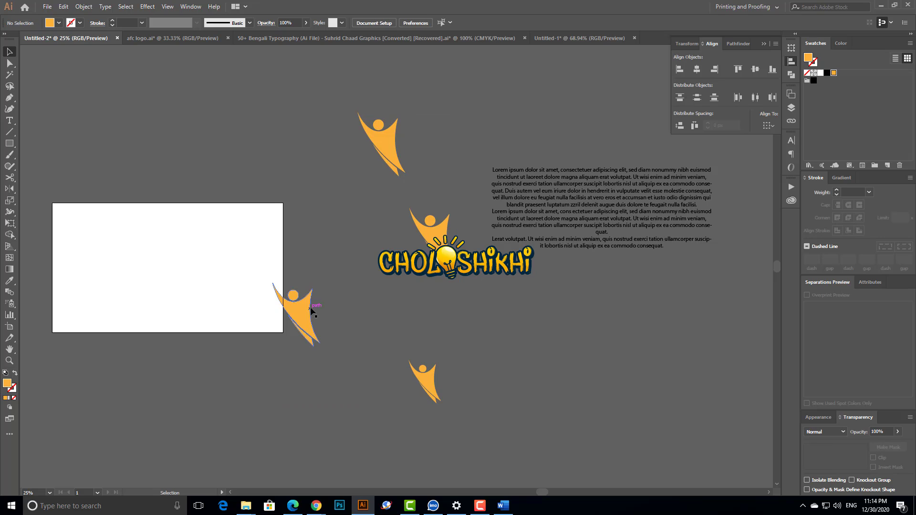
Step: Scatter three of the figures: one on the artboard, one over its upper edge, and the small one below its lower right corner
drag(311, 309, 232, 285)
drag(385, 146, 317, 182)
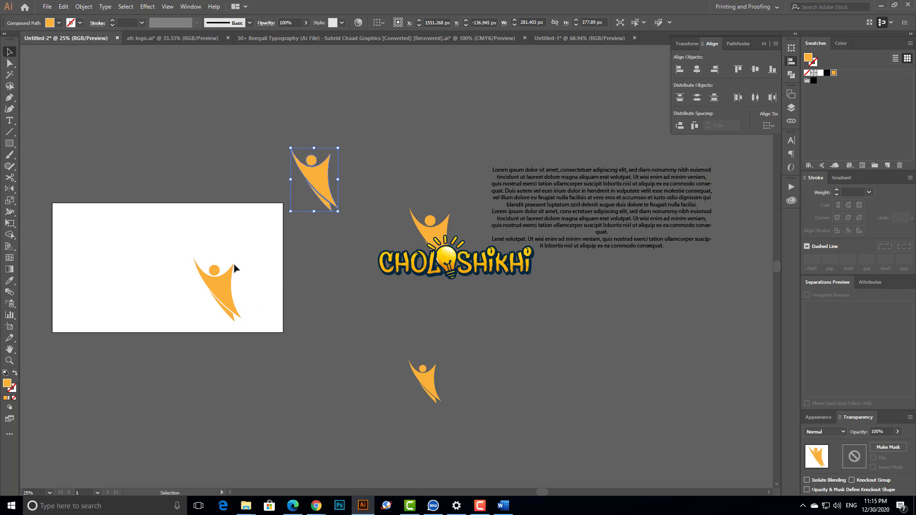
drag(235, 269, 148, 231)
drag(309, 160, 193, 168)
drag(422, 379, 324, 356)
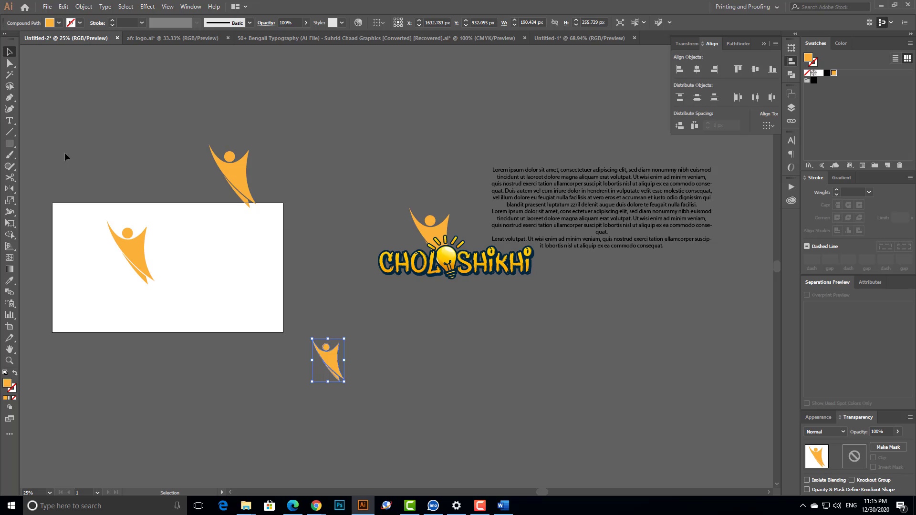
Step: Try aligning the four figures to their top edges and to their vertical centres, undoing each alignment
drag(73, 123, 451, 382)
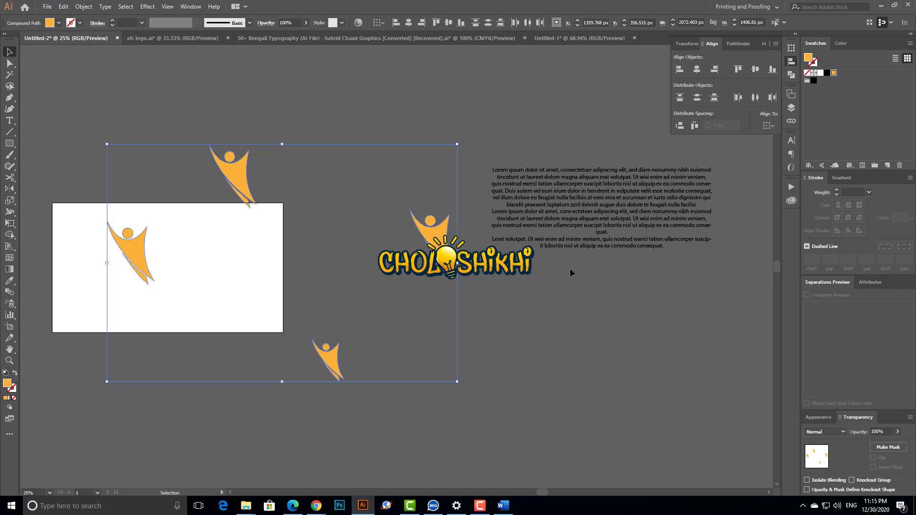
click(739, 69)
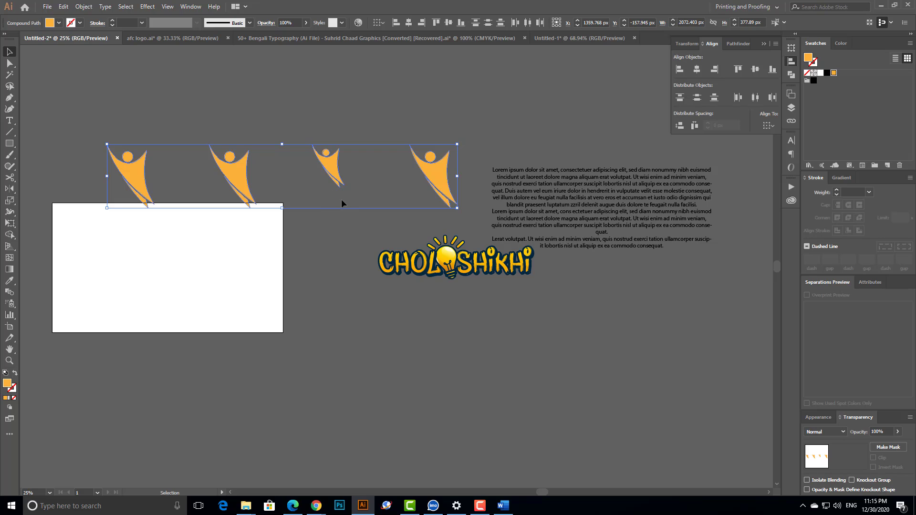
key(ctrl+z)
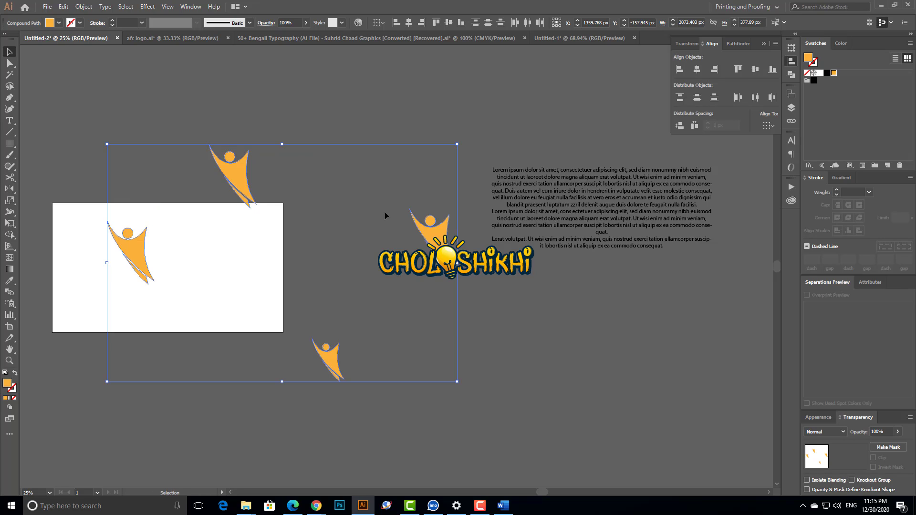
click(756, 72)
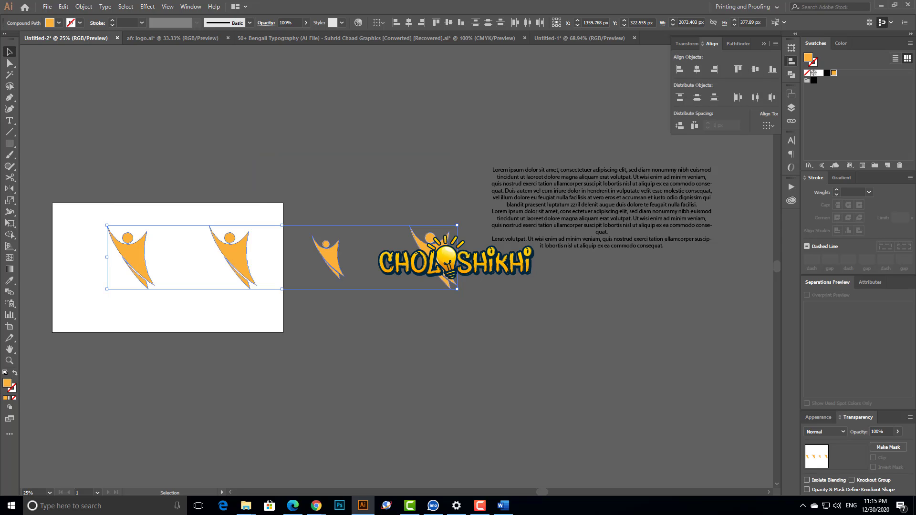
key(ctrl+z)
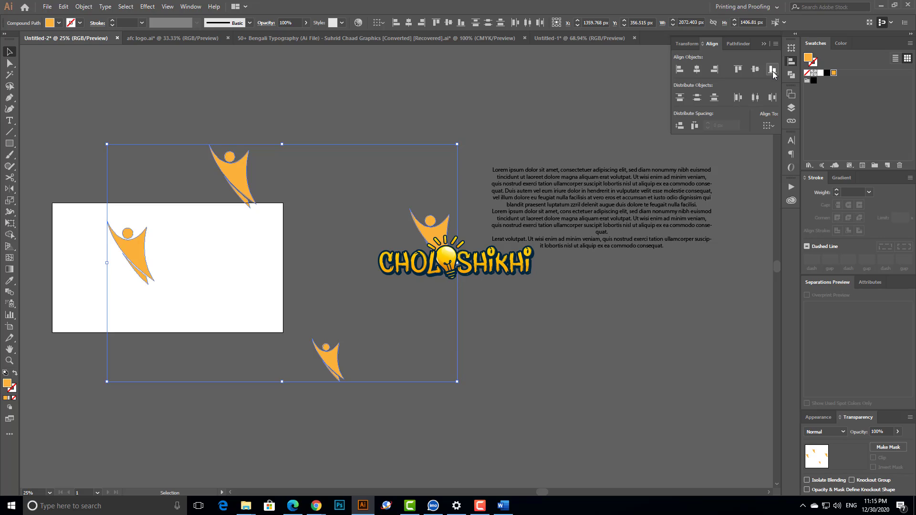
Step: Align the four figures to their bottom edges and deselect them
click(773, 71)
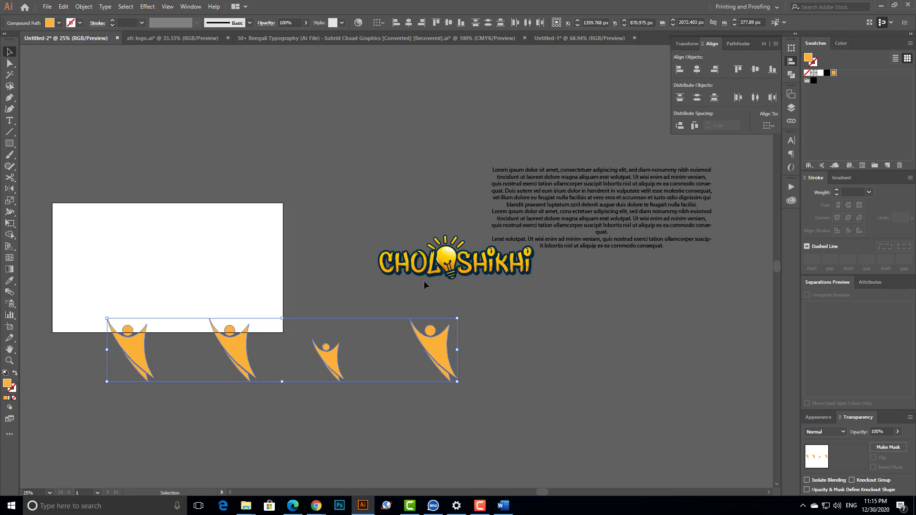
key(ctrl+minus)
key(ctrl+minus)
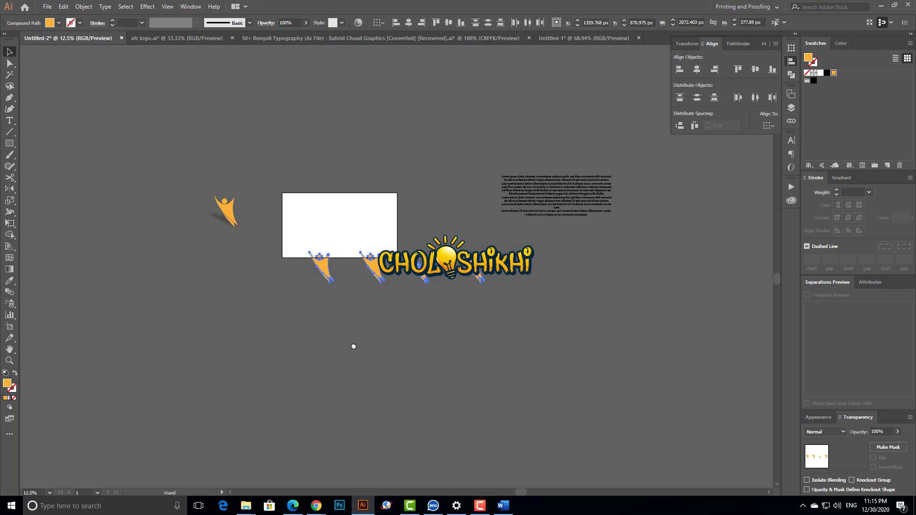
drag(353, 346, 429, 354)
drag(373, 244, 582, 342)
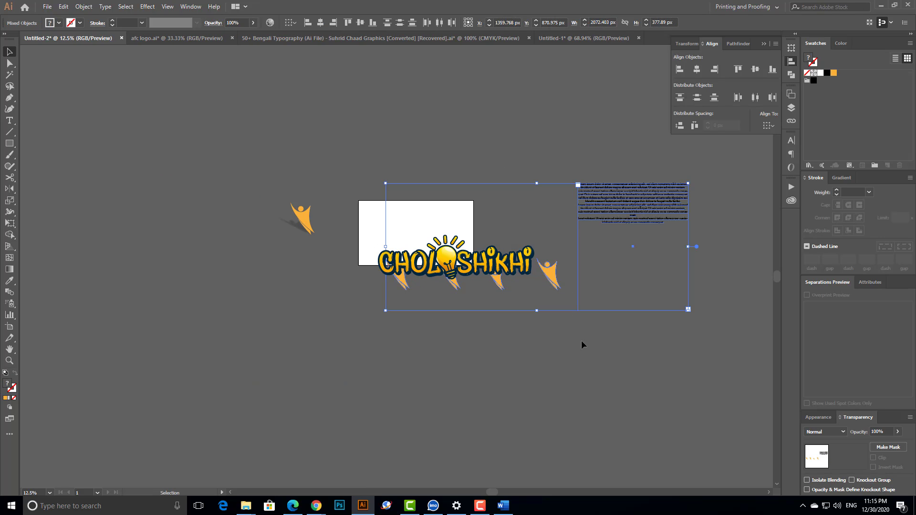
click(583, 376)
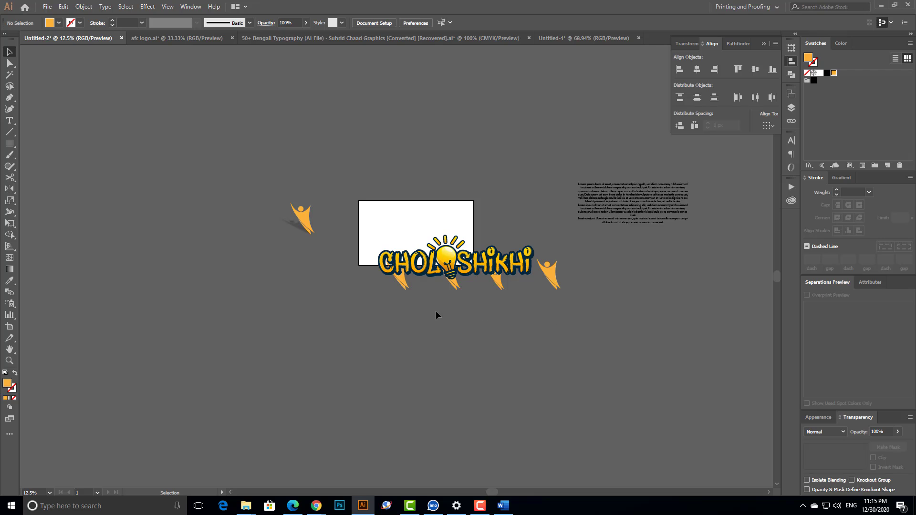
scroll(621, 315, up, 4)
drag(338, 350, 550, 402)
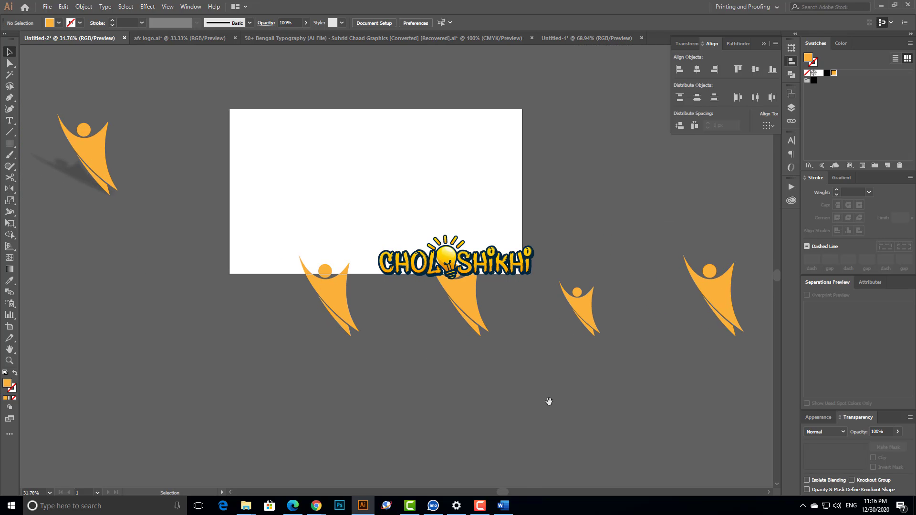
scroll(549, 401, down, 3)
scroll(530, 366, up, 2)
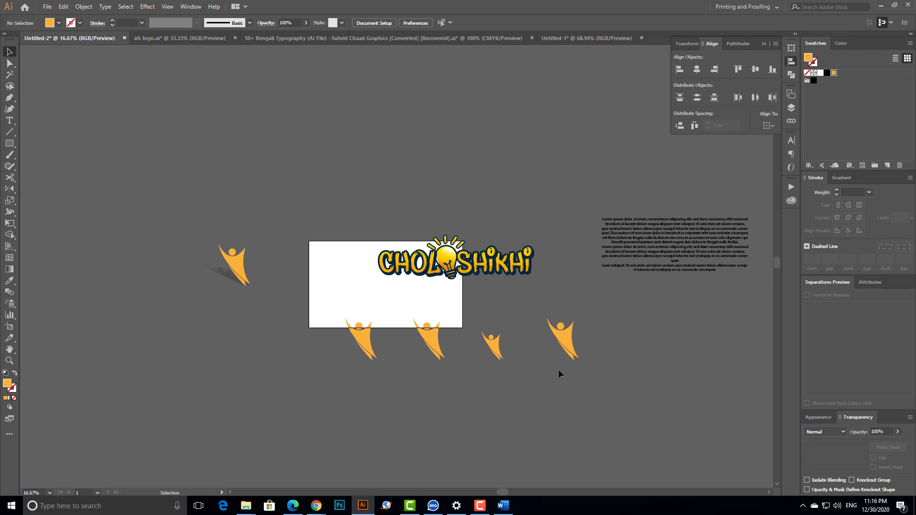
Step: Undo the bottom alignment of the four figures and clear the selection
drag(328, 295, 576, 385)
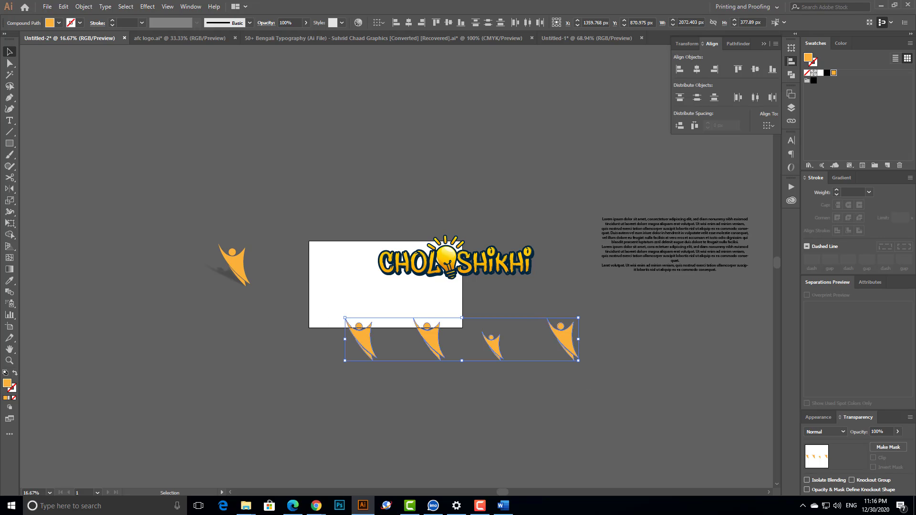
click(434, 317)
key(ctrl+z)
click(450, 395)
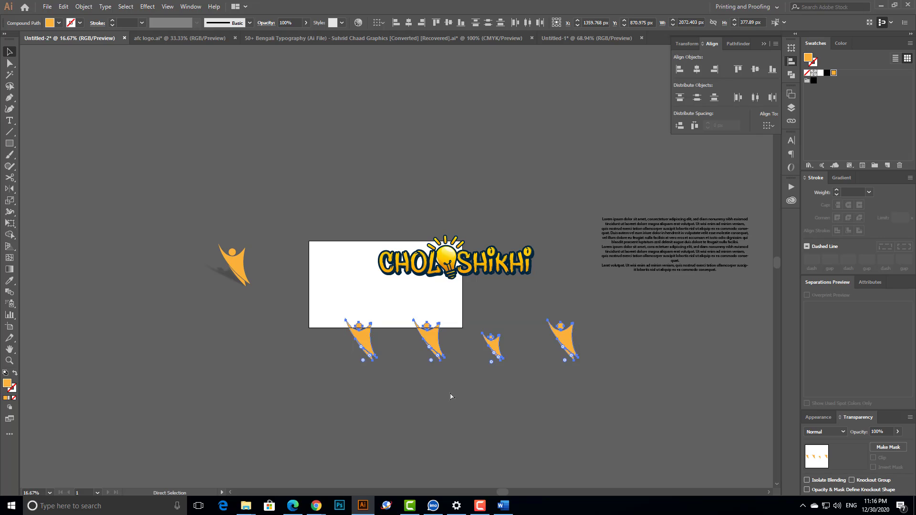
key(ctrl+z)
click(564, 430)
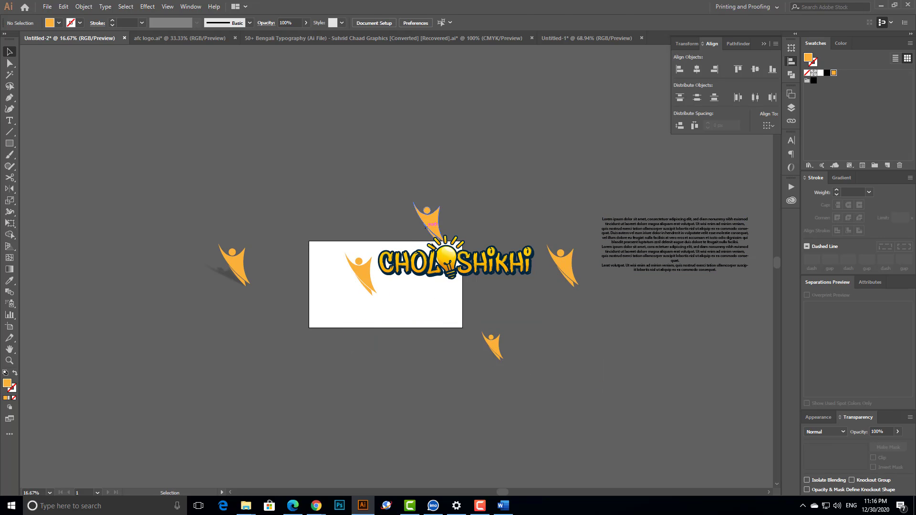
Step: Try aligning the four figures to the artboard's left edge, then undo the alignment and deselect them
drag(338, 186, 560, 370)
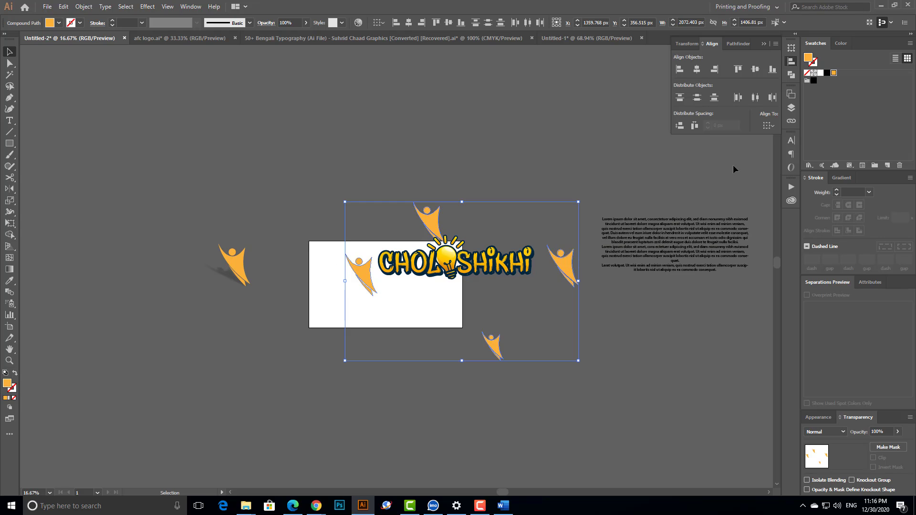
click(768, 125)
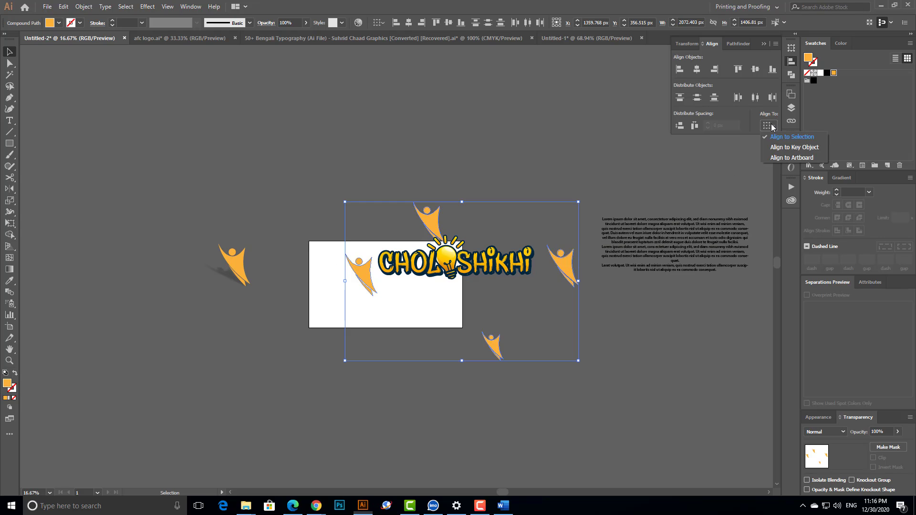
click(781, 158)
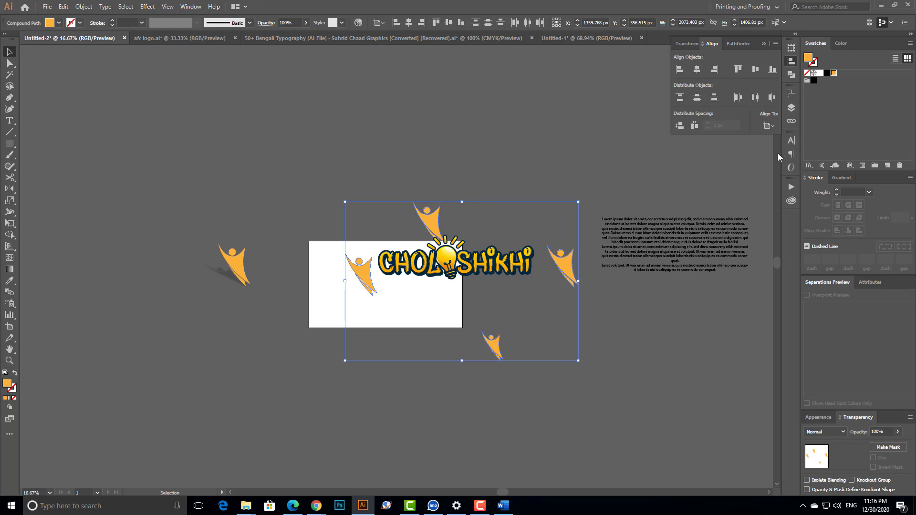
click(680, 71)
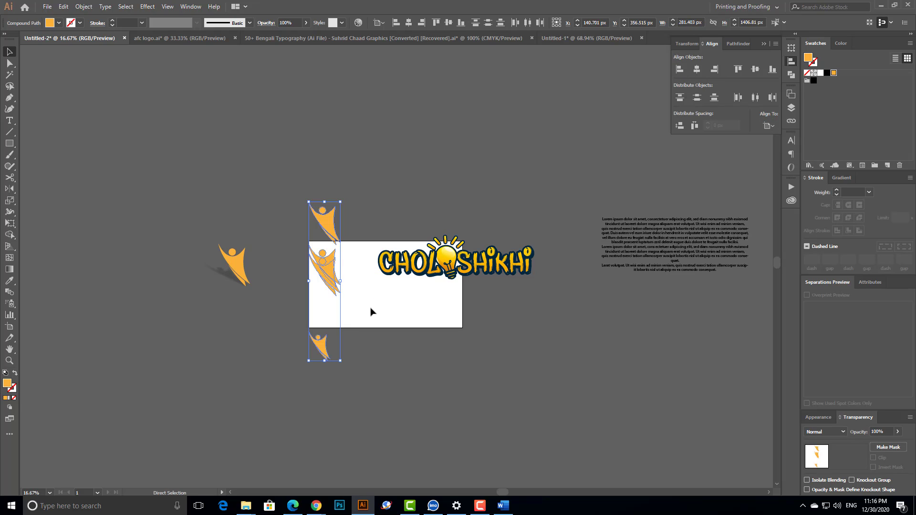
key(ctrl+z)
click(531, 401)
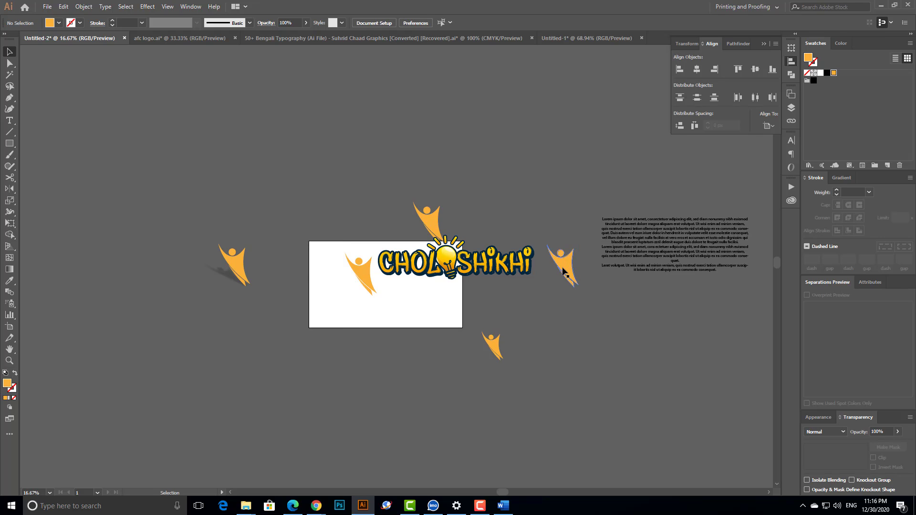
Step: Stagger the four figures vertically: one above the artboard, one over its upper edge, one at its lower right corner, the small one below
drag(563, 270, 401, 365)
drag(488, 288, 458, 311)
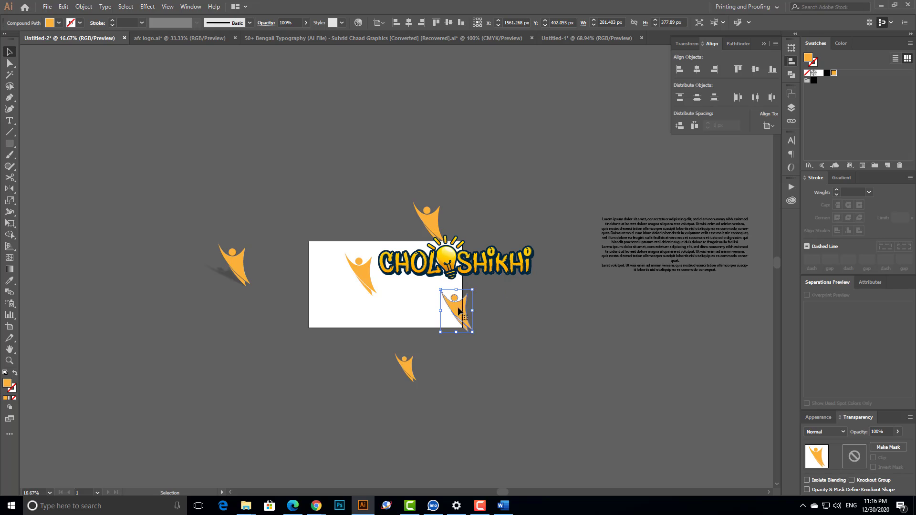
drag(427, 224, 417, 181)
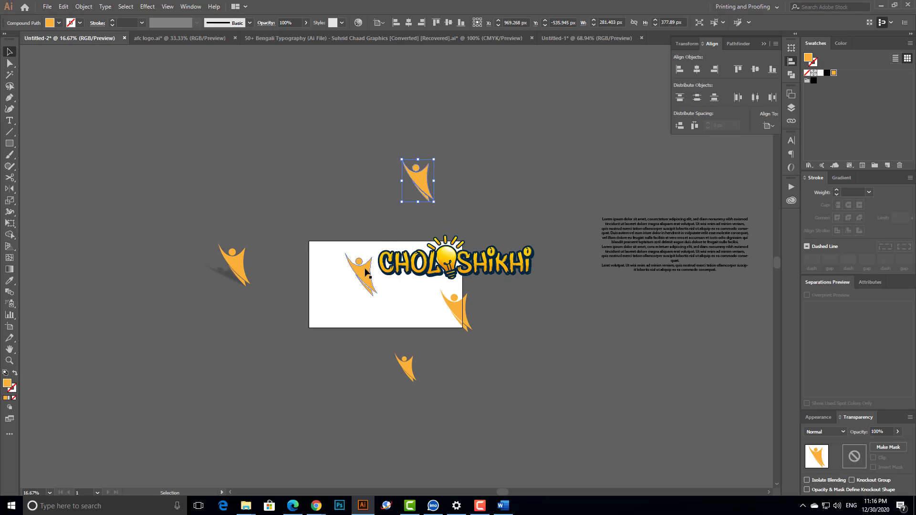
drag(361, 272, 366, 236)
Step: Try aligning the four staggered figures to their left edges relative to the selection, undo it and clear the selection
drag(444, 198, 327, 389)
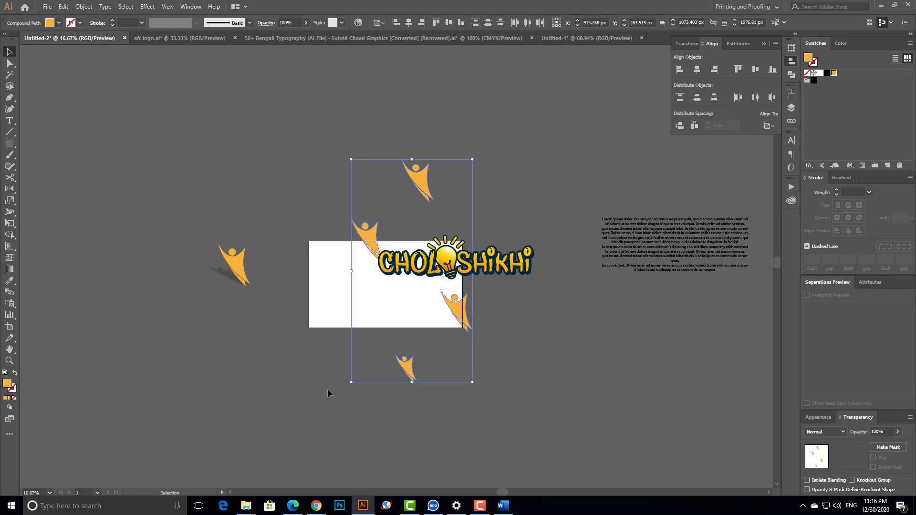
click(768, 127)
click(765, 134)
click(680, 69)
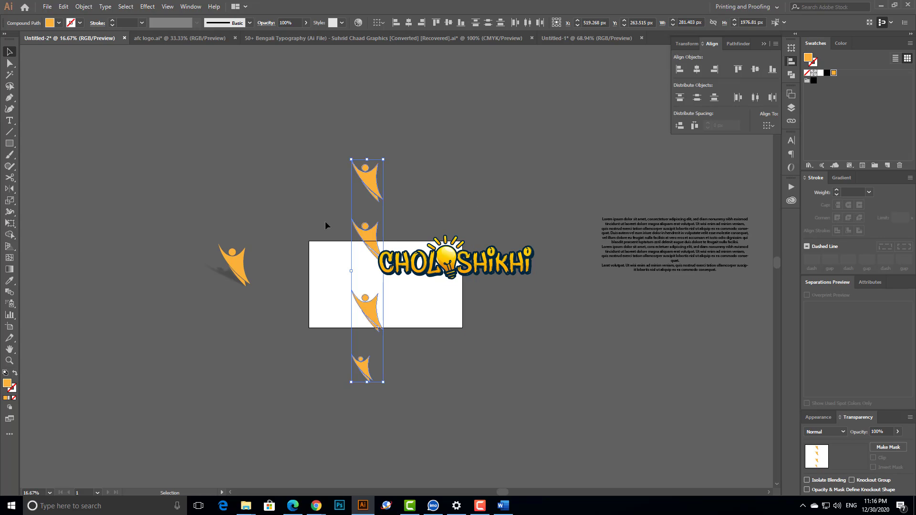
click(470, 199)
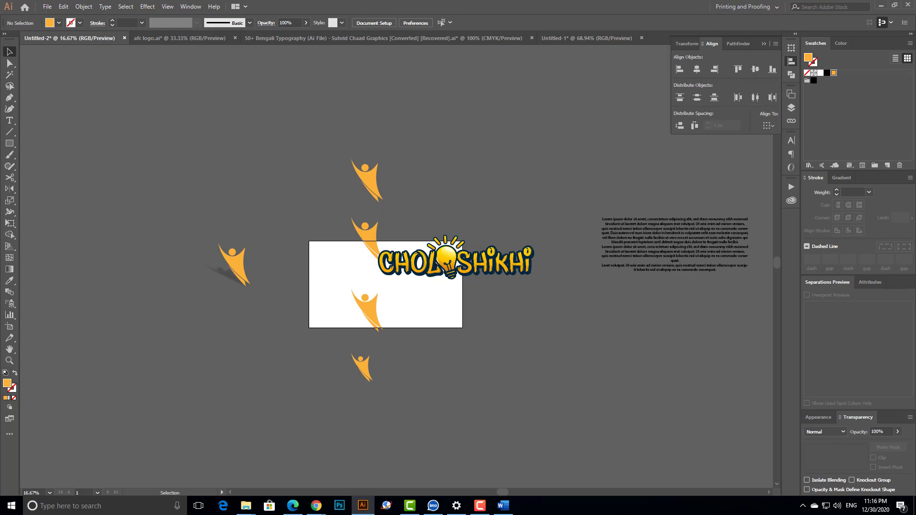
key(ctrl+z)
click(505, 190)
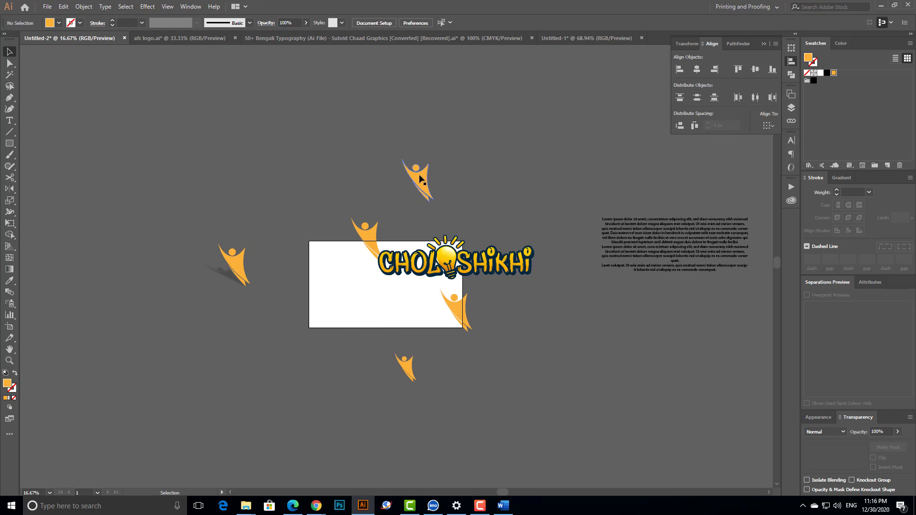
Step: Try aligning the four figures to the selection's left edge and to its right edge, undoing each alignment
click(418, 183)
drag(287, 469, 357, 425)
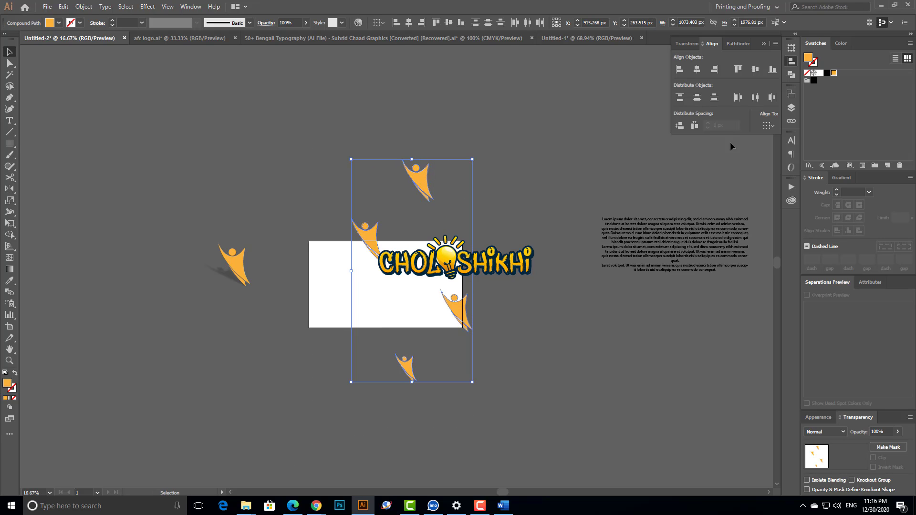
click(679, 73)
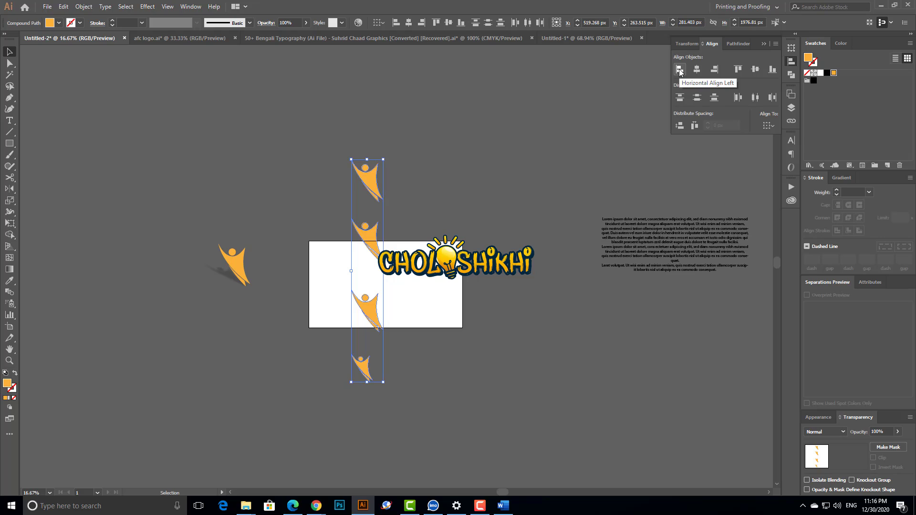
key(ctrl+z)
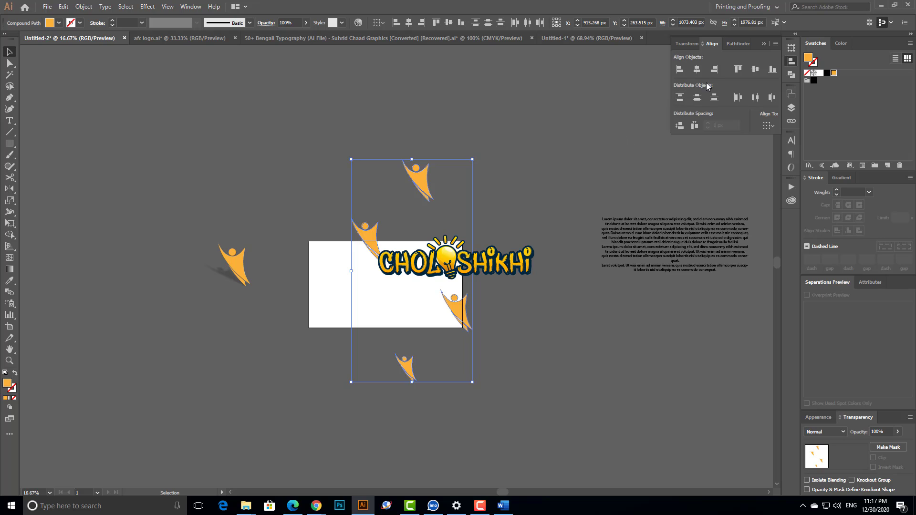
click(718, 70)
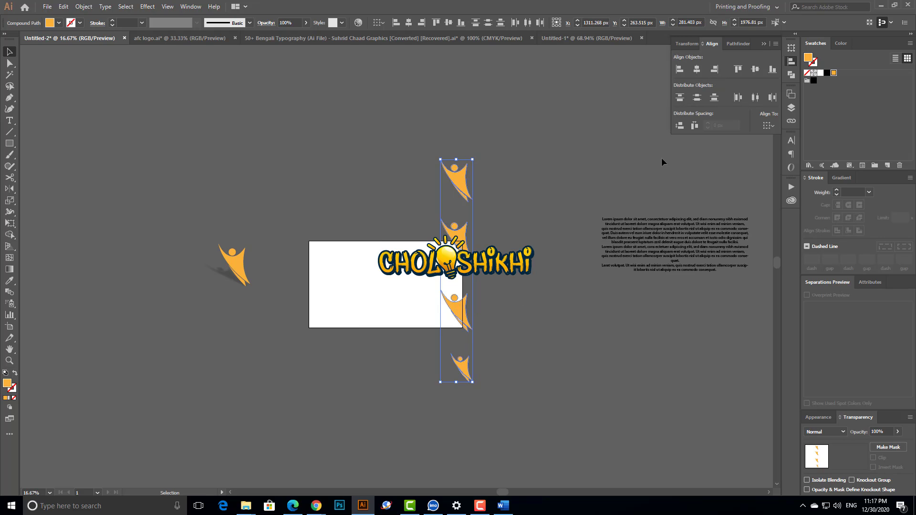
key(ctrl+z)
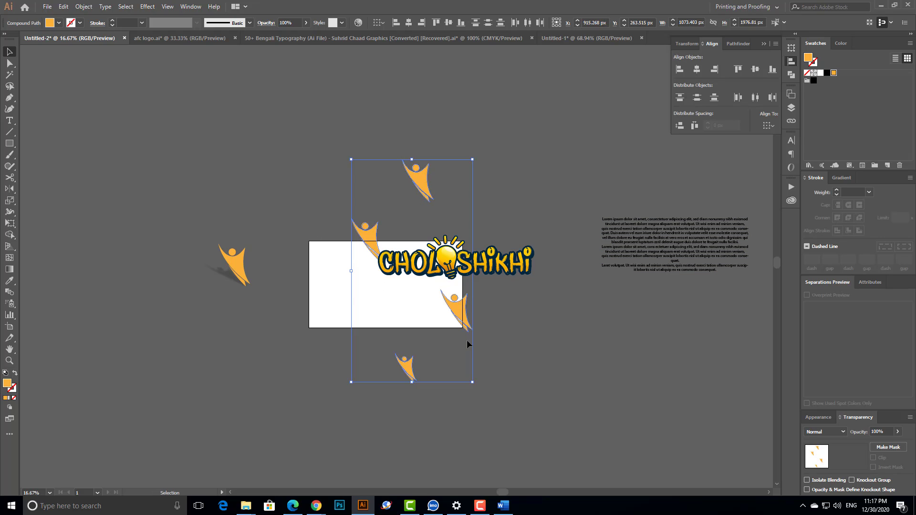
Step: Examine the artboard's upper left corner up close and return to the view of all figures
key(ctrl+space)
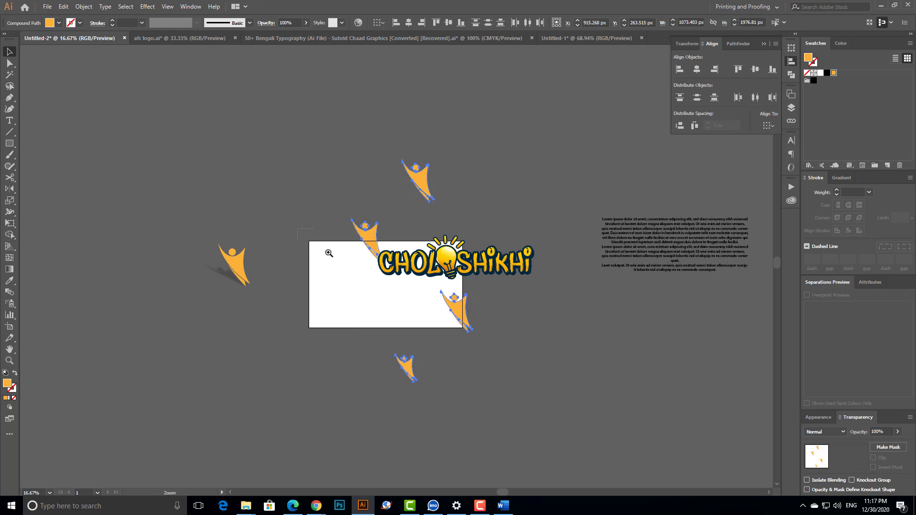
click(310, 240)
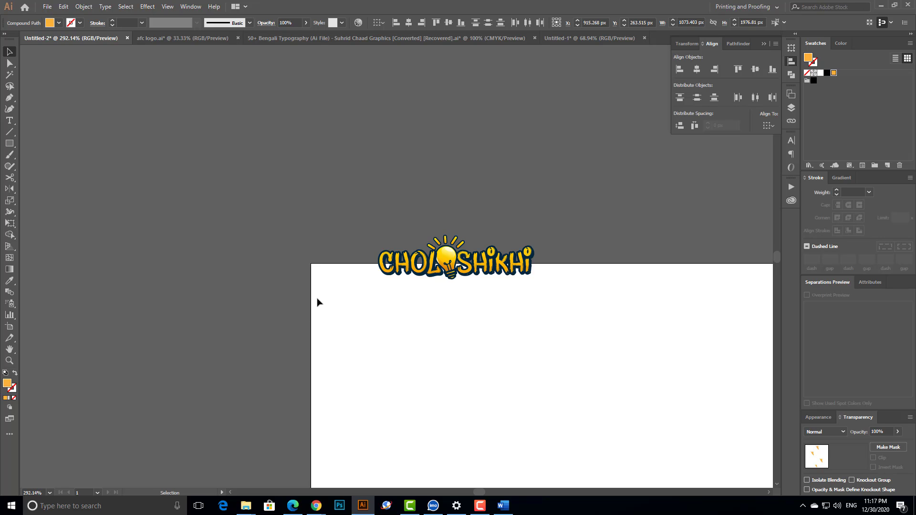
key(ctrl+minus)
key(ctrl+minus)
key(ctrl+minus)
key(ctrl+minus)
key(ctrl+minus)
key(ctrl+minus)
key(ctrl+minus)
key(ctrl+minus)
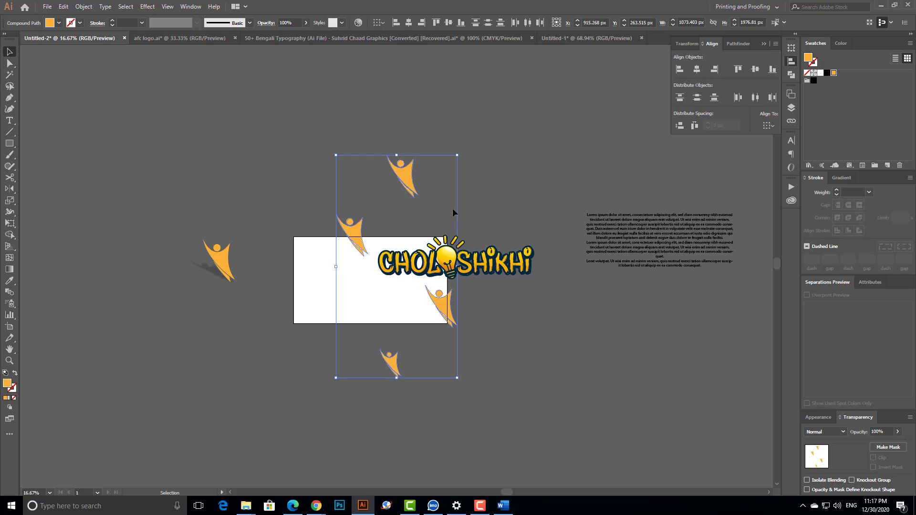
Step: Set the alignment reference to the artboard and align the four figures to its left edge
click(770, 125)
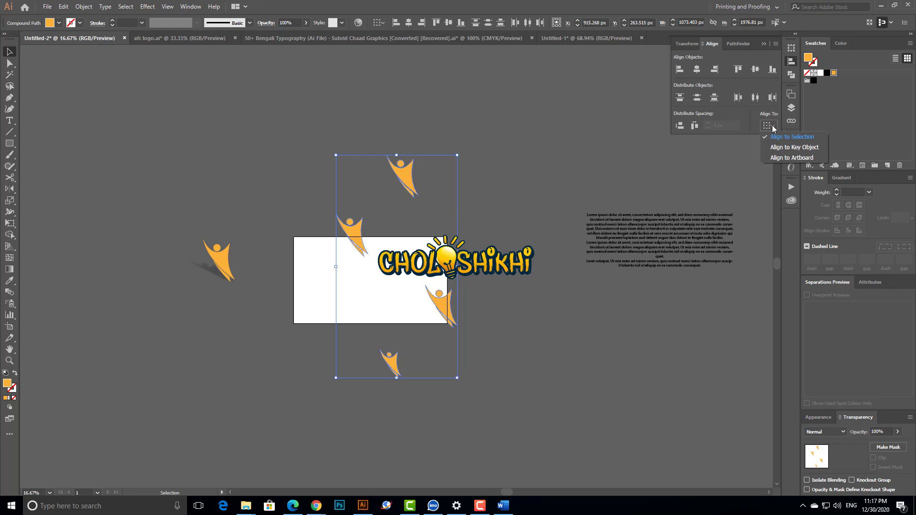
click(787, 158)
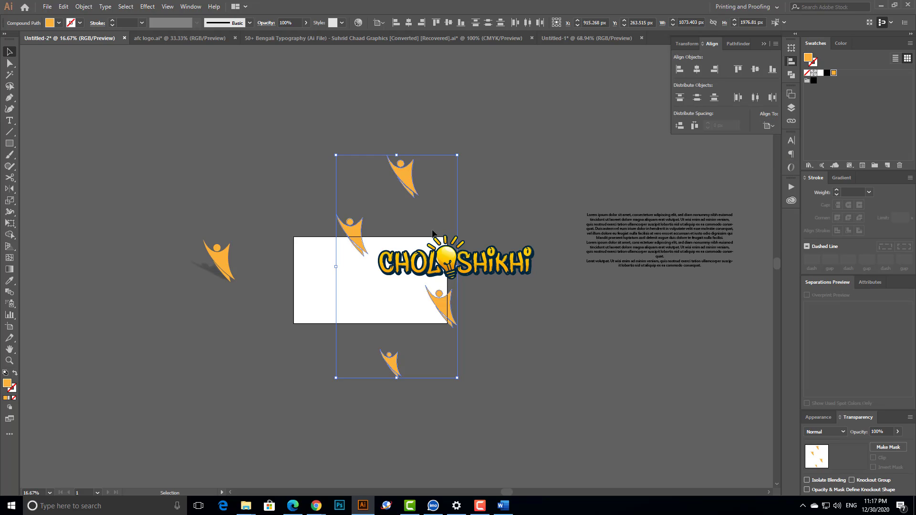
click(770, 125)
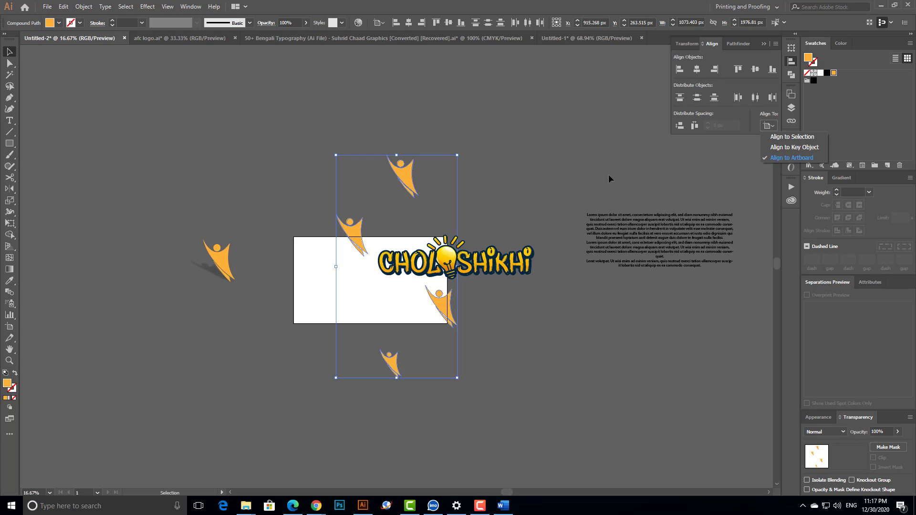
click(786, 158)
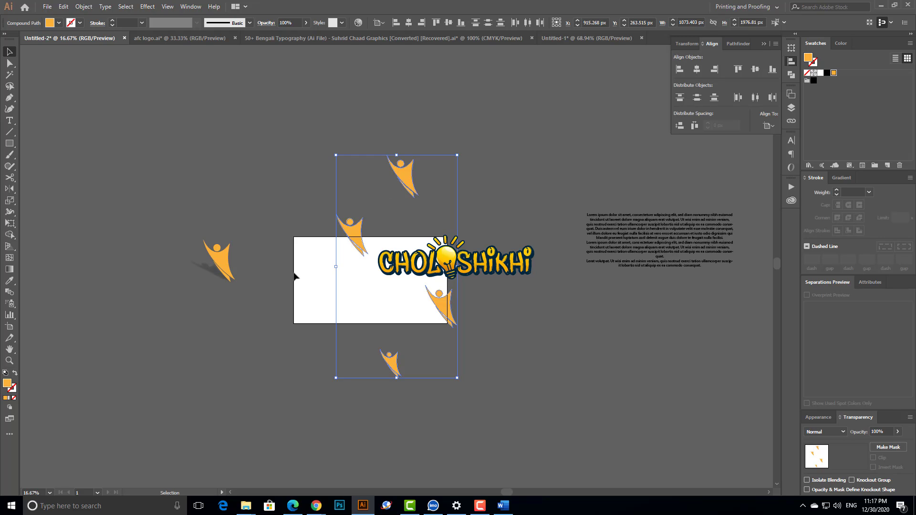
click(680, 72)
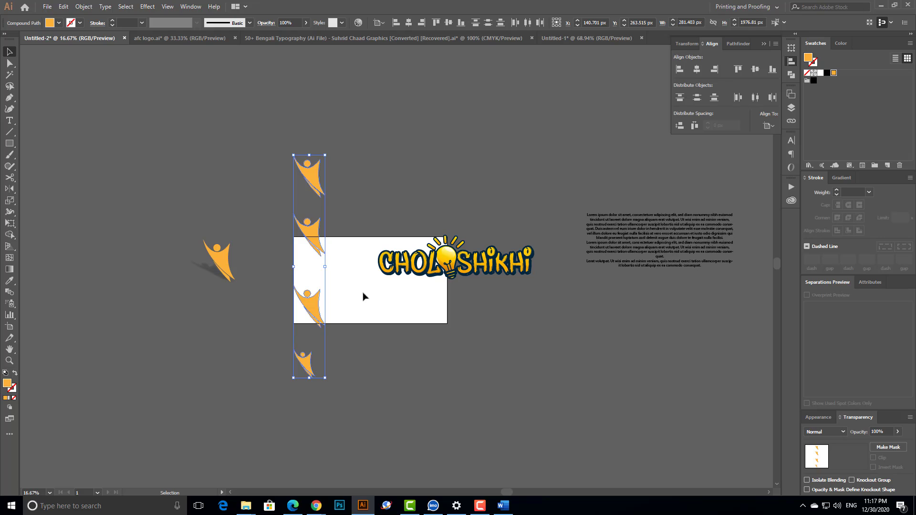
key(ctrl+space)
drag(254, 129, 455, 474)
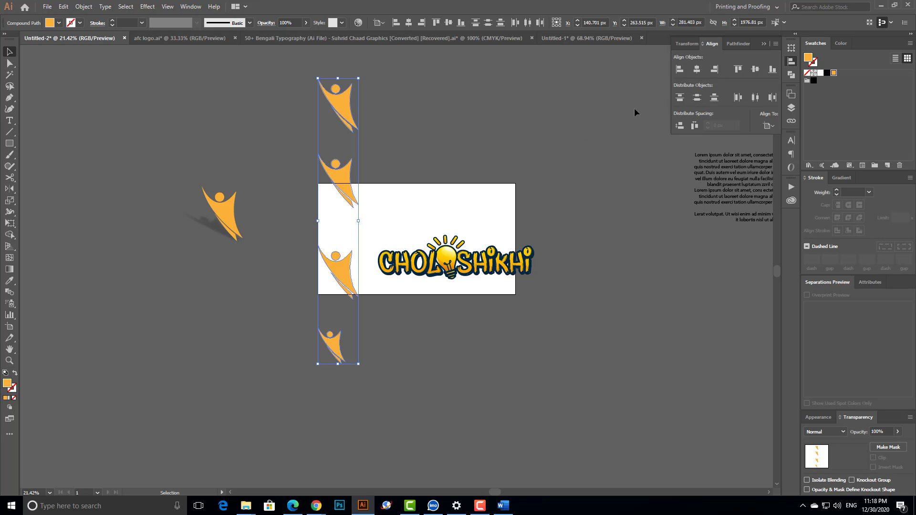
Step: Align the four figures repeatedly to the artboard's horizontal centre, right edge and left edge, ending on the left edge
click(697, 71)
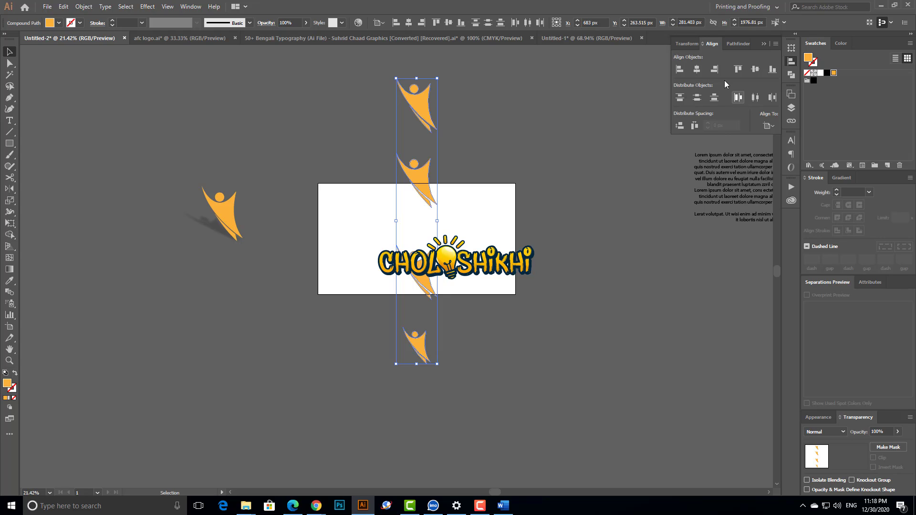
click(715, 69)
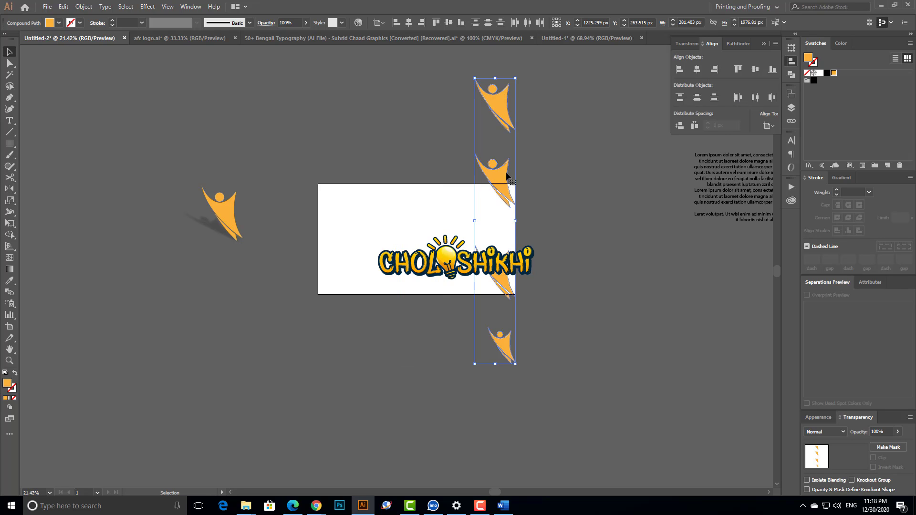
click(680, 70)
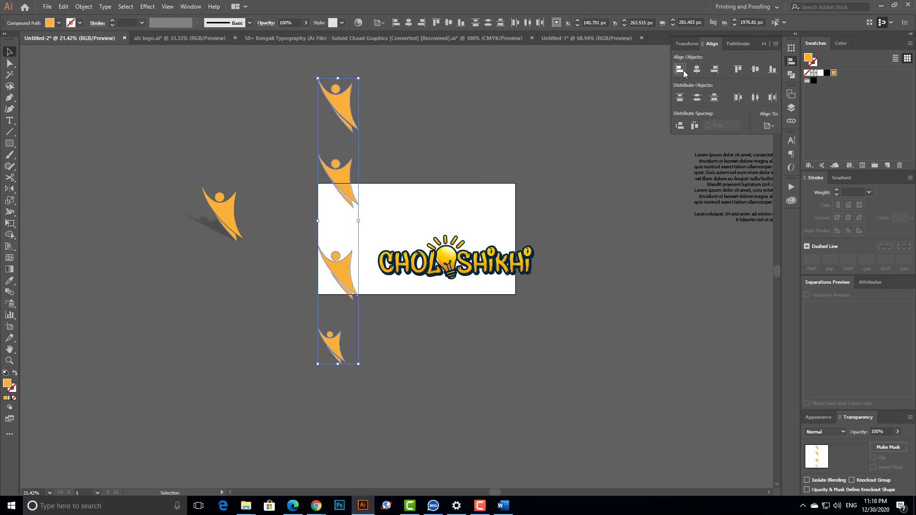
click(698, 70)
click(715, 70)
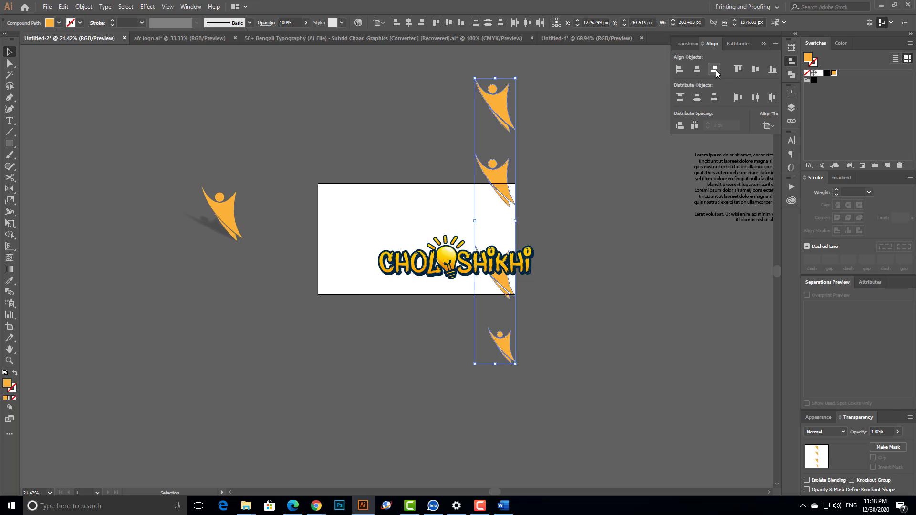
click(698, 70)
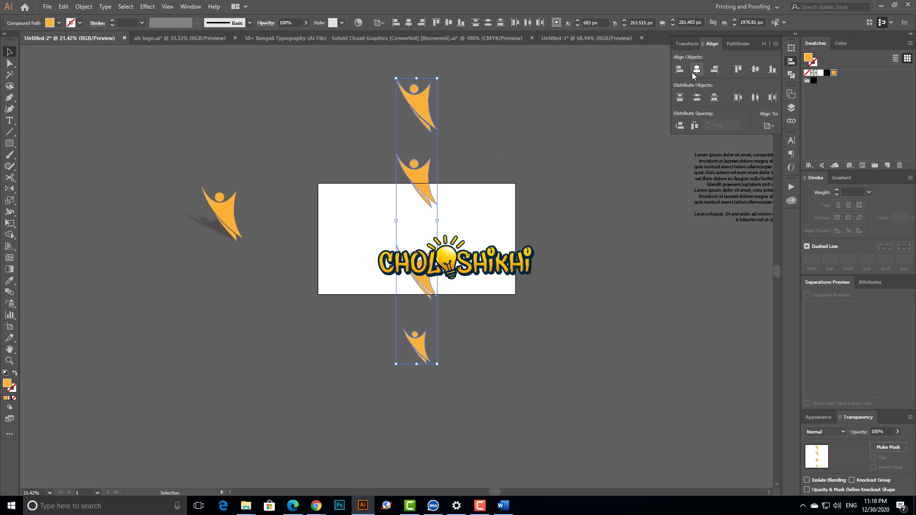
click(680, 71)
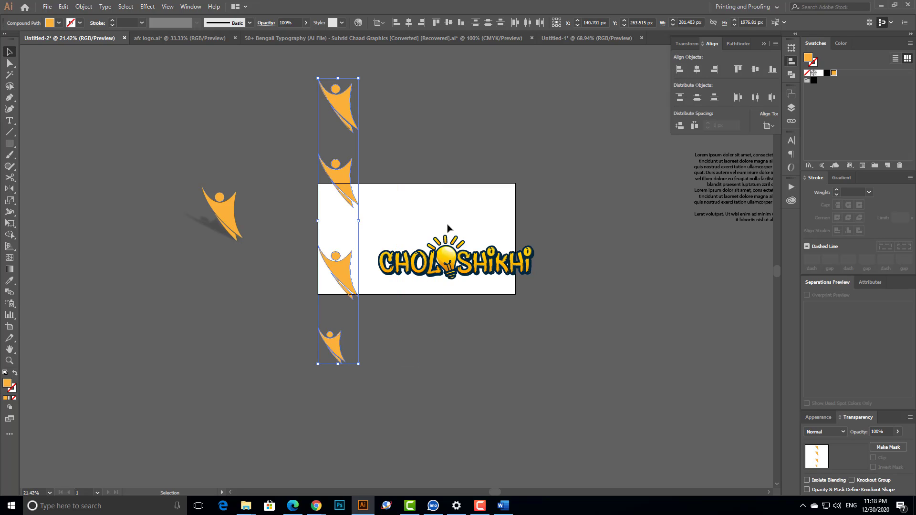
Step: Scatter the four figures again: one above the artboard, one over its upper edge, one at its lower right corner, the small one below left
click(391, 345)
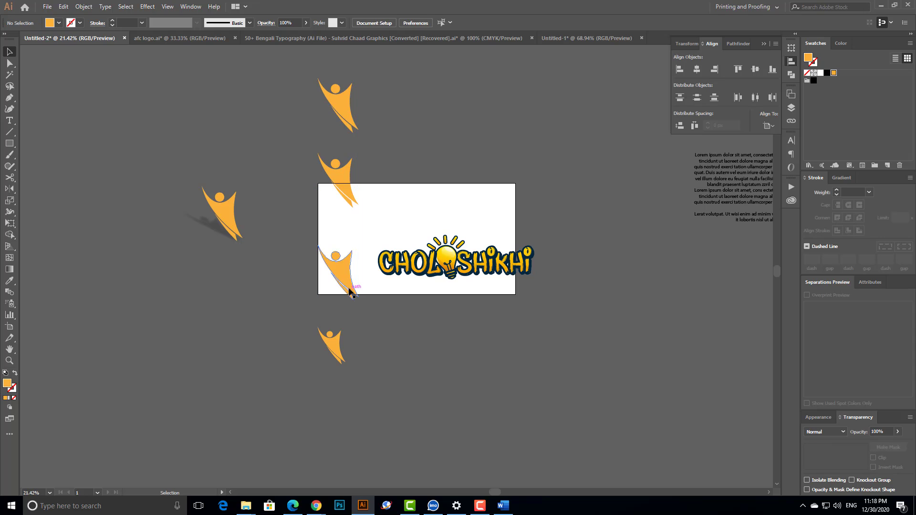
drag(352, 278, 477, 271)
drag(337, 119, 399, 147)
drag(333, 344, 297, 337)
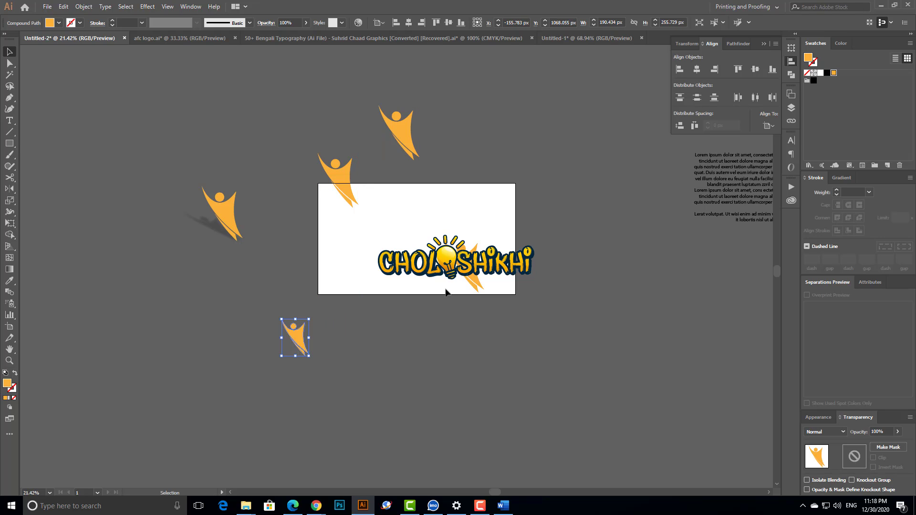
drag(475, 283, 520, 297)
drag(409, 144, 442, 151)
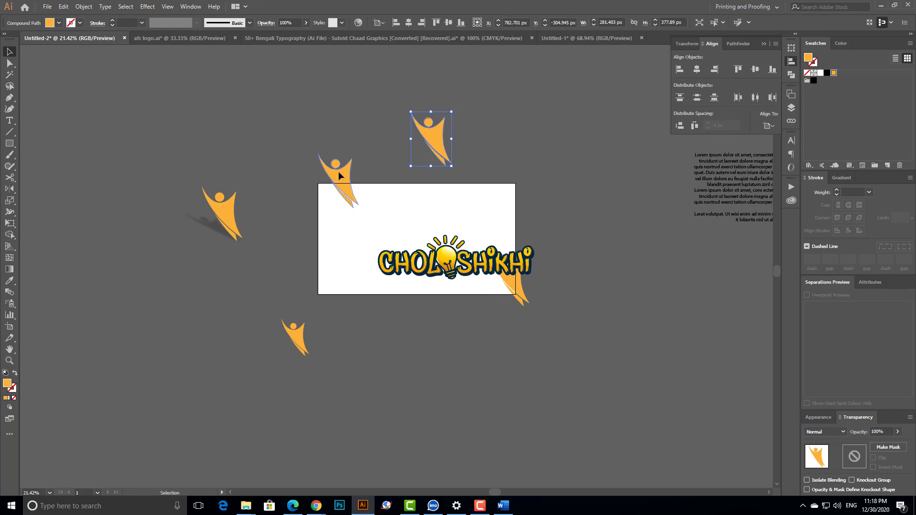
drag(339, 187, 355, 187)
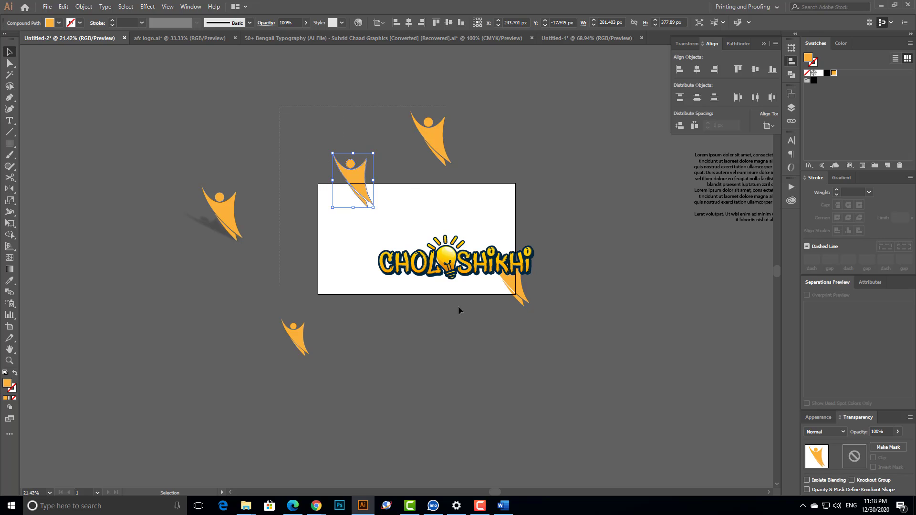
Step: Align the four figures vertically to the artboard's top, centre and bottom, run through the sequence twice and end on the bottom edge
drag(544, 385, 544, 385)
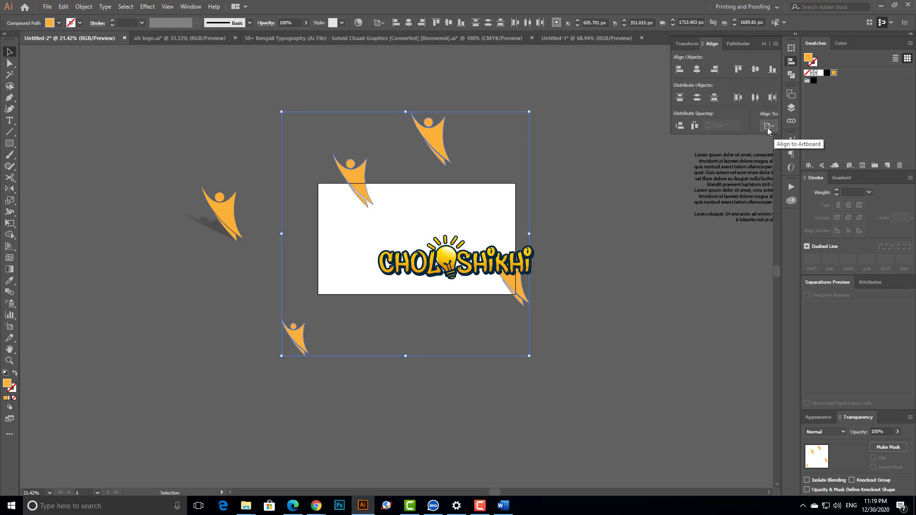
click(738, 69)
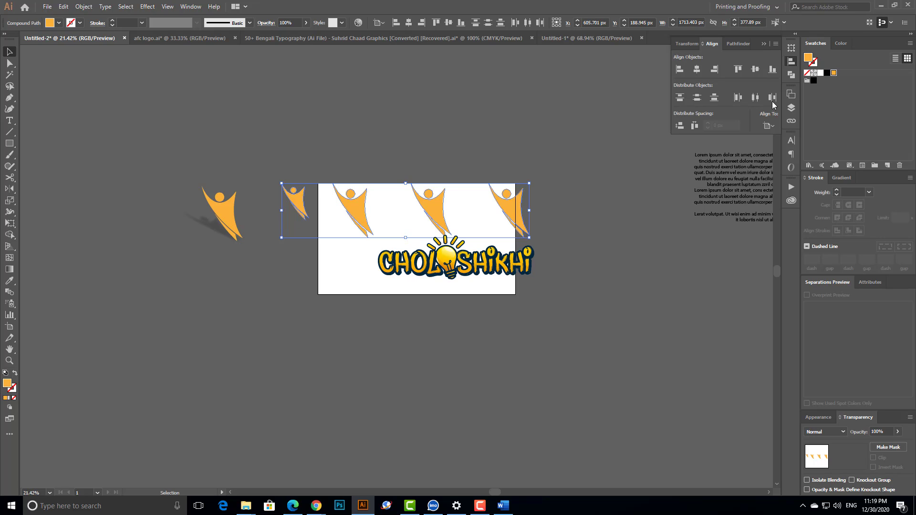
click(756, 70)
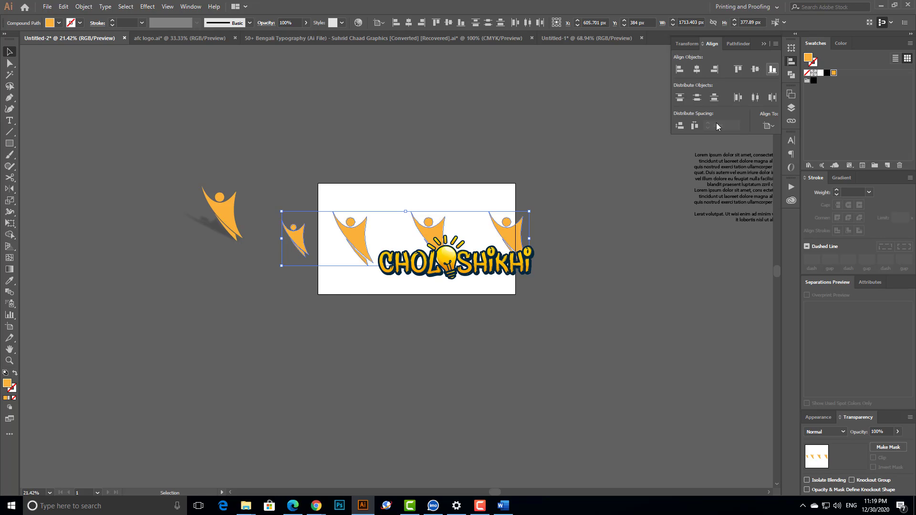
click(773, 70)
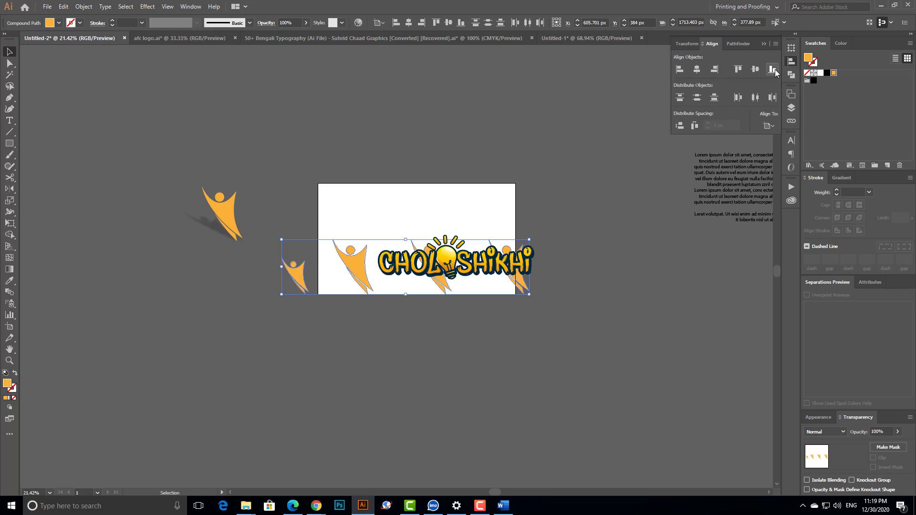
click(741, 69)
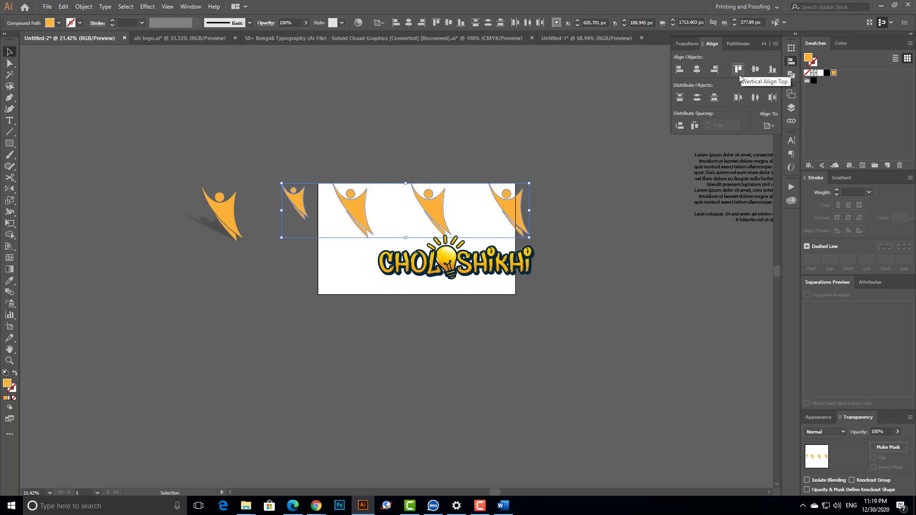
click(757, 70)
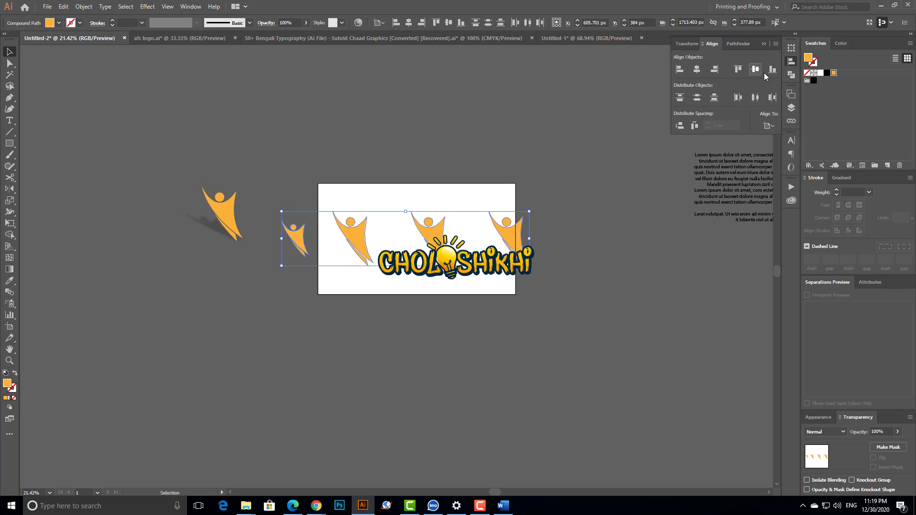
click(773, 70)
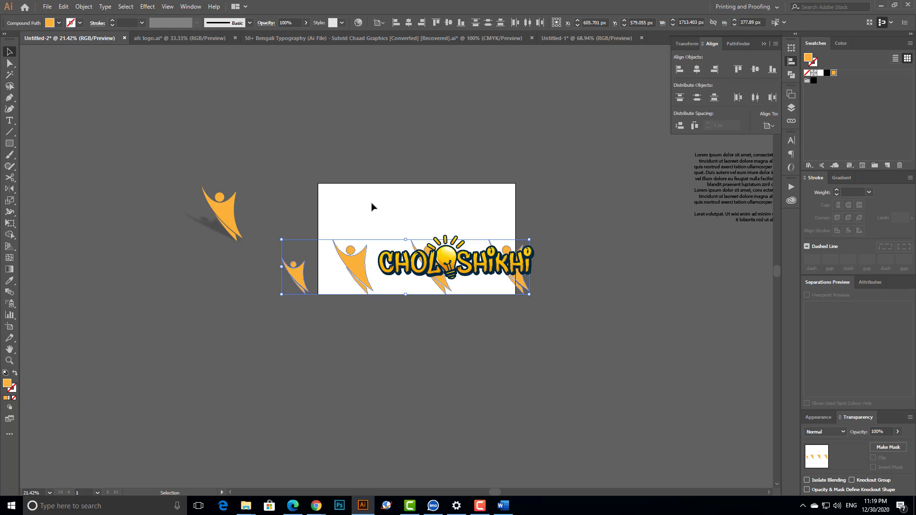
Step: Switch the alignment reference for the four figures to Align to Selection and on to Align to Key Object
click(770, 126)
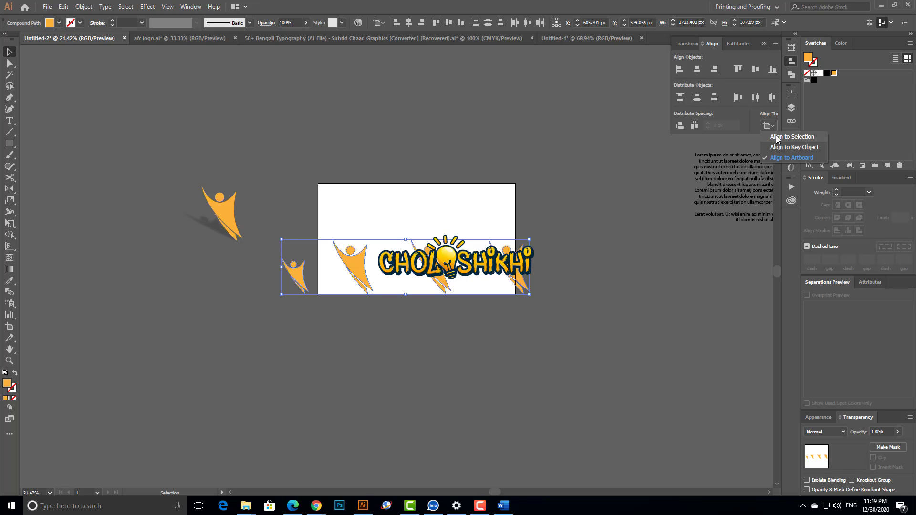
click(814, 137)
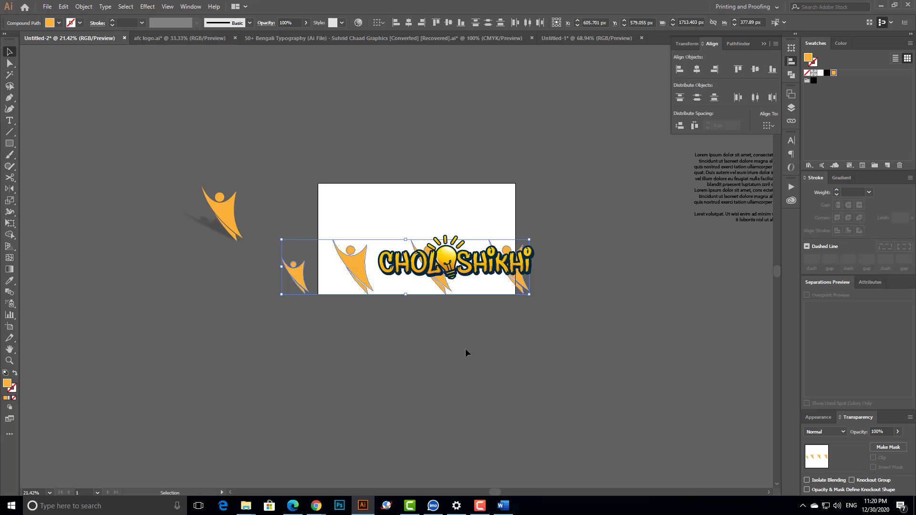
click(768, 125)
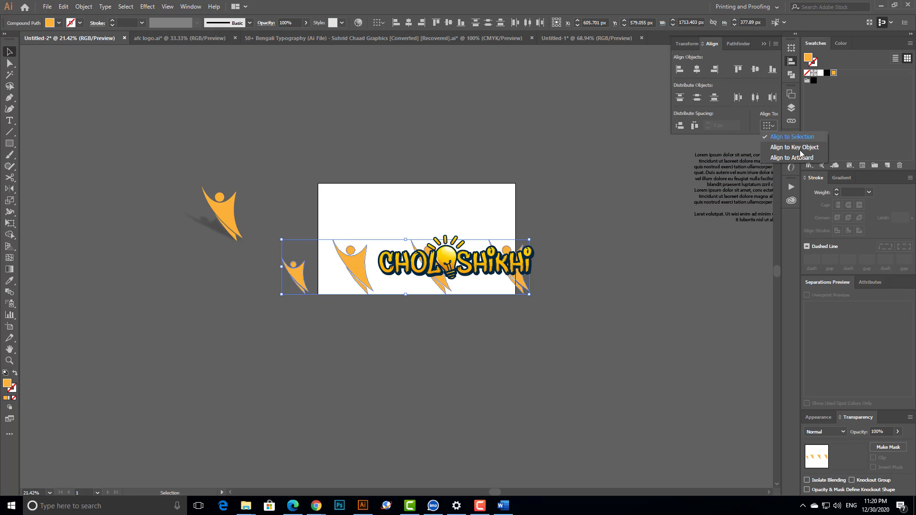
click(795, 147)
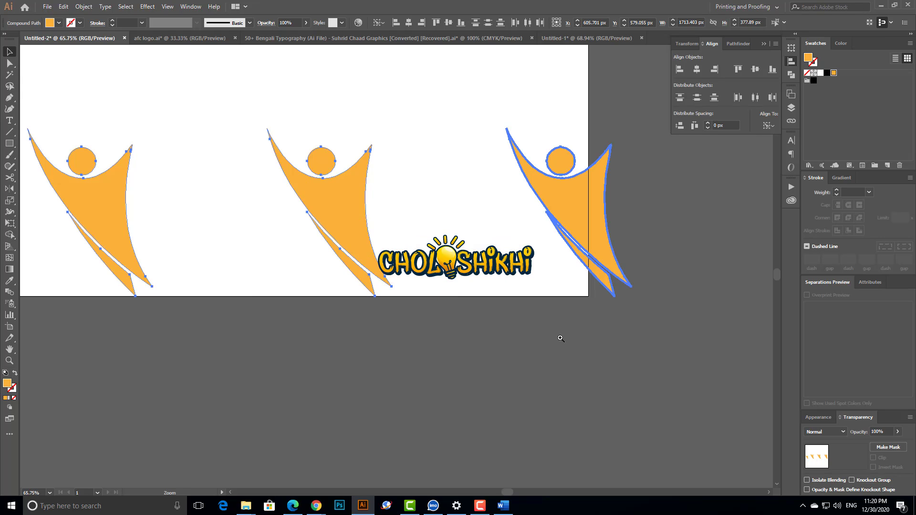
Step: Examine the highlighted key figure up close, return to the view of all figures and clear the selection
scroll(521, 282, up, 5)
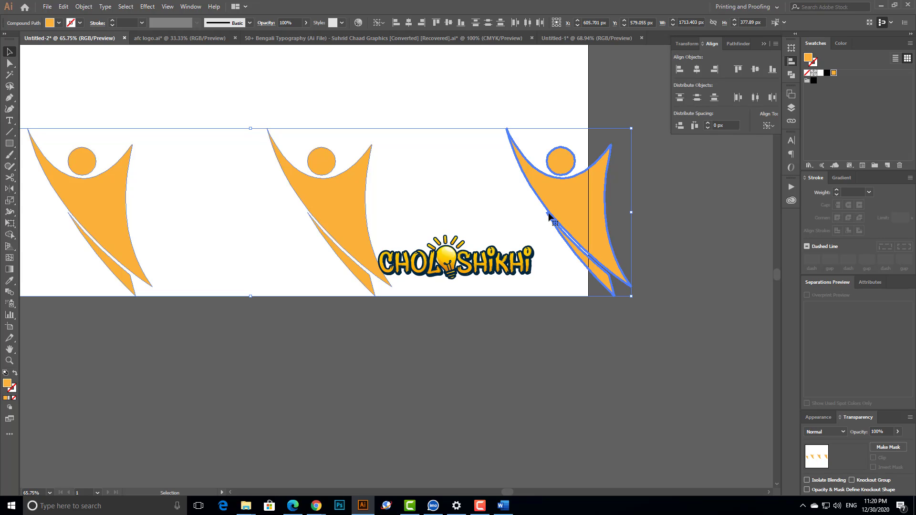
key(ctrl+minus)
key(ctrl+minus)
key(ctrl+minus)
key(ctrl+minus)
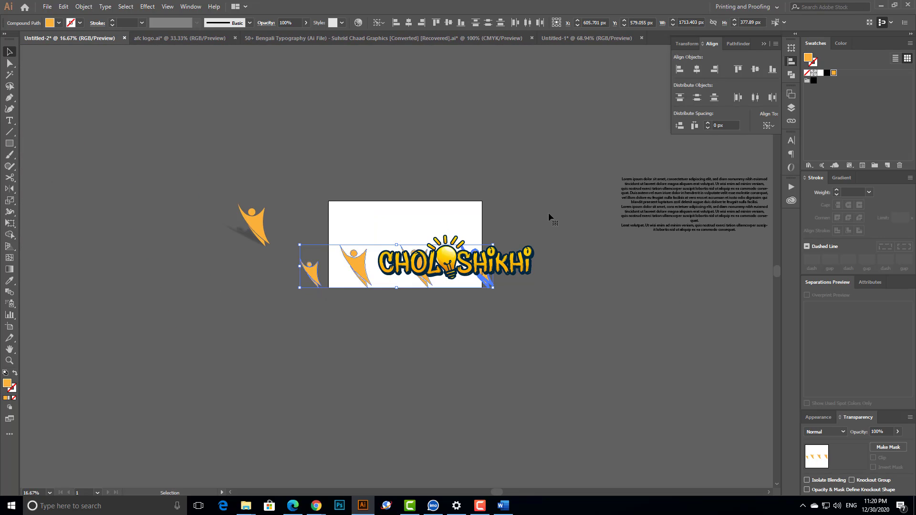
click(343, 335)
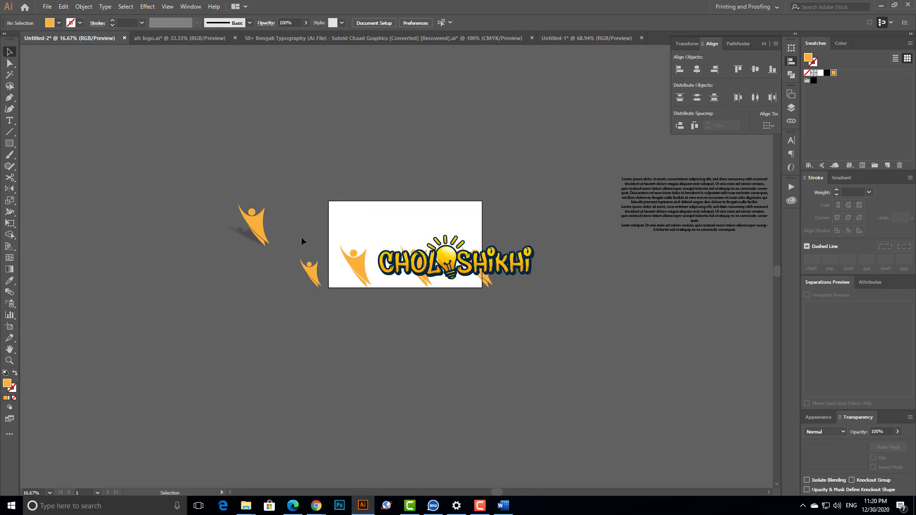
drag(299, 236, 509, 284)
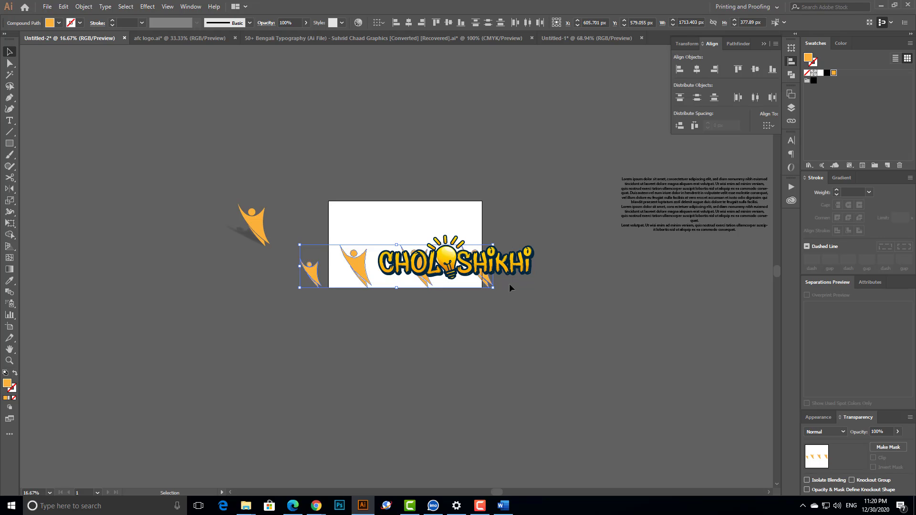
click(768, 127)
click(548, 181)
Step: Scatter the four figures: one in the artboard's upper right corner, the small one across its lower edge, and two below the artboard
click(479, 277)
drag(481, 276, 501, 355)
drag(422, 279, 456, 234)
drag(367, 267, 357, 369)
drag(314, 284, 390, 300)
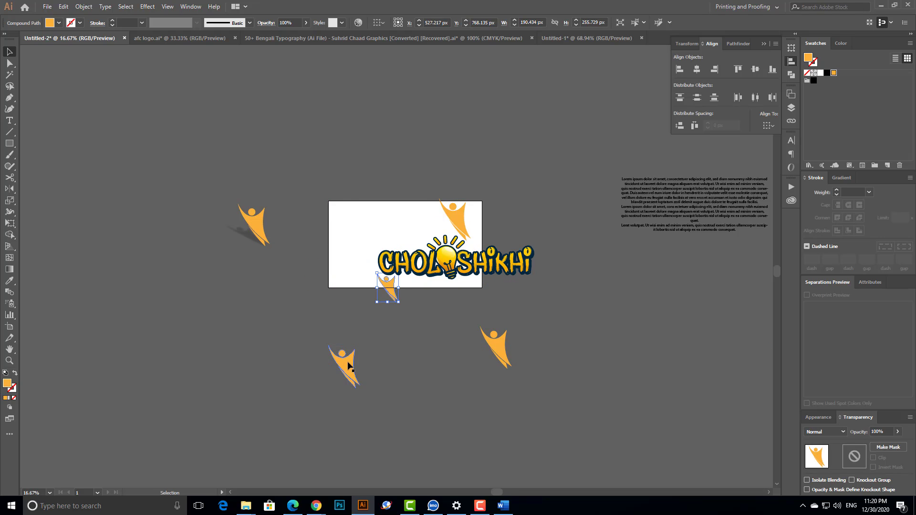
drag(348, 364, 407, 419)
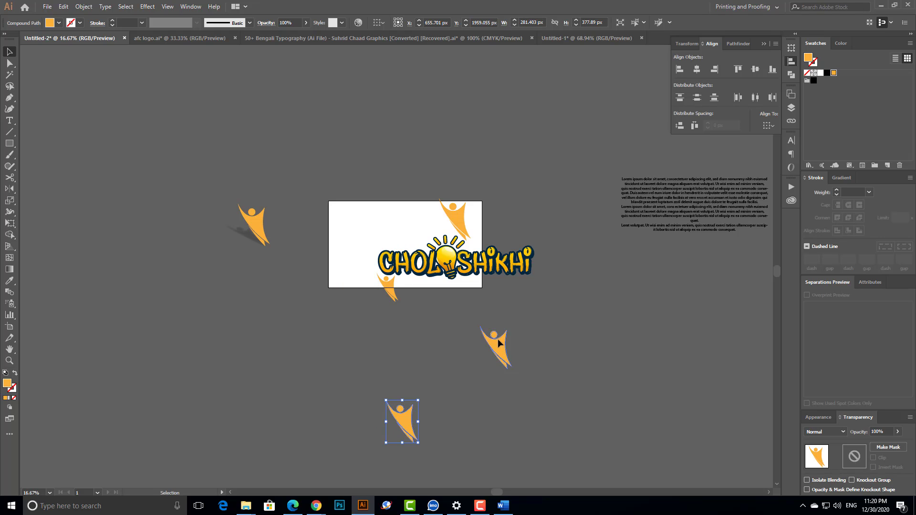
drag(497, 339, 517, 392)
Step: Select the four scattered figures, left-align them with Align to Selection as the reference, and undo the alignment
scroll(534, 333, down, 2)
scroll(526, 311, up, 1)
scroll(526, 311, up, 1)
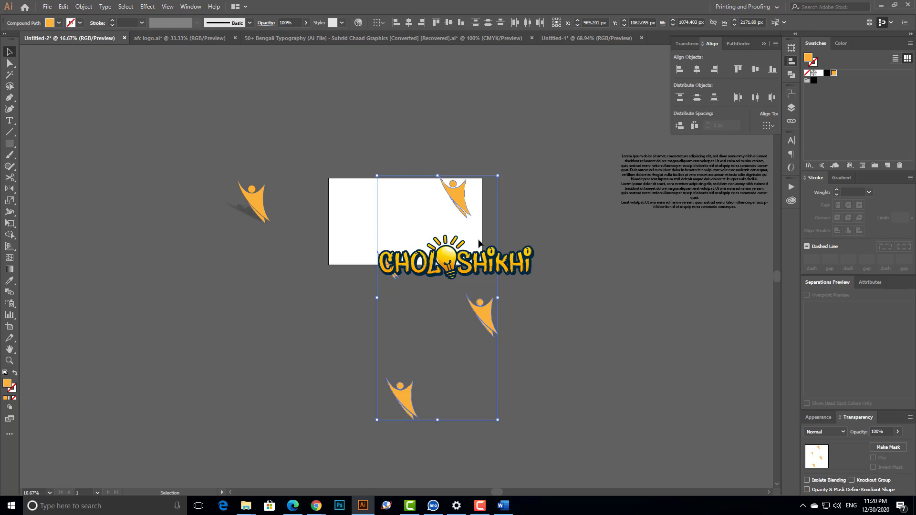
click(770, 128)
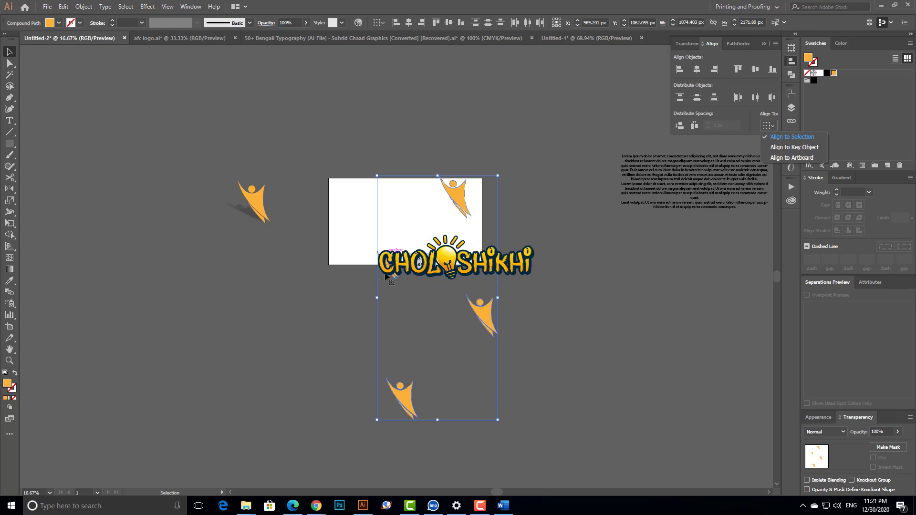
click(678, 70)
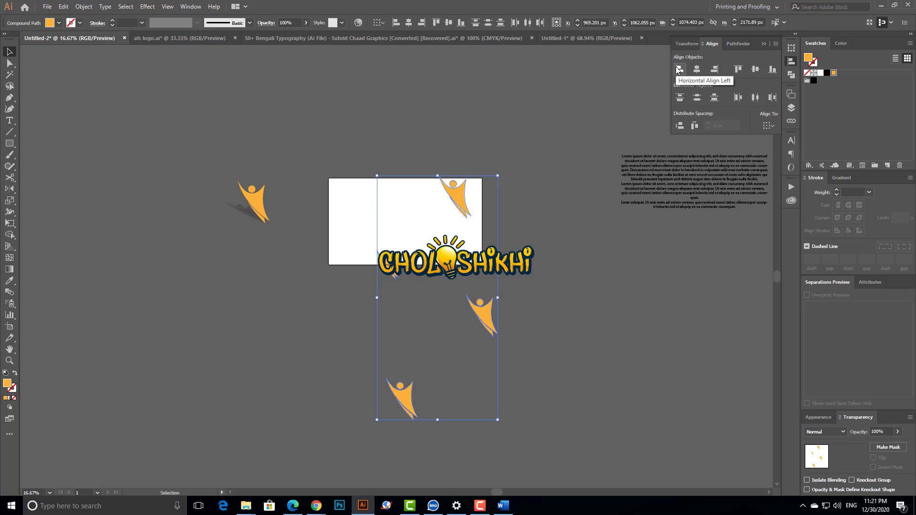
click(677, 70)
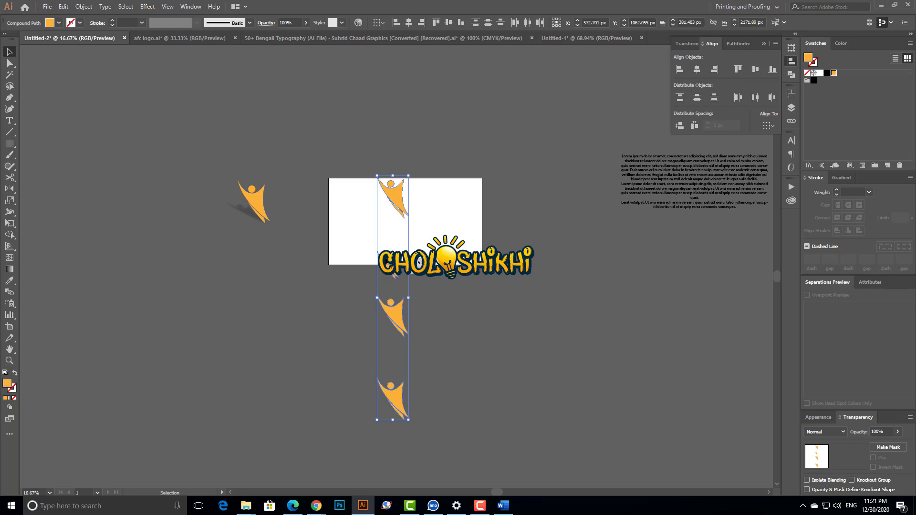
key(ctrl+z)
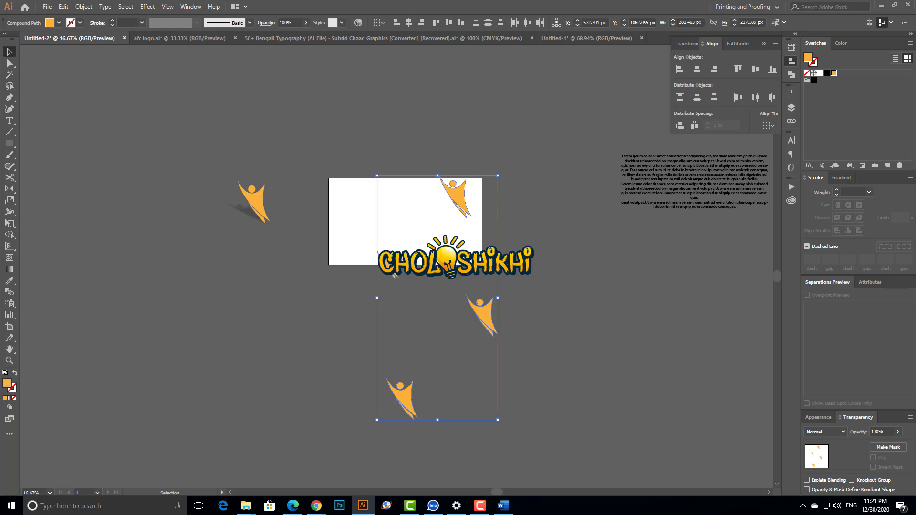
Step: Set the alignment reference to the artboard, align the four figures to its left edge, and undo the alignment
click(768, 125)
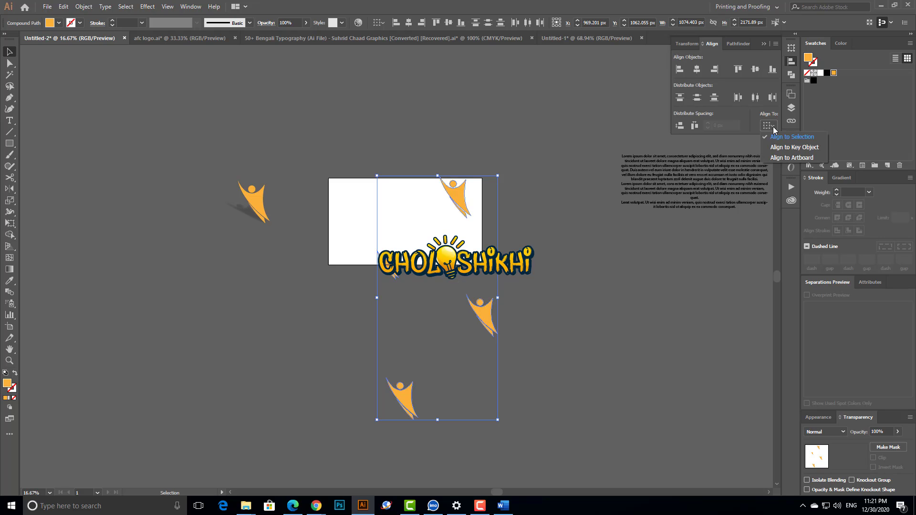
click(776, 159)
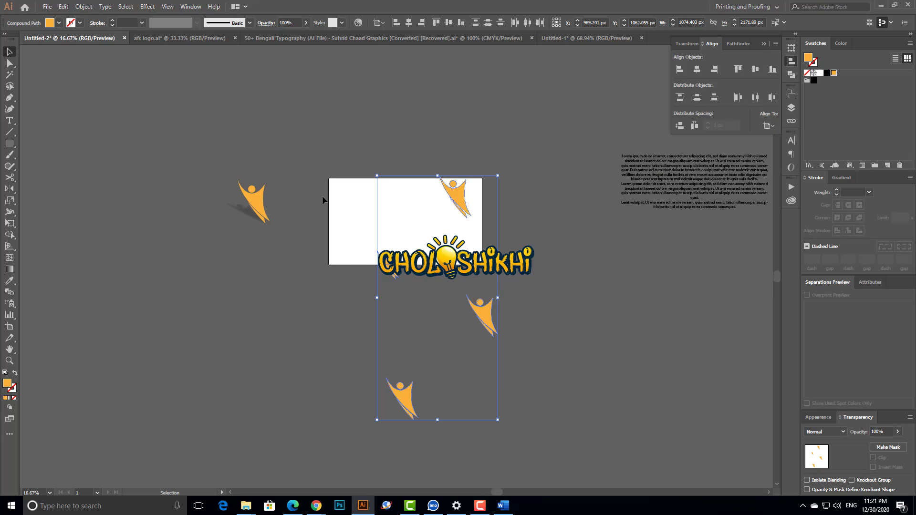
click(680, 69)
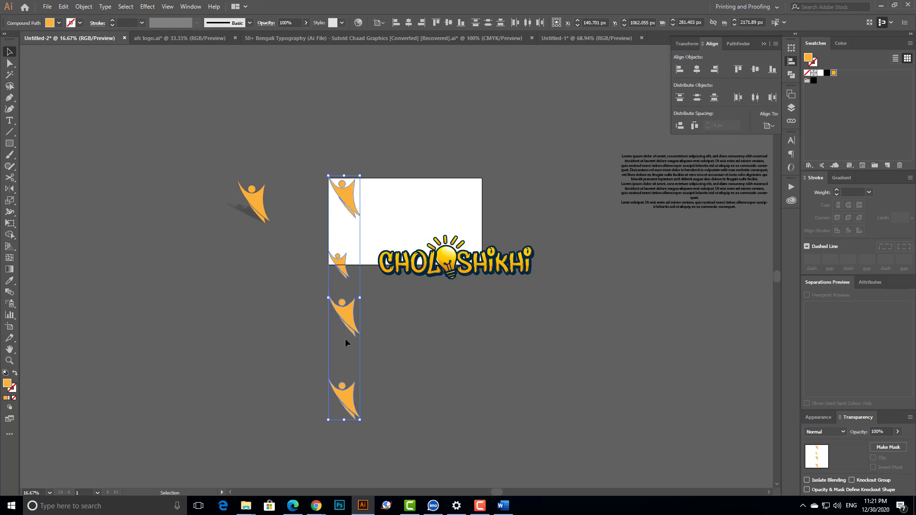
key(ctrl+z)
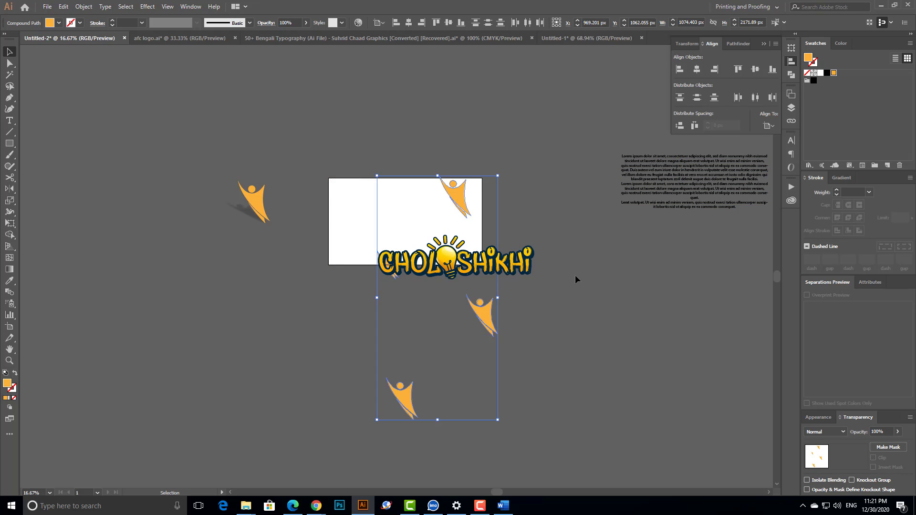
Step: Make the figure in the artboard's upper right corner the key object, left-align the other figures to it, and undo the alignment
click(458, 196)
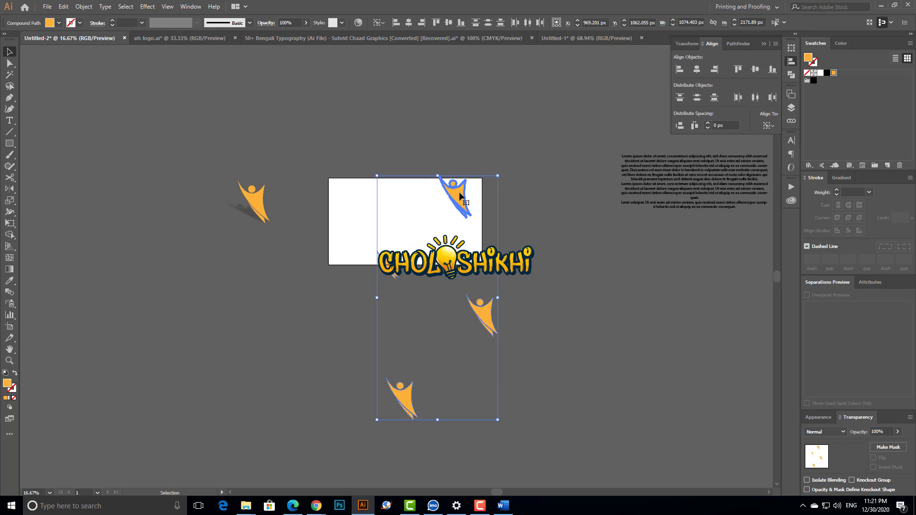
click(460, 196)
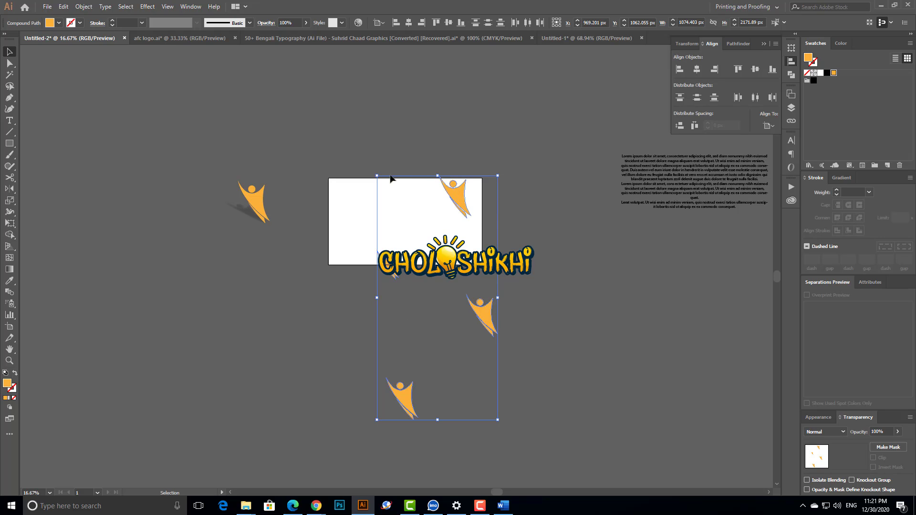
drag(363, 145, 536, 421)
click(457, 200)
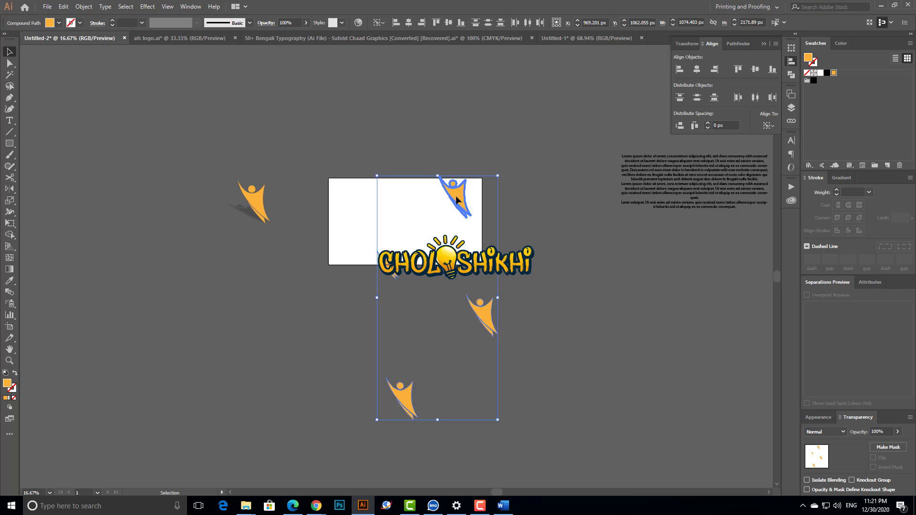
click(770, 126)
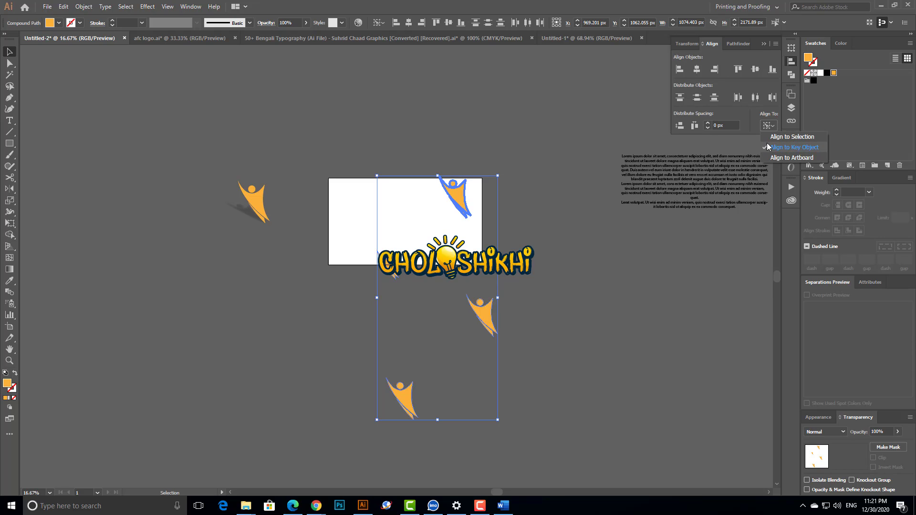
click(761, 126)
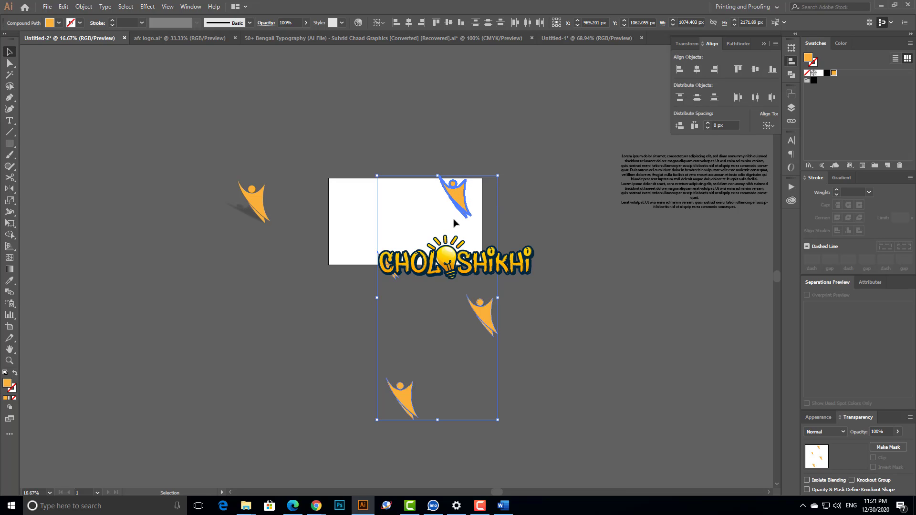
click(679, 69)
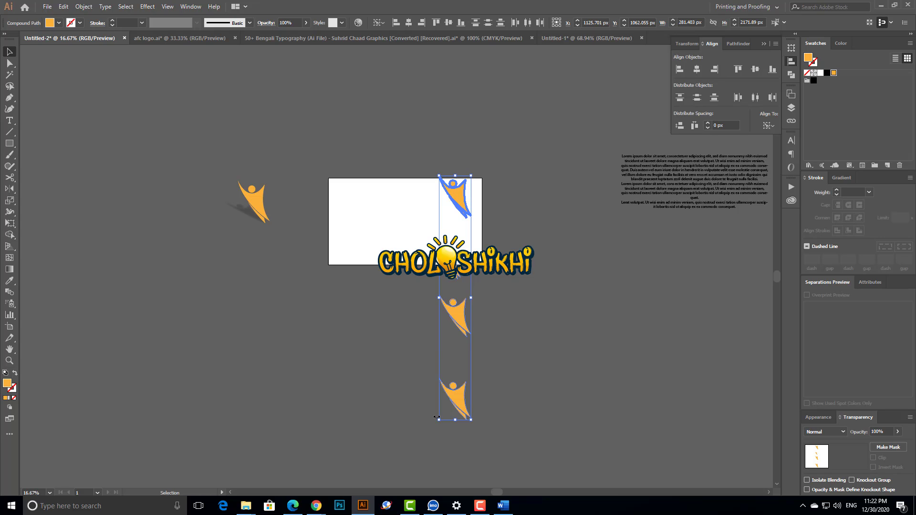
key(ctrl+z)
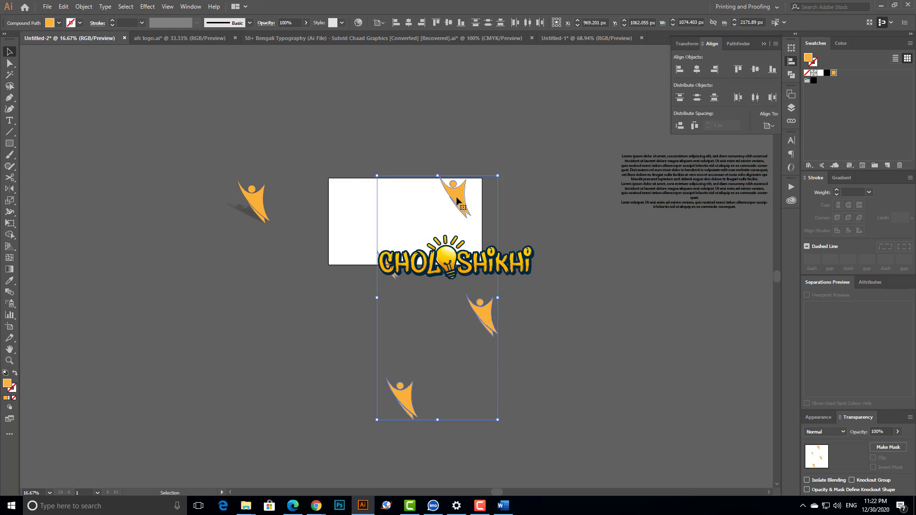
Step: Make the lowest figure the key object and align the other three figures to its horizontal centre
click(400, 394)
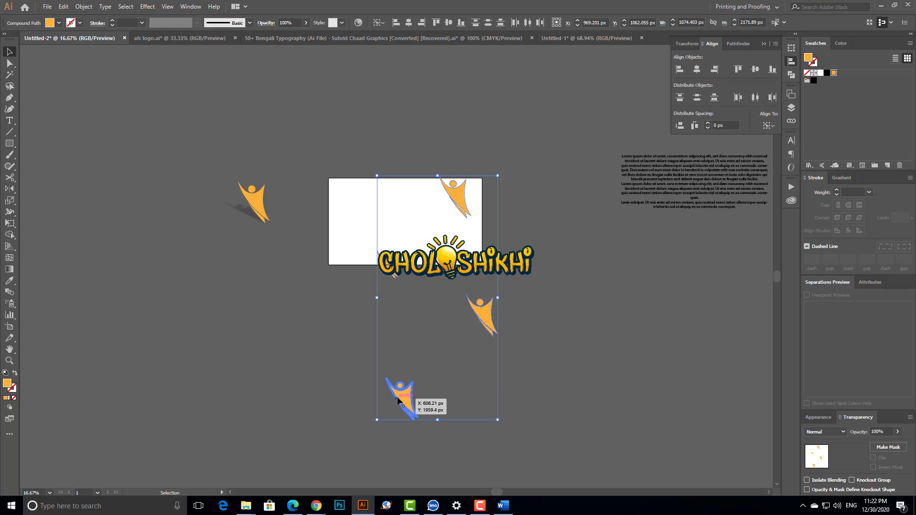
click(697, 70)
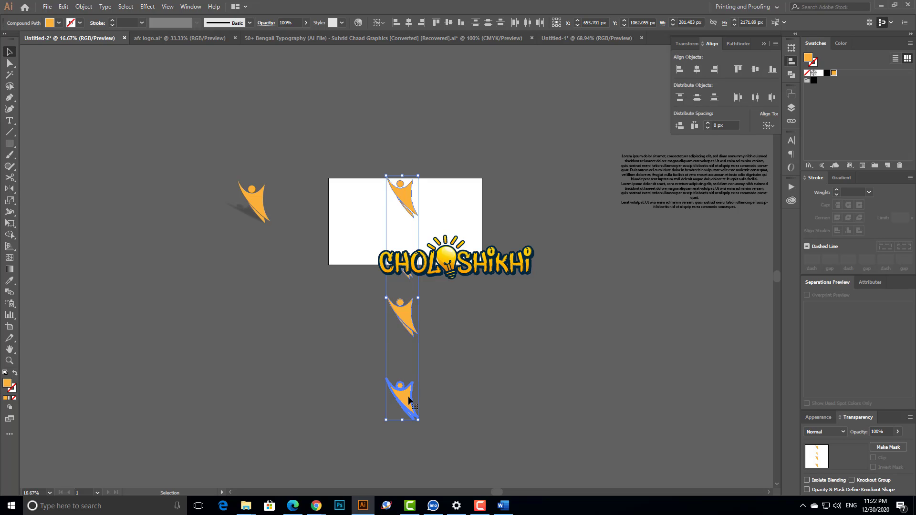
Step: Undo the centre alignment, make the small figure at the artboard's lower edge the key object, and right-align the other figures to it
key(ctrl+z)
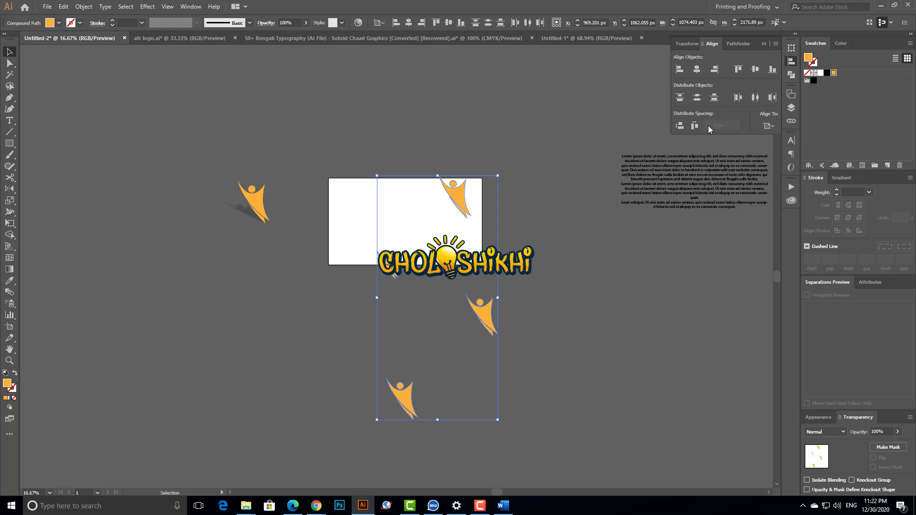
click(483, 311)
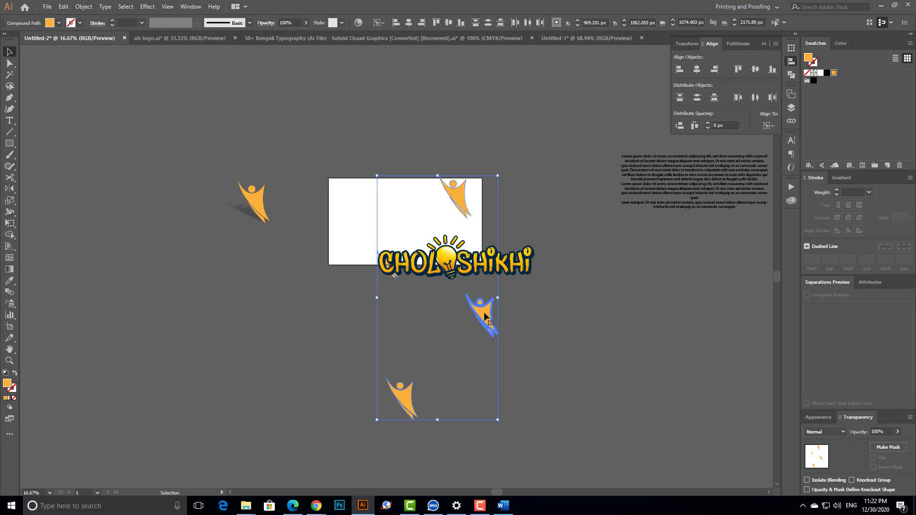
click(395, 276)
click(717, 70)
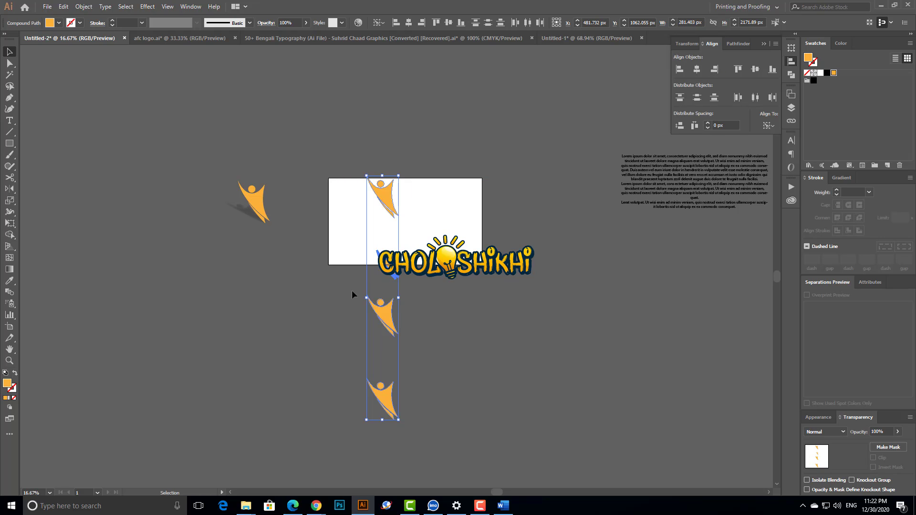
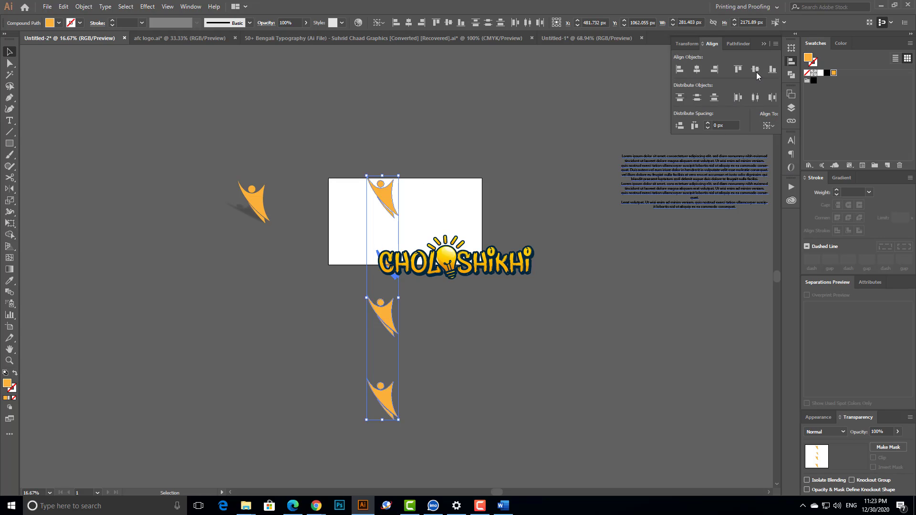
Step: Scatter three of the stacked figures below and to the right of the artboard, and move the text paragraph farther right
click(474, 283)
click(393, 313)
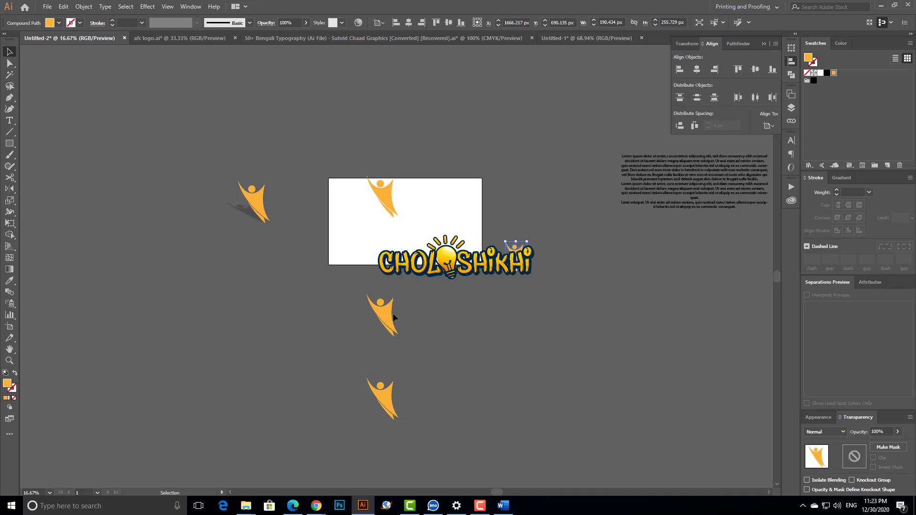
drag(393, 313, 458, 288)
drag(373, 403, 592, 363)
drag(660, 190, 786, 187)
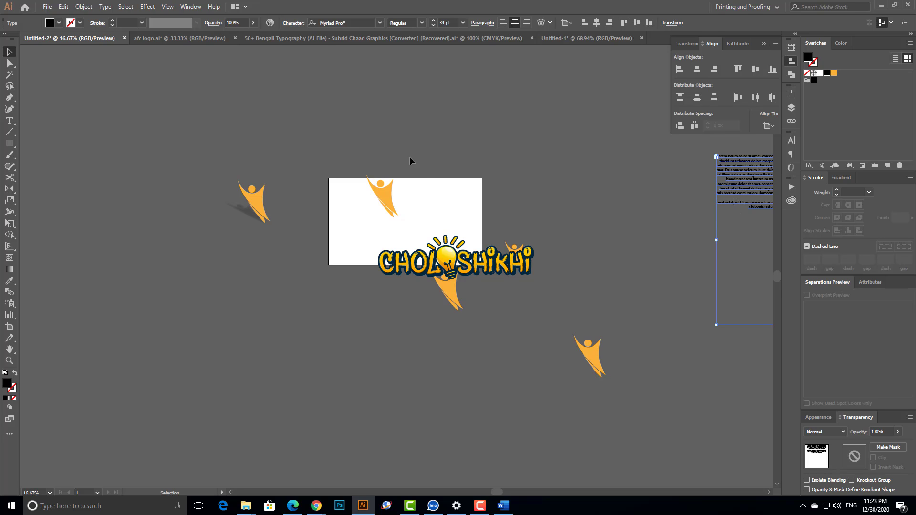
Step: Select the four figures, top-align them to the figure just below the artboard as key object, and undo the alignment
drag(359, 145, 629, 399)
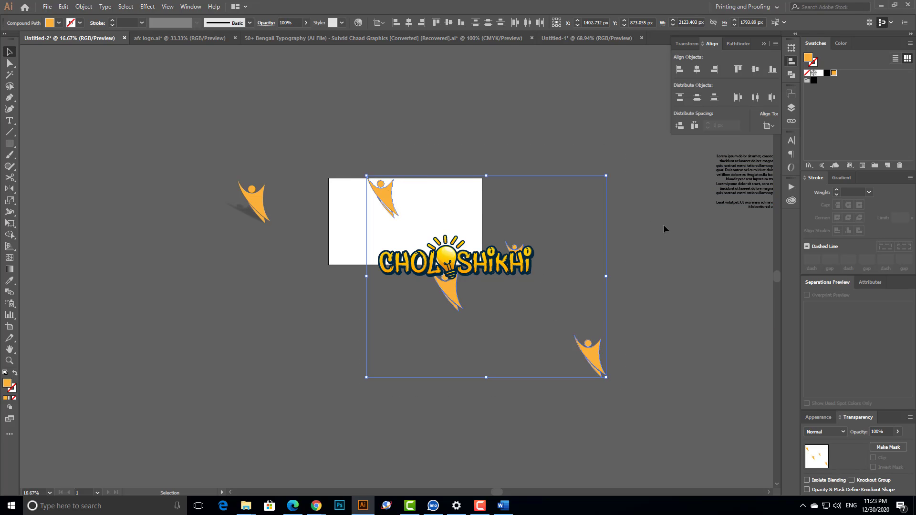
click(455, 285)
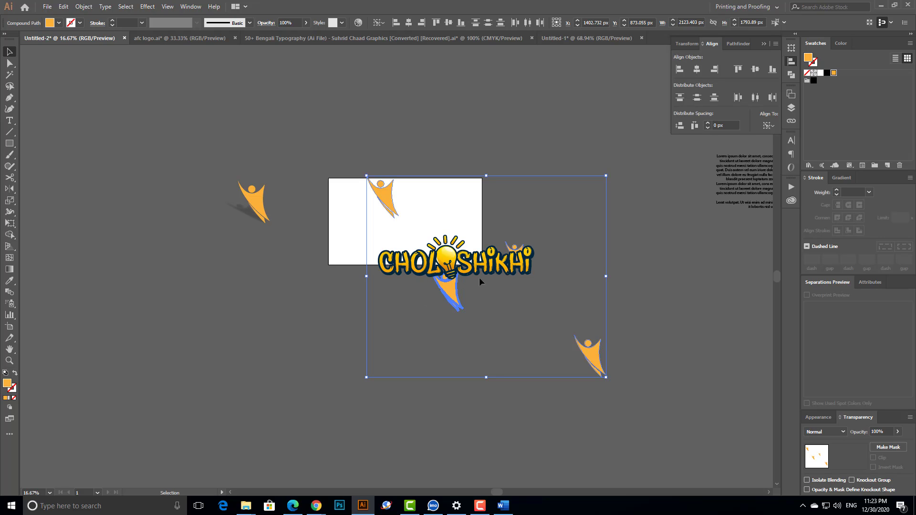
click(738, 71)
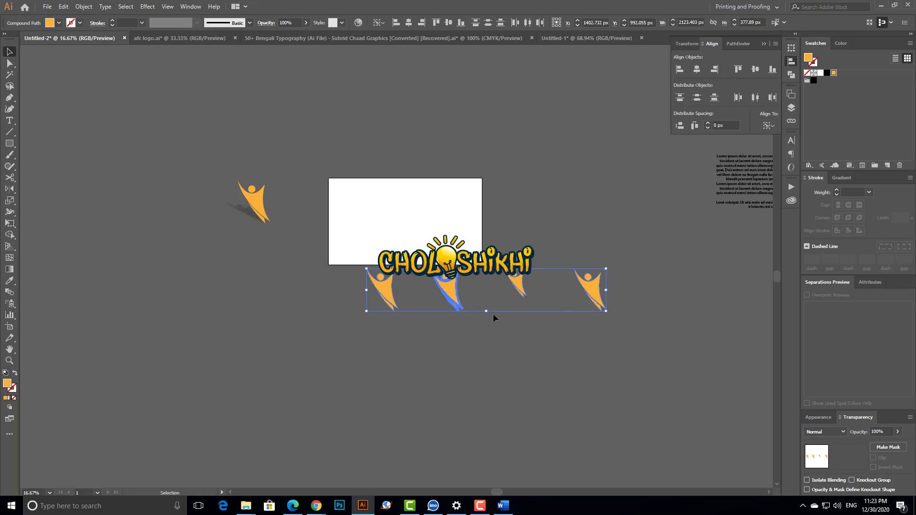
key(ctrl+z)
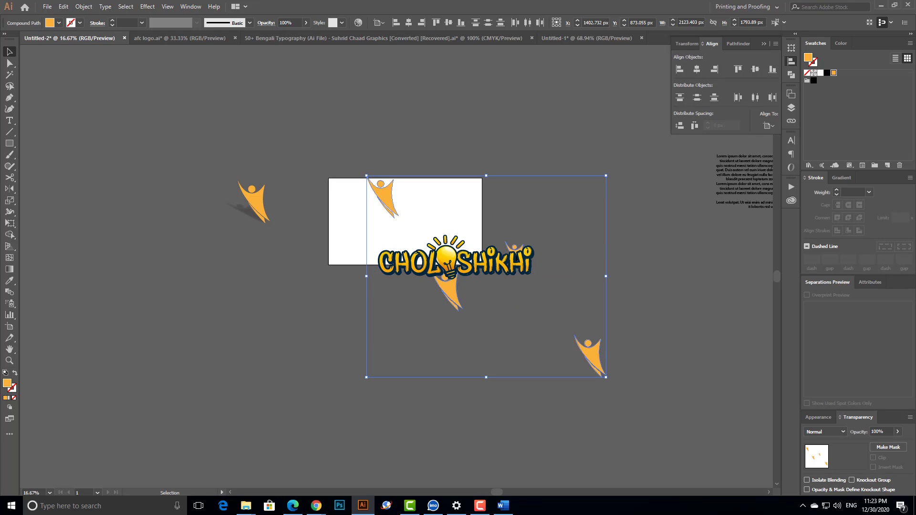
Step: Make the small figure the key object, align the others to its vertical centre, and undo the alignment
click(514, 248)
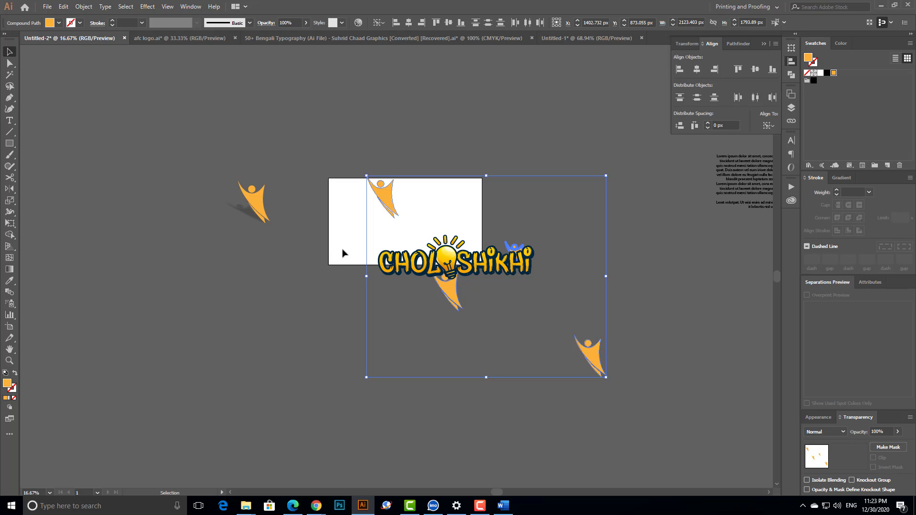
click(755, 70)
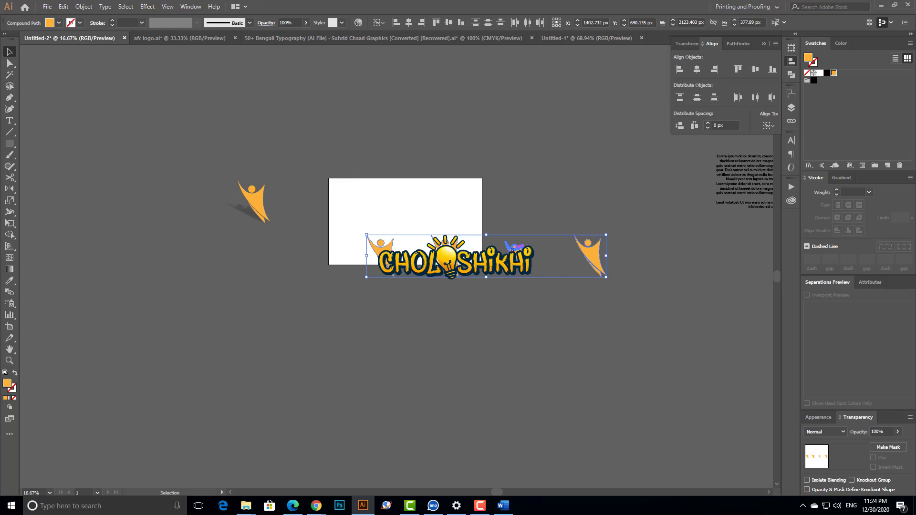
key(ctrl+z)
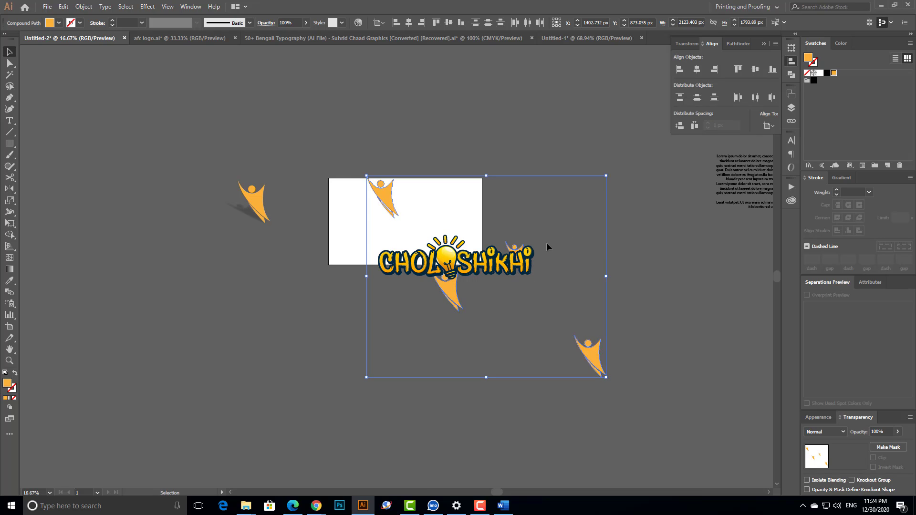
Step: Reselect the four figures and bottom-align them to the figure just below the artboard as key object
drag(356, 146, 544, 323)
drag(626, 422, 625, 421)
click(448, 285)
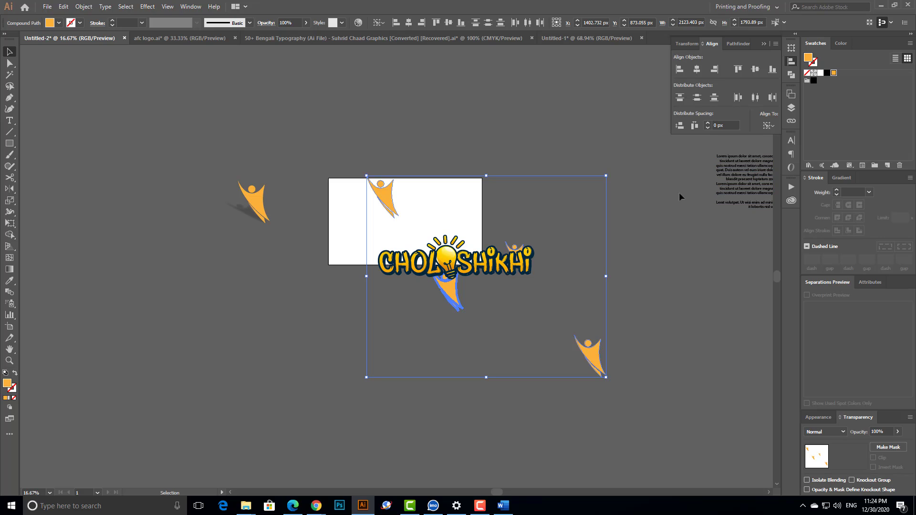
click(563, 212)
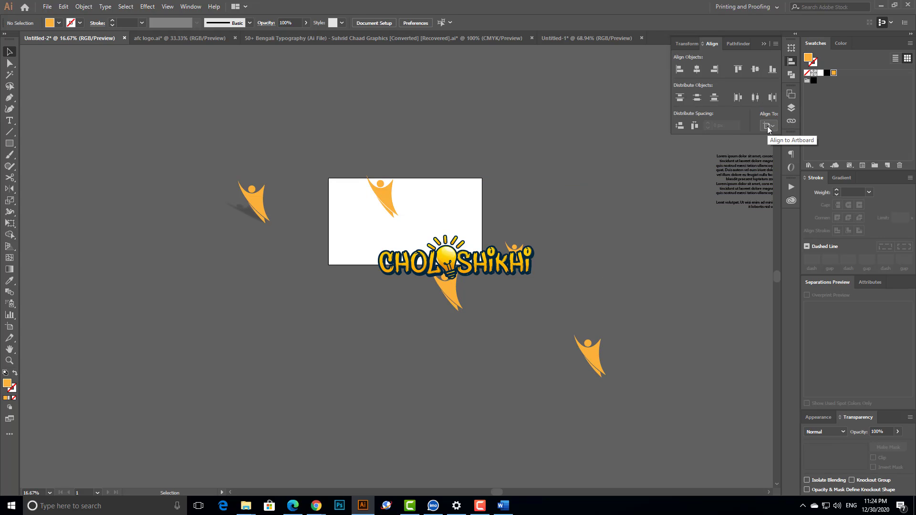
click(514, 248)
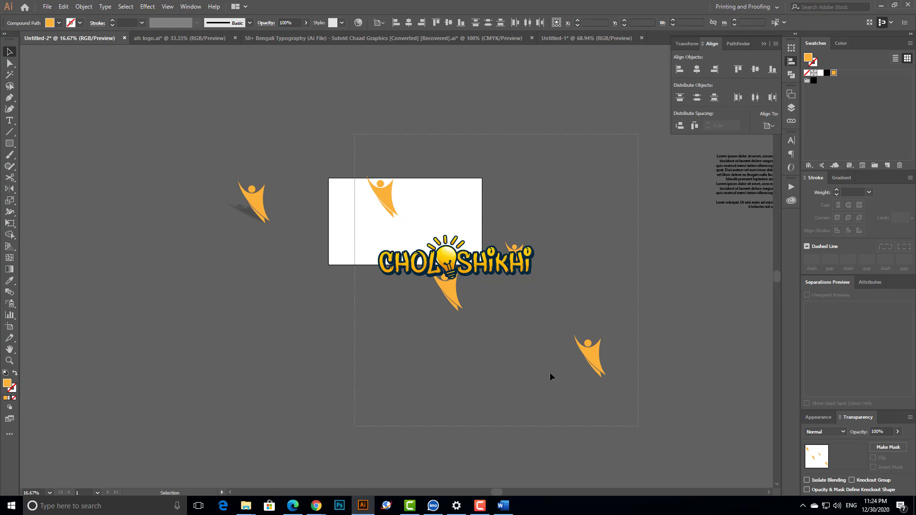
click(444, 289)
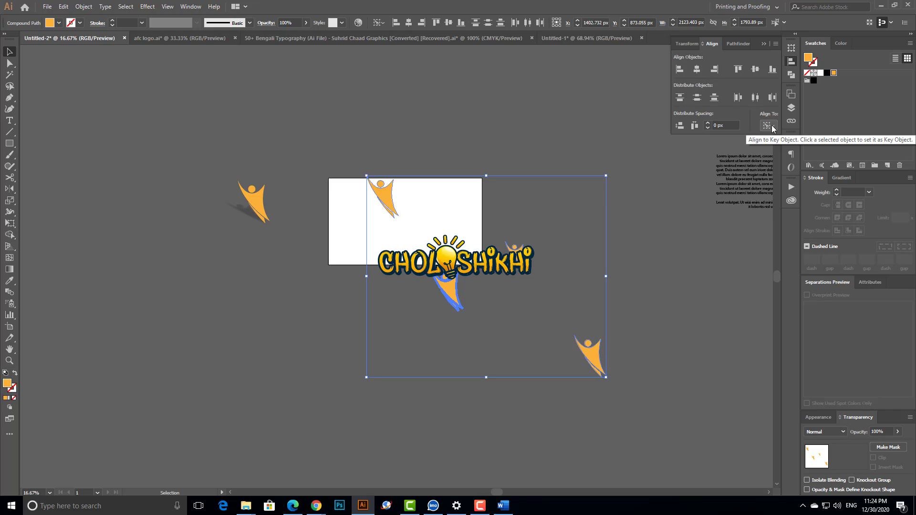
click(773, 70)
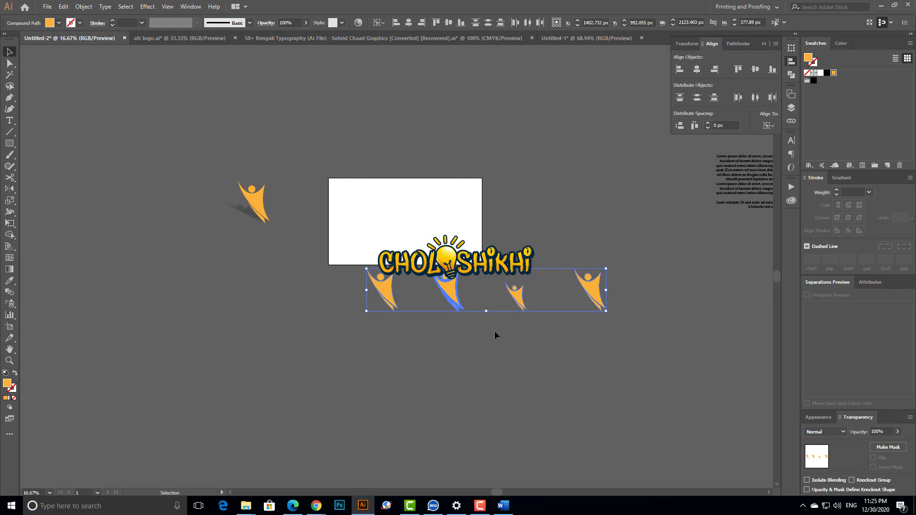
Step: Place six copies of the figure below the aligned row, five in a loose column and one beside it
scroll(491, 335, down, 3)
click(465, 312)
drag(391, 235, 413, 329)
scroll(436, 313, down, 3)
drag(410, 281, 366, 455)
scroll(392, 406, down, 4)
drag(382, 380, 357, 156)
drag(389, 289, 350, 285)
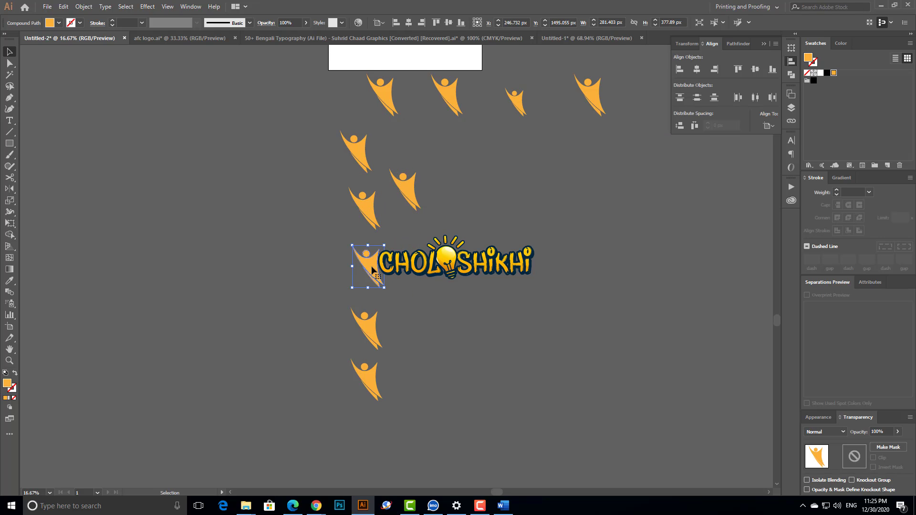
click(457, 326)
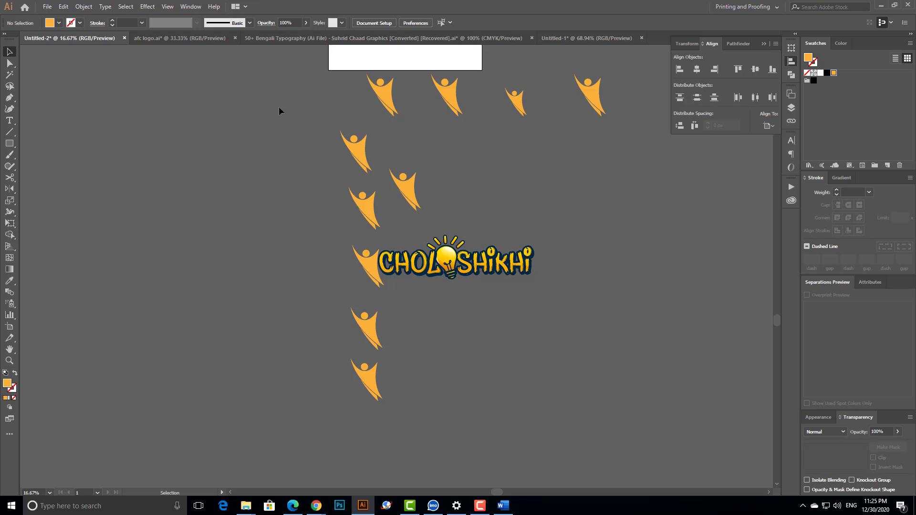
Step: Align the loose column's five figures to the artboard's horizontal centre, and move the column right, clear of the single figure
drag(357, 411, 369, 416)
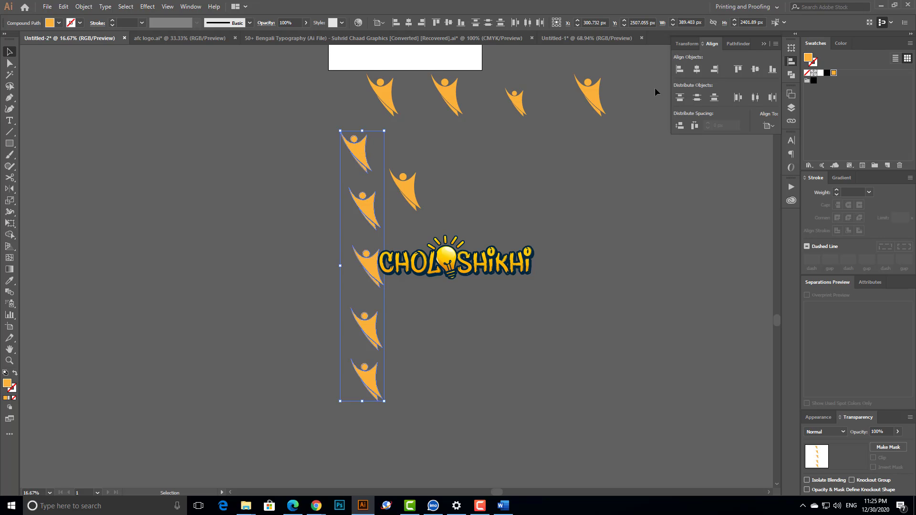
click(697, 70)
scroll(410, 205, up, 1)
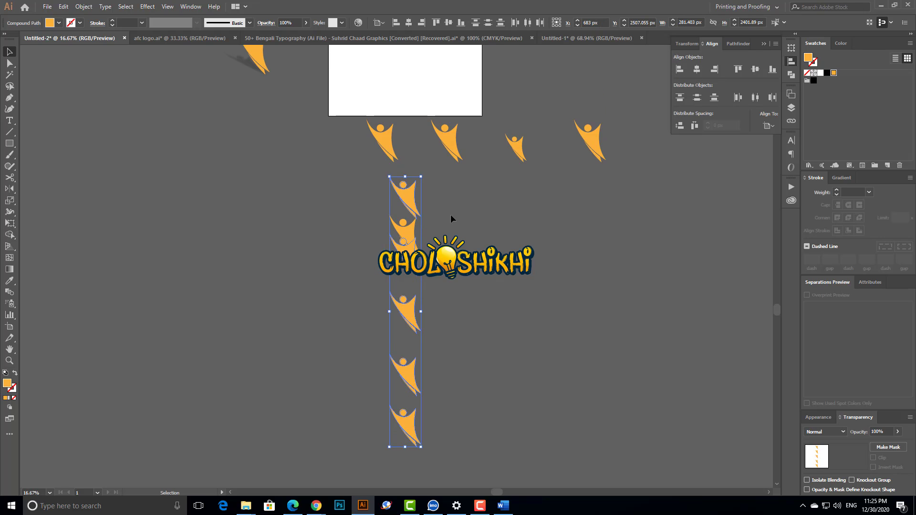
drag(409, 205, 457, 204)
click(512, 280)
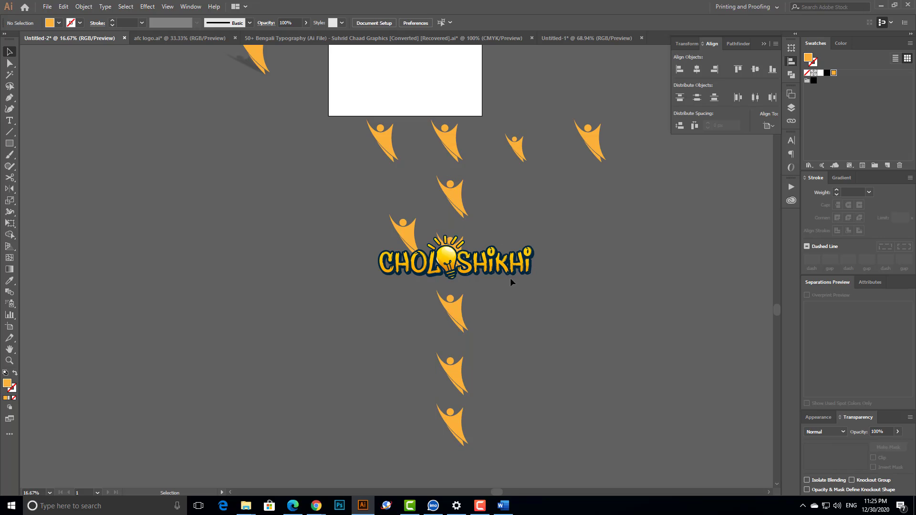
scroll(506, 277, up, 1)
scroll(600, 272, up, 1)
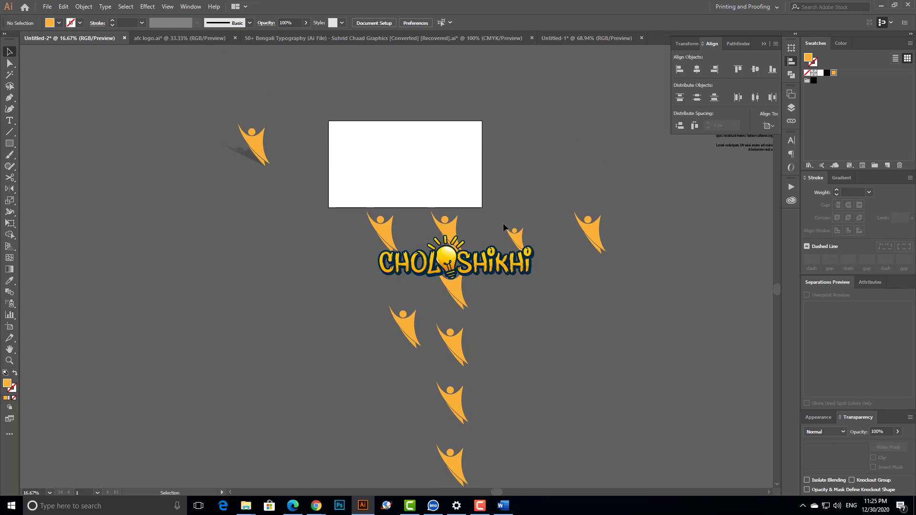
scroll(389, 225, down, 2)
scroll(336, 164, up, 2)
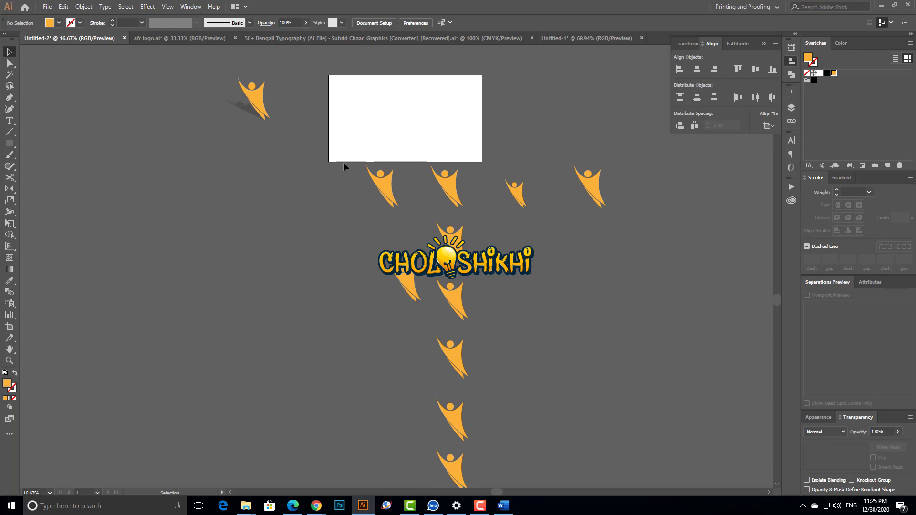
drag(344, 162, 629, 437)
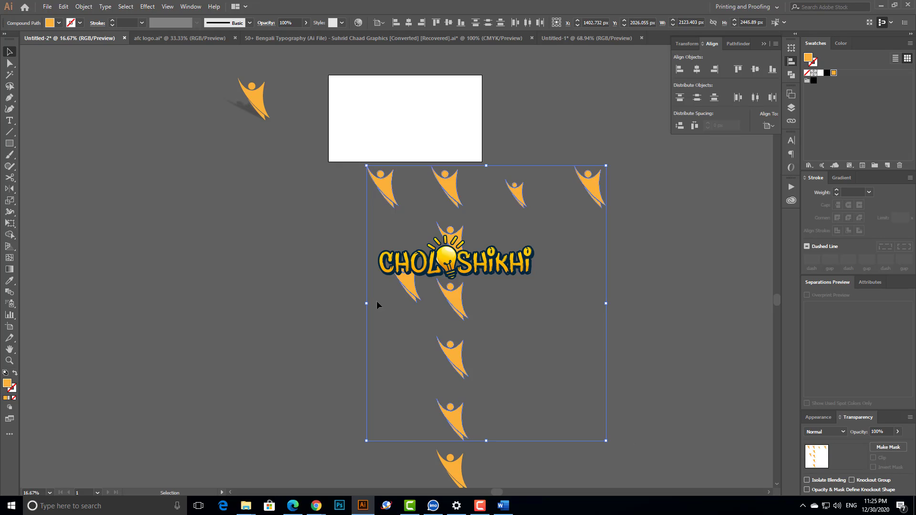
scroll(473, 236, down, 1)
scroll(654, 426, up, 2)
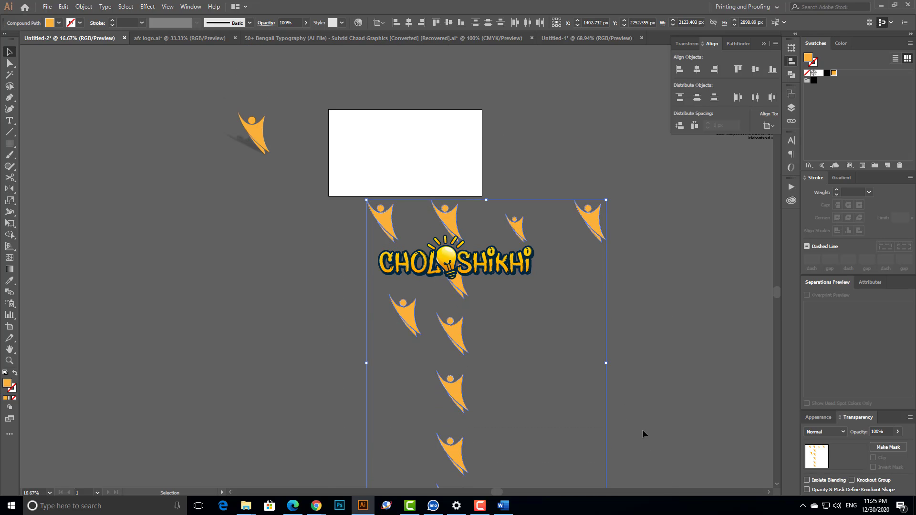
click(558, 369)
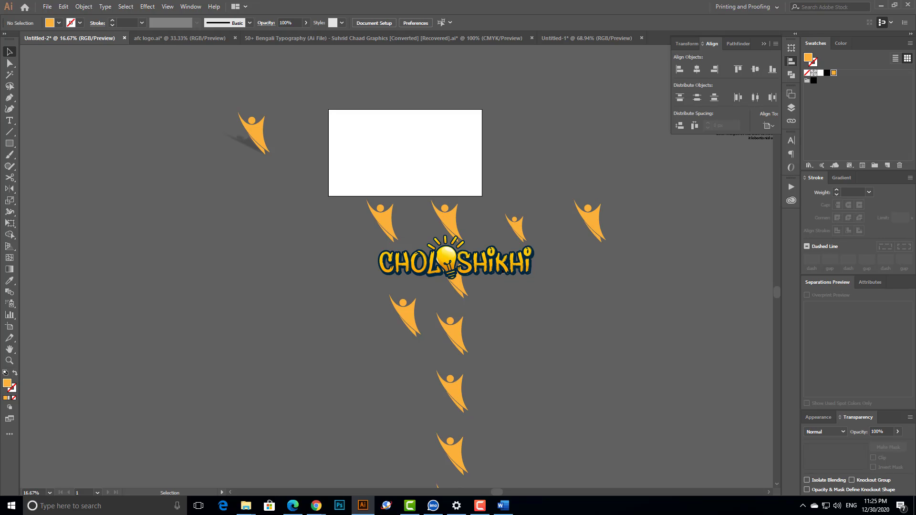
Step: Move the column and the single figure beside it down and right, away from the horizontal row
click(447, 285)
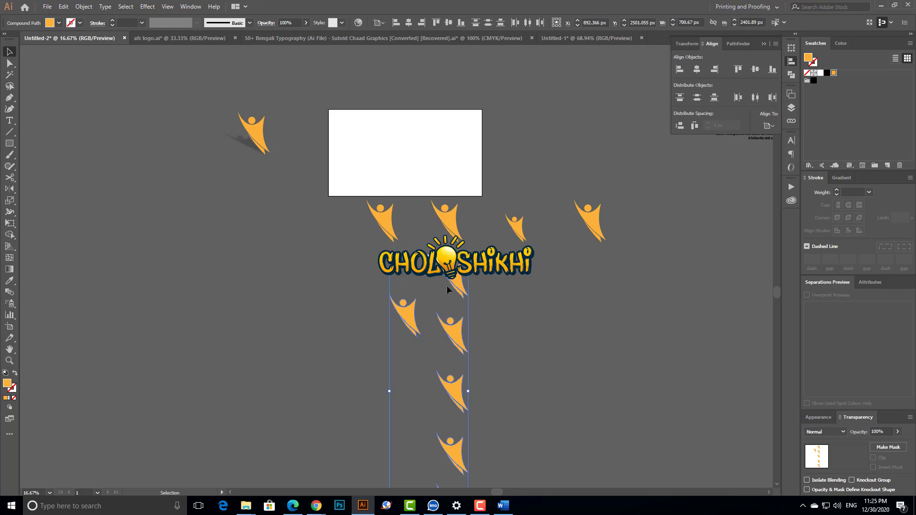
drag(459, 284, 500, 346)
drag(494, 233, 584, 325)
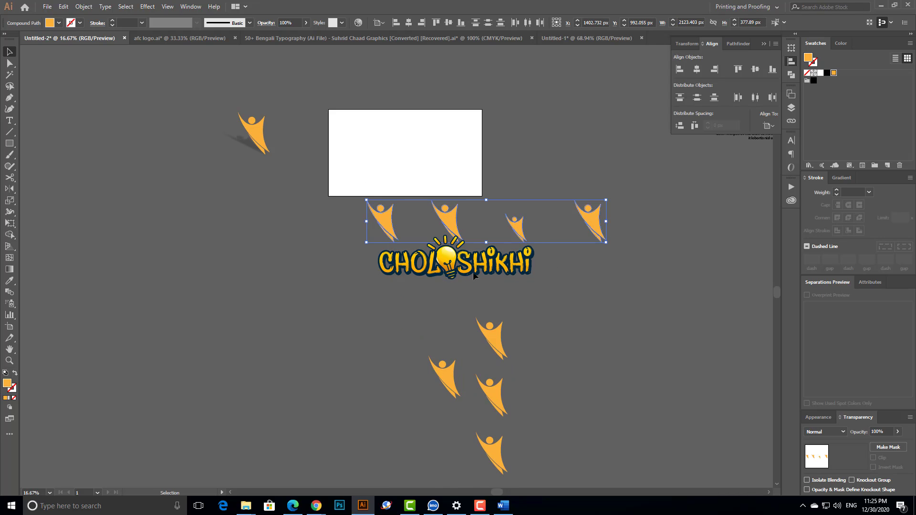
click(575, 323)
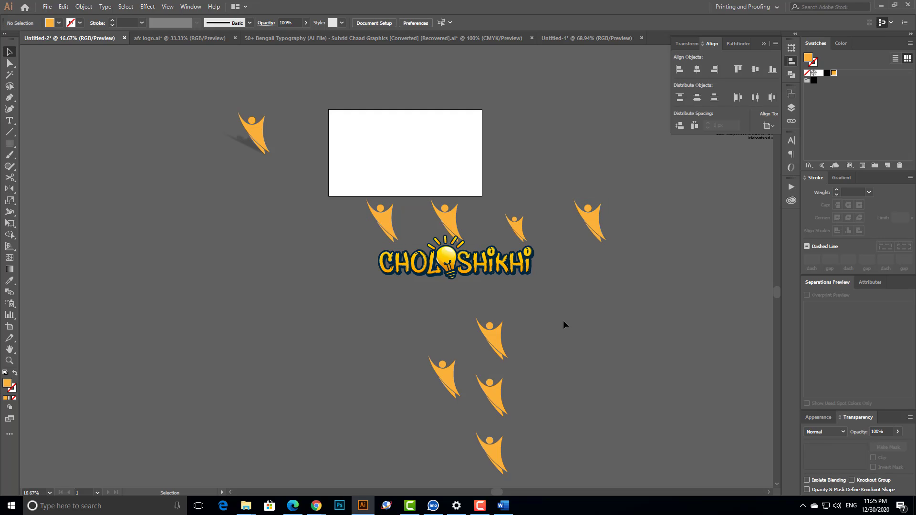
Step: Select the column's five figures and move them up and right, farther from the single figure
drag(354, 183, 600, 256)
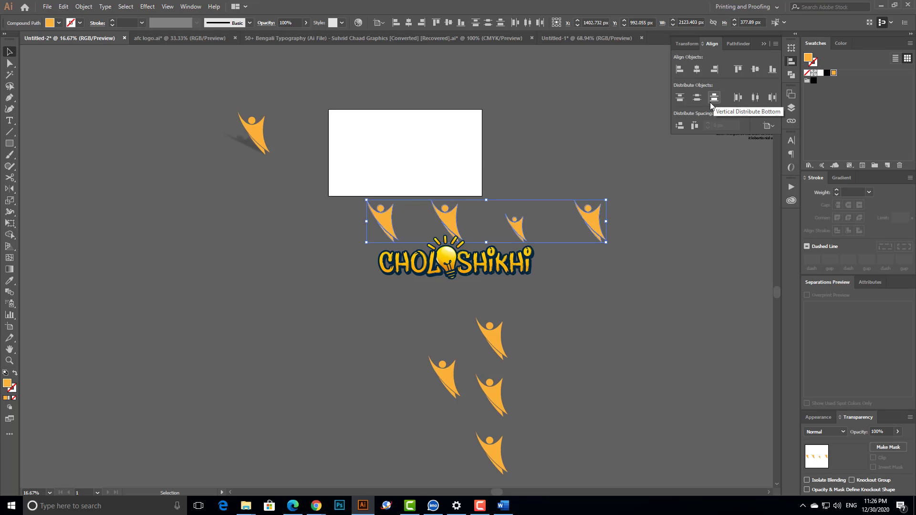
scroll(580, 198, down, 2)
scroll(502, 305, down, 3)
click(473, 414)
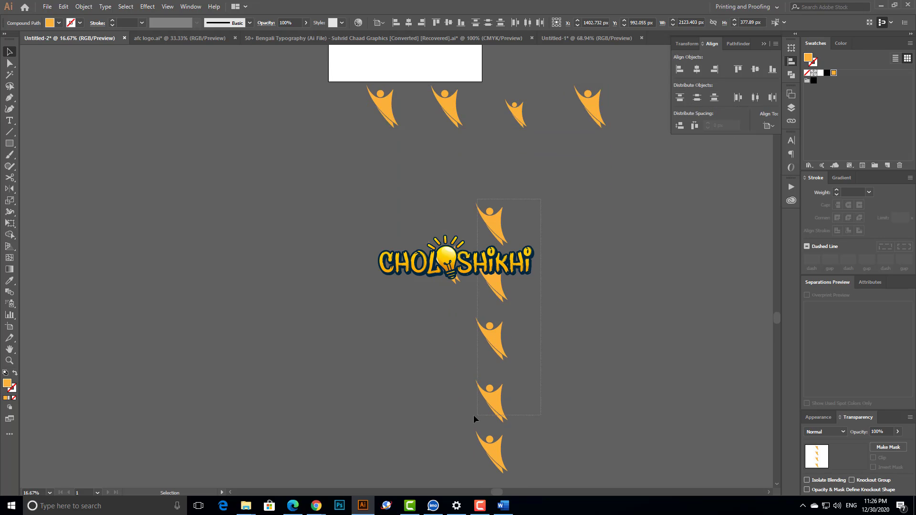
click(491, 406)
scroll(531, 305, down, 3)
click(531, 309)
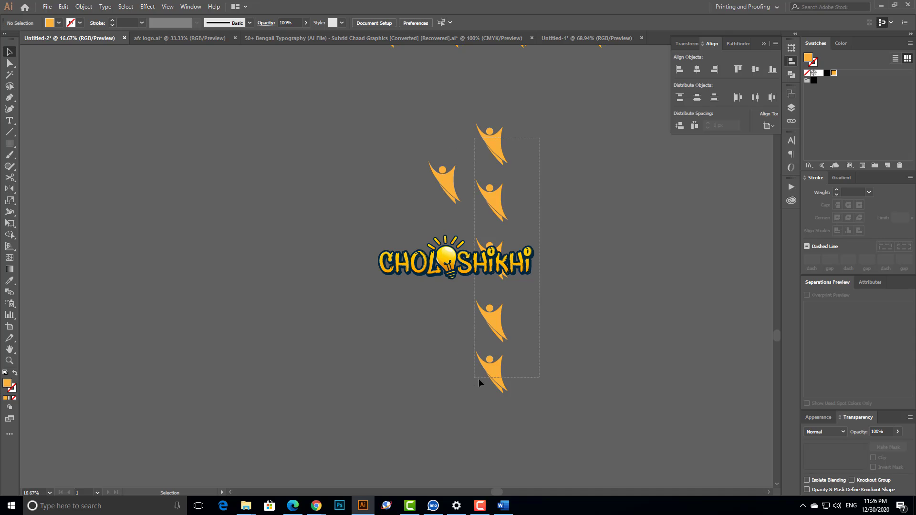
drag(480, 379, 479, 379)
drag(485, 167, 520, 146)
click(498, 144)
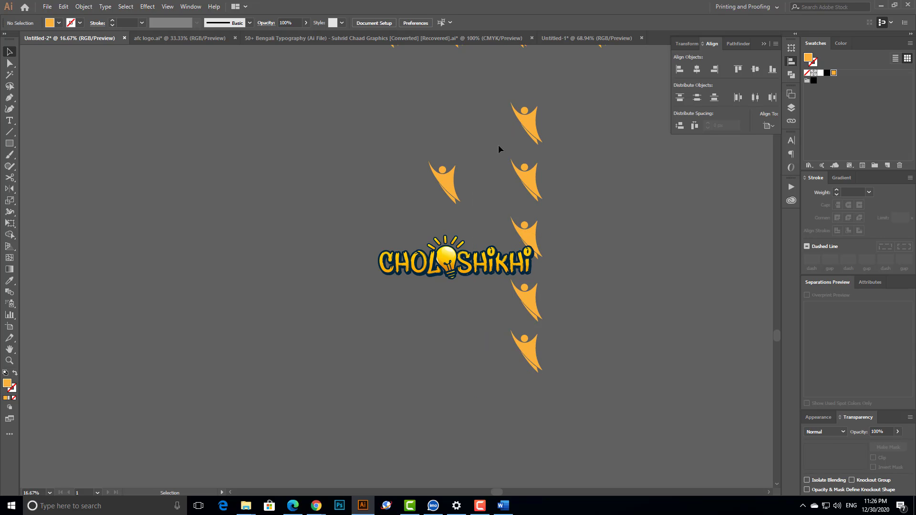
Step: Move the column's figures apart into uneven vertical gaps with slight sideways offsets, and select all five
drag(526, 355, 528, 399)
drag(533, 306, 533, 328)
drag(528, 228, 524, 243)
drag(526, 243, 528, 184)
drag(527, 127, 495, 452)
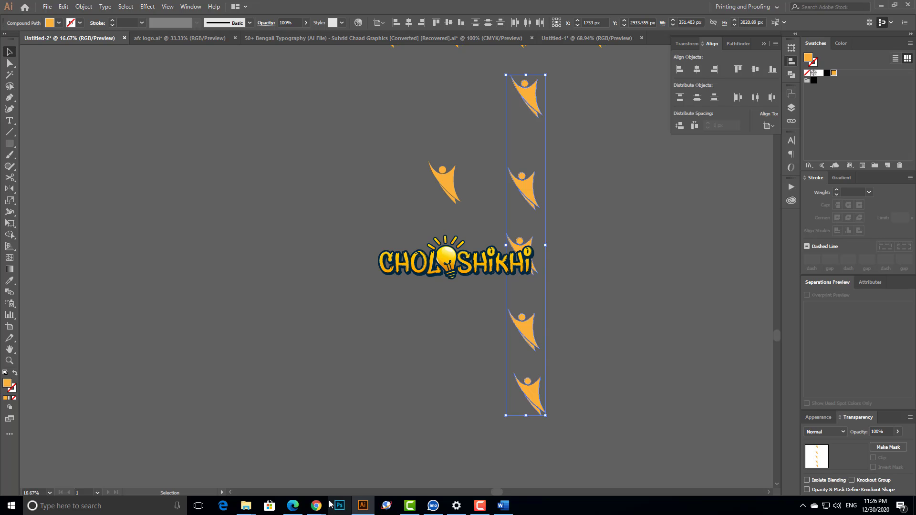
Step: Switch to Chrome to check the participants in the Google Meet call, and return to Illustrator
mouse_move(316, 506)
click(237, 472)
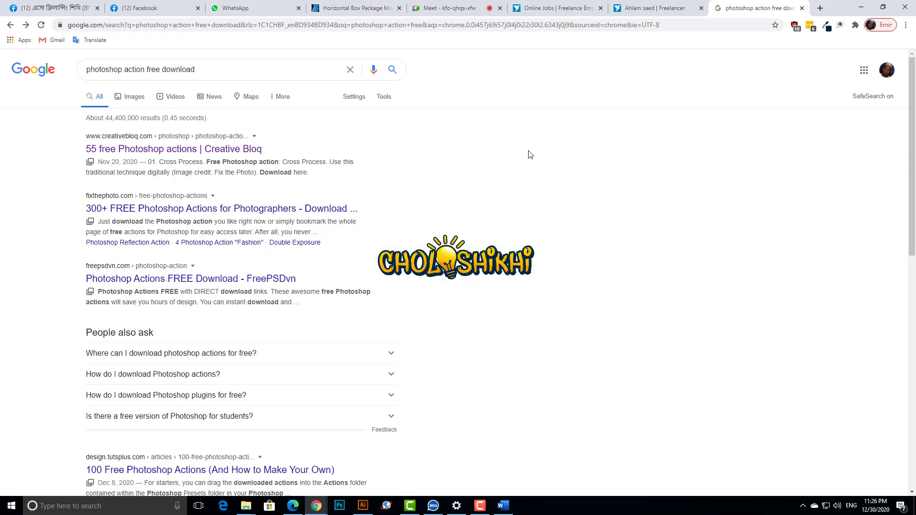
key(ctrl+shift+Tab)
key(ctrl+shift+Tab)
key(ctrl+shift+Tab)
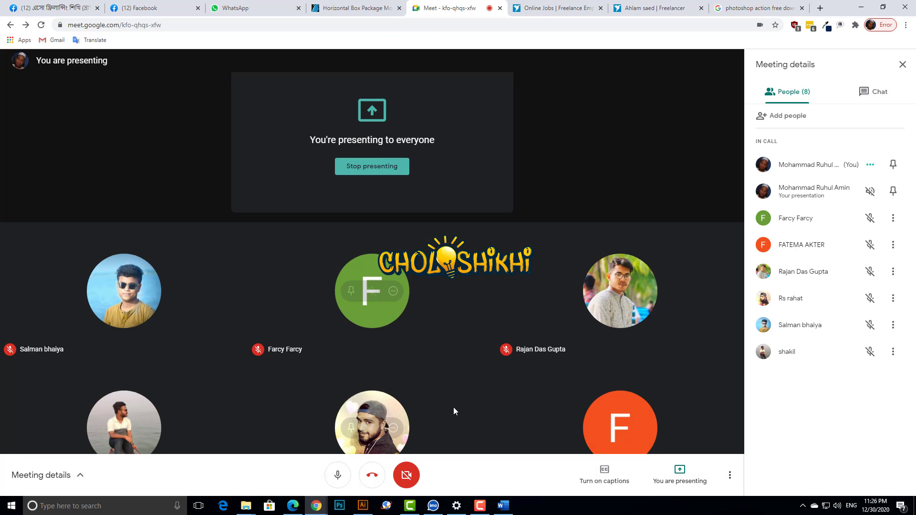
click(862, 7)
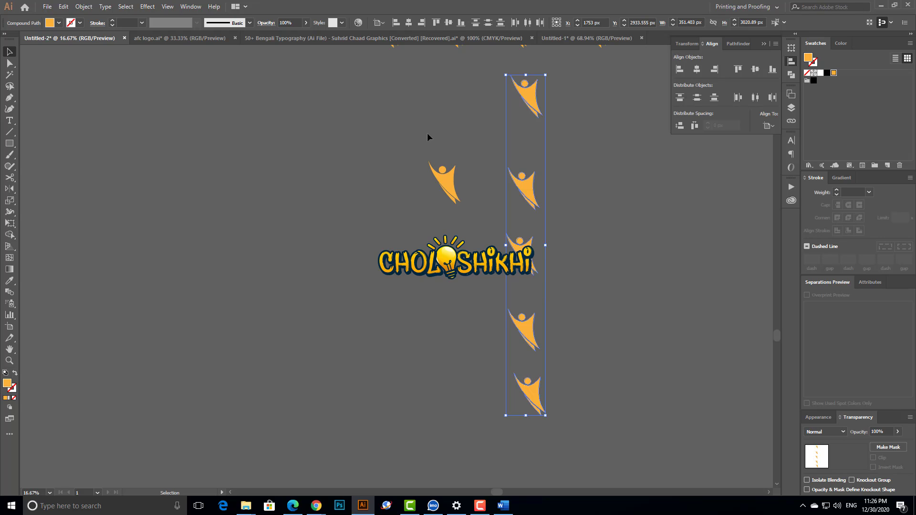
scroll(427, 133, up, 5)
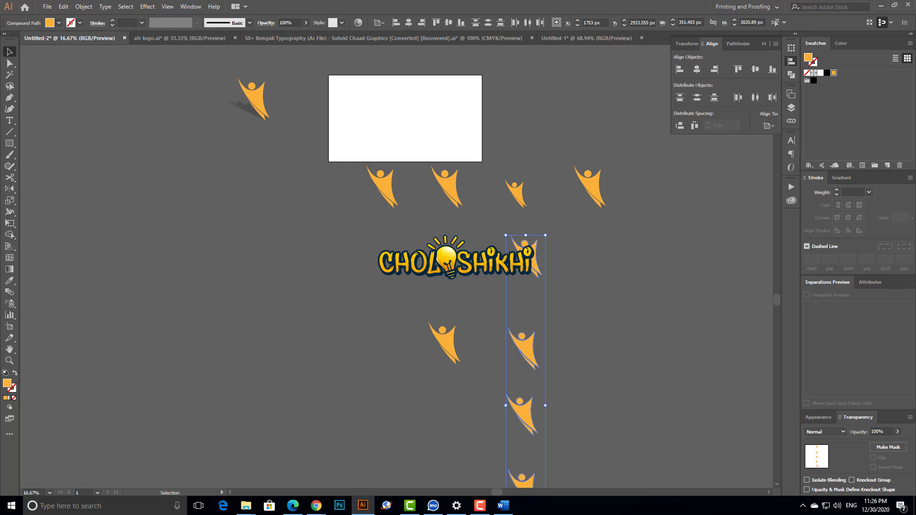
scroll(547, 324, down, 2)
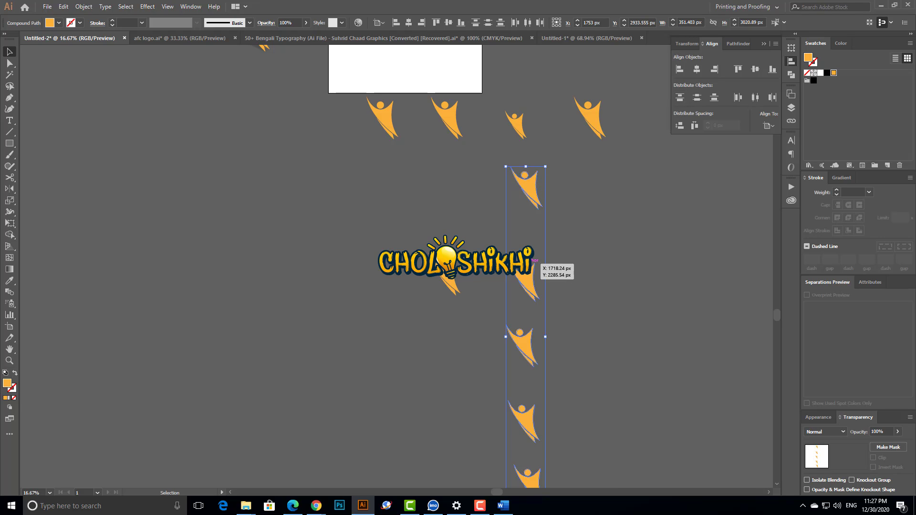
scroll(524, 277, down, 1)
scroll(532, 221, down, 2)
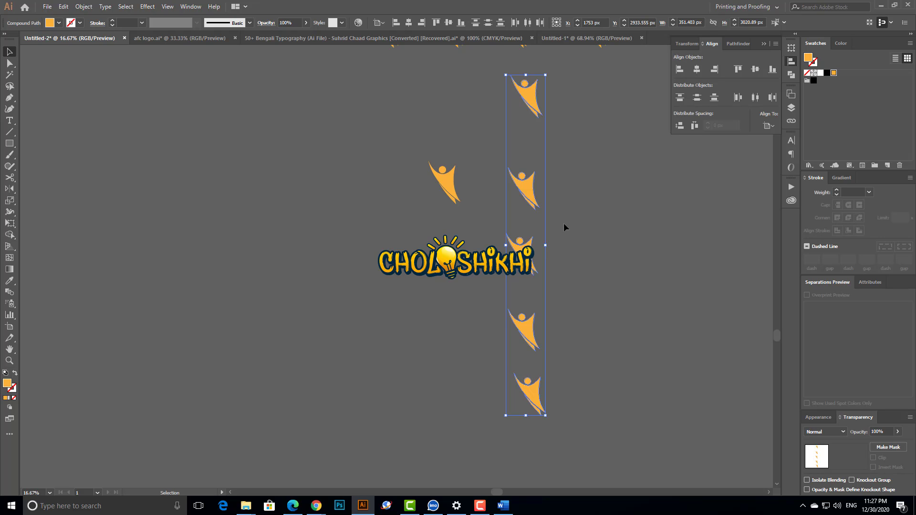
click(680, 101)
click(772, 126)
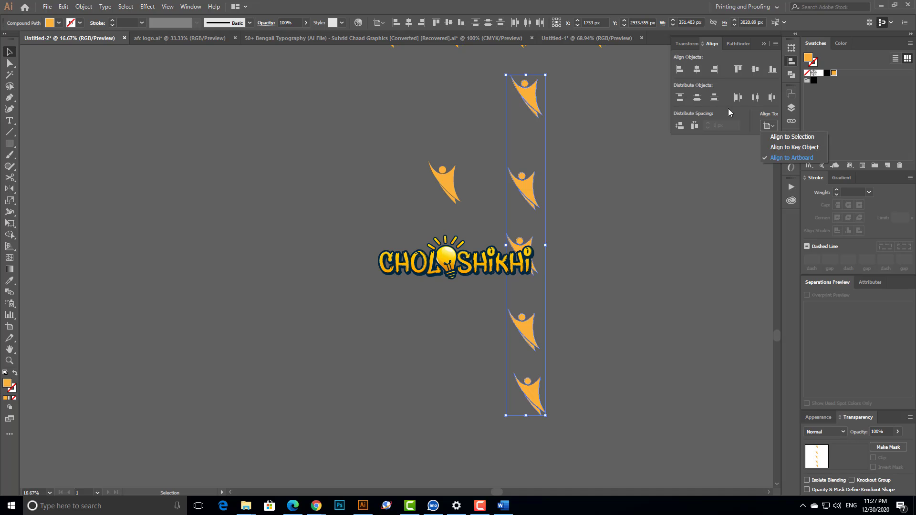
click(747, 126)
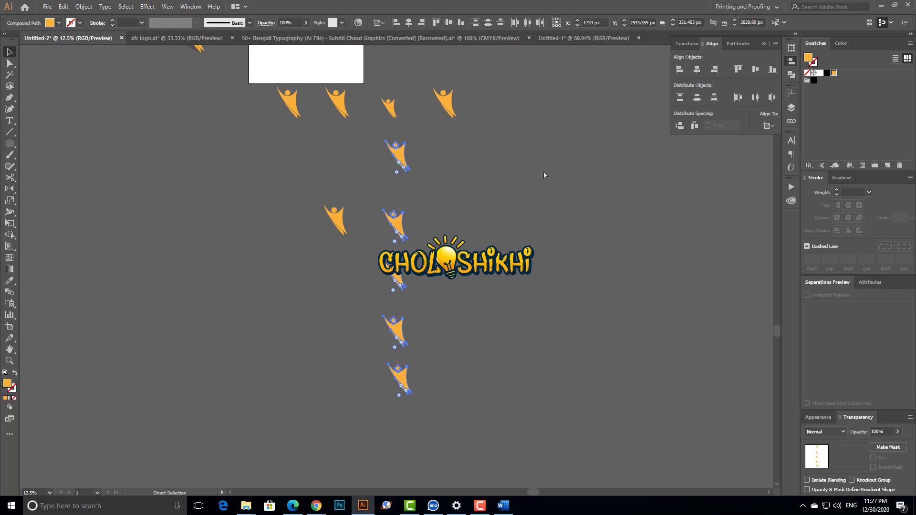
scroll(545, 175, down, 2)
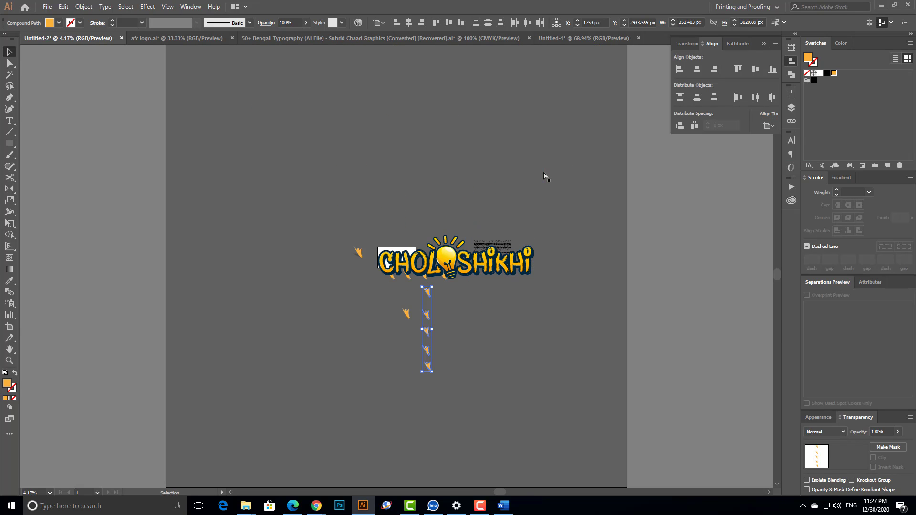
key(v)
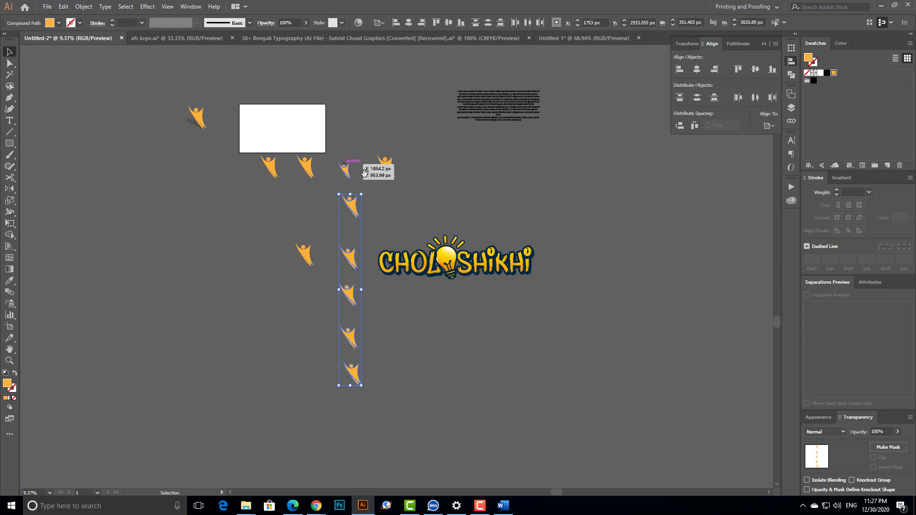
drag(365, 172, 465, 213)
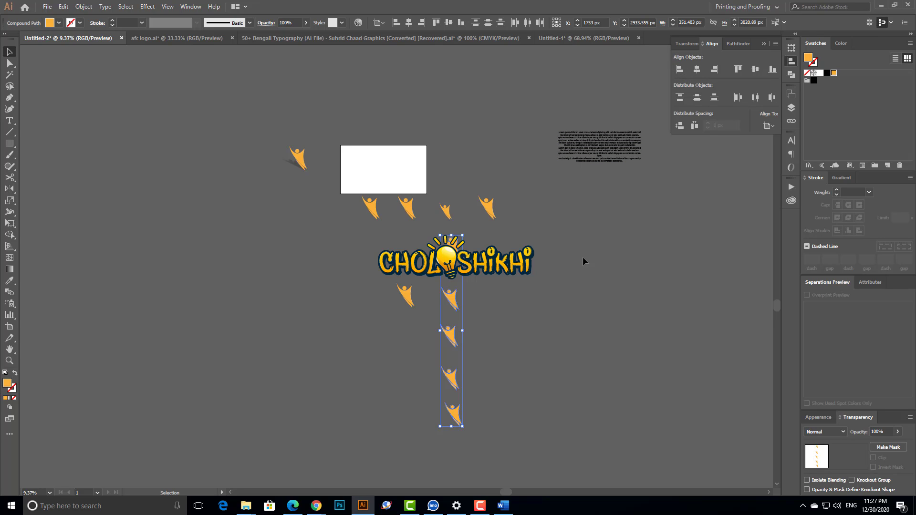
Step: Set alignment to the selection, distribute the column's five figures vertically by their top edges, and align their horizontal centres
click(769, 125)
click(785, 134)
click(680, 98)
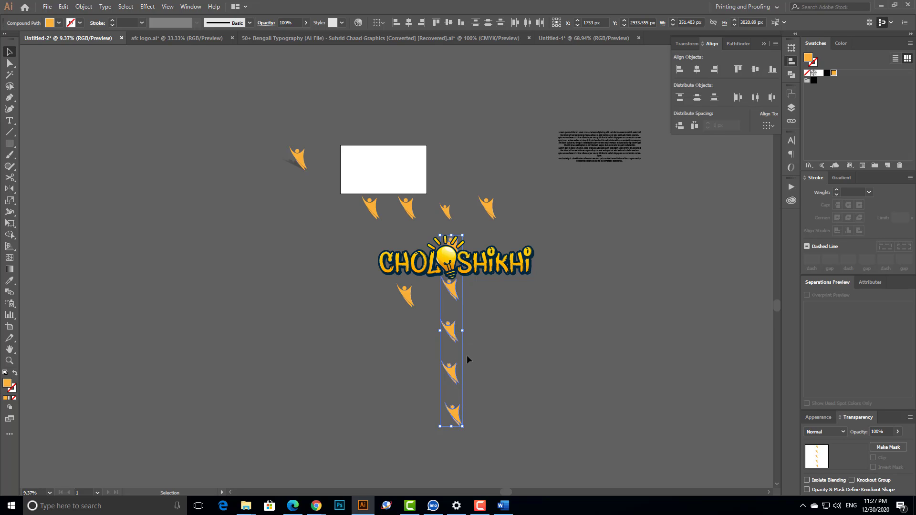
click(695, 71)
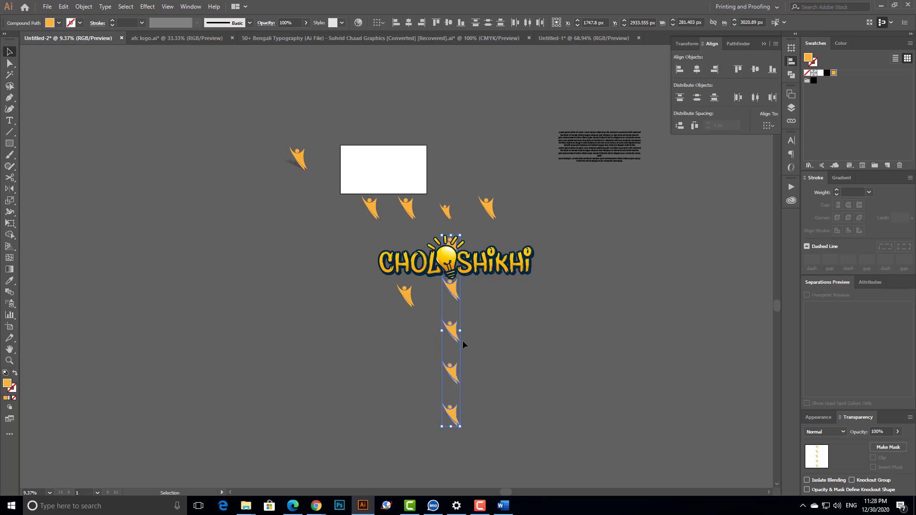
click(507, 338)
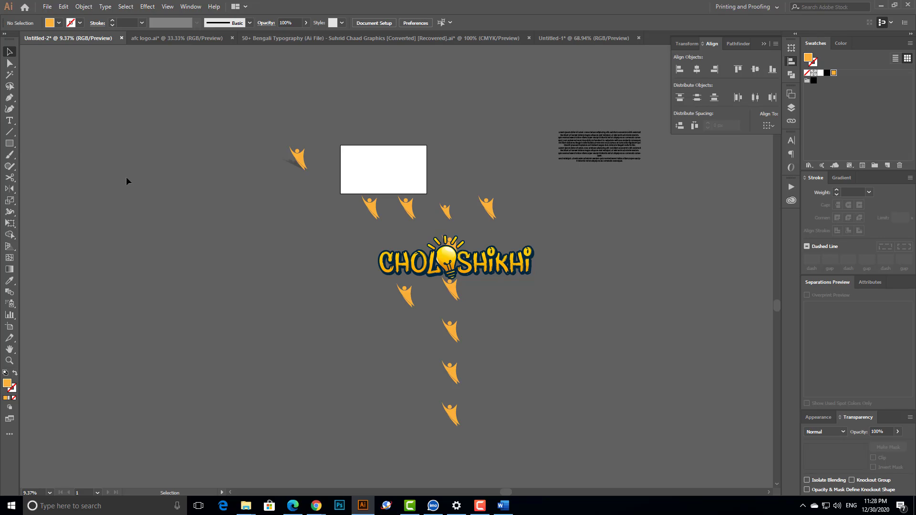
Step: Draw a rectangle about 218 × 283 px filling the gap between the column's first and second figures, and move it to the second gap
click(10, 143)
scroll(461, 363, up, 2)
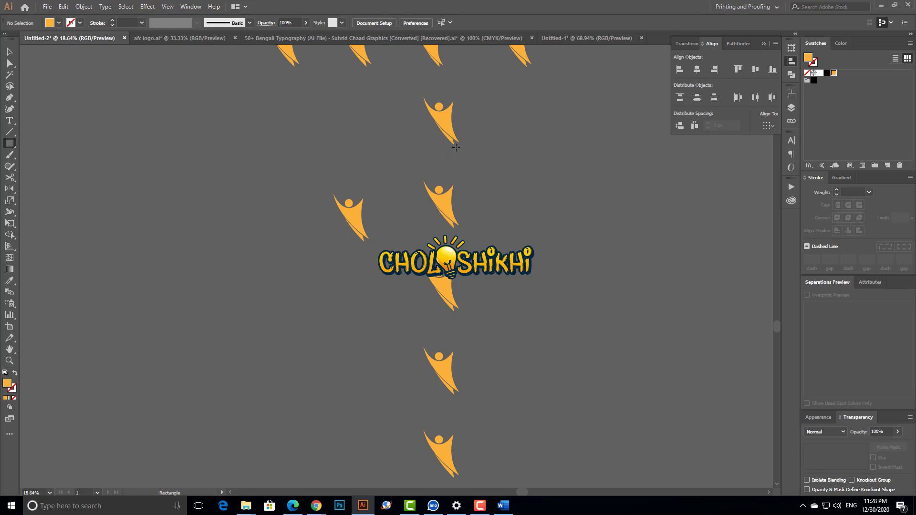
drag(455, 145, 427, 181)
key(v)
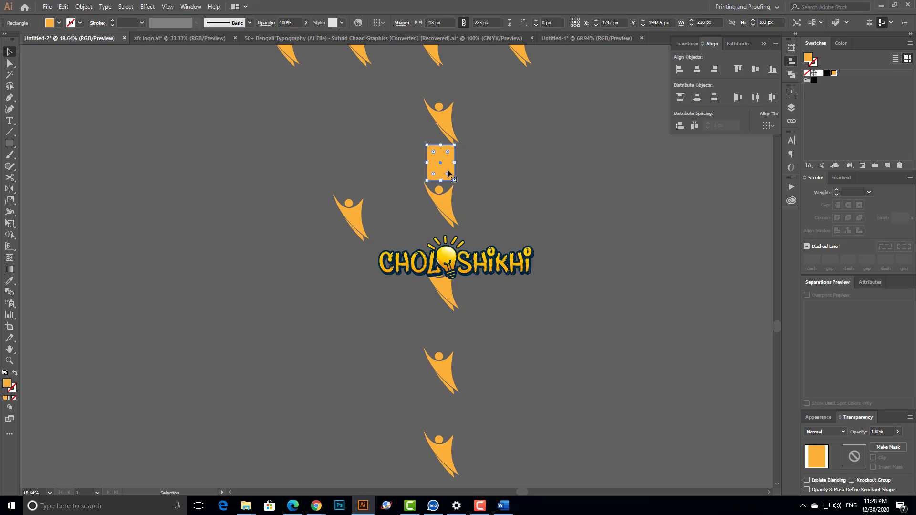
drag(434, 161, 443, 225)
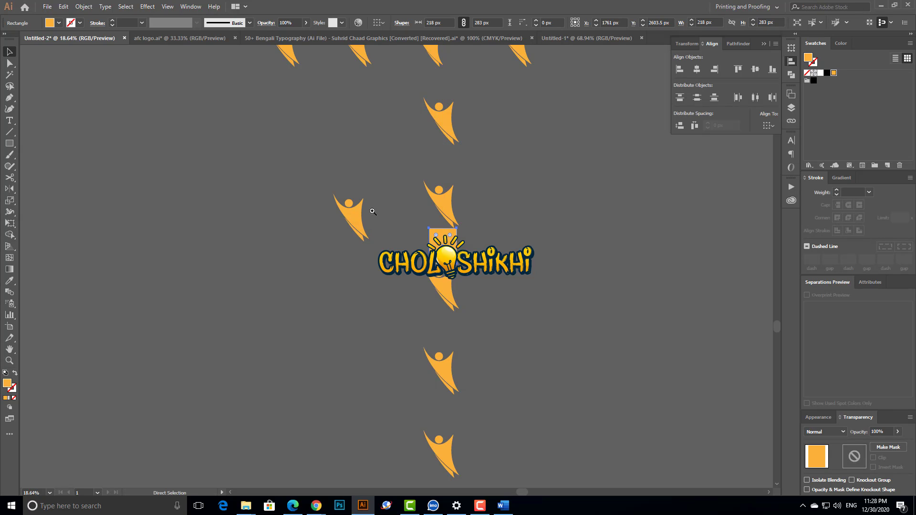
Step: Widen the gauge rectangle to about 363 px and move it into the gap between the column's third and fourth figures
scroll(469, 240, up, 6)
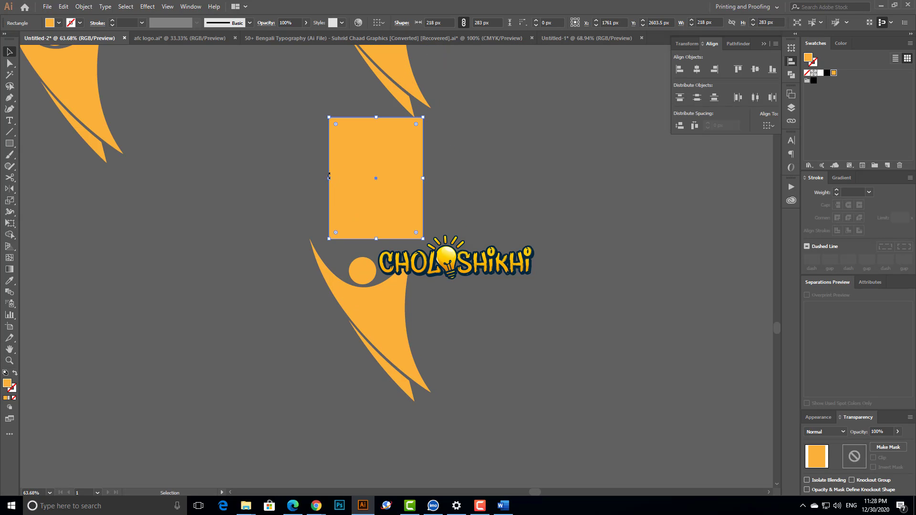
drag(329, 178, 268, 186)
scroll(270, 196, down, 7)
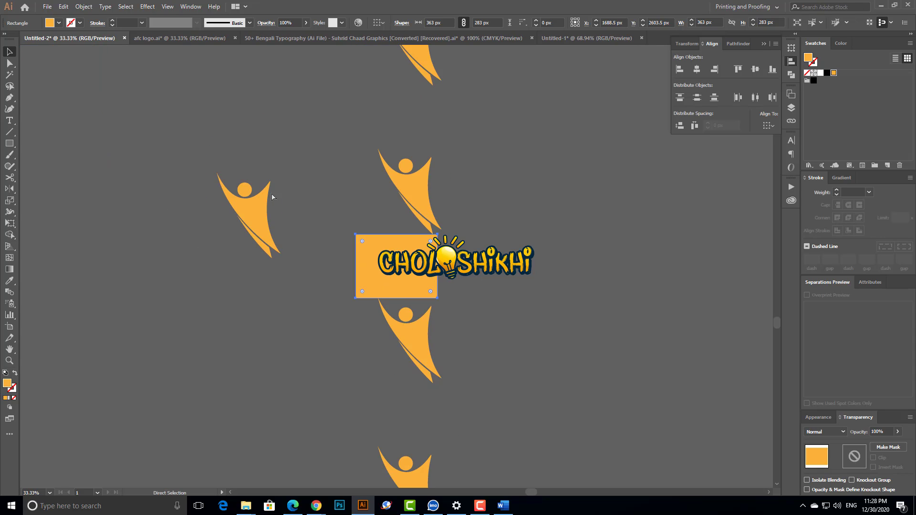
drag(414, 282, 405, 340)
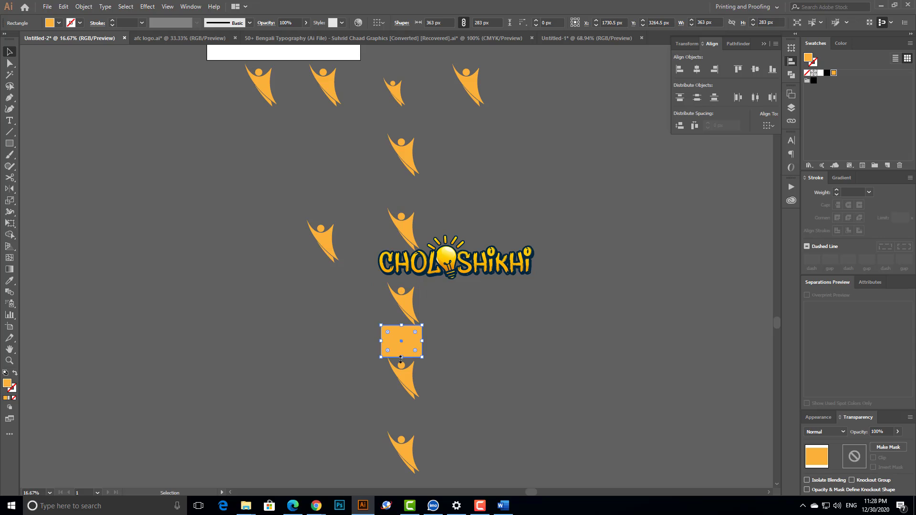
drag(453, 385, 454, 385)
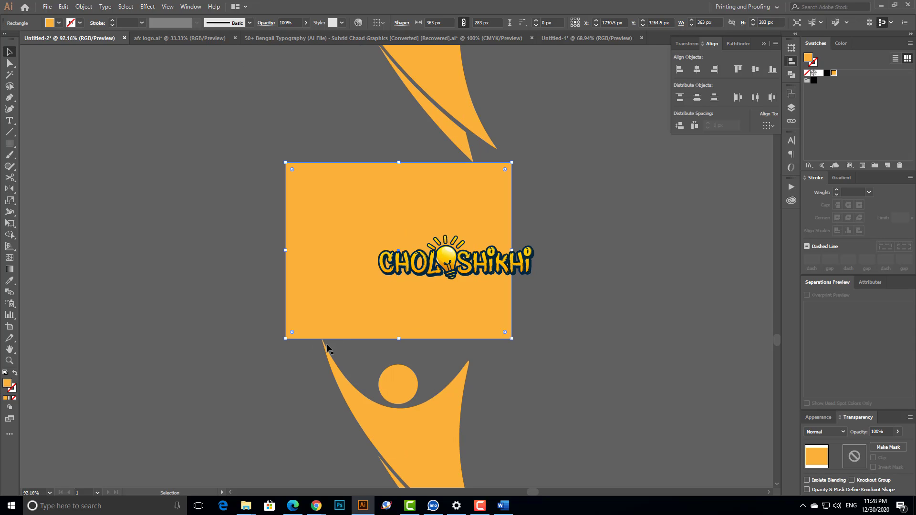
Step: Delete the gauge rectangle, and undo back to the column's uneven arrangement before it was distributed and centred
key(ctrl+minus)
key(ctrl+minus)
key(ctrl+minus)
key(ctrl+minus)
key(ctrl+minus)
key(ctrl+minus)
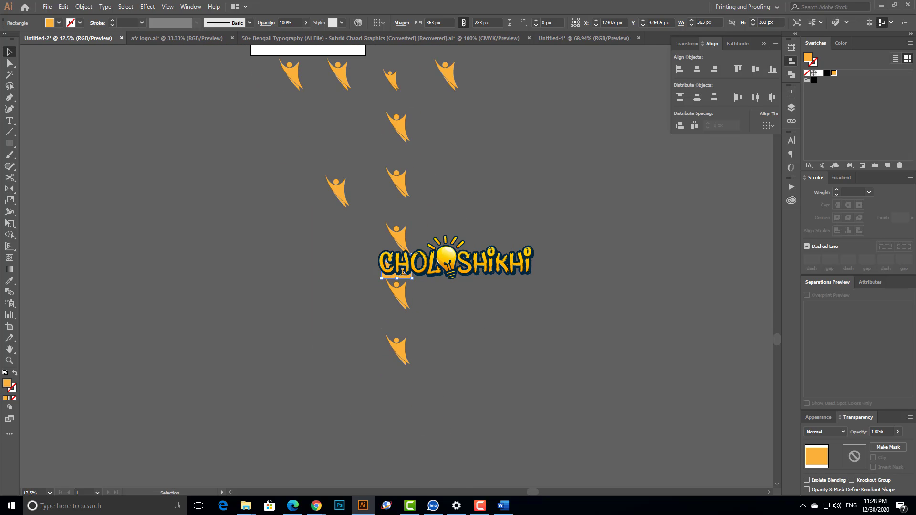
key(Delete)
key(ctrl+z)
key(ctrl+z)
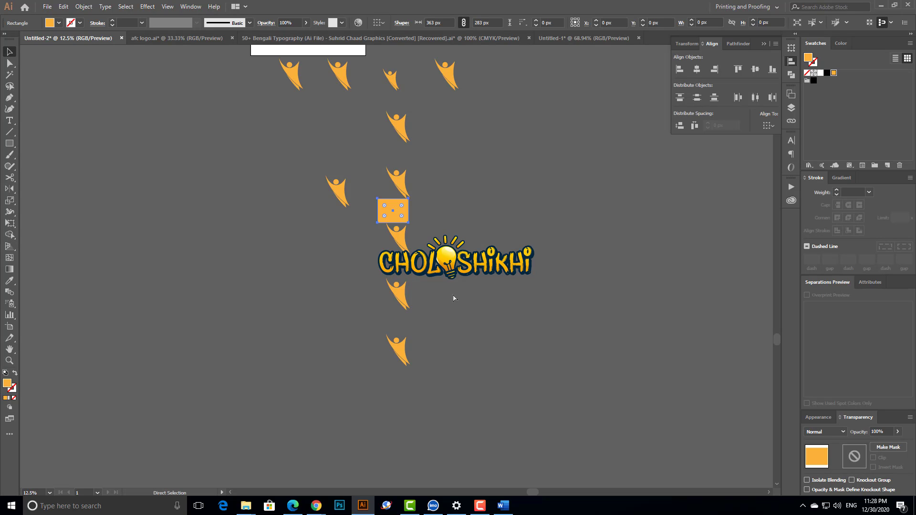
key(ctrl+z)
key(ctrl+z)
key(ctrl+z)
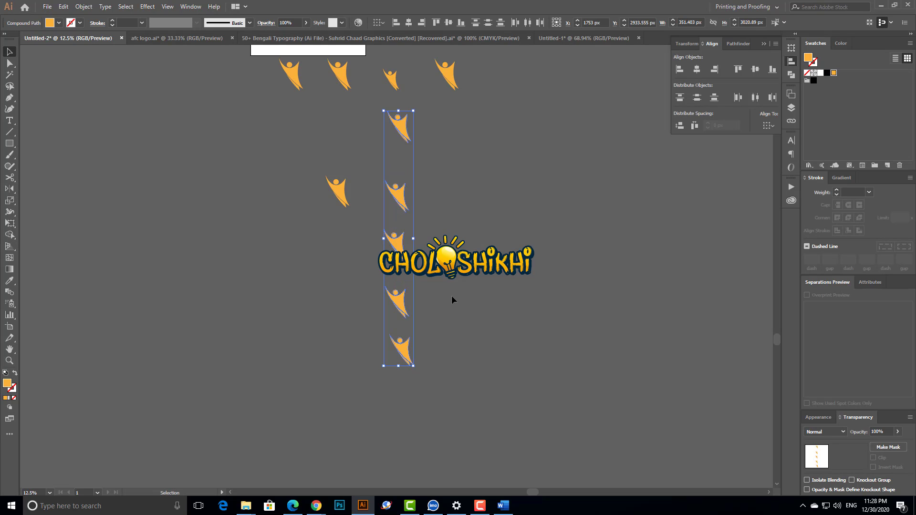
Step: Distribute the column's five figures vertically by their centres, and also by their bottom edges
click(465, 211)
drag(380, 394, 381, 396)
click(697, 70)
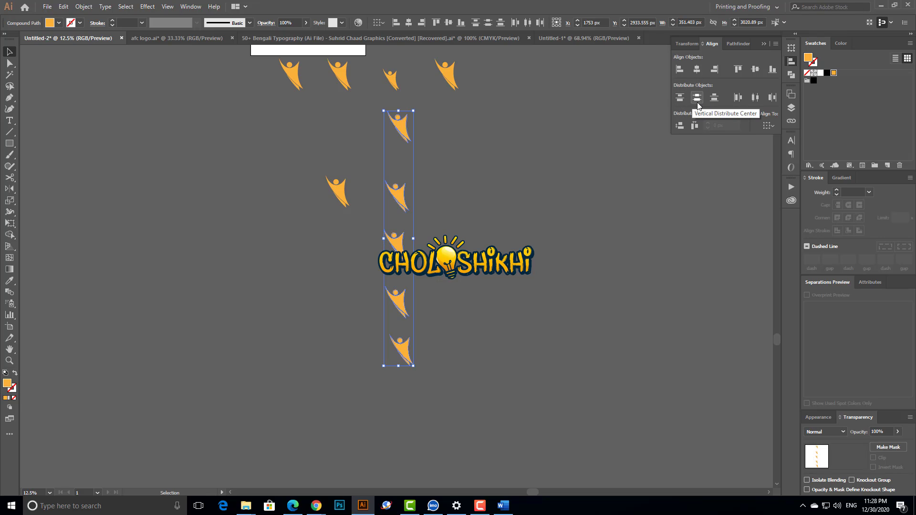
click(697, 101)
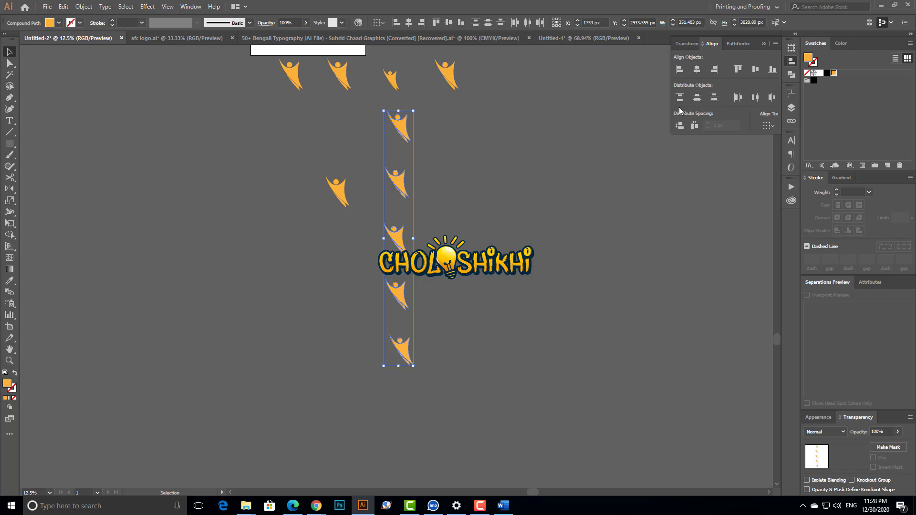
click(715, 98)
click(713, 98)
Step: Shrink the column's second figure to about 226 × 304 px
scroll(445, 187, up, 2)
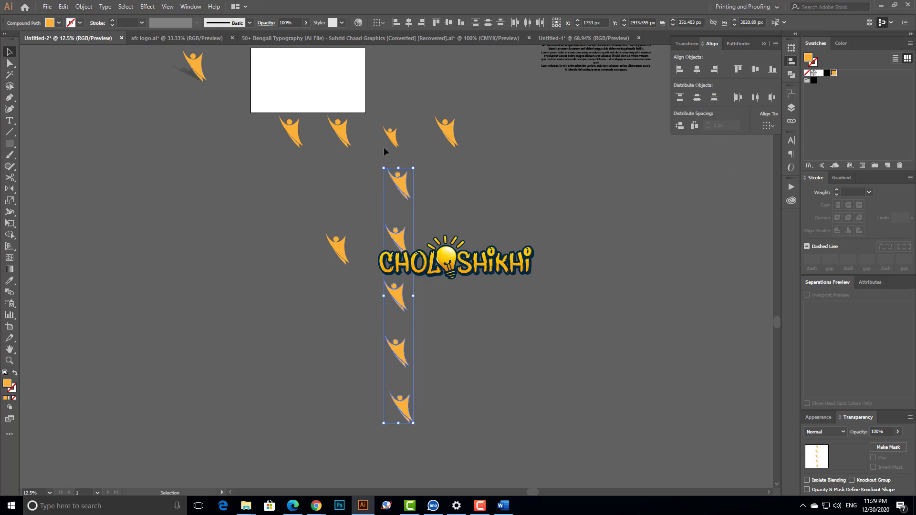
click(432, 246)
click(401, 239)
drag(397, 225, 399, 232)
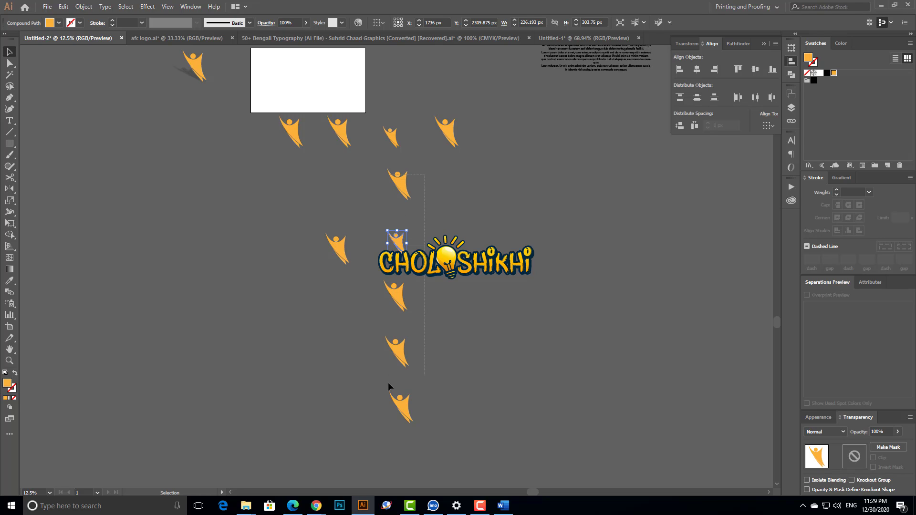
Step: Select the column's five figures, distribute them vertically by their top edges, and deselect them
drag(392, 410, 388, 418)
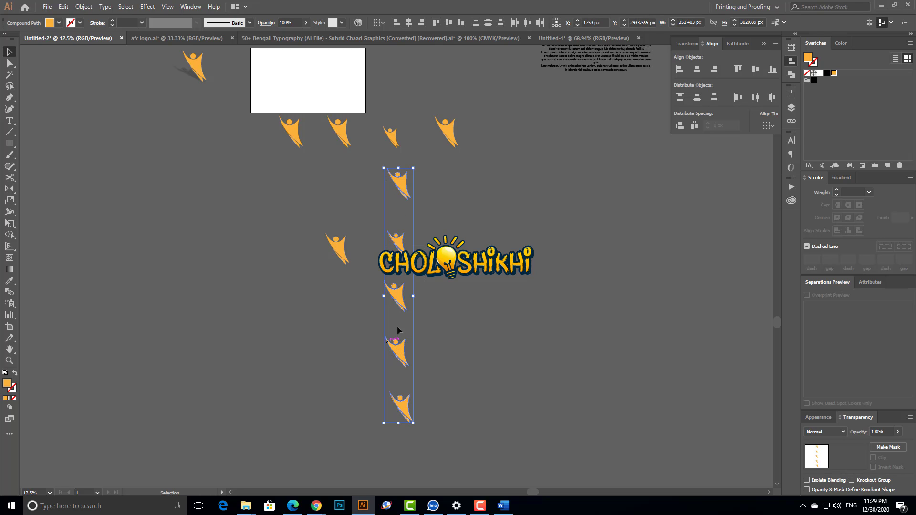
click(682, 98)
click(468, 313)
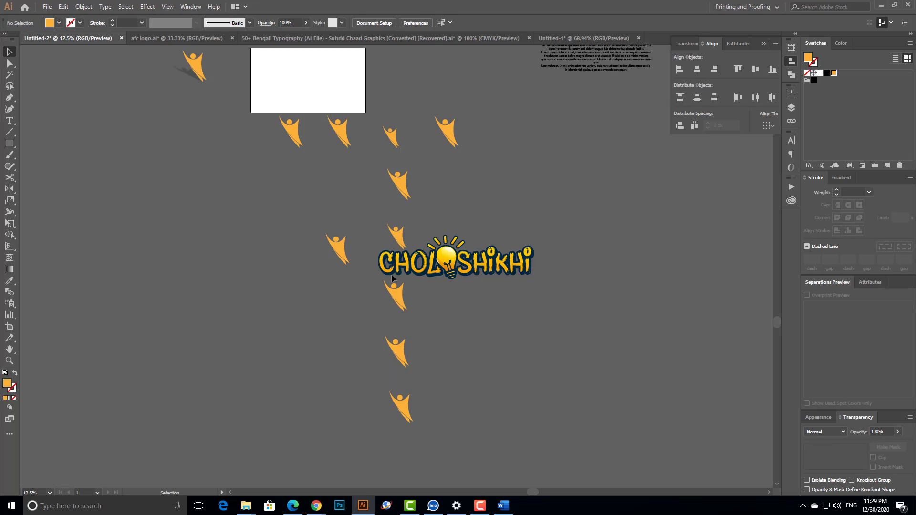
Step: Draw a rectangle about 623 × 282 px between the column's third and fourth figures, and move it up through the two gaps above
scroll(556, 506, up, 2)
scroll(552, 300, up, 3)
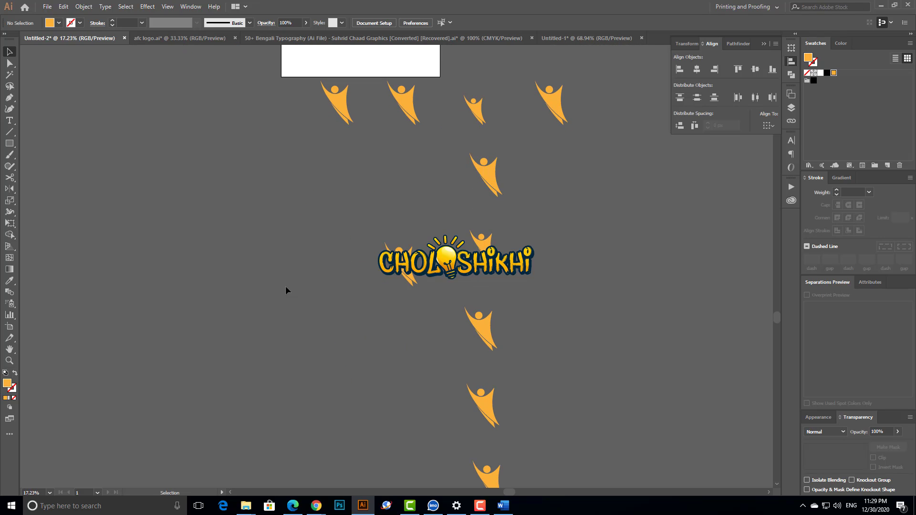
click(9, 143)
drag(516, 352, 443, 383)
key(v)
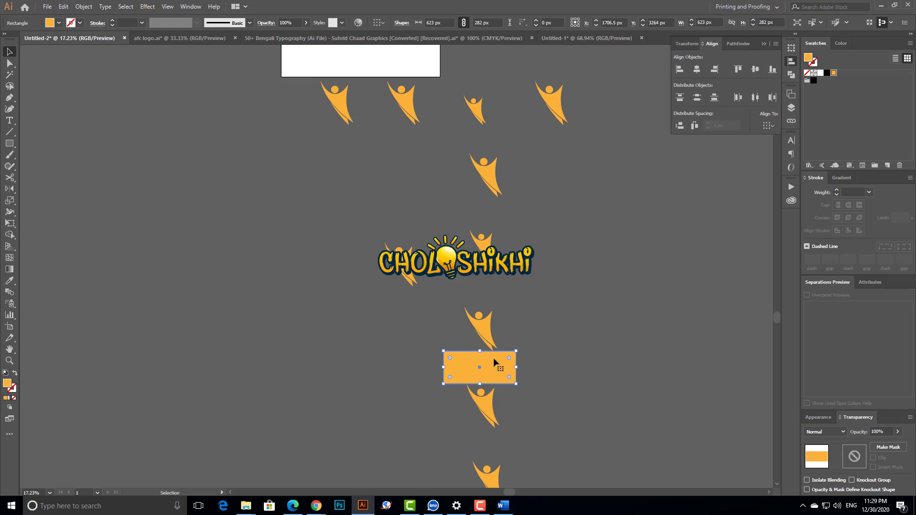
drag(494, 363, 497, 285)
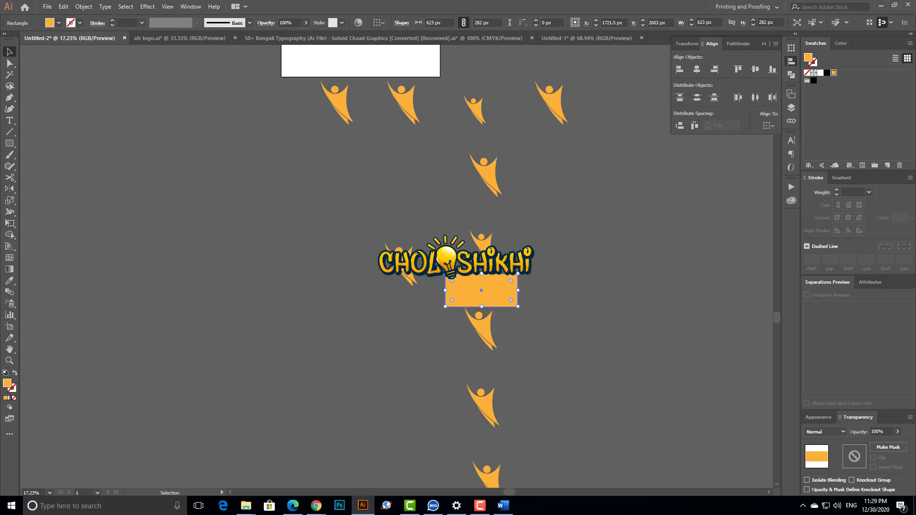
drag(472, 282, 501, 206)
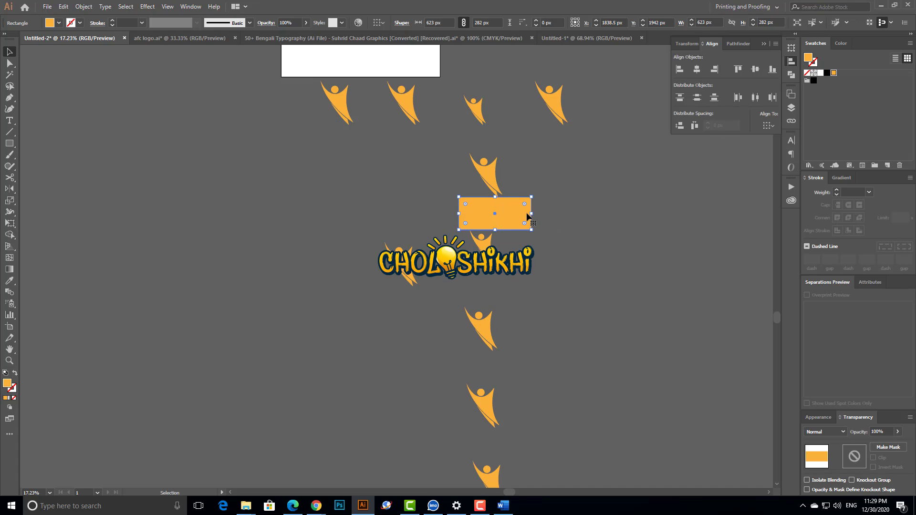
Step: Delete the gauge rectangle, paste a copy into the gap between the column's third and fourth figures, and delete that copy too
key(Delete)
key(ctrl+minus)
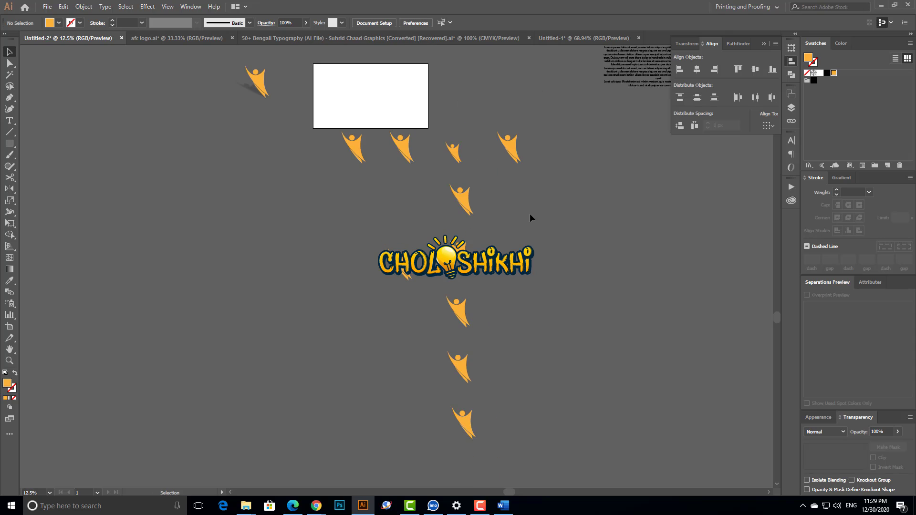
key(ctrl+v)
drag(468, 228, 457, 340)
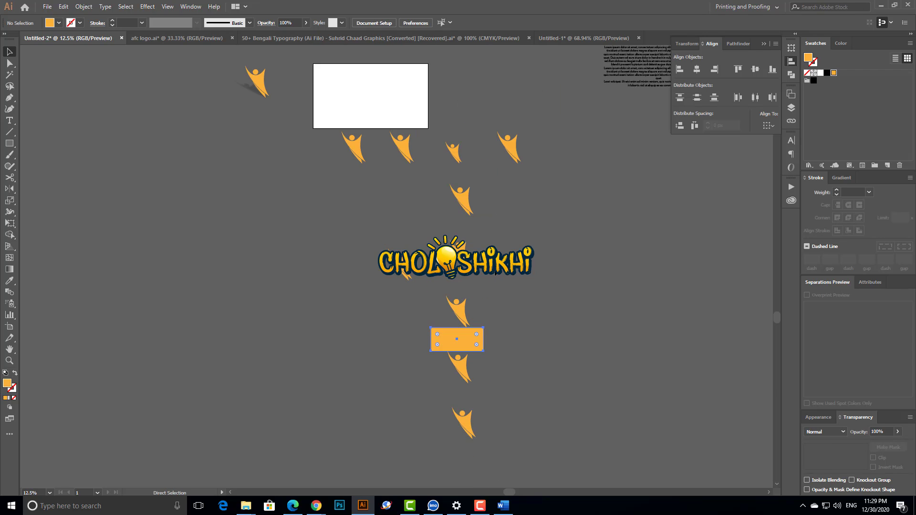
key(Delete)
Step: Select the column's five figures and distribute them vertically by their centres
drag(482, 180, 442, 443)
click(471, 283)
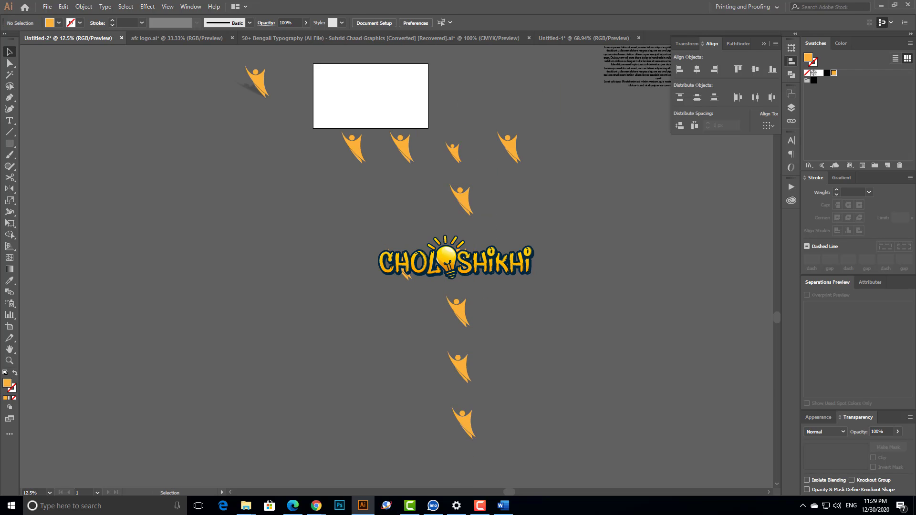
drag(432, 408, 434, 428)
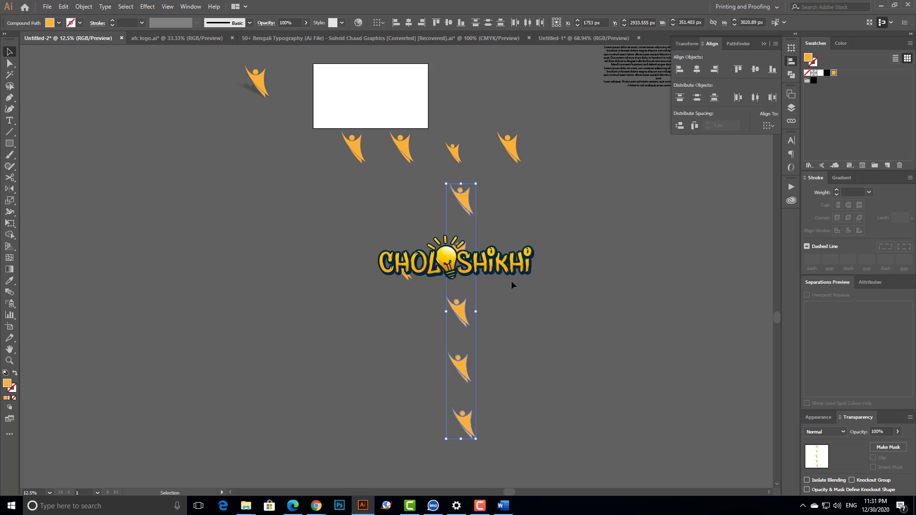
click(698, 98)
Step: Draw a gauge rectangle about 300 × 320 px in the gap between the column's second and third figures
click(10, 144)
scroll(334, 174, up, 1)
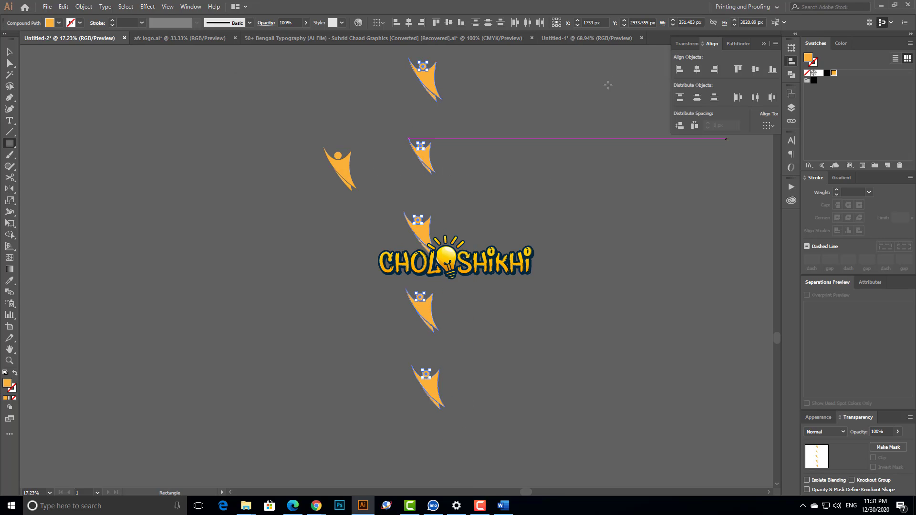
drag(439, 102, 426, 200)
key(v)
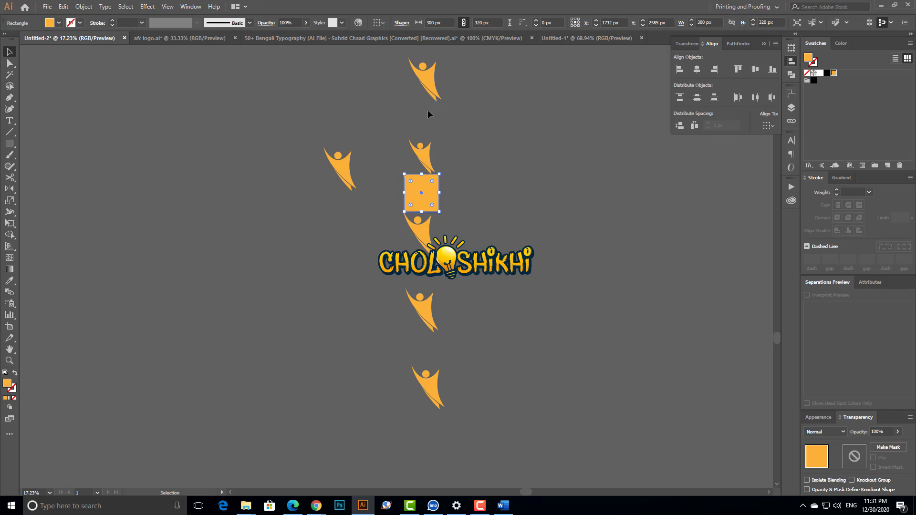
Step: Move the gauge rectangle between the column's third and fourth figures and examine up close how its lower edge meets the fourth figure
drag(421, 200, 448, 313)
key(ctrl+space)
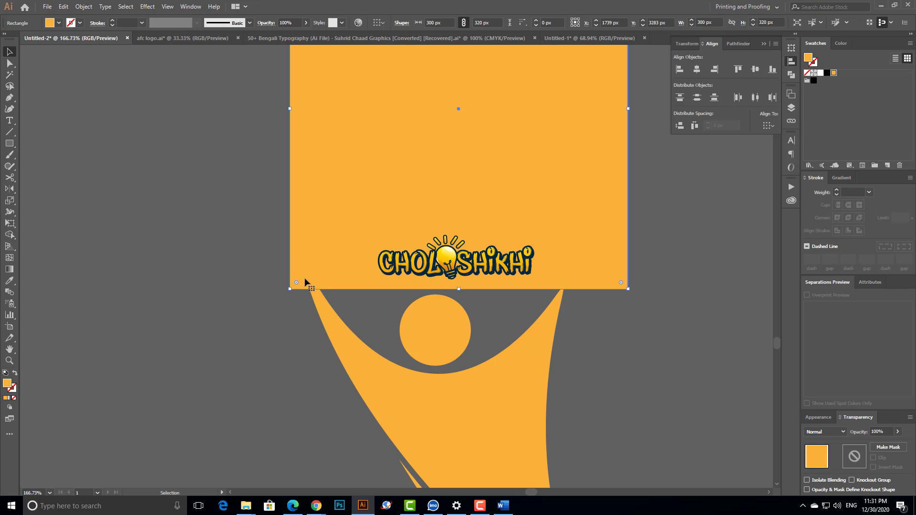
key(a)
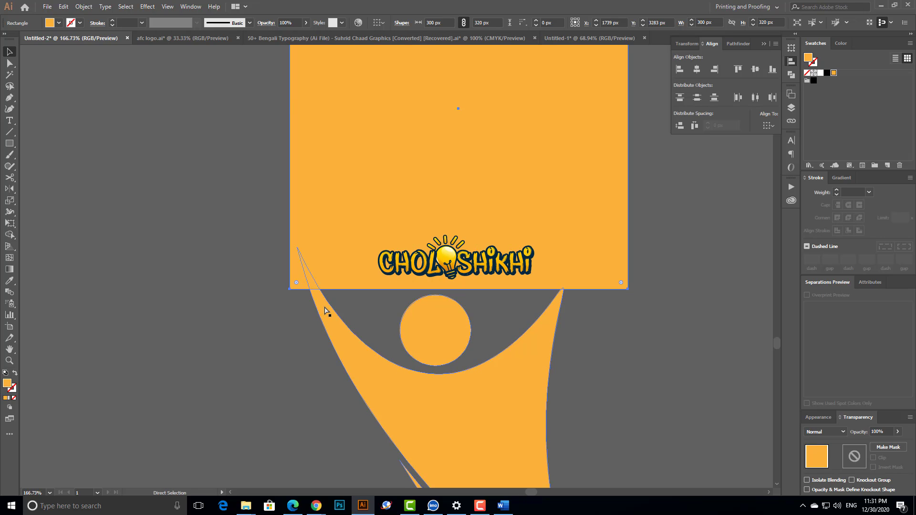
key(ctrl+minus)
key(ctrl+minus)
key(ctrl+minus)
key(ctrl+minus)
key(ctrl+minus)
key(ctrl+minus)
key(v)
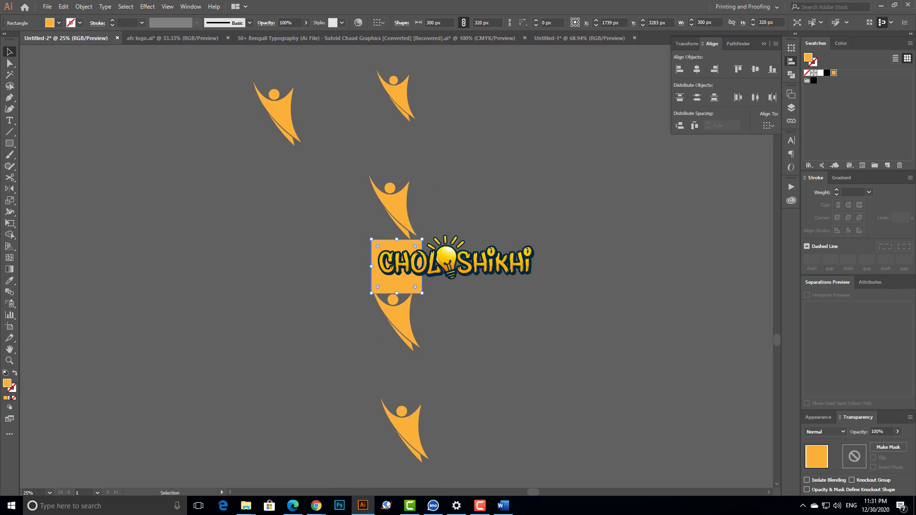
Step: Shorten the gauge rectangle to about 282 px, move it between the column's fourth and fifth figures, and remove it
drag(397, 293, 404, 378)
key(ctrl+minus)
key(ctrl+minus)
key(ctrl+minus)
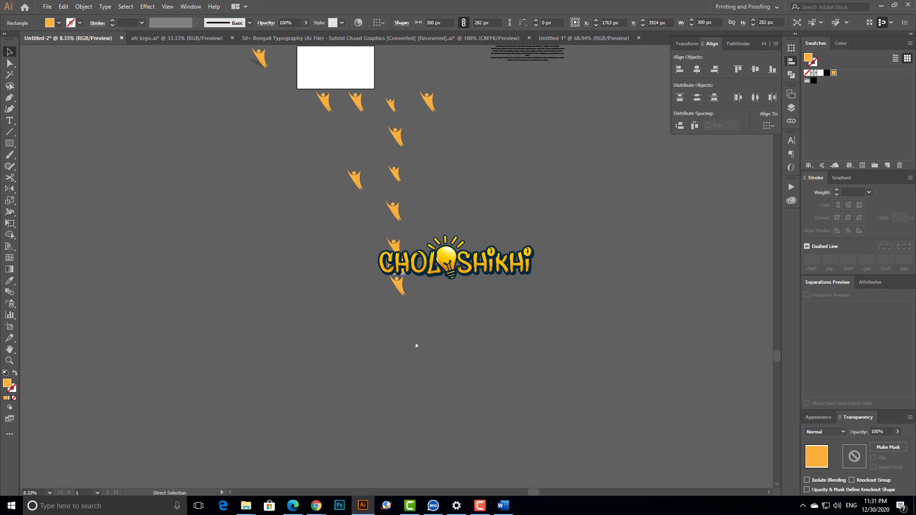
click(422, 276)
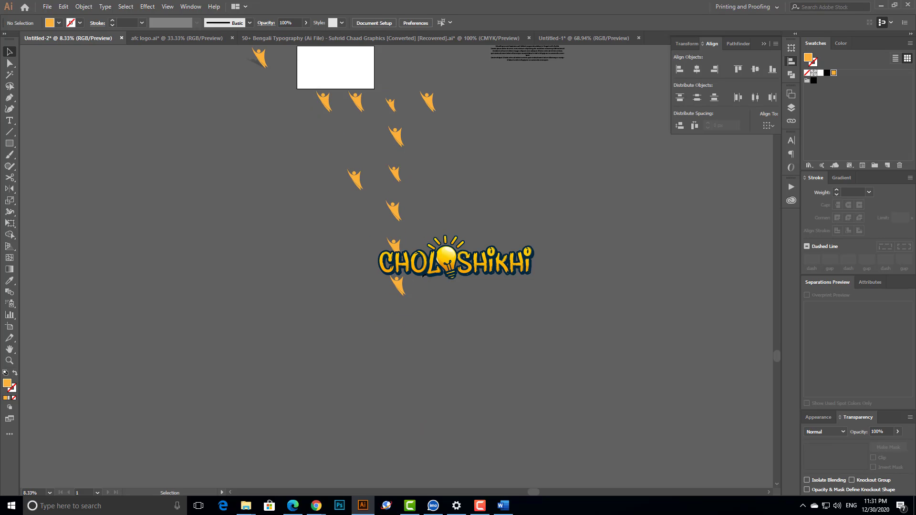
Step: Deselect the column and move its second to fifth figures individually to uneven positions, with the fifth placed lower
drag(409, 134, 386, 322)
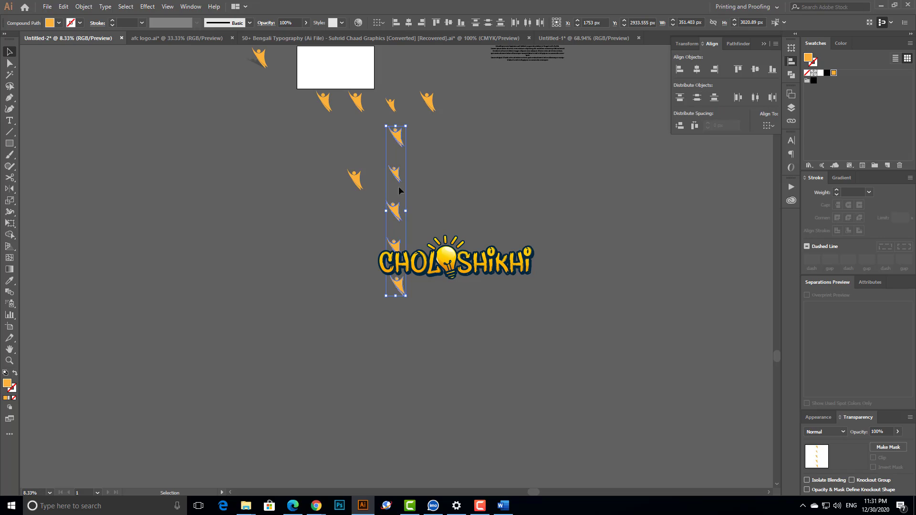
click(435, 211)
drag(396, 286, 398, 316)
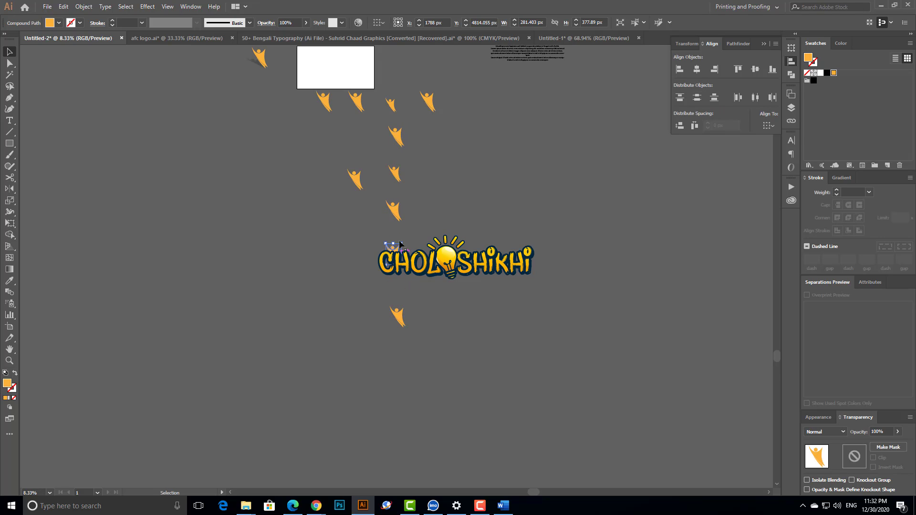
drag(396, 208, 403, 181)
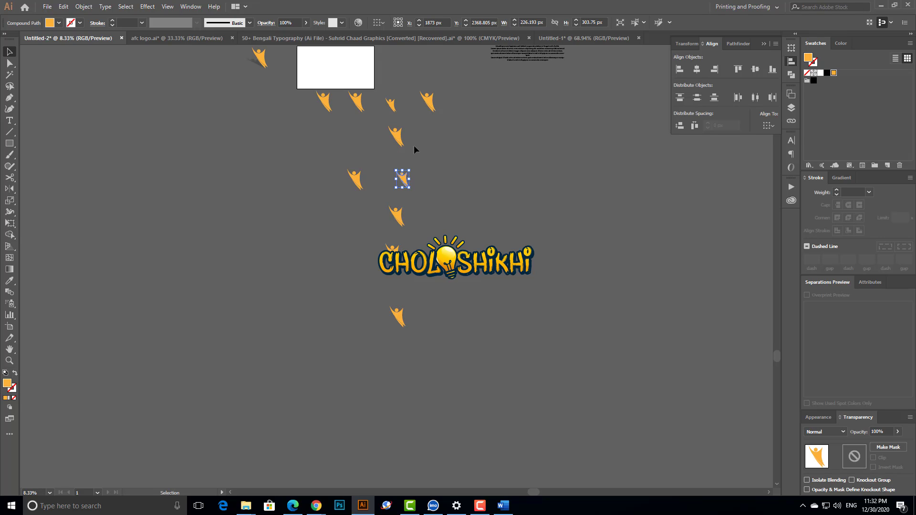
Step: Move the row's small figure closer to the last one, and place the column's top figure at the row's right end
scroll(437, 153, up, 2)
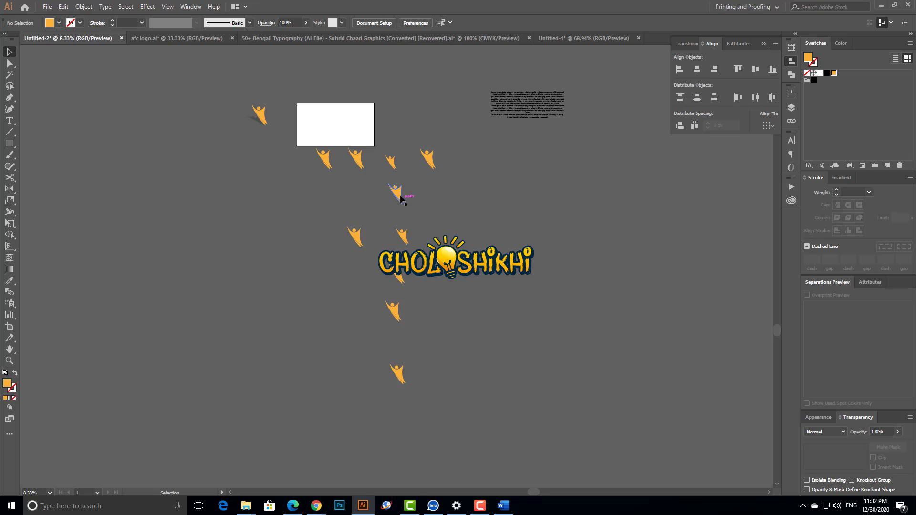
drag(398, 195, 430, 216)
drag(393, 165, 407, 165)
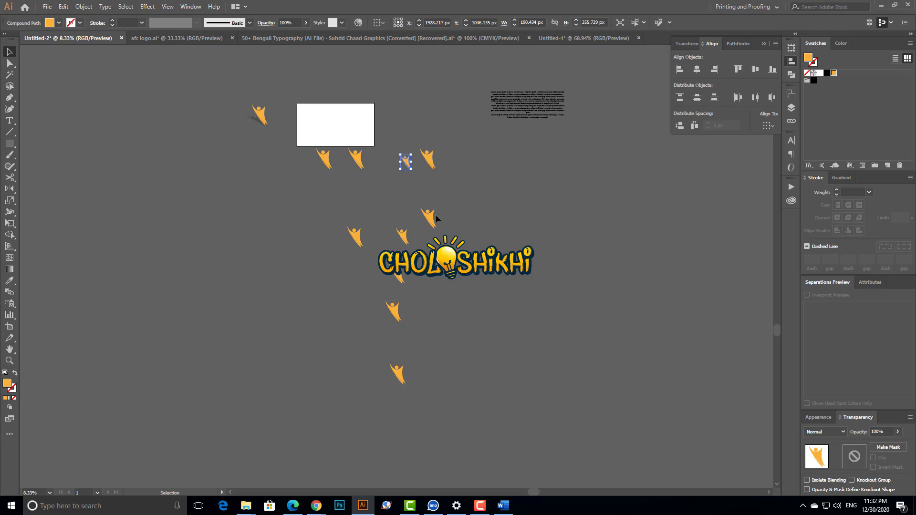
drag(436, 214, 483, 156)
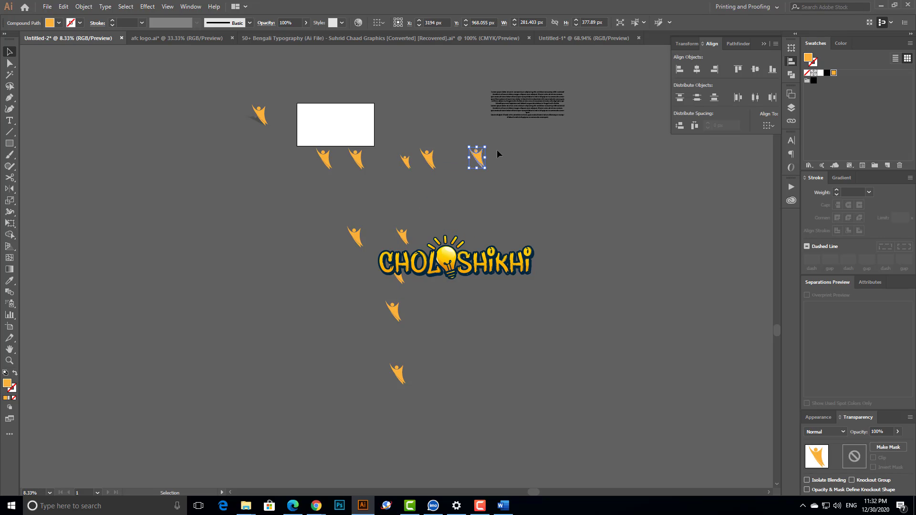
Step: Select the text block beside the row's last figure and clear it away from the figures
drag(333, 159, 663, 96)
click(584, 170)
click(534, 94)
key(ctrl+z)
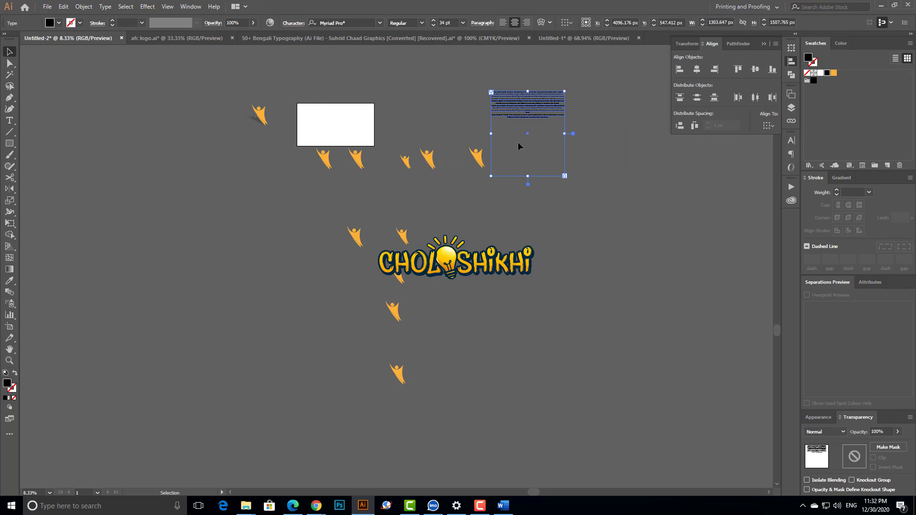
click(544, 148)
key(ctrl+shift+z)
Step: Select the row's five figures and distribute them horizontally by their left edges
drag(503, 137, 286, 166)
drag(286, 123, 531, 238)
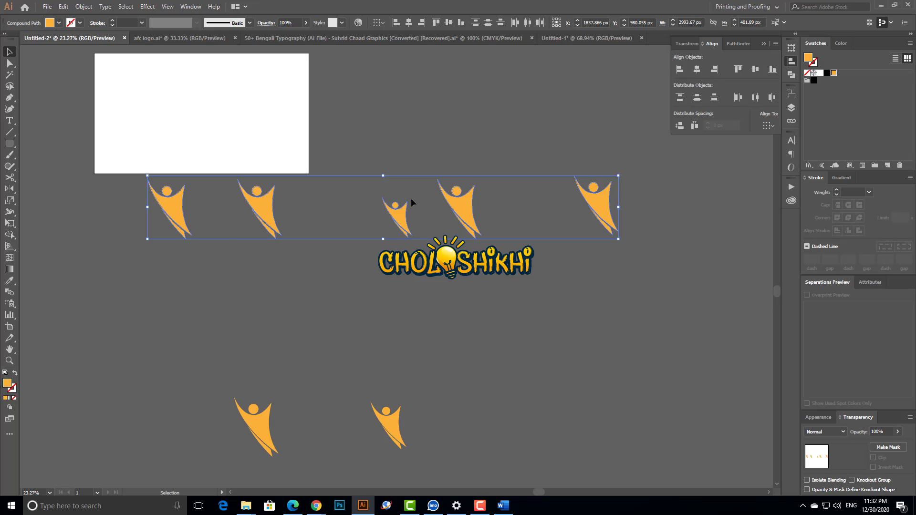
click(738, 98)
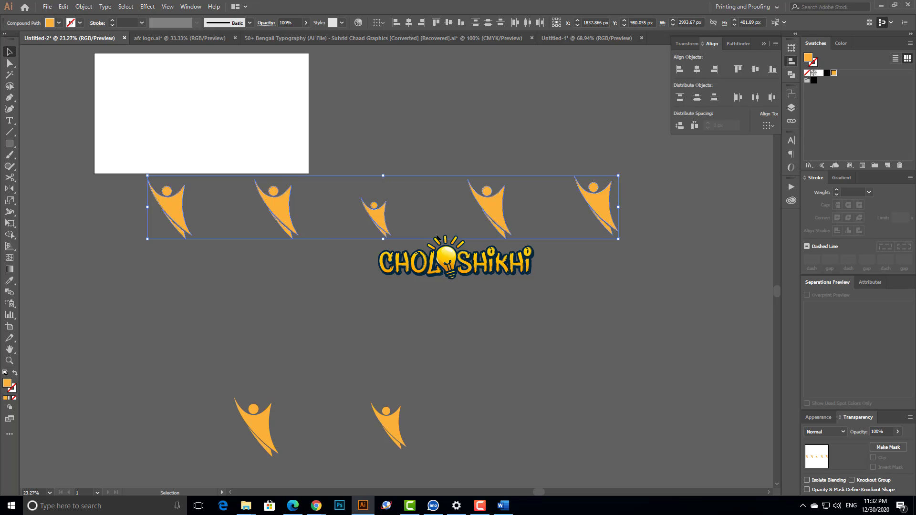
Step: Draw a gauge square about 389 × 389 px between the row's first and second figures
click(14, 144)
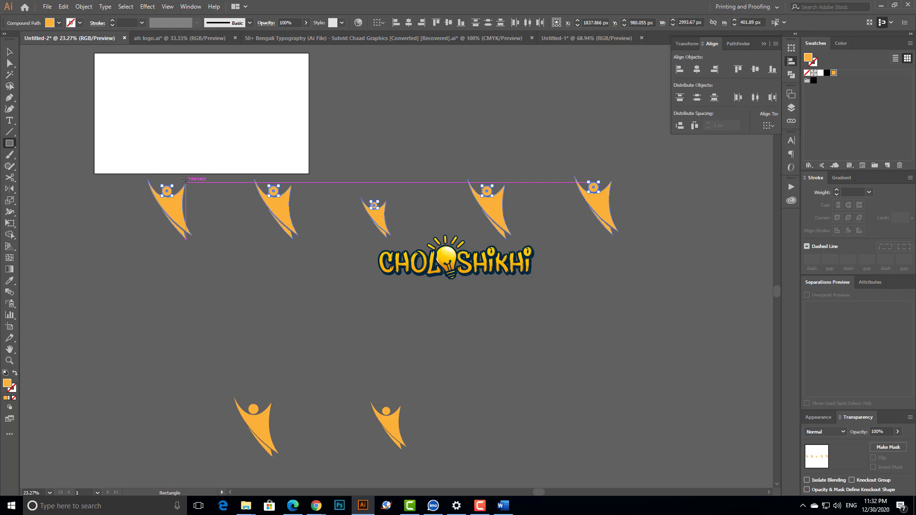
drag(186, 177, 253, 172)
key(ctrl+z)
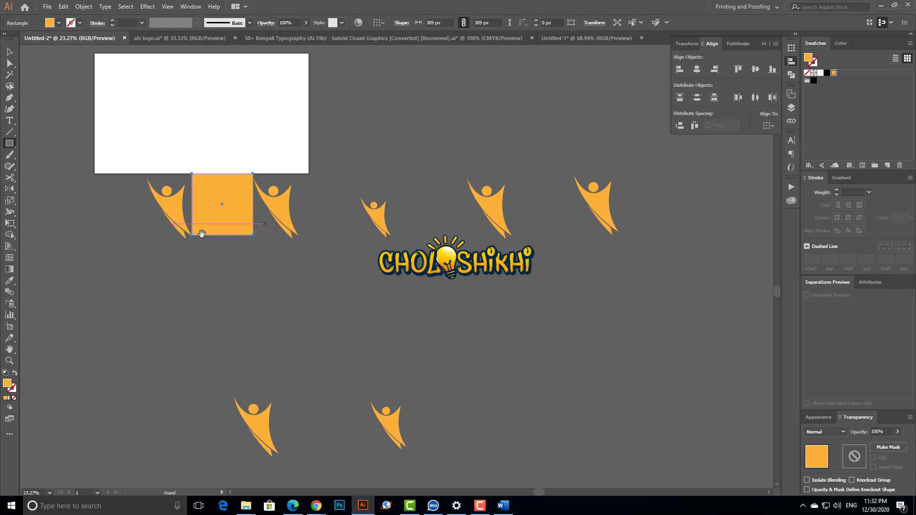
Step: Move the gauge square into the gap after the row's third figure, and park it above the row
drag(199, 232, 538, 223)
key(v)
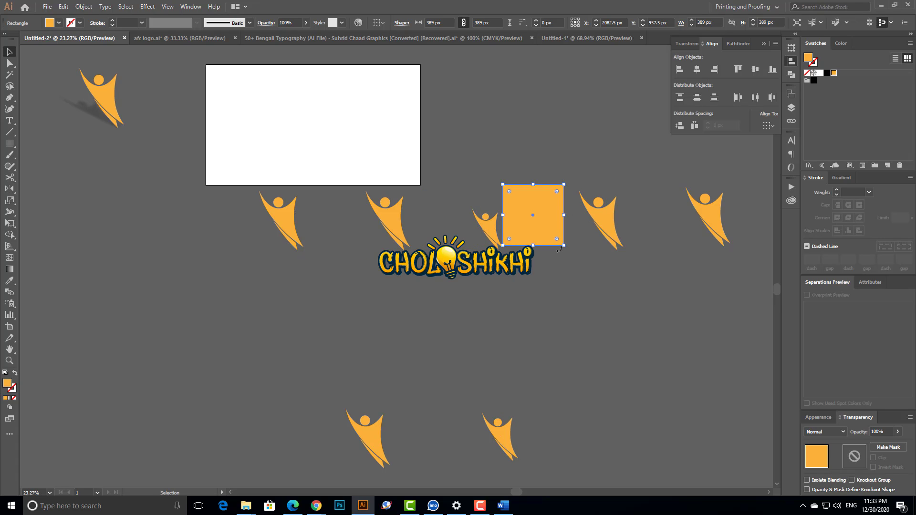
drag(530, 219, 525, 105)
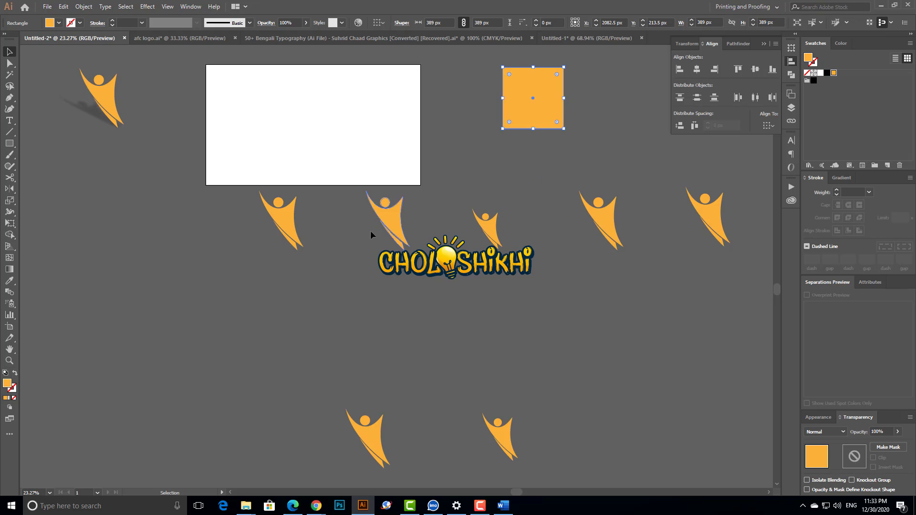
Step: Select the row's five figures, make the first and then the last one the key object, and deselect them
drag(337, 220, 720, 241)
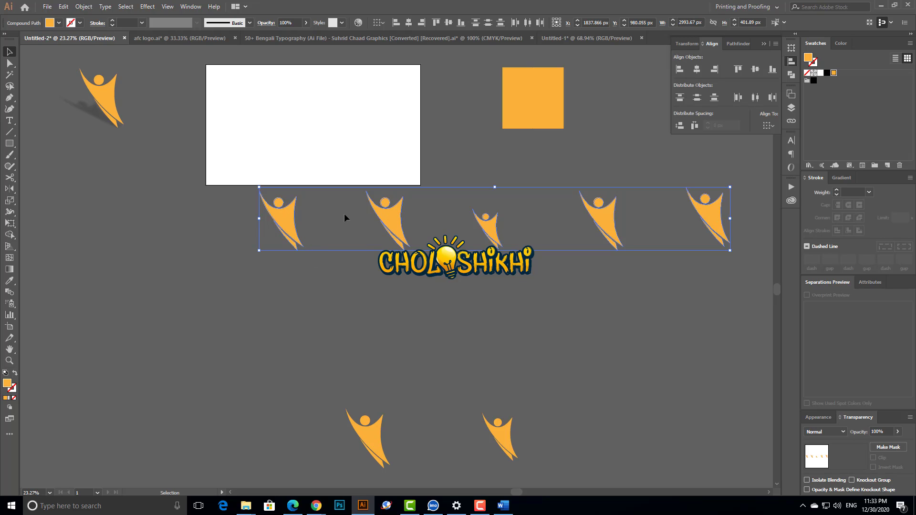
click(280, 211)
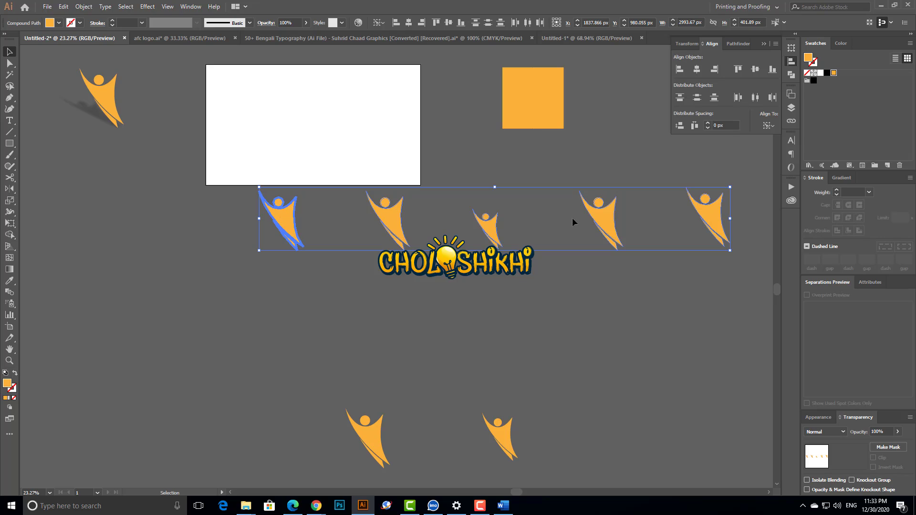
click(717, 225)
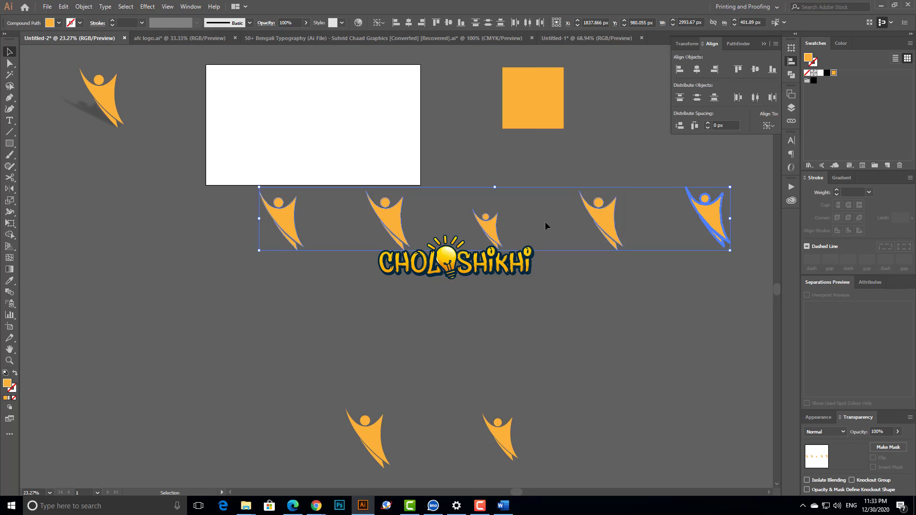
click(522, 236)
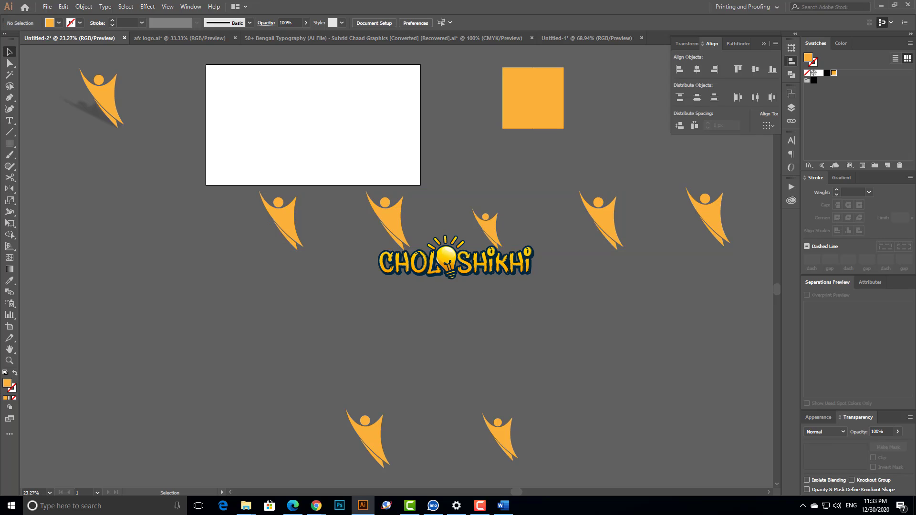
Step: Enlarge the row's third figure to about 259 × 348 px and undo the resize
click(487, 217)
drag(503, 209, 514, 195)
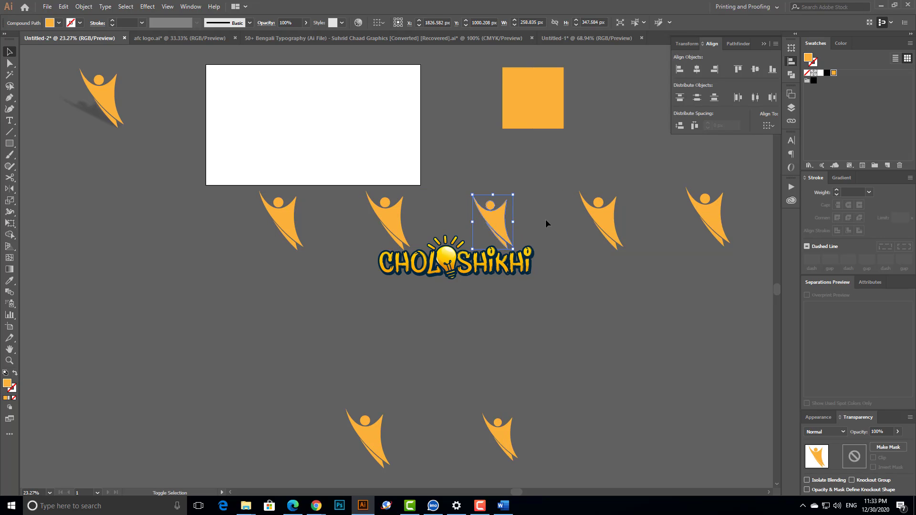
key(ctrl+z)
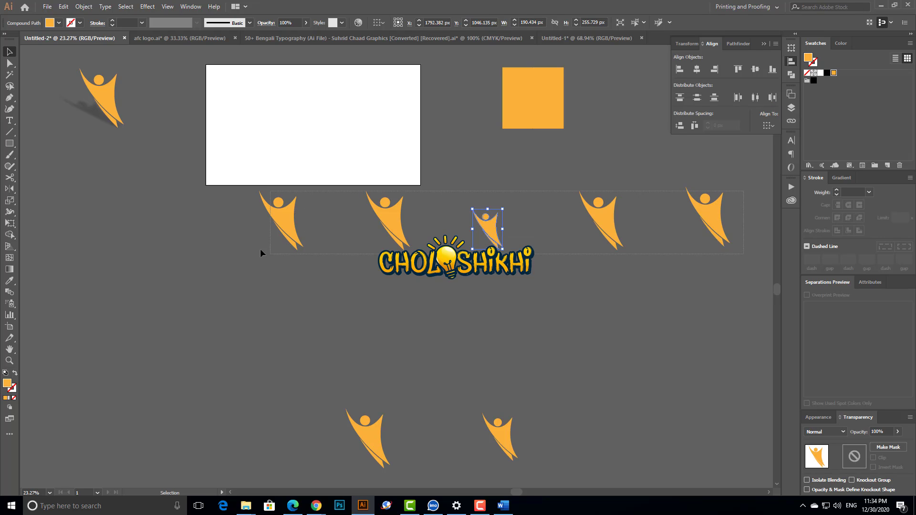
Step: Select the row's five figures and distribute them horizontally by their right edges, and also by their centres
drag(260, 249, 262, 251)
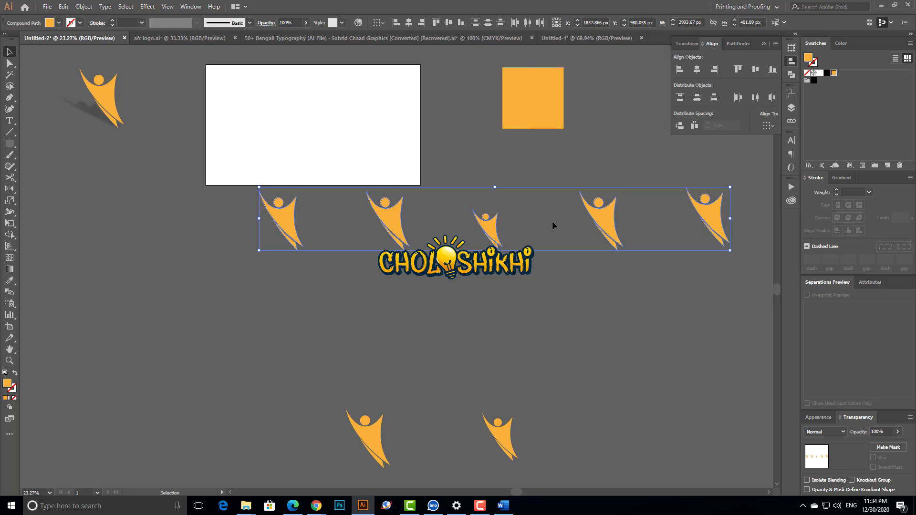
click(772, 97)
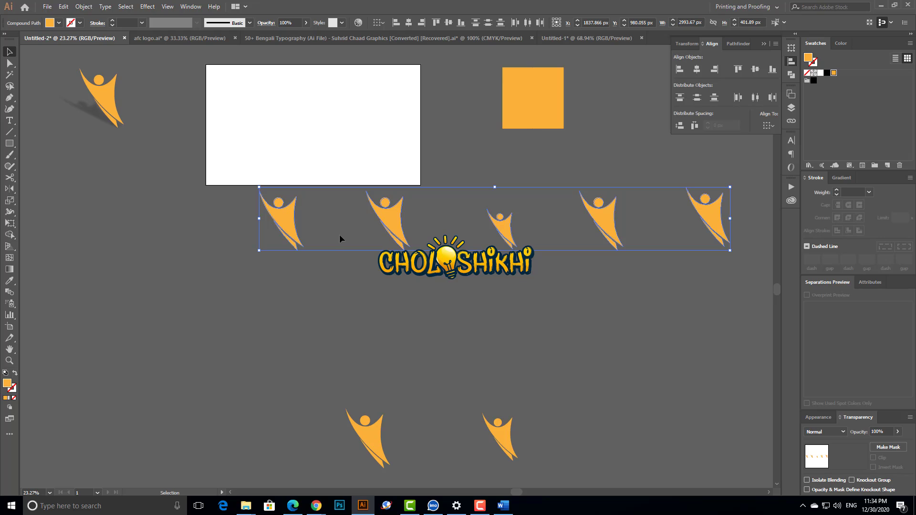
click(755, 97)
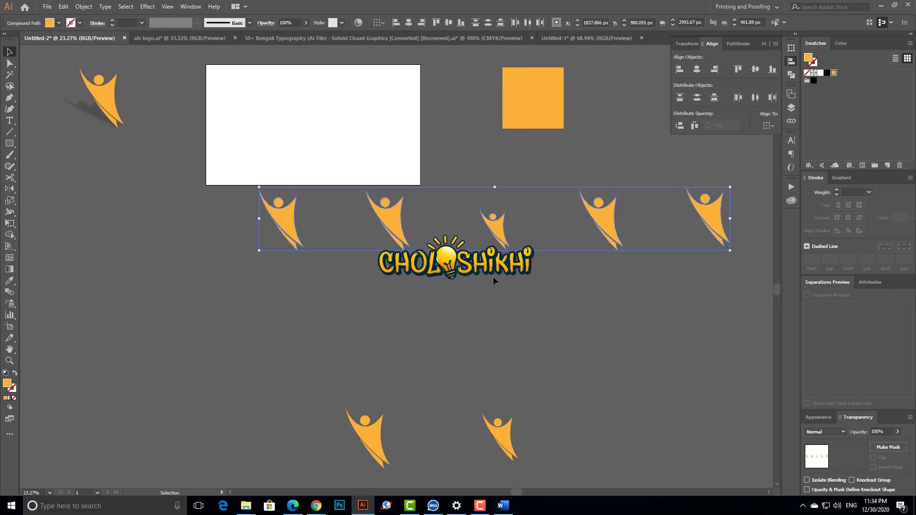
Step: Make the row's third figure the key object, deselect the row, and stretch the third figure taller before undoing the stretch
click(497, 225)
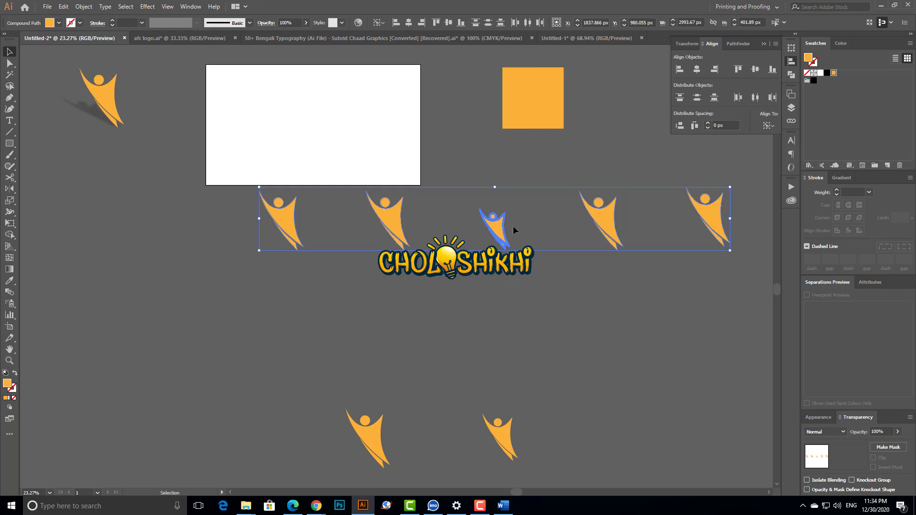
click(517, 296)
shift+click(497, 217)
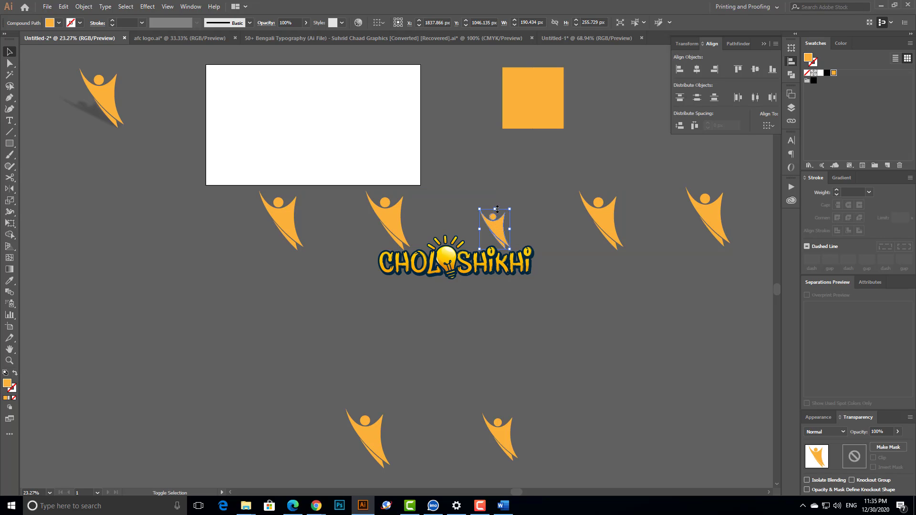
drag(496, 209, 499, 197)
key(ctrl+z)
Step: Select the row's five figures together, clear the selection, and check the second and third figures as a pair before deselecting them
drag(680, 251, 680, 248)
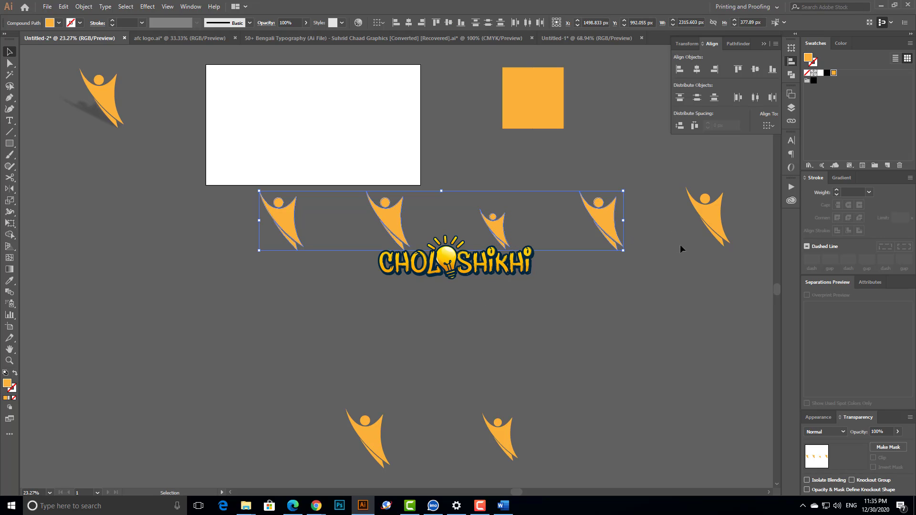
shift+click(710, 224)
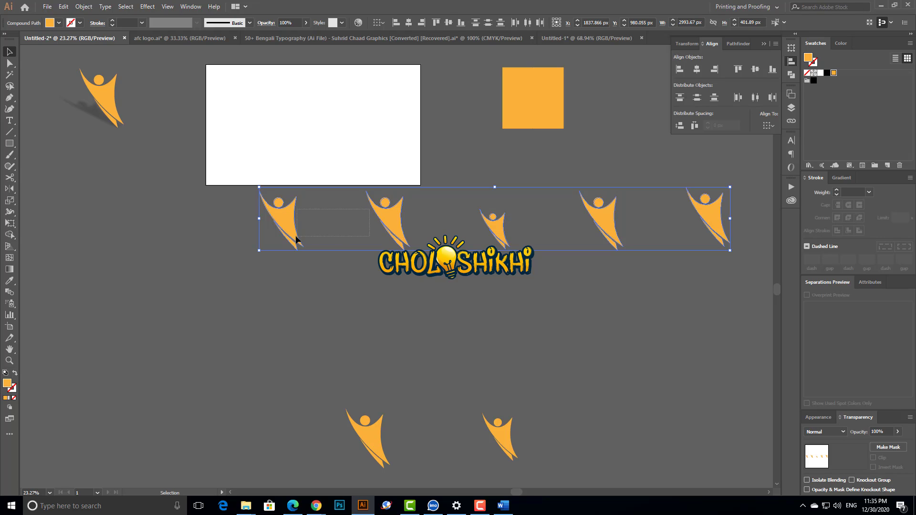
key(ctrl+shift+a)
click(408, 224)
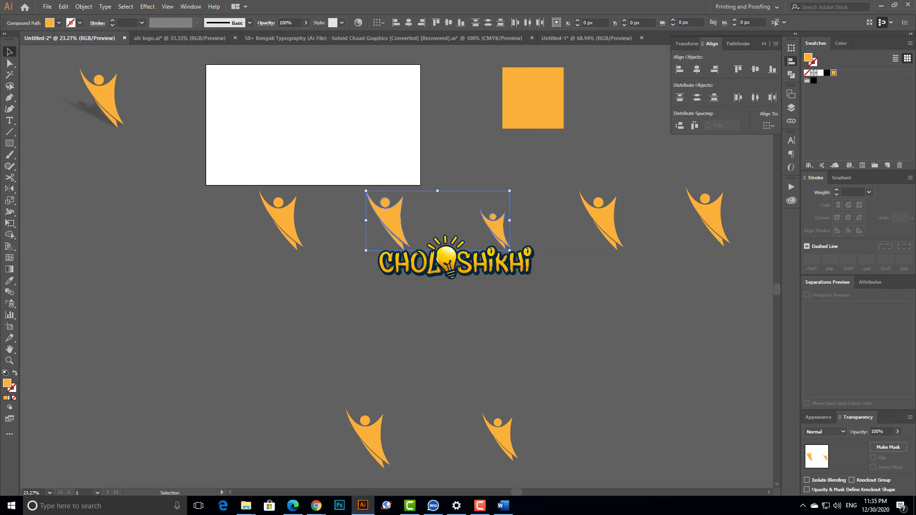
click(451, 282)
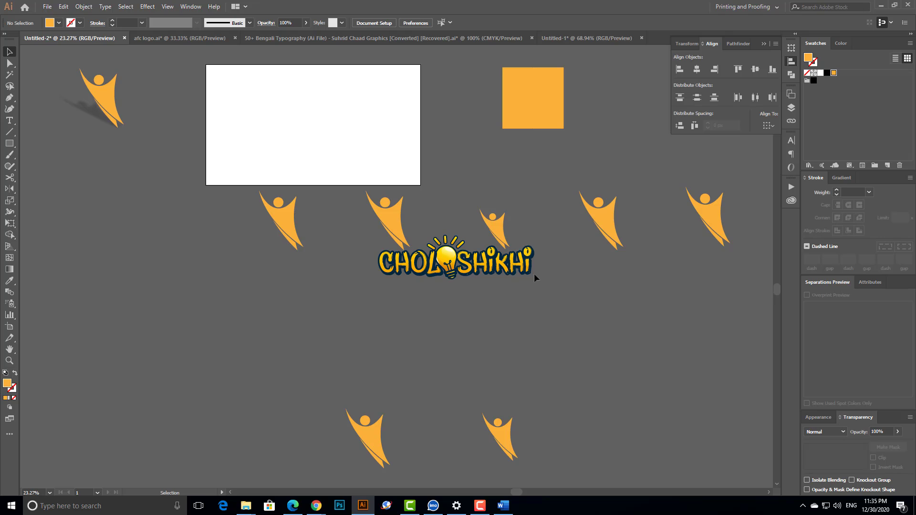
Step: Rotate the row's fourth figure clockwise, undo the rotation, and deselect it
click(604, 206)
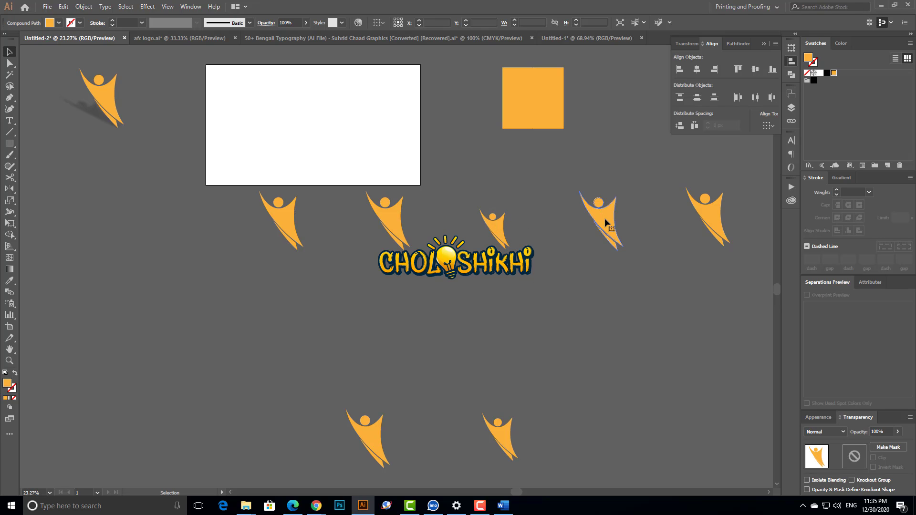
drag(635, 189, 668, 238)
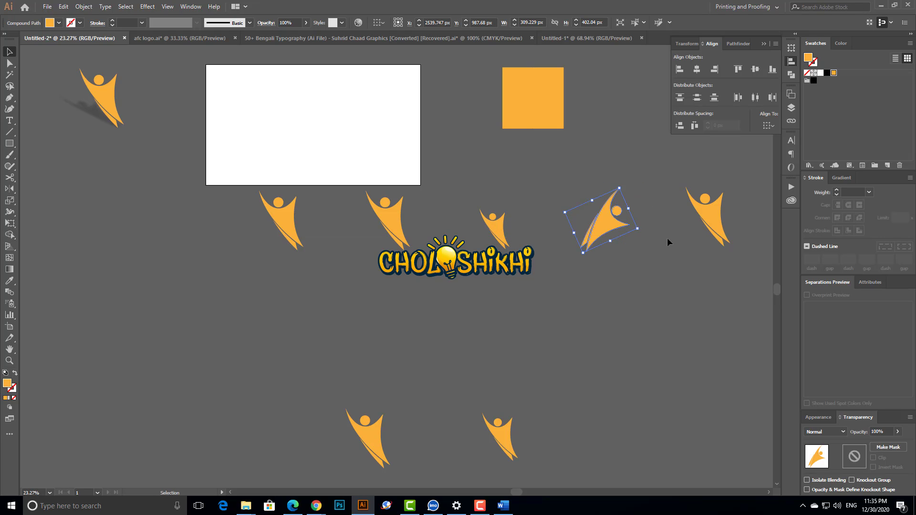
key(ctrl+z)
drag(683, 183, 623, 257)
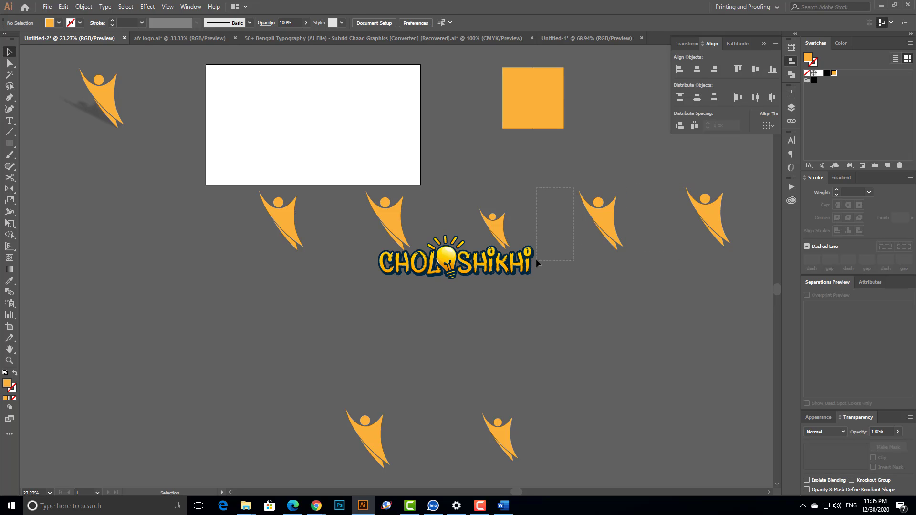
Step: With the row's third figure selected, view the extra Align options without choosing one, and deselect the figure
click(498, 225)
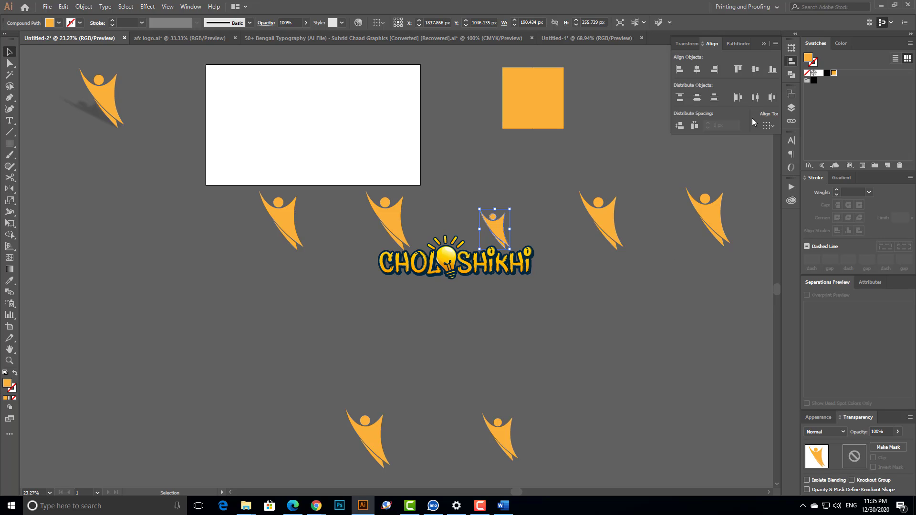
click(777, 44)
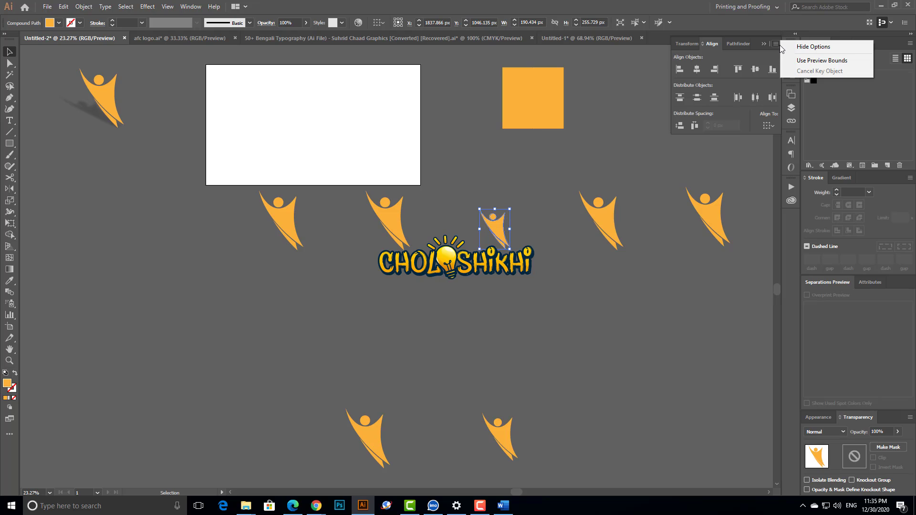
click(549, 360)
click(549, 360)
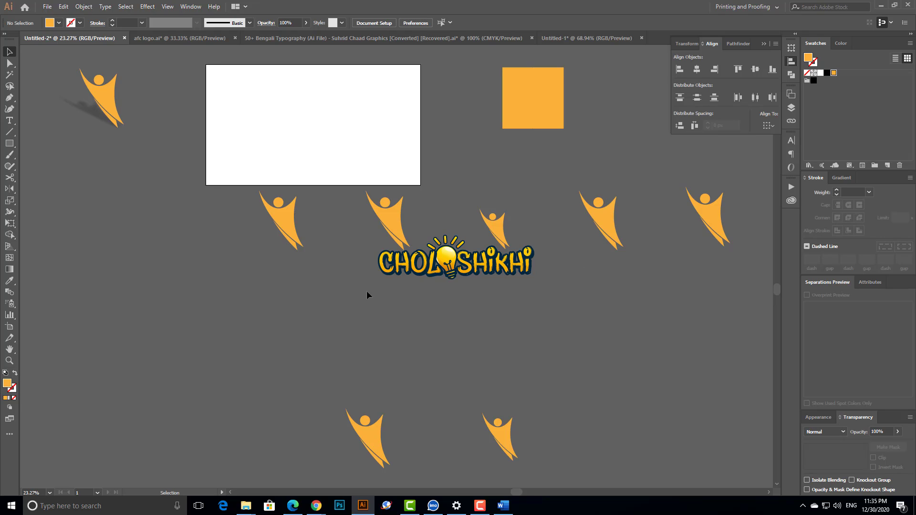
Step: Move the orange gauge square behind the row's second figure and fill it with white
scroll(375, 320, up, 2)
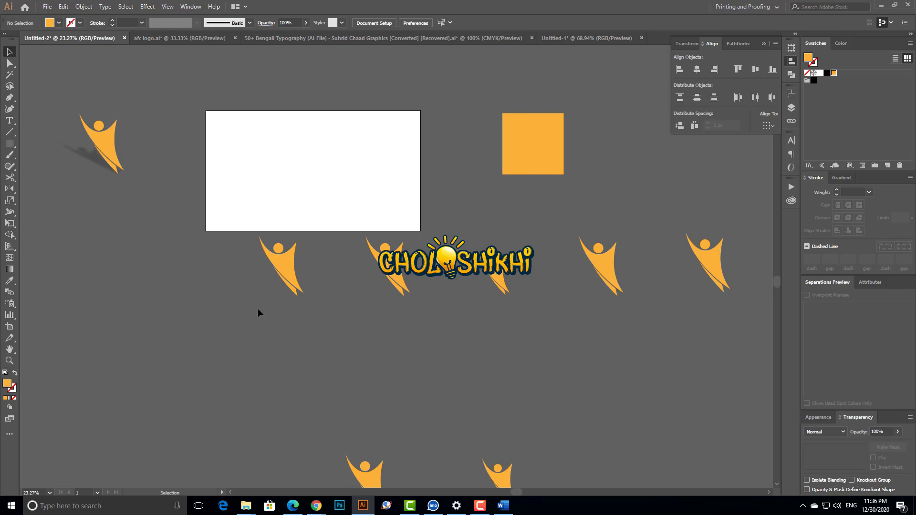
key(ctrl+minus)
key(ctrl+minus)
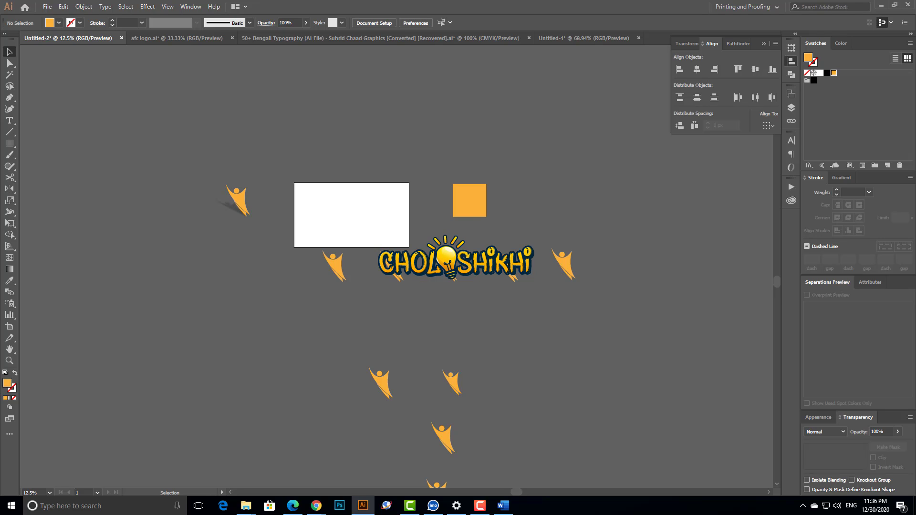
drag(374, 246, 406, 289)
click(466, 285)
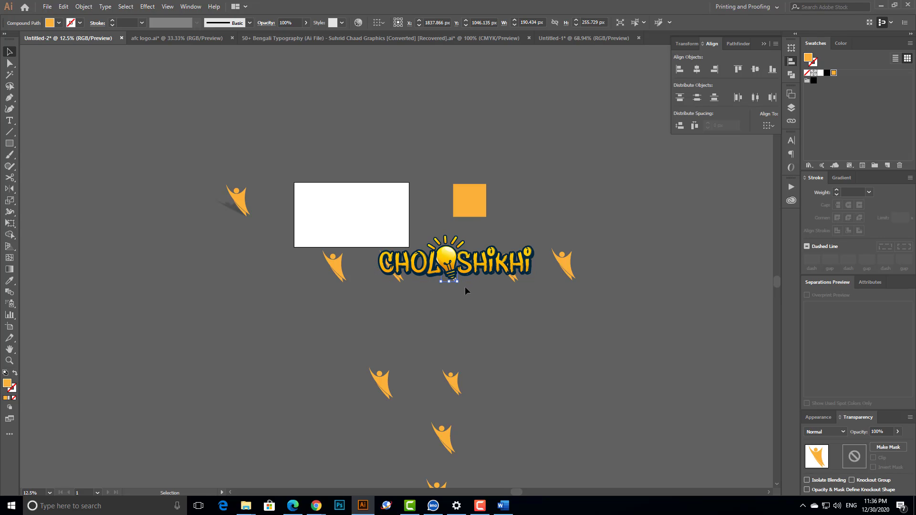
drag(449, 273, 394, 265)
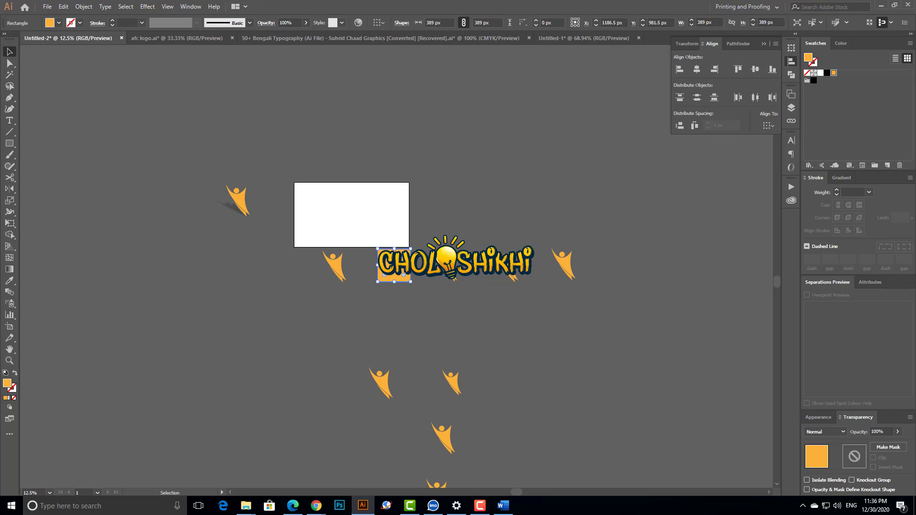
click(820, 73)
Step: Resize the white square to the second figure's outer bounds, about 282 × 378 px
scroll(448, 304, up, 5)
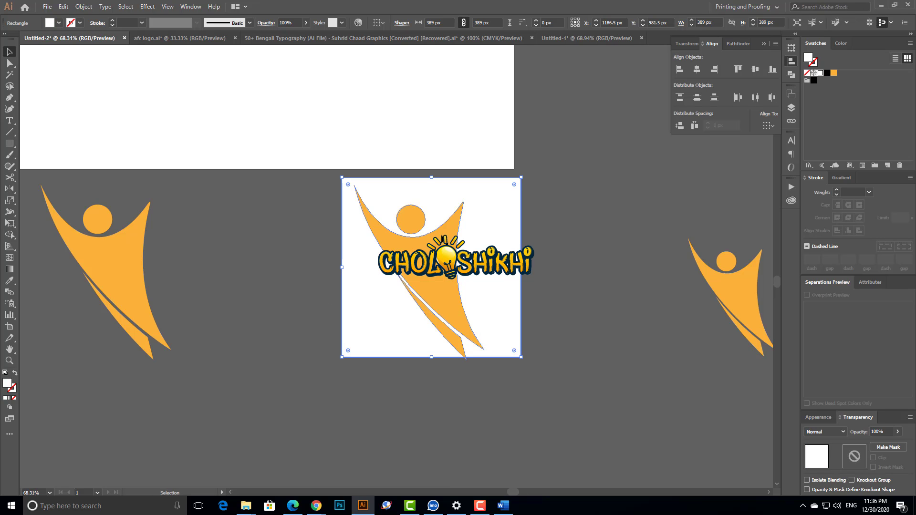
drag(432, 177, 431, 184)
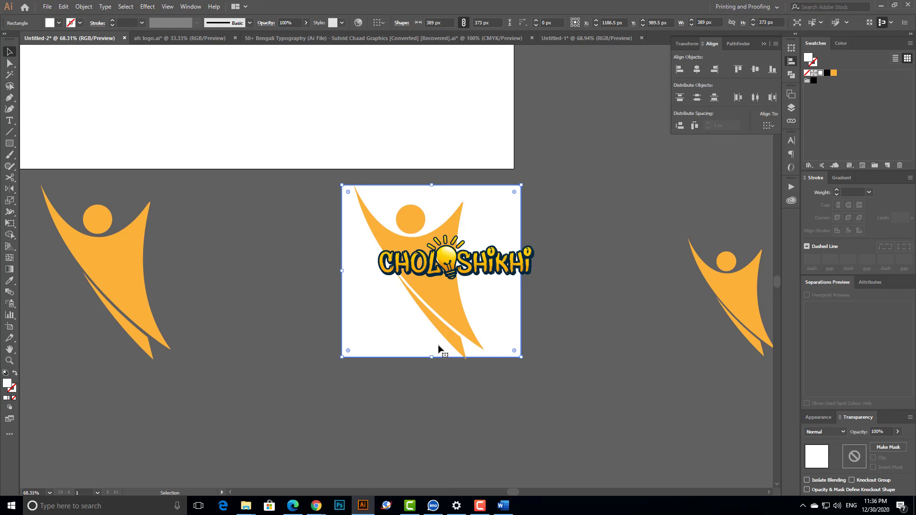
drag(432, 357, 432, 359)
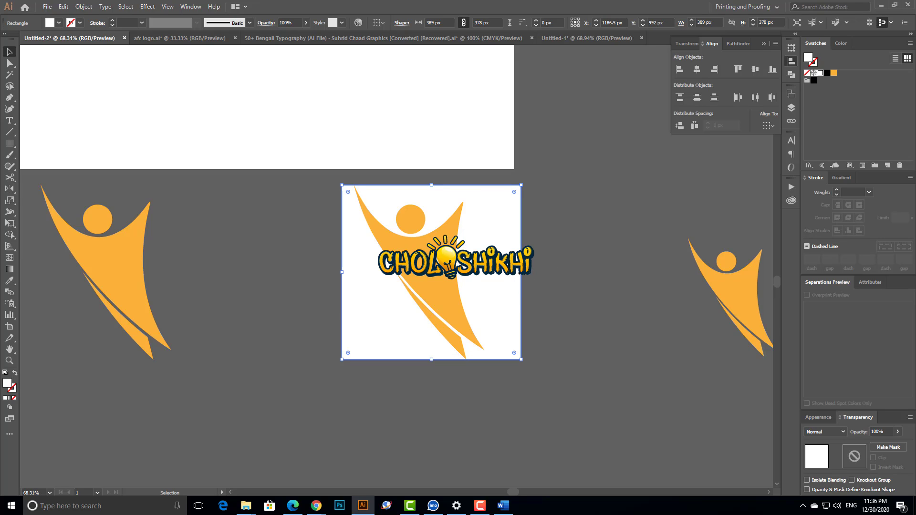
drag(521, 272, 484, 276)
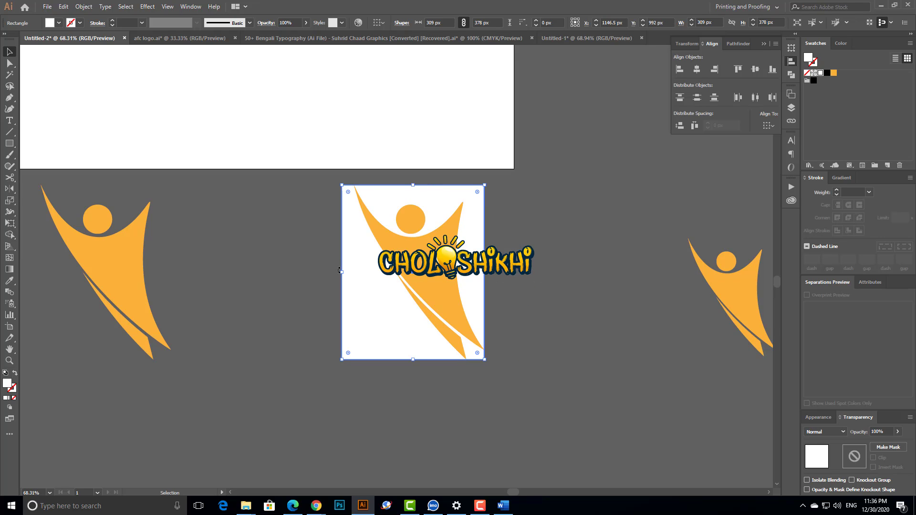
drag(341, 271, 355, 272)
Step: Place a copy of the white rectangle behind the row's third figure
scroll(375, 261, down, 3)
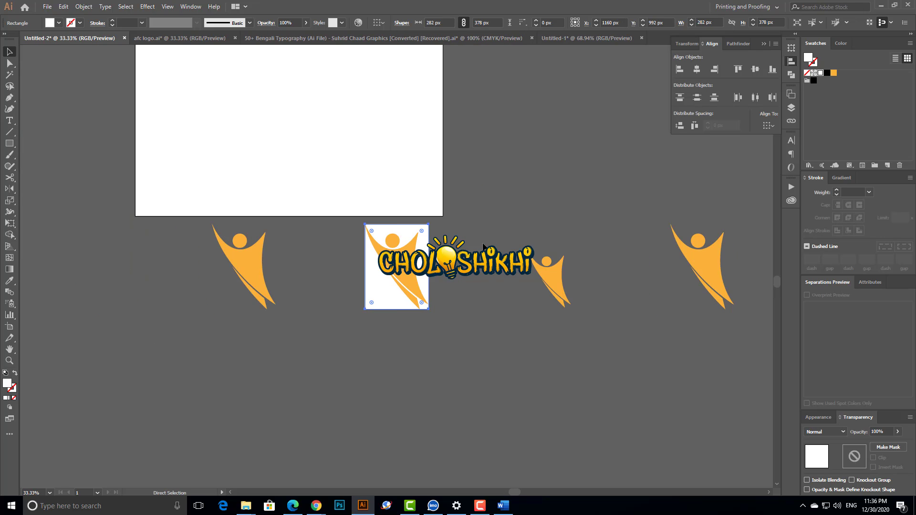
drag(424, 250, 564, 249)
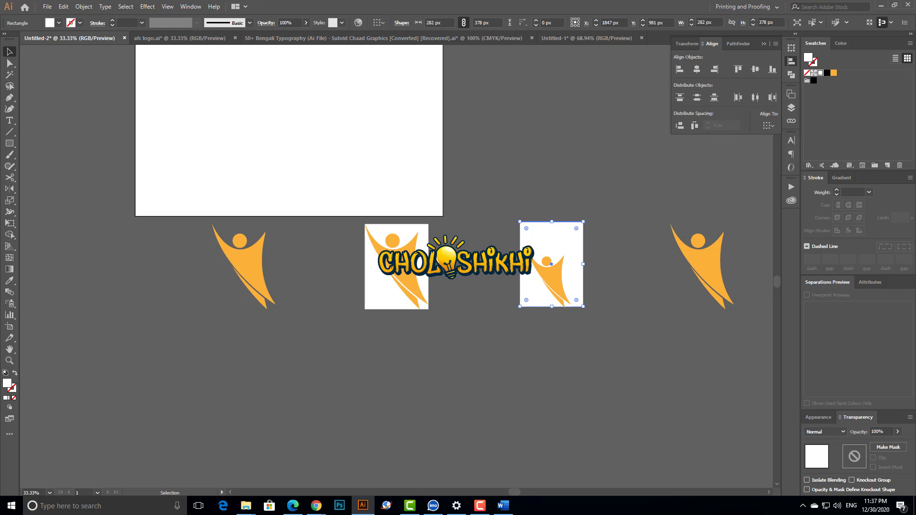
key(ctrl+minus)
key(ctrl+minus)
key(ctrl+minus)
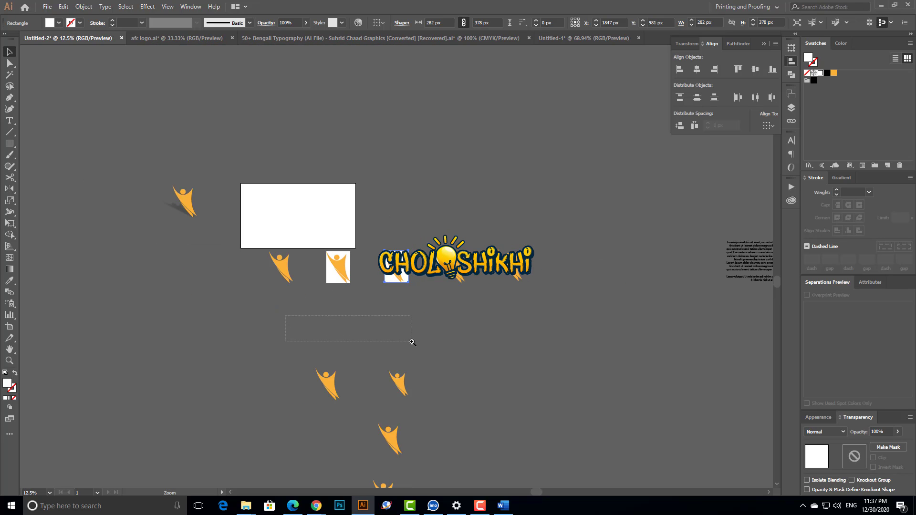
drag(285, 185, 617, 246)
drag(285, 311, 462, 321)
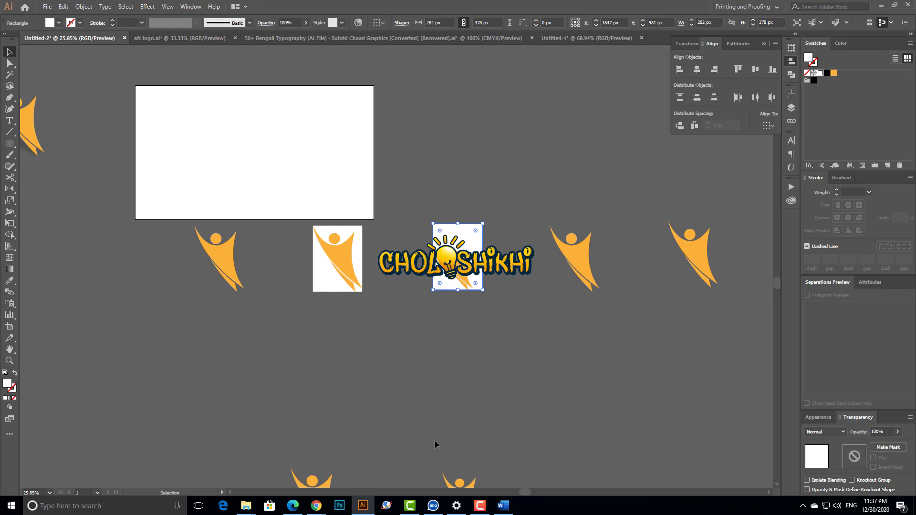
mouse_move(317, 509)
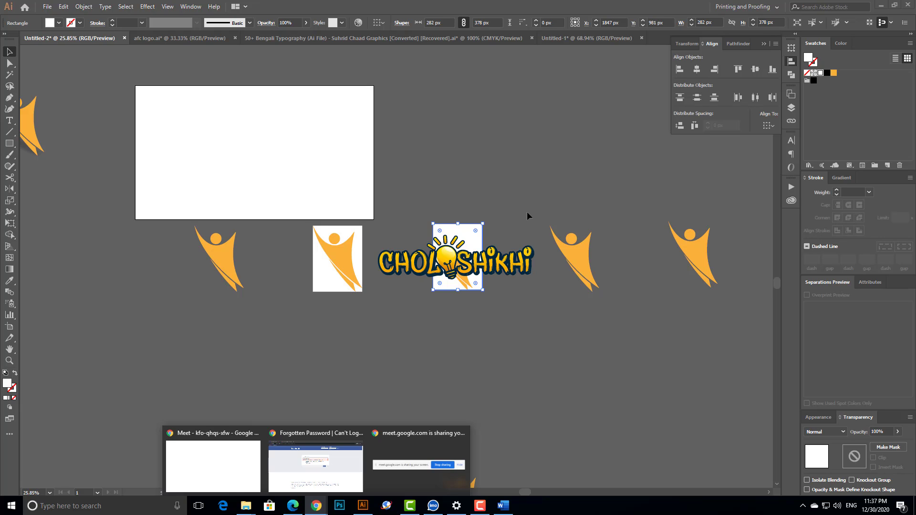
click(481, 506)
click(481, 506)
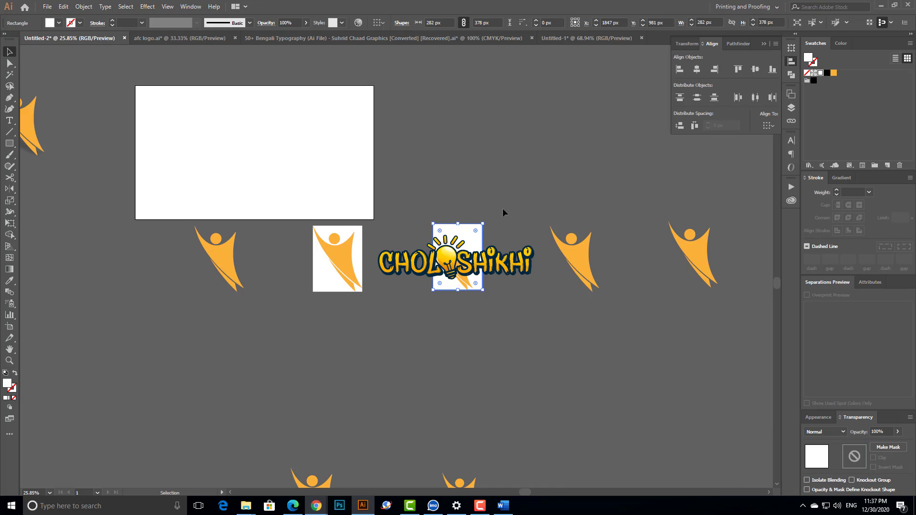
Step: Select the row's five figures with their white rectangles and bring up the Appearance settings
click(499, 170)
drag(162, 149, 687, 318)
key(ctrl+minus)
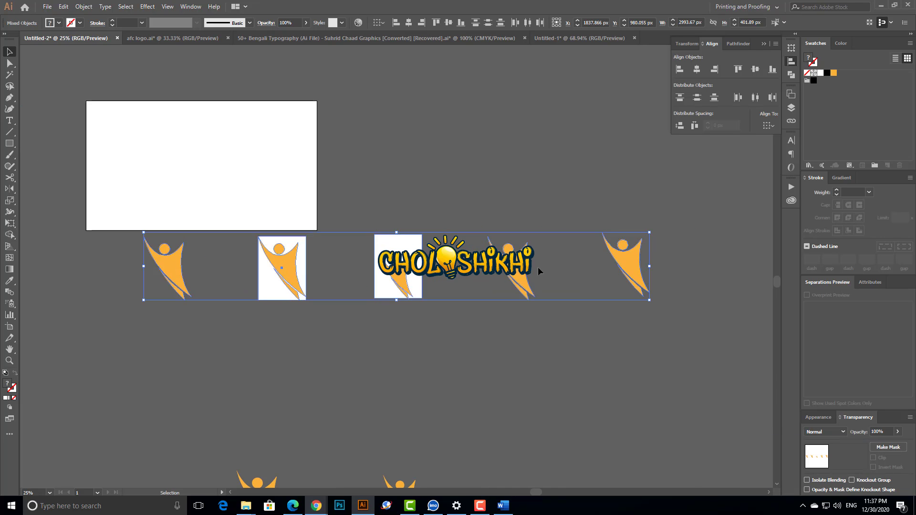
click(191, 7)
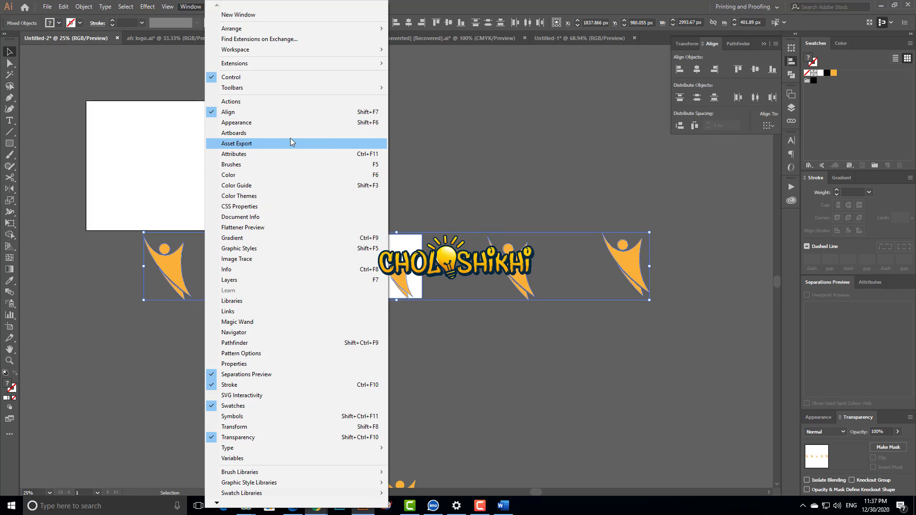
click(288, 122)
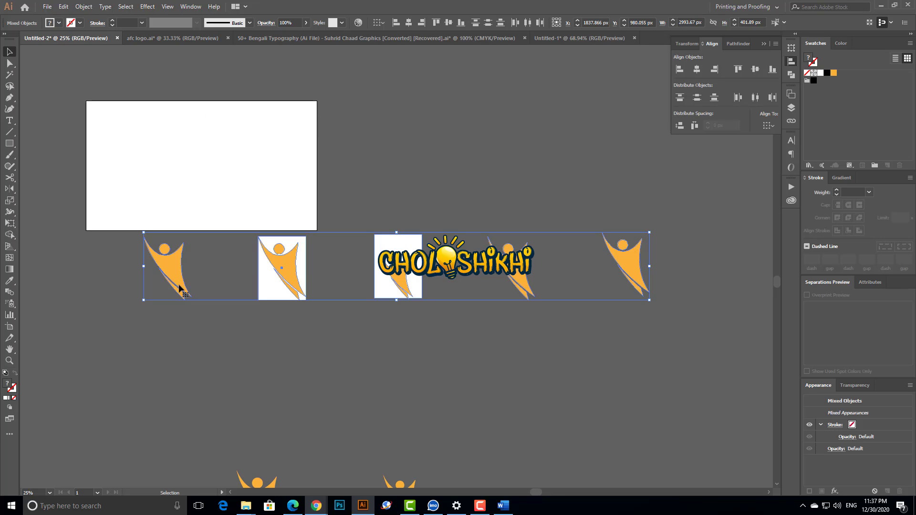
Step: Deselect the row, inspect the first figure's appearance attributes, and deselect it
drag(124, 223, 669, 316)
click(491, 335)
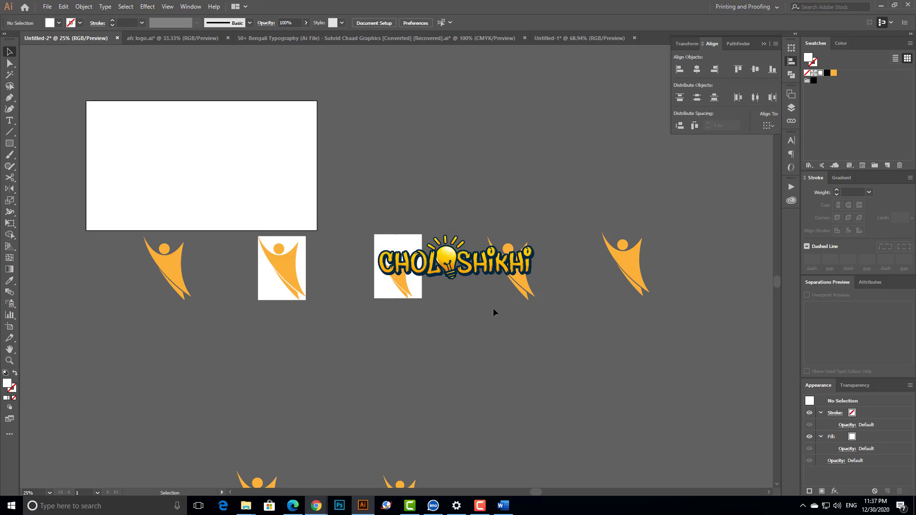
click(176, 287)
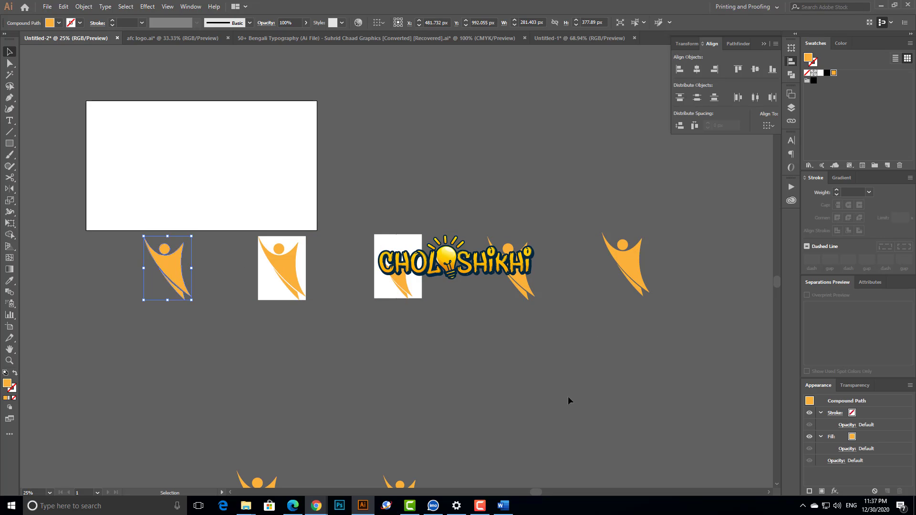
click(194, 283)
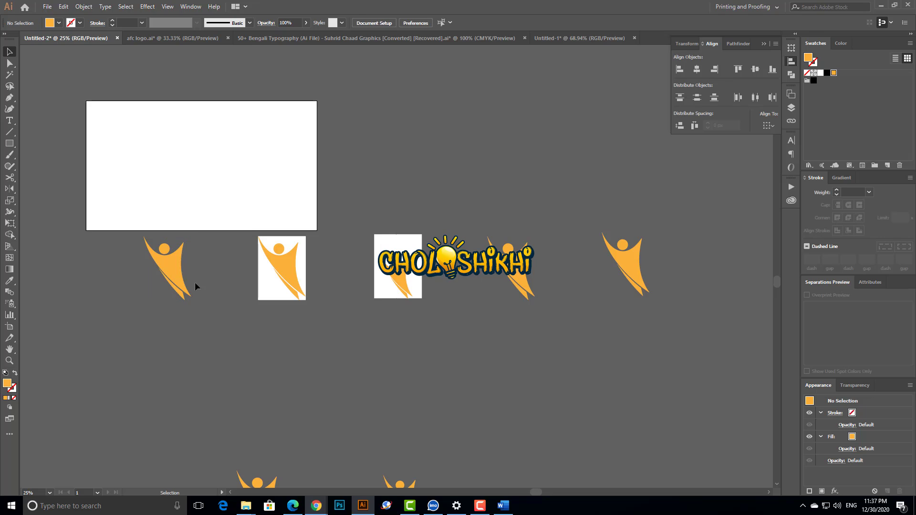
Step: Give the row's last figure a 1 pt black stroke
click(168, 261)
click(630, 258)
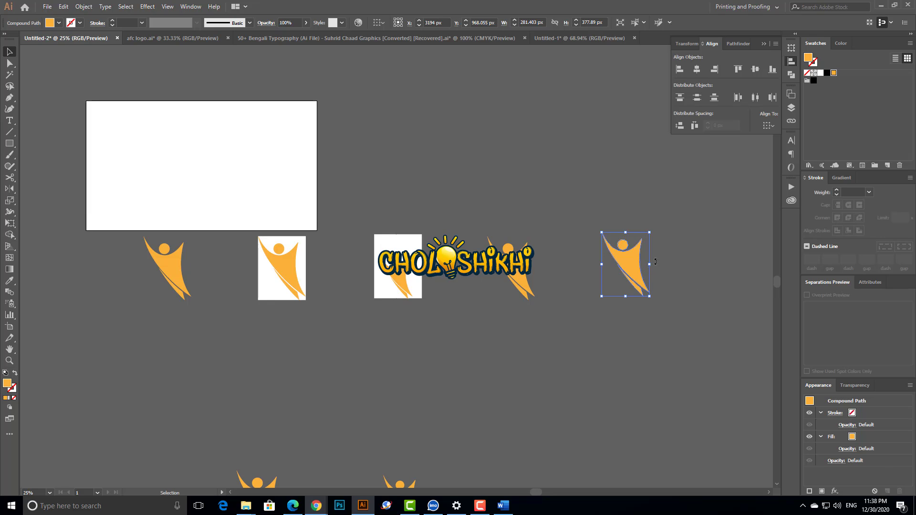
click(816, 65)
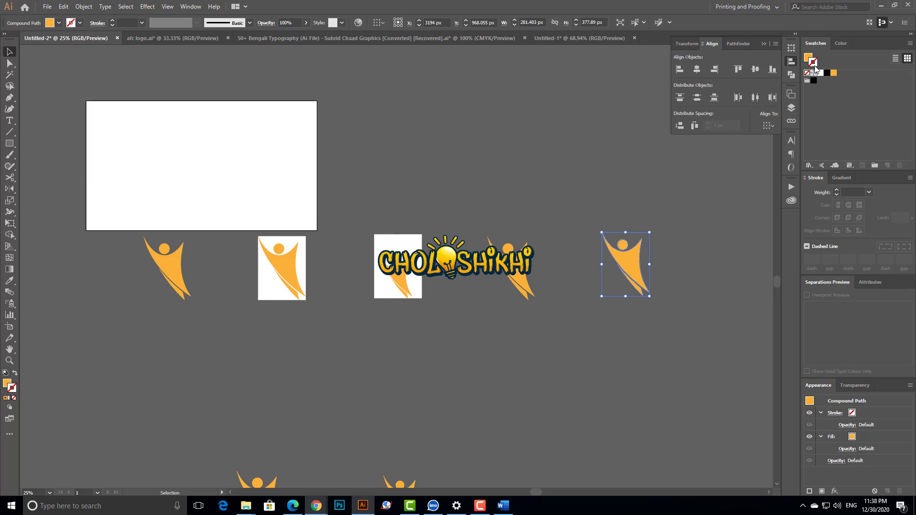
click(837, 191)
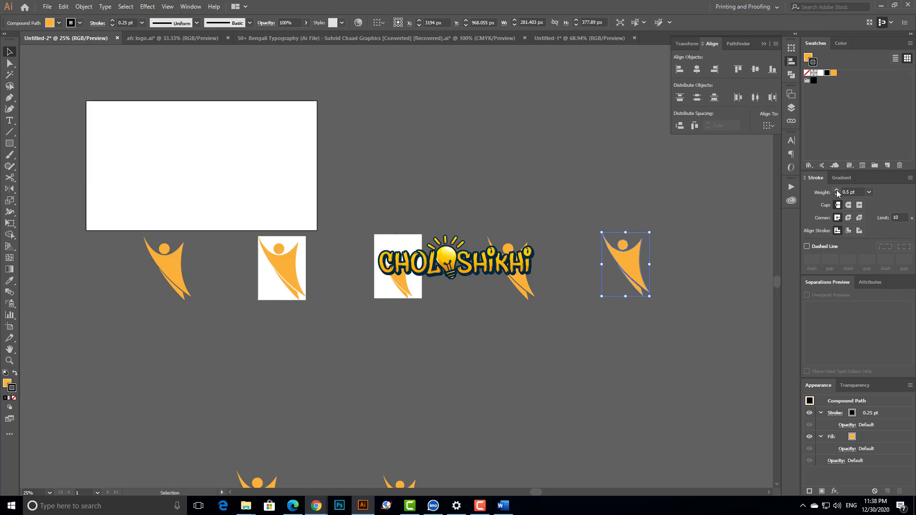
click(809, 58)
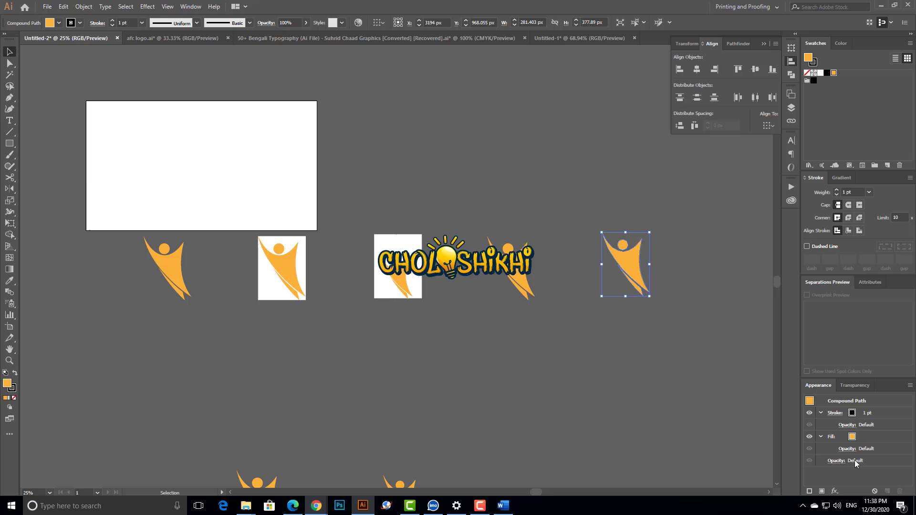
Step: Set the last figure's stroke weight to 10 pt, check it deselected, and restore the selection
click(854, 415)
click(871, 416)
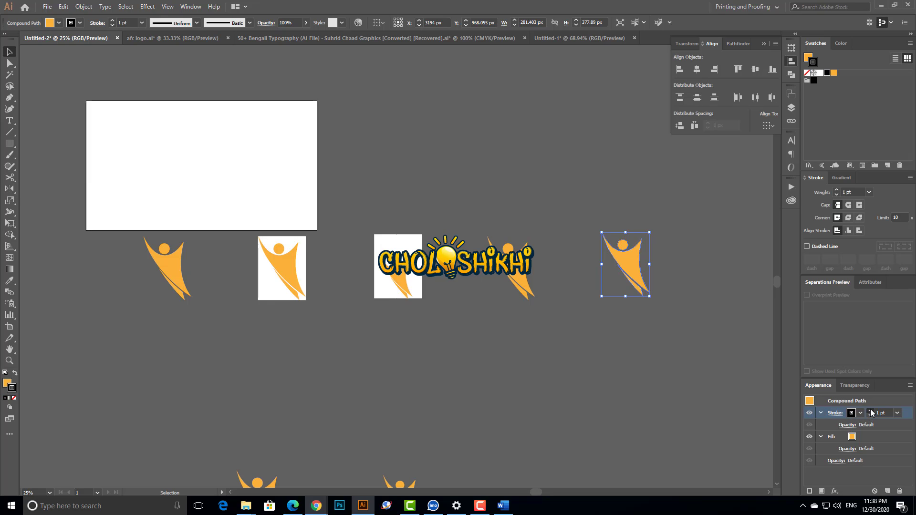
click(897, 414)
click(890, 309)
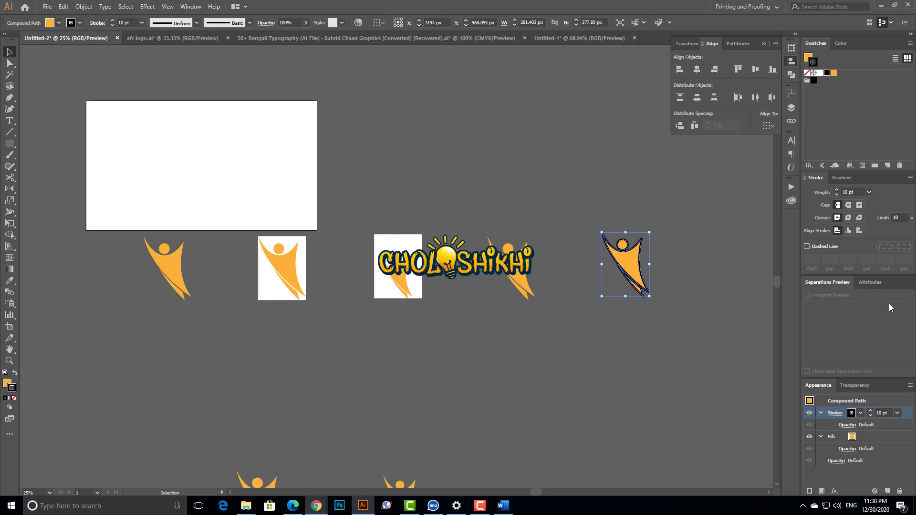
click(628, 324)
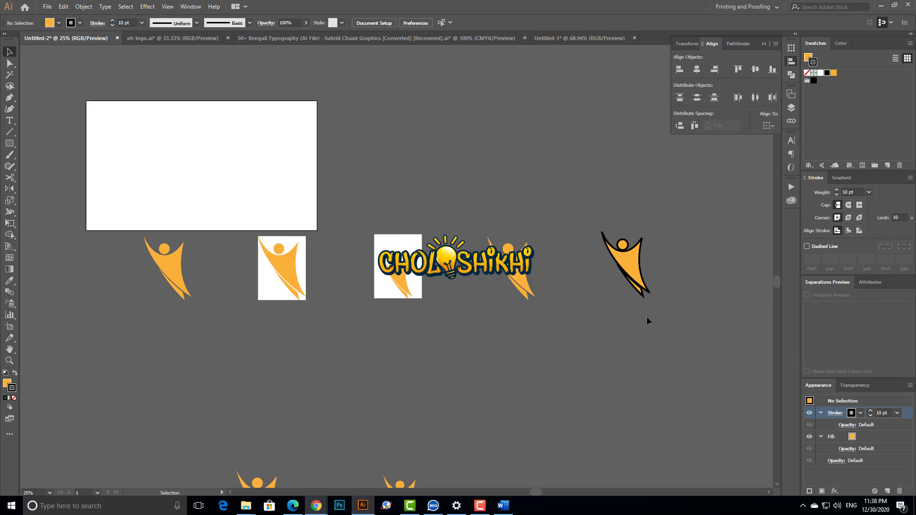
key(ctrl+z)
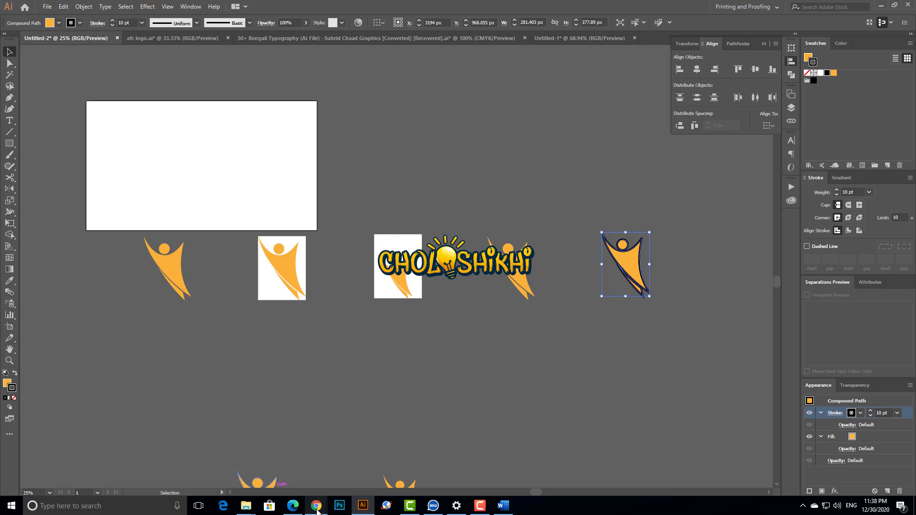
Step: Switch to the Google Meet call in Chrome, return to Illustrator, and dismiss the presenting notification
mouse_move(316, 505)
click(217, 462)
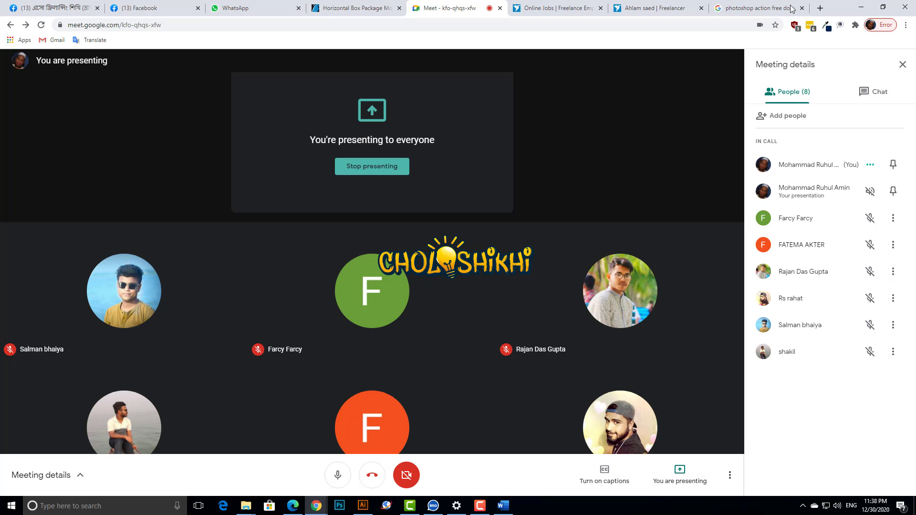
key(alt+Tab)
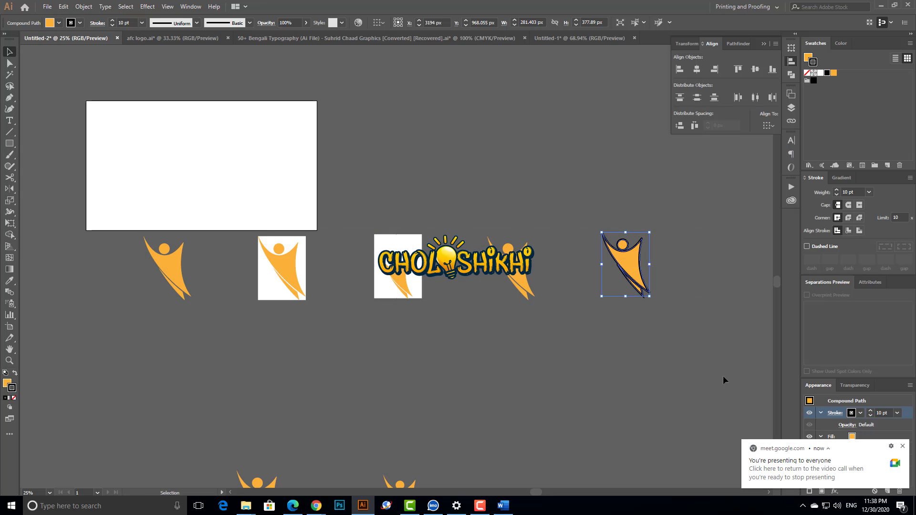
click(674, 266)
click(637, 272)
click(902, 446)
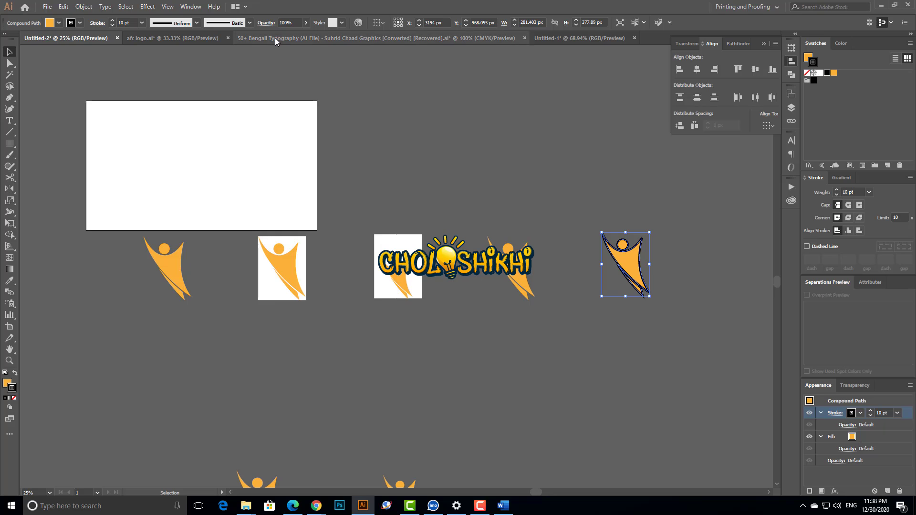
Step: Apply a Drop Shadow to the last figure's stroke in Multiply mode at 75% opacity, with 7 px offsets and 5 px blur
click(145, 6)
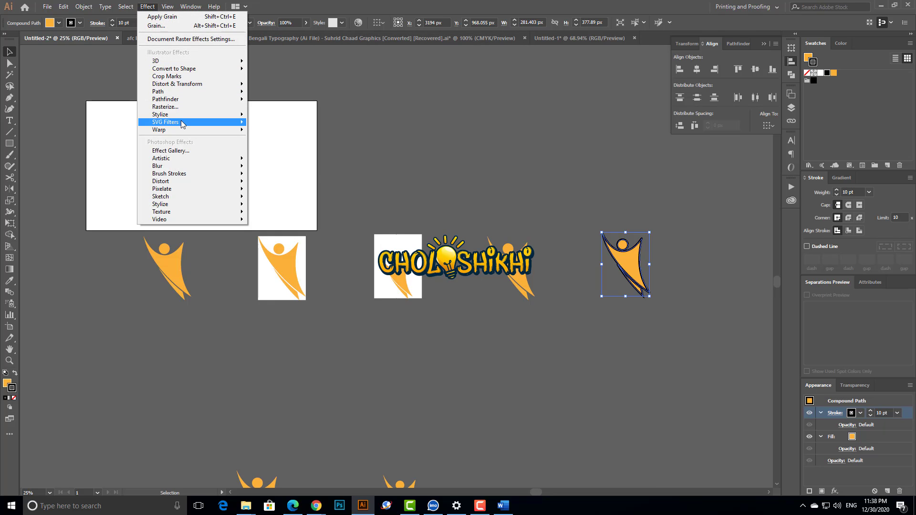
mouse_move(203, 117)
click(281, 116)
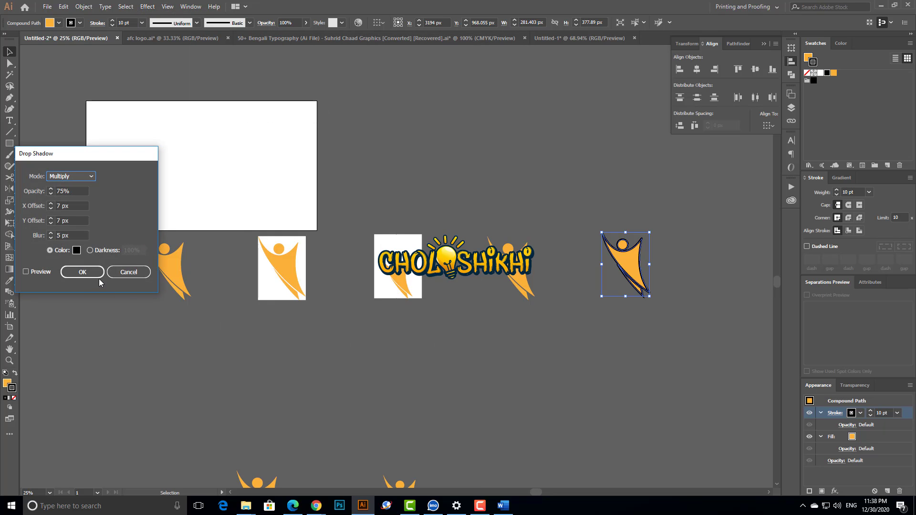
click(82, 272)
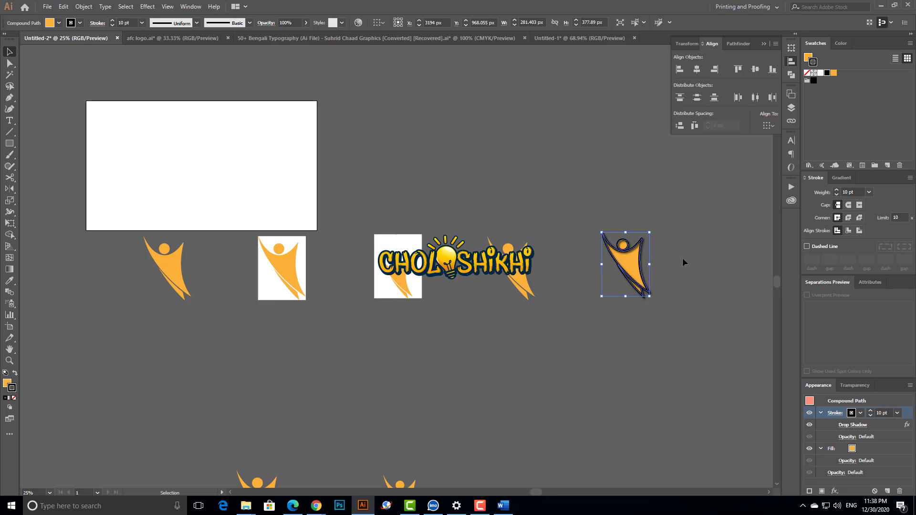
click(697, 272)
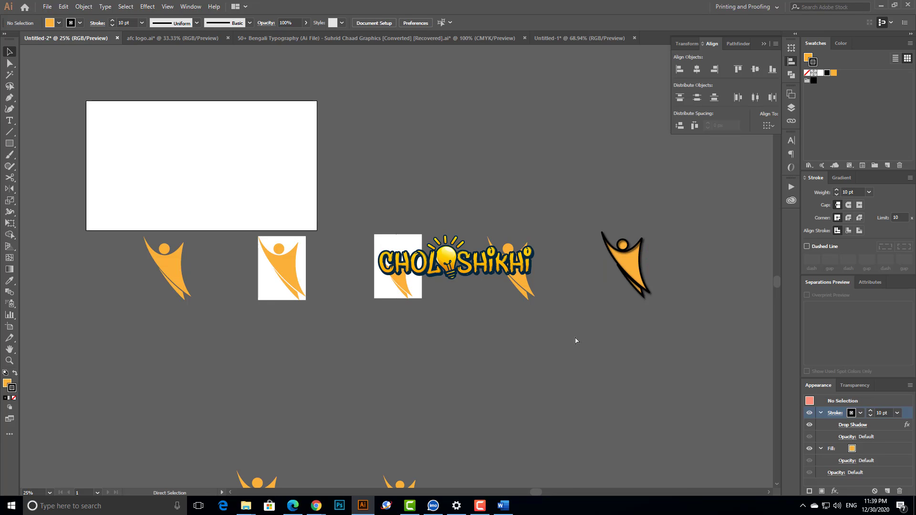
Step: Apply the last-used Drop Shadow effect to the entire stroked figure
scroll(692, 260, up, 6)
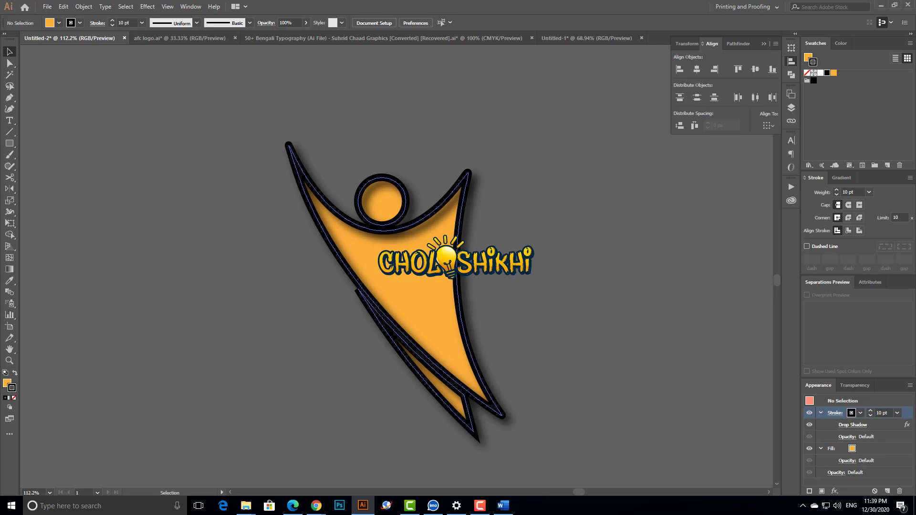
scroll(398, 267, down, 6)
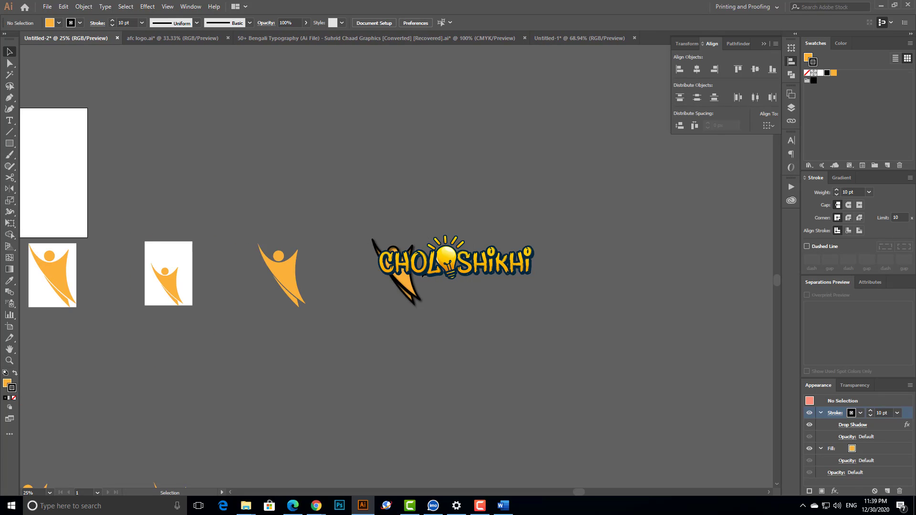
click(406, 289)
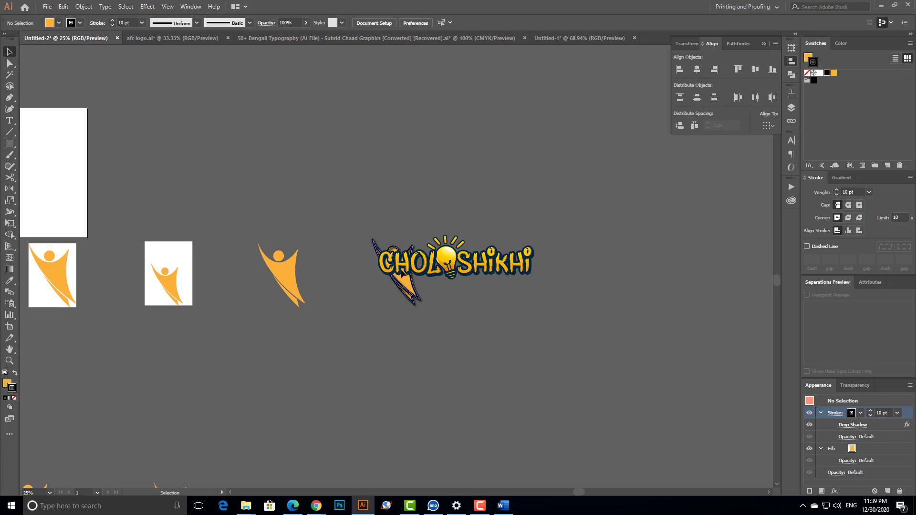
click(864, 483)
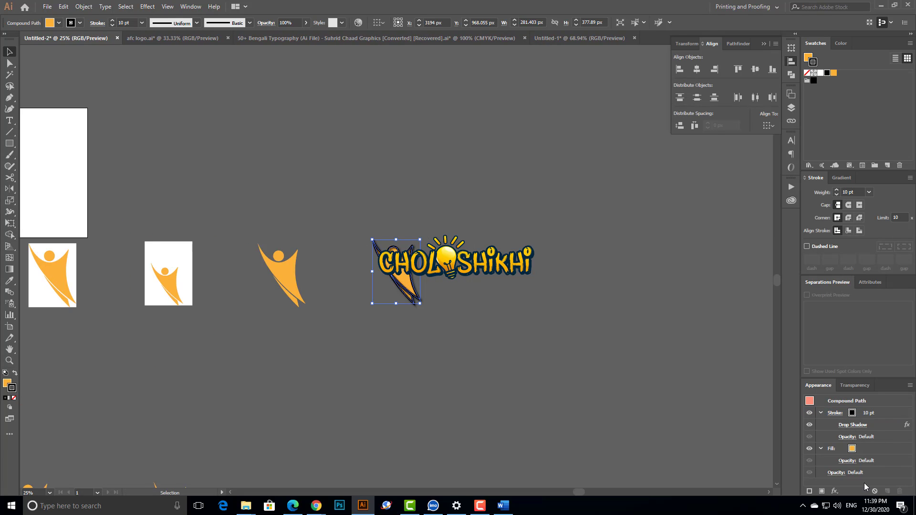
click(148, 6)
click(172, 17)
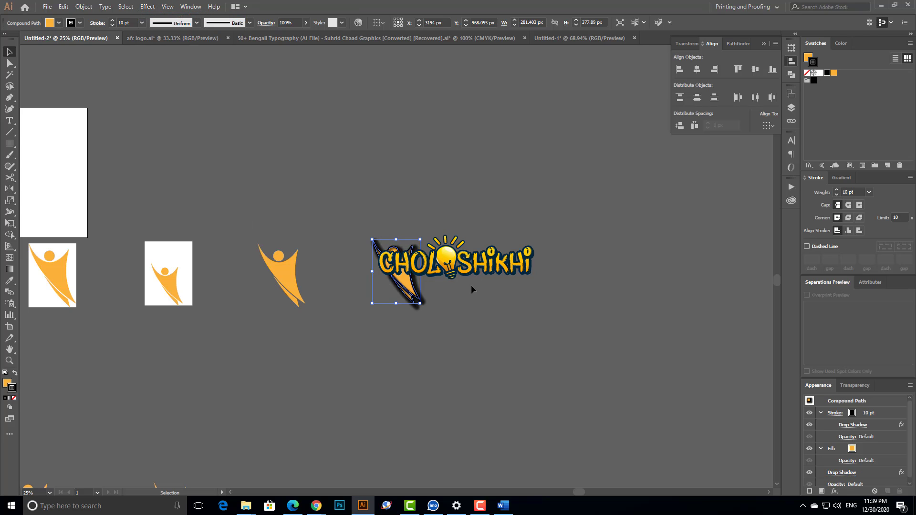
Step: Move the shadowed figure about 340 px right and 84 px down, and review its appearance attributes
drag(396, 286, 453, 333)
click(488, 353)
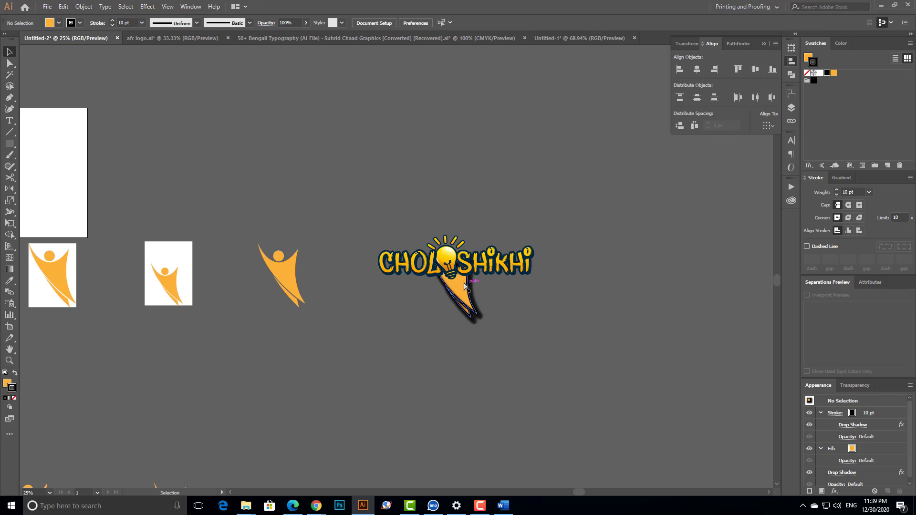
key(z)
drag(524, 367, 558, 366)
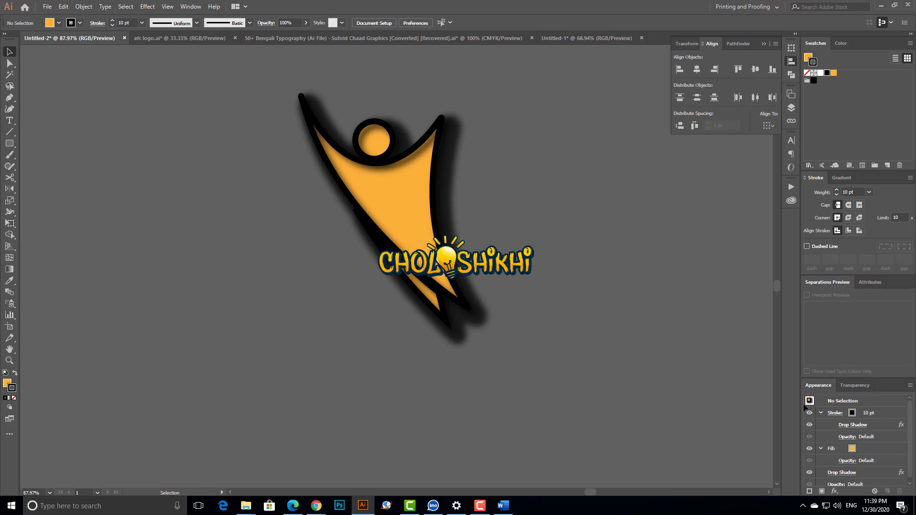
scroll(857, 469, down, 1)
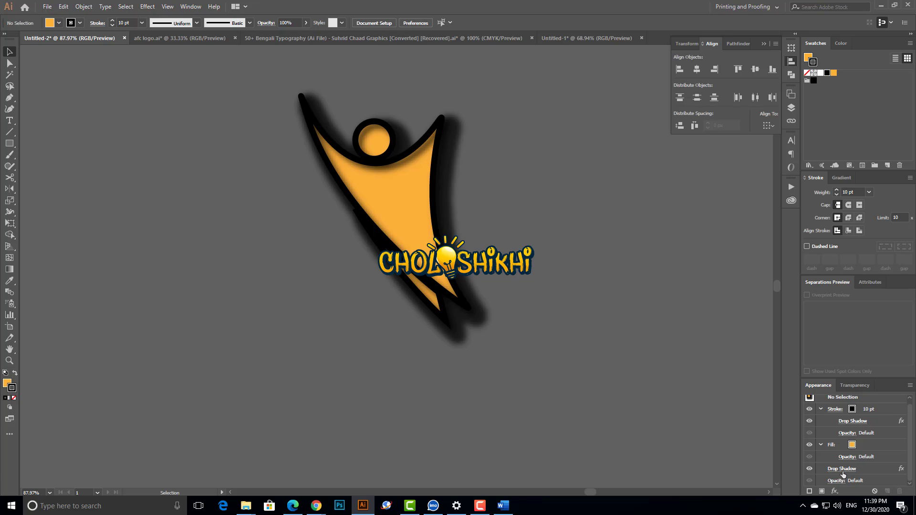
scroll(849, 428, up, 1)
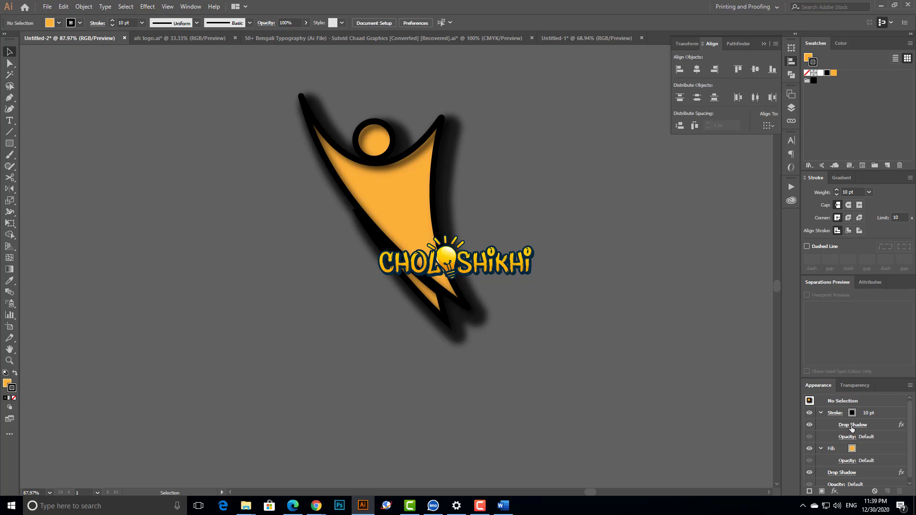
scroll(852, 449, down, 1)
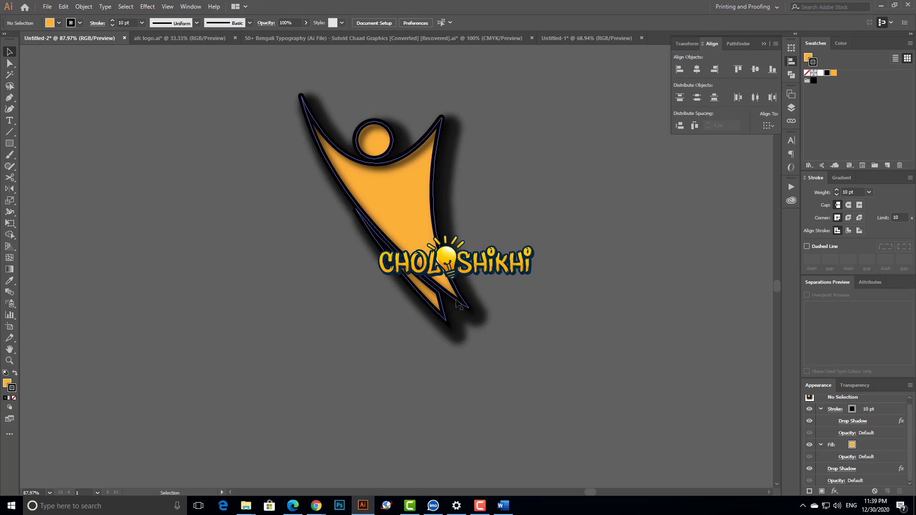
Step: Change the shadowed figure's stroke colour to white
click(381, 207)
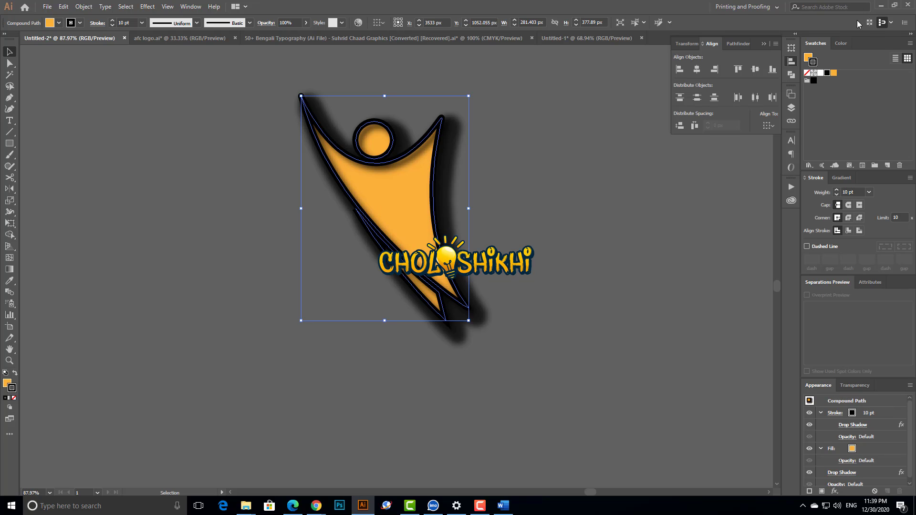
click(819, 71)
click(545, 271)
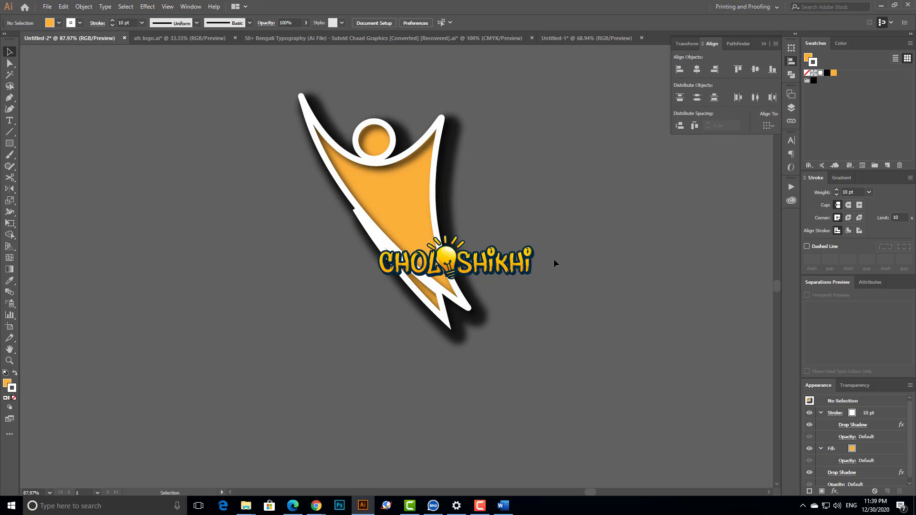
key(ctrl+minus)
key(ctrl+minus)
key(ctrl+minus)
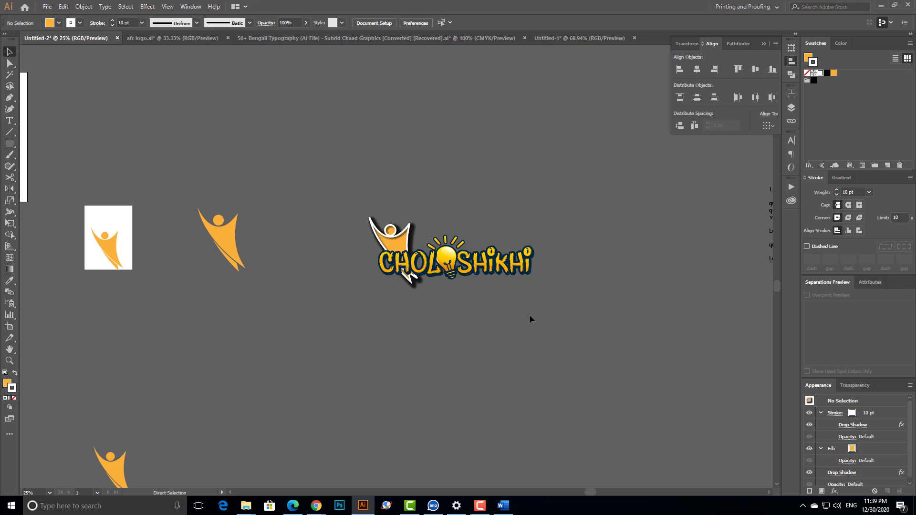
Step: Reduce the fourth figure's opacity to 69% and check the value among its appearance attributes
click(389, 238)
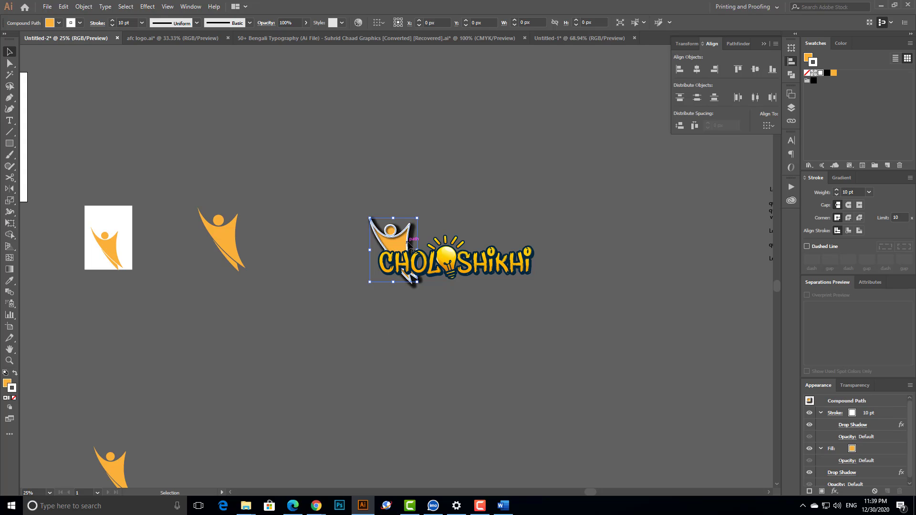
click(228, 228)
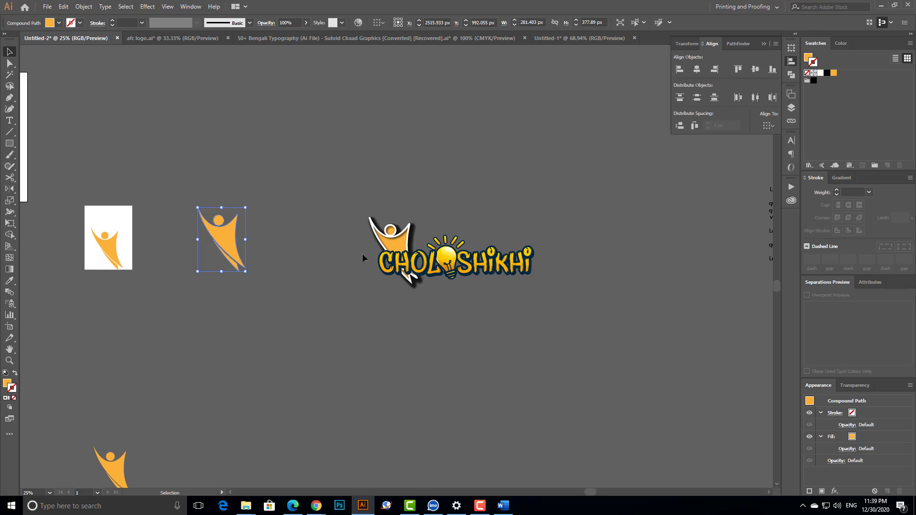
click(855, 385)
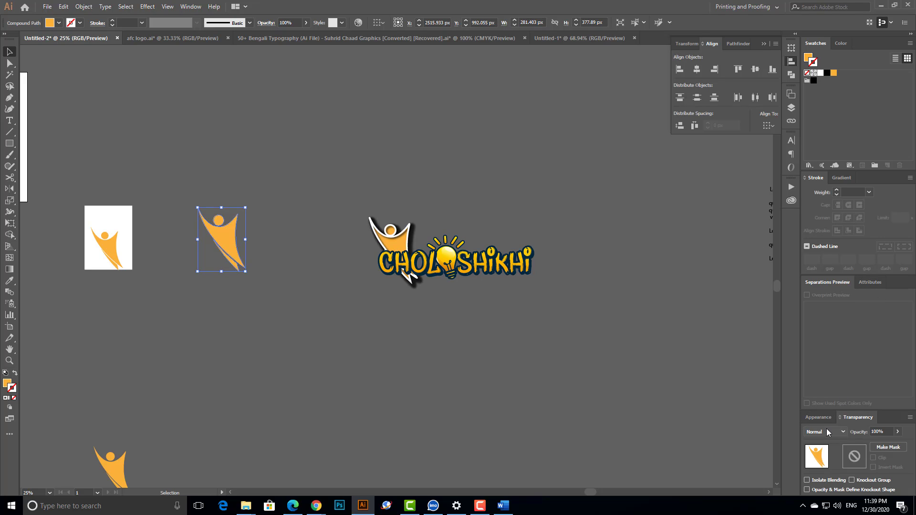
click(898, 432)
drag(896, 443, 885, 443)
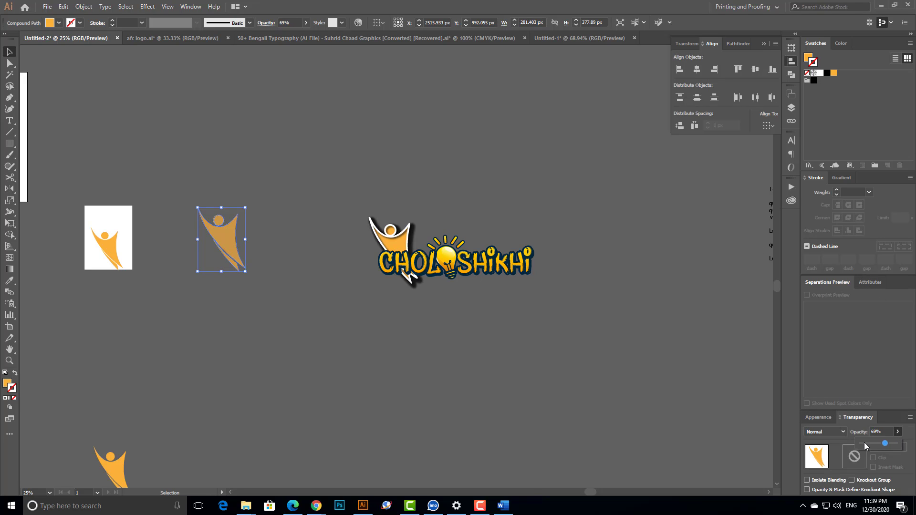
click(819, 417)
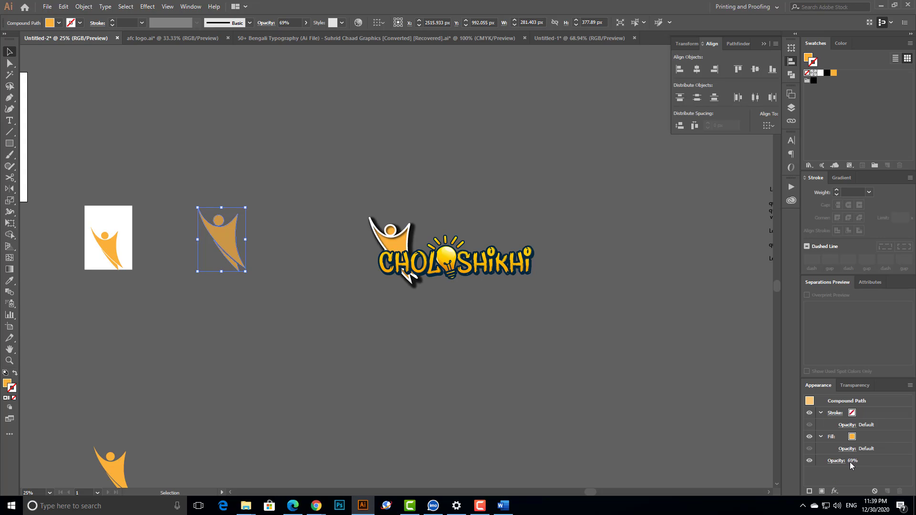
click(653, 430)
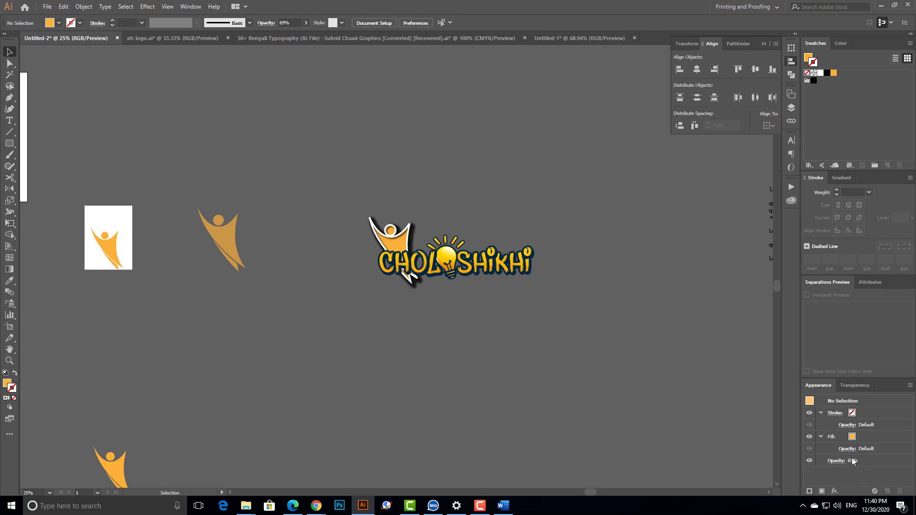
Step: Restore the fourth figure's opacity to 100% from its appearance attributes
drag(193, 189, 253, 279)
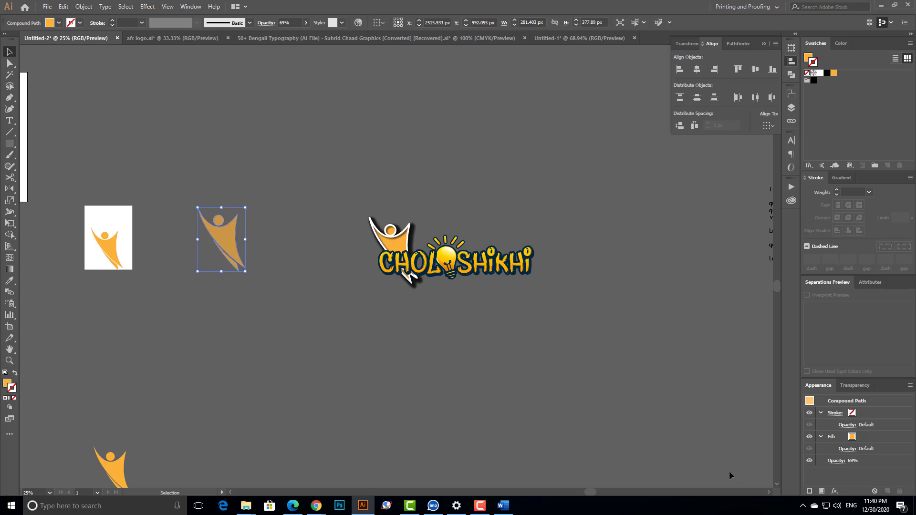
click(843, 462)
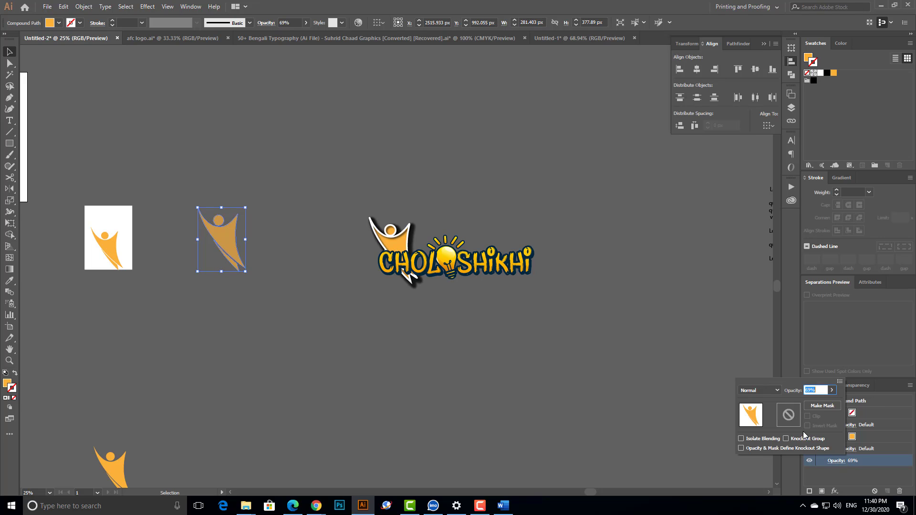
click(876, 462)
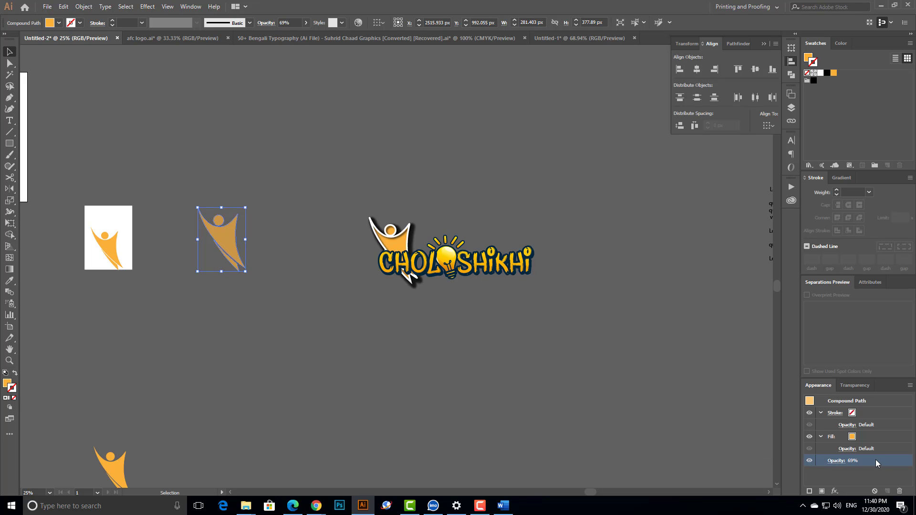
click(840, 461)
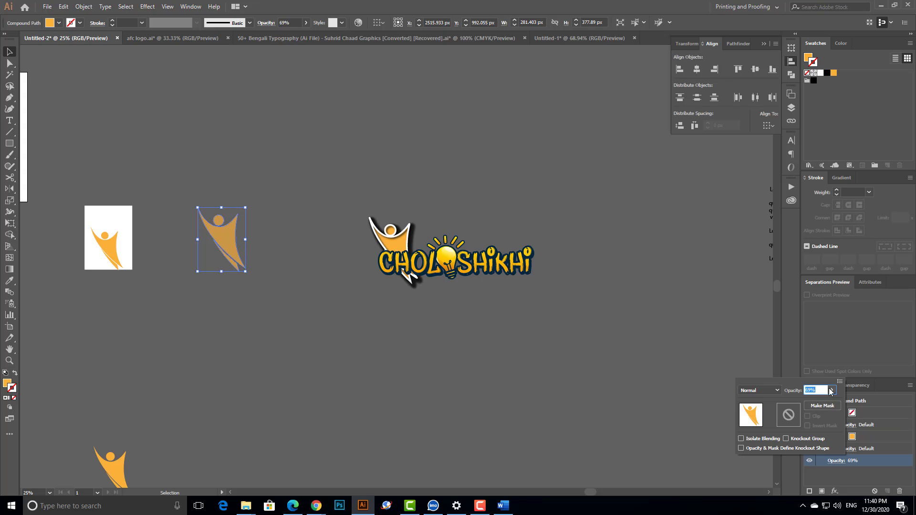
click(831, 390)
drag(820, 402, 851, 410)
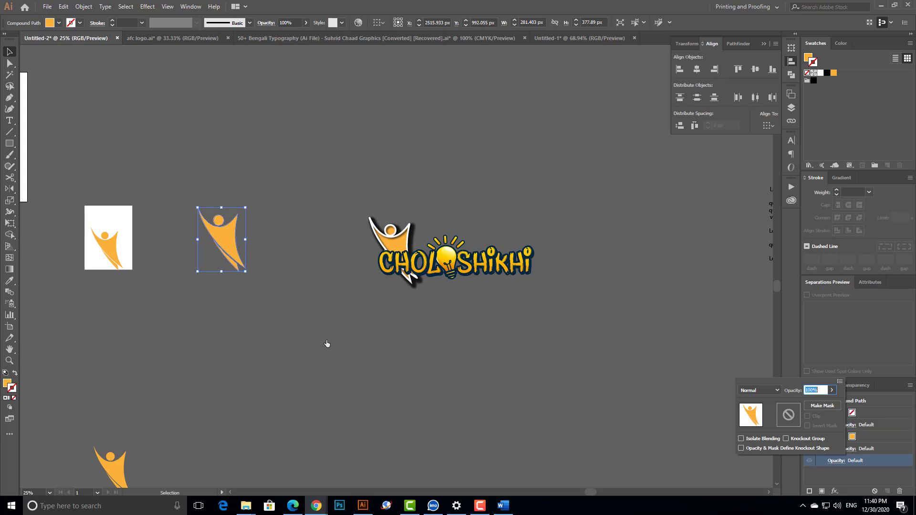
click(345, 355)
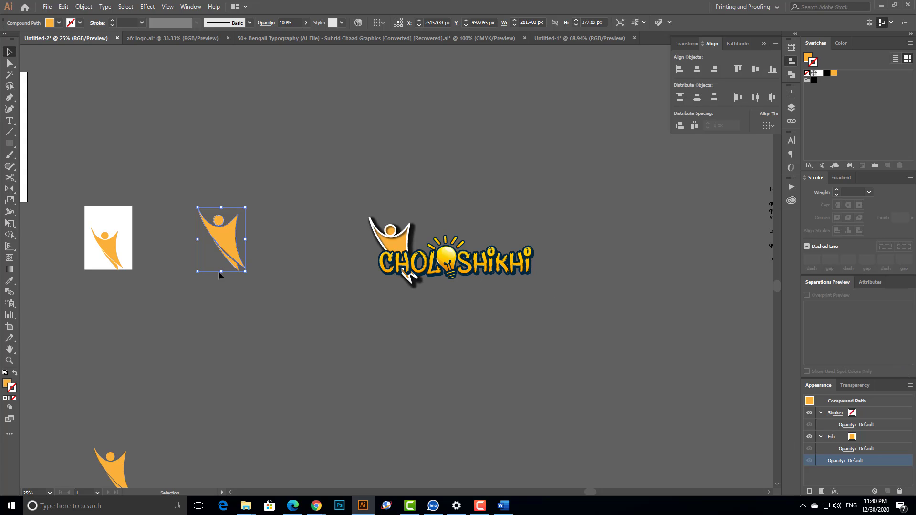
Step: Add the point text "Love" and enlarge it to about 419 pt beside the Choloshikhi logo
click(10, 120)
click(430, 122)
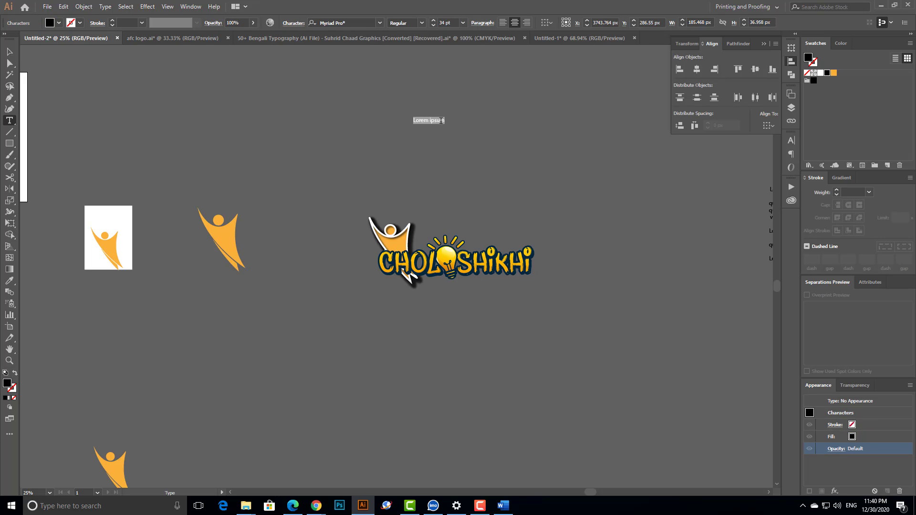
text(Love)
key(Escape)
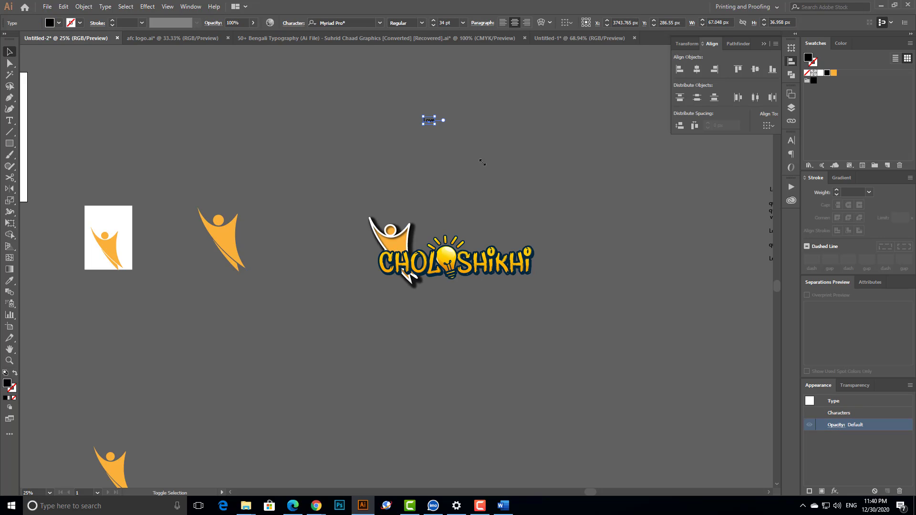
drag(482, 162, 579, 256)
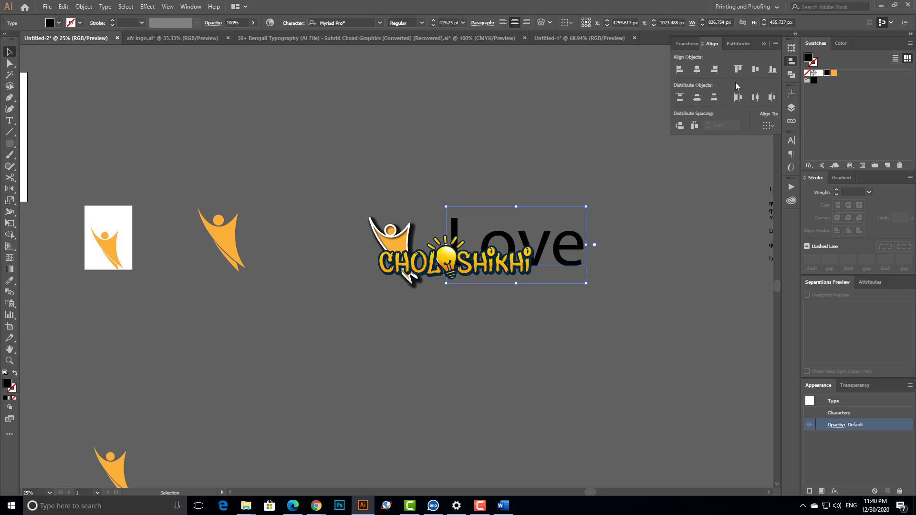
Step: Set the Love text's font to Bebas Neue Regular and shift the text slightly downward
click(790, 141)
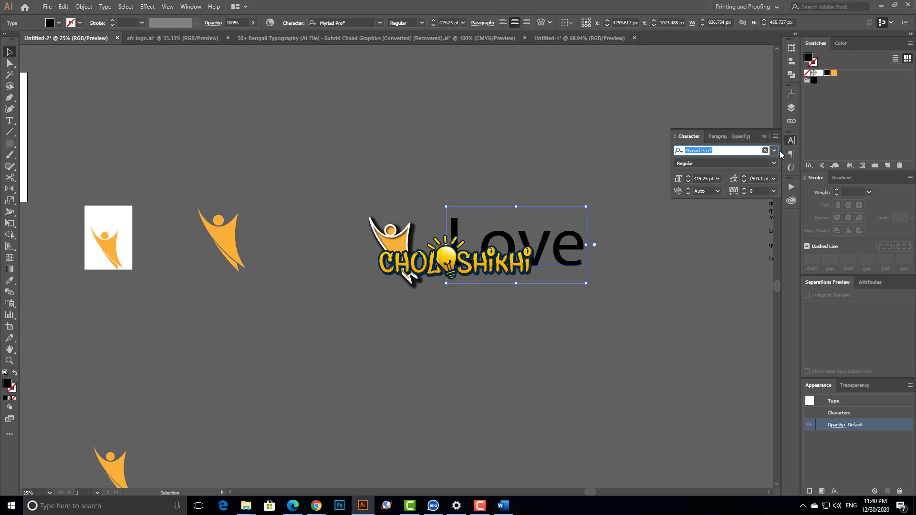
click(775, 151)
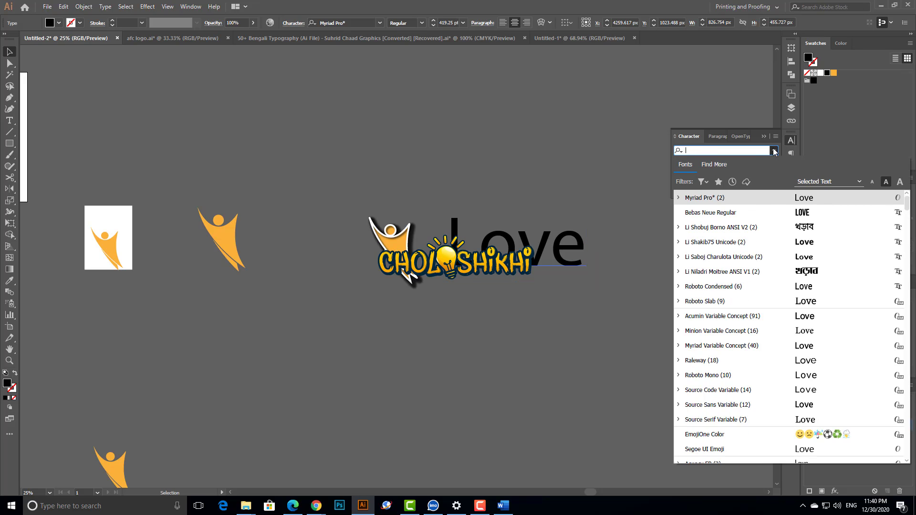
text(bebas)
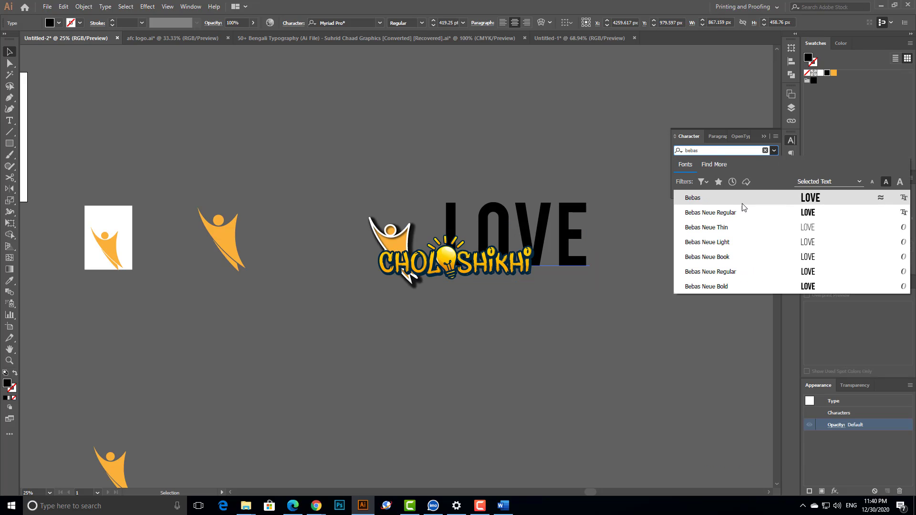
key(Down)
key(Return)
click(518, 288)
click(517, 286)
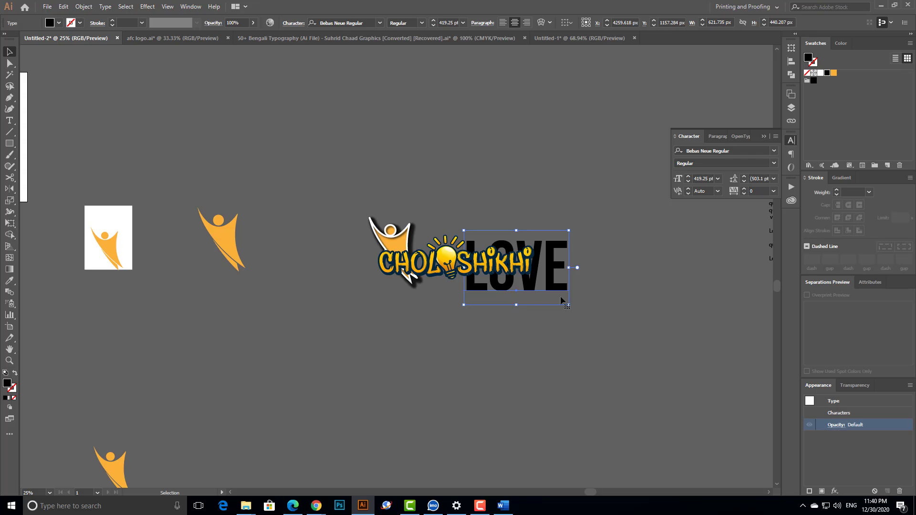
Step: Set the character-level fill of the LOVE text to None and deselect it
double_click(840, 413)
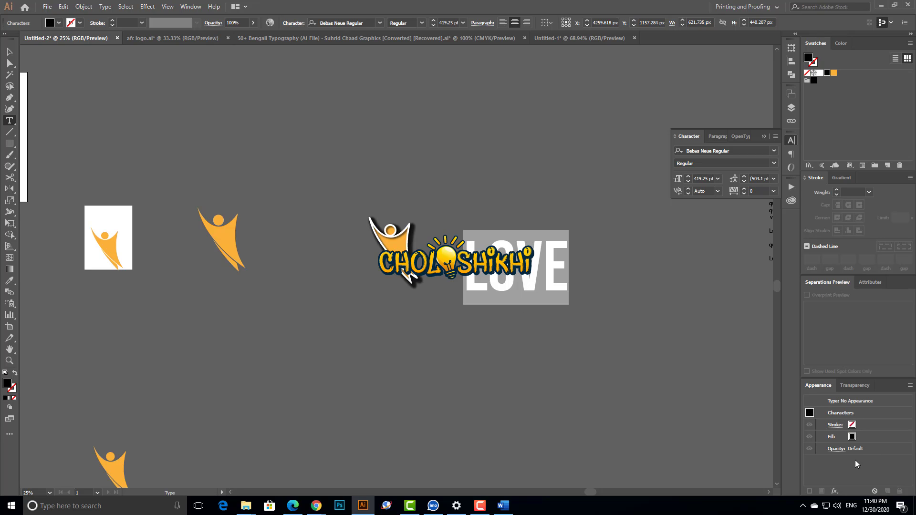
click(852, 439)
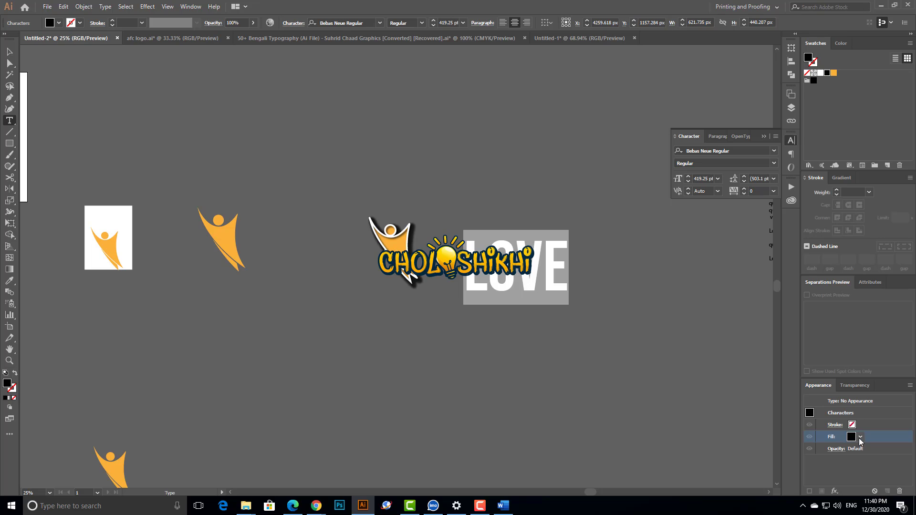
click(860, 437)
click(760, 384)
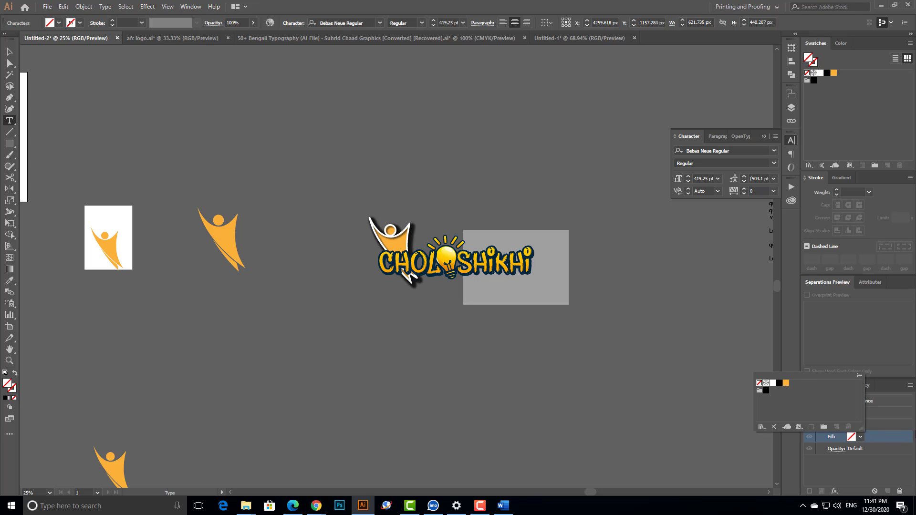
click(595, 367)
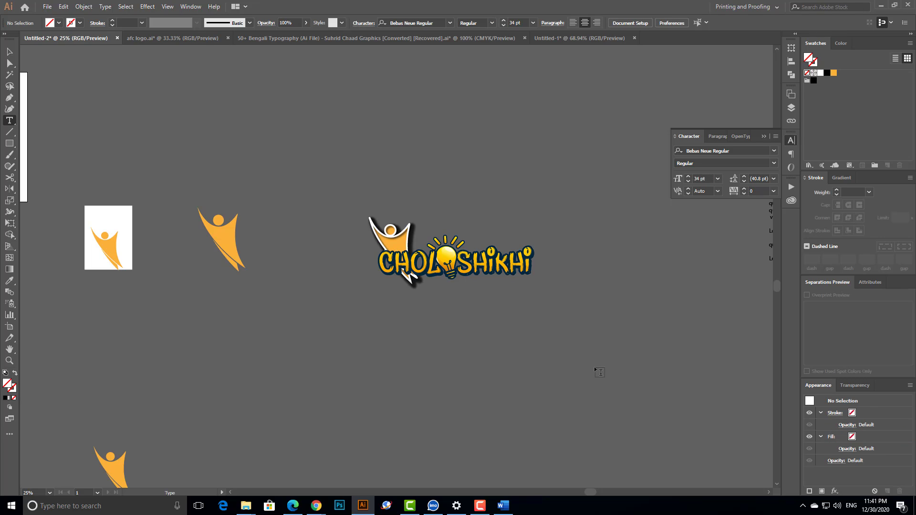
key(v)
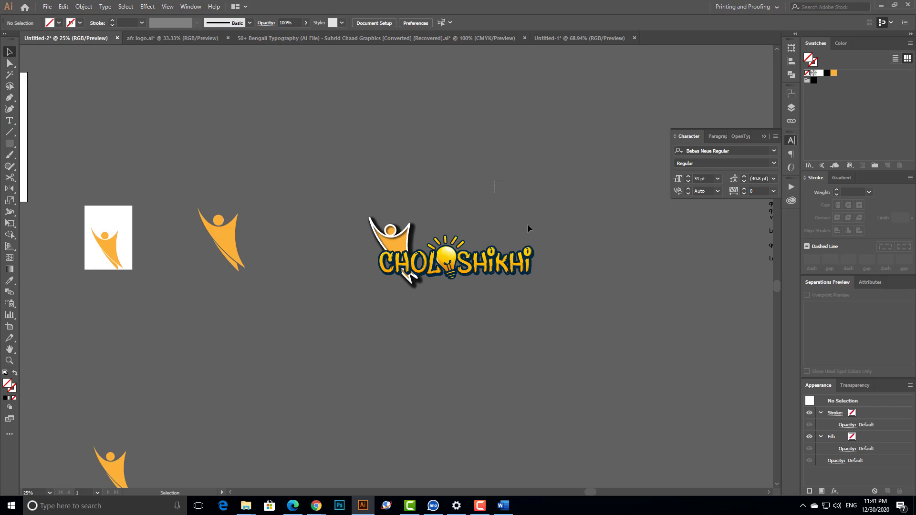
Step: Select the unfilled LOVE text and look through the effects available for its appearance
drag(492, 184, 609, 349)
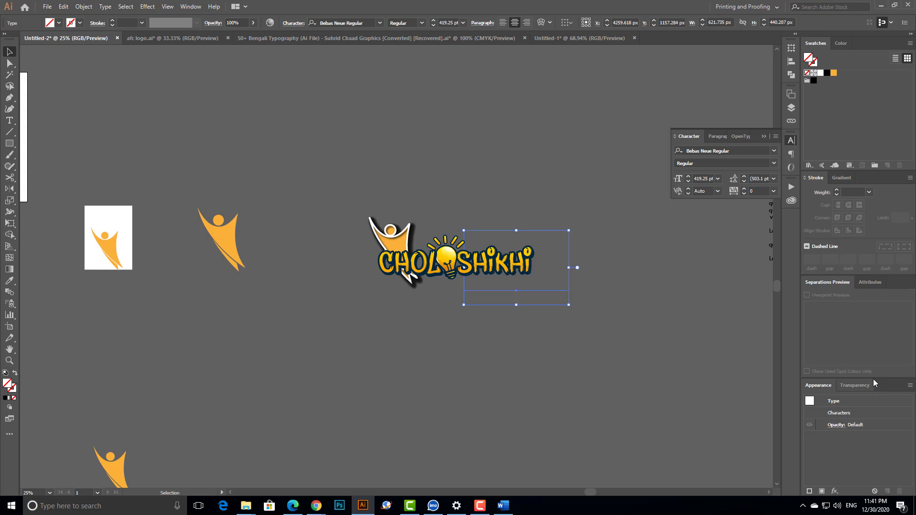
drag(873, 378, 869, 351)
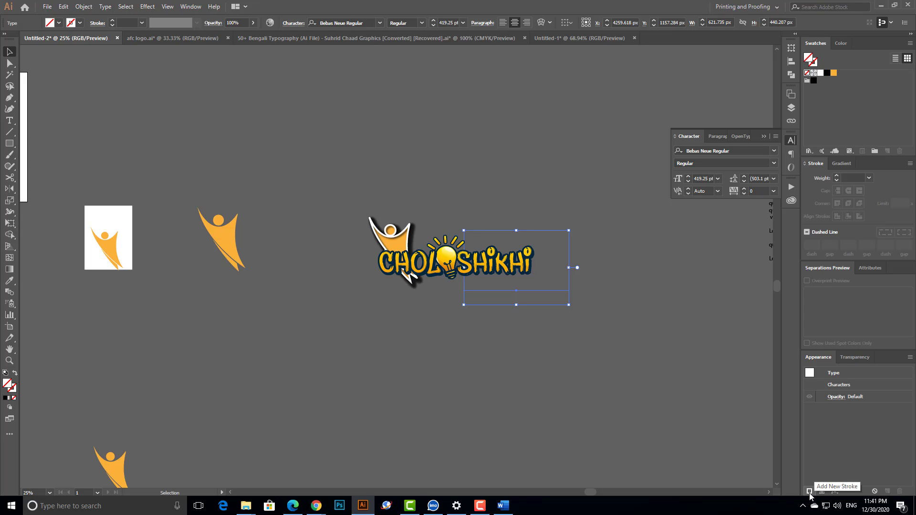
click(835, 492)
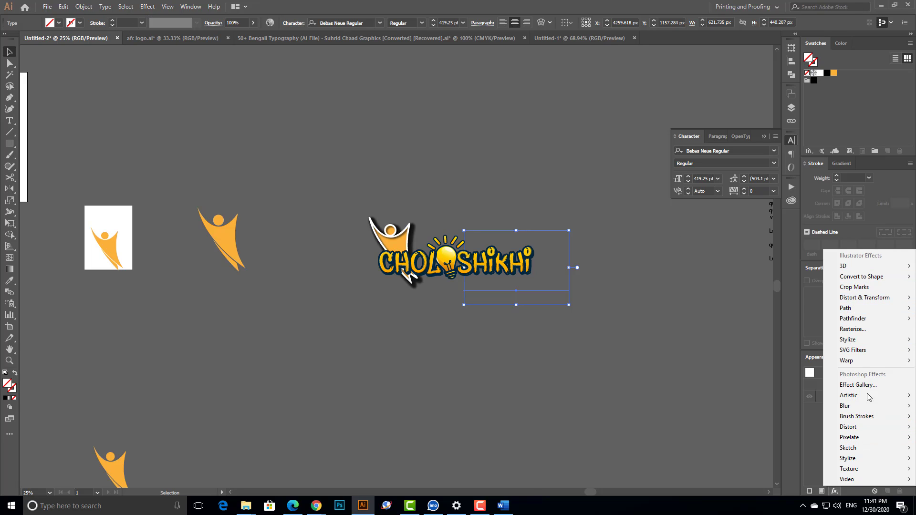
mouse_move(866, 280)
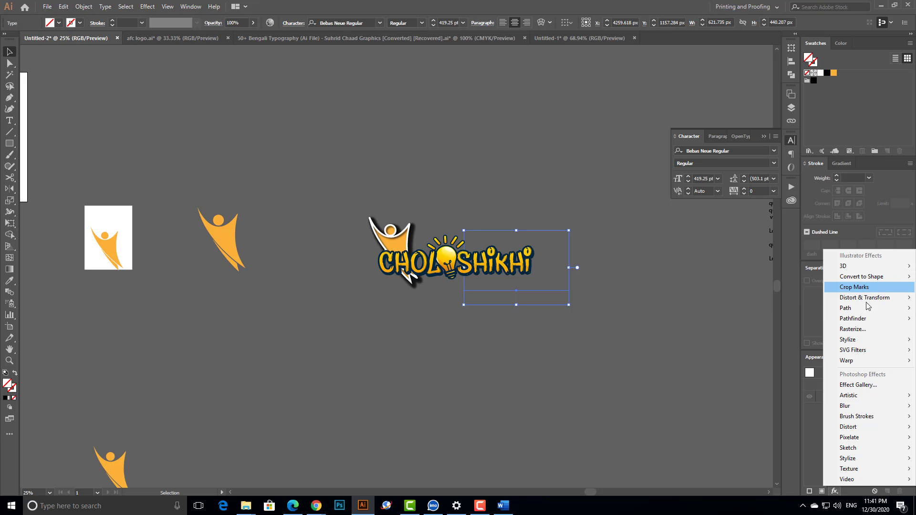
mouse_move(867, 418)
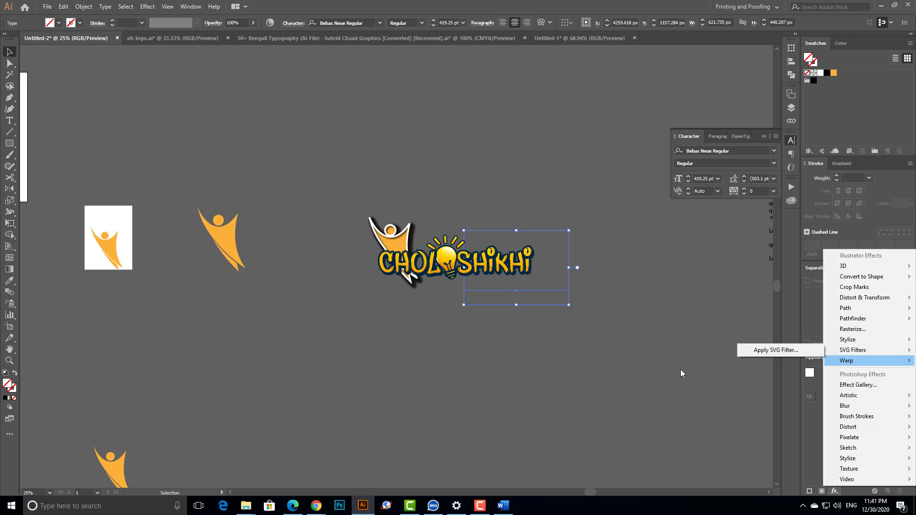
mouse_move(867, 312)
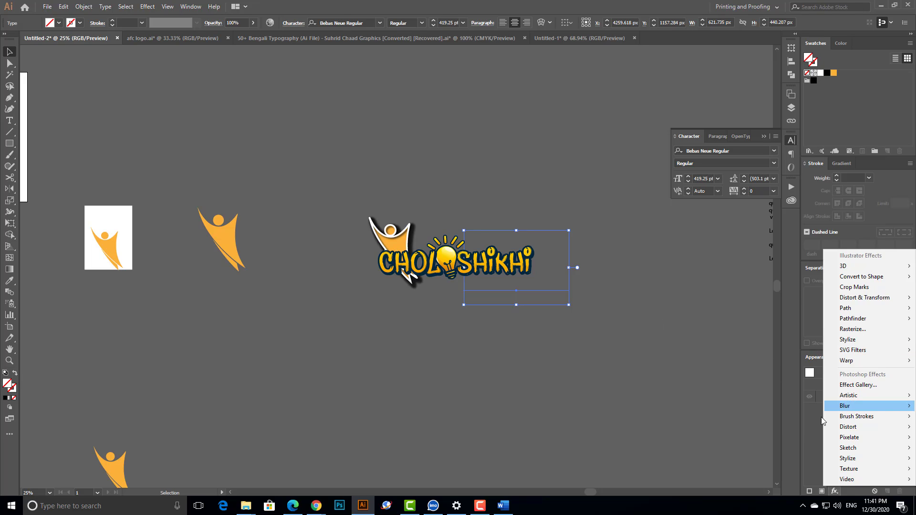
click(669, 296)
Step: Add a new fill to the LOVE text's appearance and set it to the orange swatch
drag(613, 210, 469, 352)
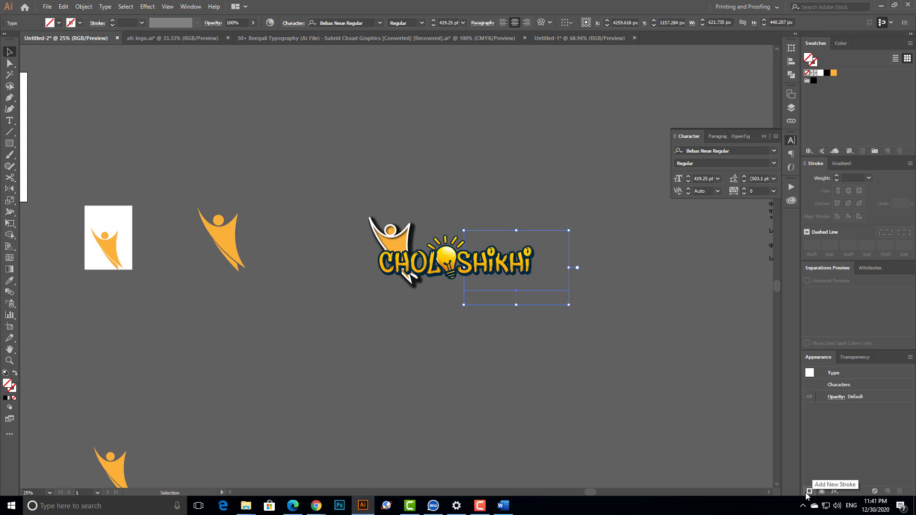
click(823, 492)
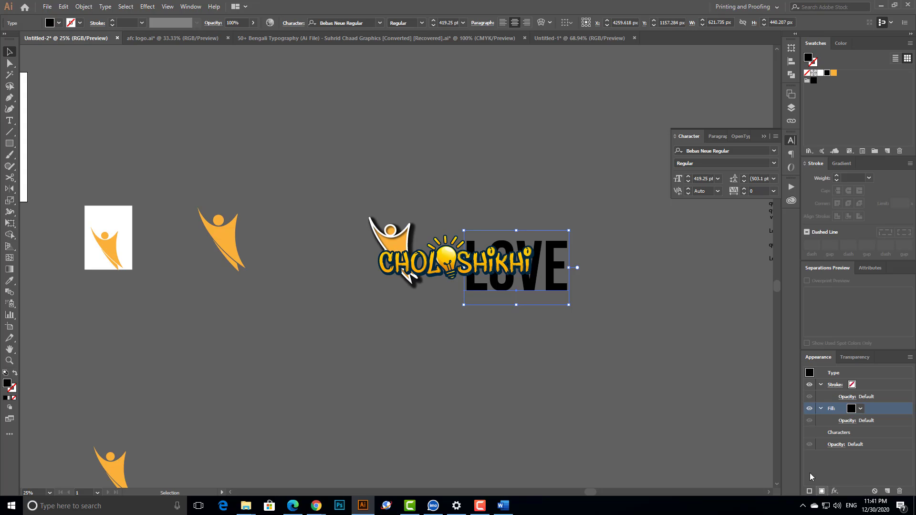
click(861, 409)
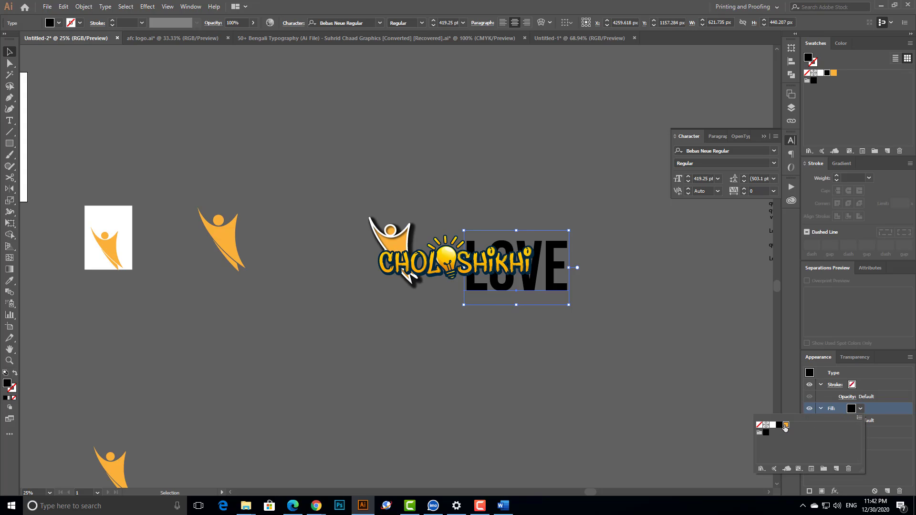
click(786, 425)
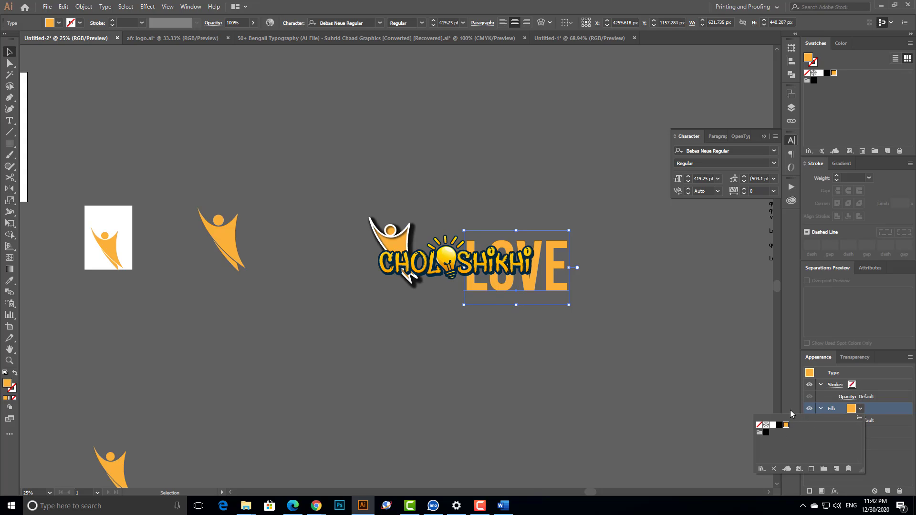
click(583, 395)
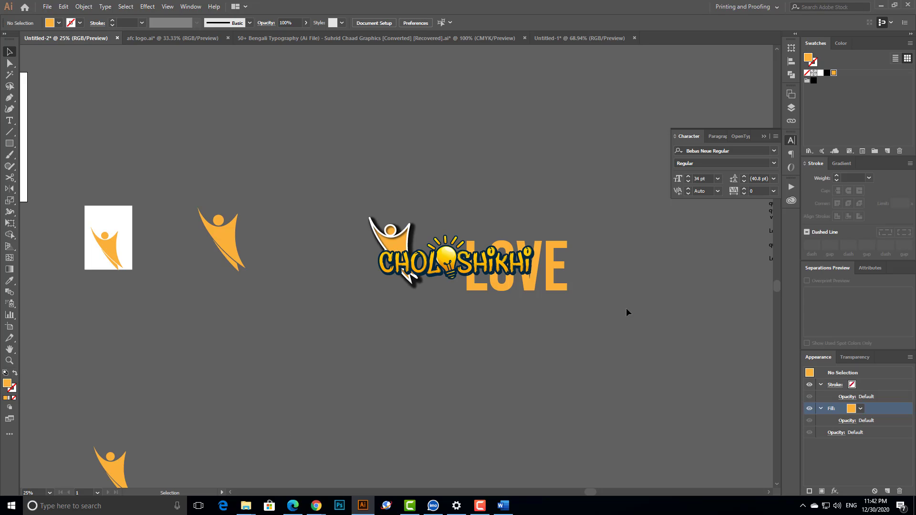
Step: Move the orange LOVE text slightly down and place the plain orange figure above it, enlarged to about 792 × 1064 px
drag(534, 261, 536, 269)
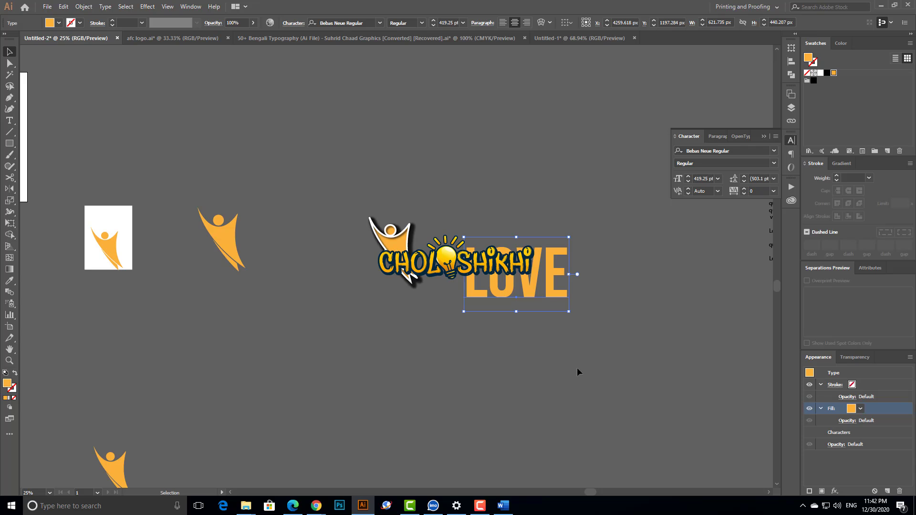
drag(231, 235, 592, 165)
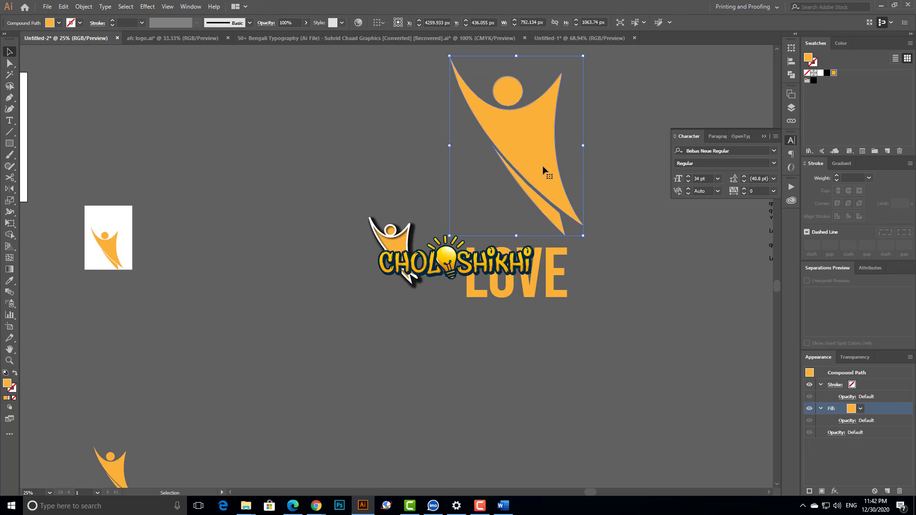
scroll(668, 191, up, 2)
click(529, 319)
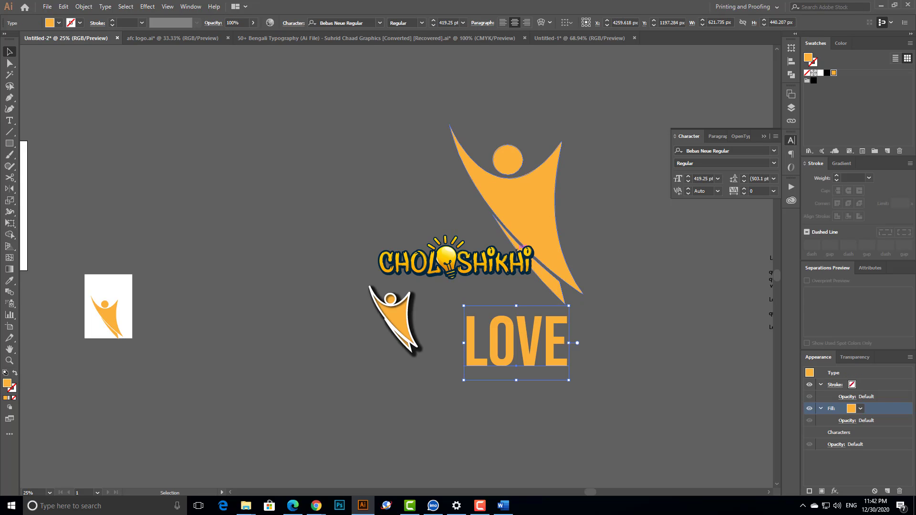
click(516, 229)
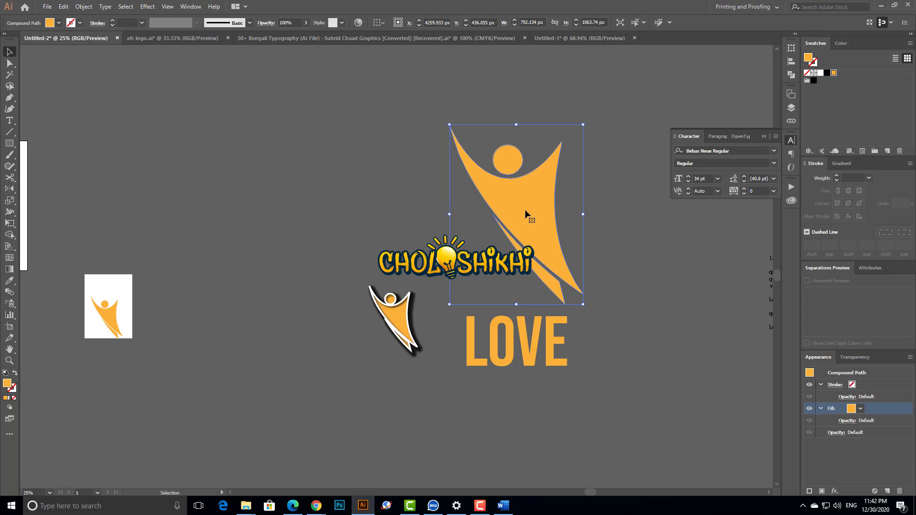
Step: Add a second point text "LOVE", enlarge it and place it below the orange LOVE text
click(9, 120)
click(333, 171)
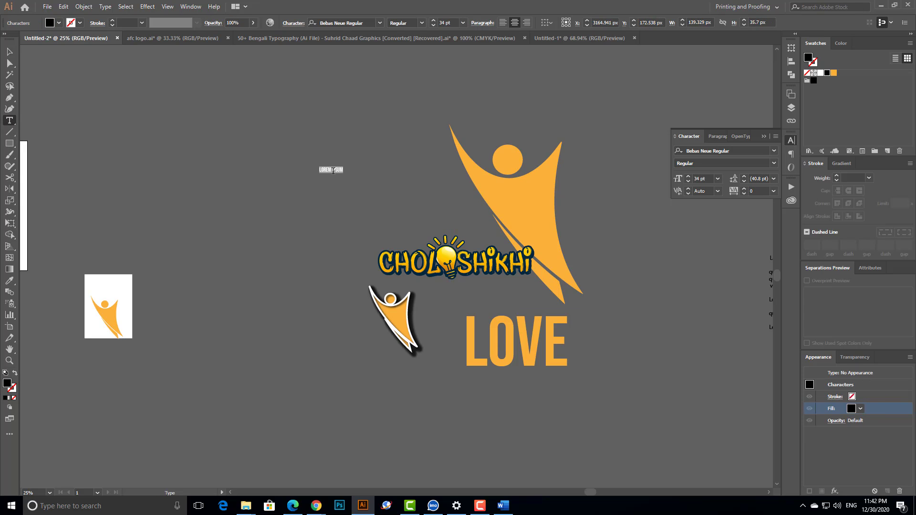
text(LOVE)
key(Escape)
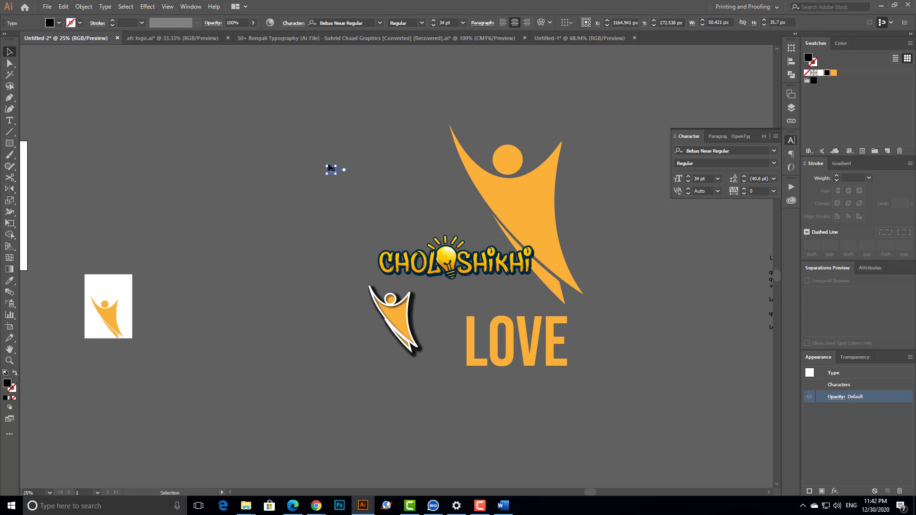
drag(336, 174, 448, 264)
drag(382, 219, 524, 435)
Step: Fill the large figure with a linear gradient from white to orange at a 0° angle
click(530, 186)
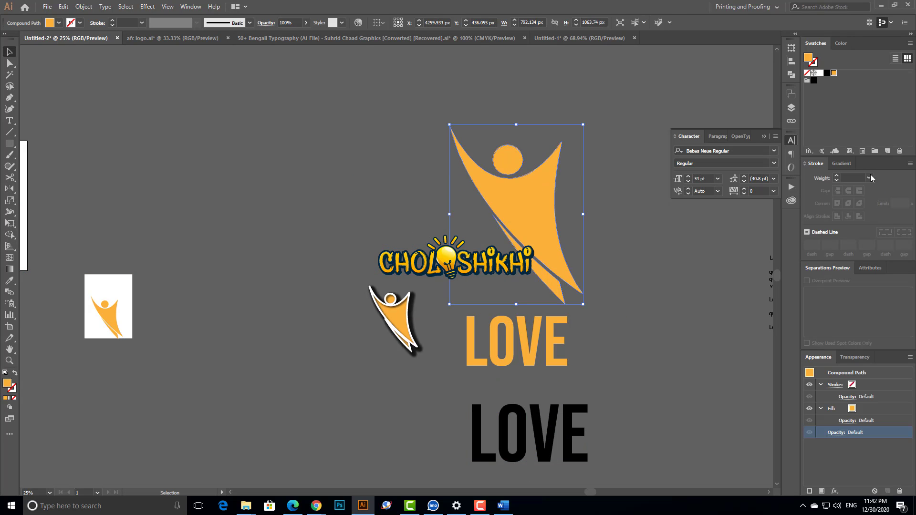
click(842, 163)
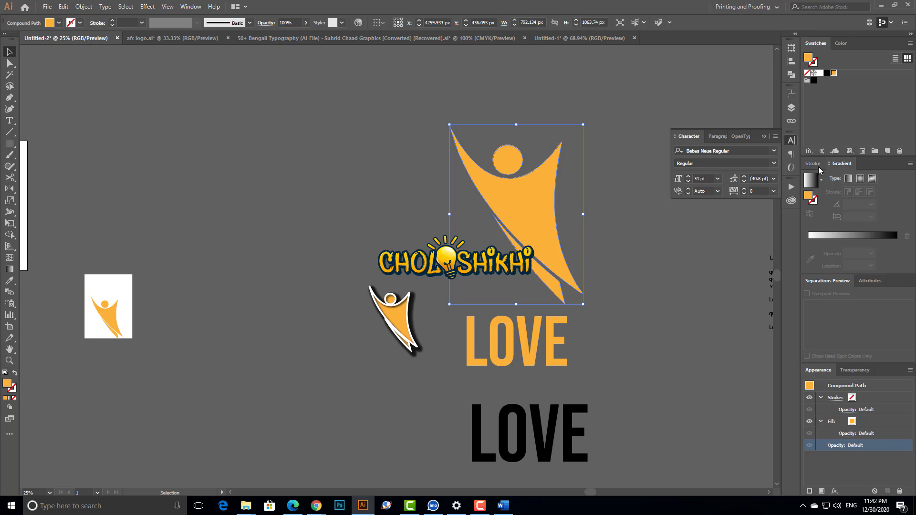
click(822, 180)
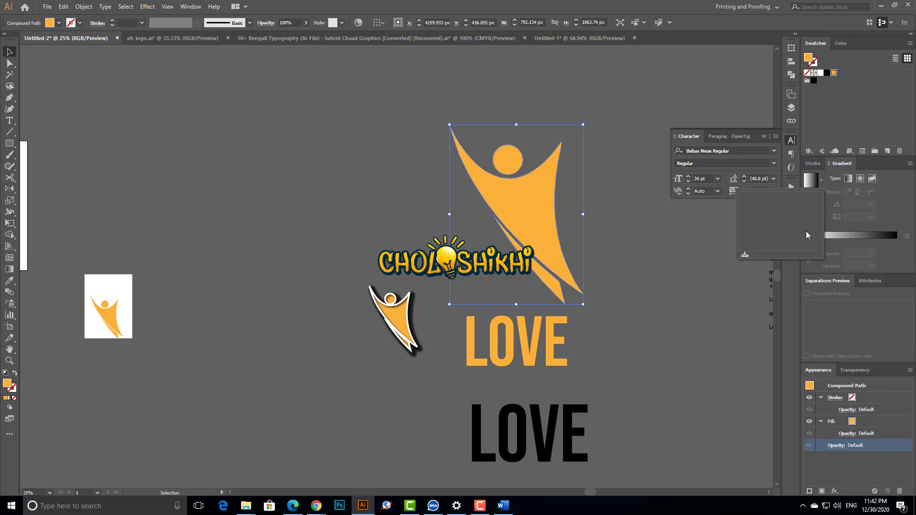
click(894, 199)
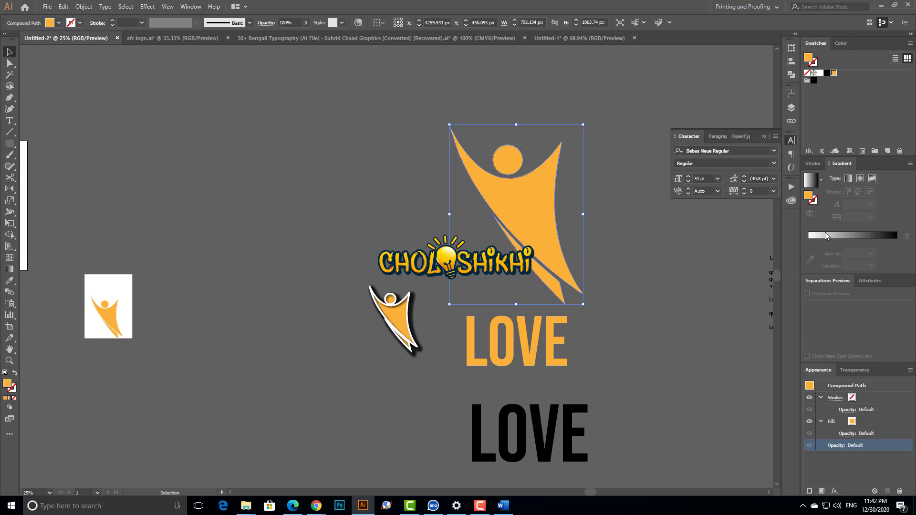
drag(810, 196, 897, 253)
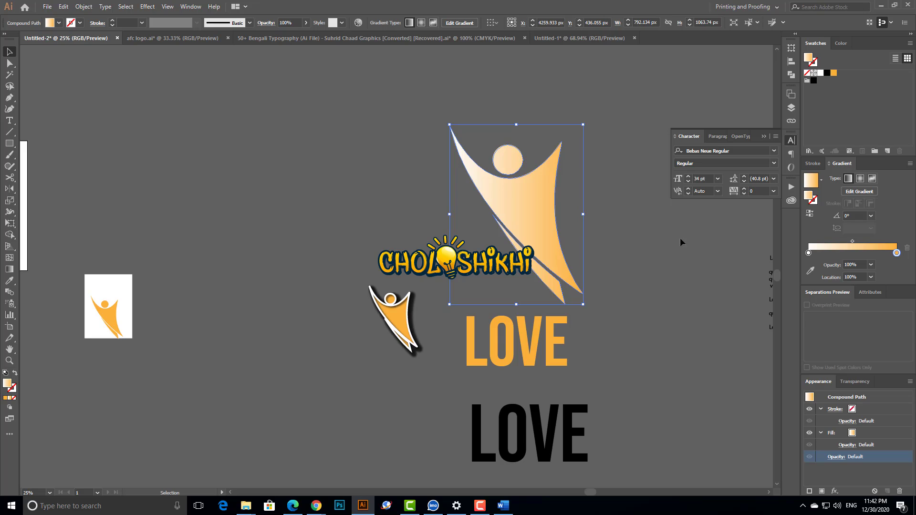
click(611, 172)
drag(616, 171, 573, 224)
scroll(620, 329, down, 3)
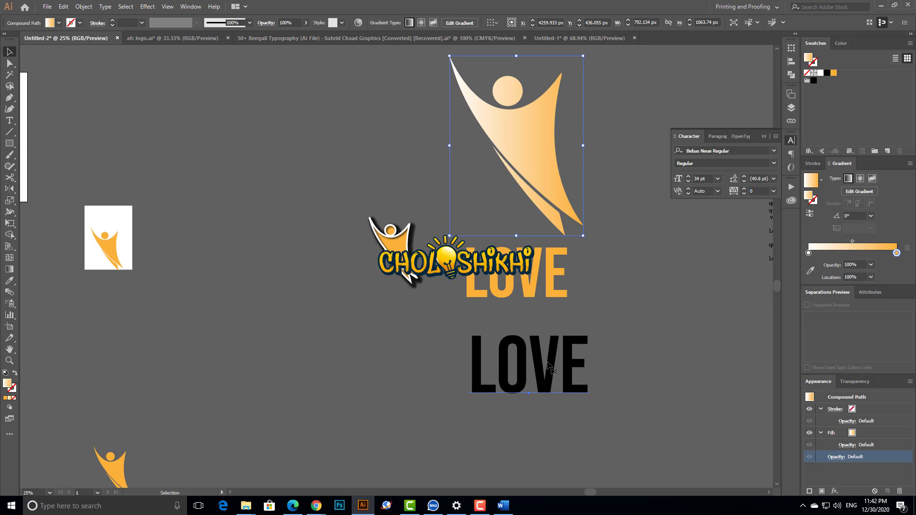
Step: Try to apply the white-to-orange gradient directly to the black LOVE text
click(501, 368)
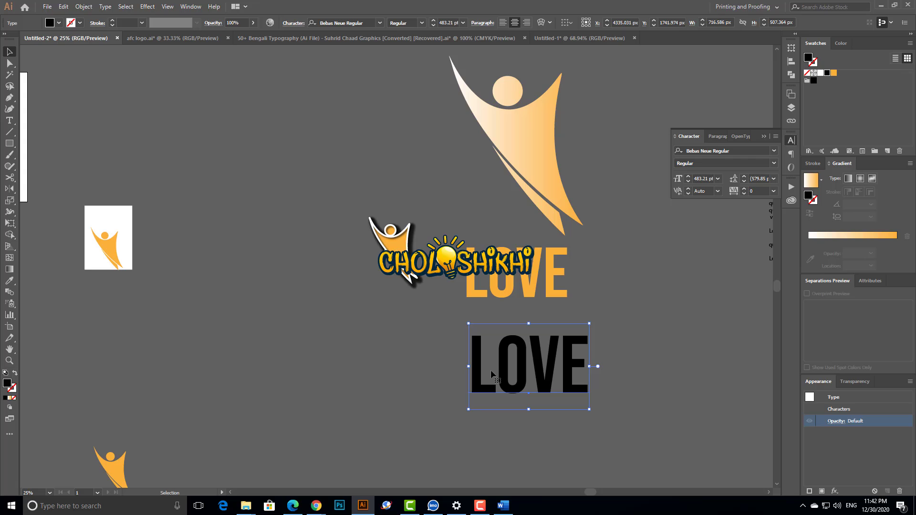
click(868, 237)
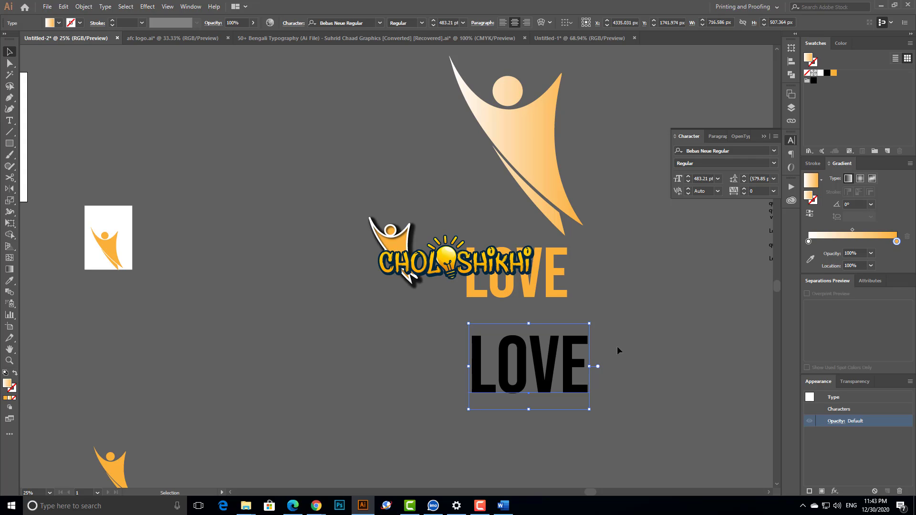
Step: Change the appearance fill of the orange LOVE text to the white-to-orange linear gradient
click(520, 277)
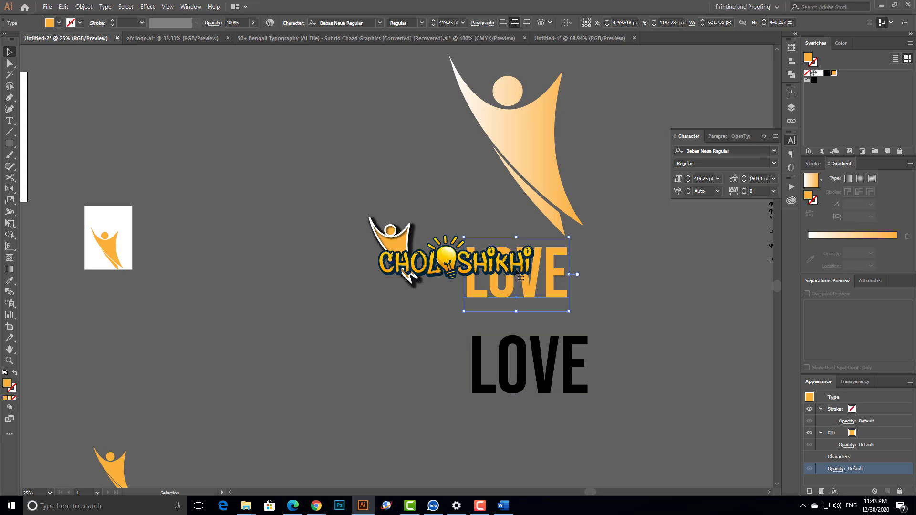
click(859, 435)
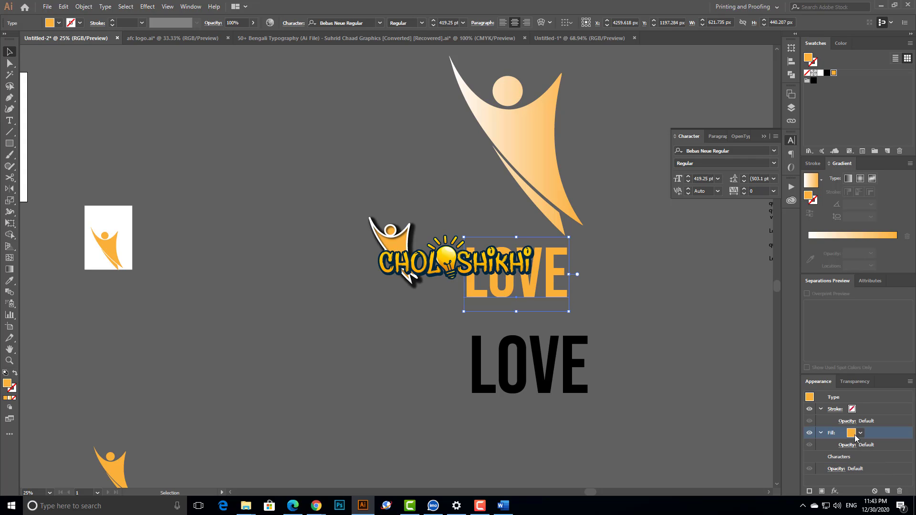
click(861, 434)
click(863, 434)
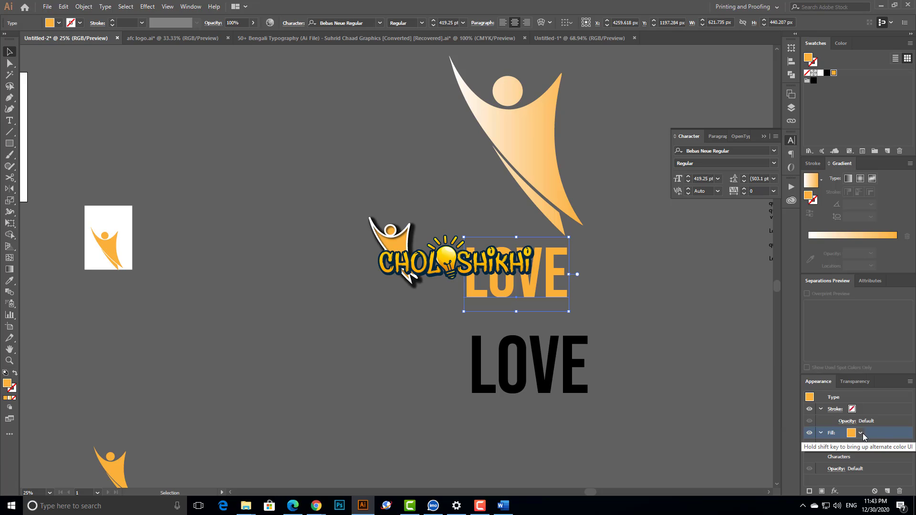
click(852, 236)
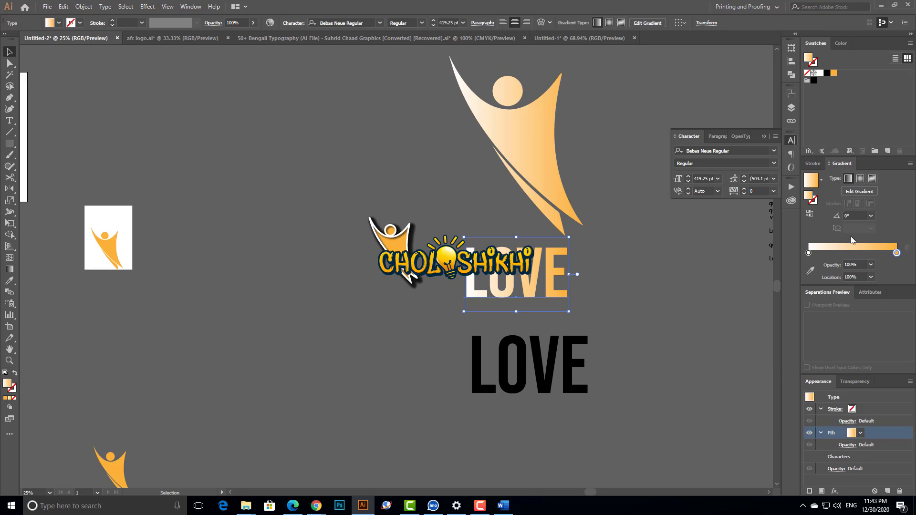
click(585, 290)
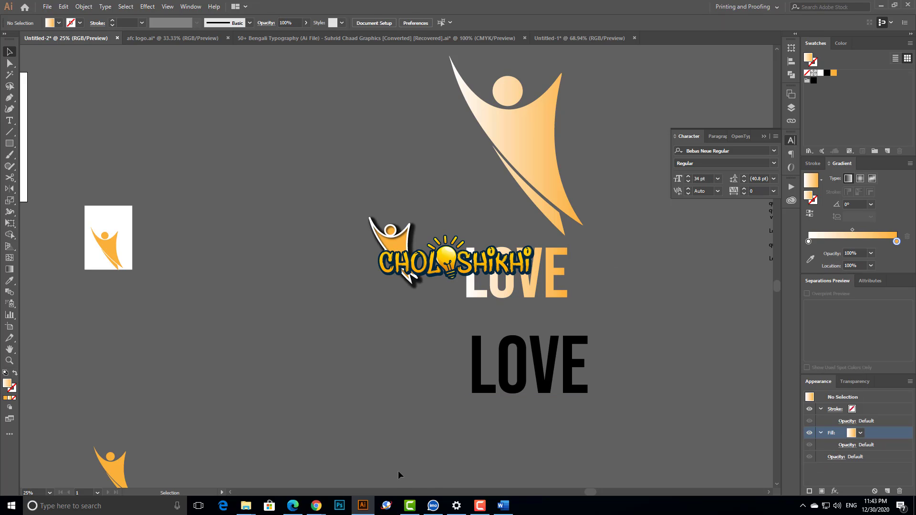
Step: Replace the wording of the gradient-filled LOVE text with "HATE"
key(t)
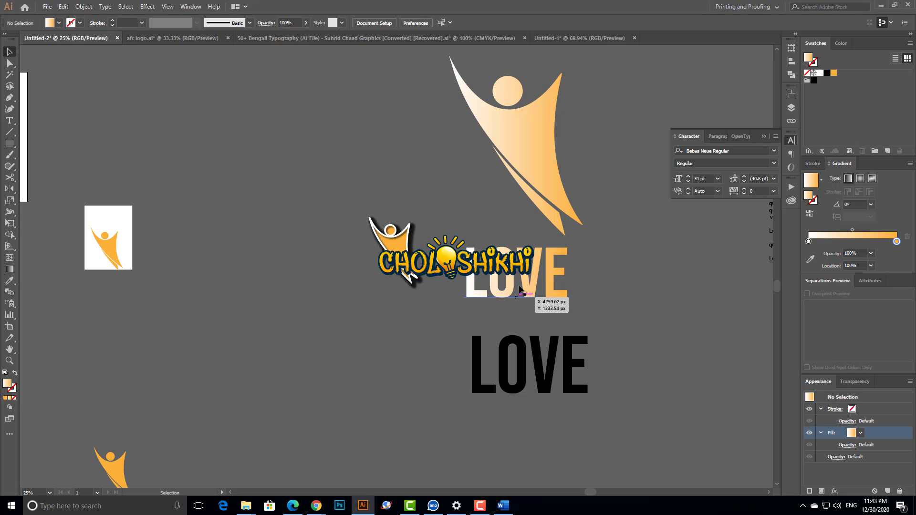
click(522, 283)
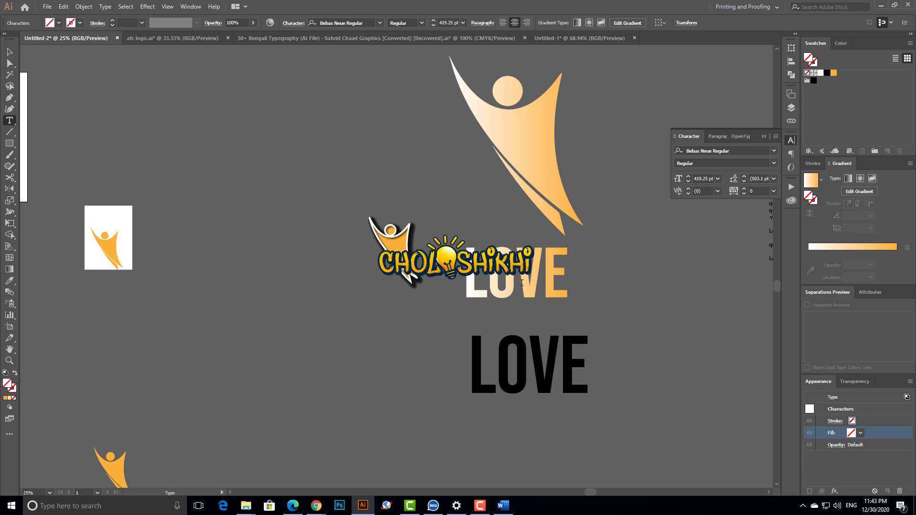
key(Right)
key(shift+Left)
key(shift+Left)
key(shift+Left)
key(shift+Left)
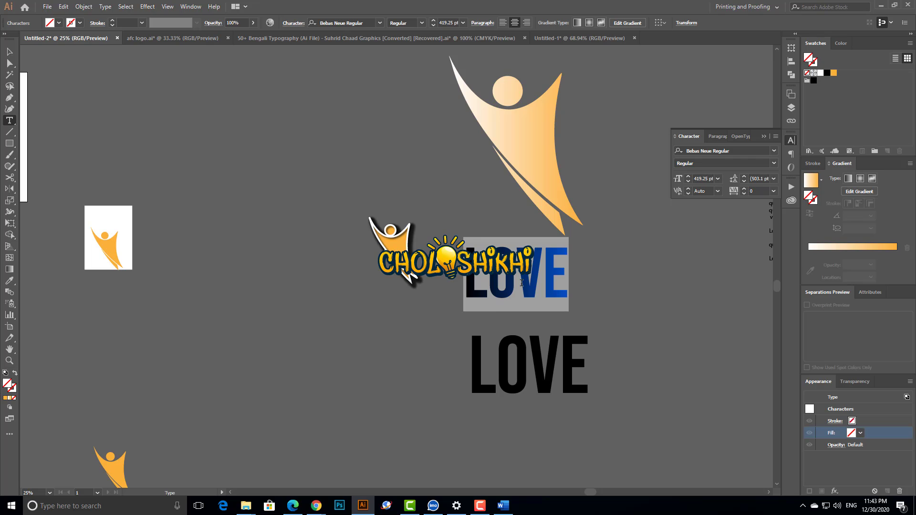
text(HA)
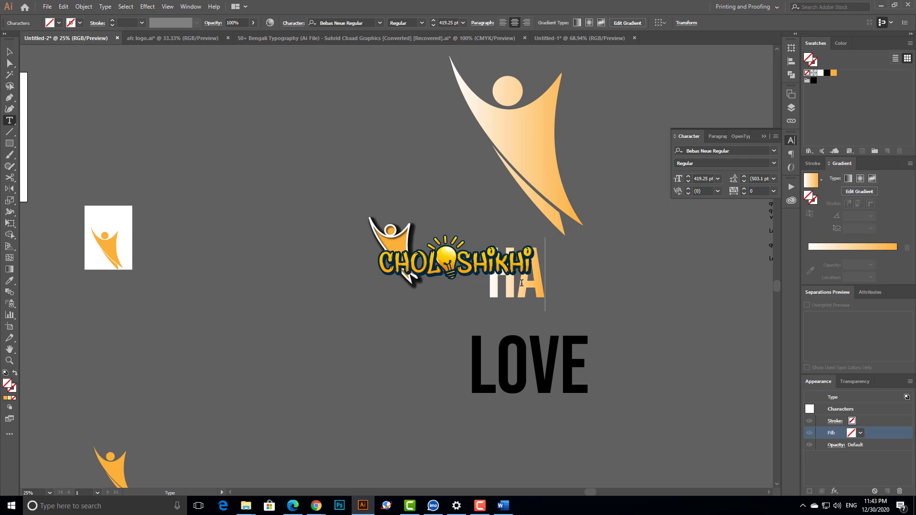
text(TE)
Step: Clear the wording of the gradient-filled text and enter "FREELANCING" instead
key(BackSpace)
key(BackSpace)
key(BackSpace)
key(BackSpace)
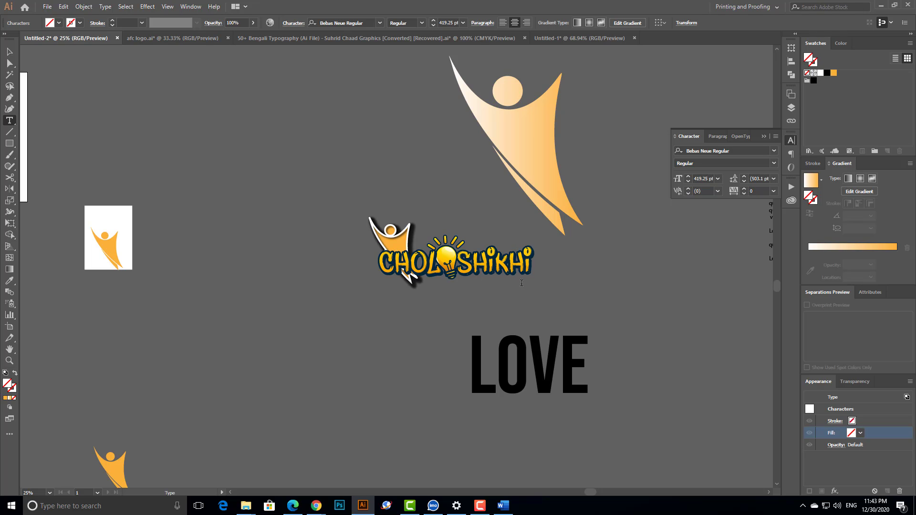
text(FREELANCING)
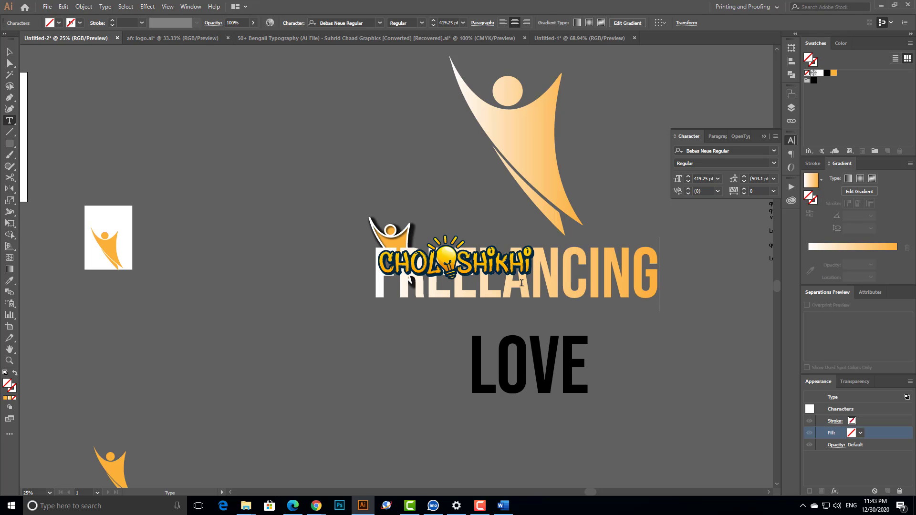
key(Escape)
Step: Move the FREELANCING text to the empty area below the black LOVE text
drag(537, 253, 642, 253)
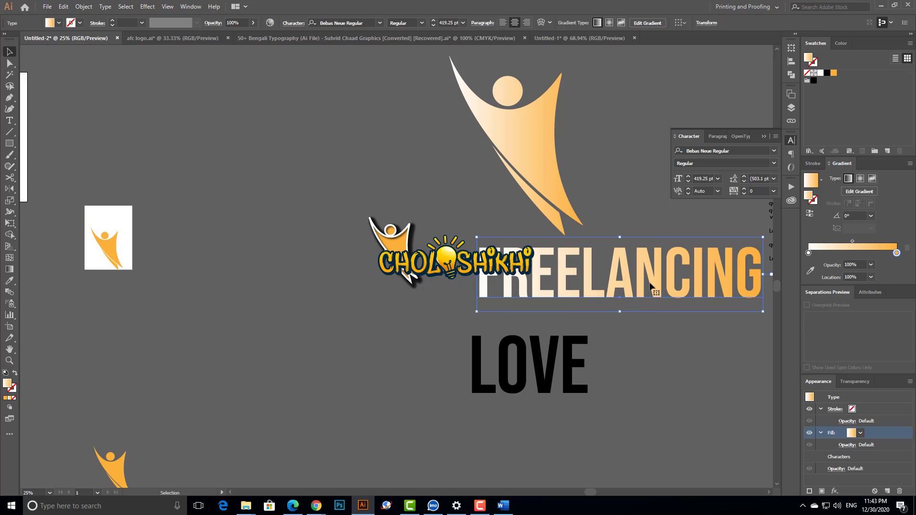
key(ctrl+minus)
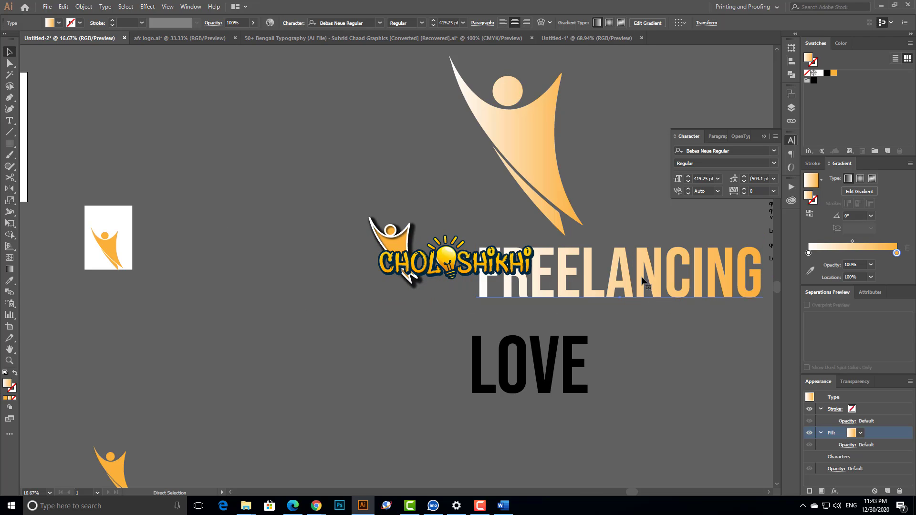
drag(392, 277, 429, 426)
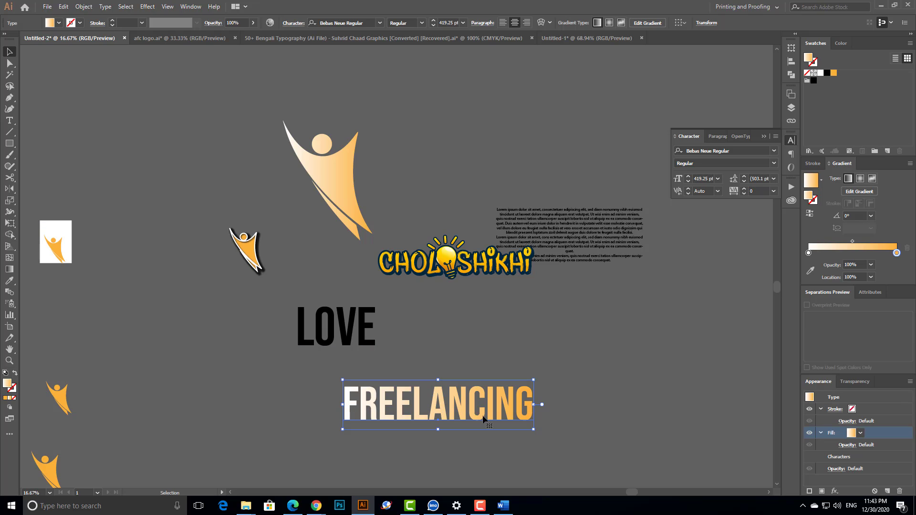
Step: Open the character-level appearance of the black LOVE text and set its character fill to None
click(353, 329)
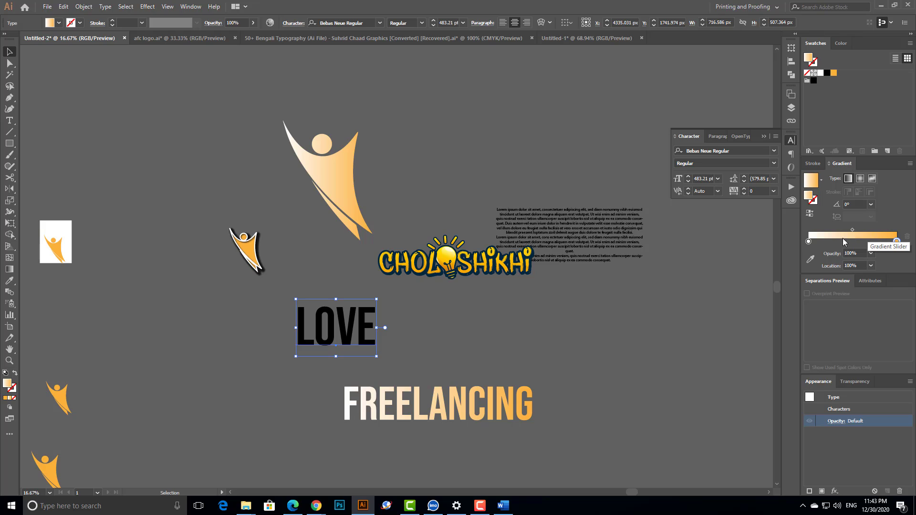
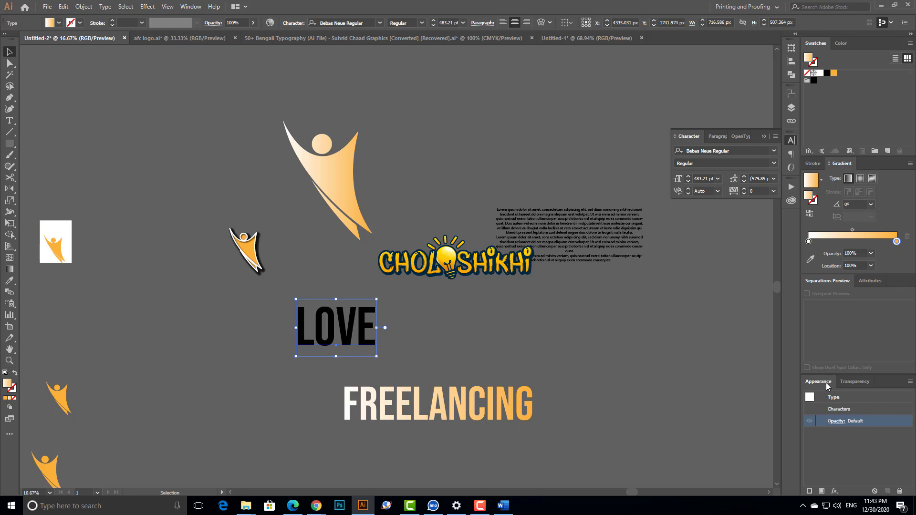
double_click(839, 409)
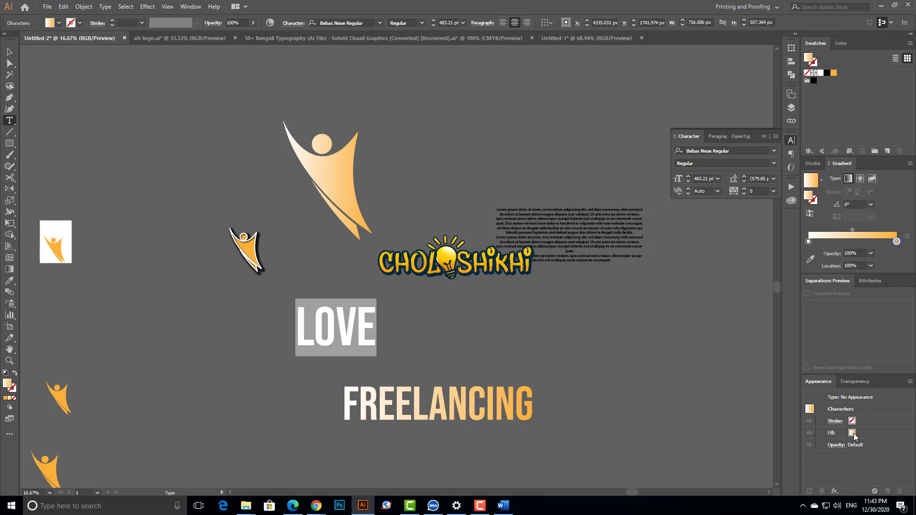
click(853, 435)
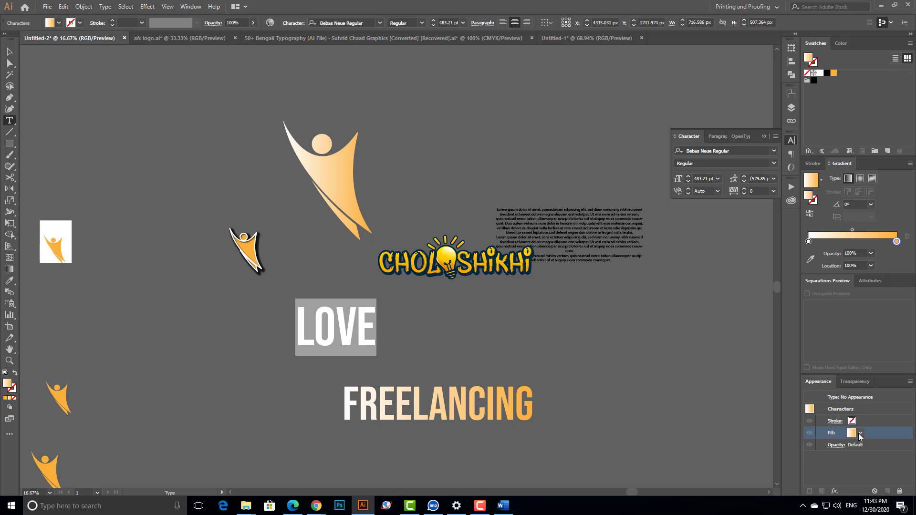
click(861, 434)
click(760, 381)
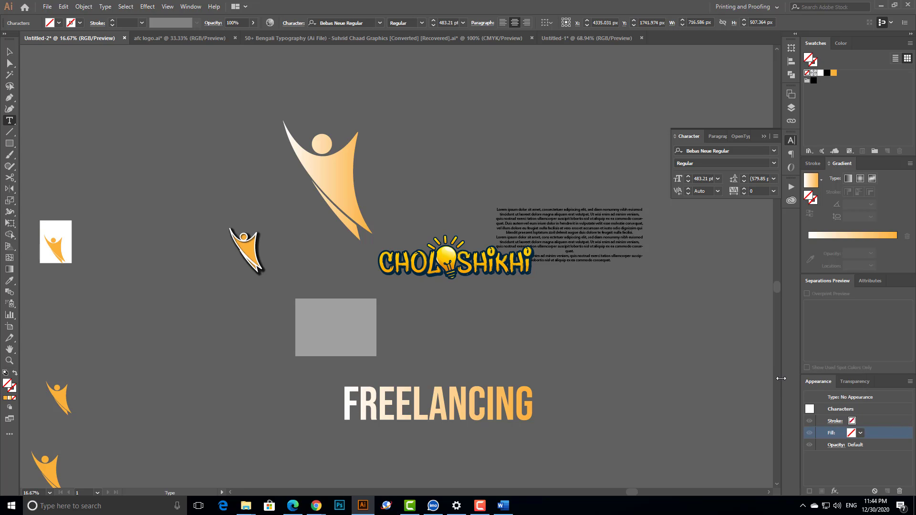
Step: Add a new fill to the LOVE text object's appearance, set it to the white-to-orange linear gradient and deselect the text
click(842, 409)
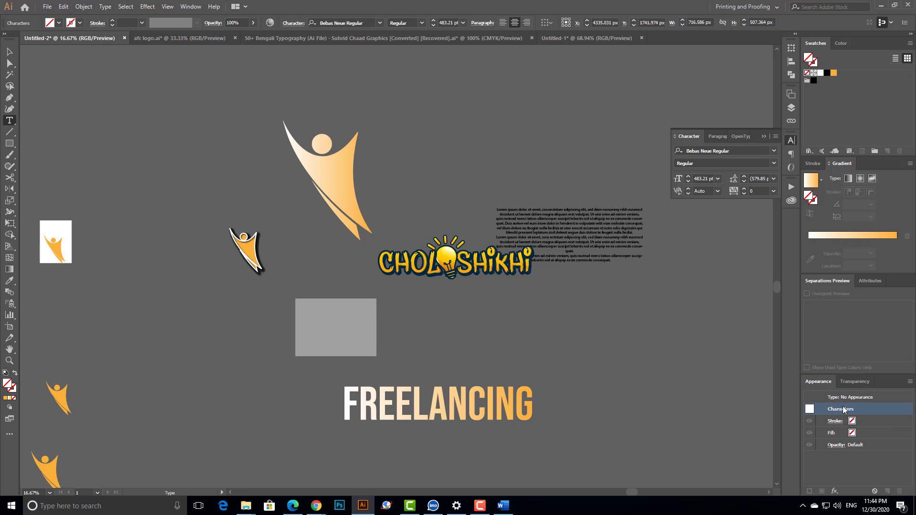
click(840, 397)
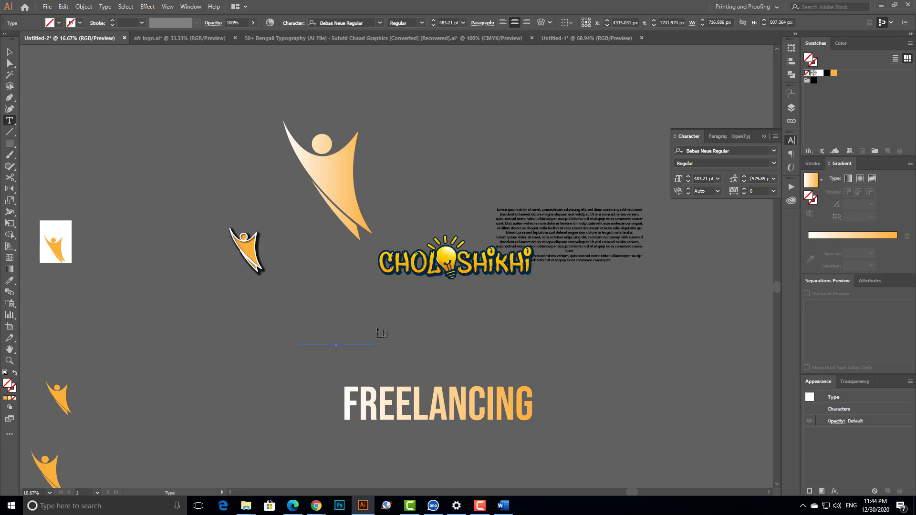
click(822, 492)
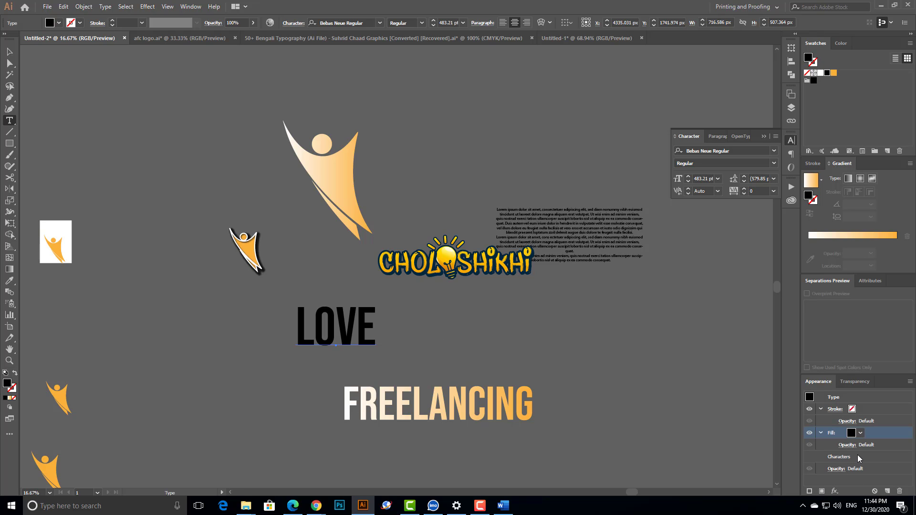
click(852, 236)
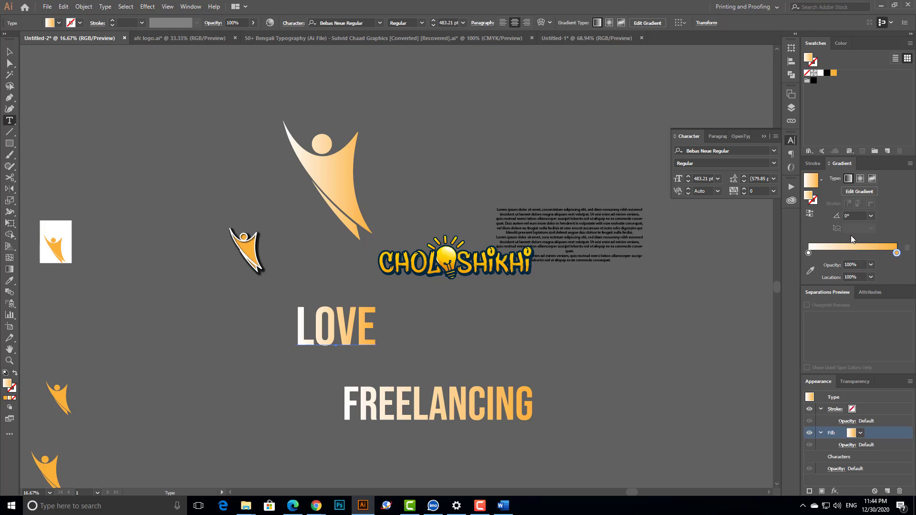
click(10, 51)
click(537, 307)
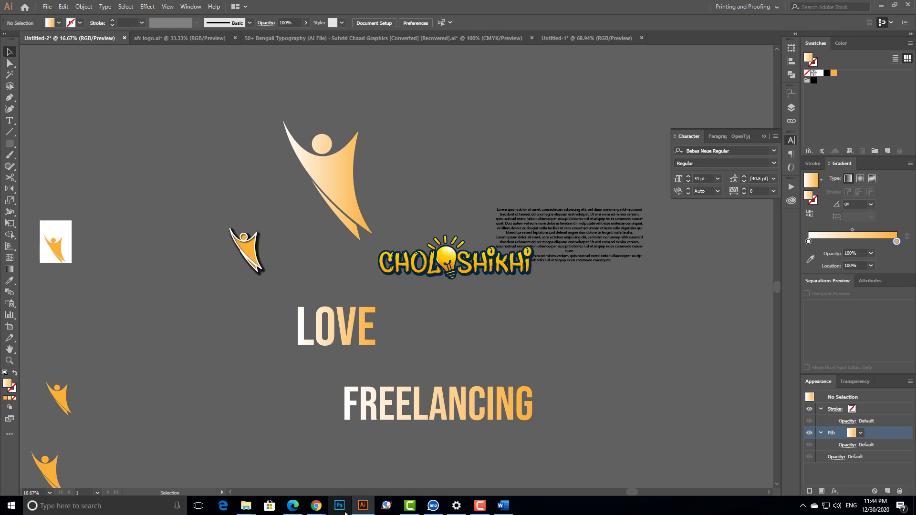
Step: Switch to Chrome and search Google for "text effect"
mouse_move(318, 509)
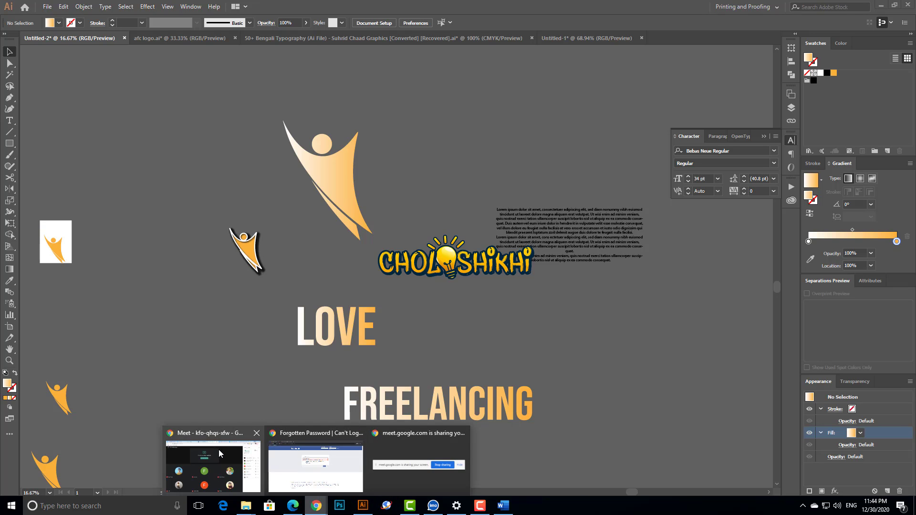
click(244, 463)
click(754, 8)
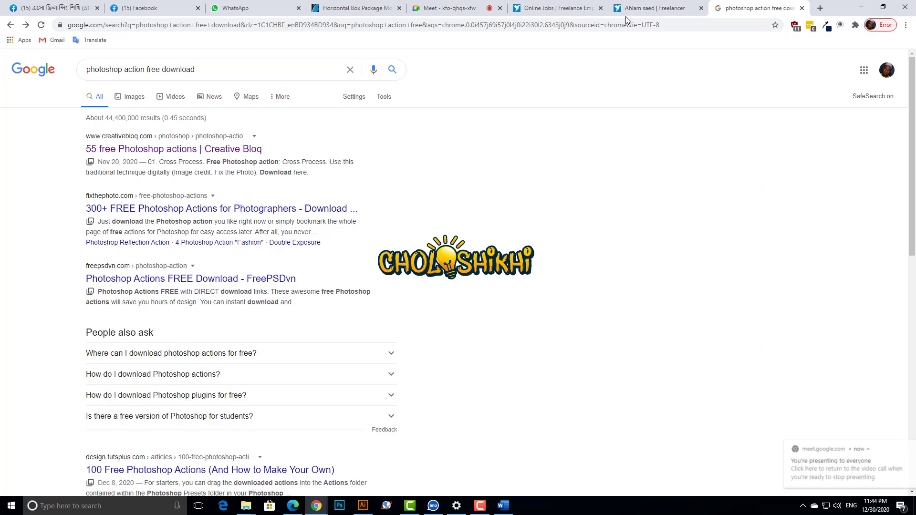
click(526, 24)
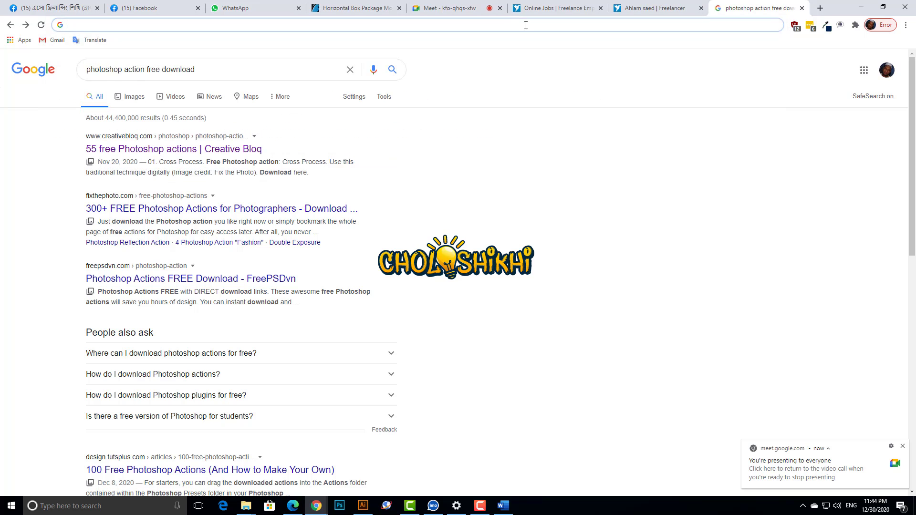
text(tex)
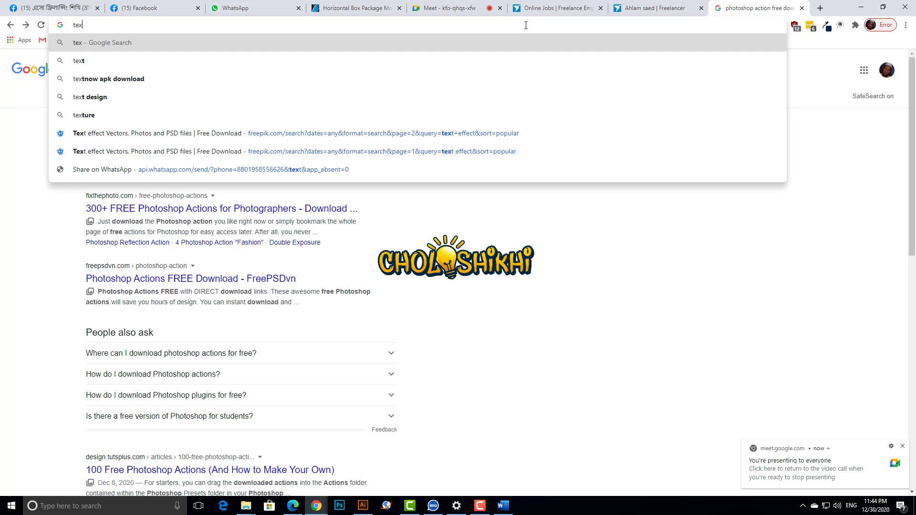
text(t effect)
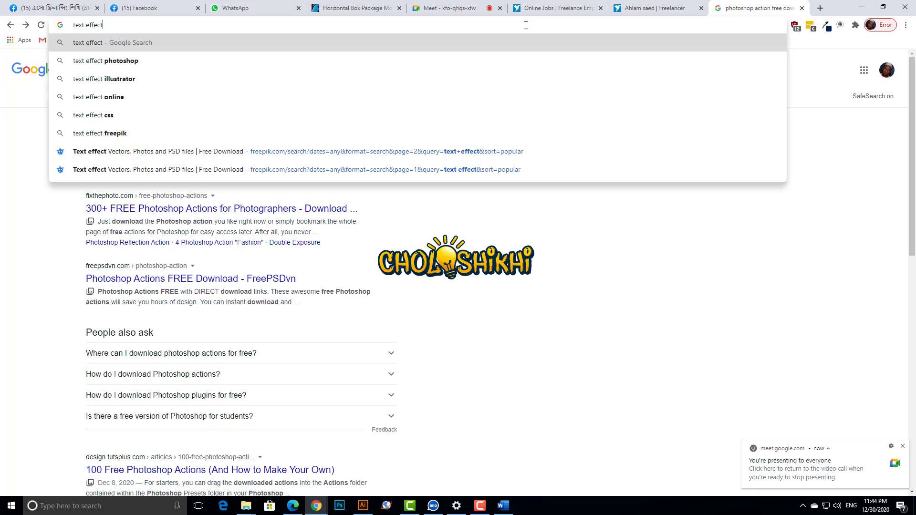
key(Return)
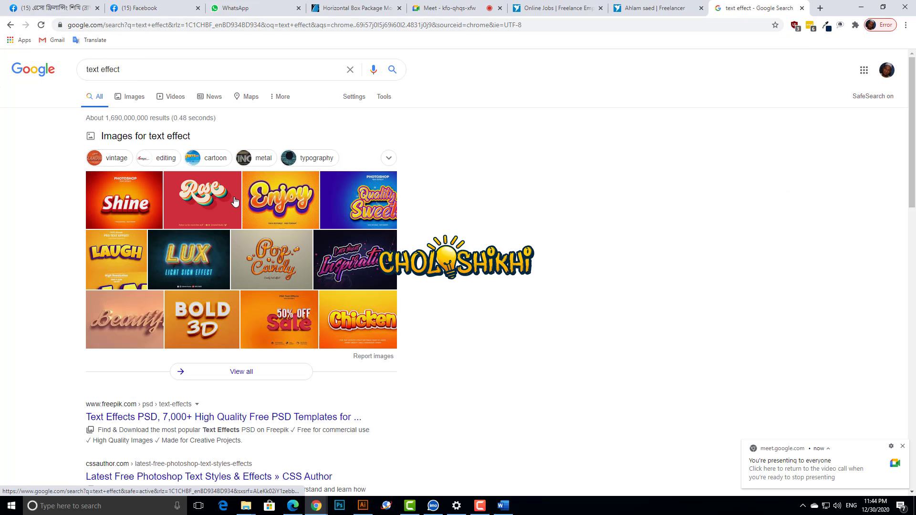
Step: Examine the Shine and Chicken text effect examples in the image results and browse further designs
click(146, 203)
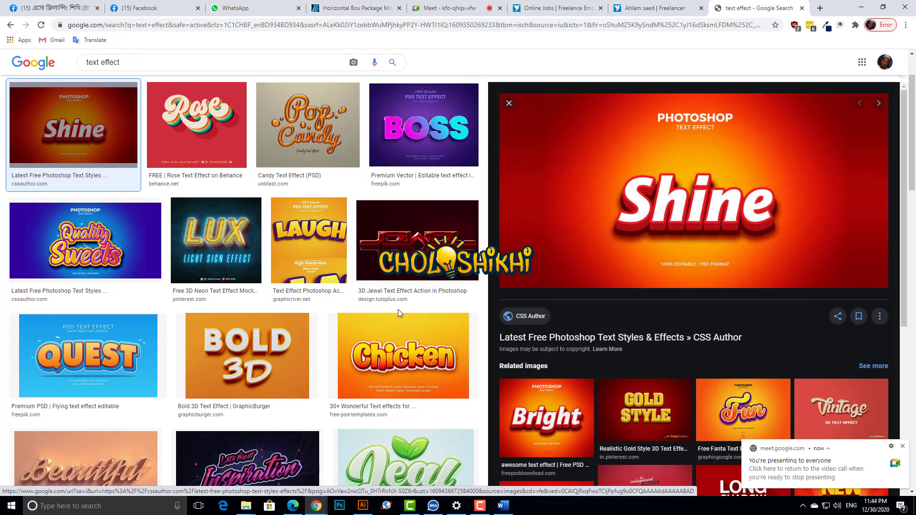
click(423, 370)
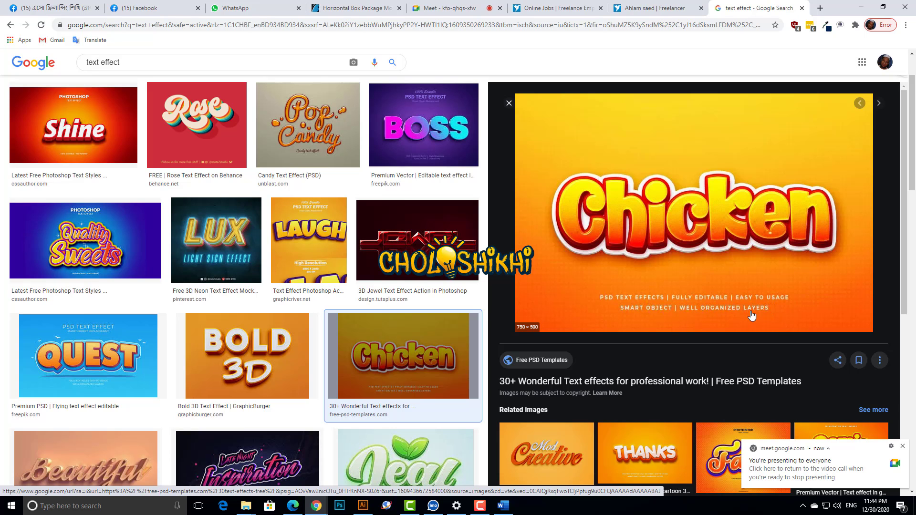
scroll(372, 387, down, 3)
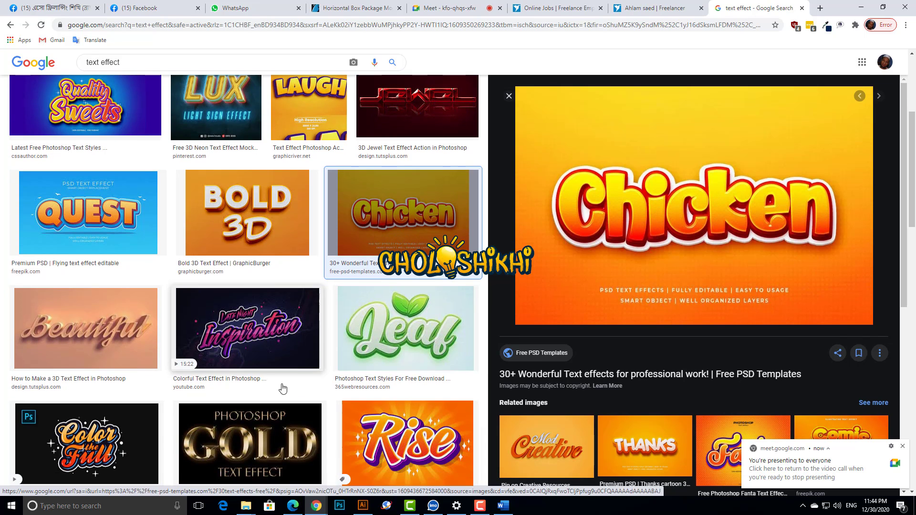
Step: Examine the Quest, Enjoy, Retro and Sweet text effect examples in the image results, along with their related designs
click(108, 231)
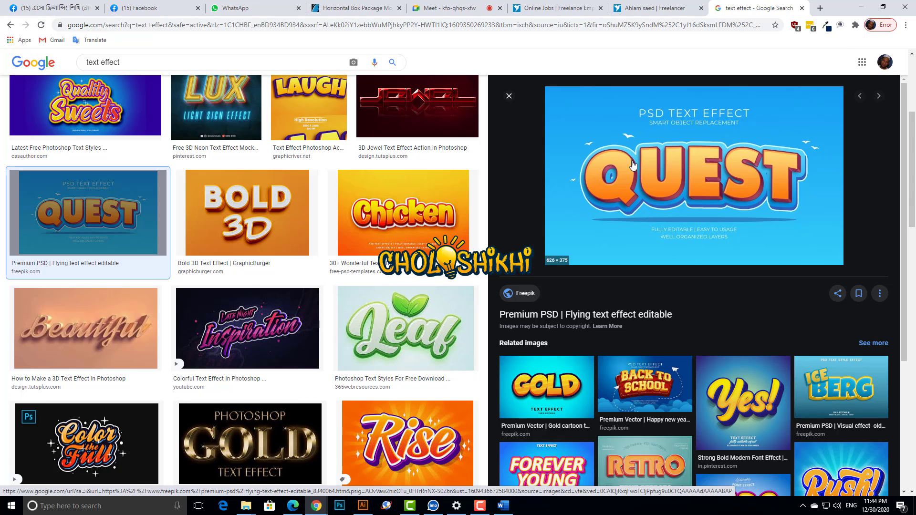
scroll(715, 189, down, 4)
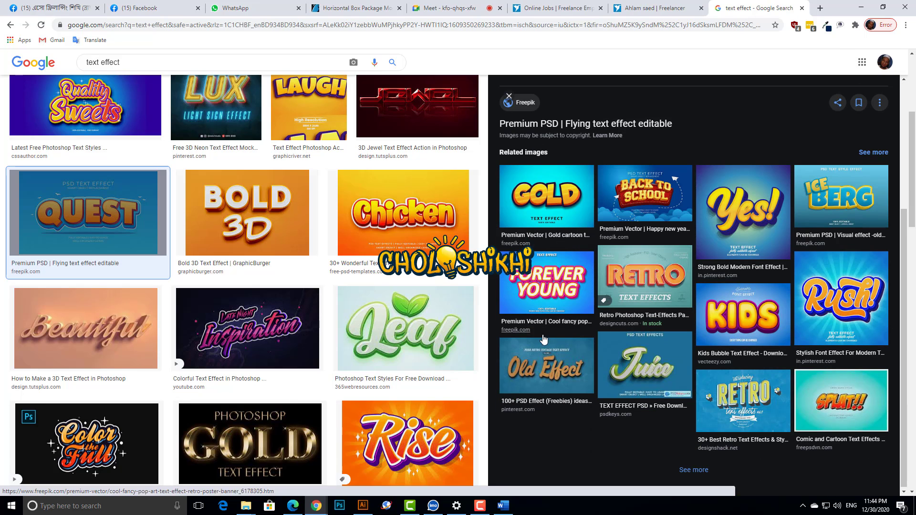
scroll(413, 369, down, 4)
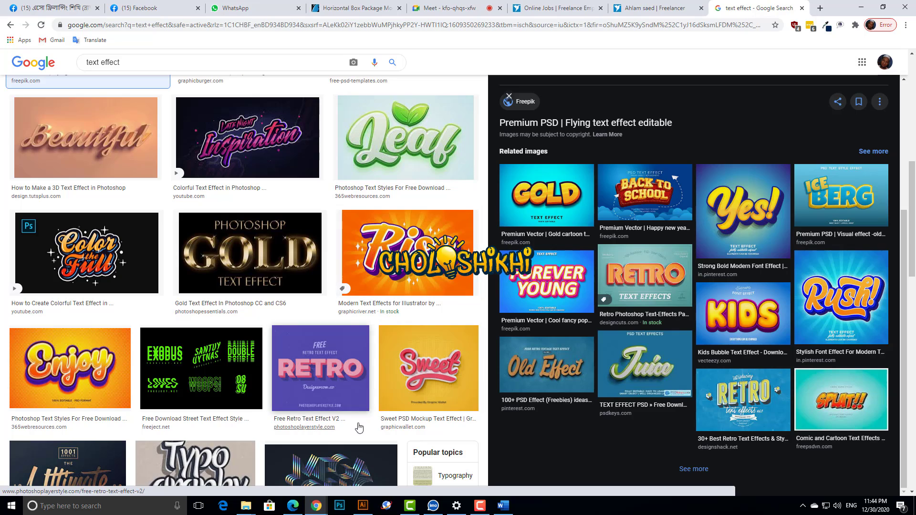
scroll(358, 425, up, 8)
scroll(308, 329, down, 3)
scroll(308, 330, down, 3)
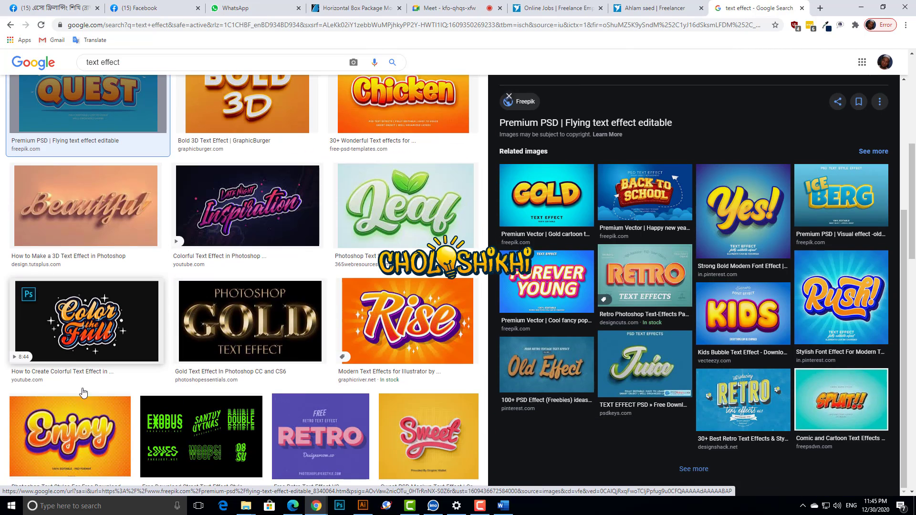
click(100, 442)
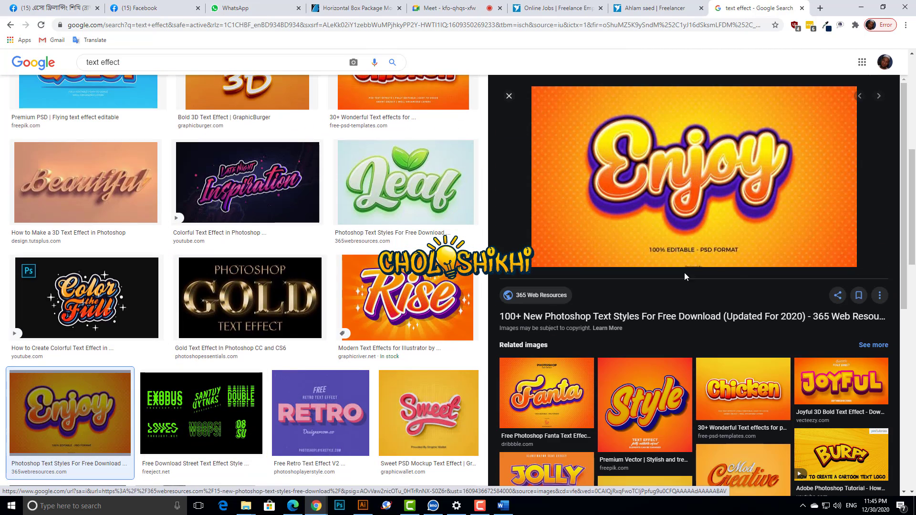
scroll(377, 373, down, 2)
click(340, 326)
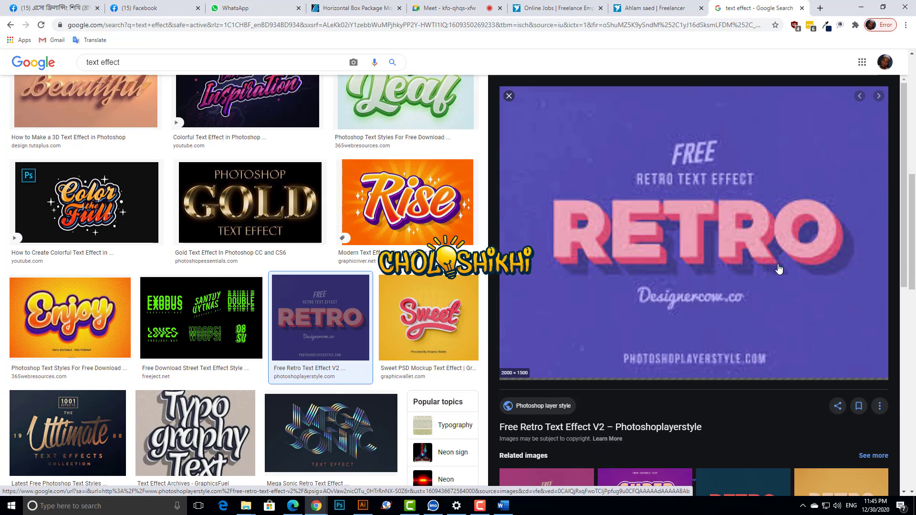
scroll(402, 353, down, 3)
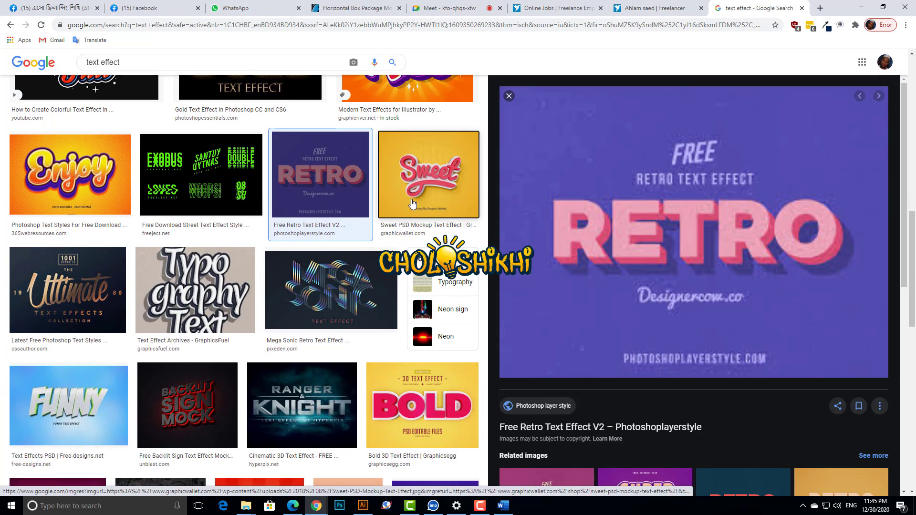
click(429, 182)
scroll(364, 363, down, 6)
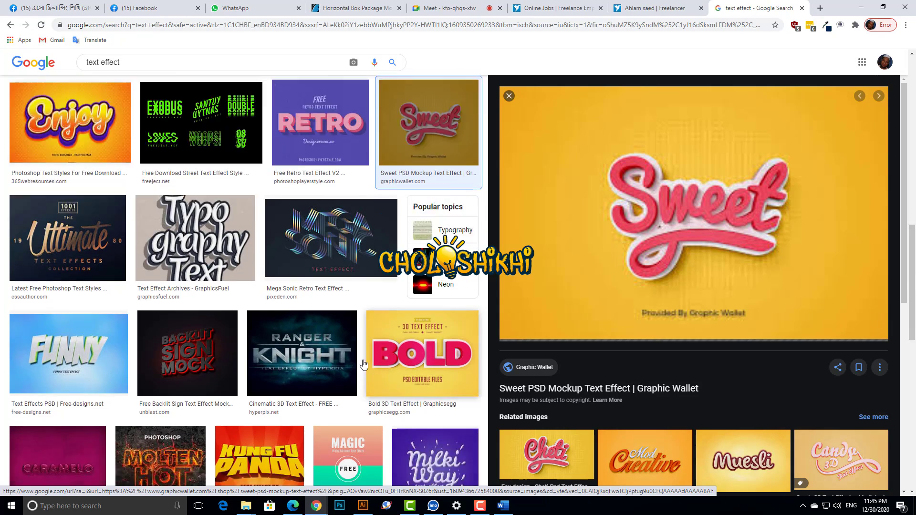
Step: Open freepik.com, search all resources for "text effect" and dismiss the Google sign-in prompt
click(531, 28)
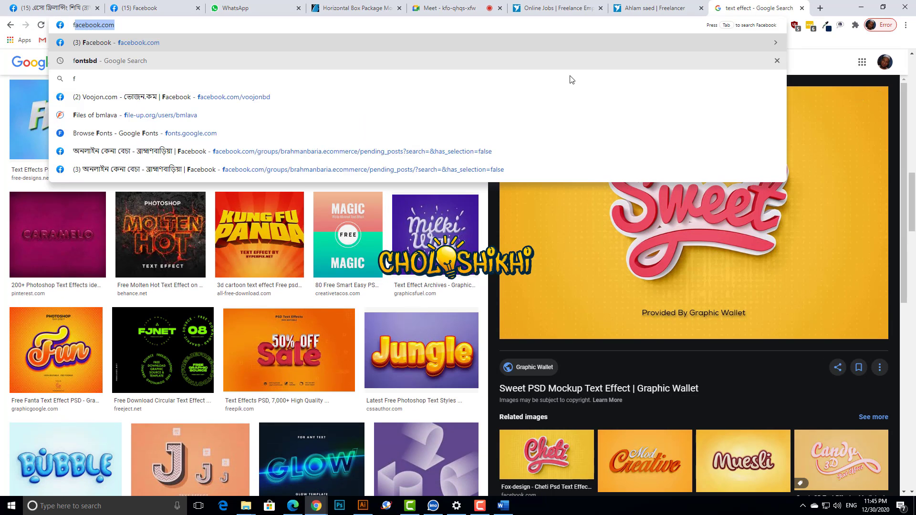
text(free)
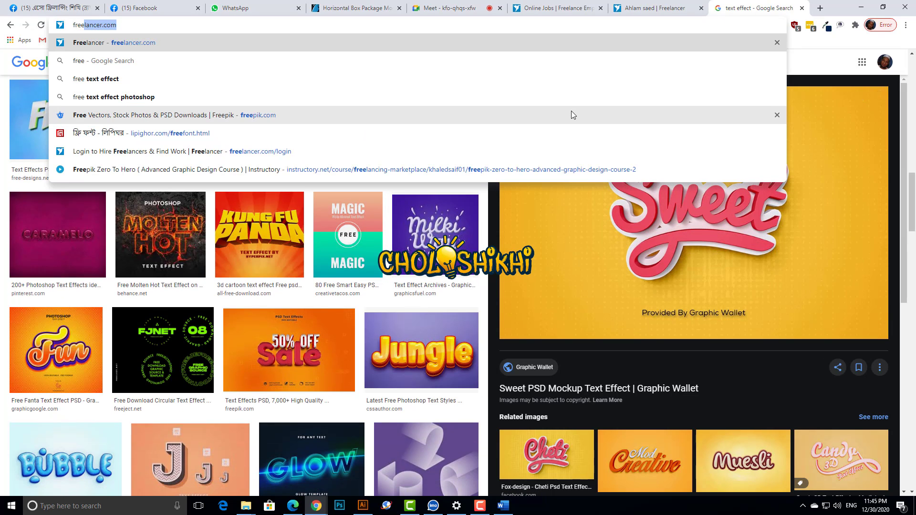
text(p)
key(Return)
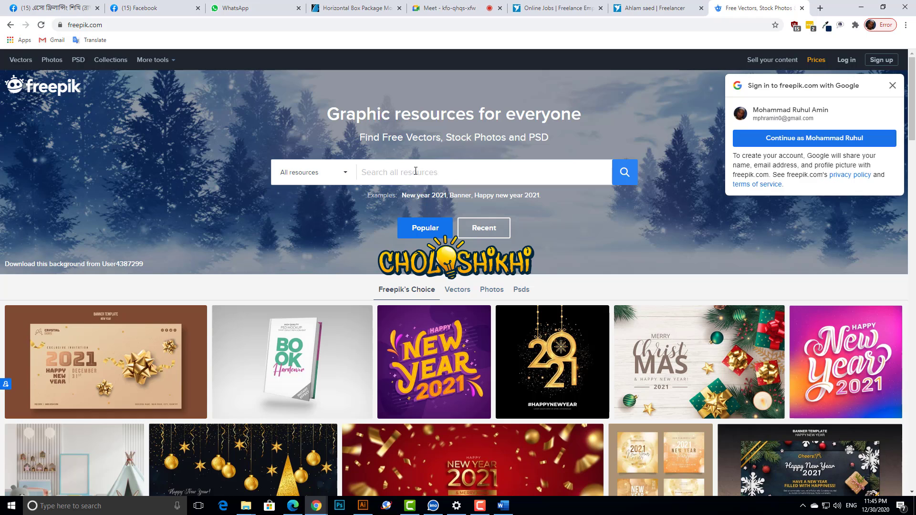
click(415, 171)
text(t)
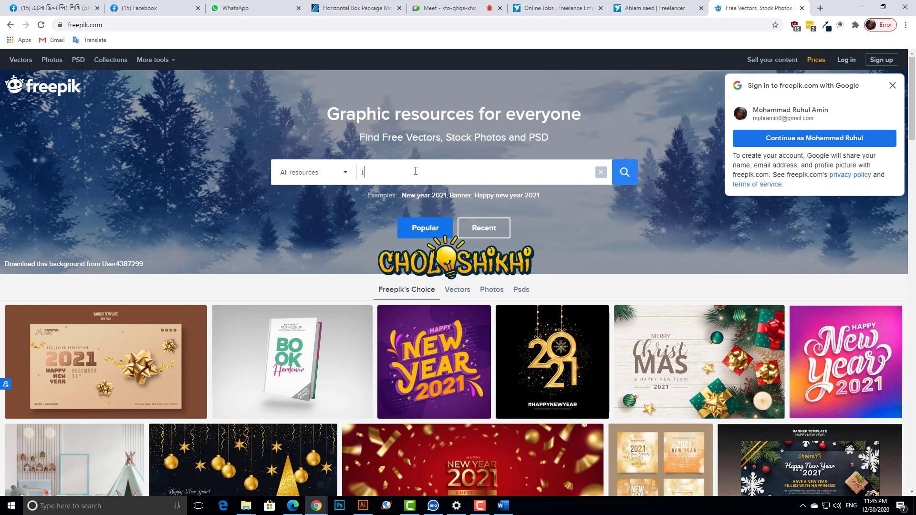
key(BackSpace)
text(text effect)
key(Return)
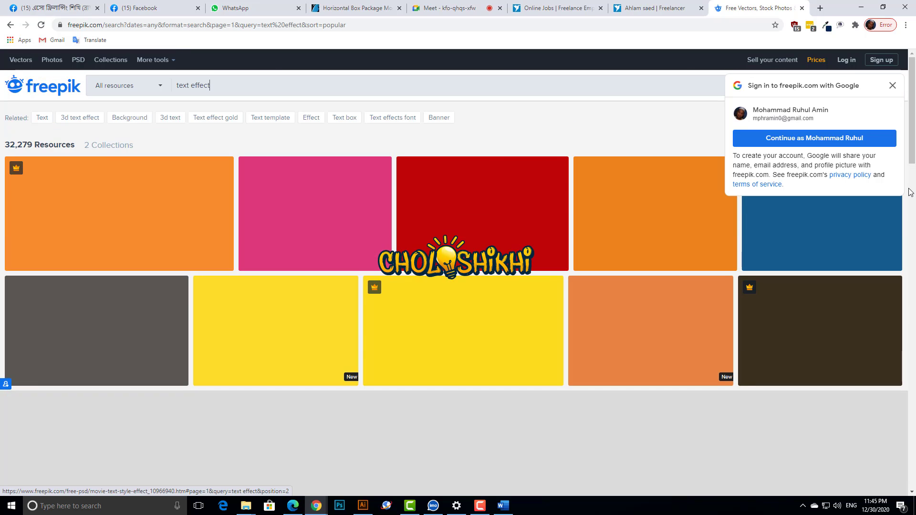
click(892, 87)
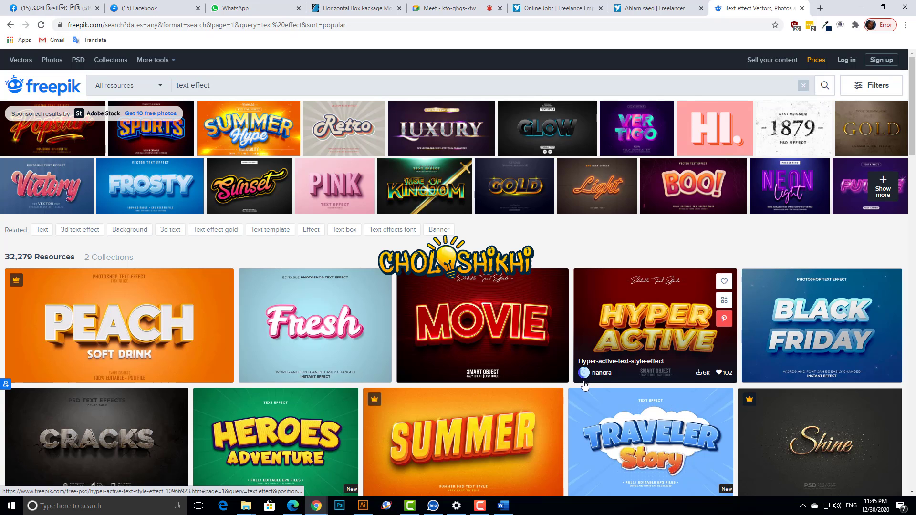
Step: Browse the text effect results and filter them to the Vectors category
scroll(586, 386, down, 5)
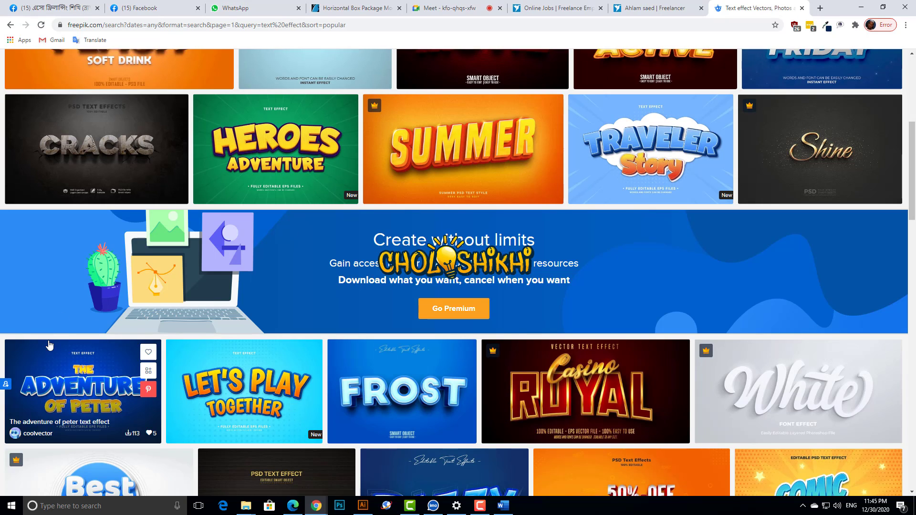
scroll(43, 339, down, 4)
scroll(854, 94, up, 9)
click(855, 93)
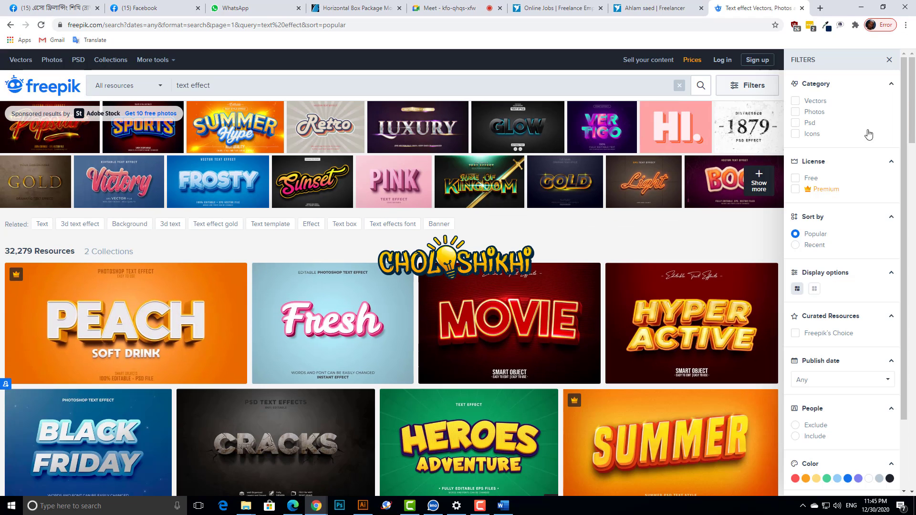
click(799, 102)
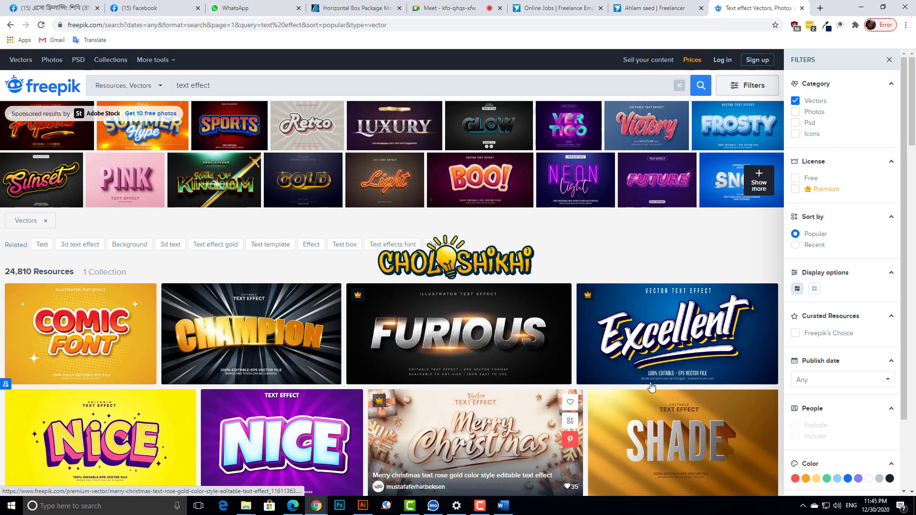
Step: Preview the Excellent and Hello baby text effects, and limit the vector results to the Premium license
click(689, 329)
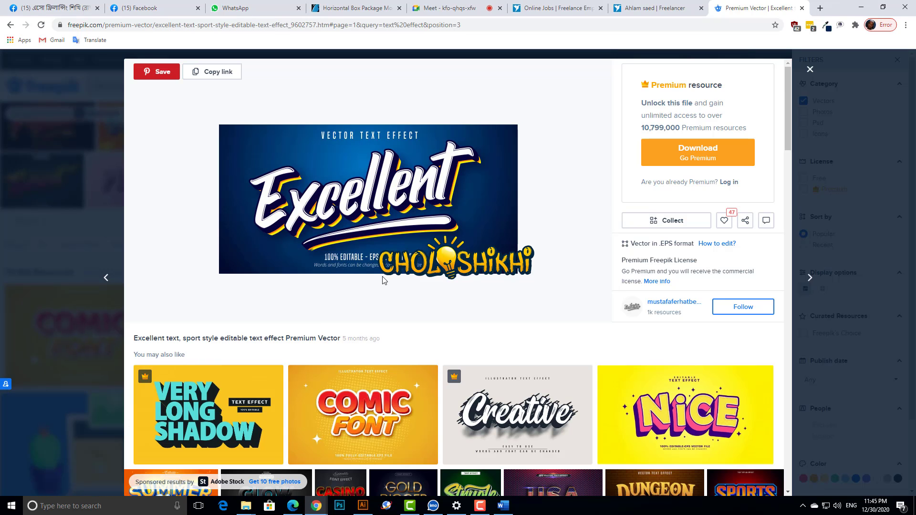
key(Escape)
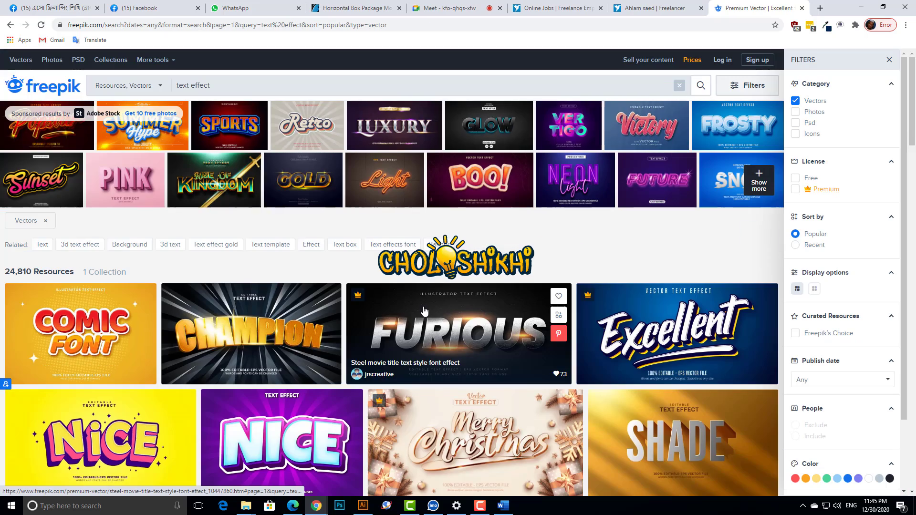
scroll(522, 358, down, 8)
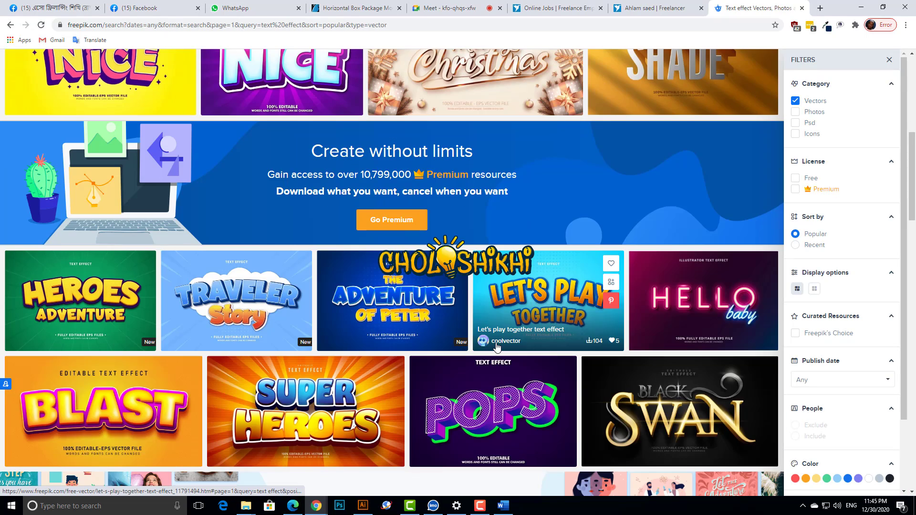
click(735, 272)
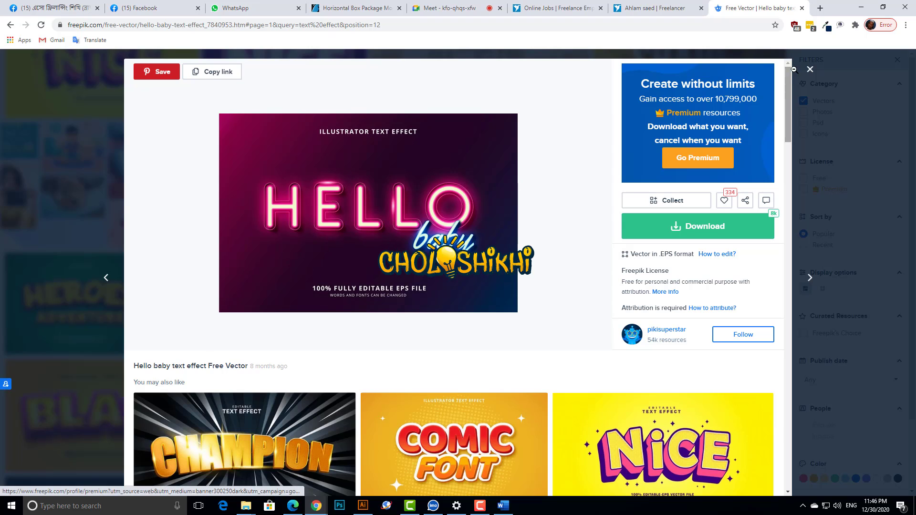
click(810, 70)
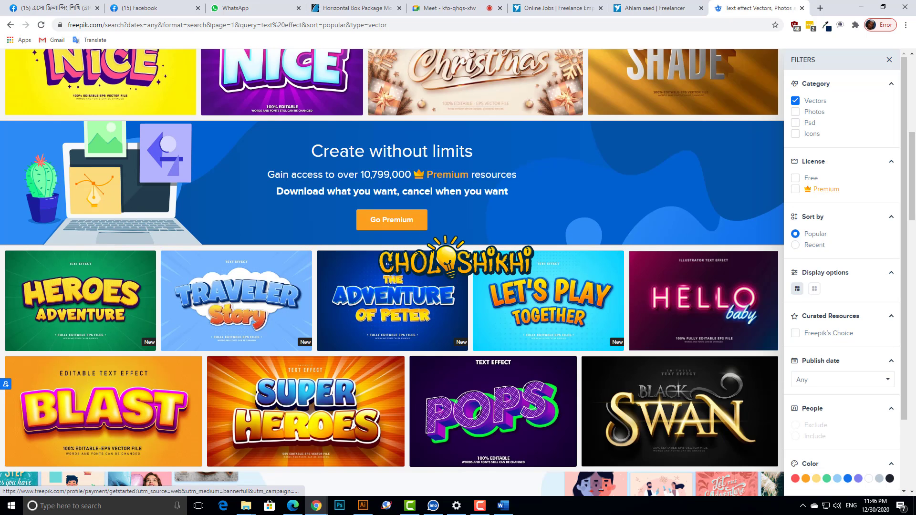
scroll(389, 279, down, 6)
scroll(507, 196, up, 6)
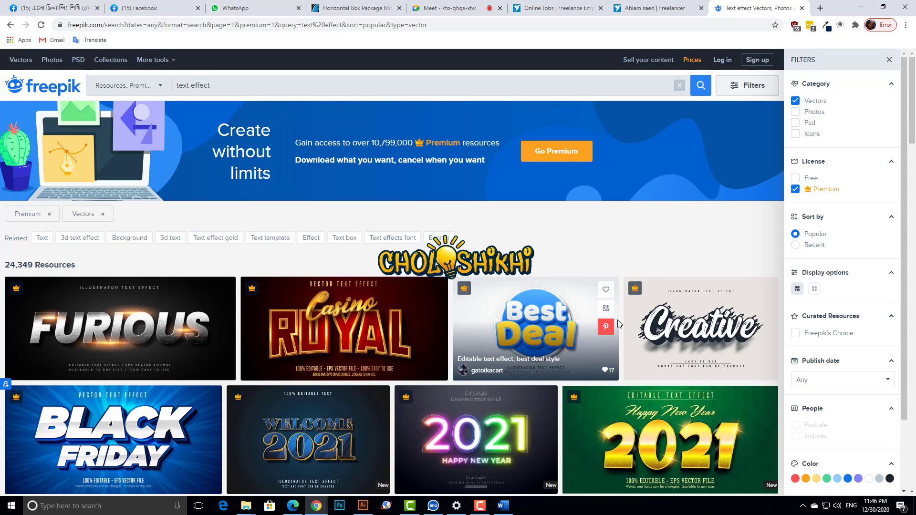
Step: Switch to Illustrator and move the FREELANCING text directly beneath LOVE with their left edges aligned
key(alt+Tab)
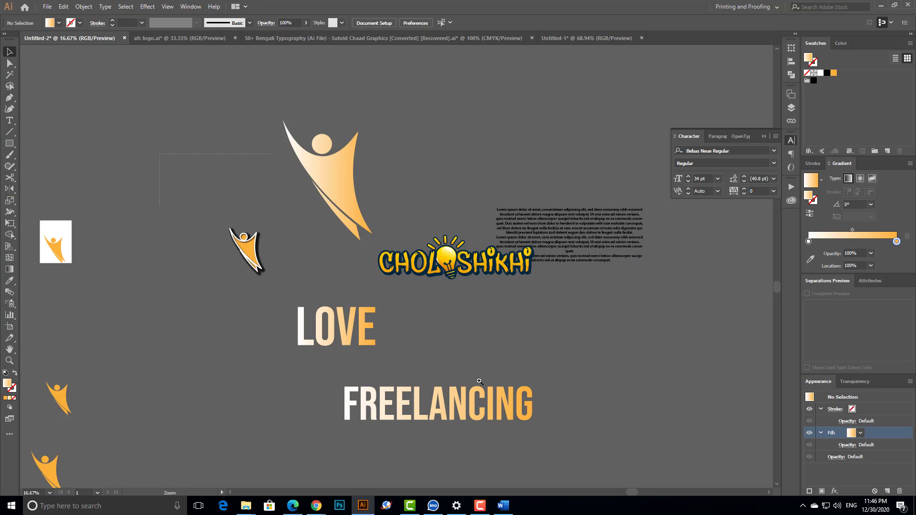
scroll(478, 384, up, 2)
drag(481, 391, 424, 350)
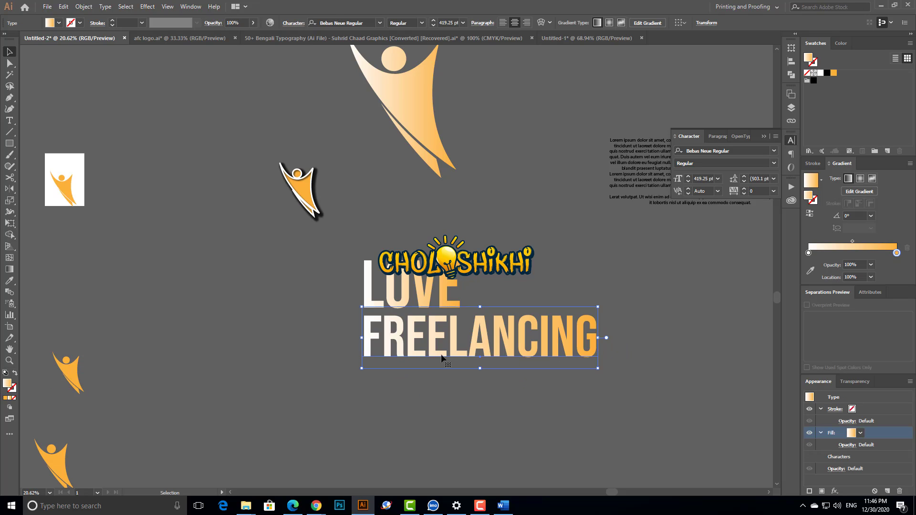
key(ctrl+minus)
drag(293, 209, 375, 268)
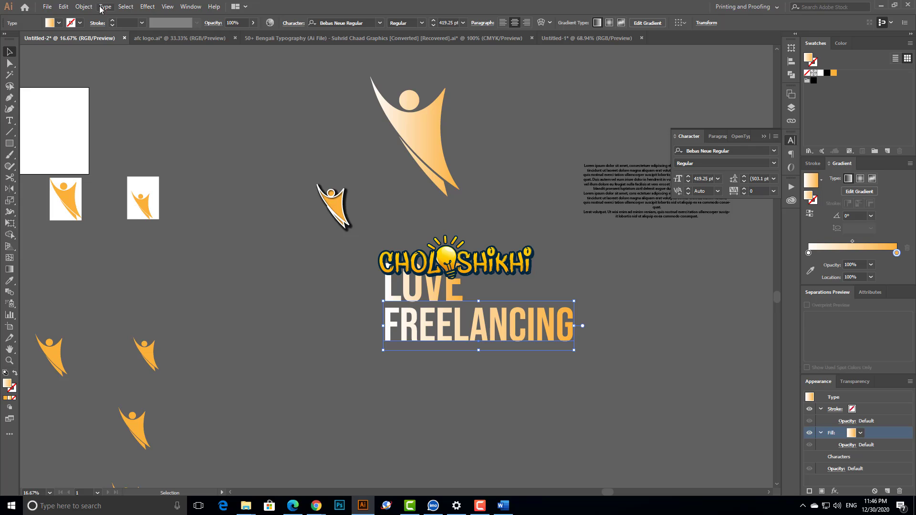
Step: Show the artboard list and draw three new artboards around the logo and text, the first about 732 by 755 px
click(191, 10)
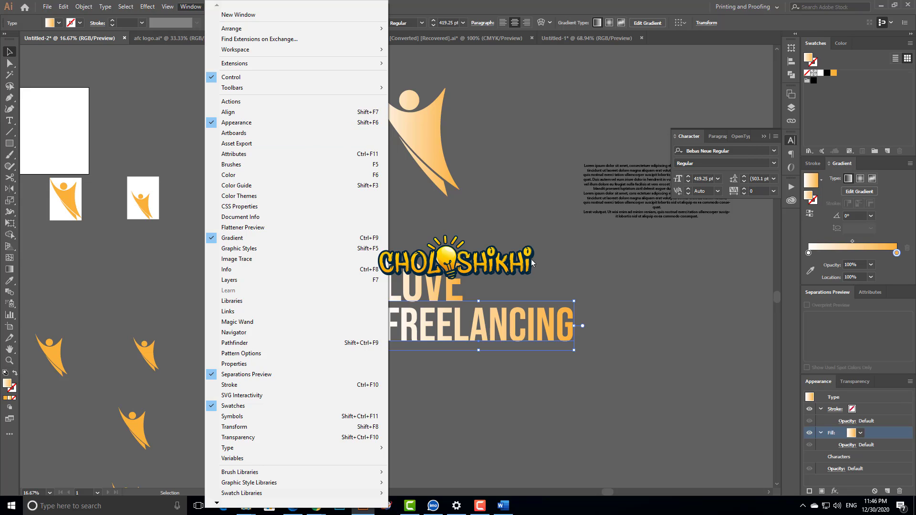
click(267, 134)
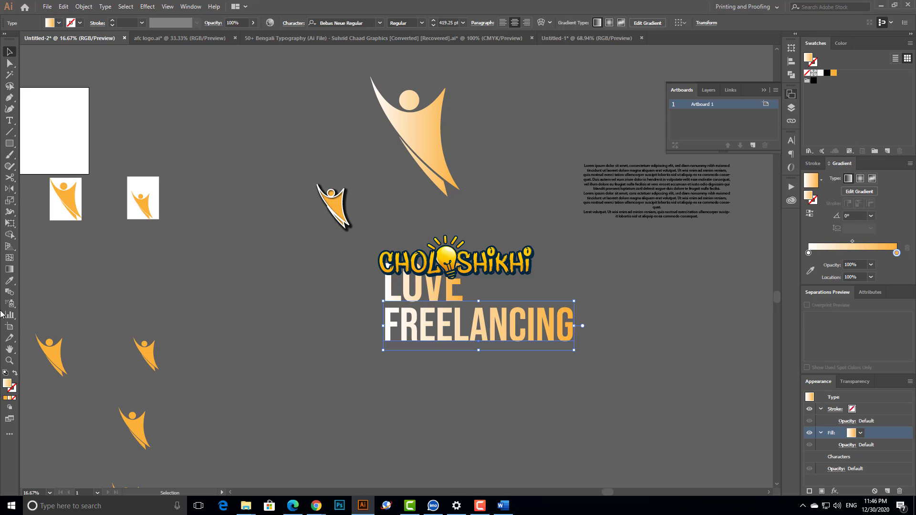
click(9, 326)
drag(188, 105, 270, 190)
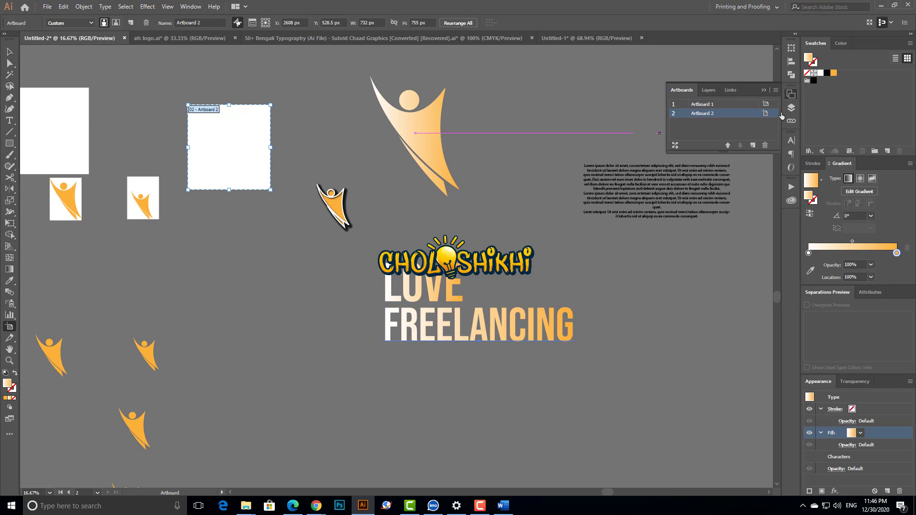
drag(204, 235, 332, 323)
drag(415, 200, 618, 296)
click(9, 53)
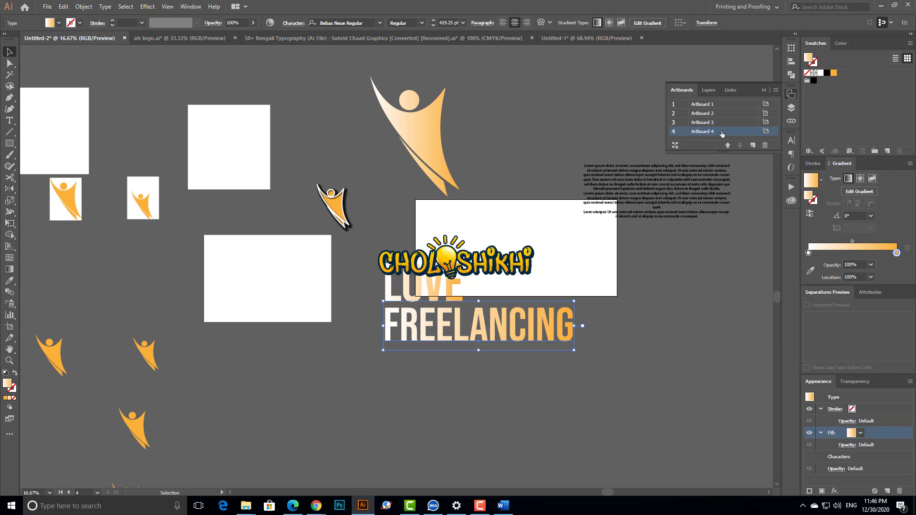
Step: Zoom to Artboard 4 and move it to third in the artboard order, and zoom to Artboard 3 and move it to second
double_click(701, 132)
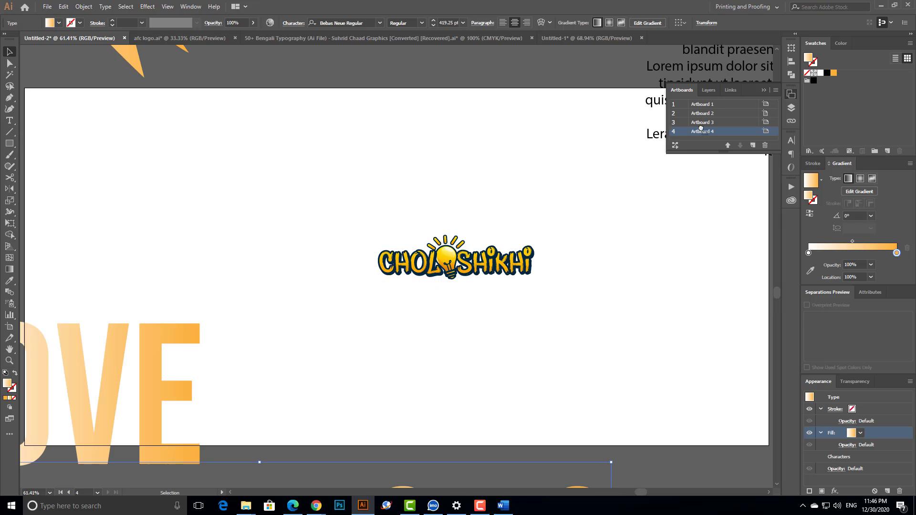
drag(701, 119, 701, 120)
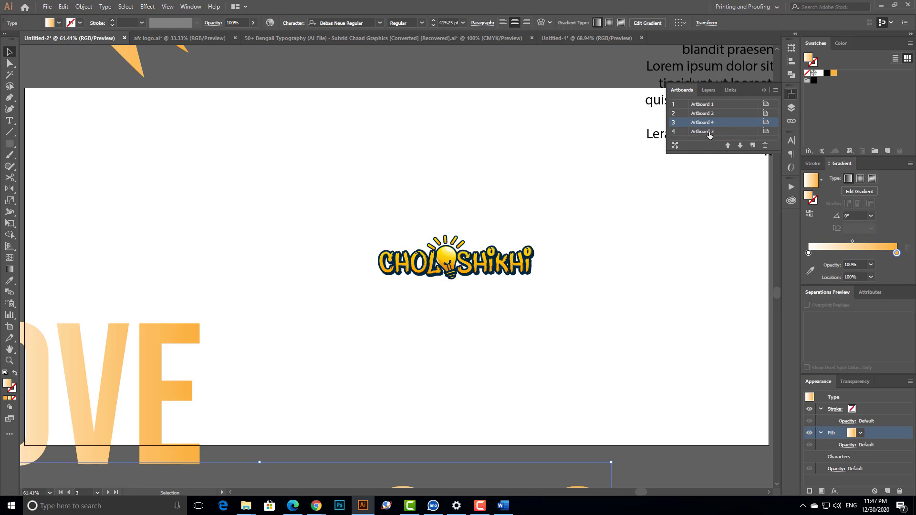
double_click(710, 135)
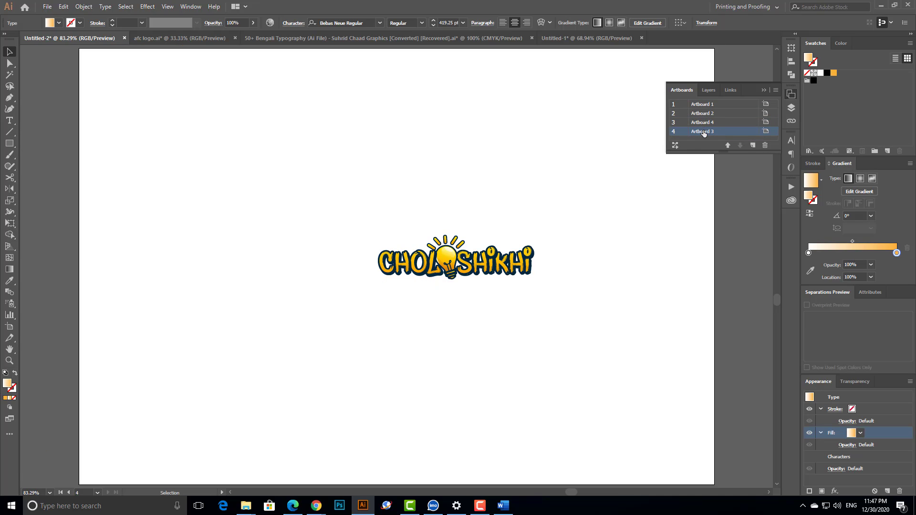
drag(704, 134, 705, 118)
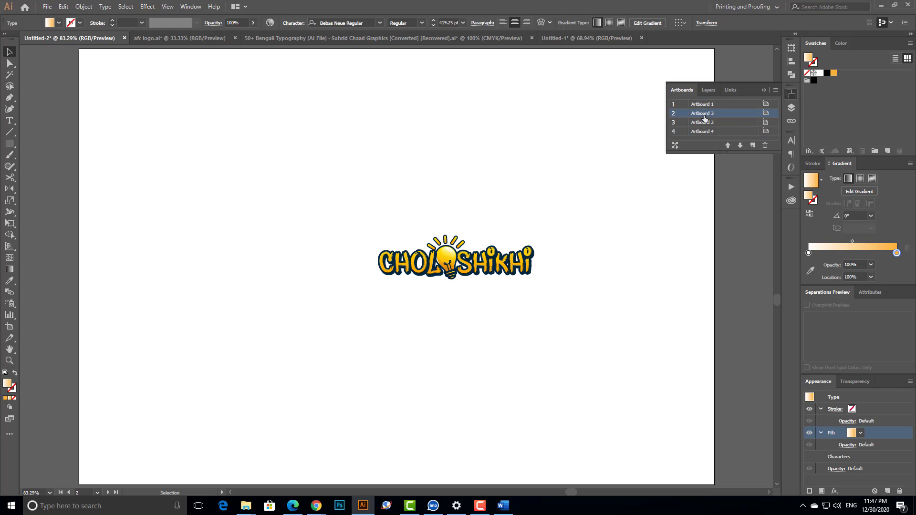
Step: Delete Artboard 3 and Artboard 4 from the document
click(766, 145)
click(766, 145)
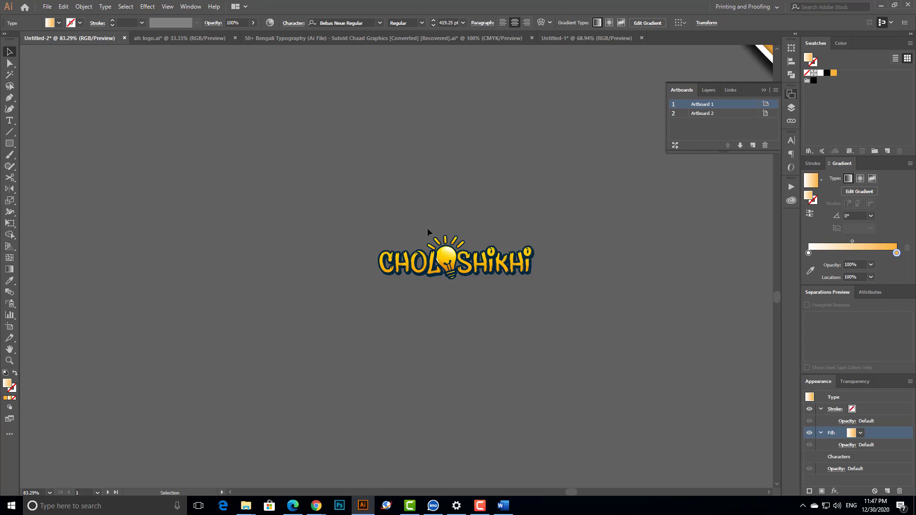
Step: Add a new artboard with the same dimensions as Artboard 1
key(ctrl+minus)
key(ctrl+minus)
key(ctrl+minus)
key(ctrl+minus)
key(ctrl+minus)
key(ctrl+minus)
key(ctrl+minus)
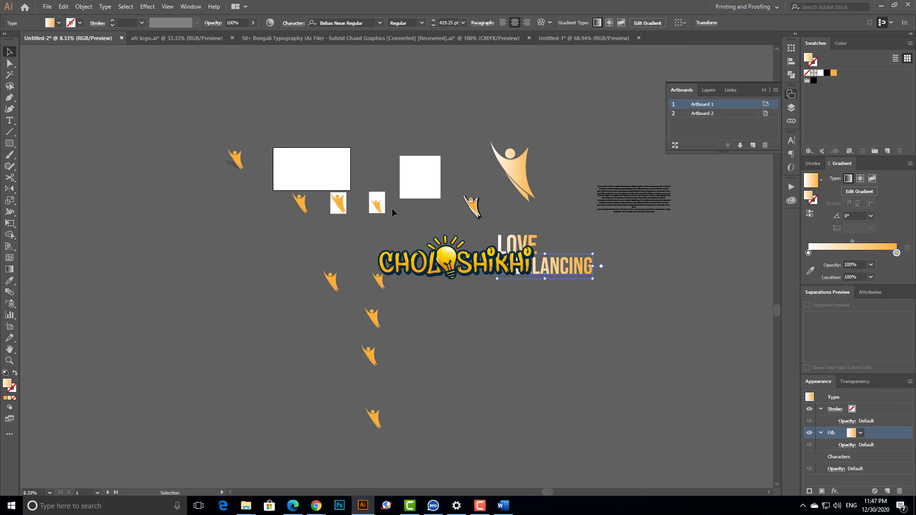
scroll(423, 222, up, 3)
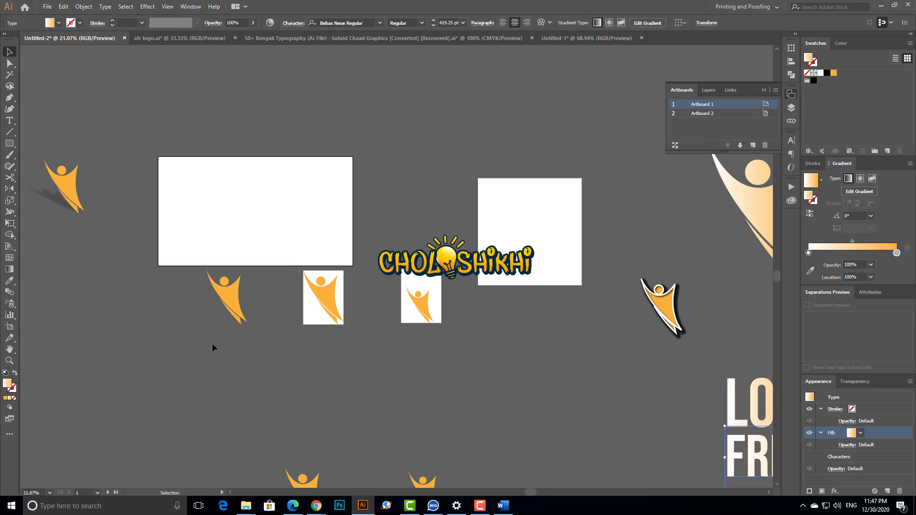
click(753, 145)
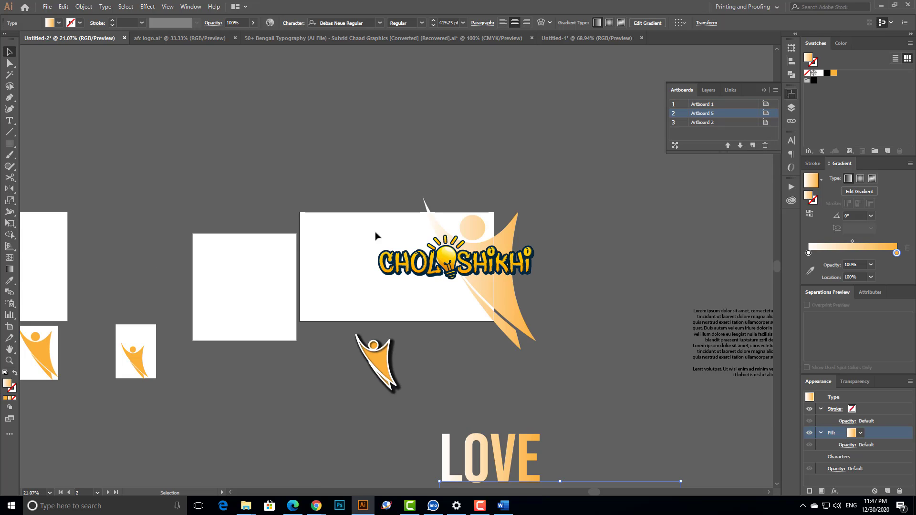
Step: Make Artboard 2 active and add another artboard with the same dimensions
key(space)
drag(280, 295, 544, 271)
click(498, 239)
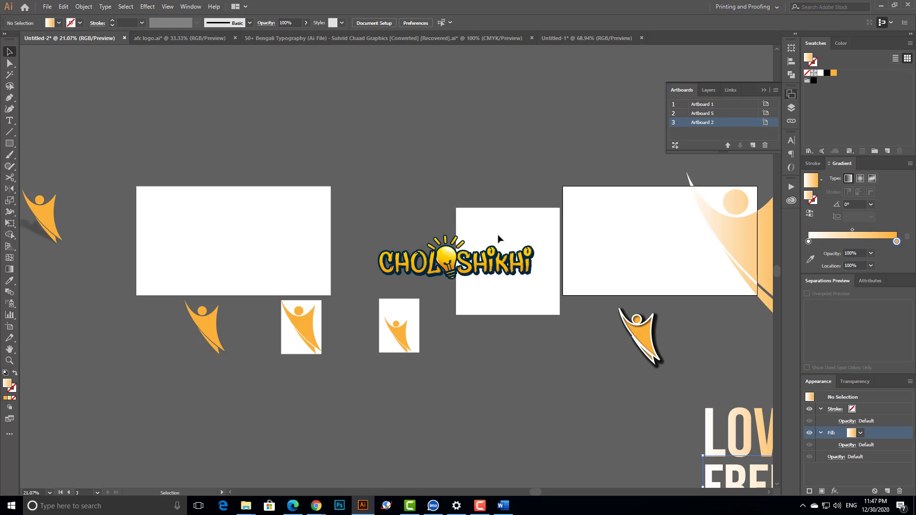
click(753, 145)
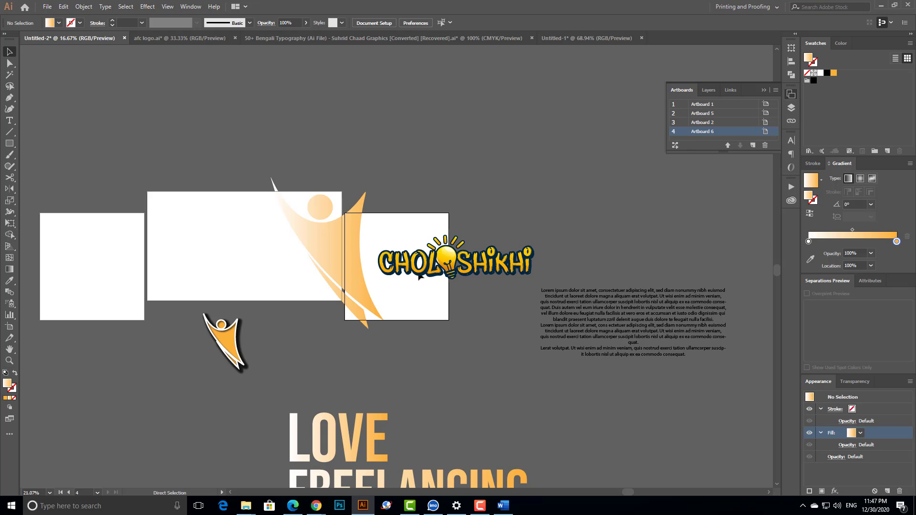
Step: Delete Artboard 6 and Artboard 2, and draw a new artboard about 759 by 1257 px between the remaining two
key(ctrl+minus)
key(ctrl+minus)
drag(257, 361, 384, 340)
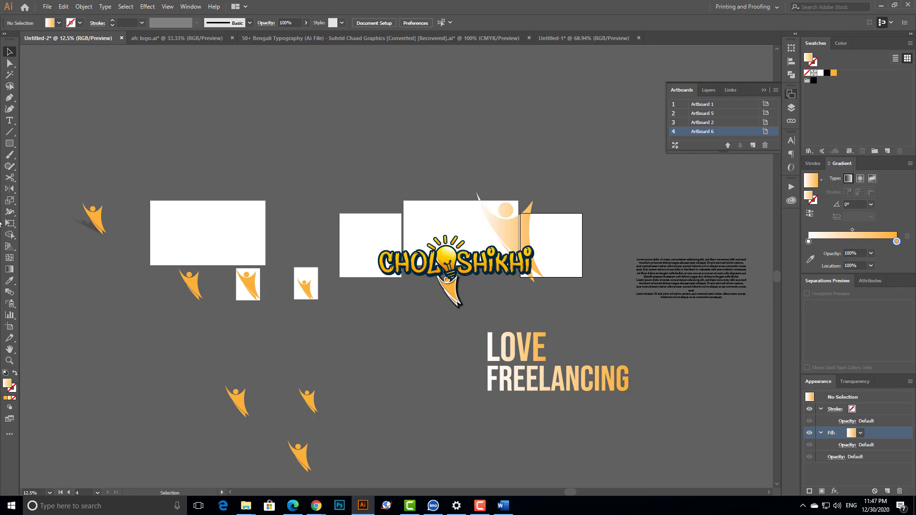
click(10, 327)
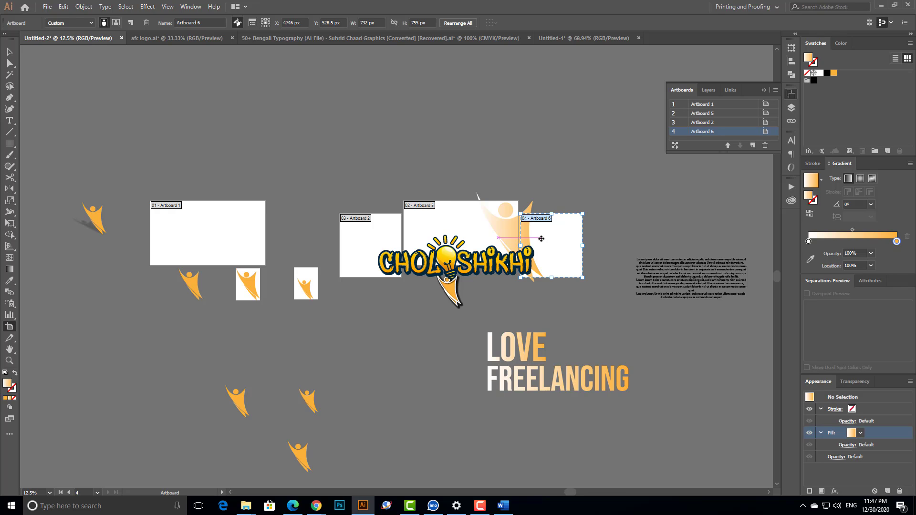
key(Delete)
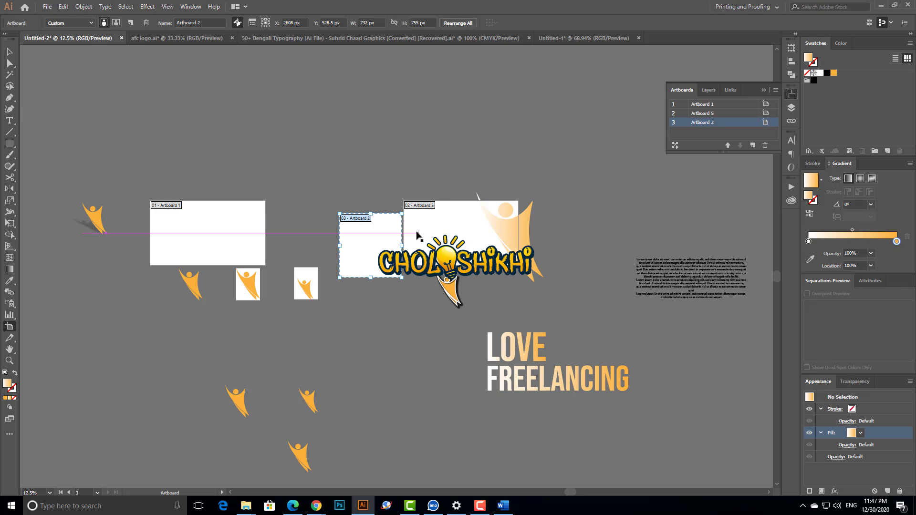
key(Delete)
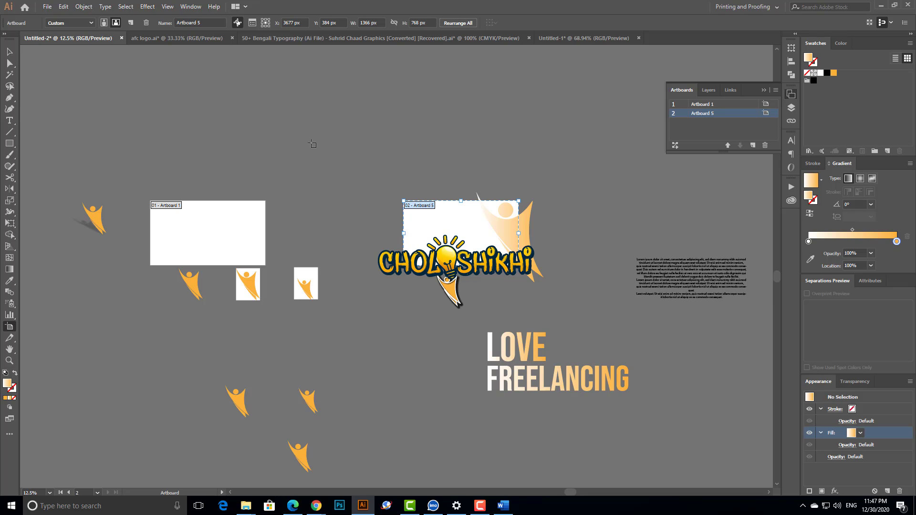
drag(302, 128, 367, 235)
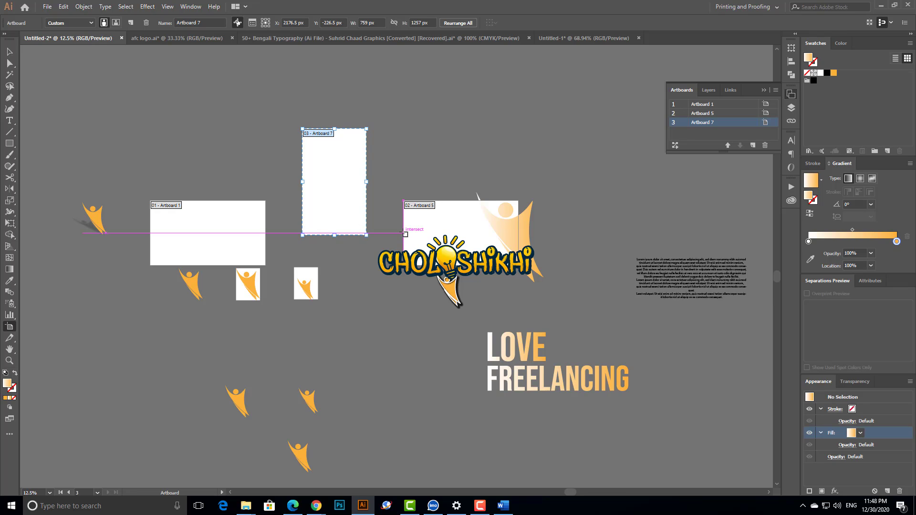
click(9, 51)
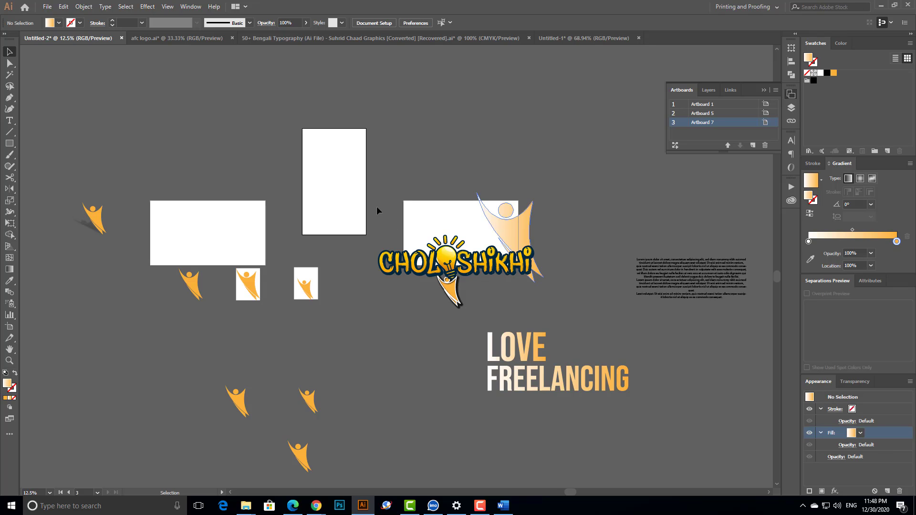
Step: Open Asset Export and dock it below the other collapsed panels, keeping it expanded for use
drag(246, 129, 469, 317)
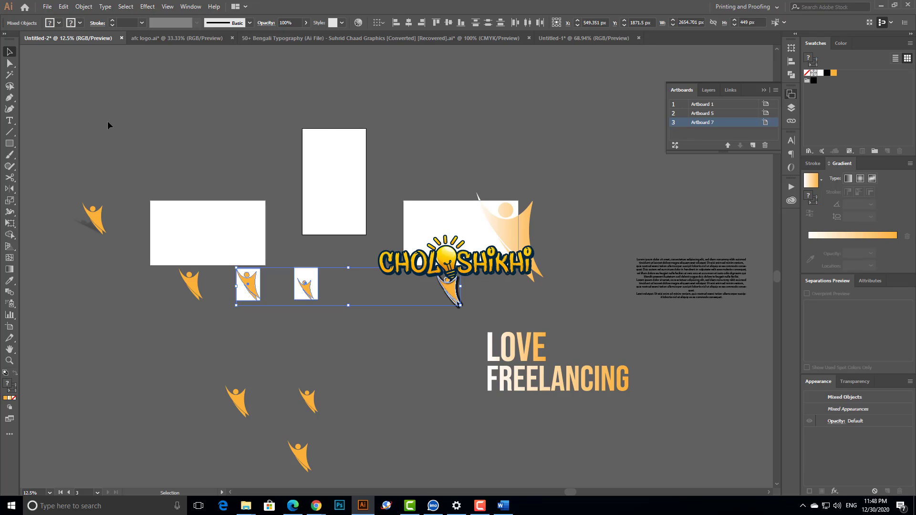
click(189, 7)
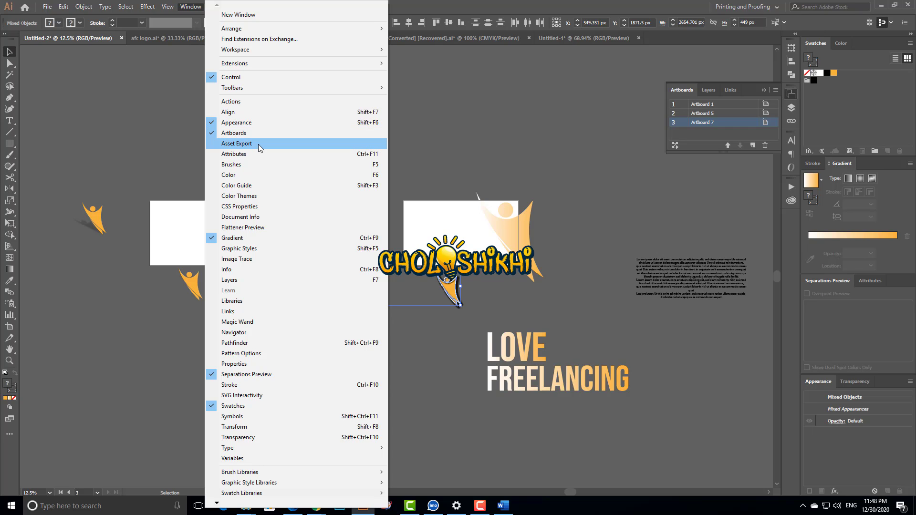
click(259, 144)
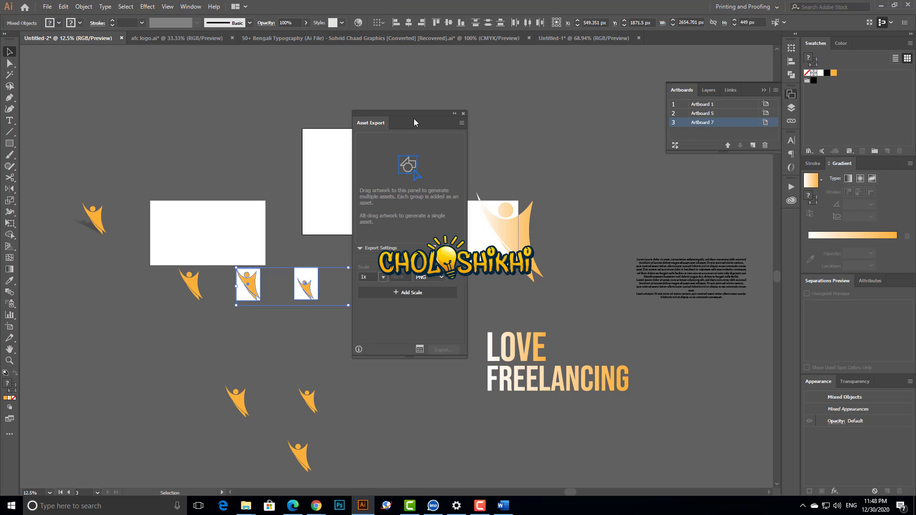
drag(425, 117, 793, 217)
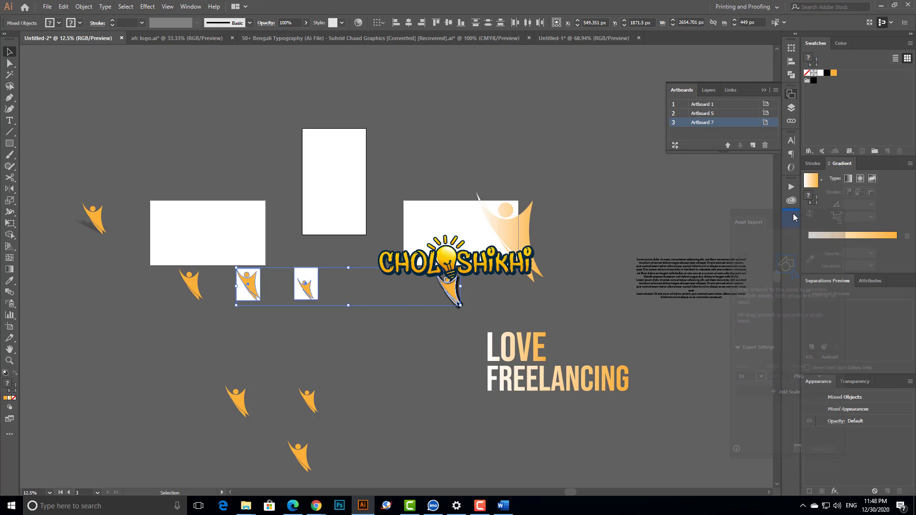
click(791, 219)
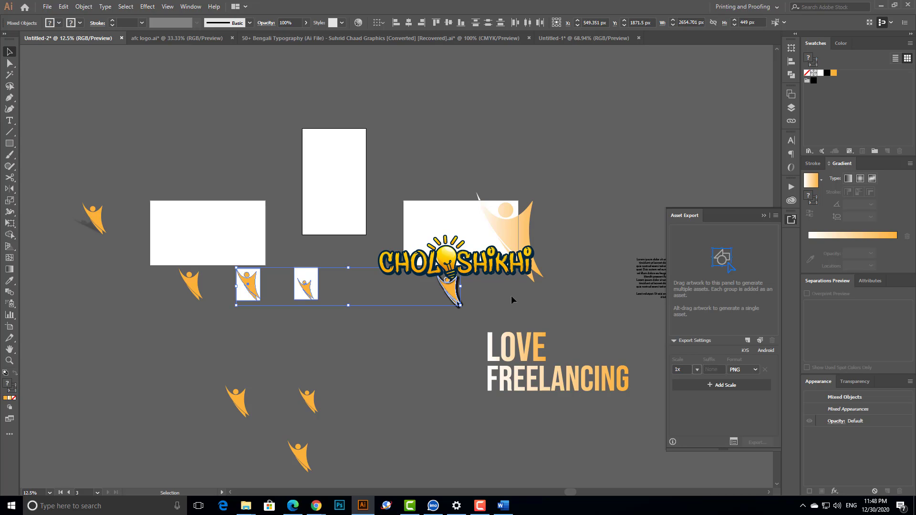
Step: Add three figure logos as export assets: two plain orange ones and the white-outlined one with the drop shadow
click(294, 409)
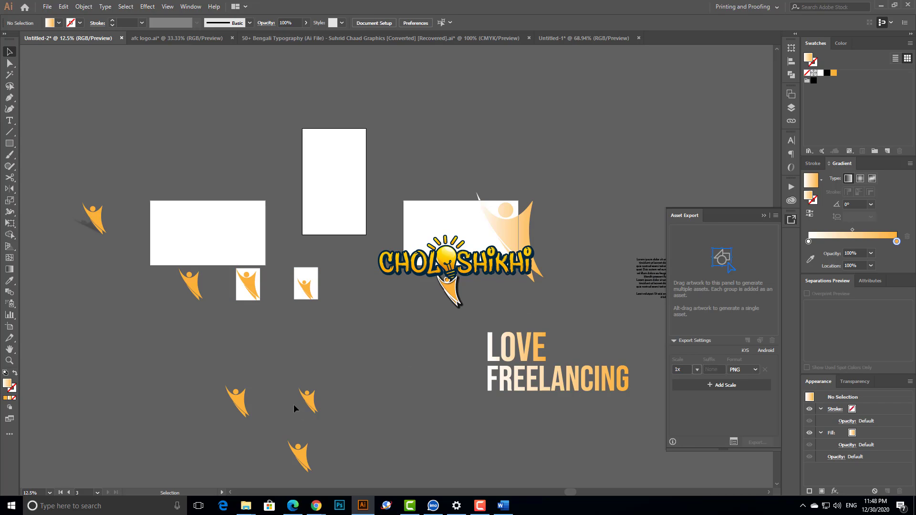
drag(307, 399, 697, 260)
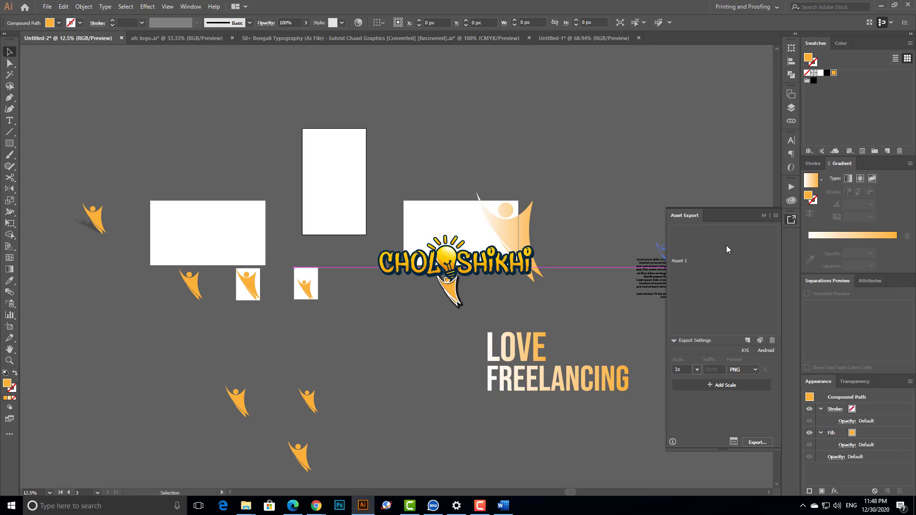
drag(301, 458, 696, 279)
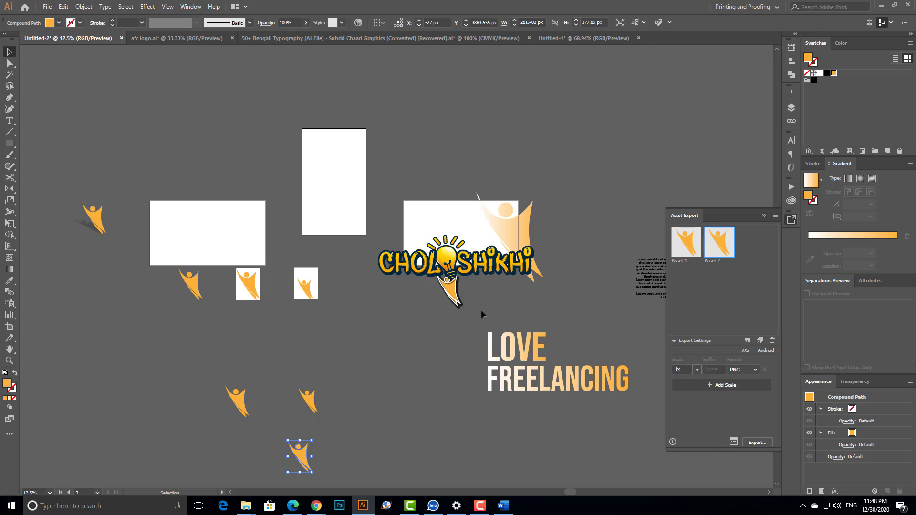
drag(449, 291, 743, 277)
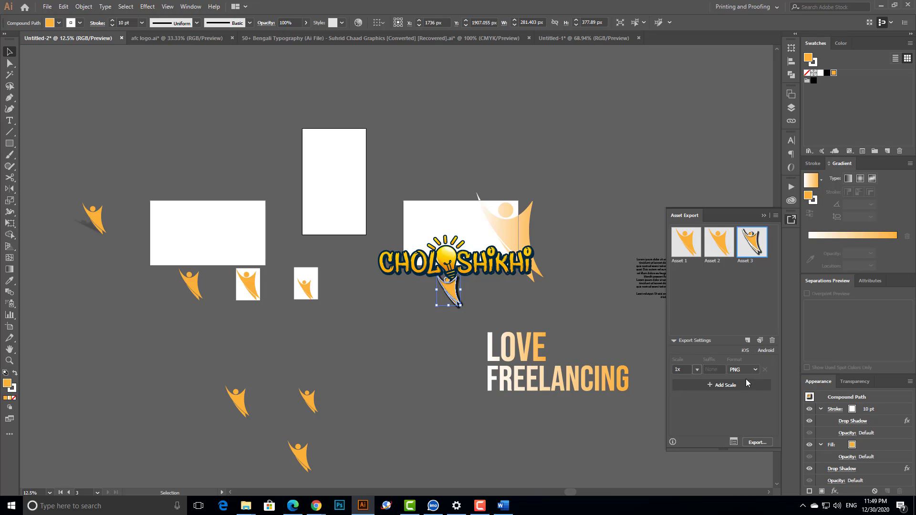
Step: Add 2x and 3x PNG scales to the asset export settings
click(685, 369)
click(733, 388)
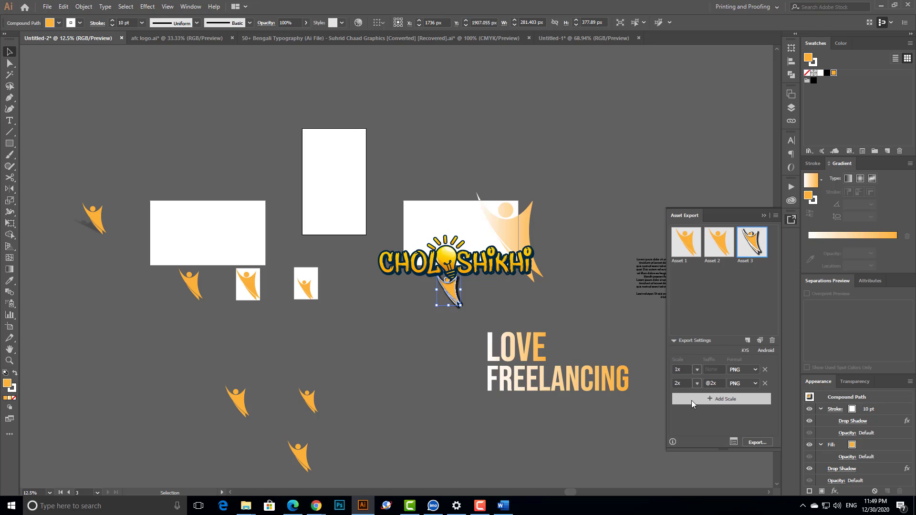
click(686, 369)
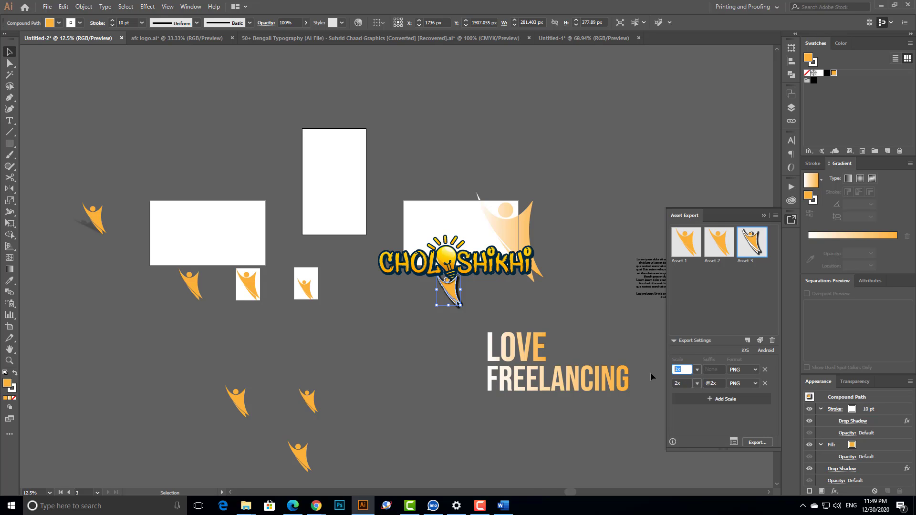
click(721, 400)
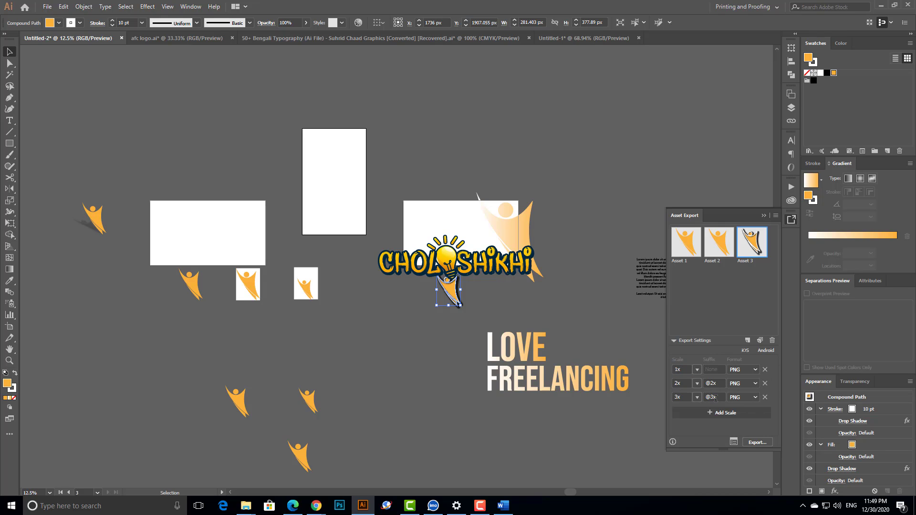
click(681, 370)
click(679, 383)
click(685, 399)
Step: Apply the Android scale presets to the asset export, and open the export location chooser and cancel it
click(766, 351)
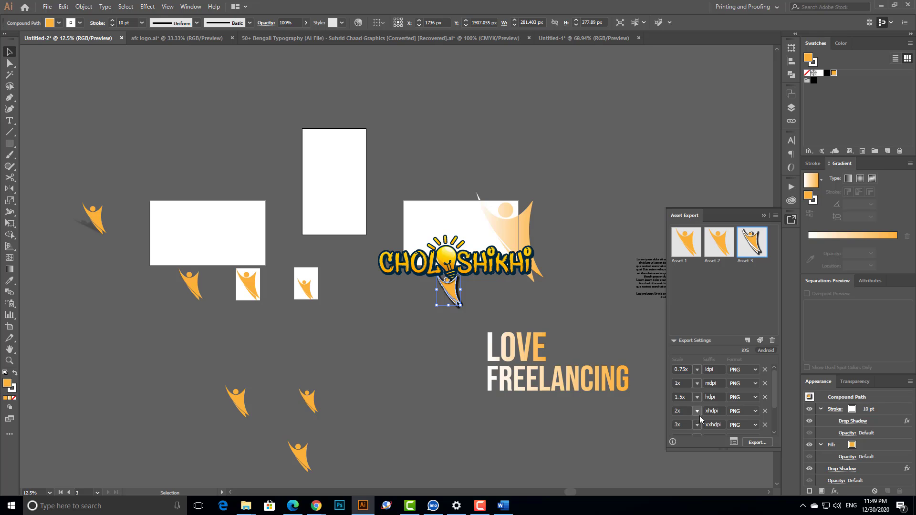
scroll(702, 404, down, 2)
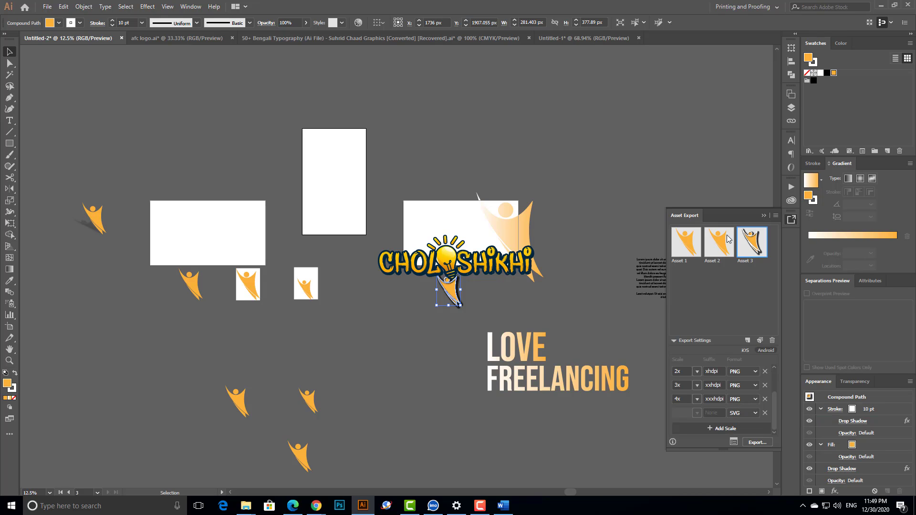
click(755, 443)
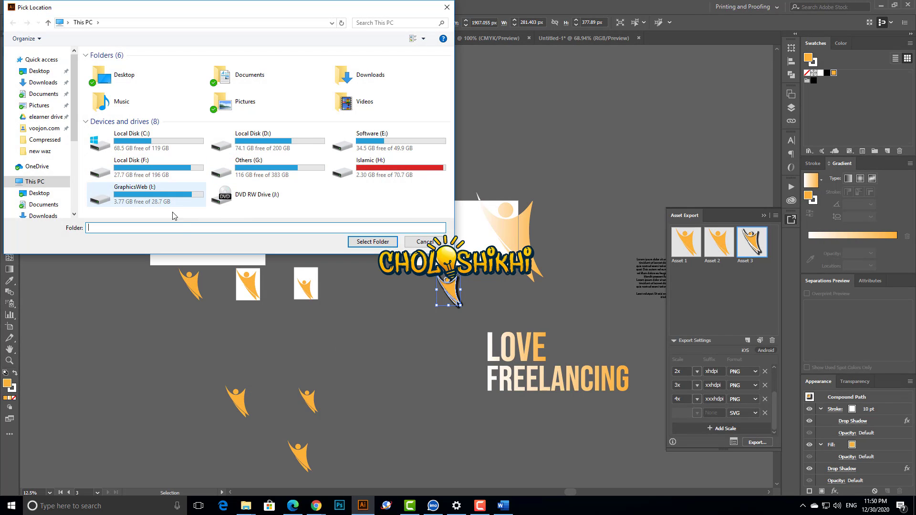
click(420, 242)
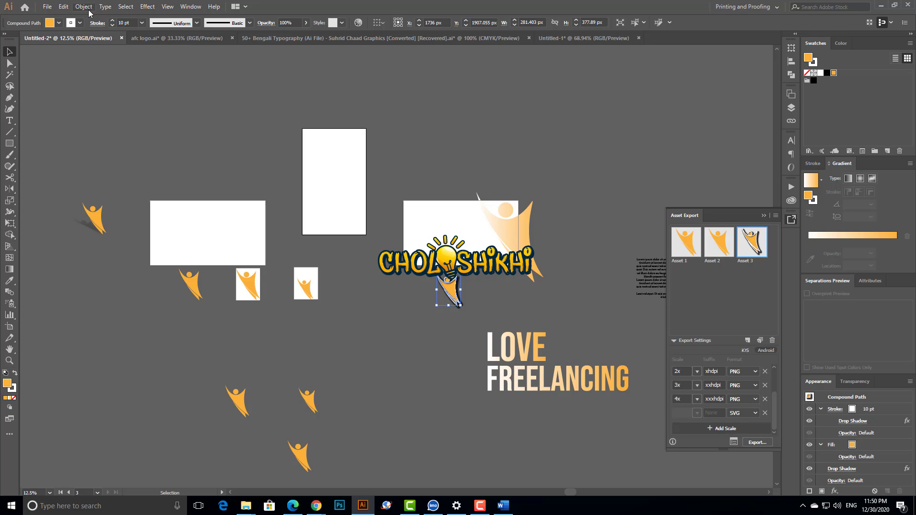
Step: Deselect the outlined figure logo, activate the Paintbrush tool and collapse Asset Export
click(190, 7)
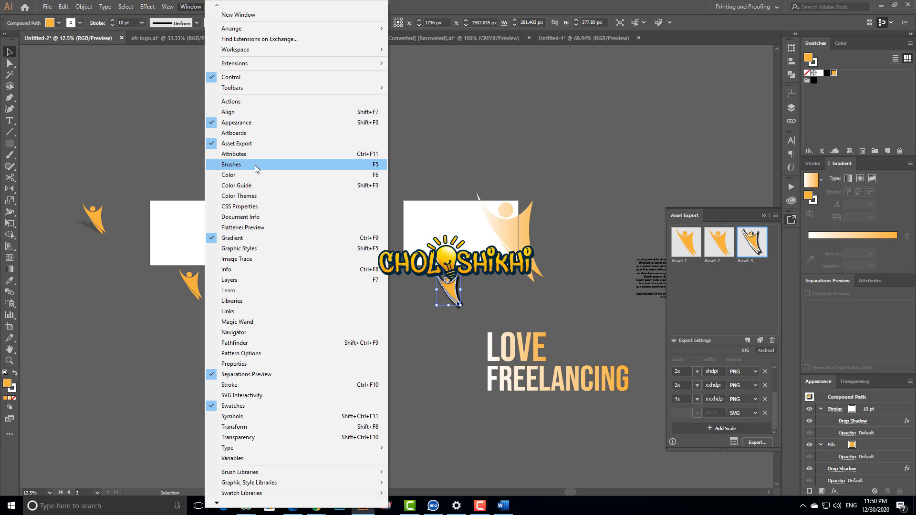
click(10, 157)
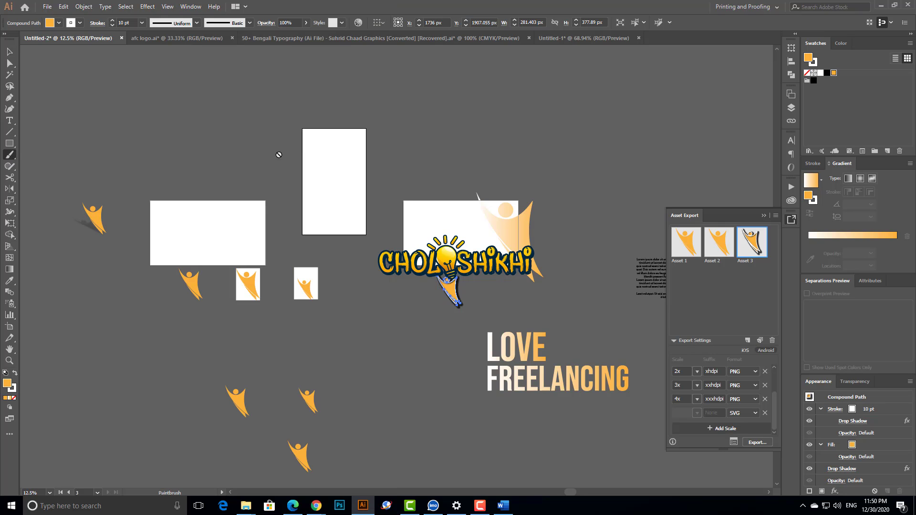
click(10, 51)
click(181, 152)
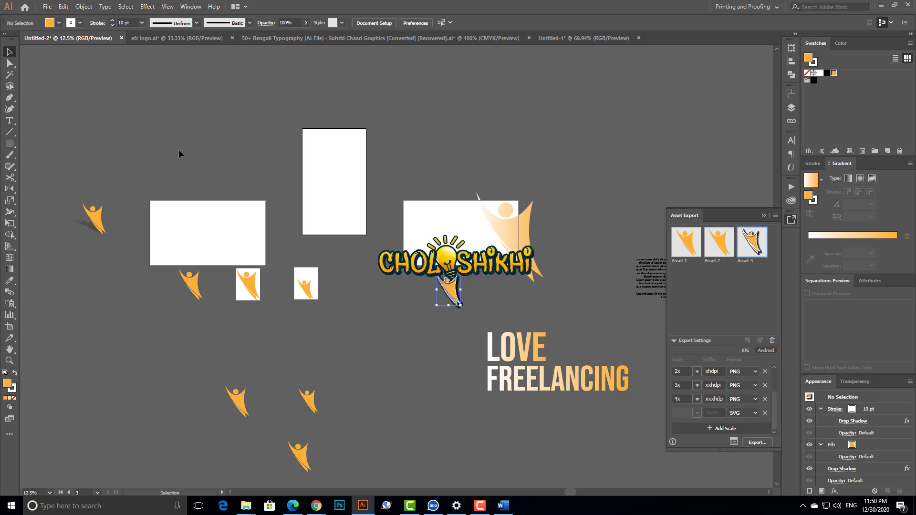
click(15, 155)
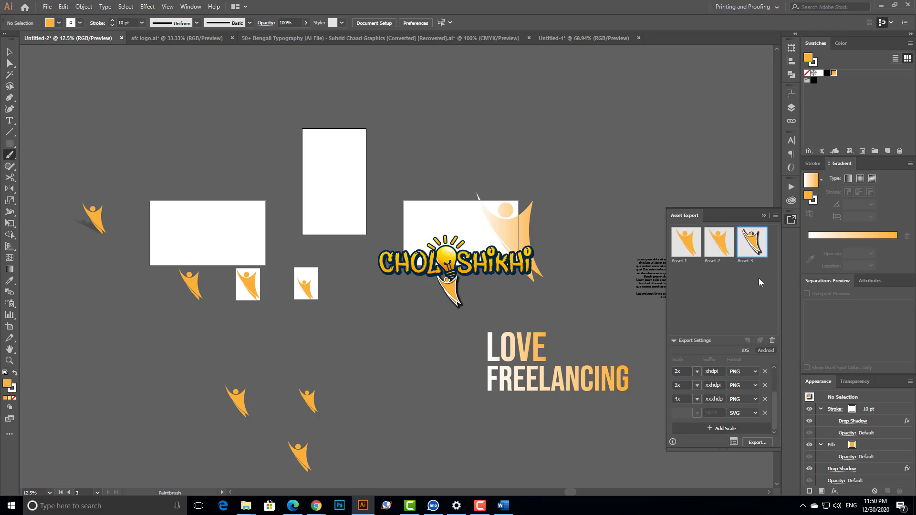
click(792, 220)
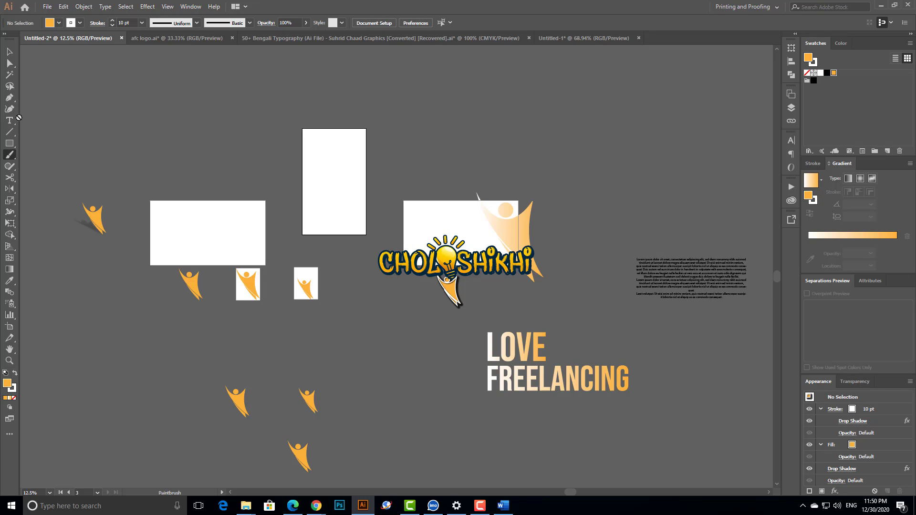
Step: Set the Paintbrush's fill to none and show the Transparency settings
click(10, 51)
click(10, 155)
scroll(473, 213, up, 2)
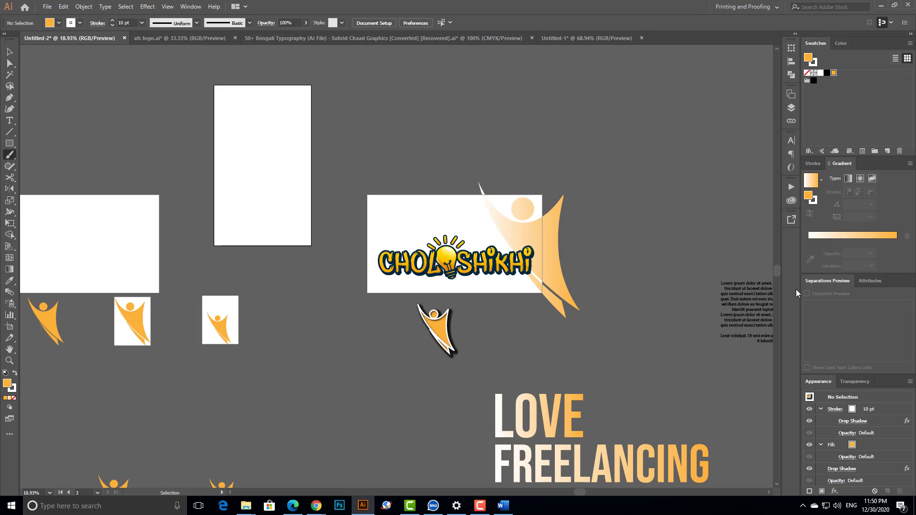
click(807, 72)
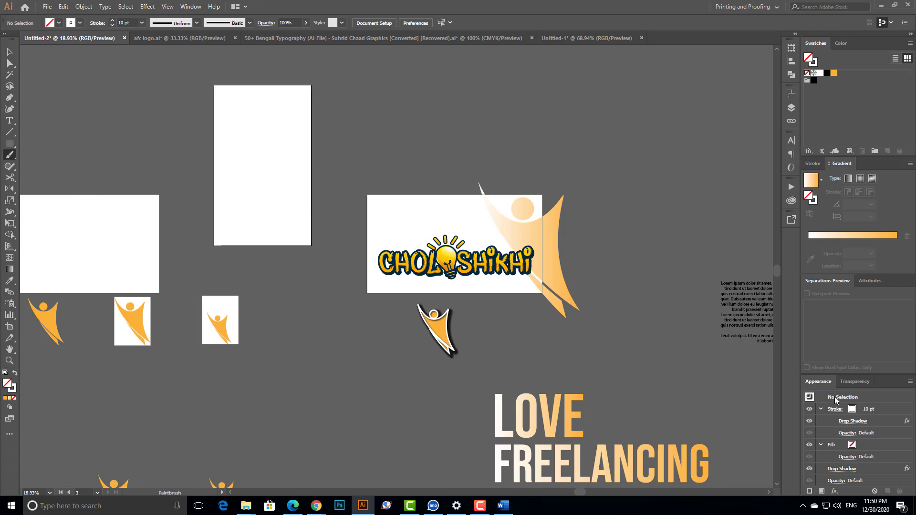
click(854, 382)
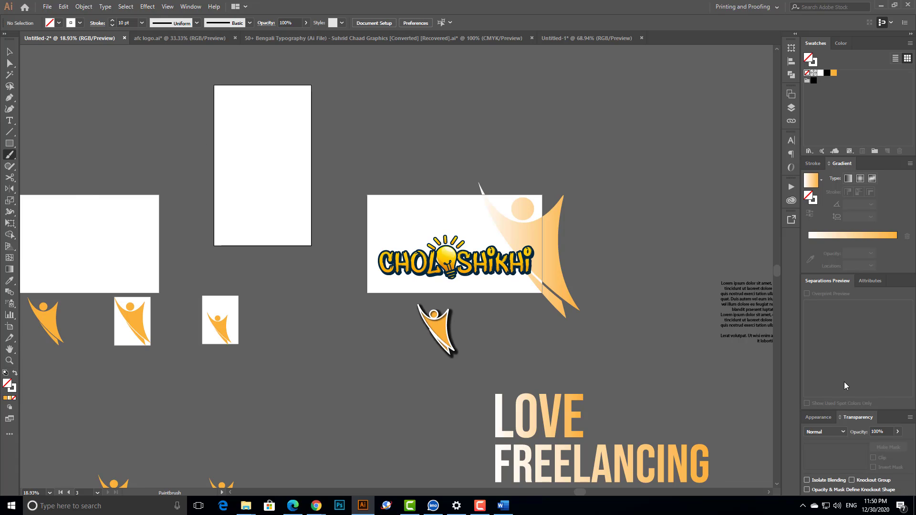
Step: Show the Appearance settings, apply the white-to-orange gradient fill, and sketch a rectangle about 1011 × 563 px above the figure's artboard
click(819, 417)
click(841, 236)
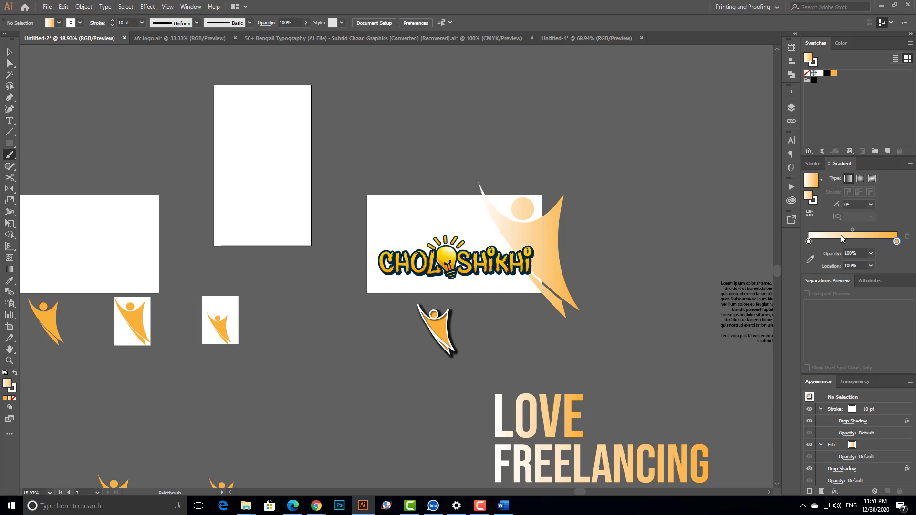
key(v)
key(b)
click(10, 51)
click(10, 143)
drag(365, 99, 494, 170)
key(b)
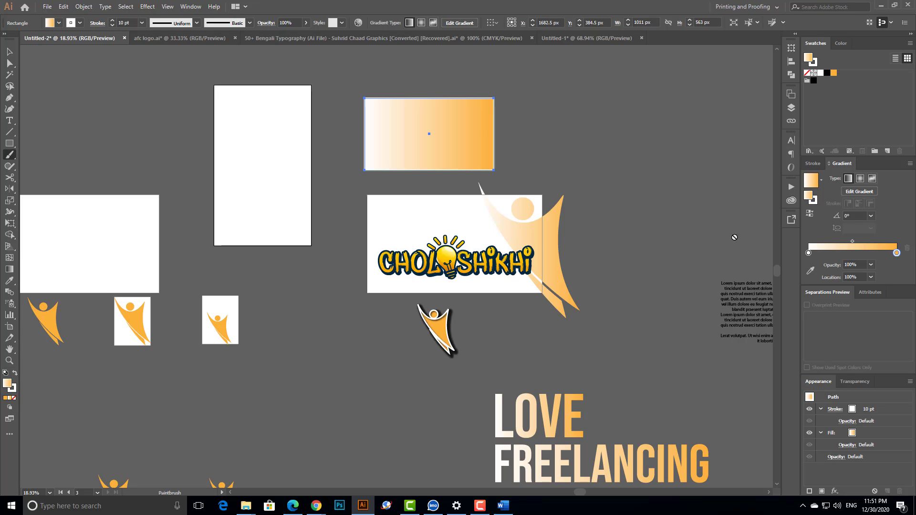
Step: Change the new rectangle's fill from gradient to the solid orange fbb03b and deselect it
click(5, 399)
click(6, 398)
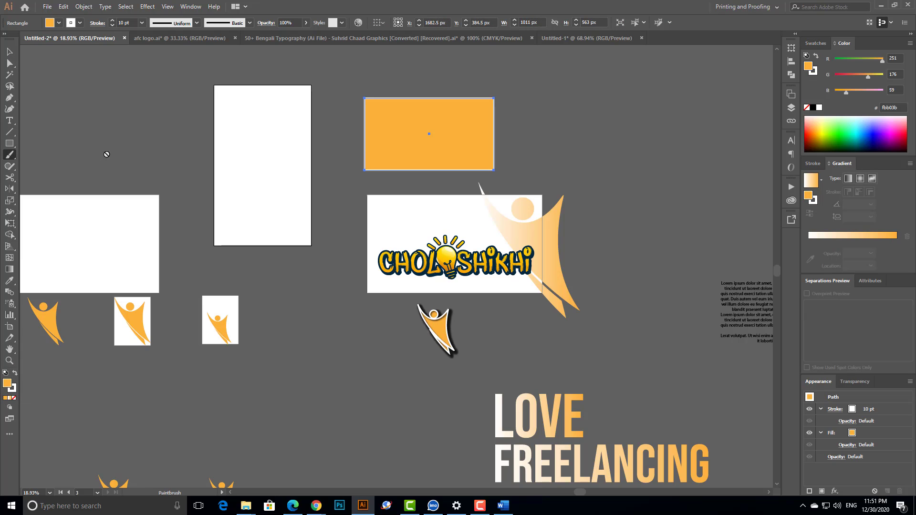
ctrl+click(130, 112)
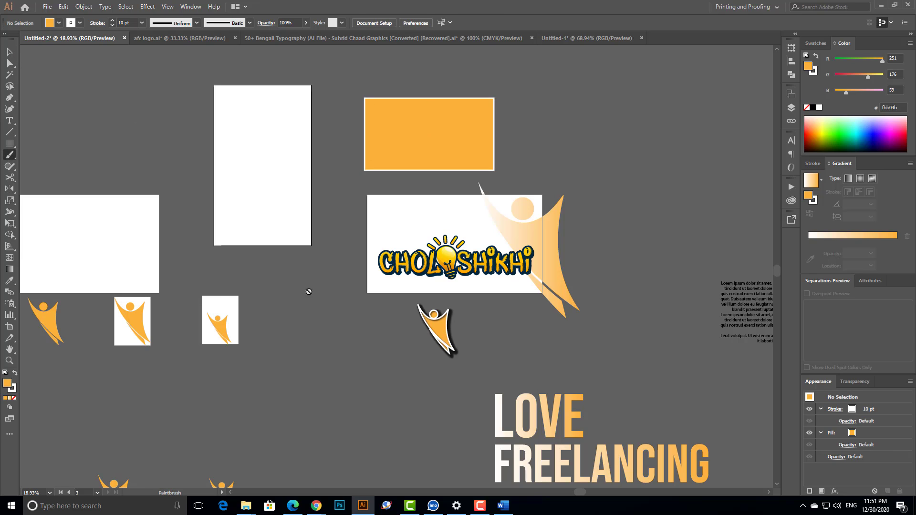
Step: Try test strokes with the Paintbrush, checking it in the Untitled-1 document as well, and undo them
click(488, 242)
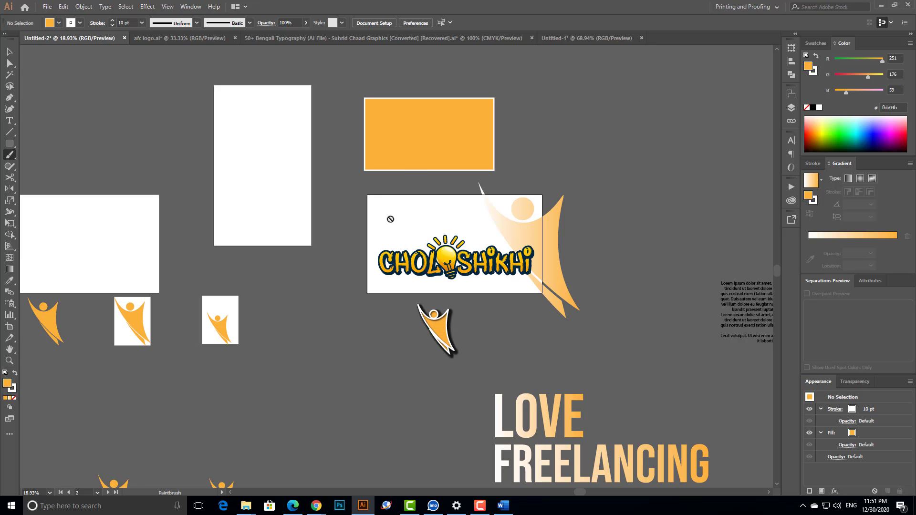
click(580, 38)
drag(366, 122, 444, 173)
key(ctrl+z)
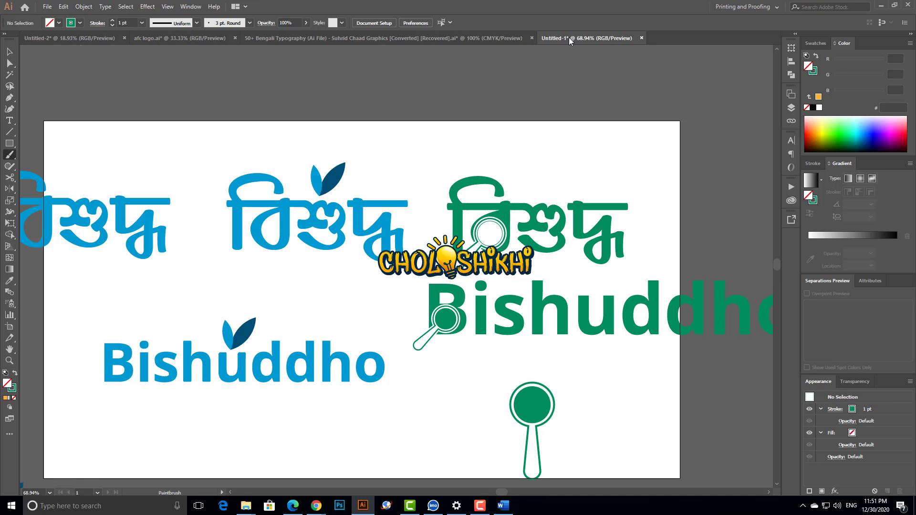
click(71, 42)
drag(340, 155, 337, 200)
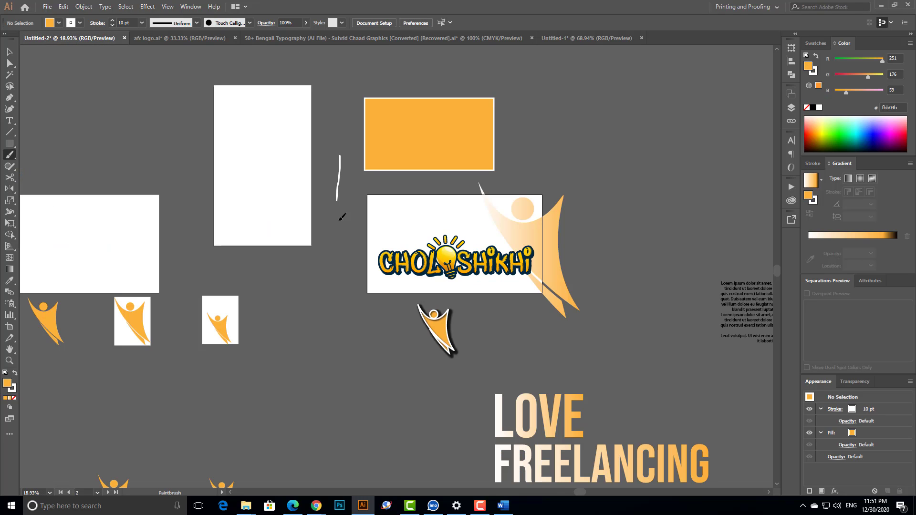
key(ctrl+z)
mouse_move(580, 142)
mouse_down()
mouse_move(589, 190)
mouse_move(528, 169)
mouse_up()
key(ctrl+z)
Step: Hand-letter a thin Bengali letter and, with a larger Touch Calligraphic brush, the word "আমার" in white on the empty canvas
drag(579, 154, 480, 273)
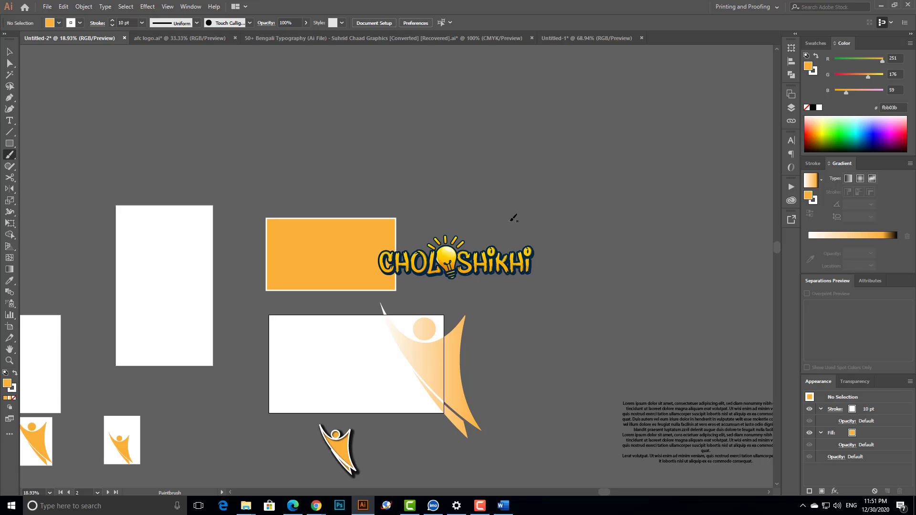
mouse_move(507, 223)
mouse_down()
mouse_move(479, 191)
mouse_move(534, 227)
mouse_move(524, 210)
mouse_up()
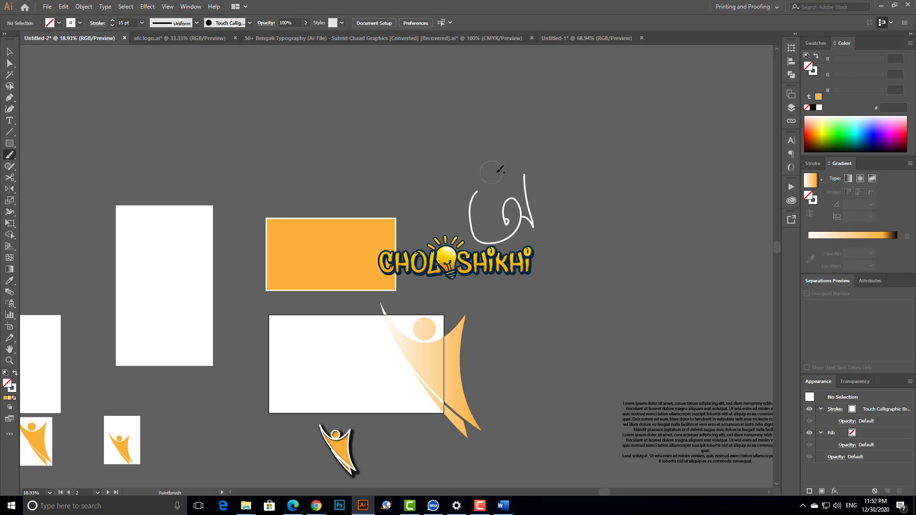
mouse_move(573, 138)
mouse_down()
mouse_move(556, 189)
mouse_move(494, 115)
mouse_up()
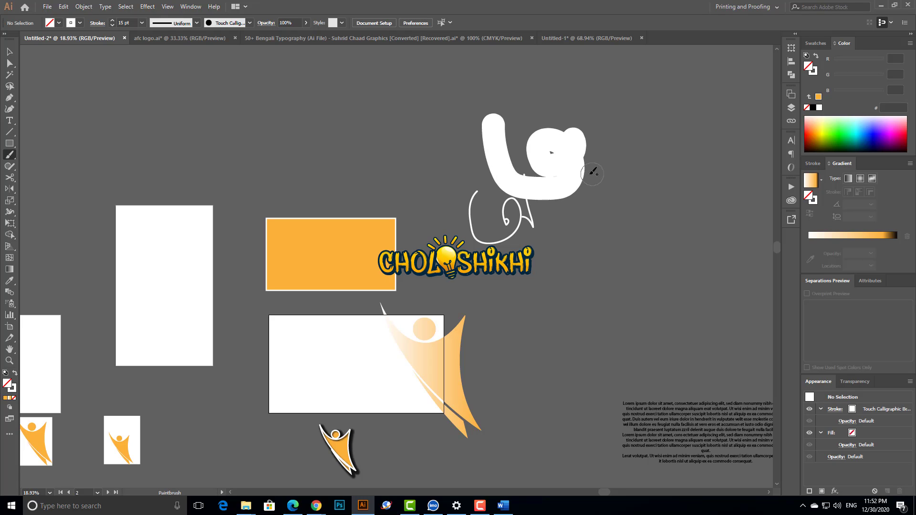
mouse_move(592, 167)
mouse_down()
mouse_move(613, 197)
mouse_move(595, 118)
mouse_move(630, 145)
mouse_move(640, 184)
mouse_up()
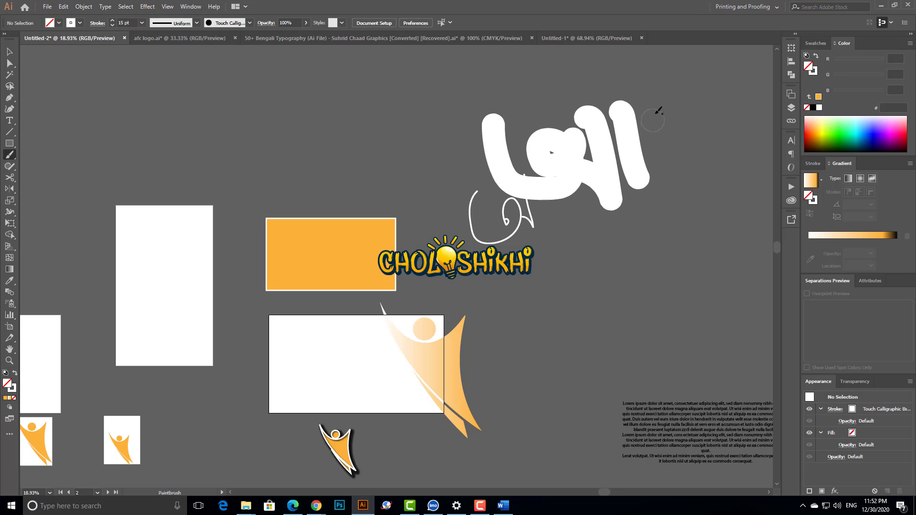
mouse_move(659, 111)
mouse_down()
mouse_move(698, 146)
mouse_move(677, 143)
mouse_move(738, 158)
mouse_move(726, 115)
mouse_move(660, 102)
mouse_move(727, 109)
mouse_move(561, 196)
mouse_up()
drag(614, 146, 629, 216)
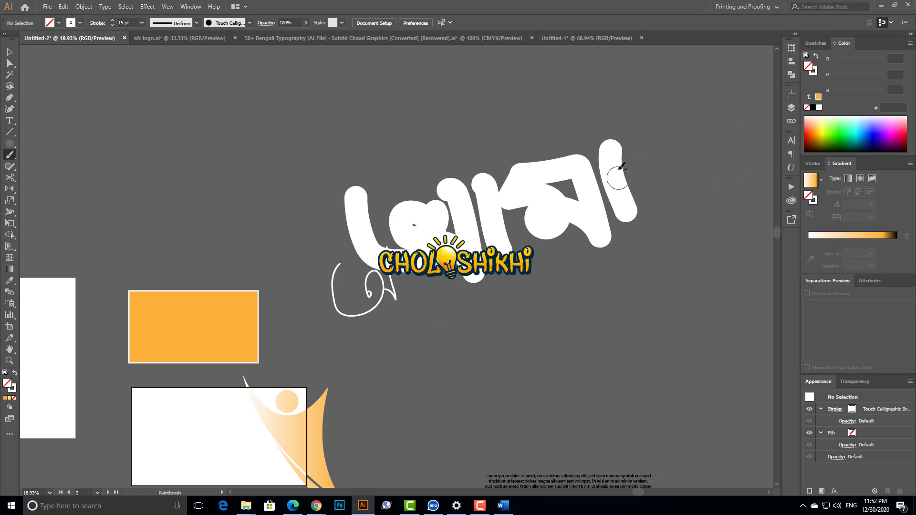
mouse_move(670, 129)
mouse_down()
mouse_move(635, 170)
mouse_move(697, 195)
mouse_move(674, 134)
mouse_up()
click(664, 209)
Step: Hand-letter a second Bengali word, "সোনা", in thick white brush strokes below the first word
drag(584, 243, 573, 163)
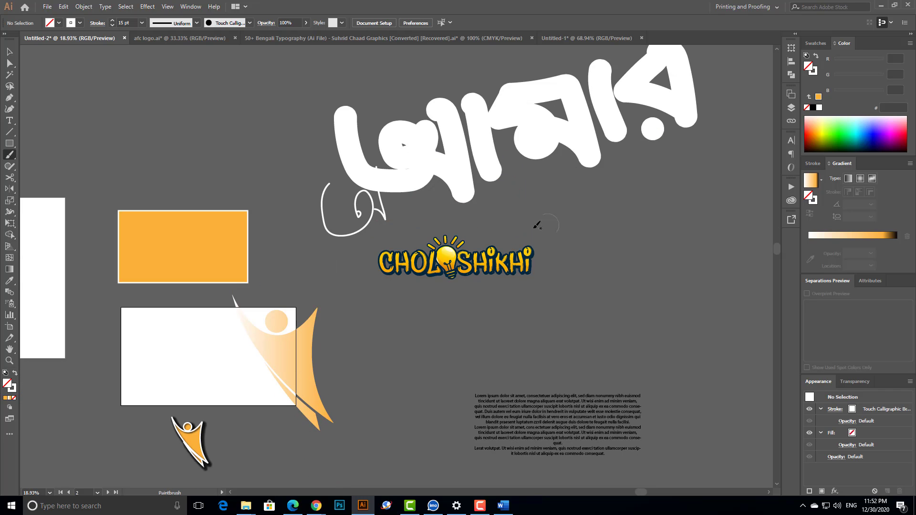
drag(536, 226, 580, 325)
mouse_move(580, 231)
mouse_down()
mouse_move(607, 256)
mouse_move(646, 248)
mouse_move(621, 203)
mouse_move(685, 242)
mouse_move(696, 260)
mouse_up()
mouse_move(692, 226)
mouse_down()
mouse_move(719, 223)
mouse_move(707, 197)
mouse_move(754, 219)
mouse_move(721, 154)
mouse_move(751, 132)
mouse_move(785, 200)
mouse_up()
drag(669, 192, 542, 171)
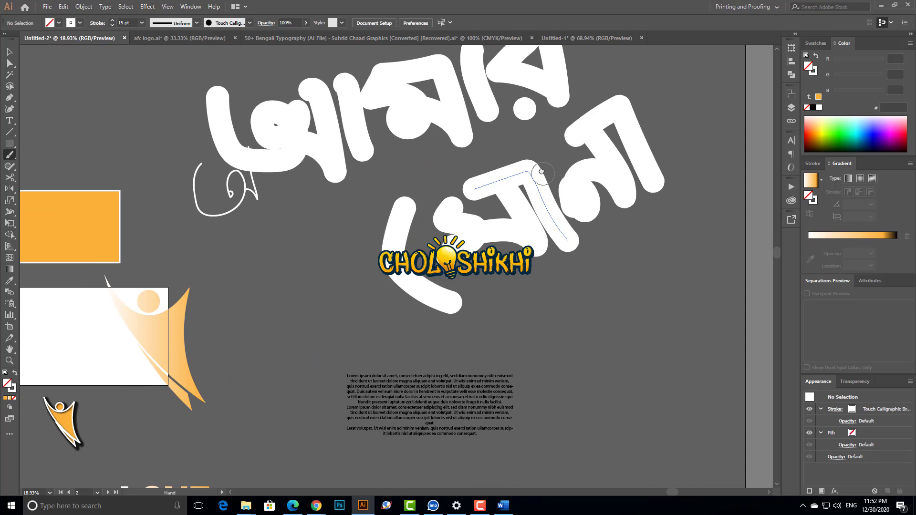
drag(284, 224, 491, 277)
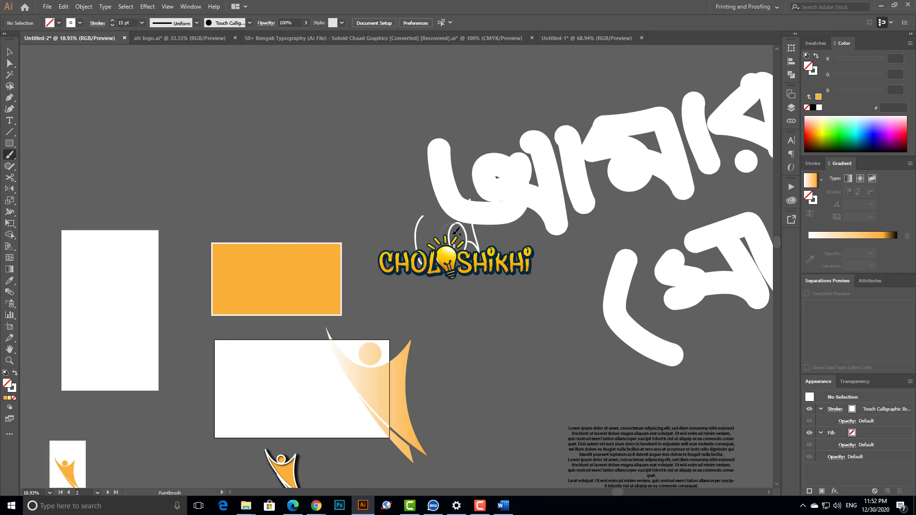
Step: Switch to the 50+ Bengali Typography document and ready the Paintbrush beside the blue three-line lettering with a smaller brush and no fill
click(9, 52)
click(294, 38)
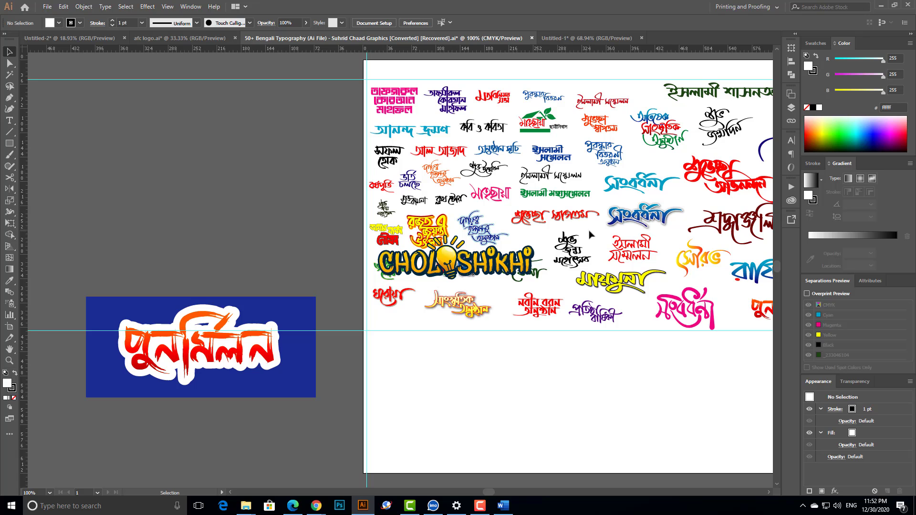
scroll(424, 279, up, 2)
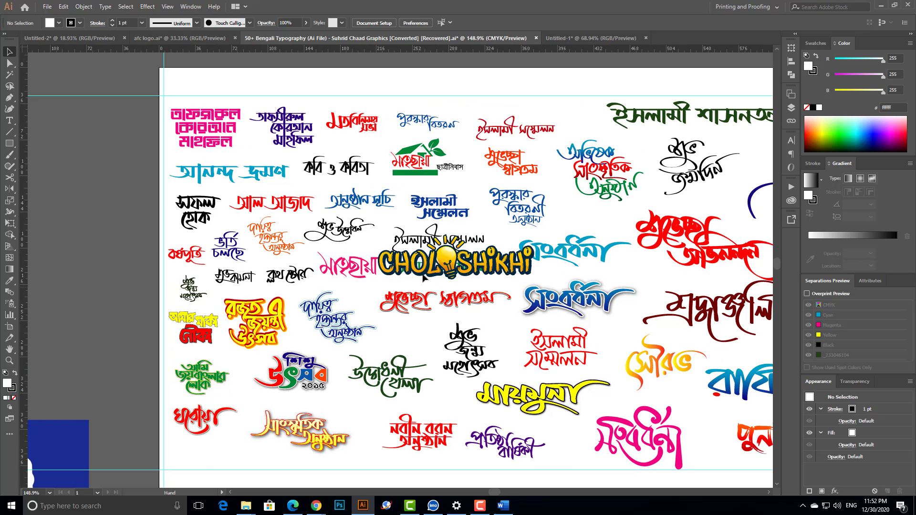
scroll(525, 206, up, 5)
scroll(365, 215, down, 1)
scroll(246, 115, up, 1)
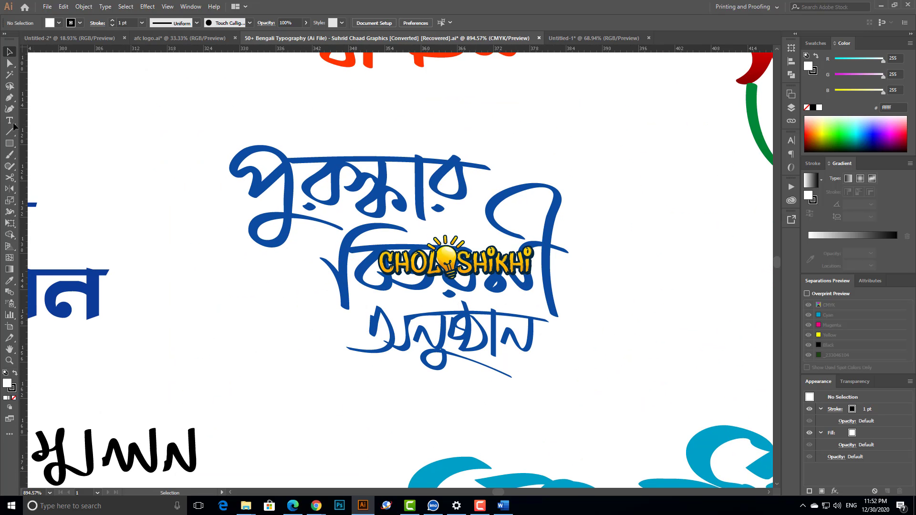
click(9, 155)
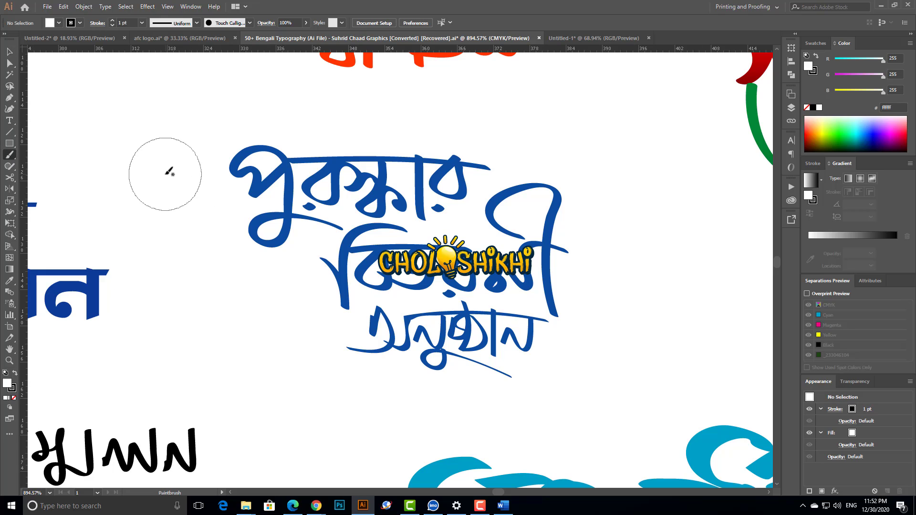
key(bracketleft)
key(bracketleft)
key(bracketleft)
key(bracketleft)
key(slash)
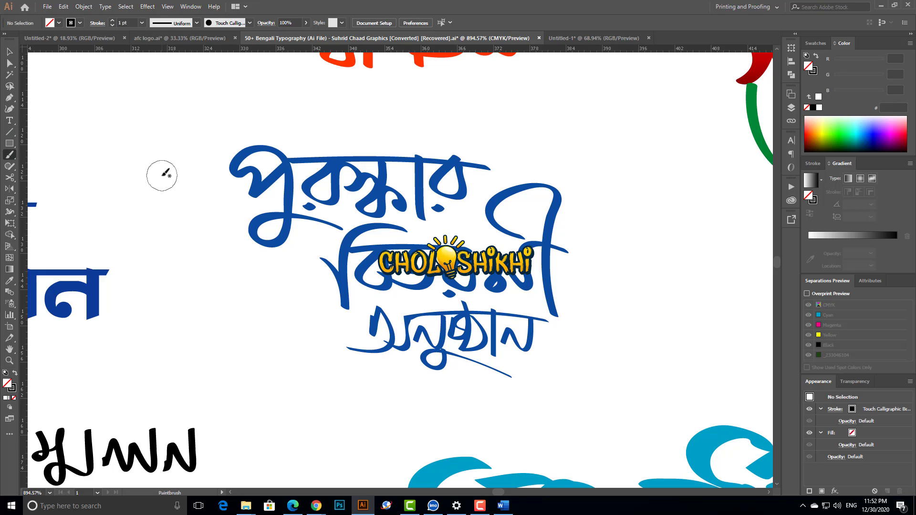
Step: Try to hand-letter the first word of the blue lettering in thick black brush strokes over the original
mouse_move(146, 173)
mouse_down()
mouse_move(205, 150)
mouse_move(234, 127)
mouse_move(231, 117)
mouse_move(191, 270)
mouse_up()
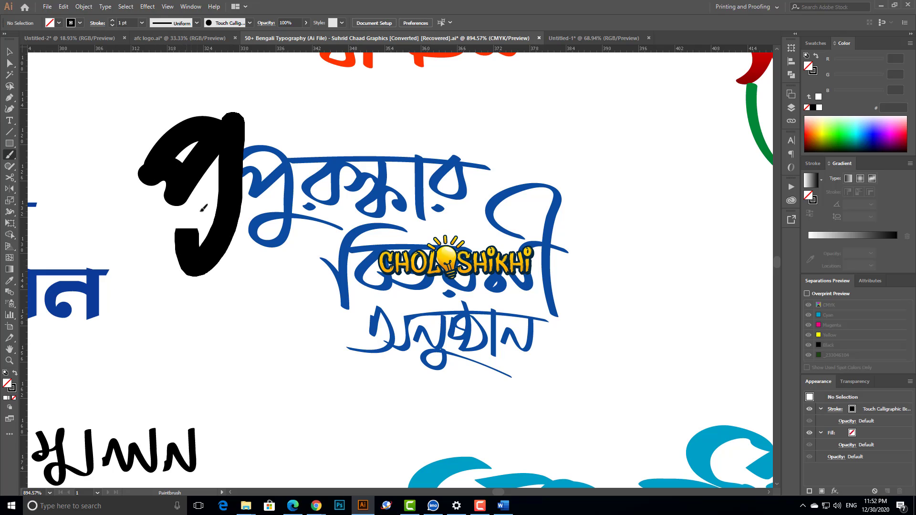
drag(204, 209, 288, 220)
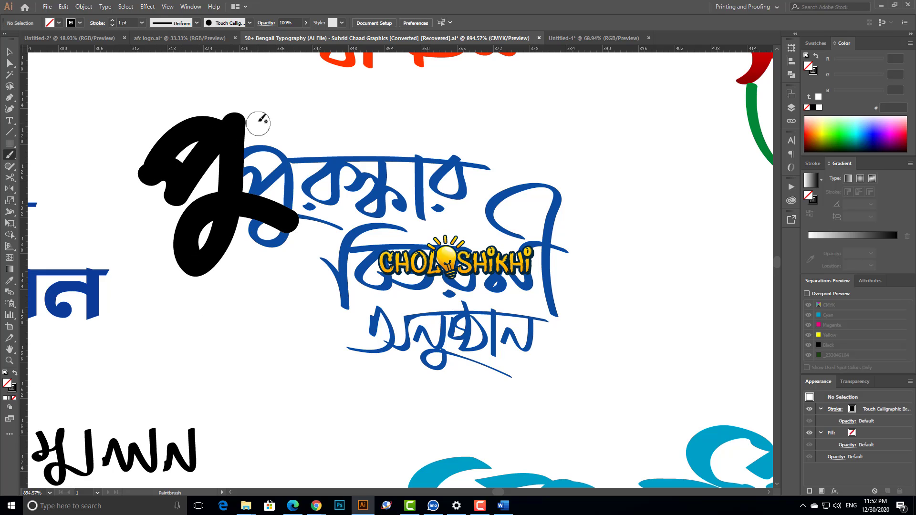
mouse_move(233, 115)
mouse_down()
mouse_move(341, 133)
mouse_move(342, 174)
mouse_move(366, 117)
mouse_move(324, 165)
mouse_move(413, 117)
mouse_move(386, 167)
mouse_move(437, 172)
mouse_move(448, 166)
mouse_move(456, 113)
mouse_up()
click(298, 191)
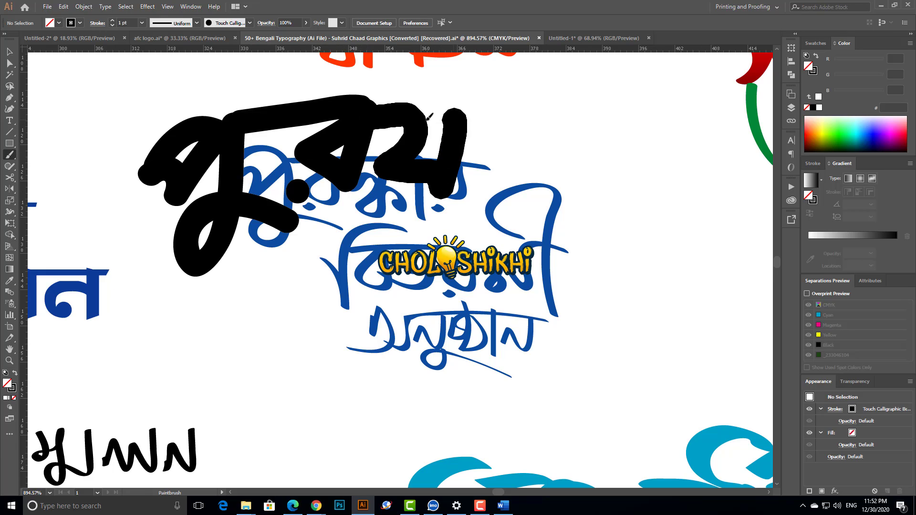
mouse_move(447, 143)
mouse_down()
mouse_move(487, 229)
mouse_move(474, 118)
mouse_move(518, 143)
mouse_up()
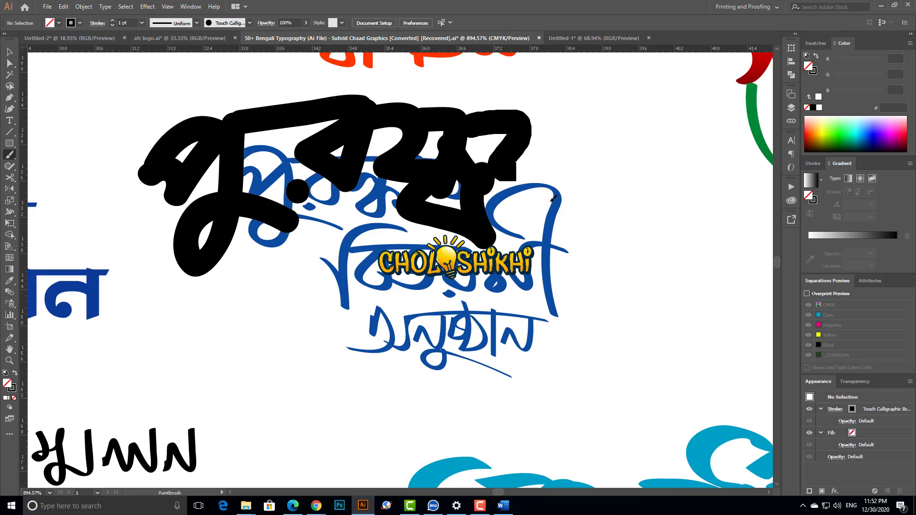
mouse_move(553, 198)
mouse_down()
mouse_move(536, 200)
mouse_move(482, 117)
mouse_up()
Step: Undo all the black brush strokes painted over the blue lettering
key(v)
key(ctrl+z)
key(ctrl+z)
key(ctrl+z)
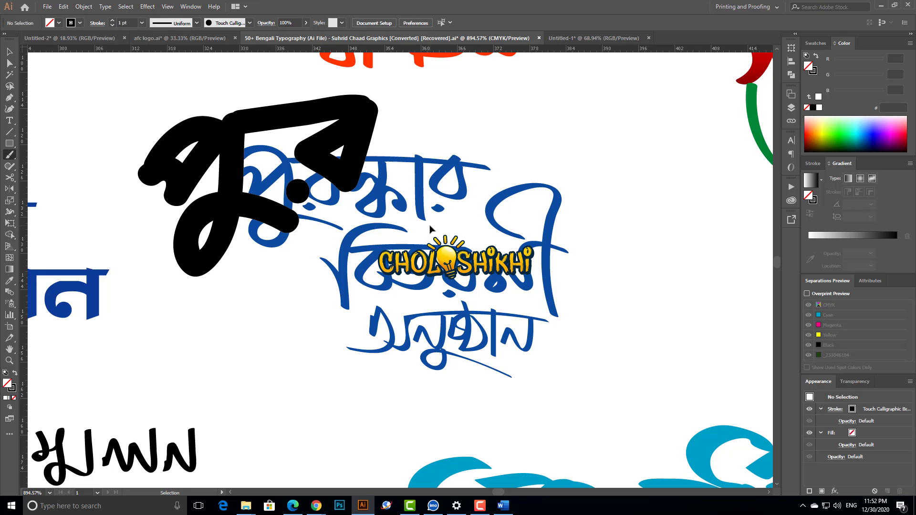
key(ctrl+z)
key(ctrl+z)
key(ctrl+z)
key(ctrl+z)
key(ctrl+z)
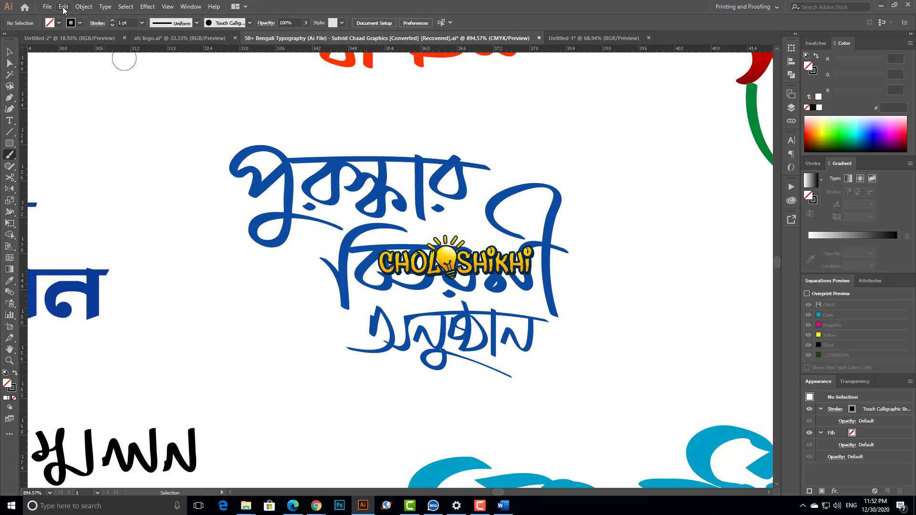
Step: Return to the Untitled-2 document, show Brushes, dock it below the other collapsed palettes and expand it
click(96, 40)
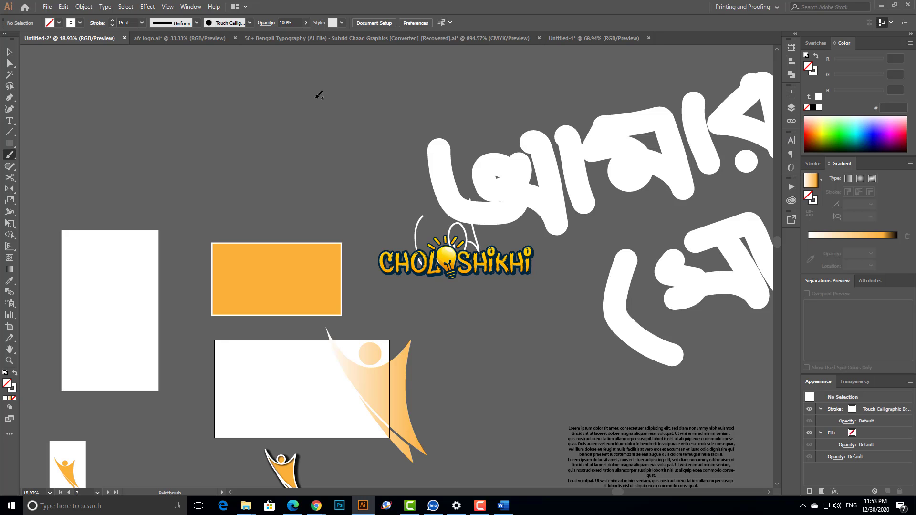
click(191, 7)
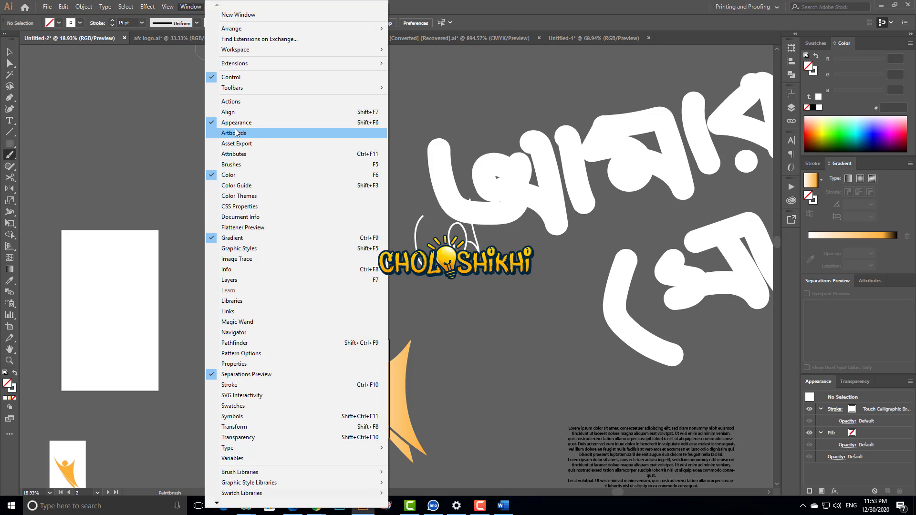
click(237, 165)
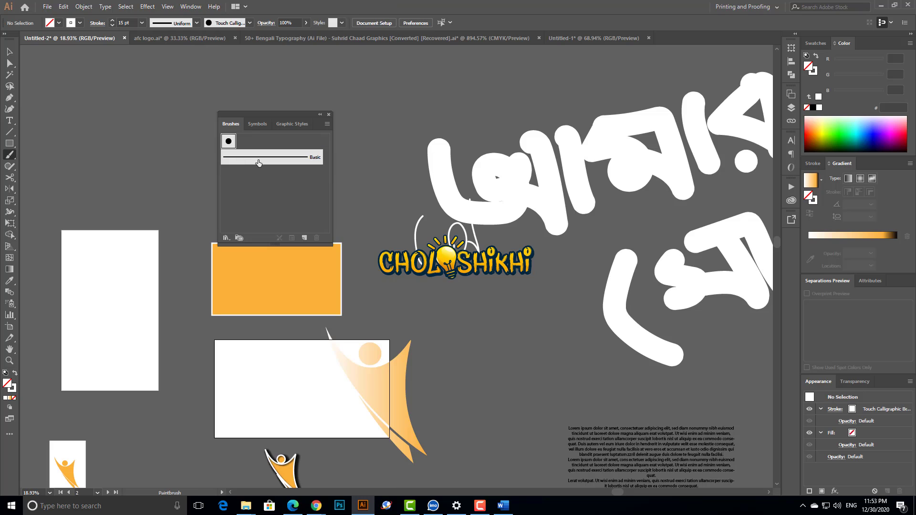
mouse_move(259, 117)
mouse_down()
mouse_move(719, 179)
mouse_move(749, 323)
mouse_move(785, 236)
mouse_move(795, 241)
mouse_up()
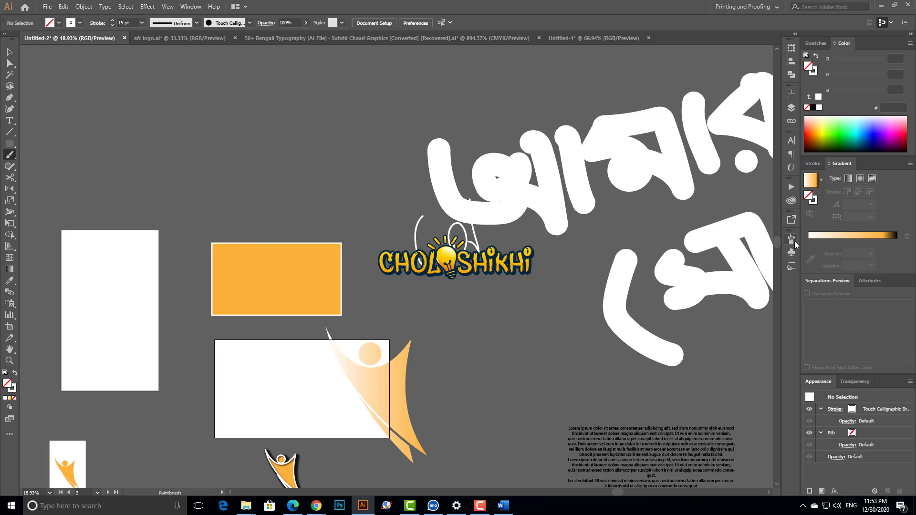
click(791, 240)
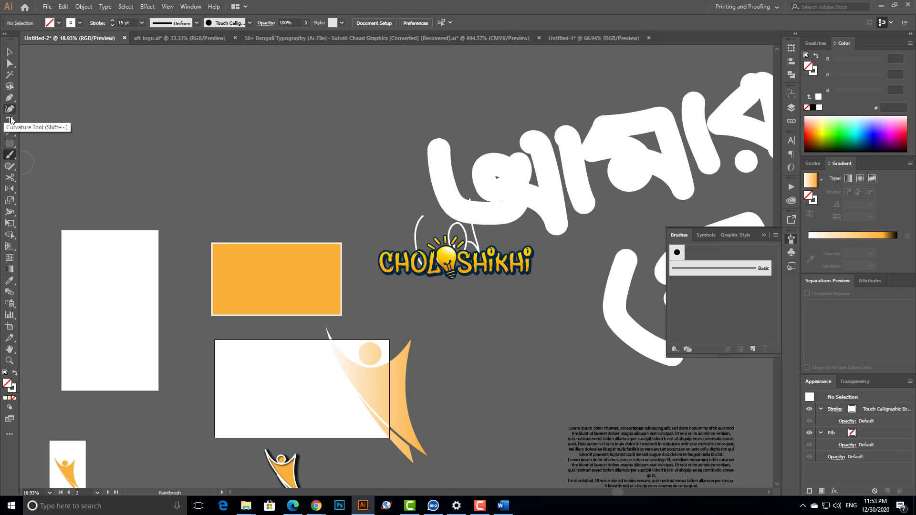
Step: Draw an unfilled square about 168 px wide with a 15 pt white stroke, rotate it 45° and duplicate it beside the original
click(10, 143)
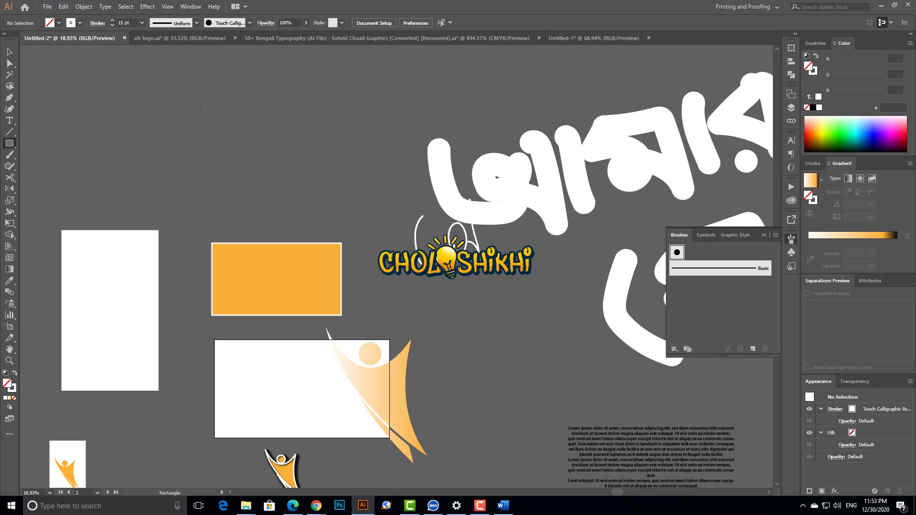
drag(200, 106, 222, 128)
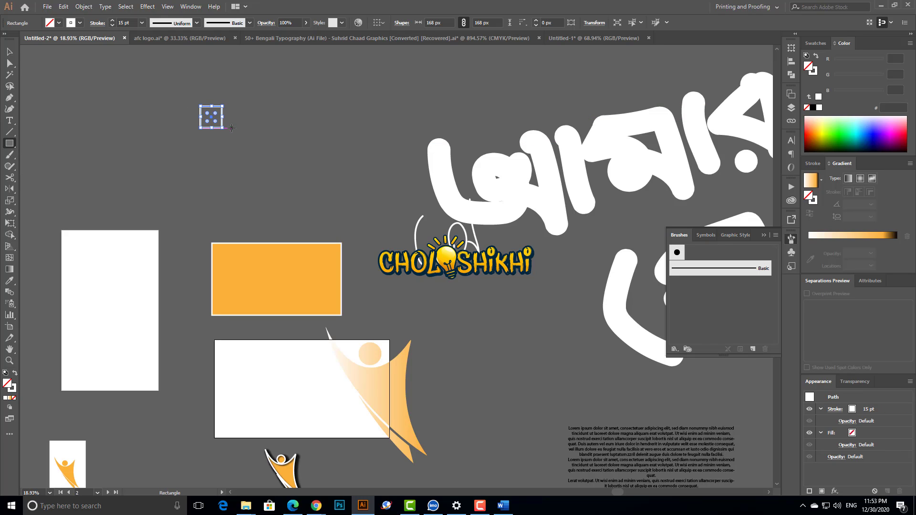
key(v)
scroll(182, 107, up, 5)
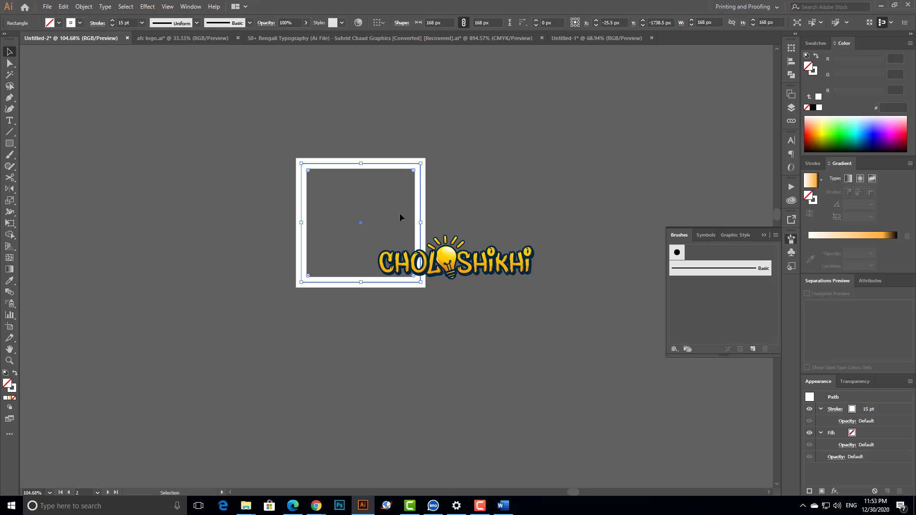
drag(424, 161, 612, 206)
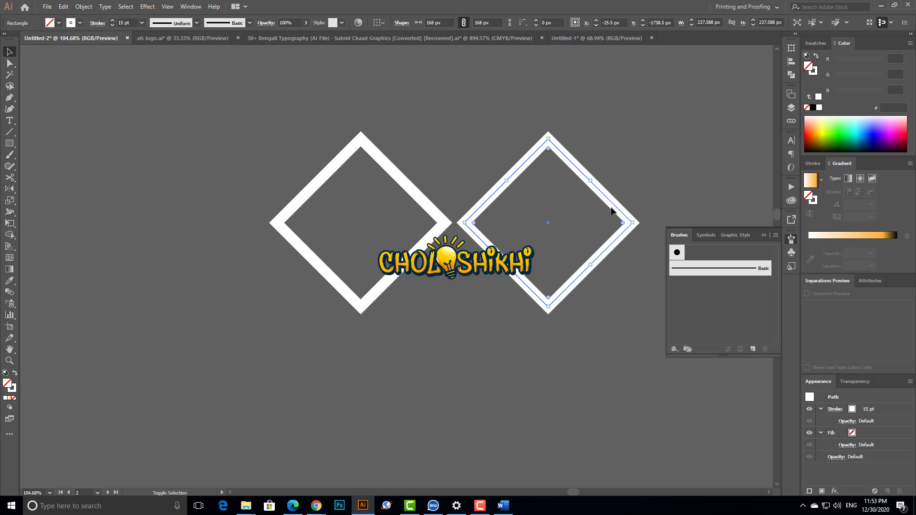
Step: Create three progressively smaller diamond copies, about 141, 110 and 74 px wide, and space them in a row beside the original
key(ctrl+1)
key(ctrl+minus)
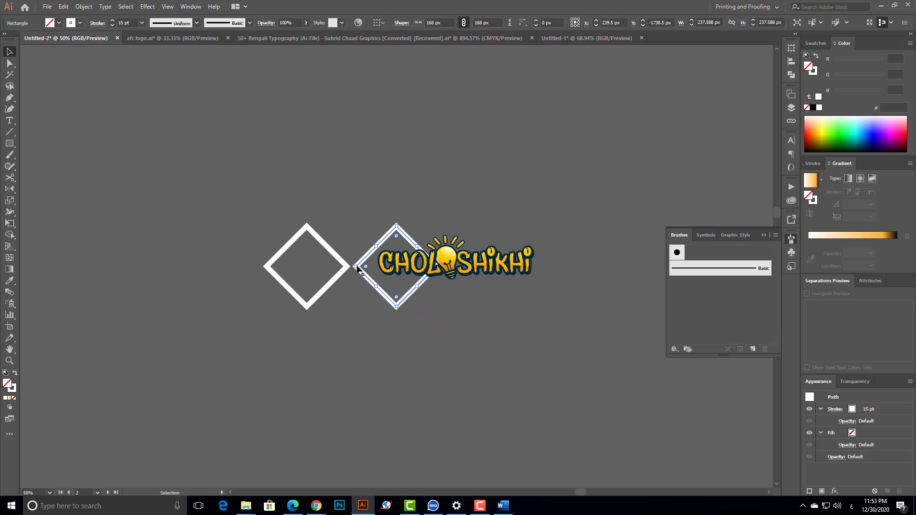
drag(358, 266, 572, 265)
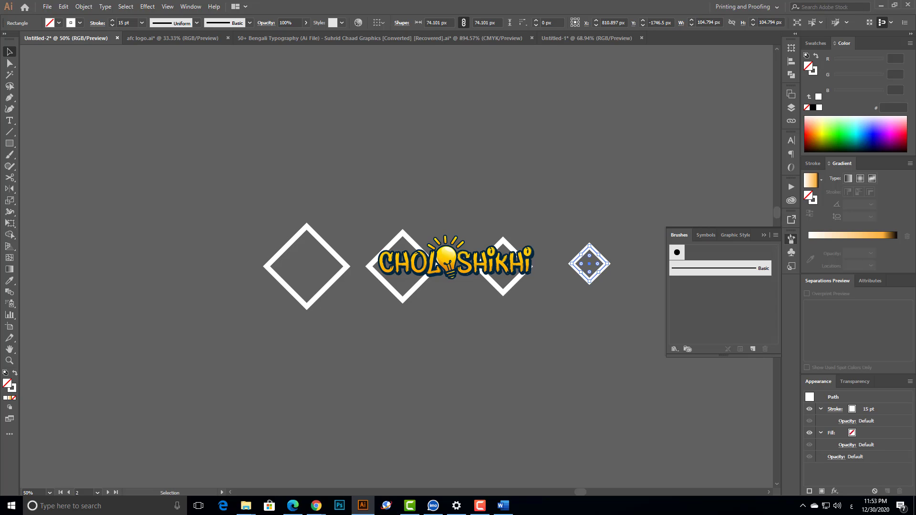
drag(432, 272, 447, 279)
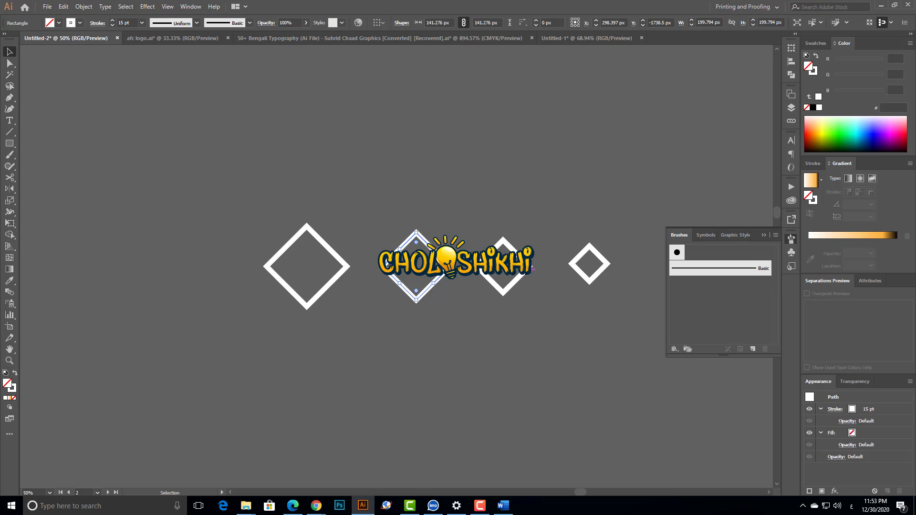
click(539, 267)
click(532, 266)
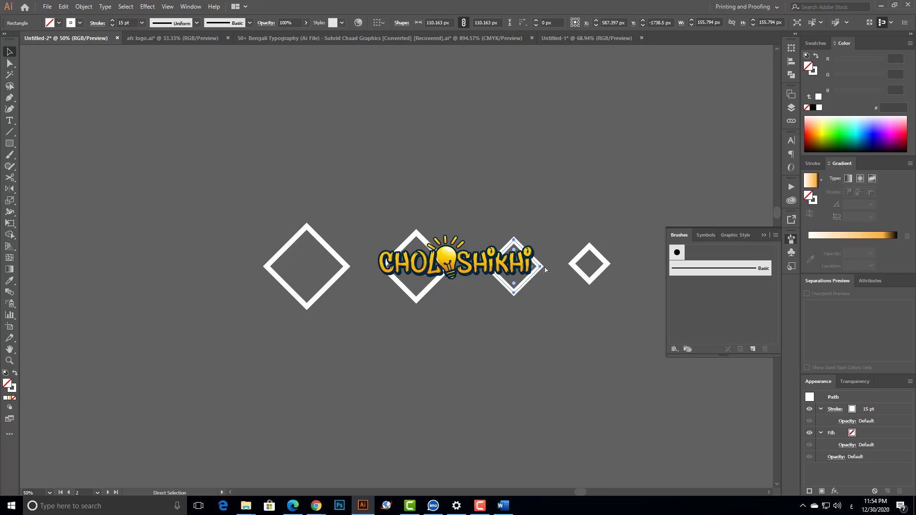
Step: Copy the three smaller diamonds to the other side of the largest one, mirrored, to form a symmetrical row of seven
key(ctrl+minus)
key(ctrl+minus)
key(ctrl+minus)
click(431, 301)
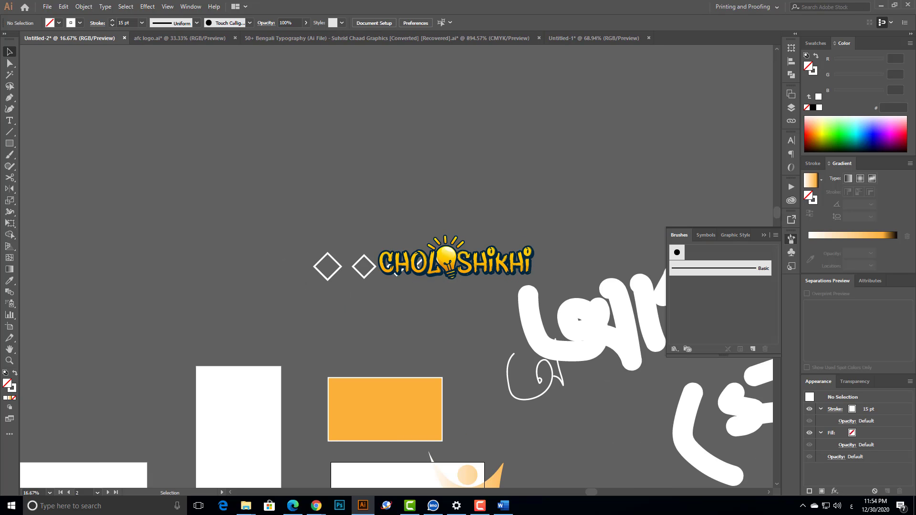
drag(365, 279, 240, 266)
drag(302, 266, 212, 281)
click(351, 317)
scroll(356, 272, down, 1)
scroll(356, 272, left, 1)
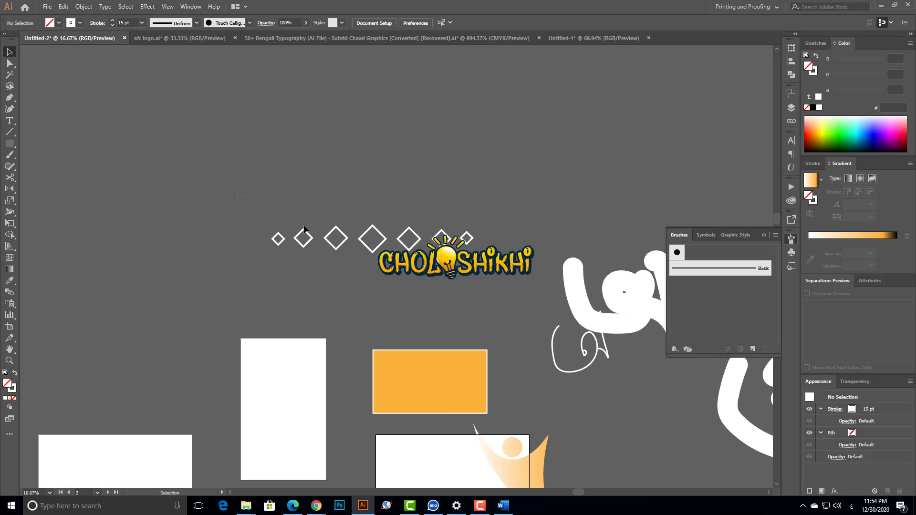
Step: Swap fill and stroke on the seven diamonds and create an Art Brush from them with Stretch to Fit Stroke Length
drag(480, 263, 504, 275)
key(shift+x)
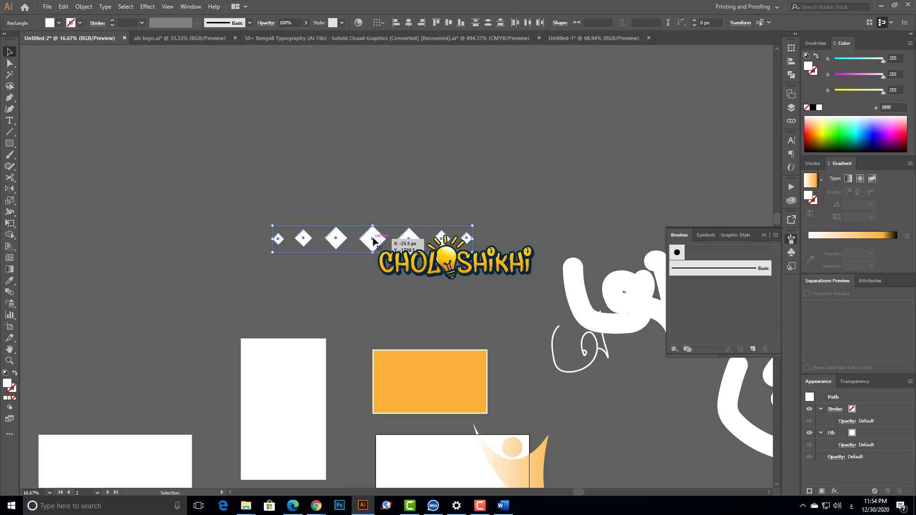
drag(373, 241, 721, 319)
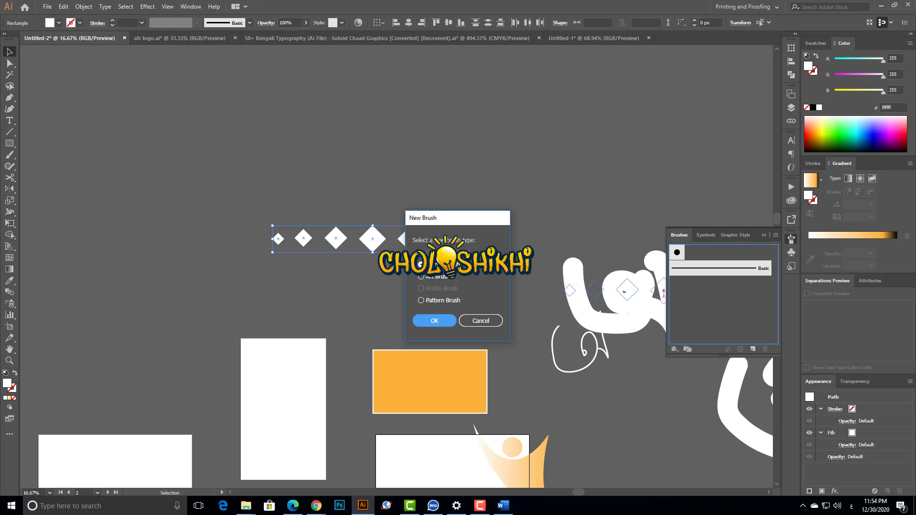
click(436, 277)
click(435, 321)
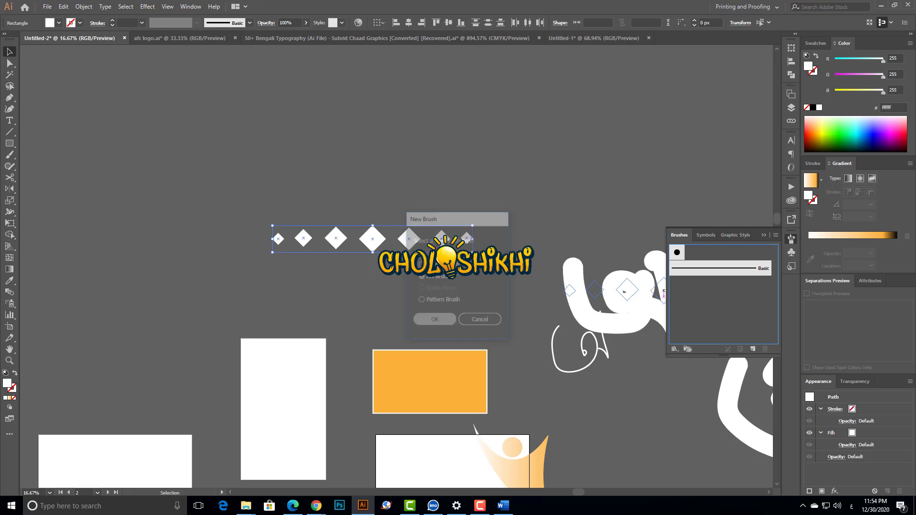
drag(382, 105, 454, 108)
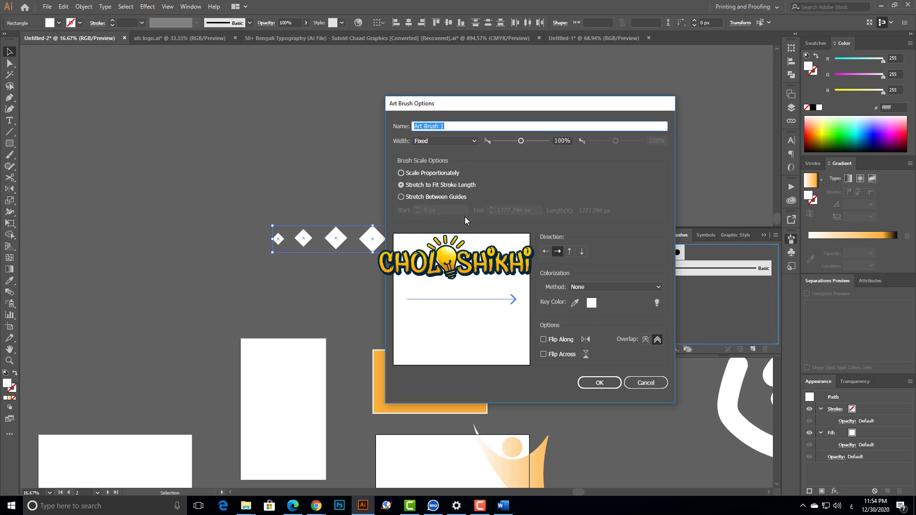
click(600, 381)
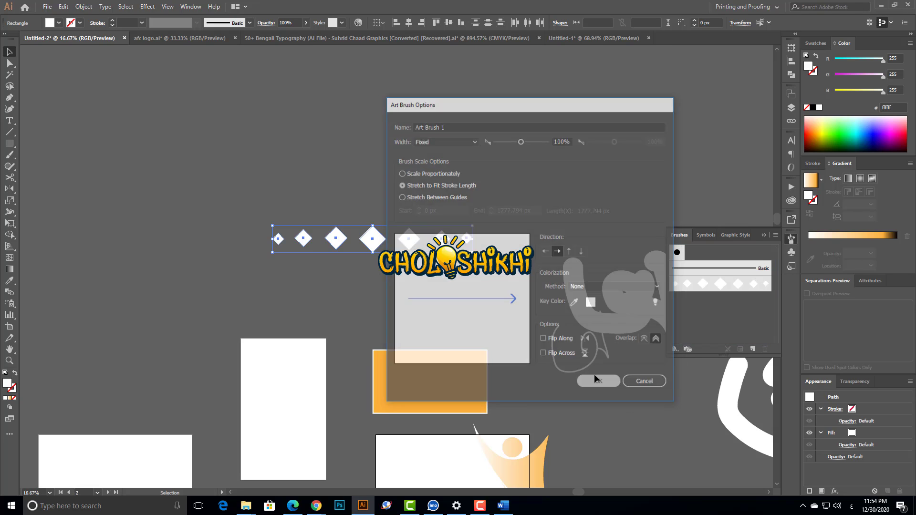
Step: Apply the diamond art brush to the curved first stroke of the white lettering's lower word
key(ctrl+minus)
key(ctrl+minus)
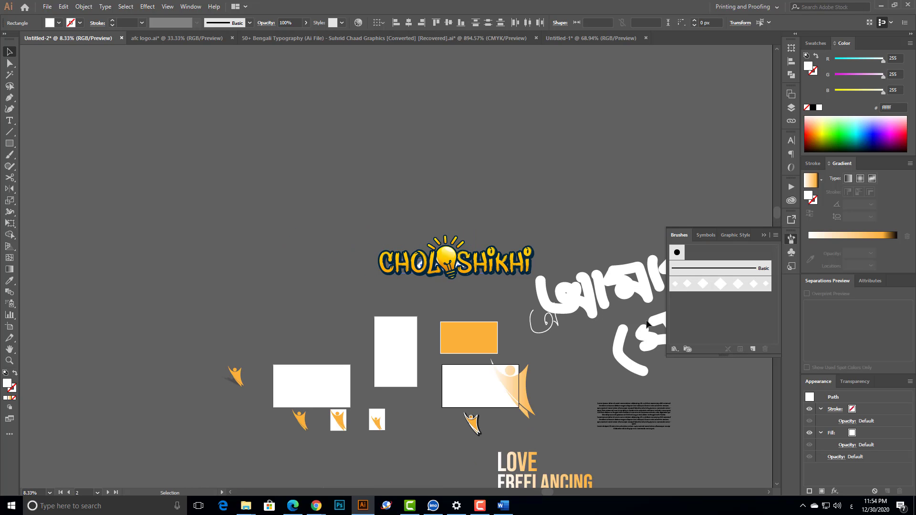
click(623, 334)
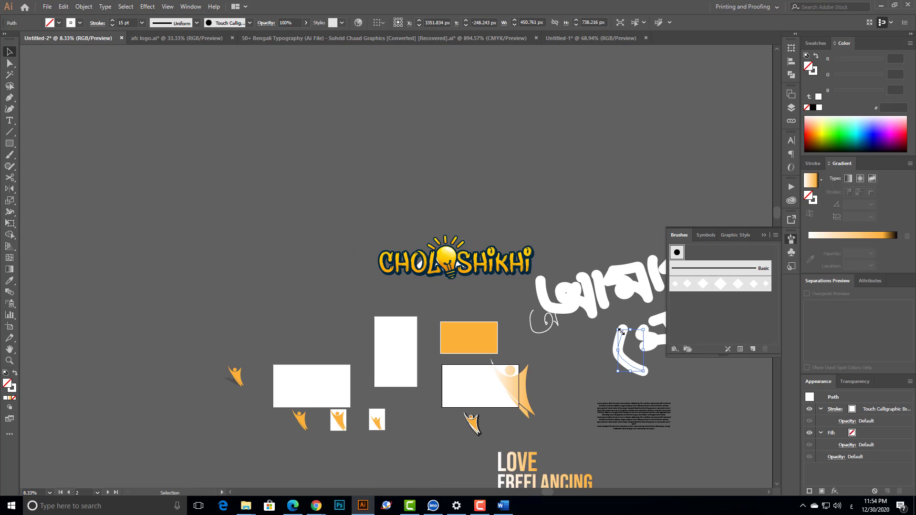
click(709, 286)
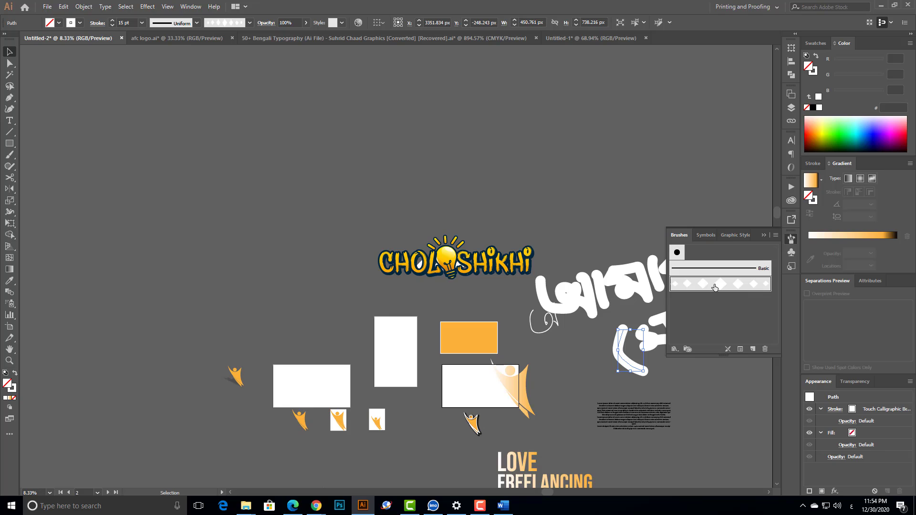
click(679, 372)
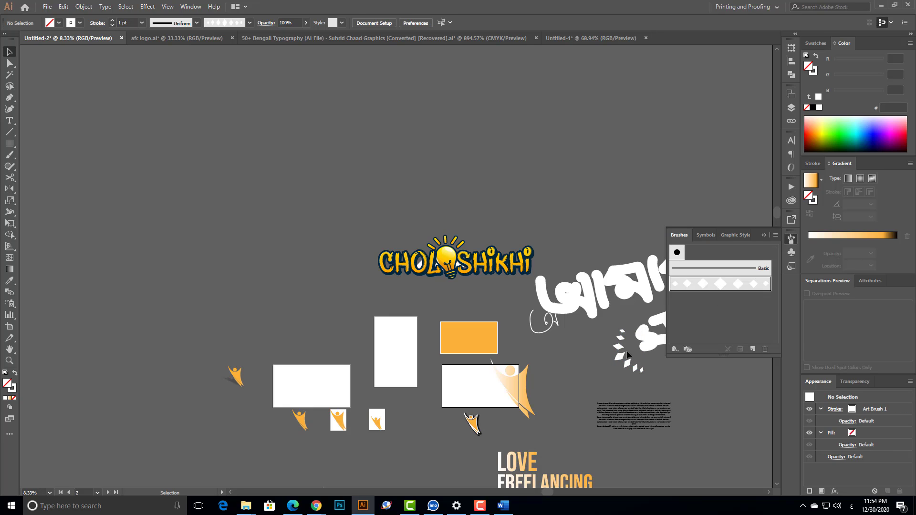
Step: Draw a horizontal line about 3049 px long above the artboards and apply the diamond art brush to it
click(8, 132)
drag(366, 204, 538, 203)
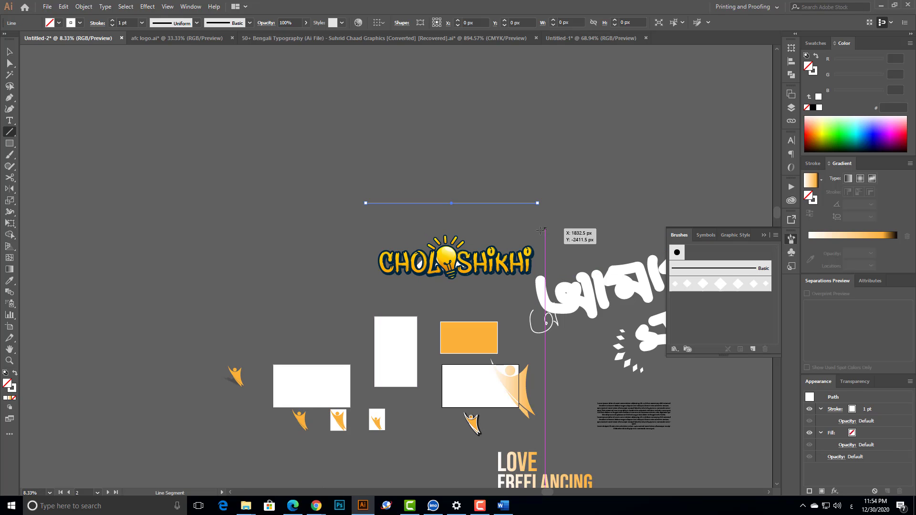
click(721, 285)
click(5, 52)
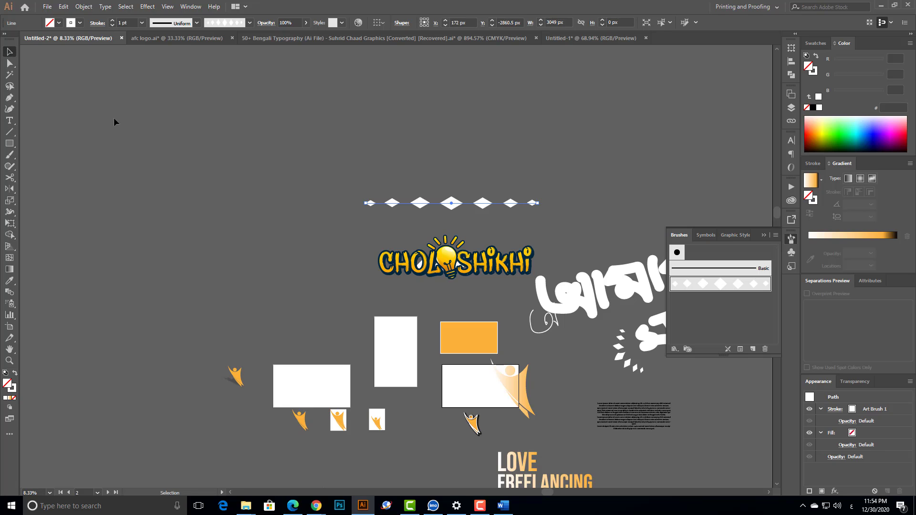
click(192, 209)
click(449, 204)
Step: Switch to the Freepik page in Chrome and search the vectors for "mandala"
mouse_move(316, 510)
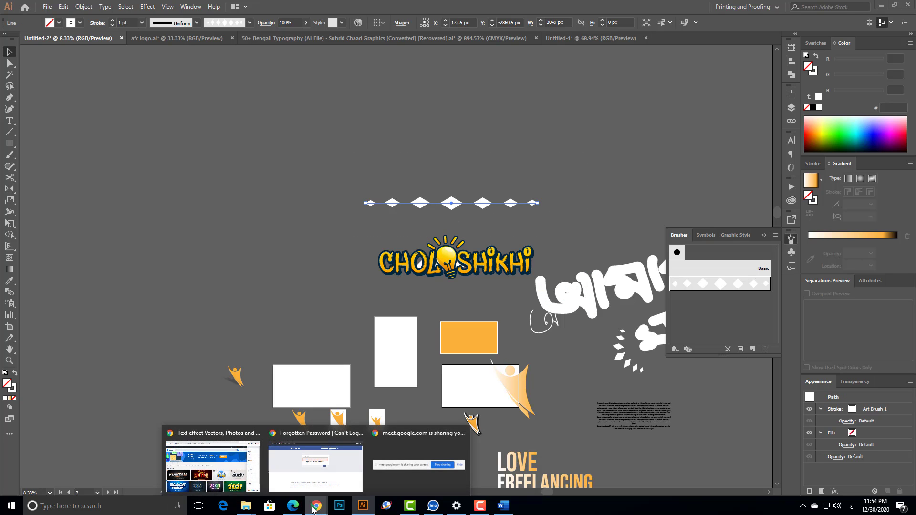
click(215, 478)
drag(465, 84, 75, 107)
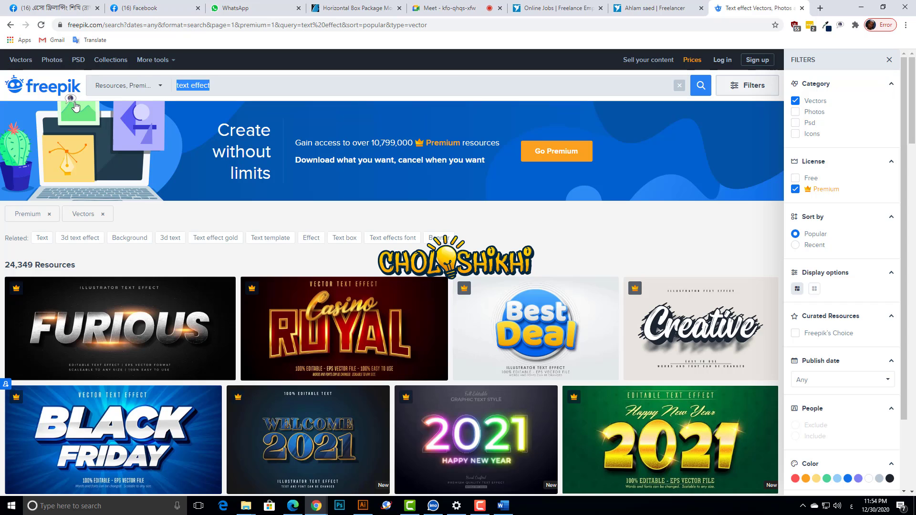
text(حش)
key(BackSpace)
key(BackSpace)
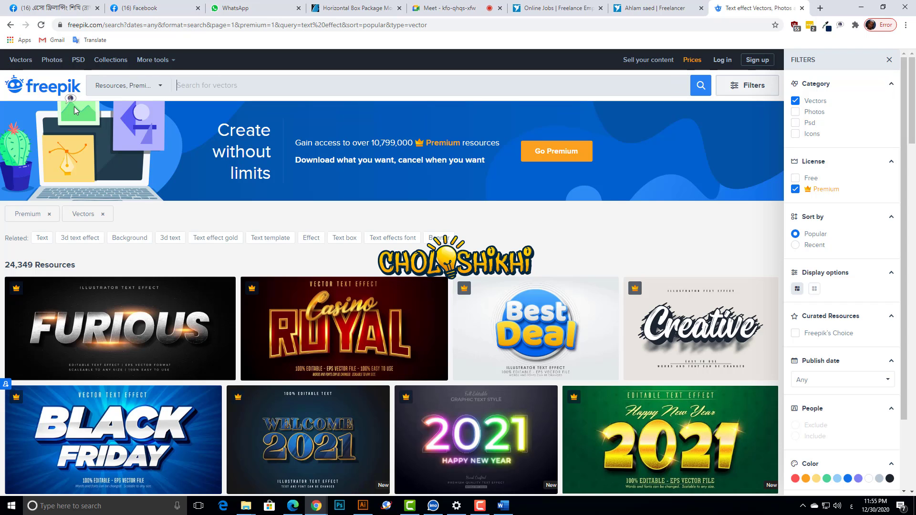
key(super+space)
text(mad)
key(BackSpace)
text(ndala)
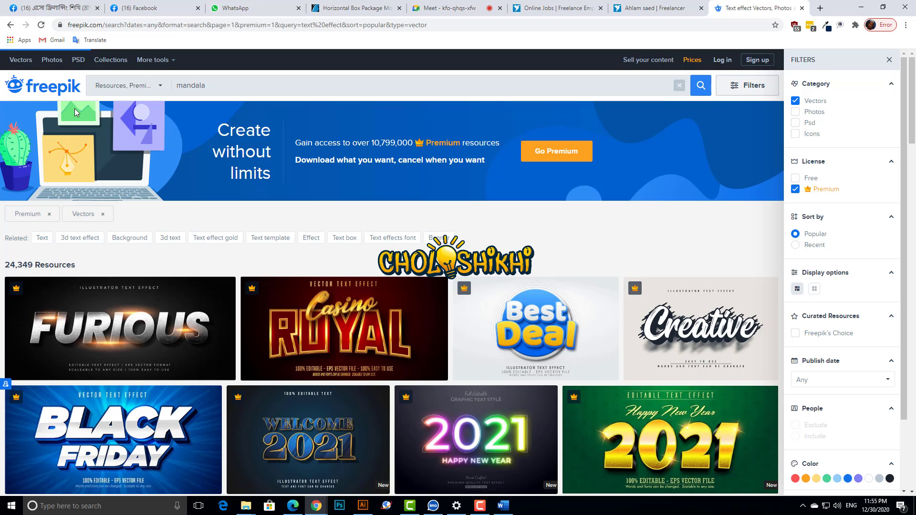
key(Return)
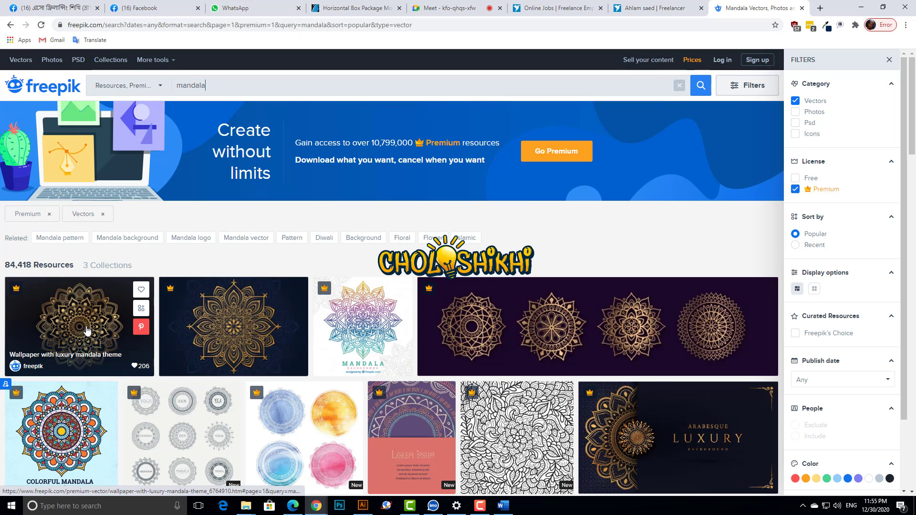
Step: Open the golden mandala collection and the luxury ornamental mandala background, and examine how their repeated ornaments are built
click(636, 335)
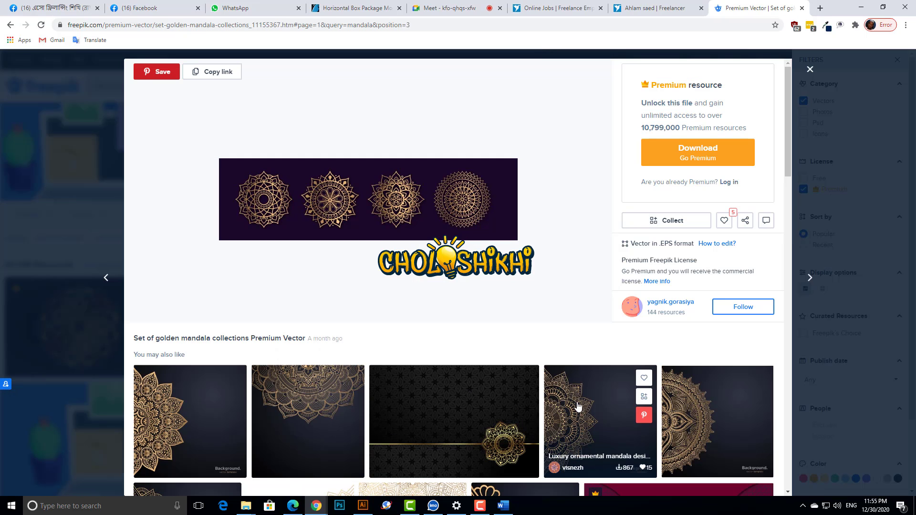
click(578, 407)
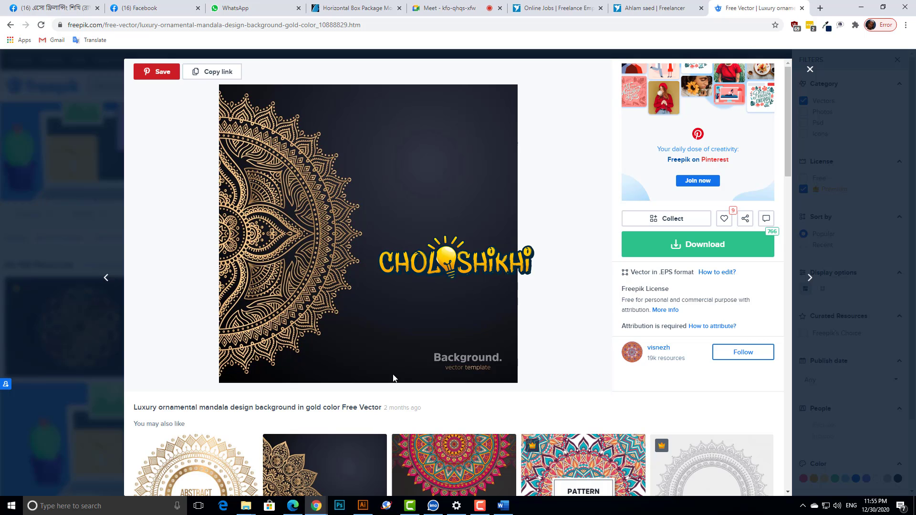
scroll(300, 322, down, 3)
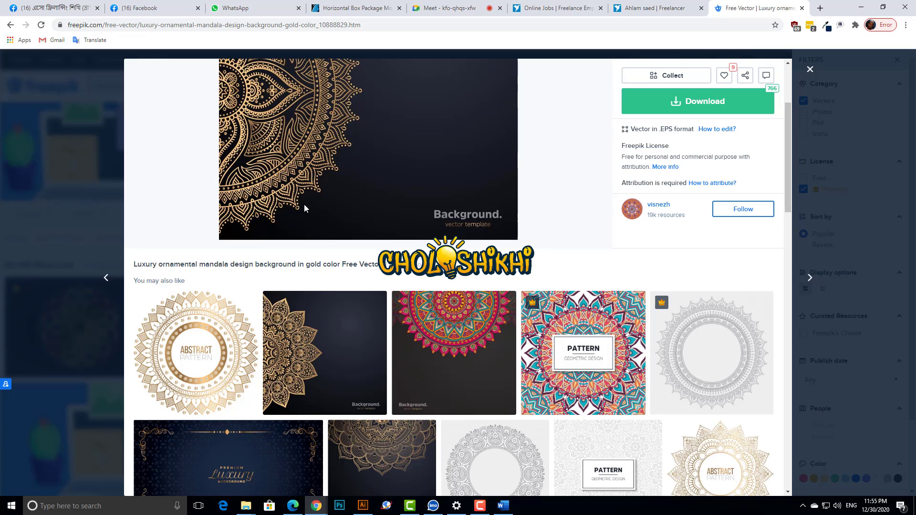
key(alt+Tab)
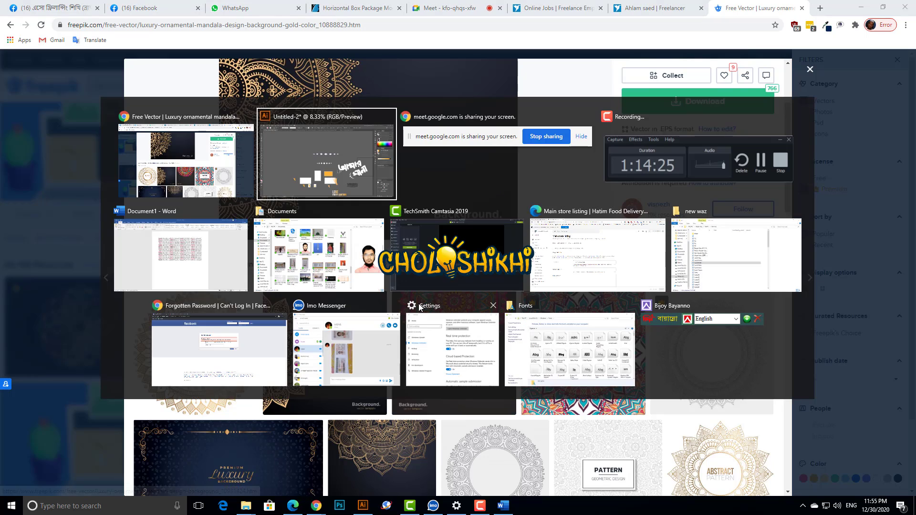
click(472, 338)
key(alt+Tab)
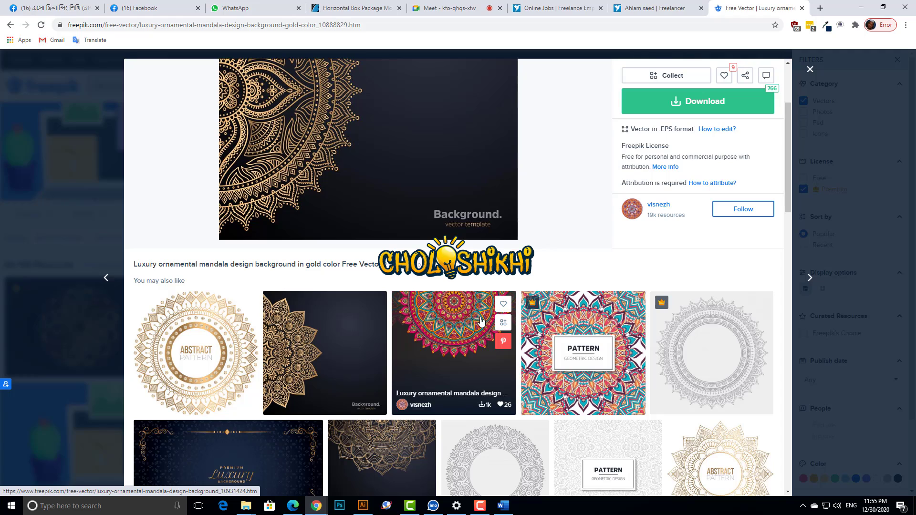
Step: Return to Illustrator, open the Grunge brushes vector pack library and apply a rough black brush from it to the horizontal line
key(alt+Tab)
scroll(342, 266, up, 1)
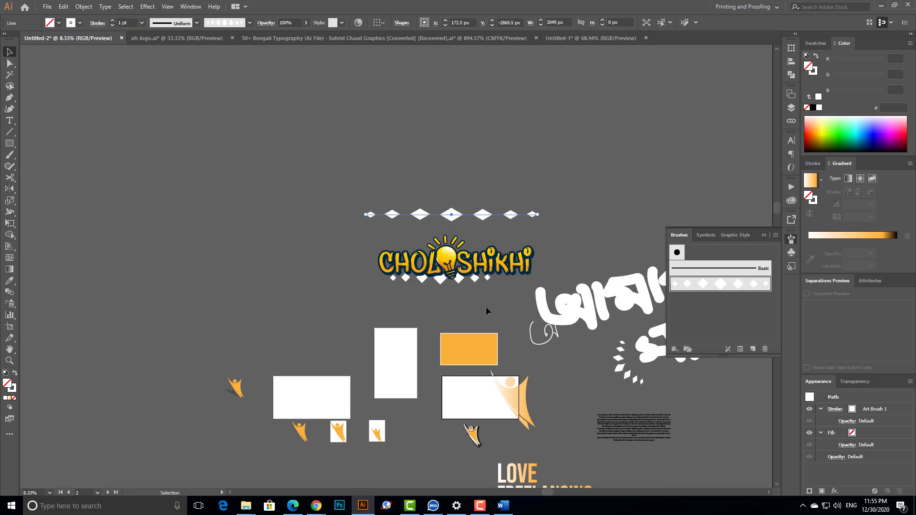
click(675, 349)
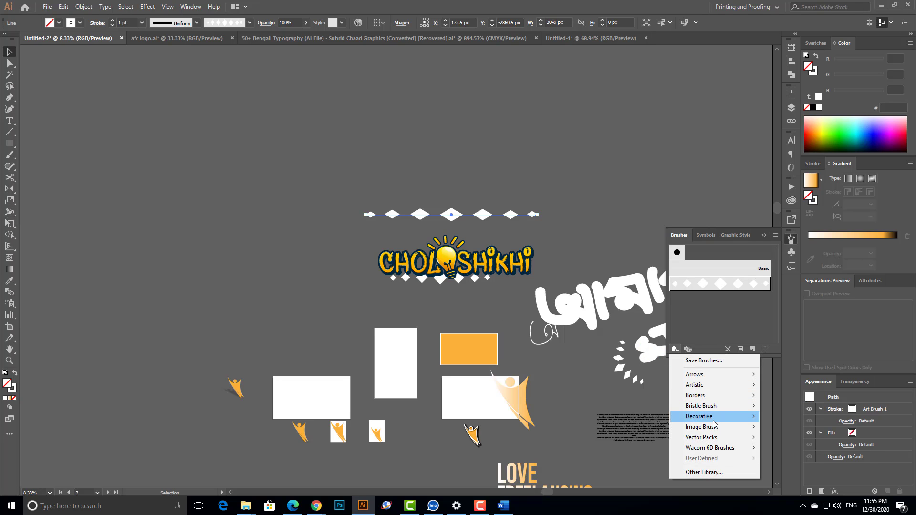
mouse_move(720, 442)
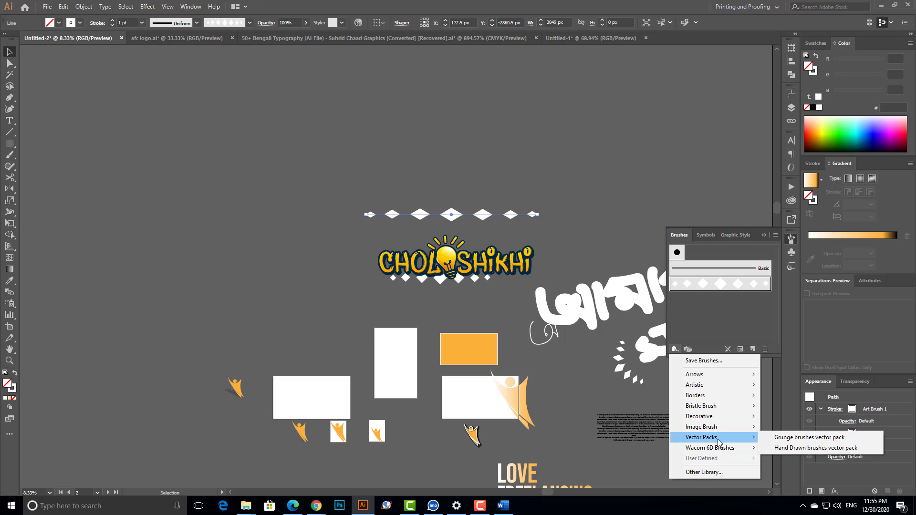
click(793, 438)
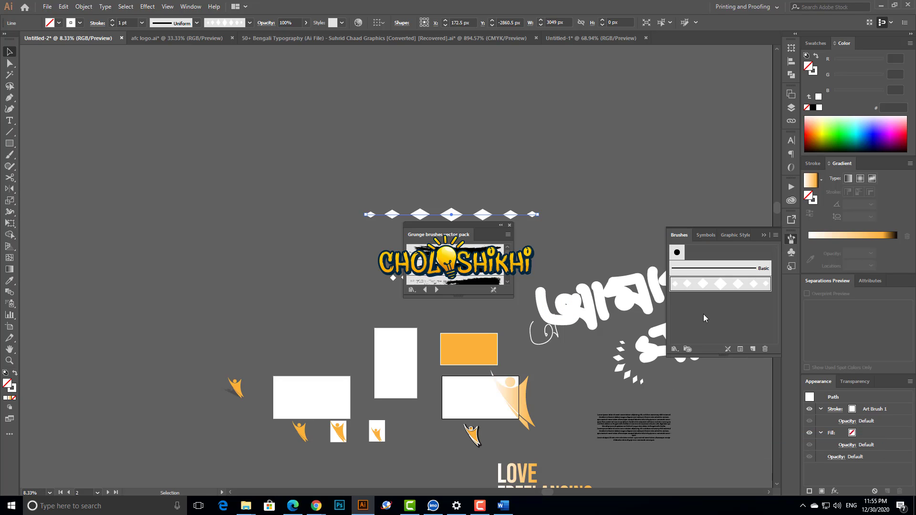
click(477, 249)
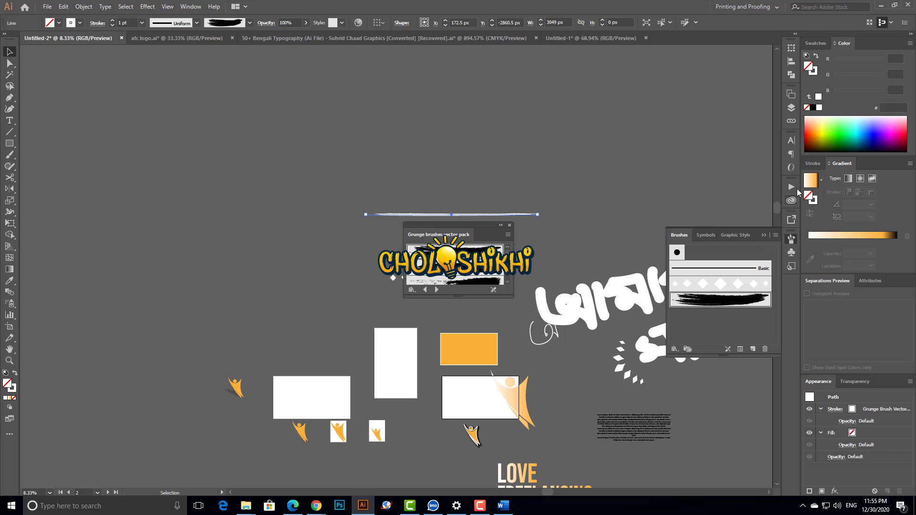
Step: Set the grunge line's stroke weight to 16 pt and move the line up and to the right
click(815, 163)
click(837, 176)
click(838, 176)
click(838, 176)
click(837, 176)
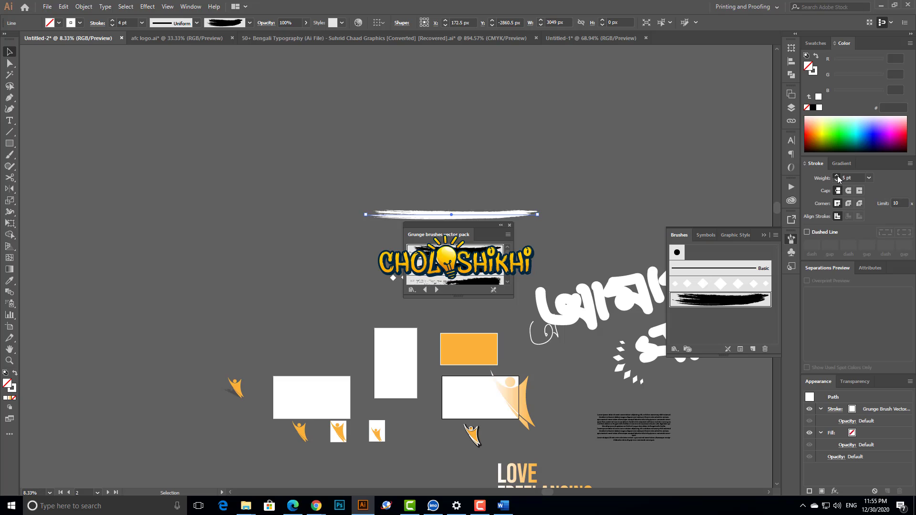
click(838, 176)
click(838, 176)
drag(518, 206, 570, 189)
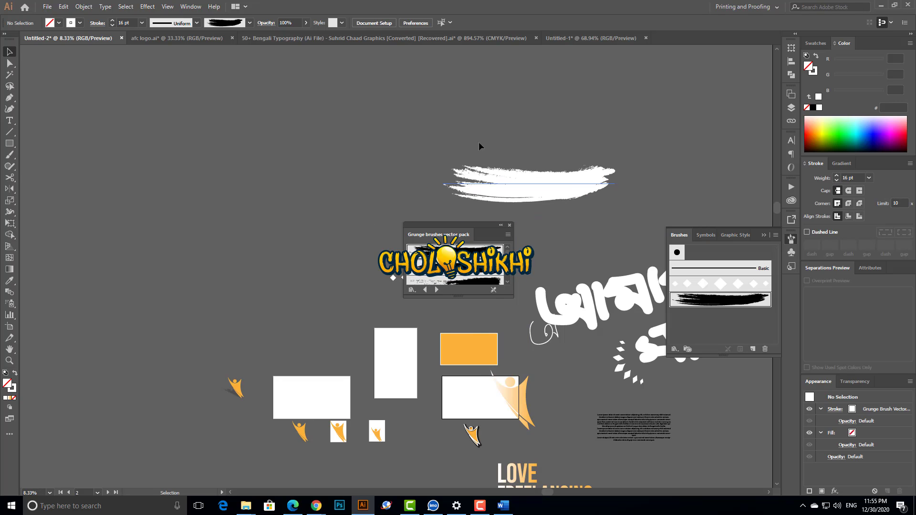
Step: Paint a large open loop and a group of hand-lettered strokes on the empty canvas with the rough grunge brush
click(9, 155)
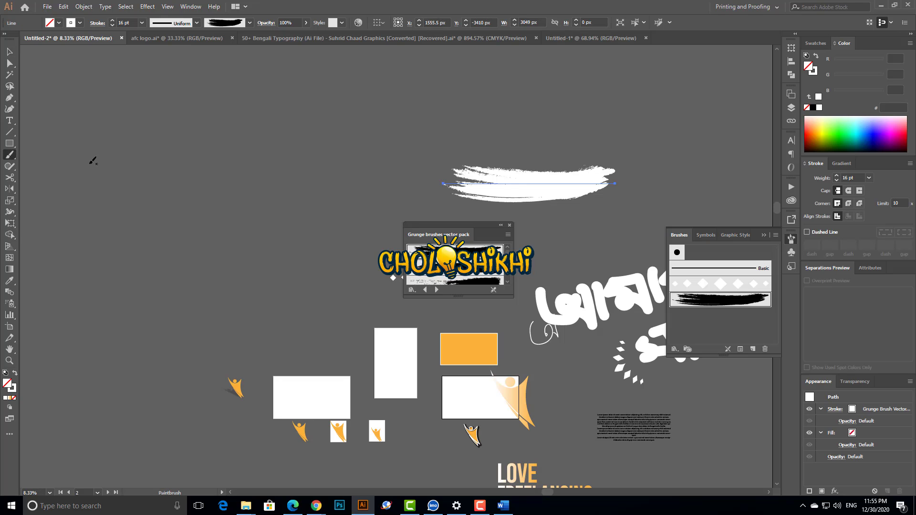
drag(222, 135, 125, 158)
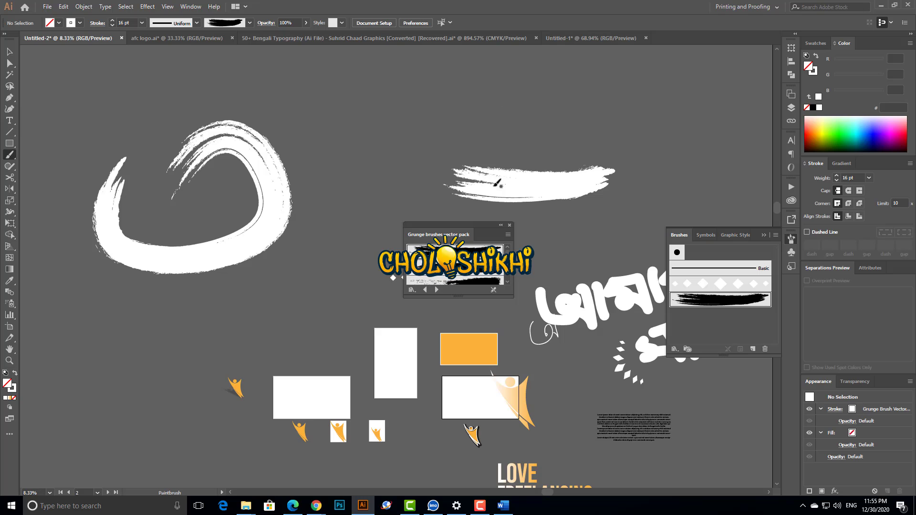
scroll(496, 184, up, 3)
drag(429, 63, 420, 54)
mouse_move(507, 124)
mouse_down()
mouse_move(568, 169)
mouse_move(515, 75)
mouse_up()
drag(673, 63, 668, 65)
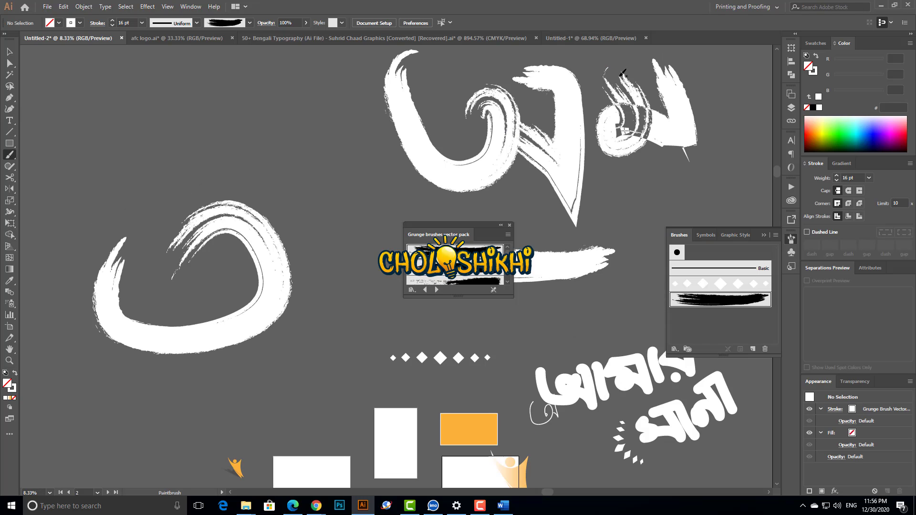
drag(556, 114, 334, 220)
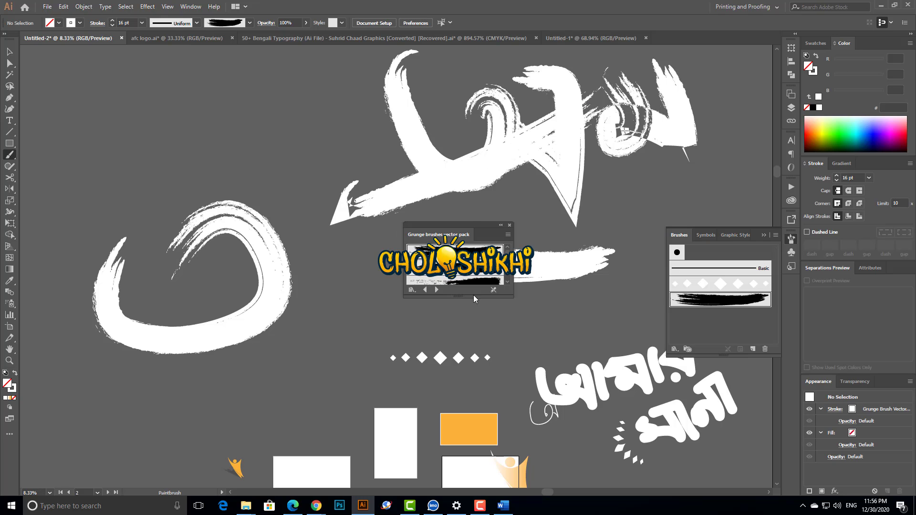
Step: Go back through the brush libraries and load the Elegant Curl & Floral Brush Set
click(675, 349)
key(Escape)
click(412, 290)
click(448, 287)
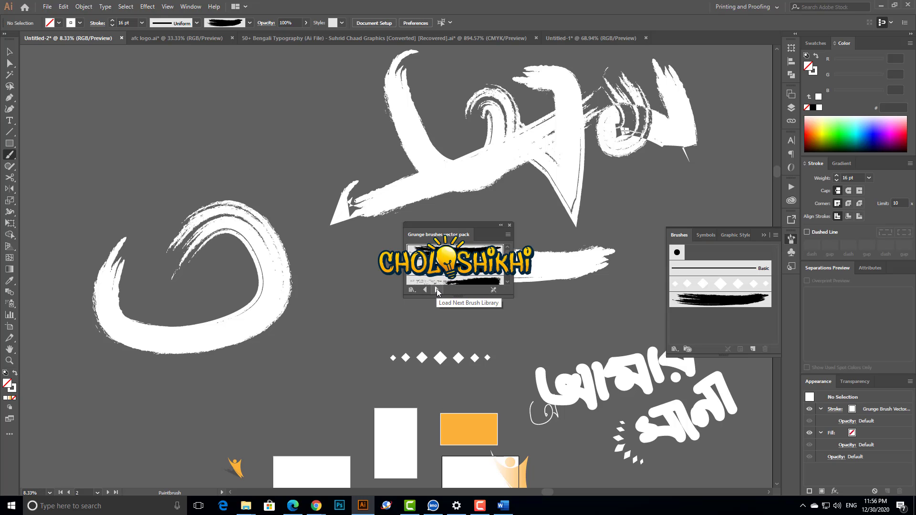
click(436, 289)
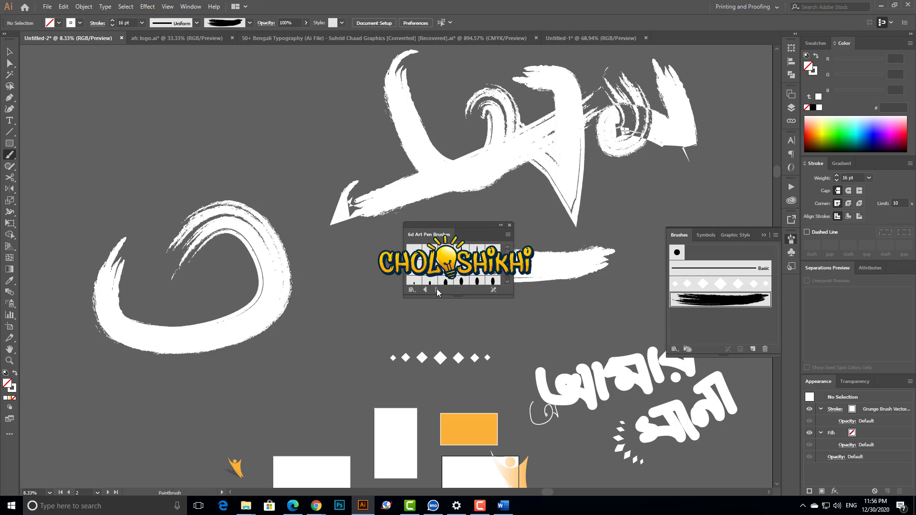
click(425, 289)
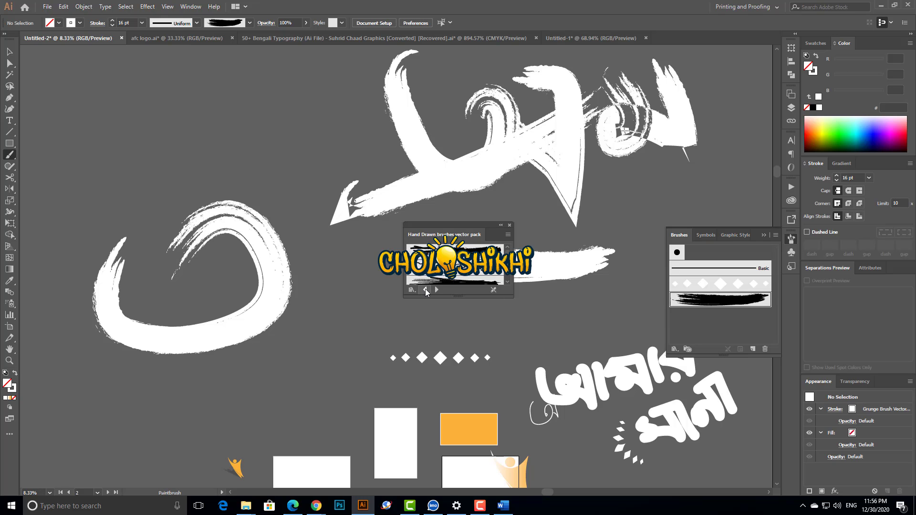
click(425, 289)
click(425, 289)
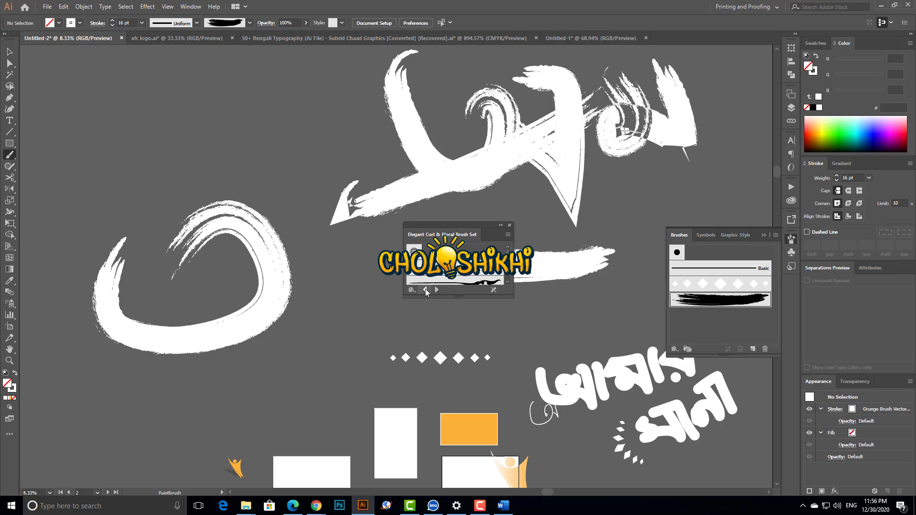
Step: Enlarge the library list and paint a short rising diagonal stroke above the loop with the Ground Cover brush
drag(459, 295, 460, 332)
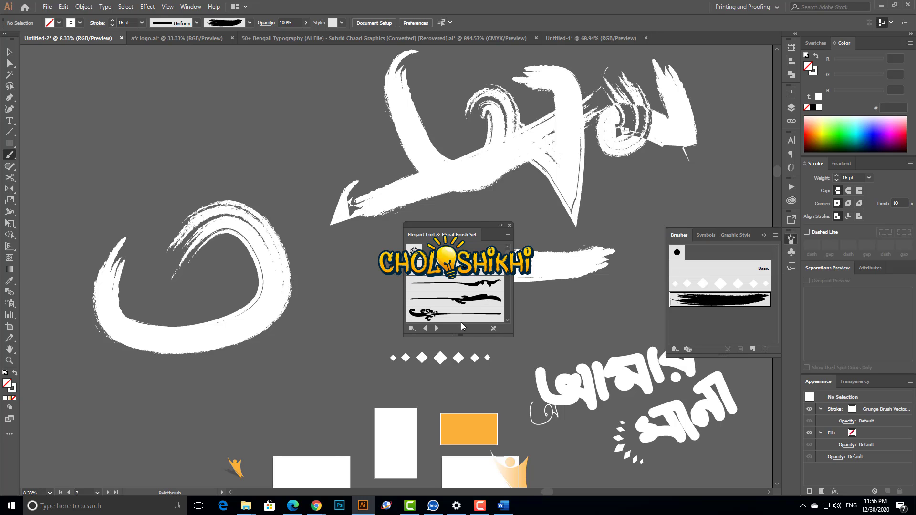
scroll(445, 301, down, 2)
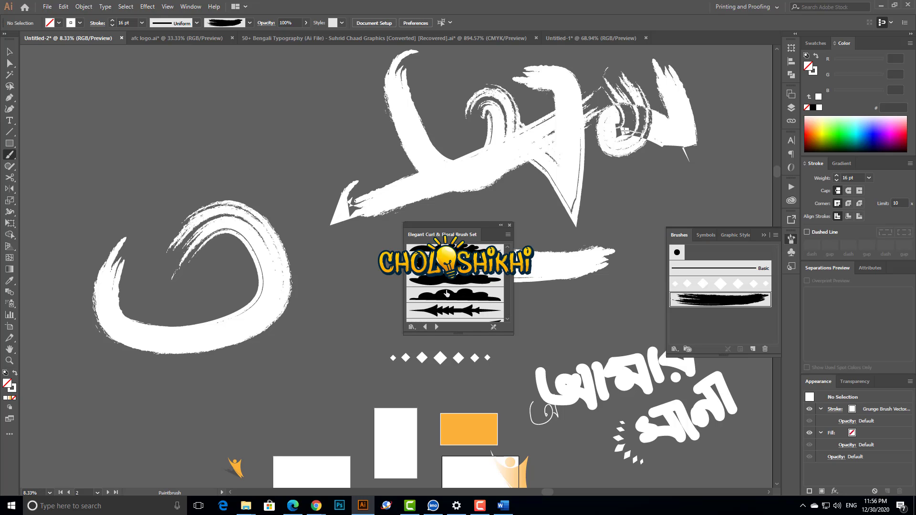
scroll(447, 295, down, 2)
scroll(452, 303, down, 2)
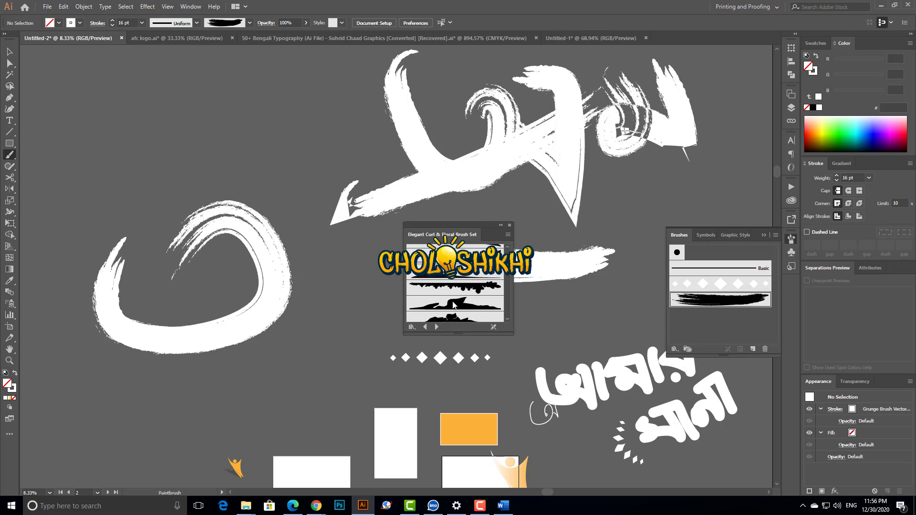
click(467, 288)
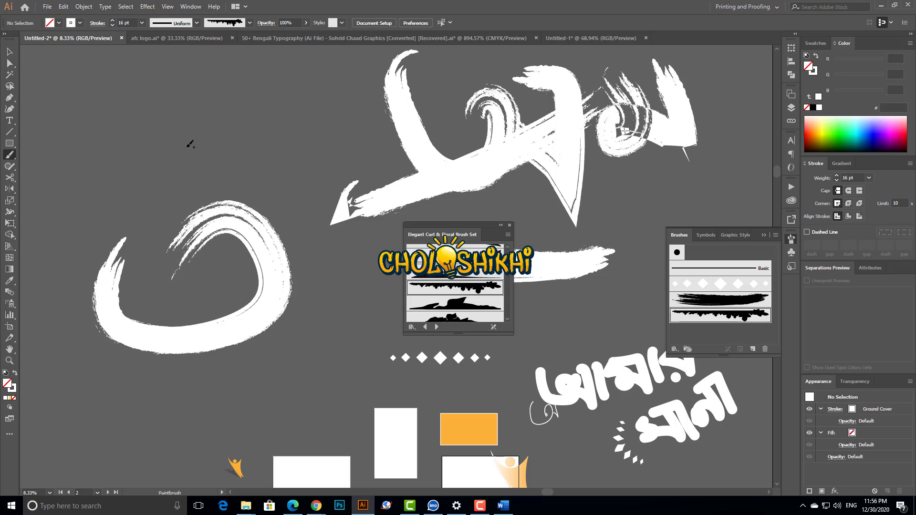
drag(187, 142, 301, 78)
Step: Apply the Ground Cover brush to the large grunge loop
click(9, 52)
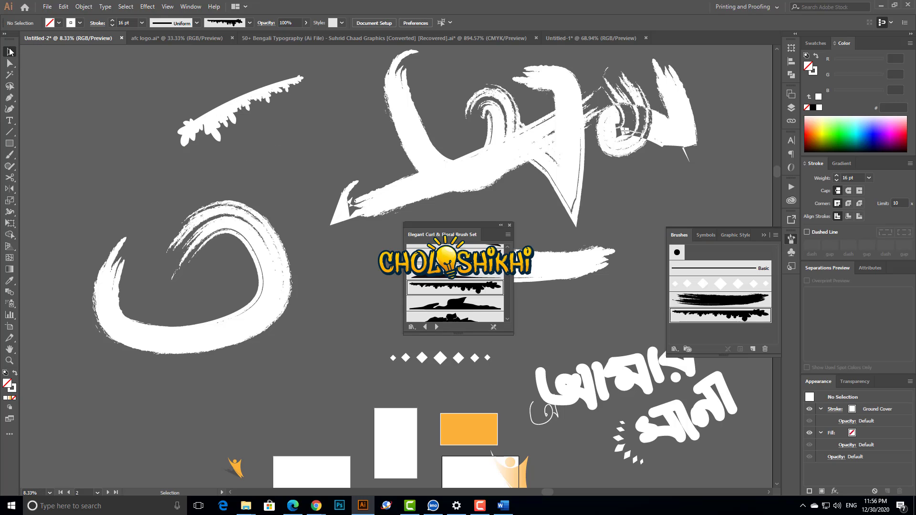
click(269, 303)
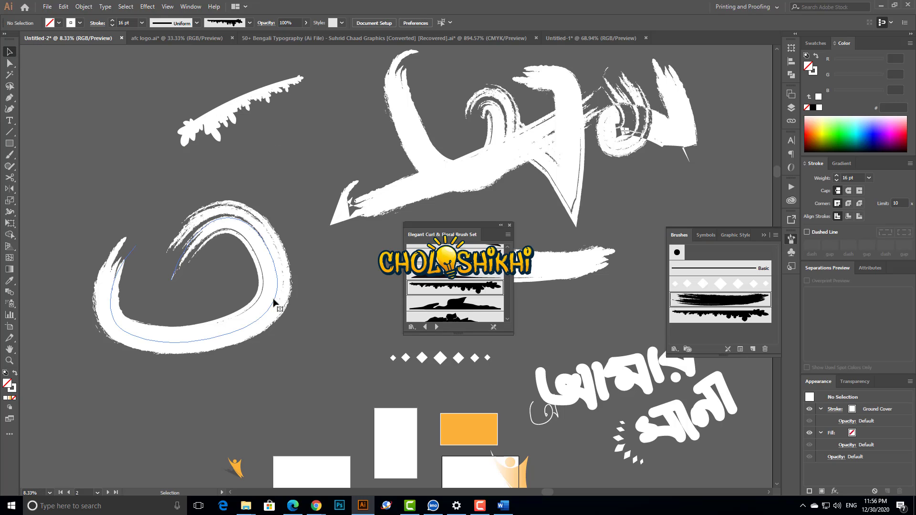
click(705, 317)
click(325, 290)
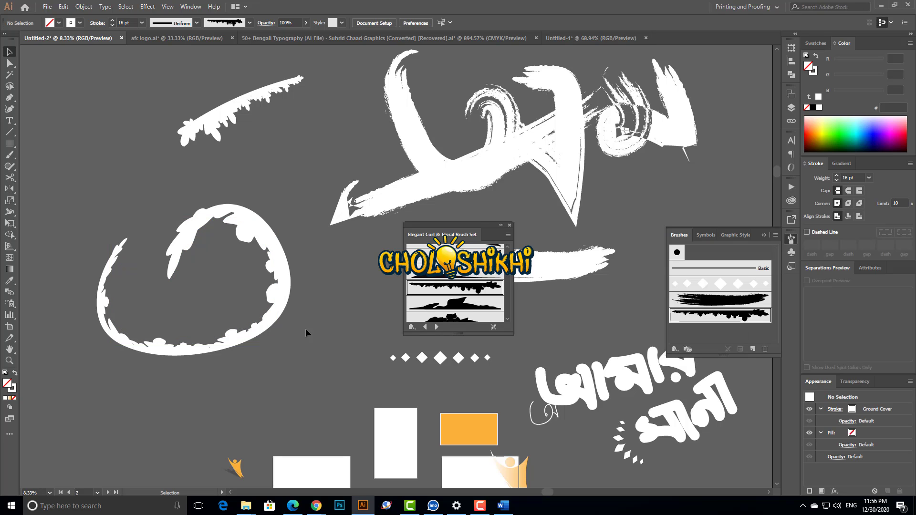
click(284, 246)
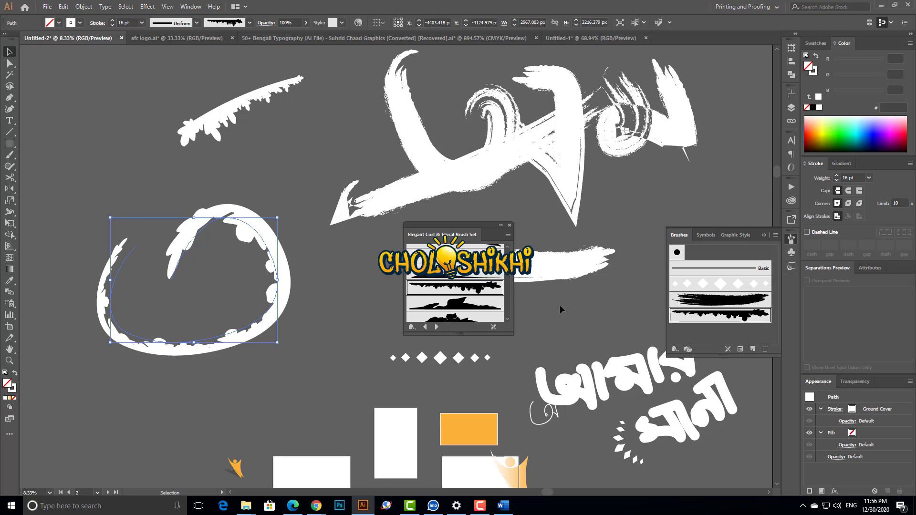
Step: Try the Ground Cover, Floral Brush, Floral Bulbs, Floral Leaves and curled floral stem brushes on the horizontal grunge line
scroll(561, 310, down, 3)
scroll(561, 311, up, 6)
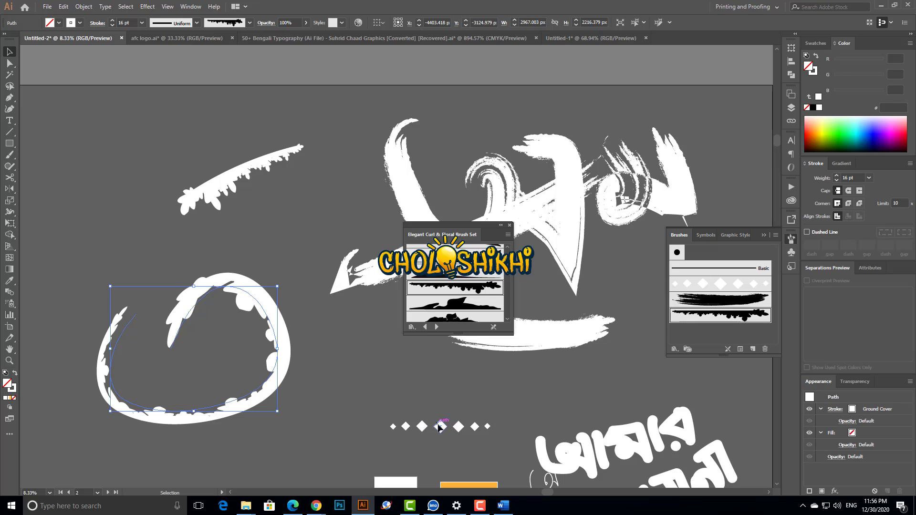
click(439, 426)
scroll(522, 374, up, 3)
click(539, 399)
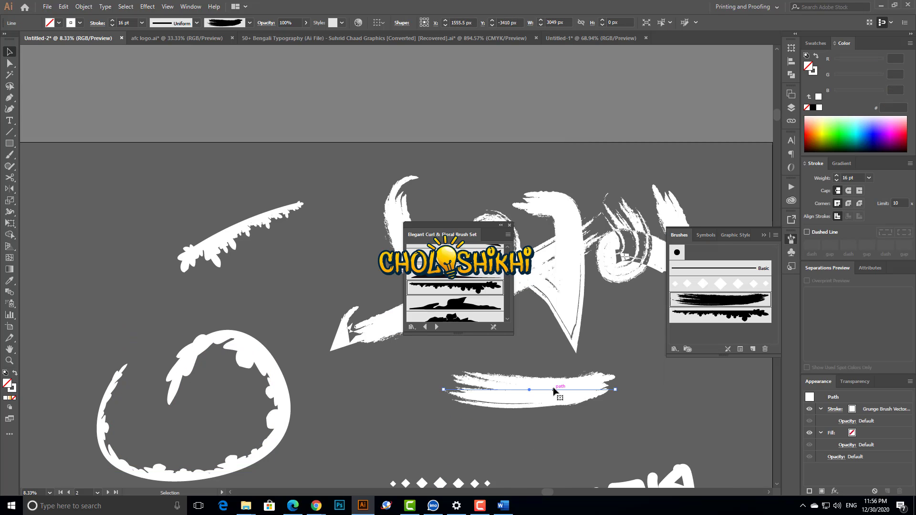
click(752, 315)
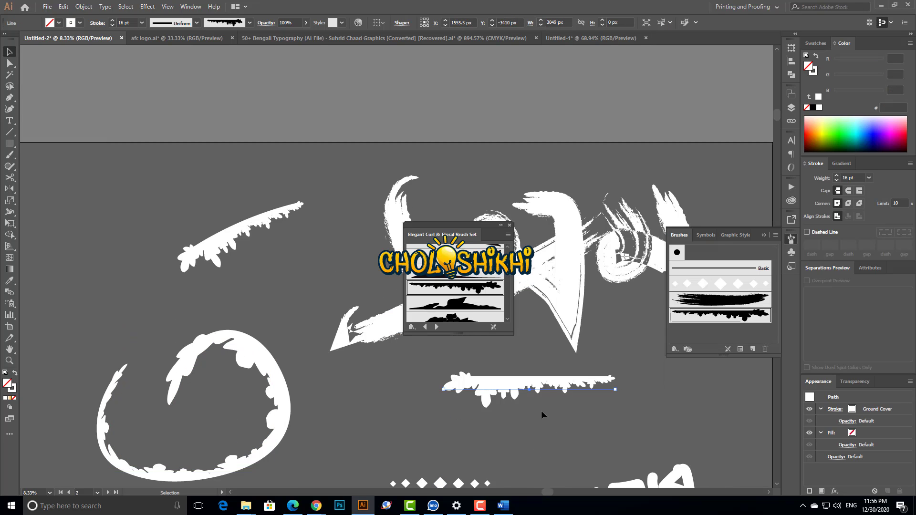
click(457, 307)
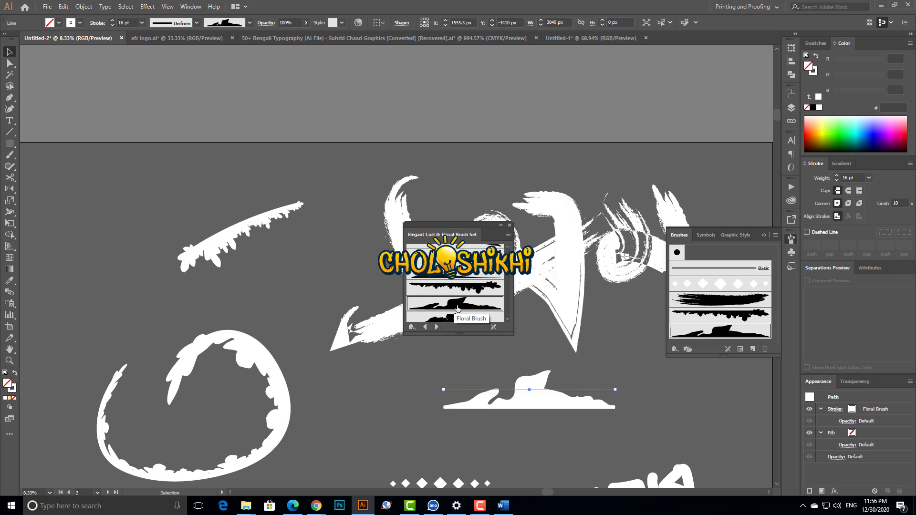
scroll(466, 310, down, 2)
click(458, 289)
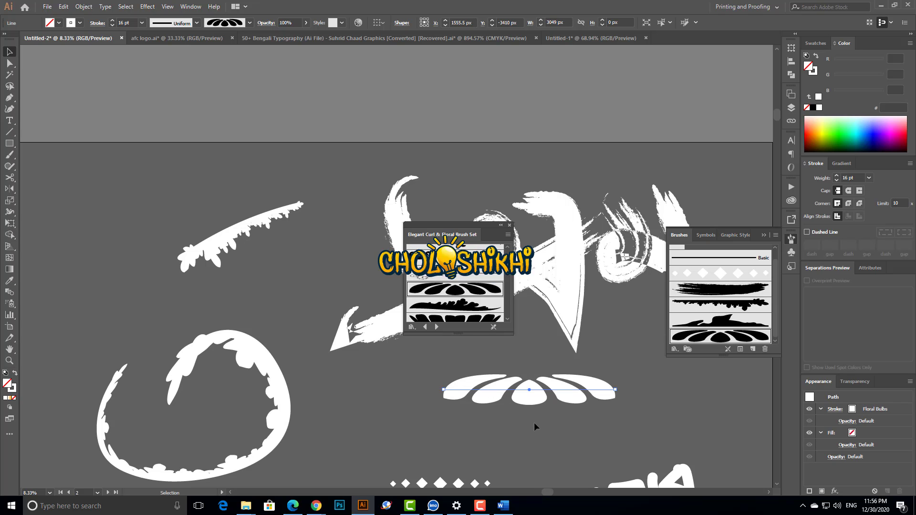
click(458, 307)
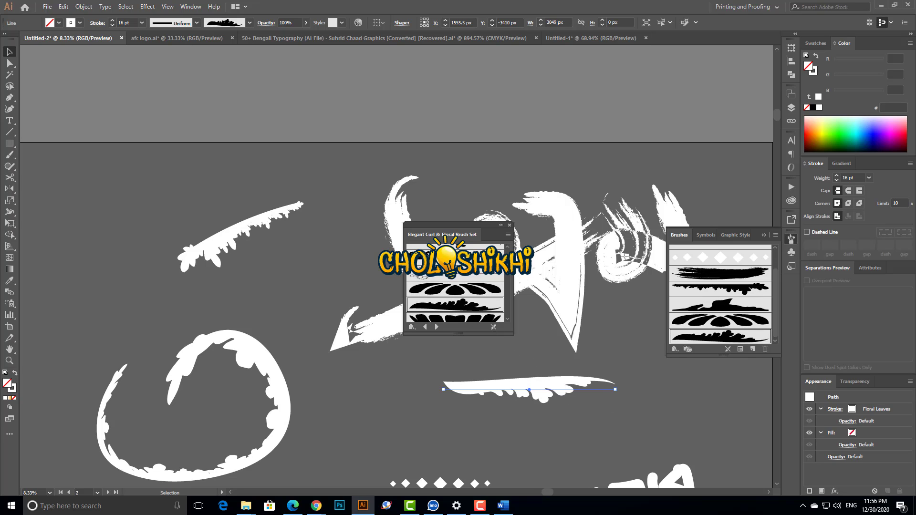
click(456, 250)
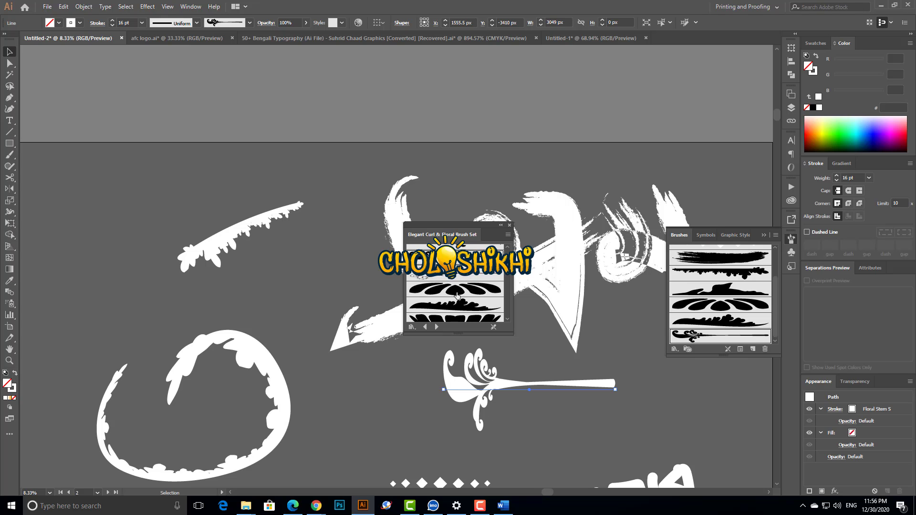
Step: Apply the Fleur Di Li brush to the horizontal line and move the line down and slightly to the right
click(455, 277)
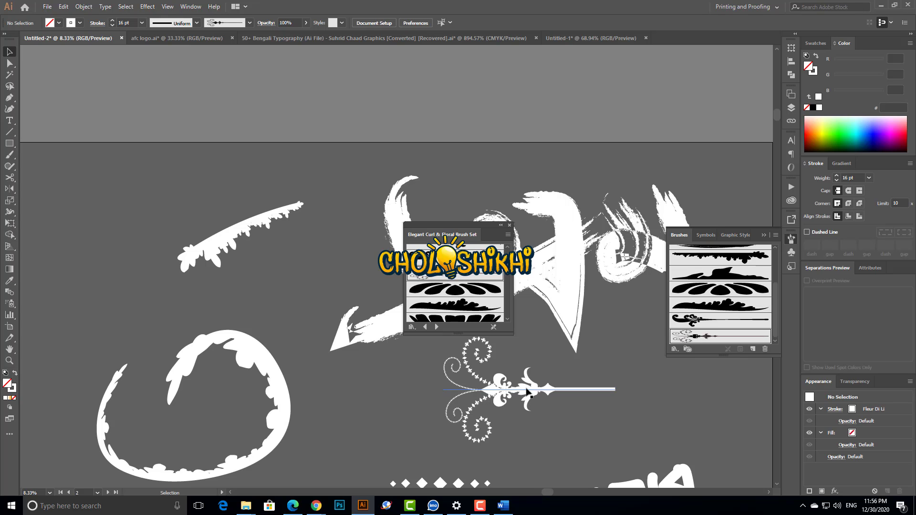
mouse_move(524, 390)
mouse_down()
mouse_move(601, 420)
mouse_move(601, 391)
mouse_move(538, 411)
mouse_up()
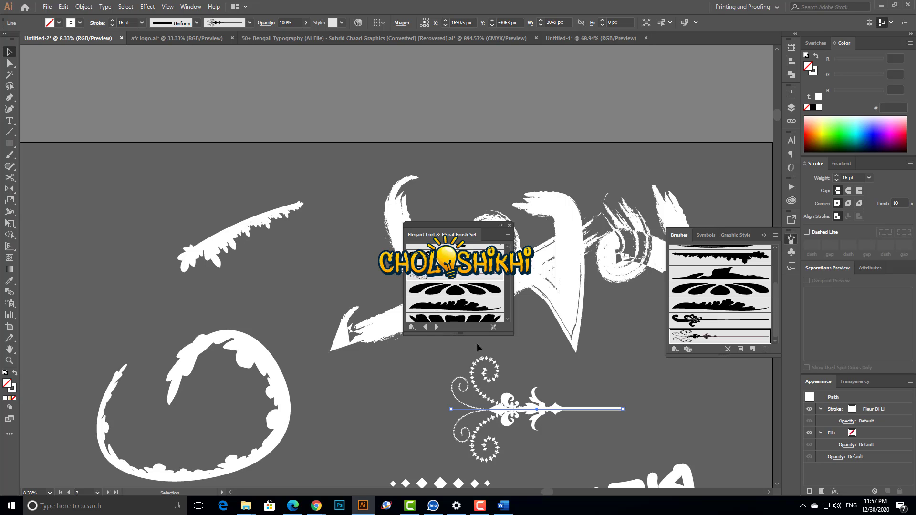
scroll(464, 289, up, 3)
scroll(491, 281, down, 4)
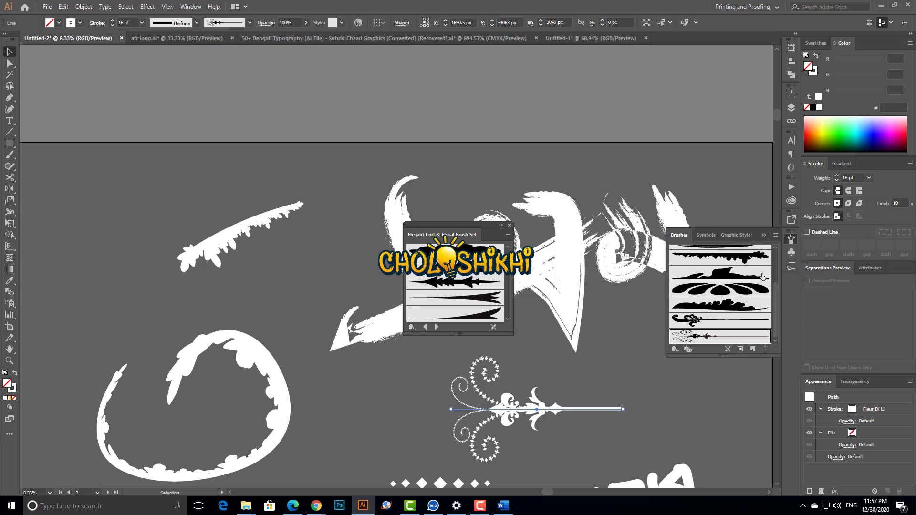
Step: Close the Elegant Curl & Floral Brush Set library
click(190, 7)
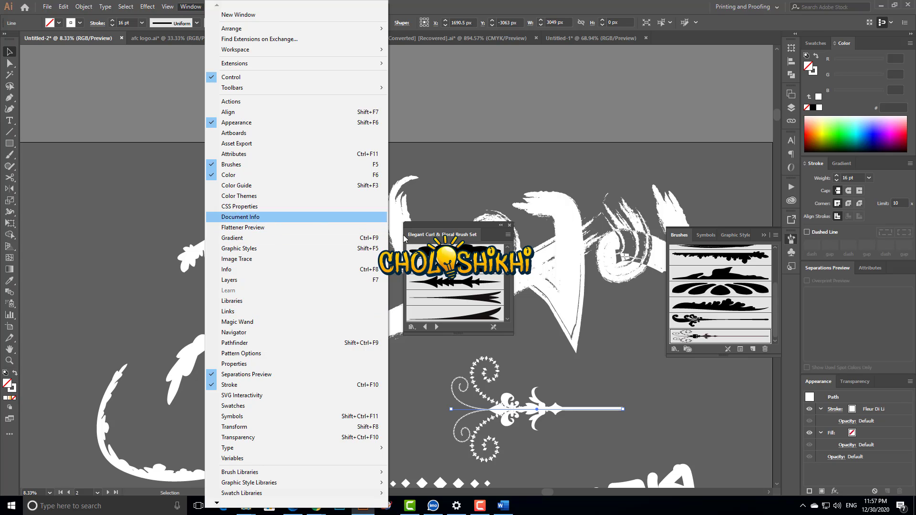
click(463, 227)
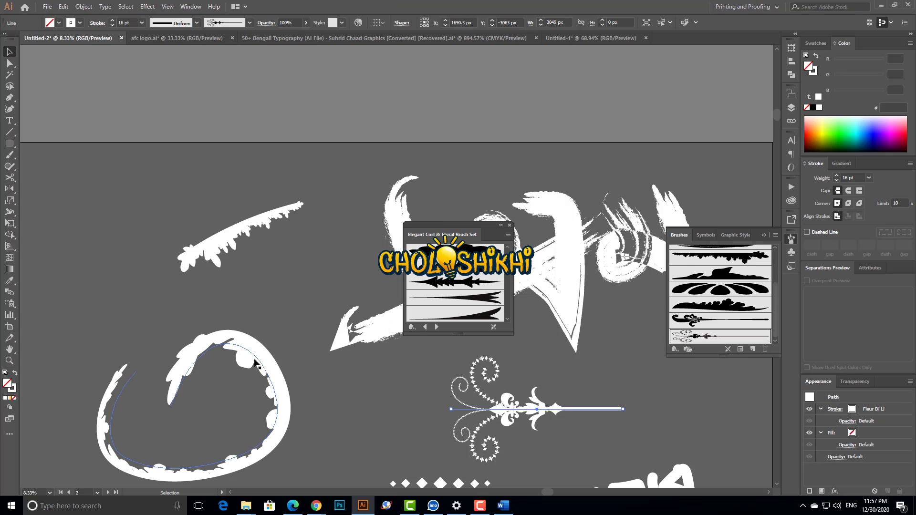
click(510, 226)
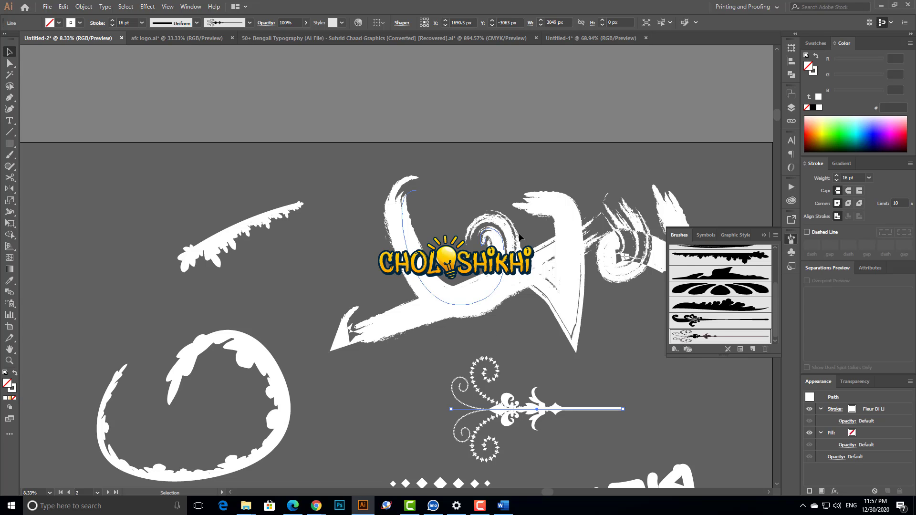
click(190, 8)
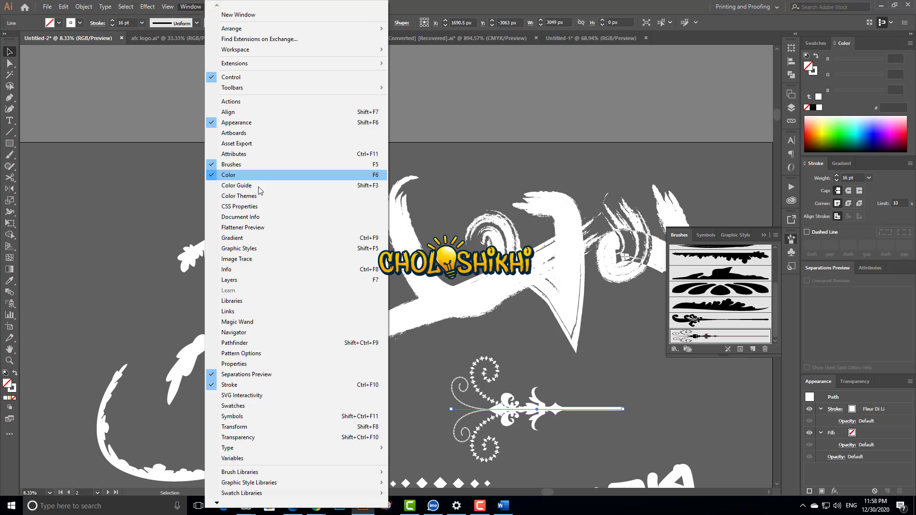
click(409, 206)
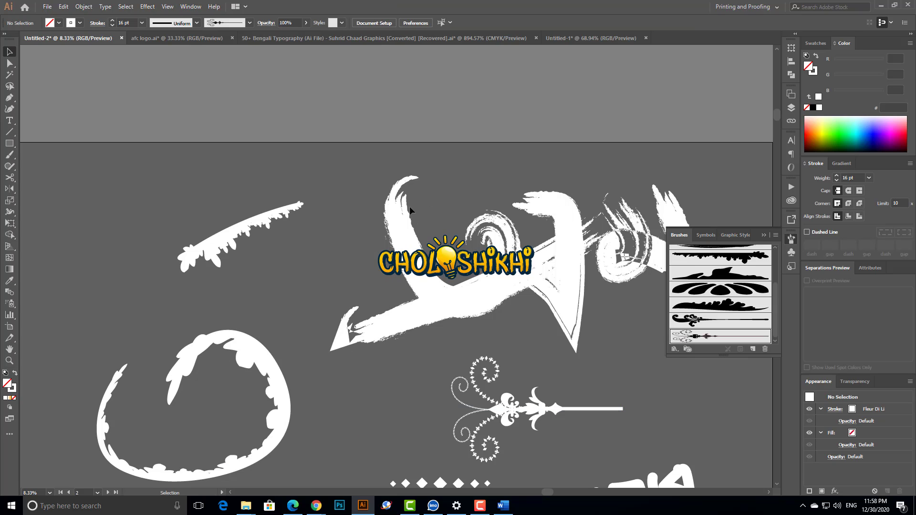
drag(306, 242, 306, 242)
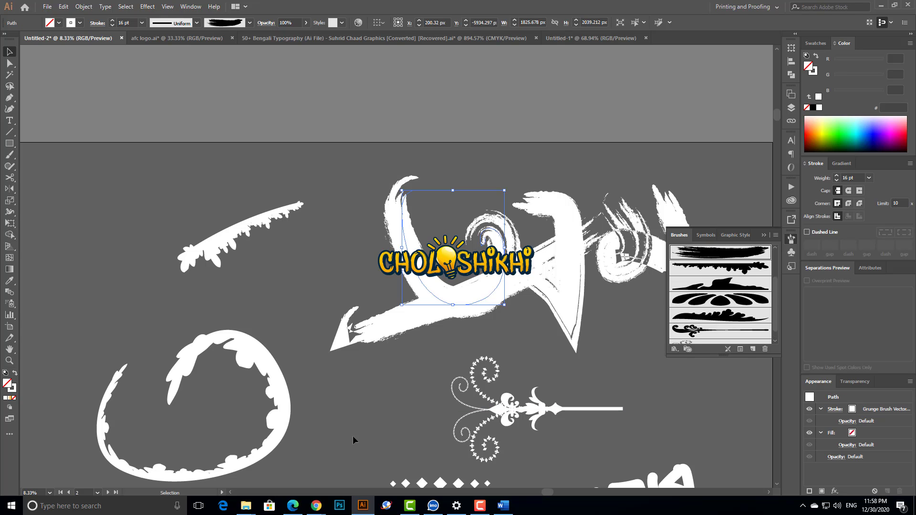
Step: Switch to the Freepik page in Chrome and examine the related mandala and luxury ornament designs
mouse_move(318, 509)
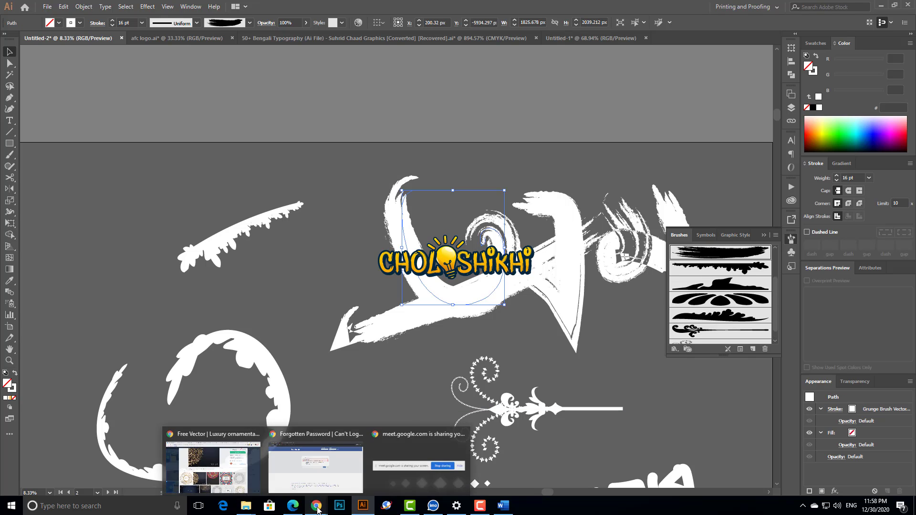
click(246, 477)
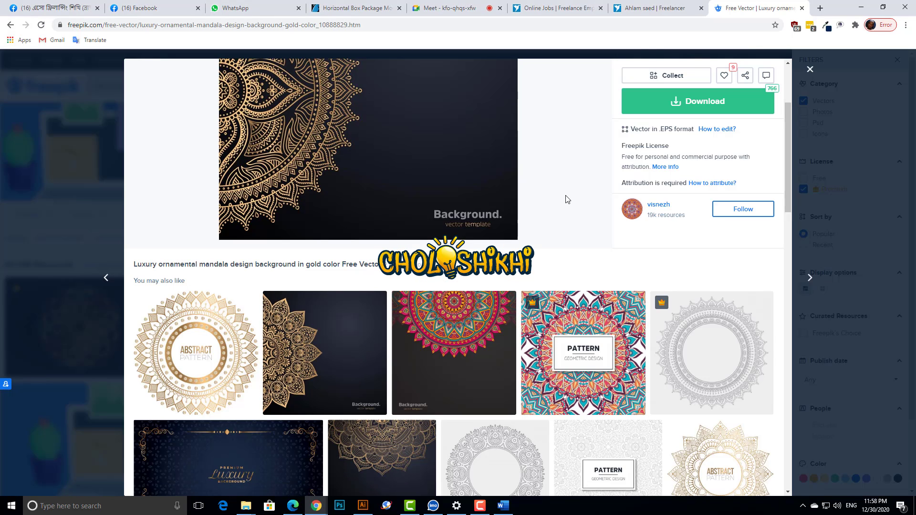
scroll(556, 289, down, 5)
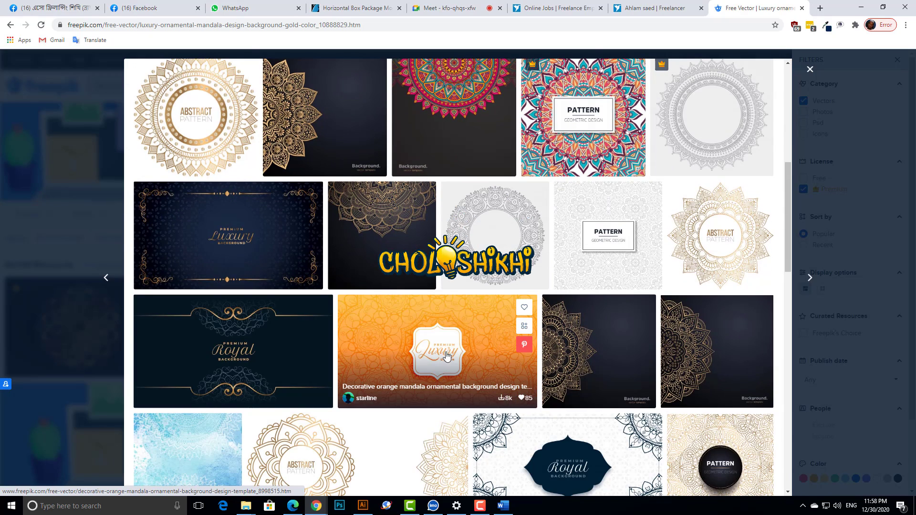
Step: Scan more mandala and luxury ornament designs on Freepik, then check the Facebook page and the Google Meet call
scroll(456, 382, down, 3)
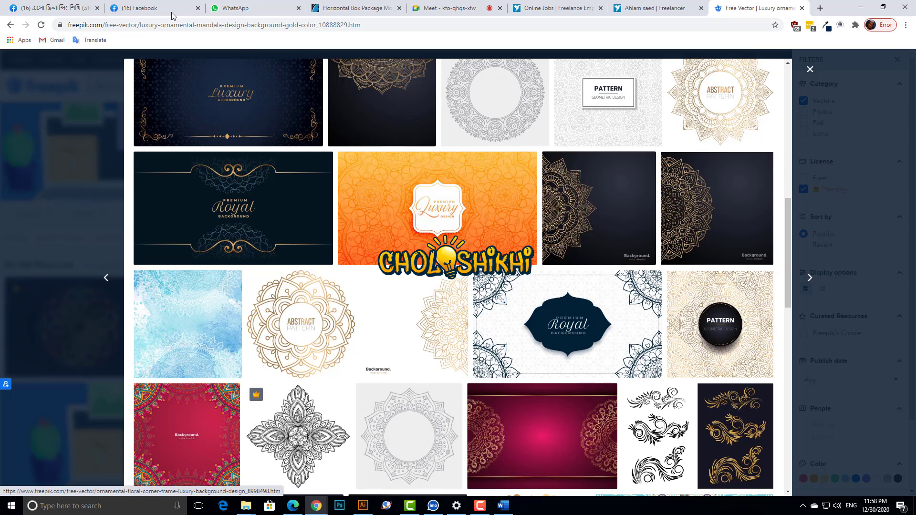
click(147, 5)
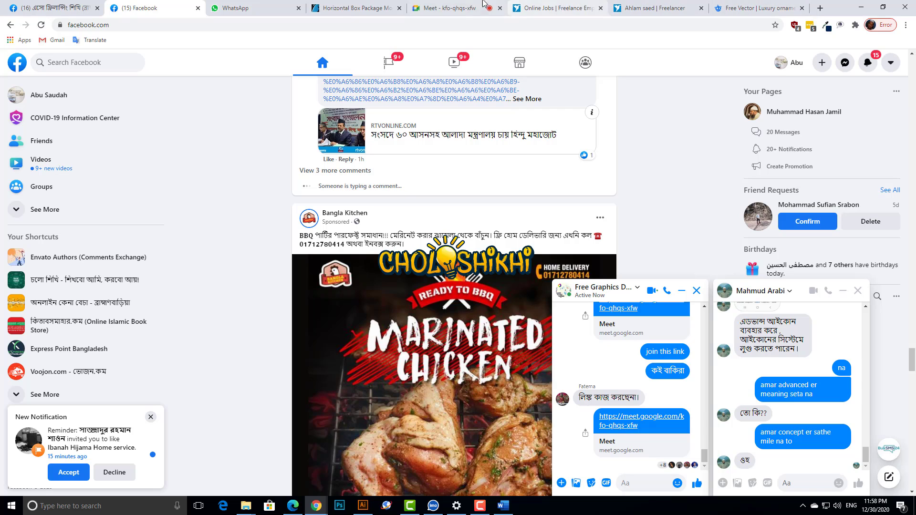
click(468, 5)
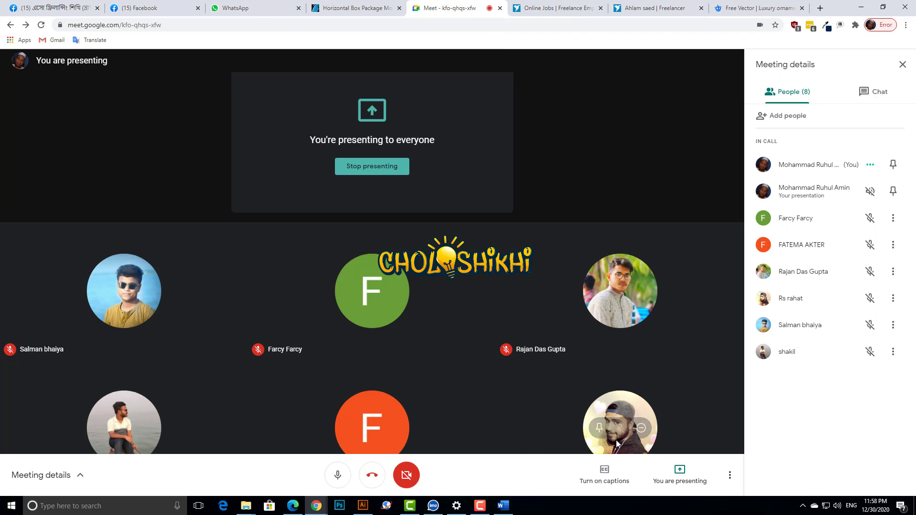
Step: Switch to Illustrator's afc logo.ai document and move the lower loose orange figure off the artboard's lower-right corner
click(363, 506)
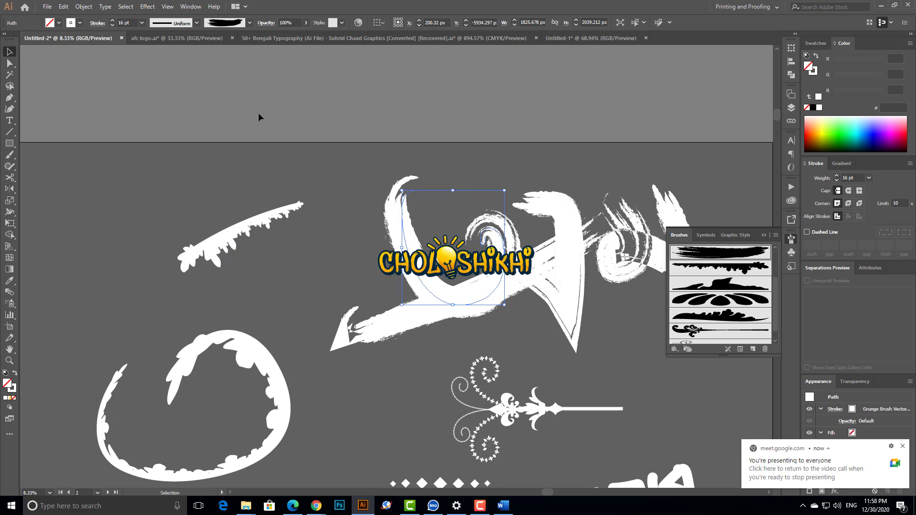
click(279, 38)
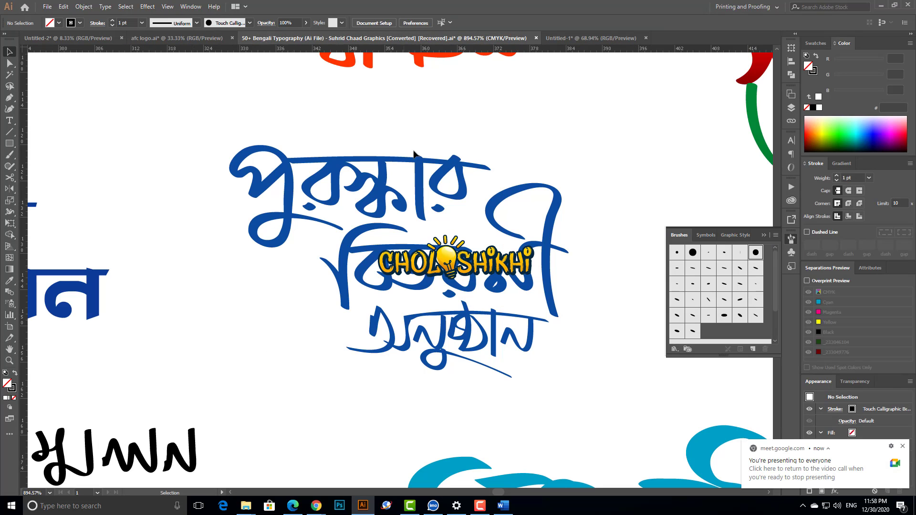
click(187, 41)
scroll(306, 224, up, 2)
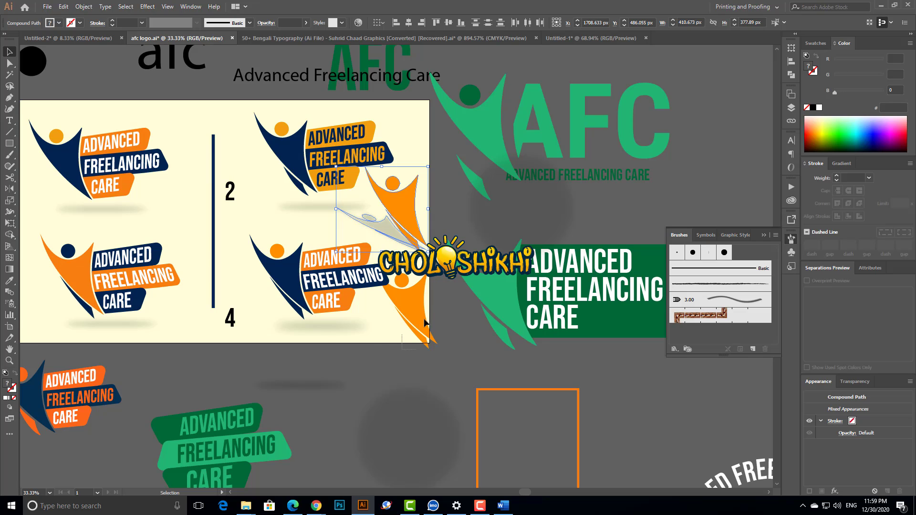
drag(426, 316, 471, 356)
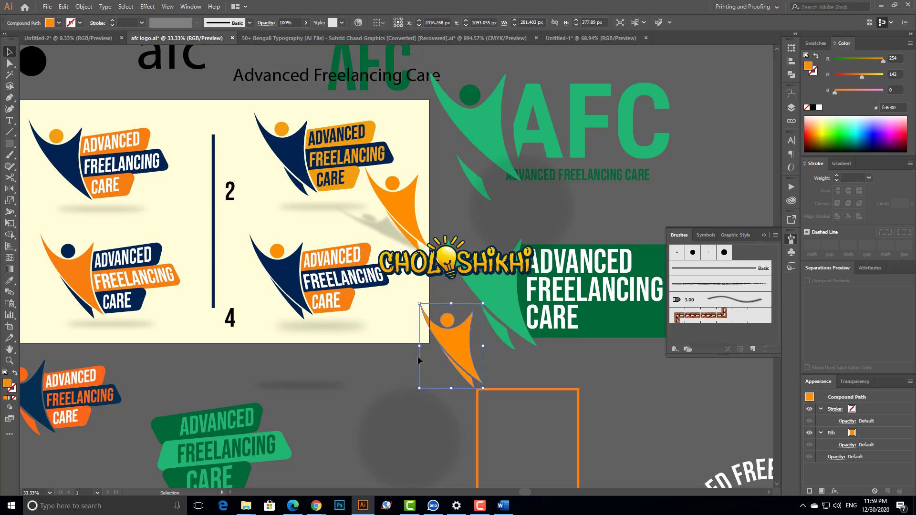
click(421, 364)
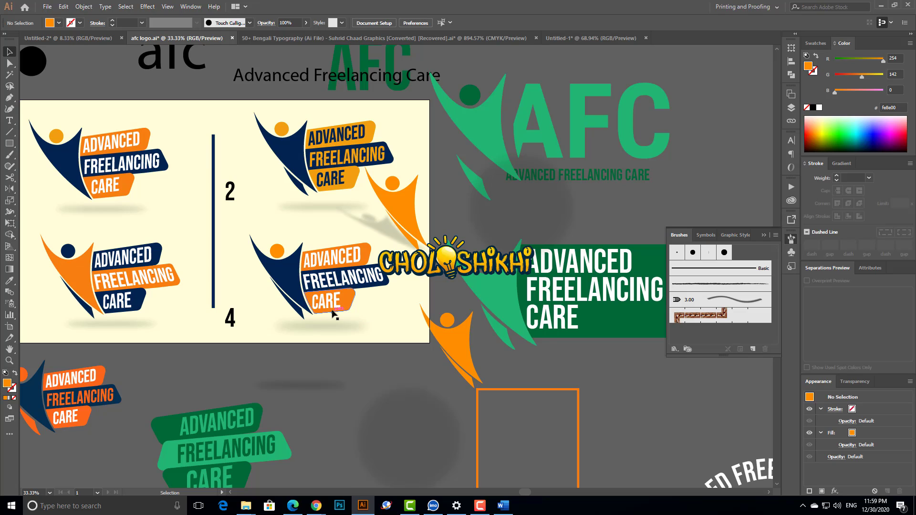
Step: Review the green AFC lettering, the Bengali typography file and the green magnifying-glass Bishuddho logos in Untitled-1
click(559, 130)
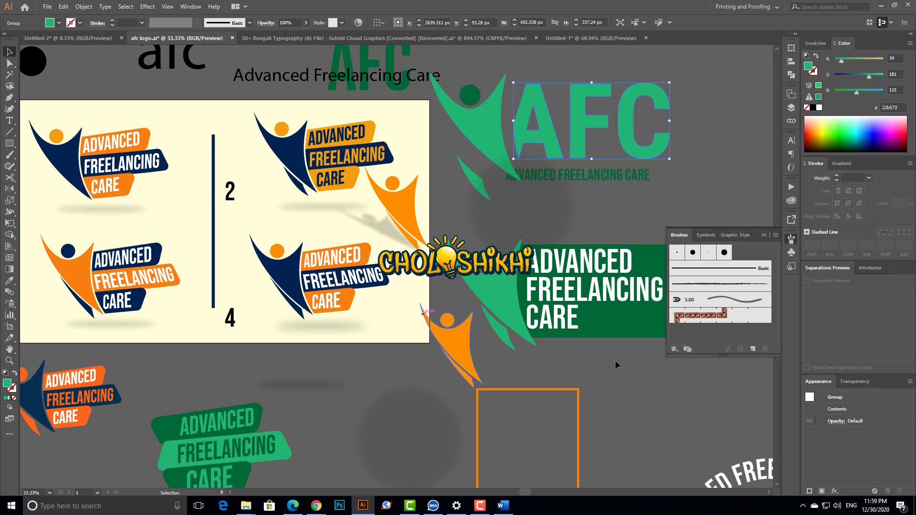
click(269, 38)
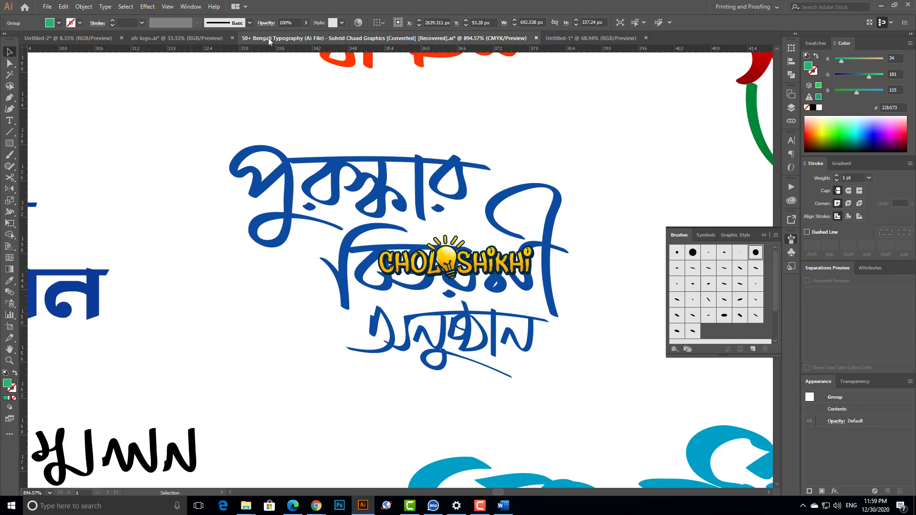
click(574, 31)
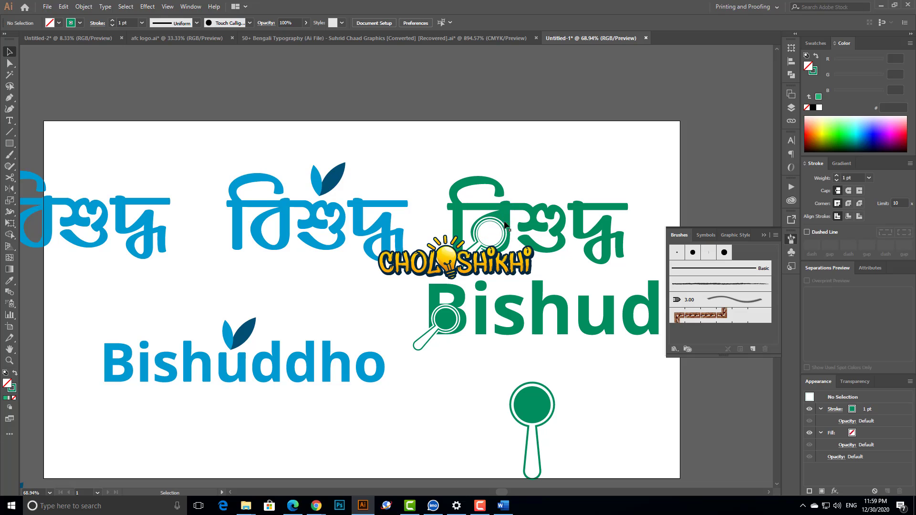
scroll(482, 300, down, 4)
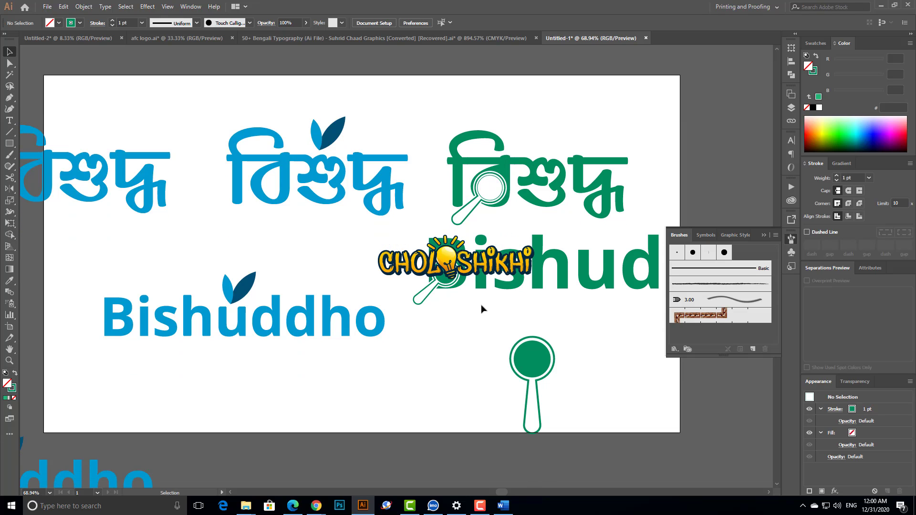
drag(442, 105, 579, 301)
click(437, 342)
scroll(502, 251, up, 1)
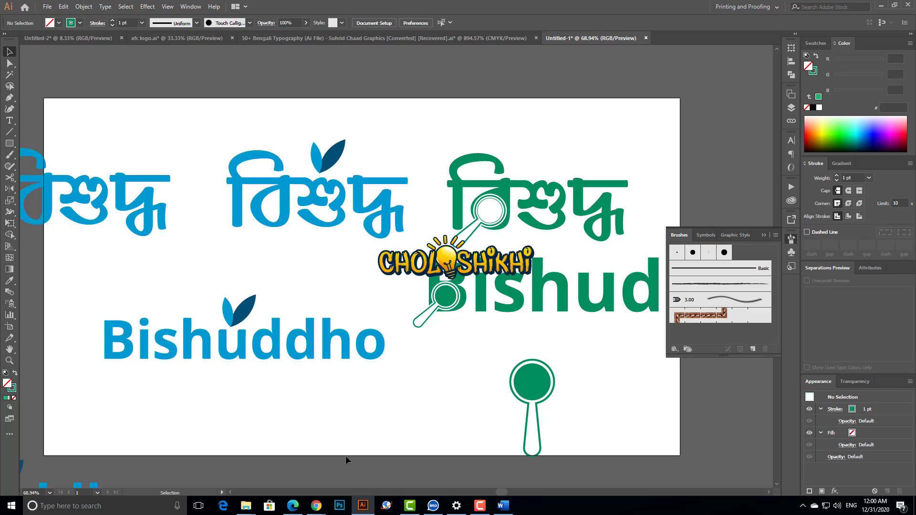
mouse_move(317, 506)
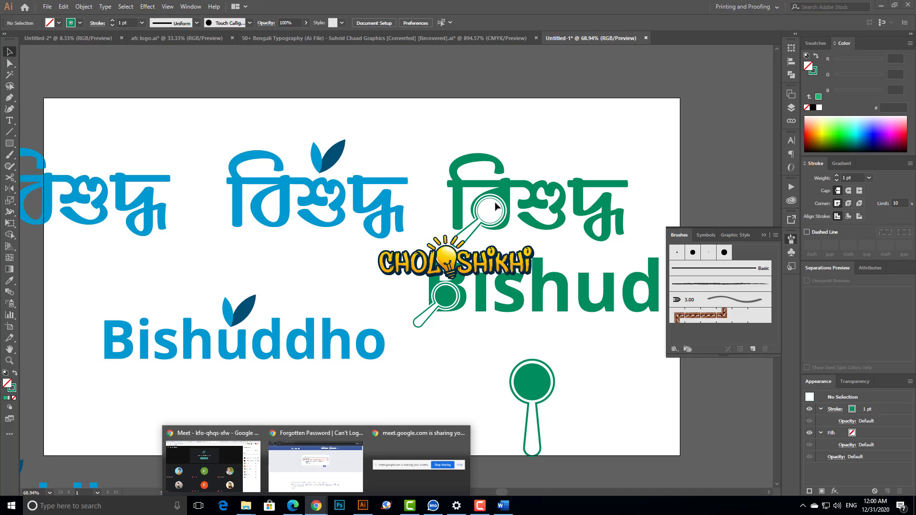
Step: Draw a square about 188 px wide with a green fill and no stroke, and move it over the artboard's upper-right edge
click(10, 145)
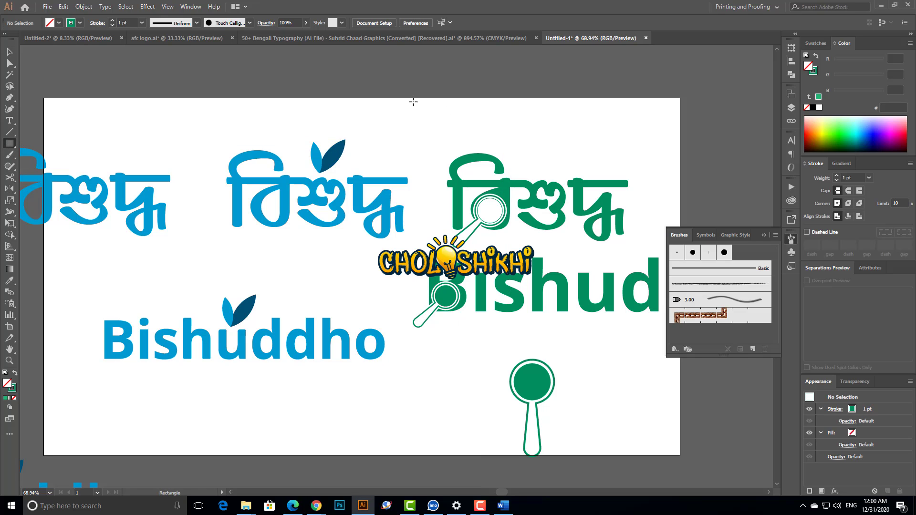
drag(413, 98, 470, 178)
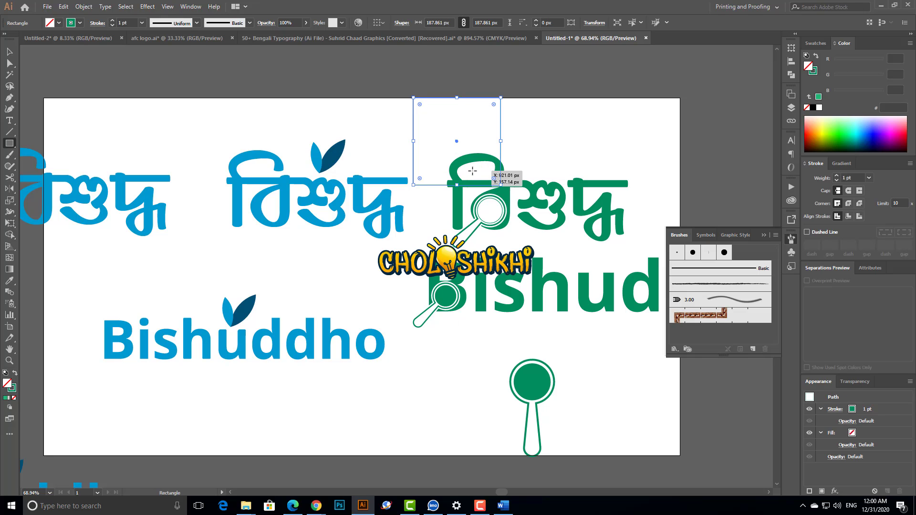
key(shift+x)
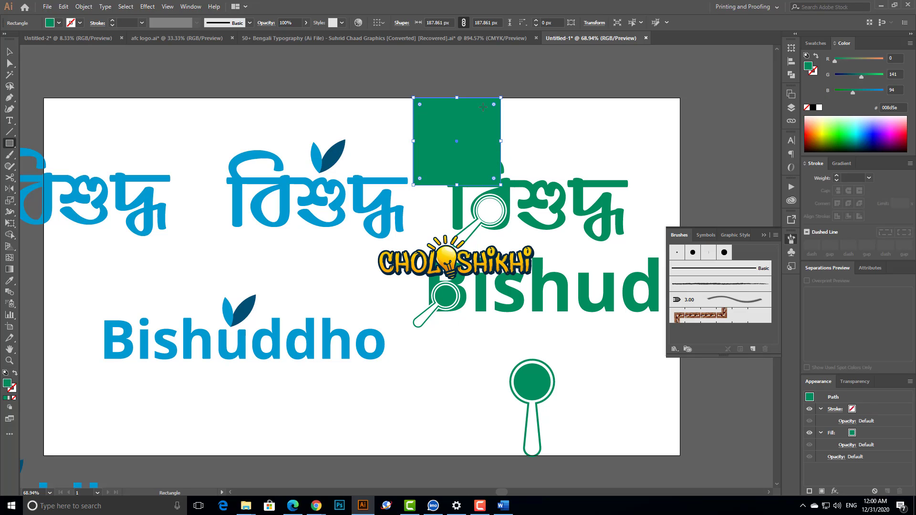
key(v)
drag(502, 179, 669, 111)
scroll(668, 111, up, 2)
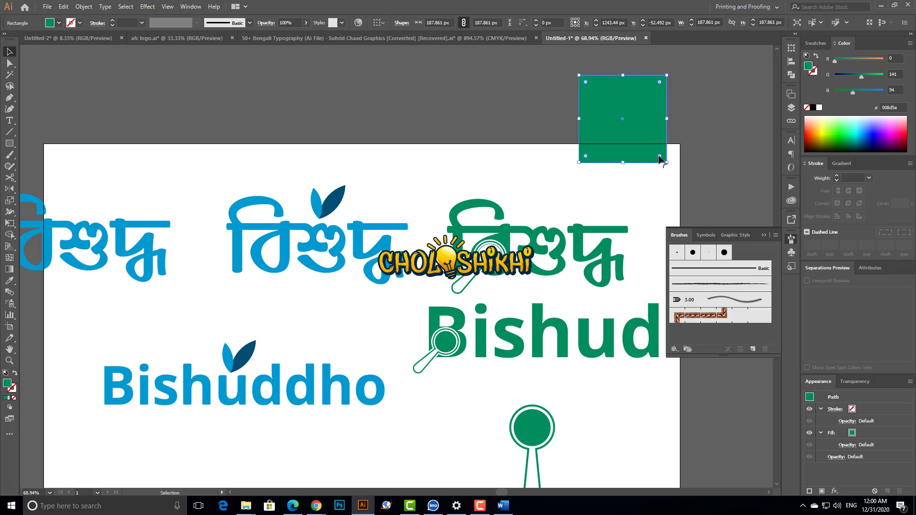
Step: Fully round three corners of the green square, keeping the upper-left one sharp, and rotate it 45° clockwise into an upright droplet
click(660, 83)
shift+click(660, 155)
drag(586, 156, 555, 20)
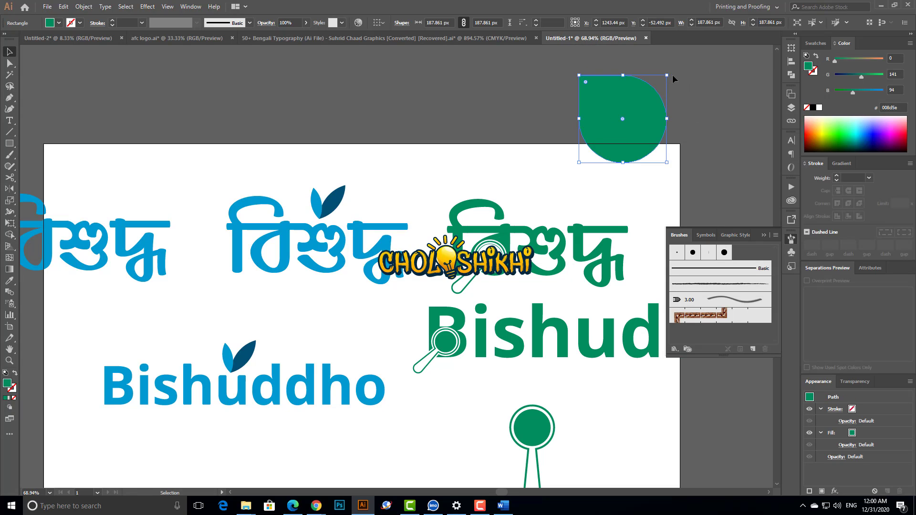
drag(673, 75, 638, 82)
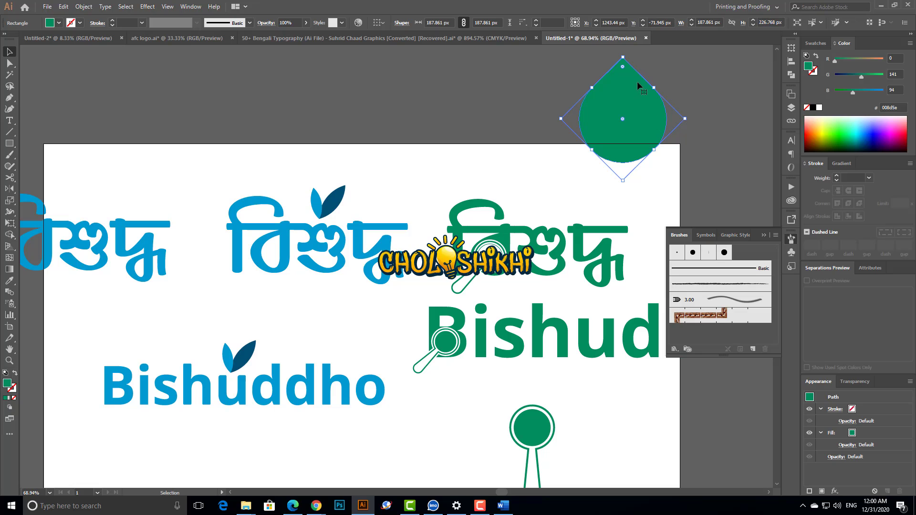
click(683, 159)
Step: Move the droplet above the artboard over the green Bengali wordmark, trying and undoing an upside-down turn
scroll(688, 176, up, 2)
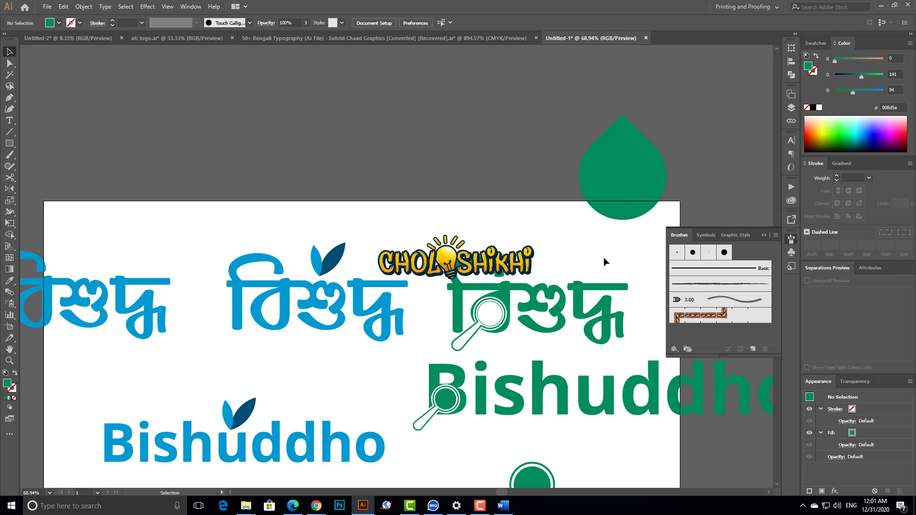
drag(642, 154, 517, 168)
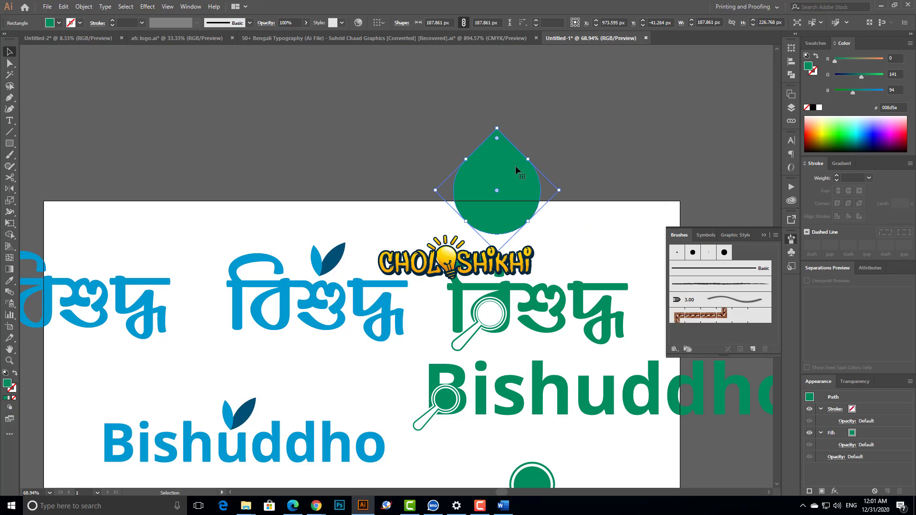
click(498, 128)
drag(500, 129, 506, 376)
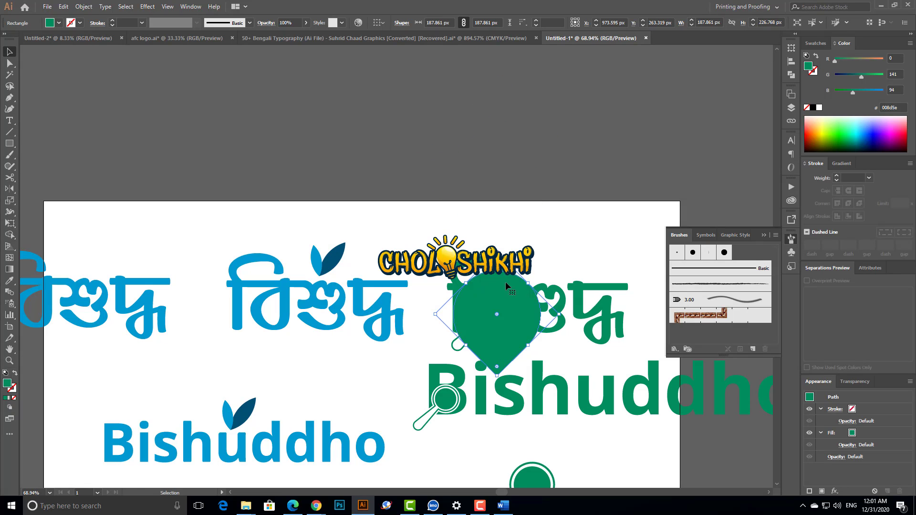
key(ctrl+z)
drag(502, 176, 541, 127)
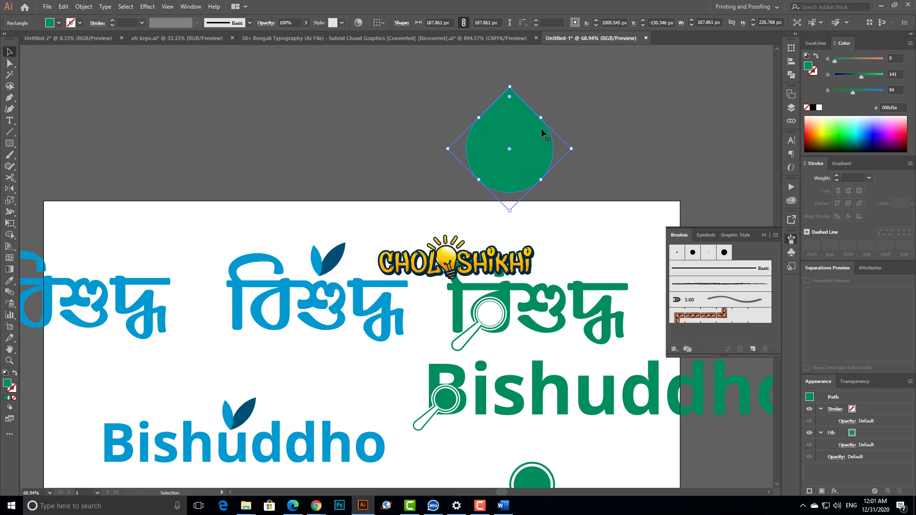
click(609, 150)
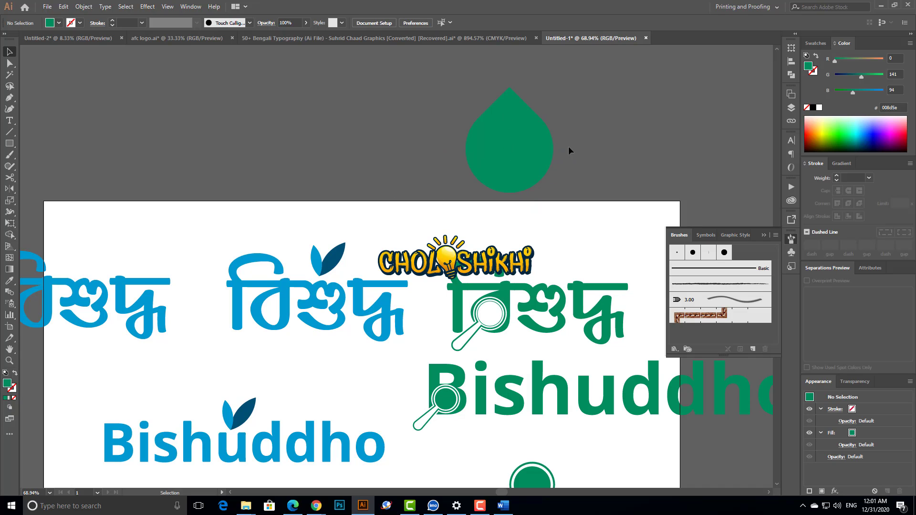
Step: Try to turn the droplet point-down again and undo the change
click(542, 136)
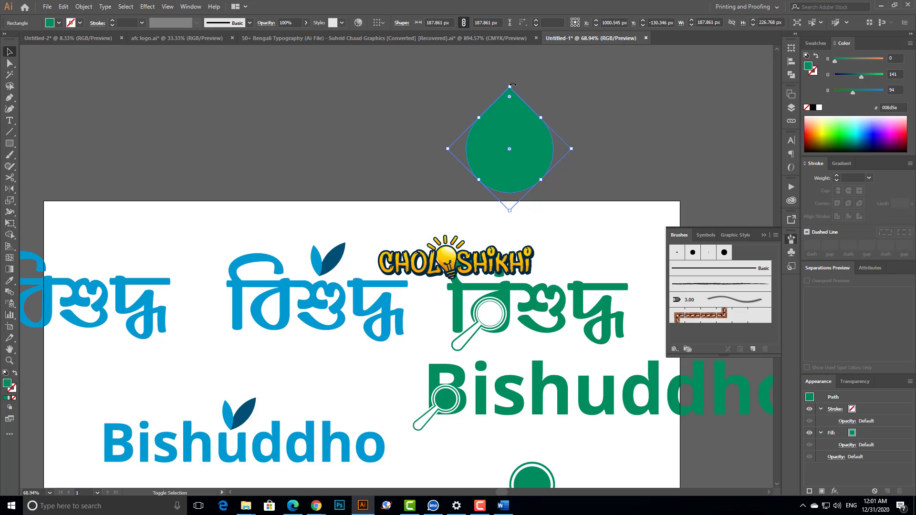
drag(511, 86, 508, 185)
key(ctrl+z)
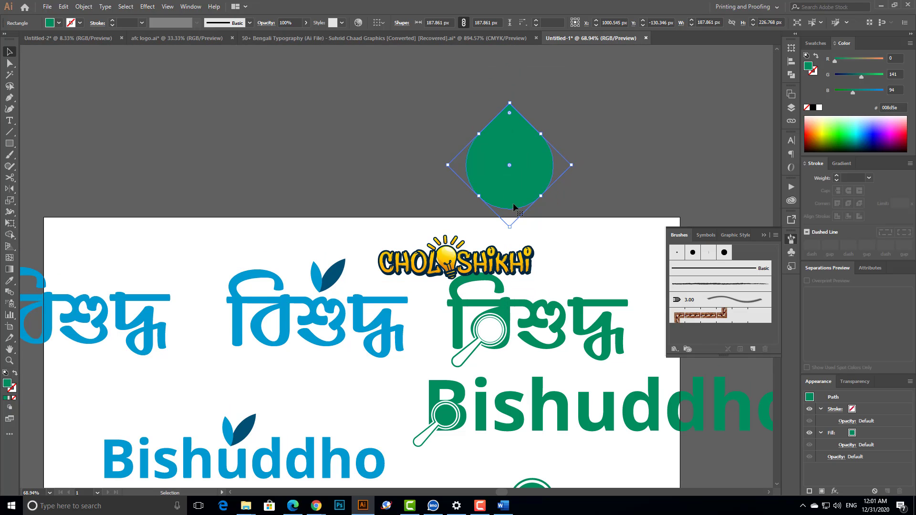
right_click(522, 151)
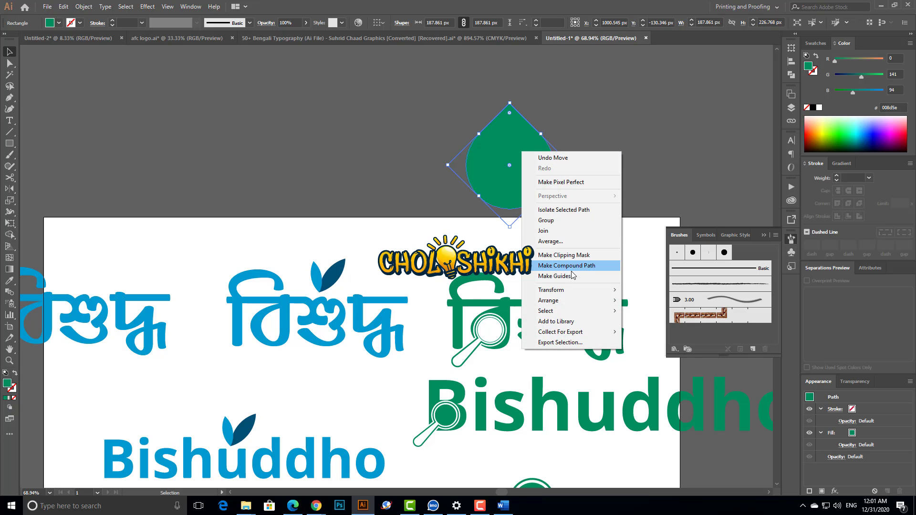
click(590, 124)
scroll(470, 405, down, 3)
scroll(507, 143, up, 1)
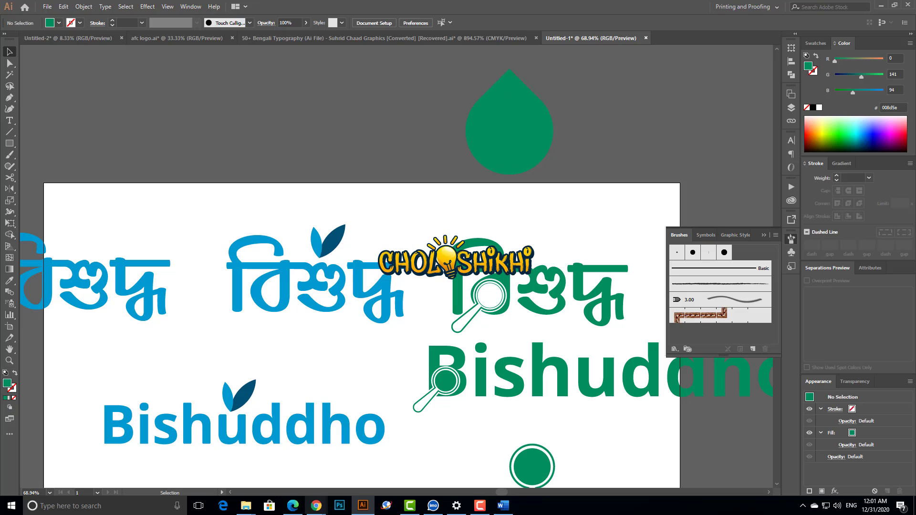
mouse_move(316, 505)
Step: Set the droplet fill's green value to 255 and move the droplet down across the artboard's top edge
click(508, 114)
drag(876, 76, 886, 75)
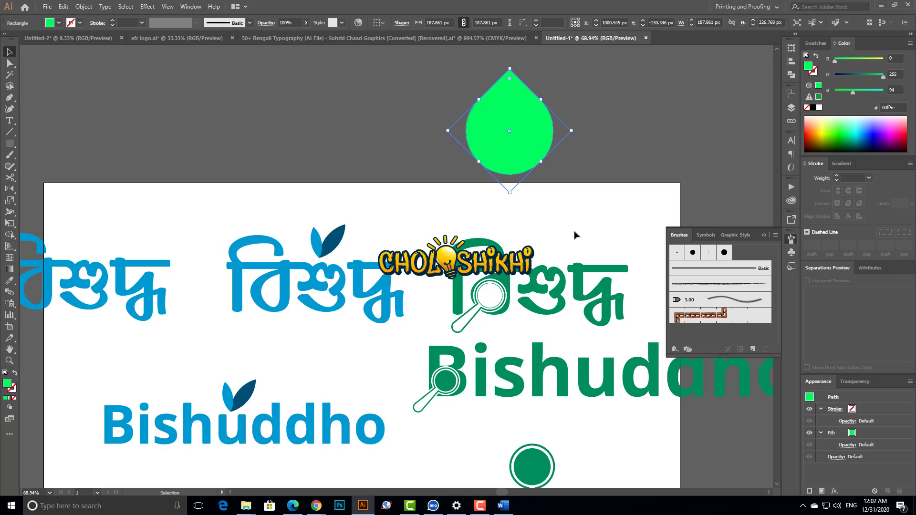
click(540, 263)
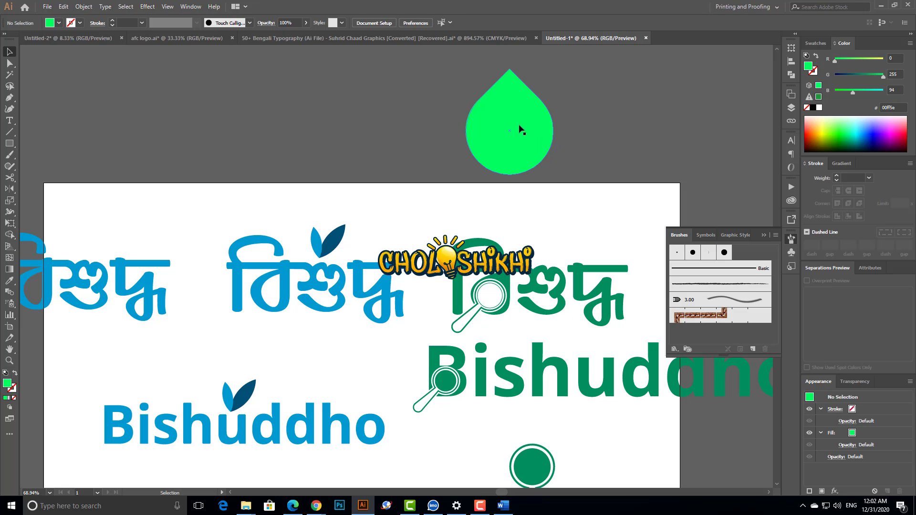
drag(521, 129, 521, 177)
click(576, 242)
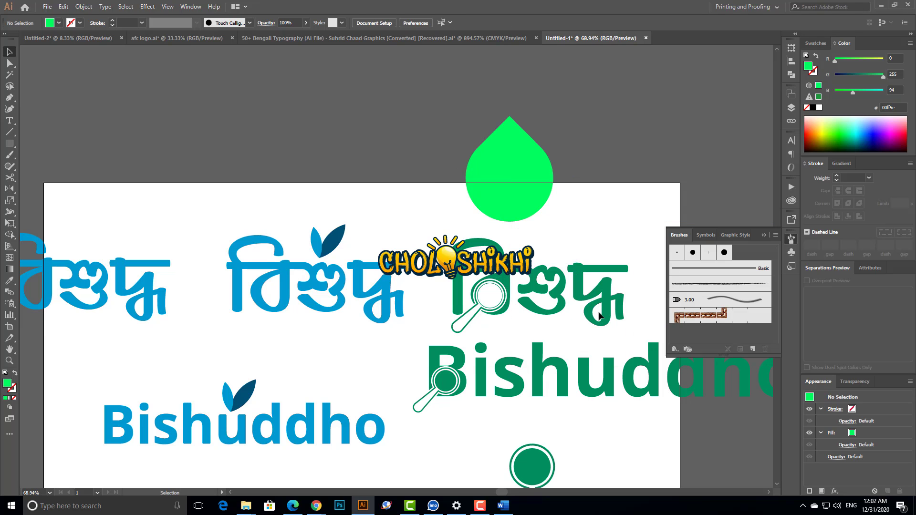
Step: Select the green droplet at the artboard's top edge and scale it up proportionally to about 704 px
scroll(577, 244, up, 1)
scroll(602, 317, down, 3)
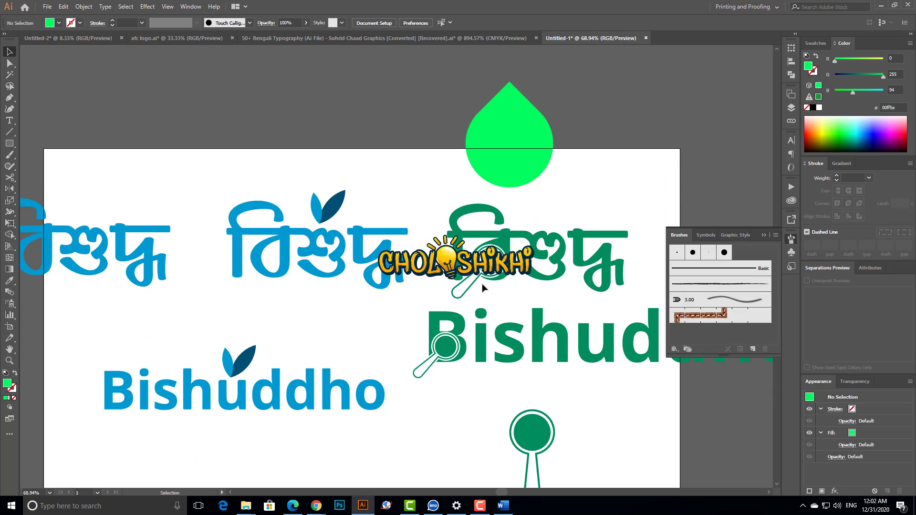
scroll(522, 208, up, 1)
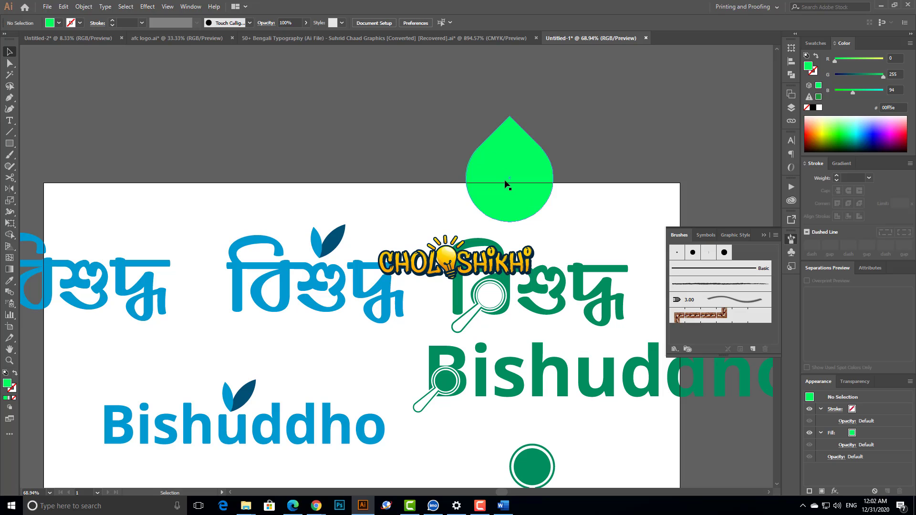
click(512, 180)
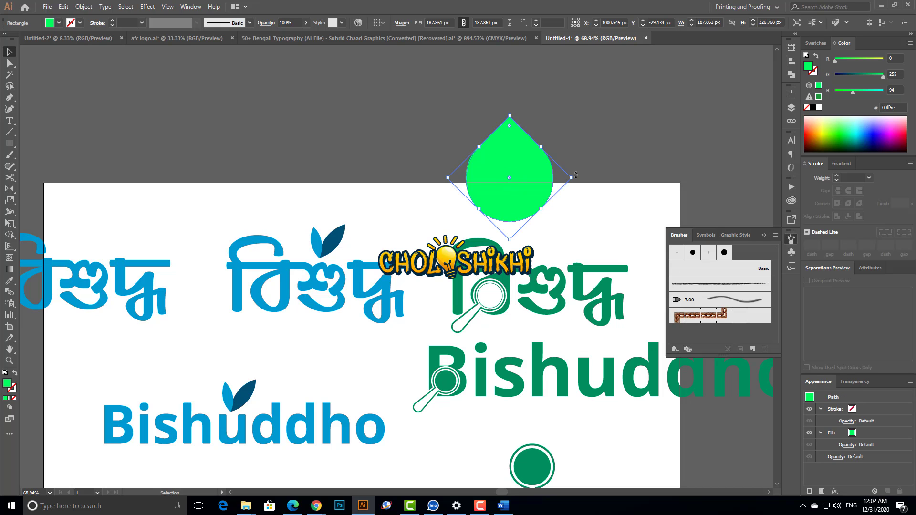
drag(576, 174, 741, 178)
scroll(563, 221, up, 1)
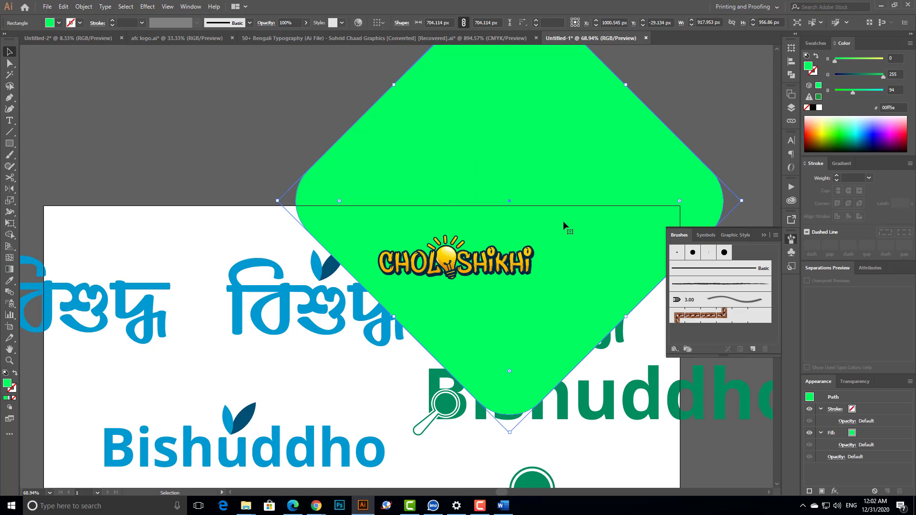
Step: Move the enlarged droplet up onto the empty canvas above the artboard
scroll(525, 219, up, 1)
drag(495, 218, 472, 145)
drag(506, 217, 536, 333)
scroll(557, 341, up, 8)
key(ctrl+minus)
key(ctrl+minus)
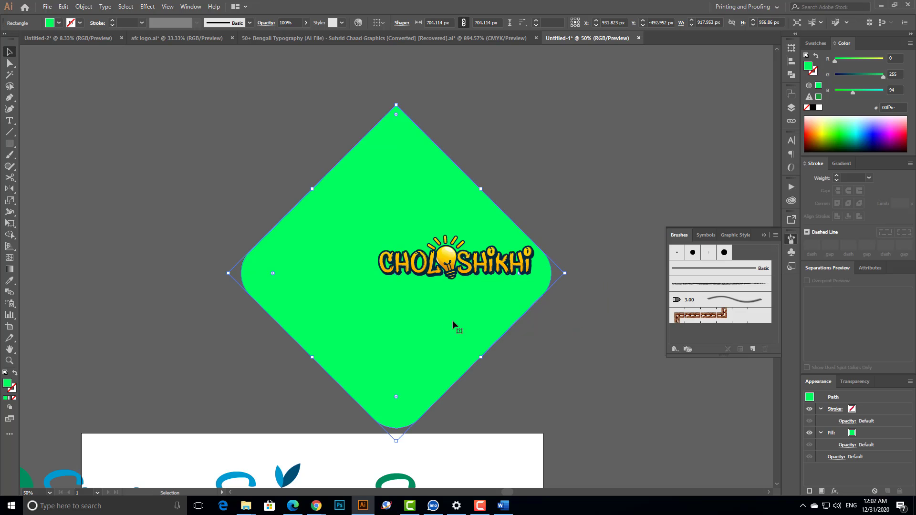
Step: Duplicate the droplet to its left and fill the copy with the dark green sampled from the Bengali wordmark
drag(452, 320, 116, 311)
scroll(326, 302, down, 3)
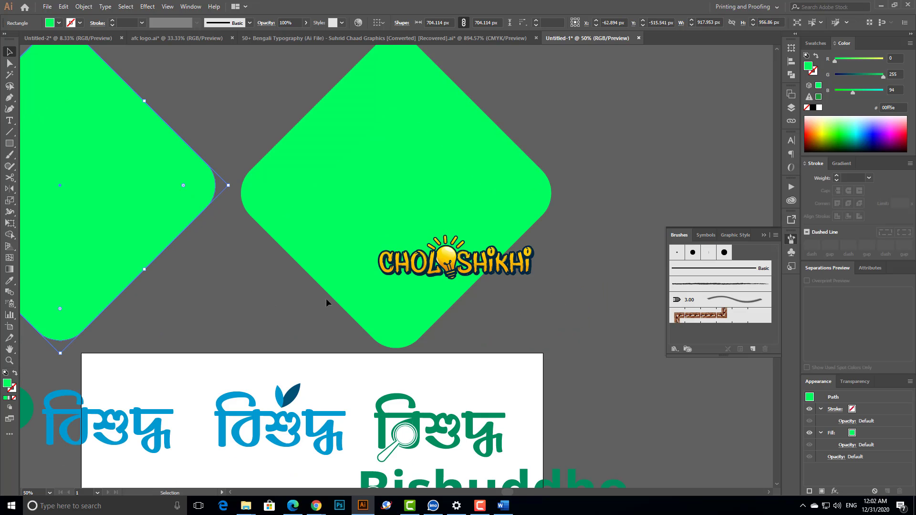
key(i)
click(427, 427)
drag(244, 391, 518, 425)
key(v)
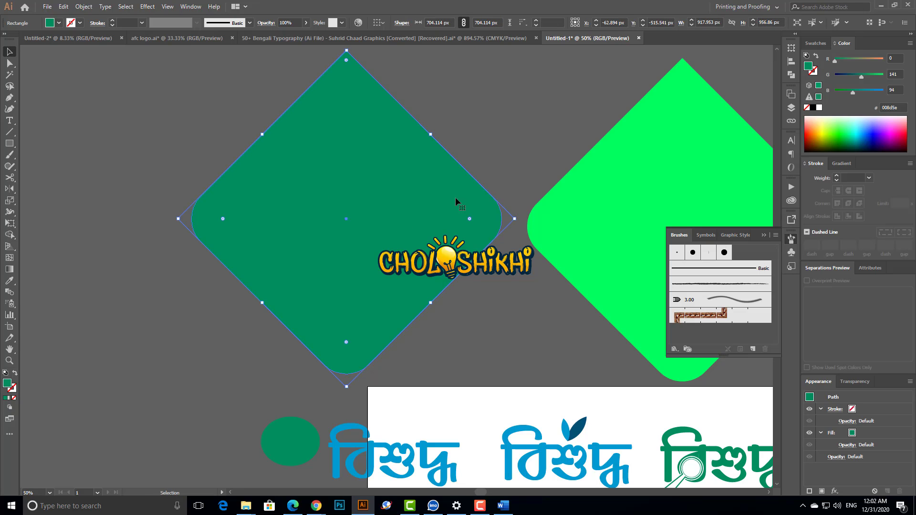
drag(440, 195, 423, 198)
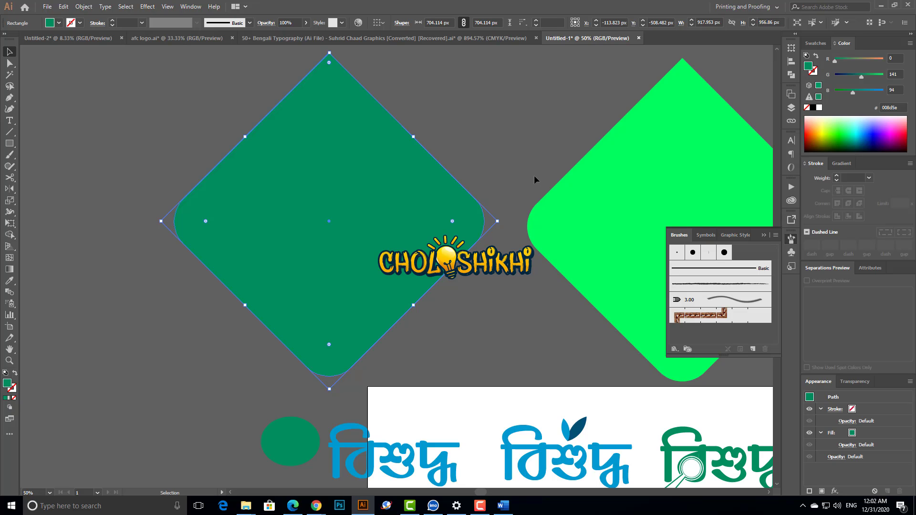
Step: Select both large droplets together, leaving the wordmarks and other logo pieces unselected
click(578, 277)
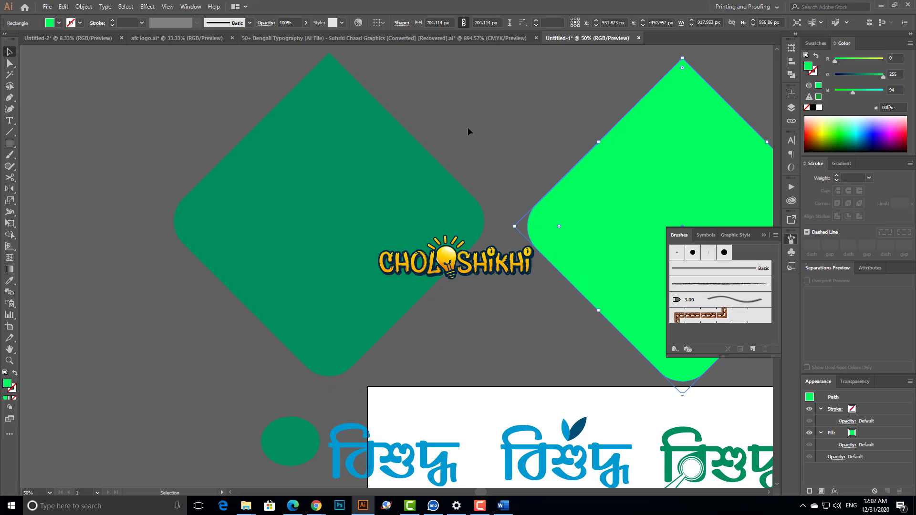
key(ctrl+a)
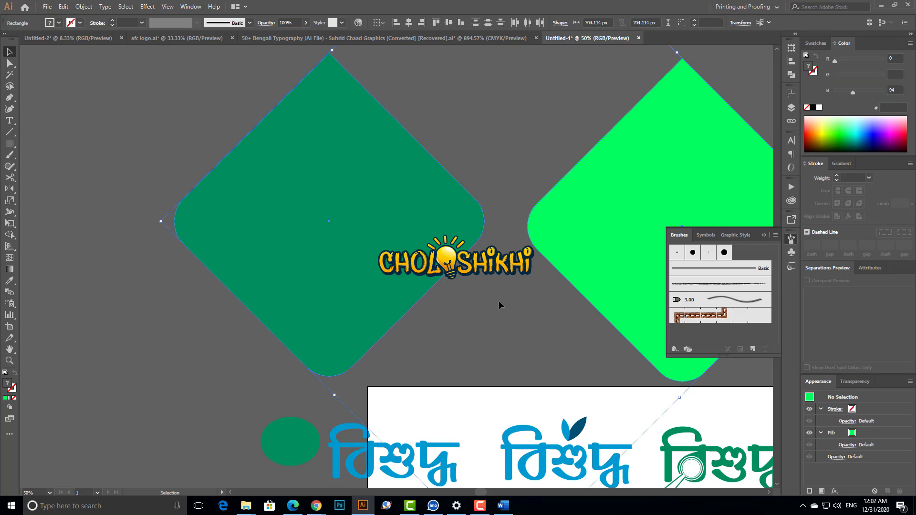
click(500, 301)
key(ctrl+a)
click(518, 279)
key(ctrl+a)
scroll(588, 305, down, 5)
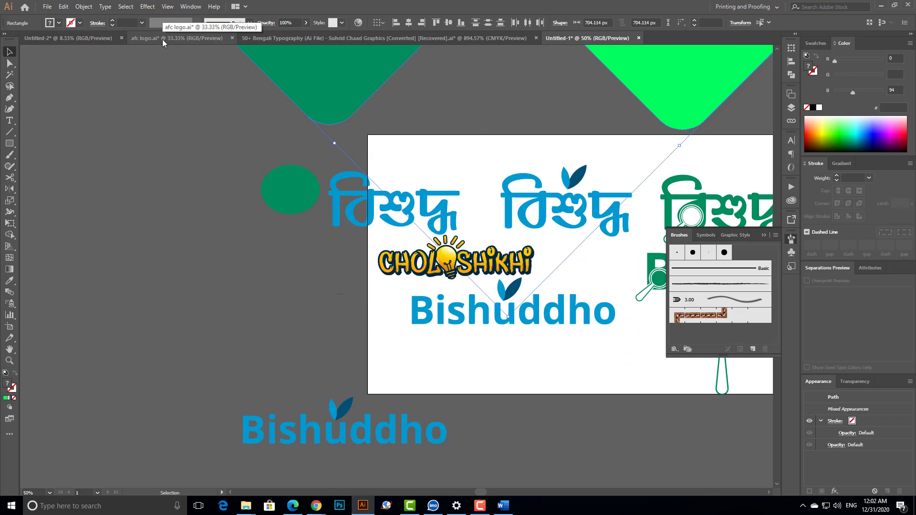
scroll(533, 209, up, 2)
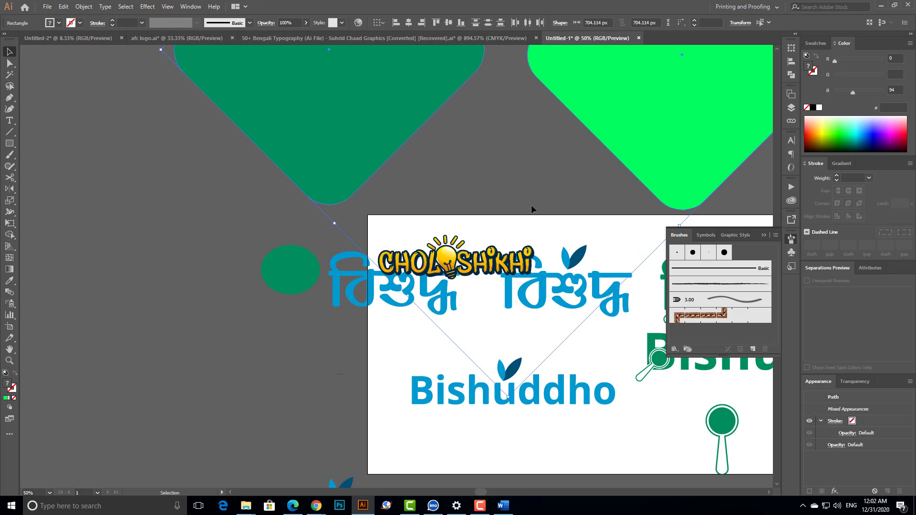
Step: Try magenta, red and medium green swatches as the fill of both droplets
click(819, 43)
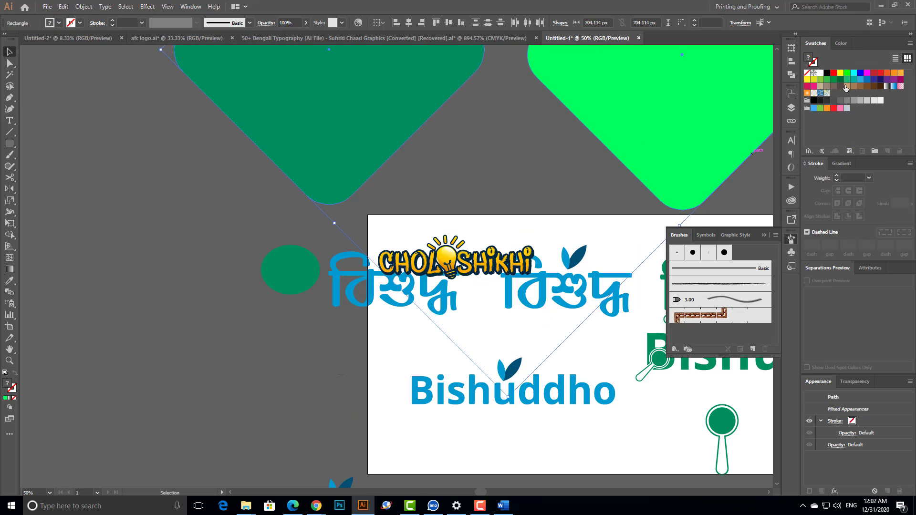
scroll(569, 213, up, 2)
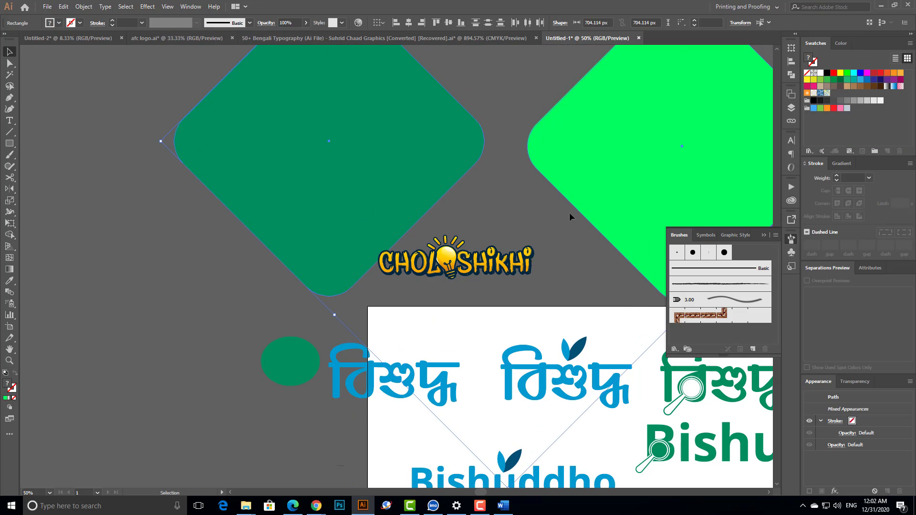
click(848, 86)
click(854, 79)
click(866, 73)
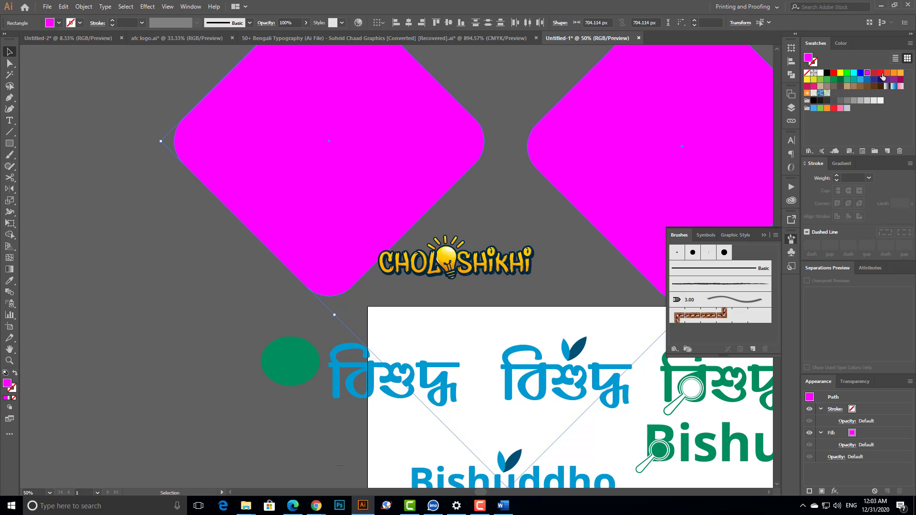
click(881, 72)
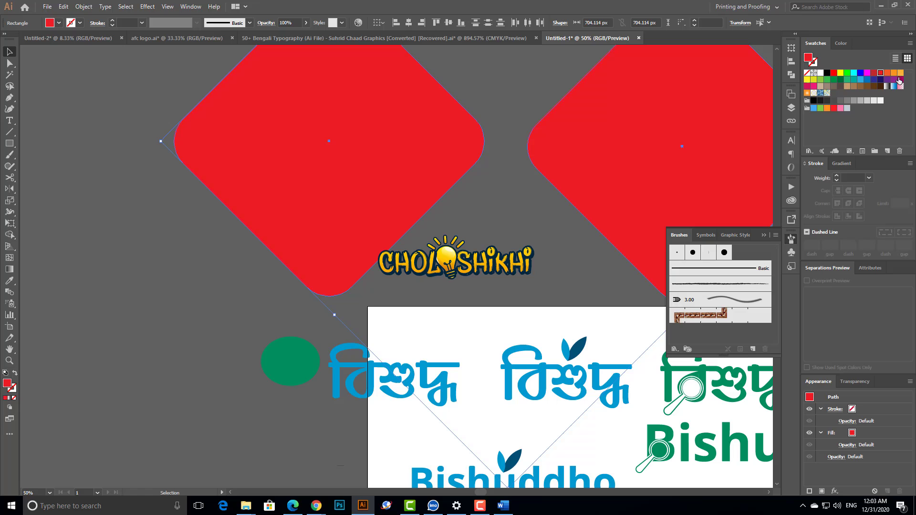
click(854, 79)
click(827, 79)
scroll(537, 203, up, 1)
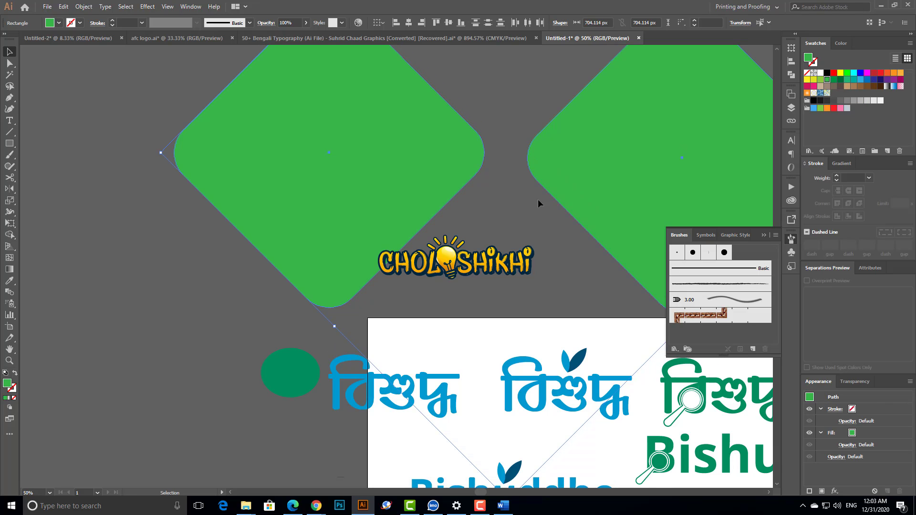
scroll(537, 199, up, 6)
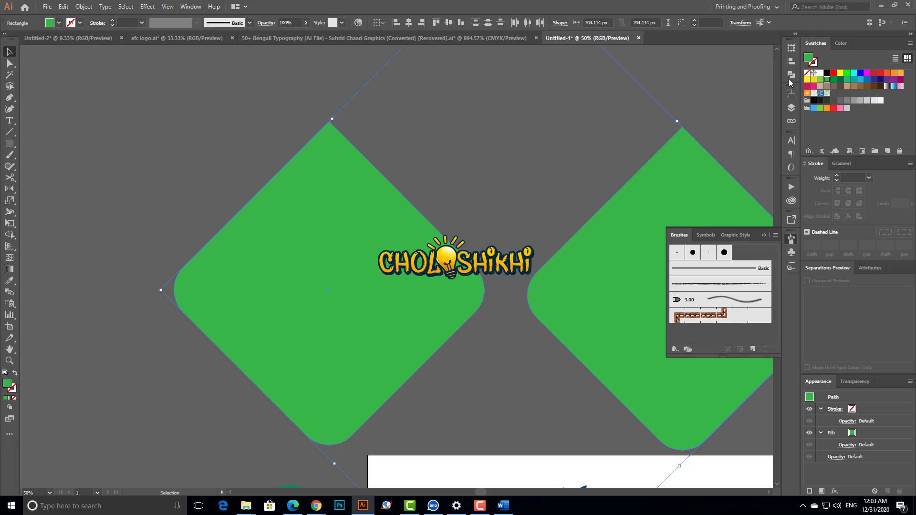
Step: Try bright green, cyan, medium green, blue and teal-green swatches on both droplets
click(847, 73)
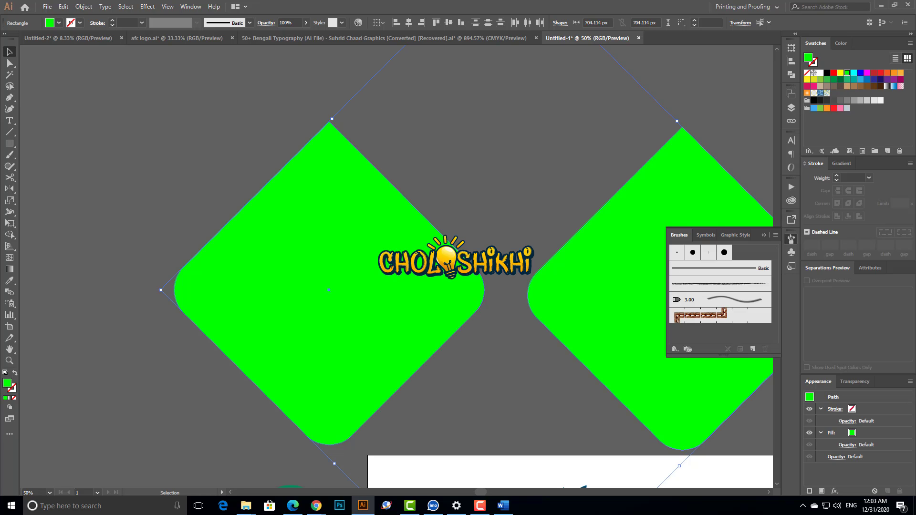
click(854, 73)
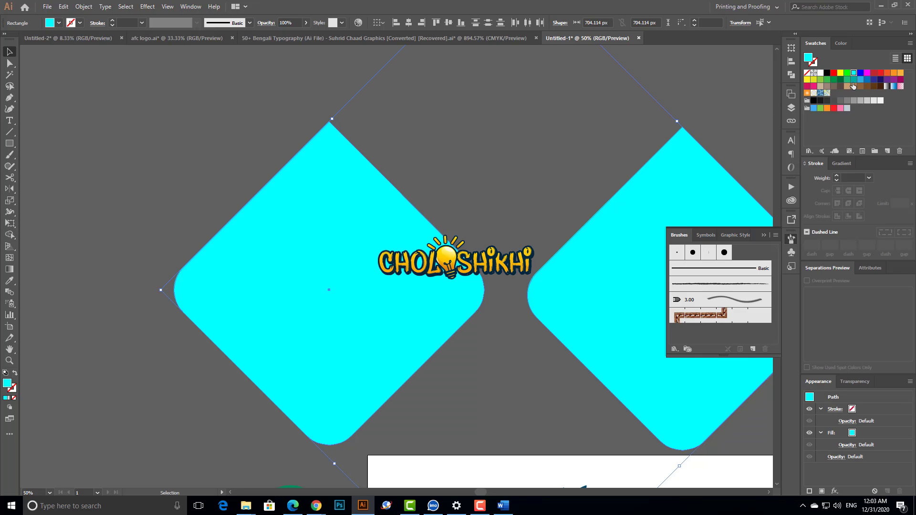
click(828, 79)
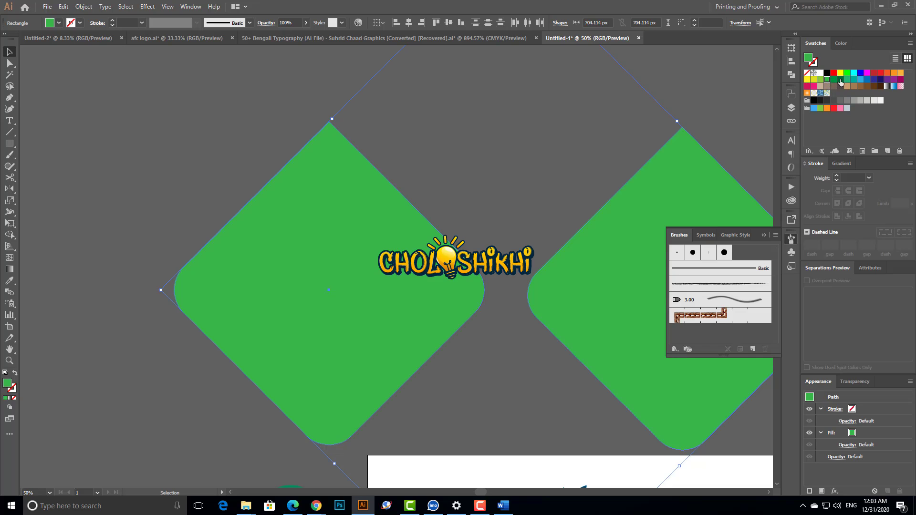
click(865, 79)
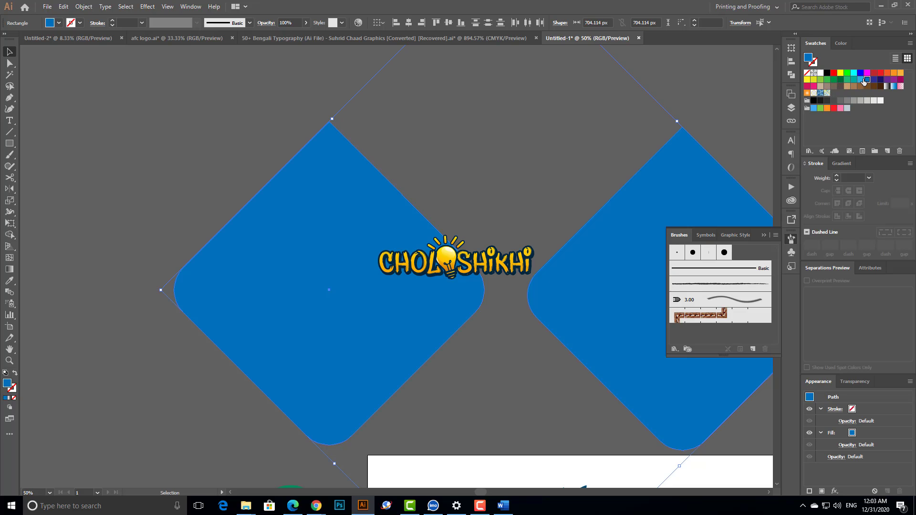
click(860, 80)
click(847, 80)
click(840, 80)
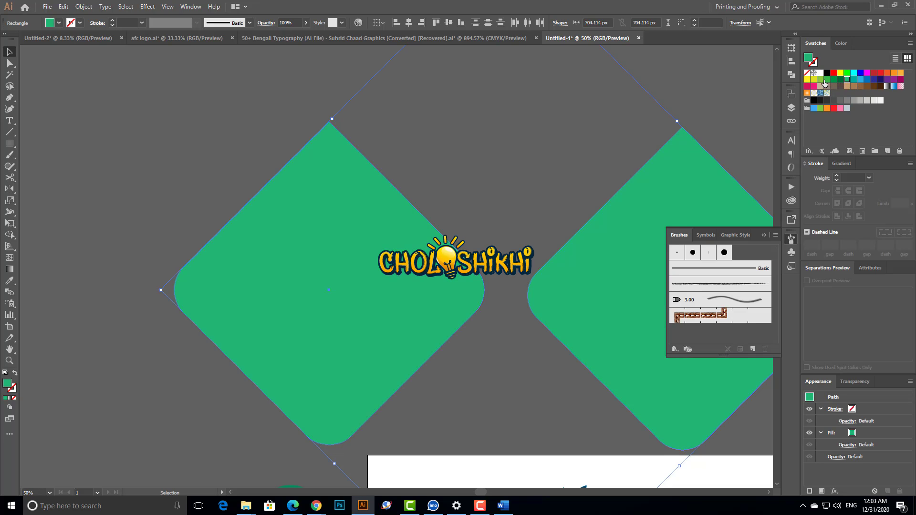
Step: Try yellow, blue and orange swatches on both droplets and settle on the red swatch R=237 G=28 B=36
click(815, 82)
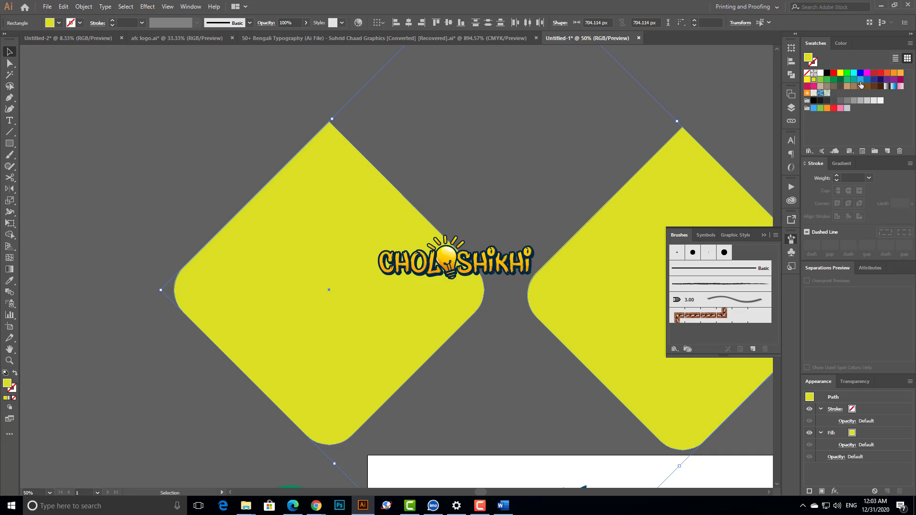
click(867, 81)
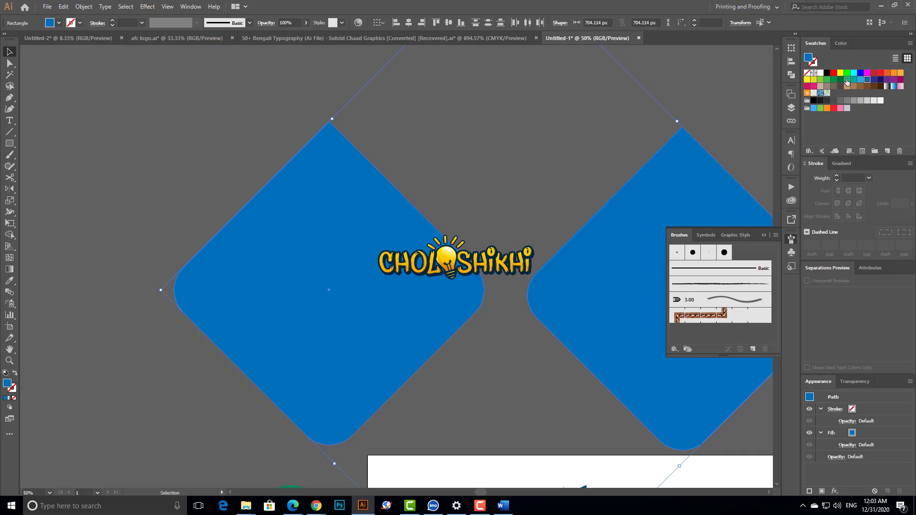
click(881, 73)
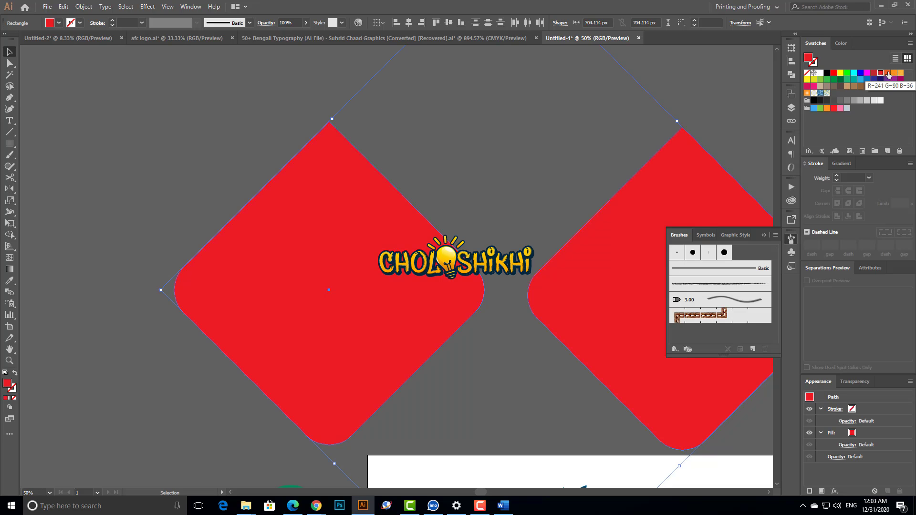
click(887, 73)
click(894, 72)
click(901, 72)
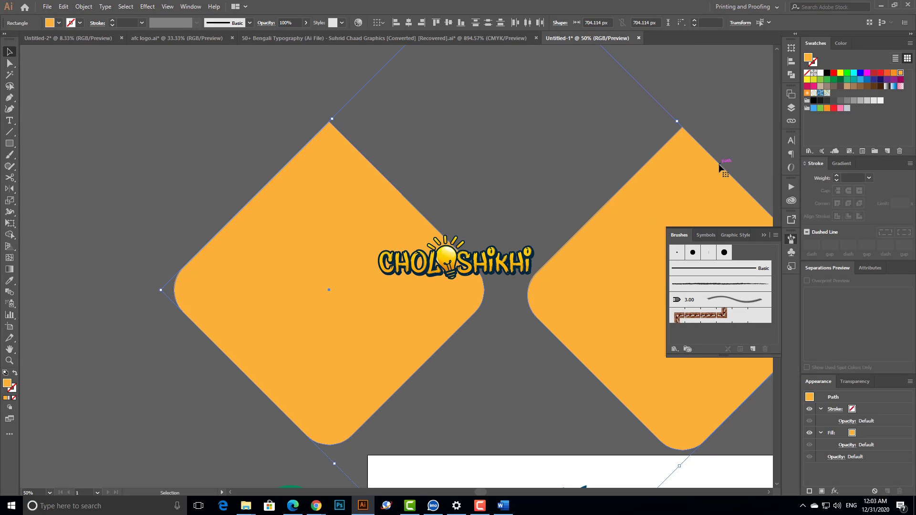
click(881, 73)
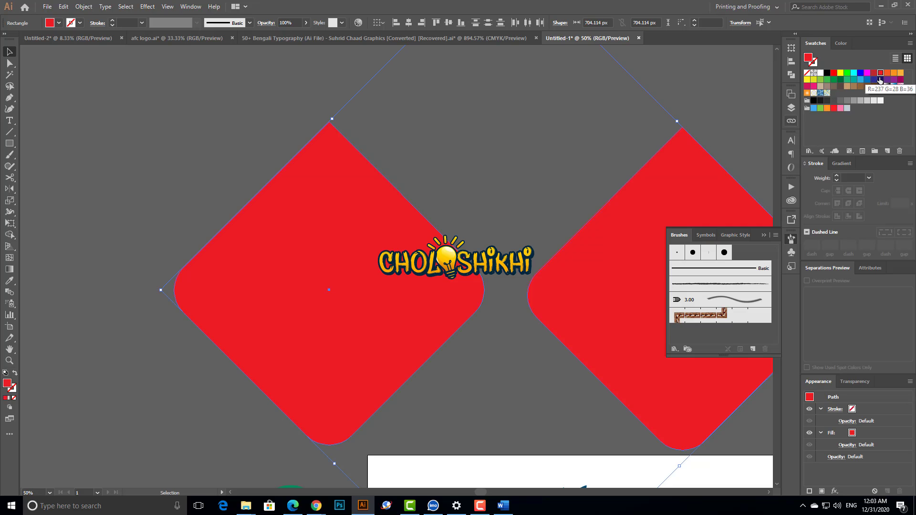
Step: Select all the wordmarks and logo pieces around the artboard and move them down below it
key(ctrl+minus)
key(ctrl+minus)
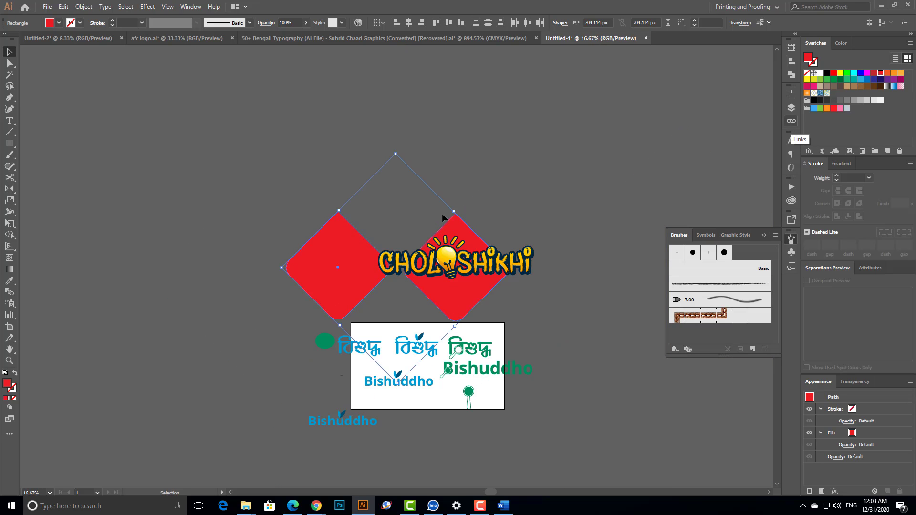
click(336, 417)
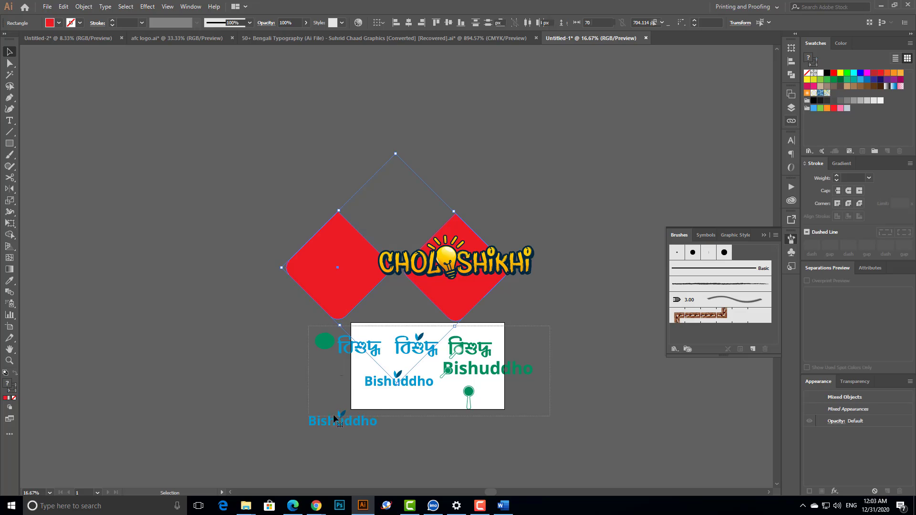
drag(364, 360, 270, 467)
Step: Move both red droplets side by side onto the cleared artboard, scale them down to about 447 px, and deselect them
drag(287, 201, 511, 310)
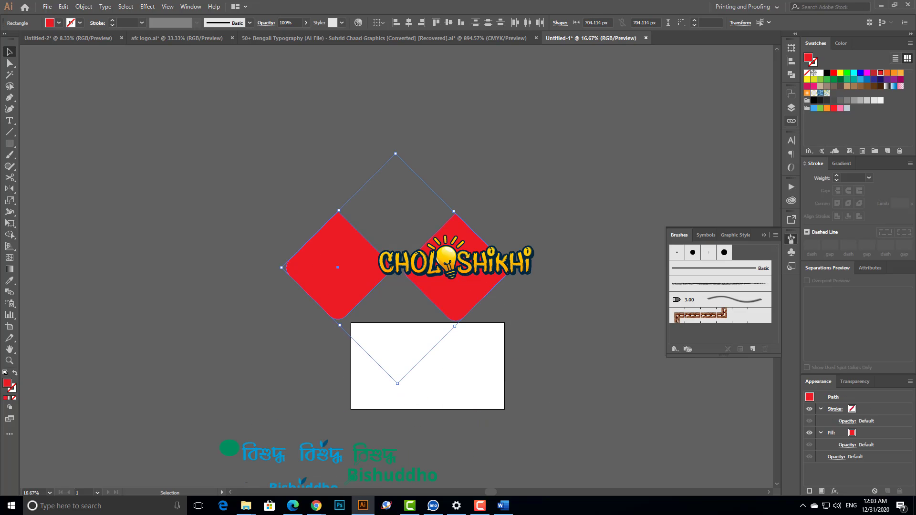
drag(355, 238, 407, 323)
drag(449, 237, 446, 321)
drag(466, 352, 457, 321)
key(a)
key(v)
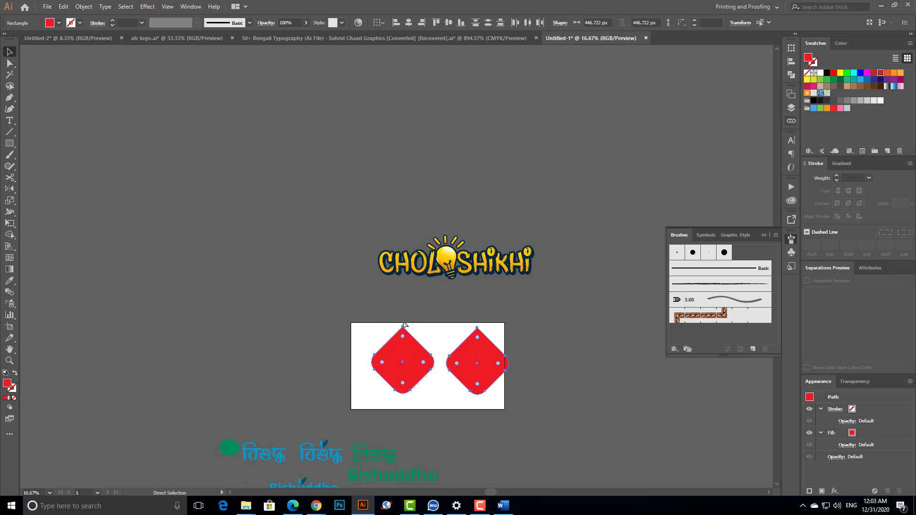
ctrl+click(417, 364)
ctrl+click(419, 364)
drag(340, 316, 409, 448)
click(657, 358)
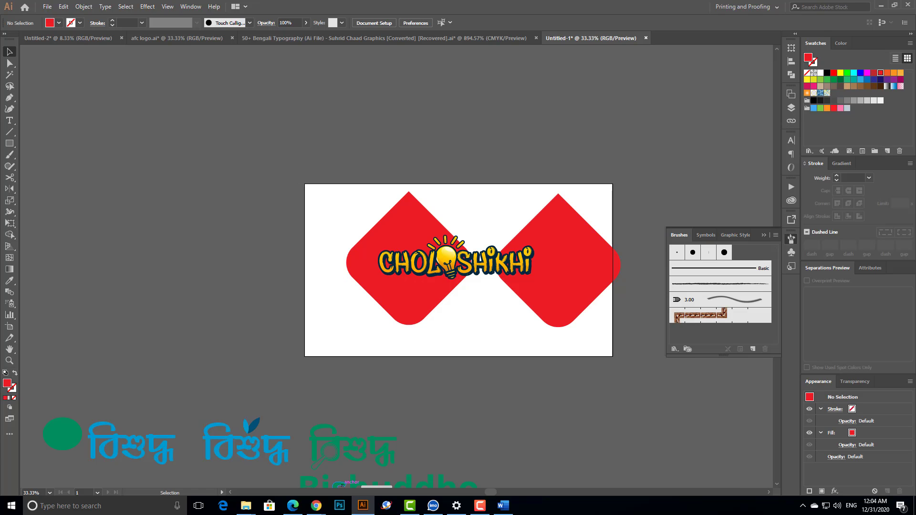
Step: Switch to the Google Meet window in Chrome and leave the meeting
mouse_move(318, 508)
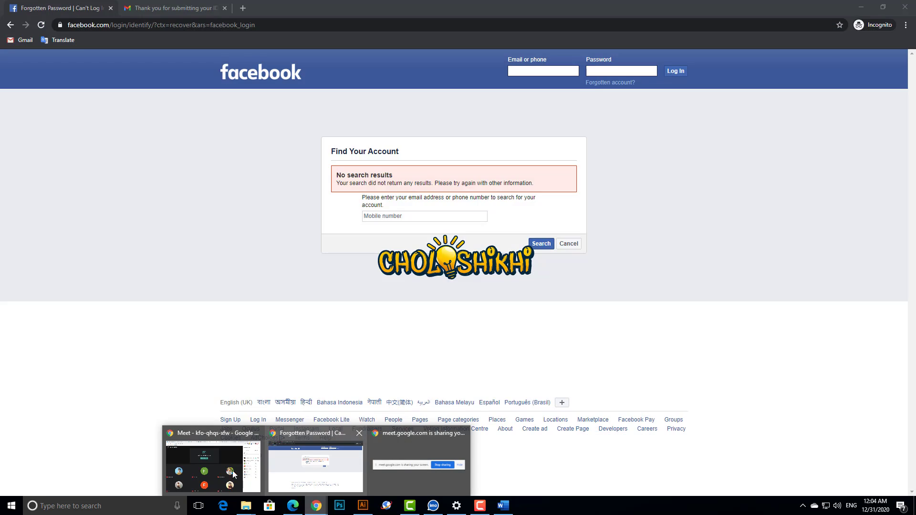
click(234, 473)
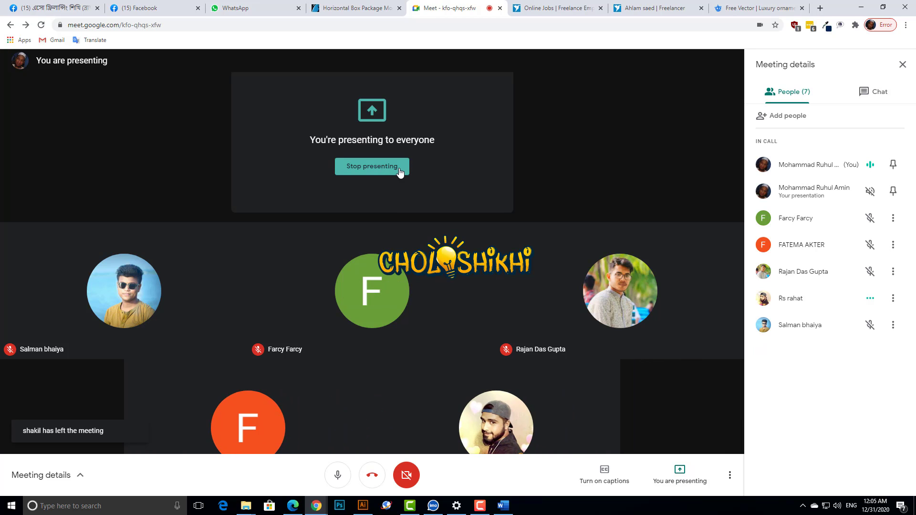
click(372, 476)
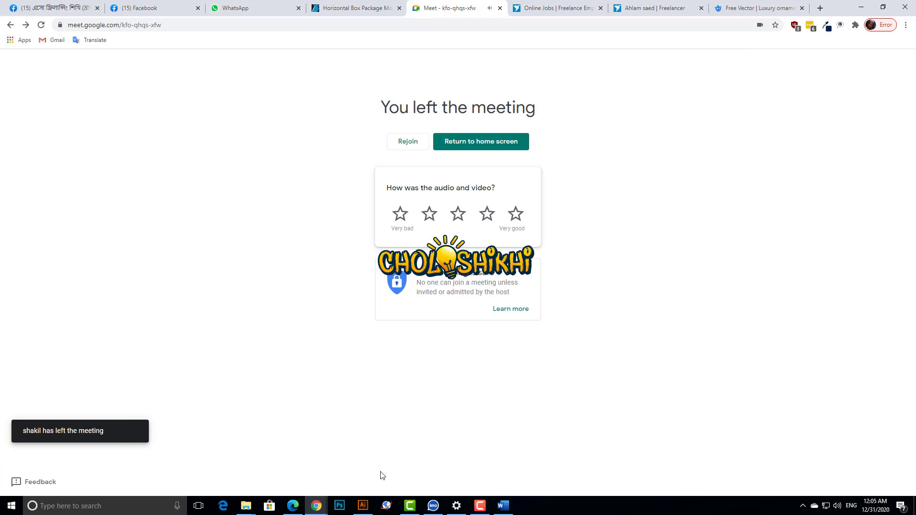